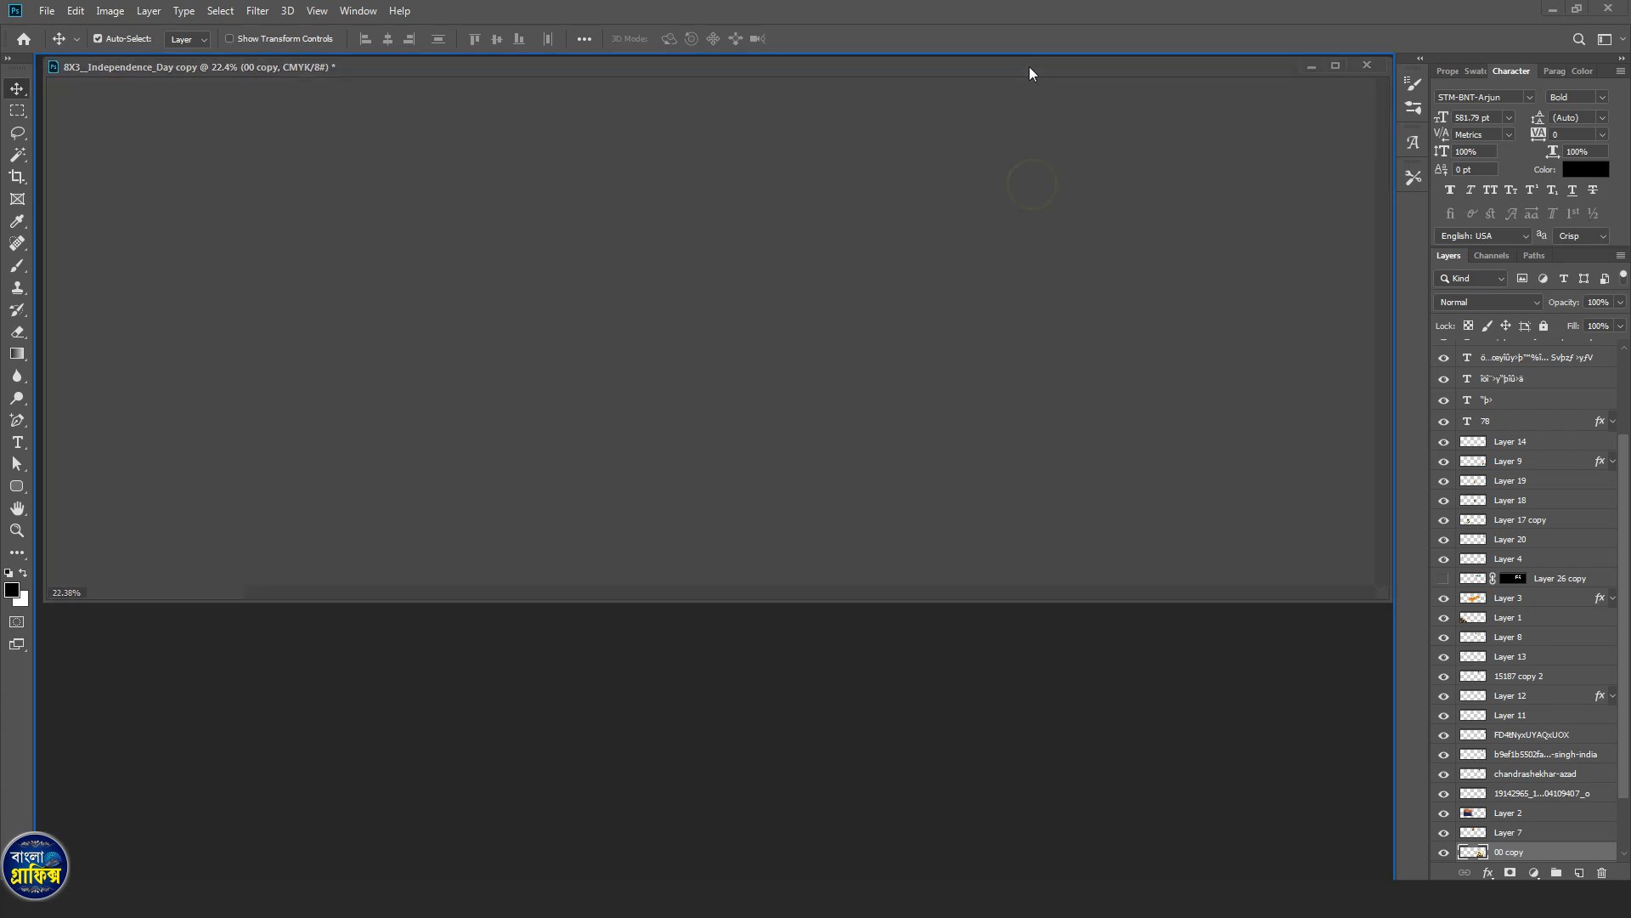
# Create a new document 96 inches wide and 36 inches high in CMYK color mode.
pyautogui.click(45, 7)
pyautogui.click(53, 22)
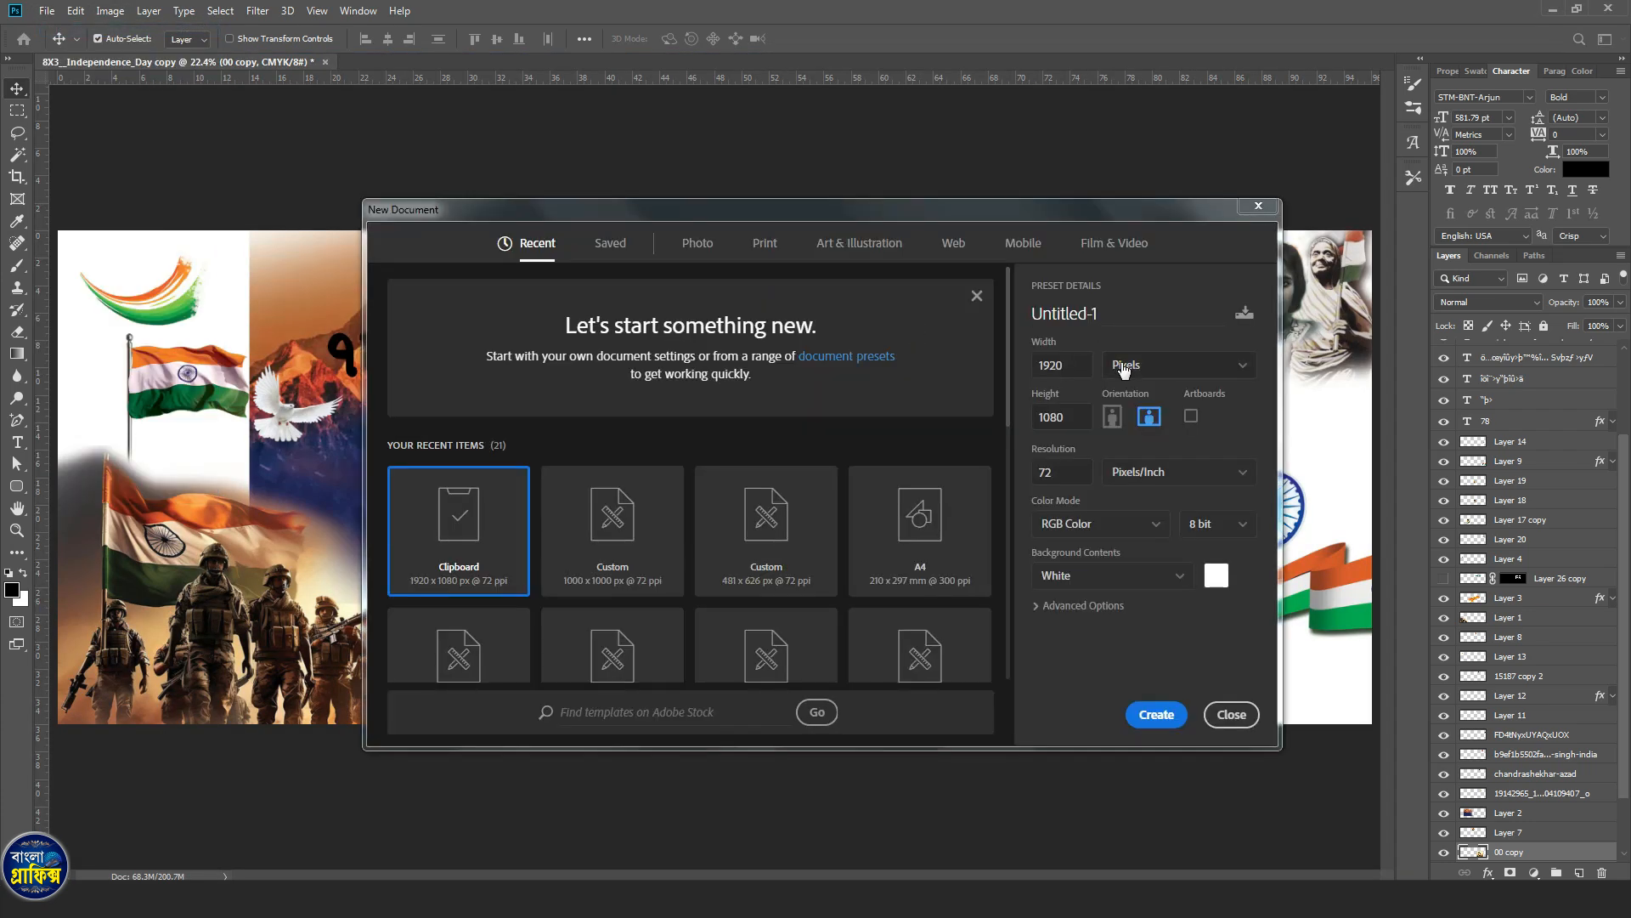
pyautogui.click(1124, 367)
pyautogui.click(1126, 367)
pyautogui.click(1129, 368)
pyautogui.click(1133, 424)
pyautogui.doubleClick(1069, 365)
pyautogui.doubleClick(1057, 421)
pyautogui.write('36')
pyautogui.click(1081, 524)
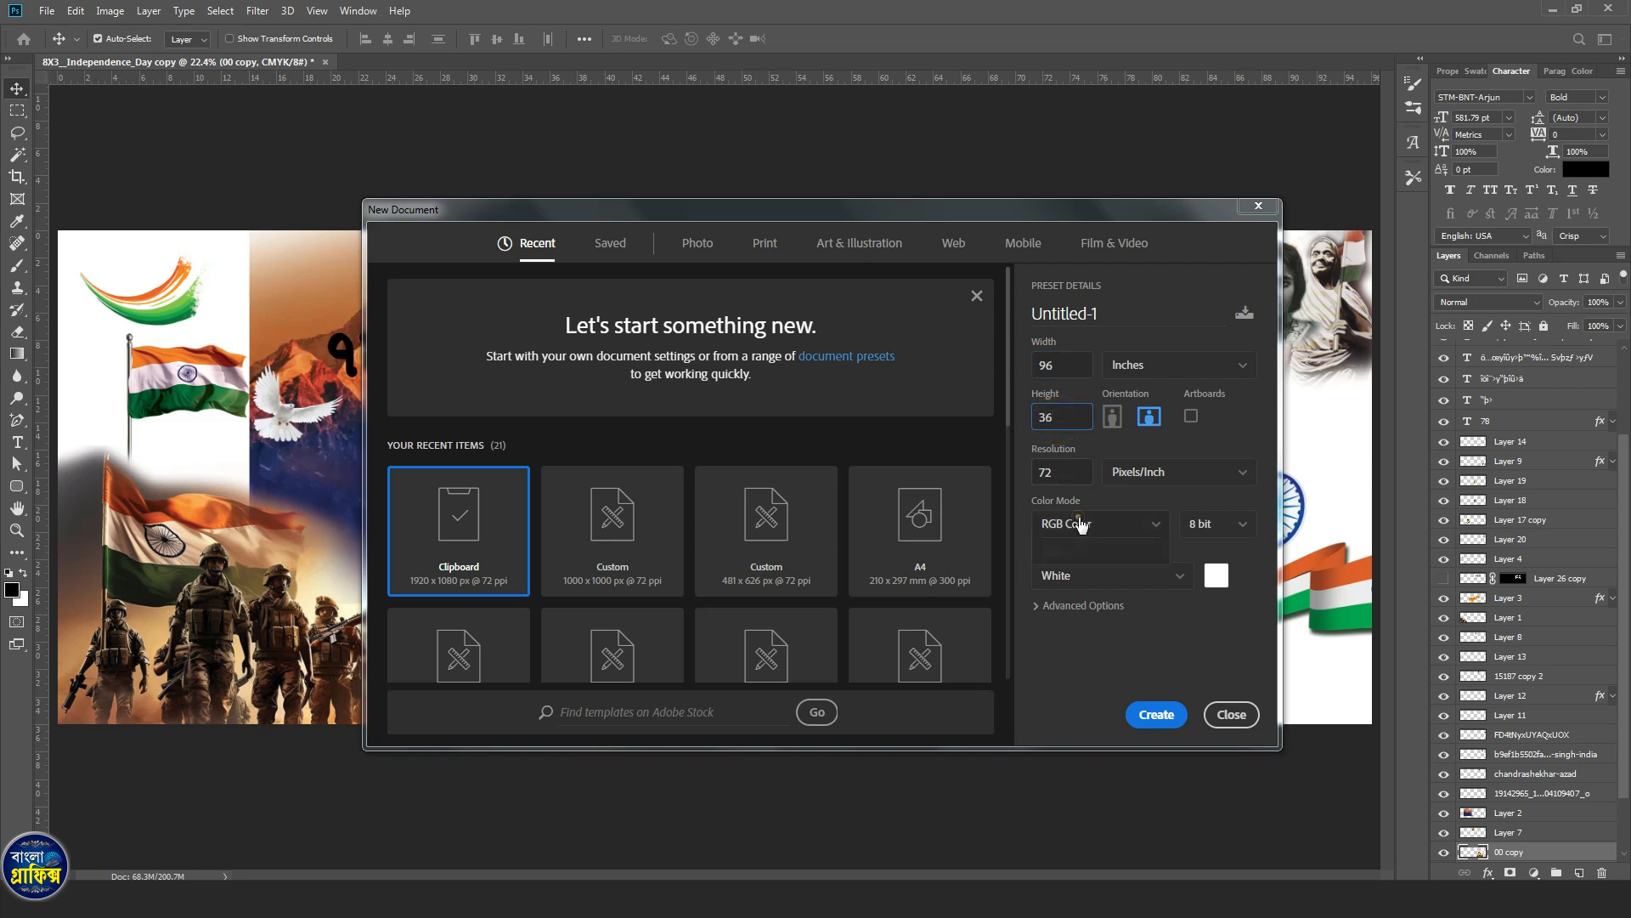
pyautogui.click(1069, 635)
pyautogui.click(1157, 715)
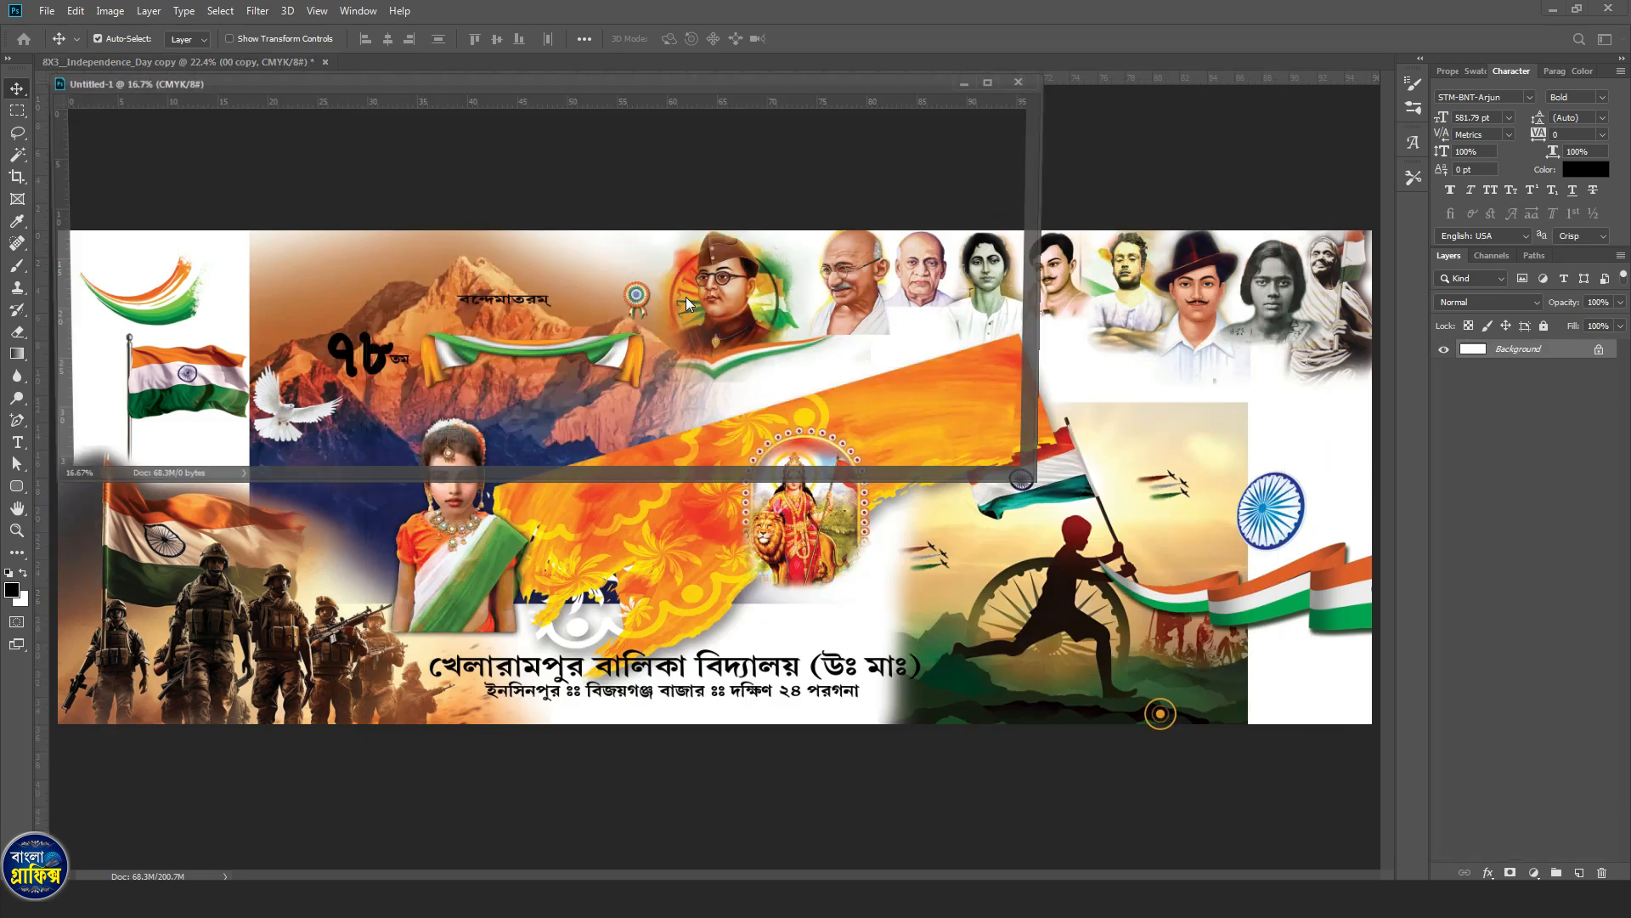
# Dock both documents and tile them vertically, with the new blank one above the Independence Day source file.
pyautogui.moveTo(584, 86); pyautogui.dragTo(731, 64)
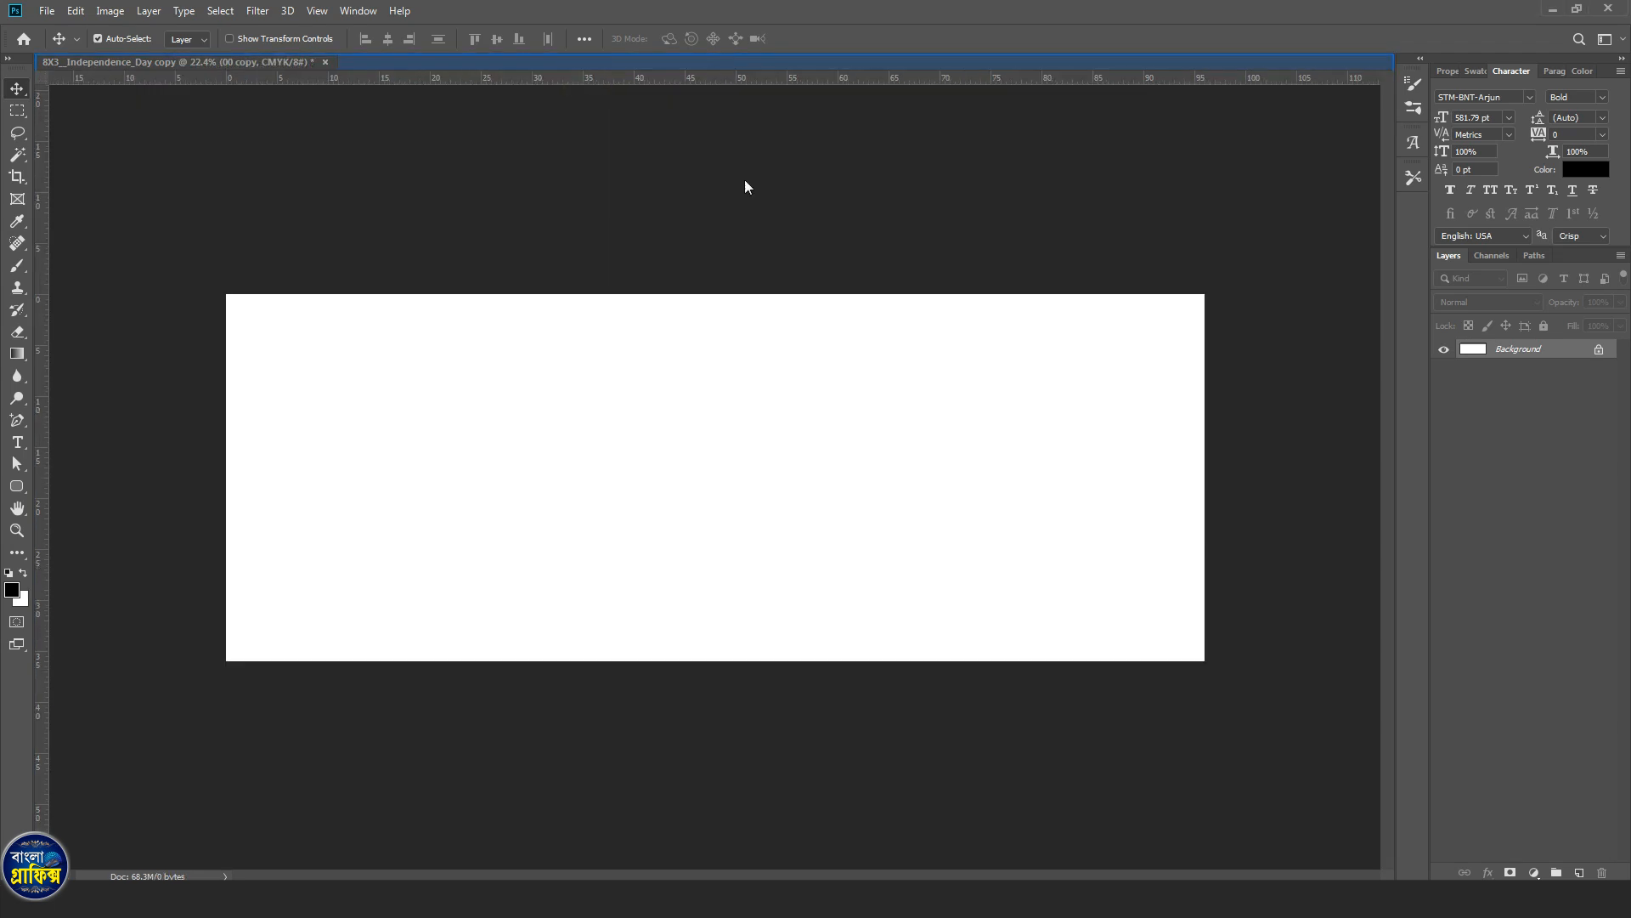
pyautogui.moveTo(187, 70); pyautogui.dragTo(262, 604)
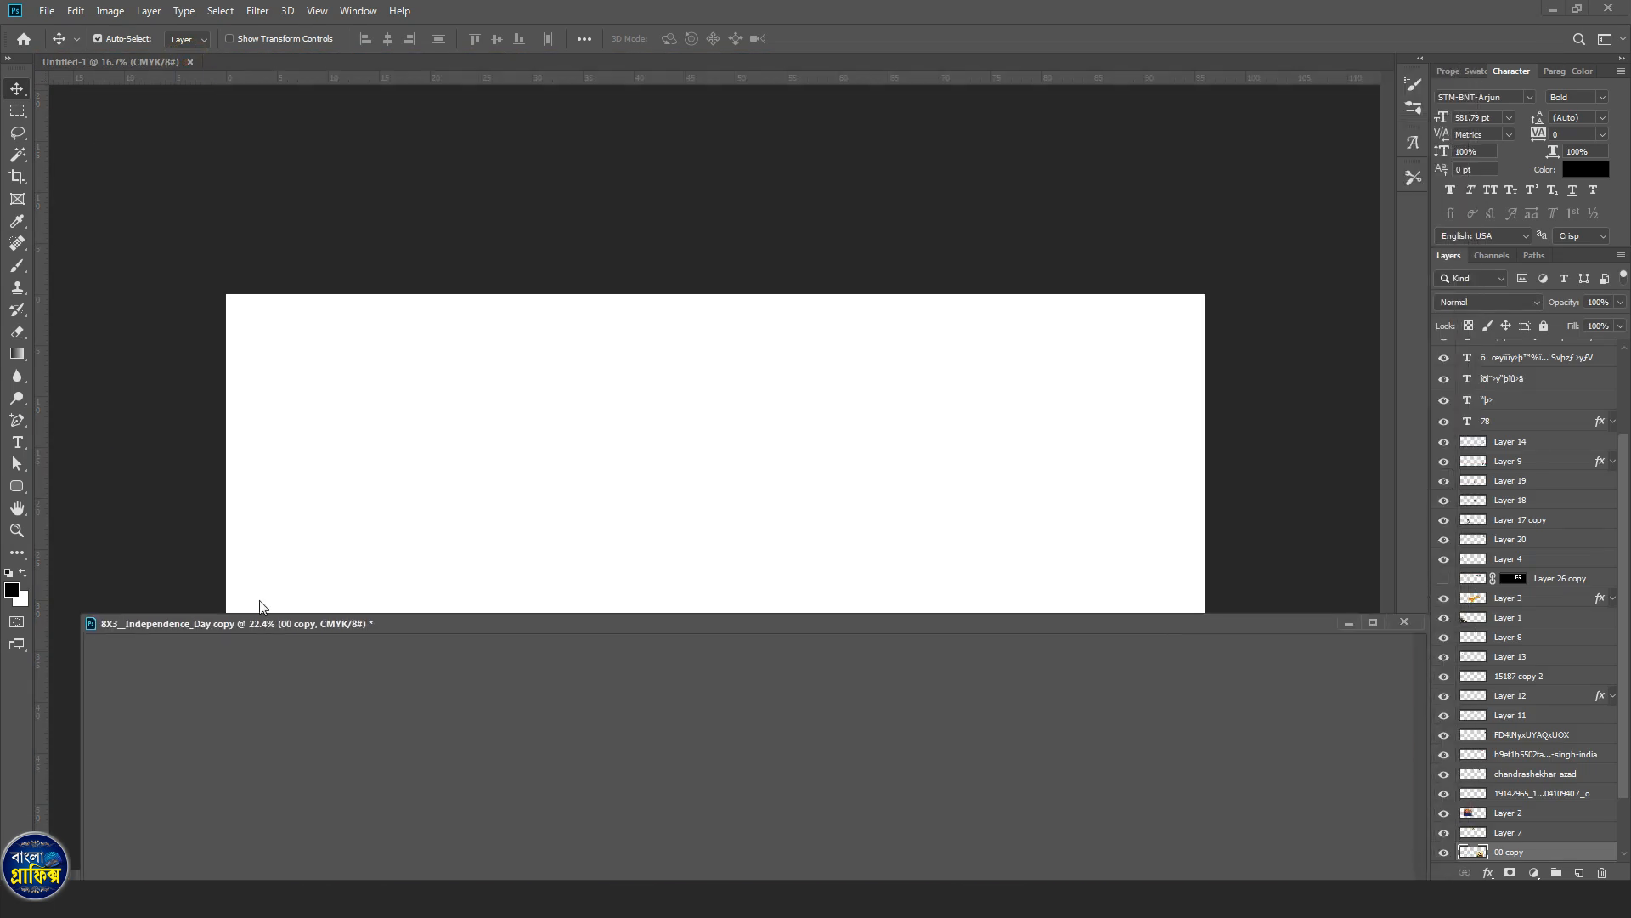
pyautogui.doubleClick(175, 623)
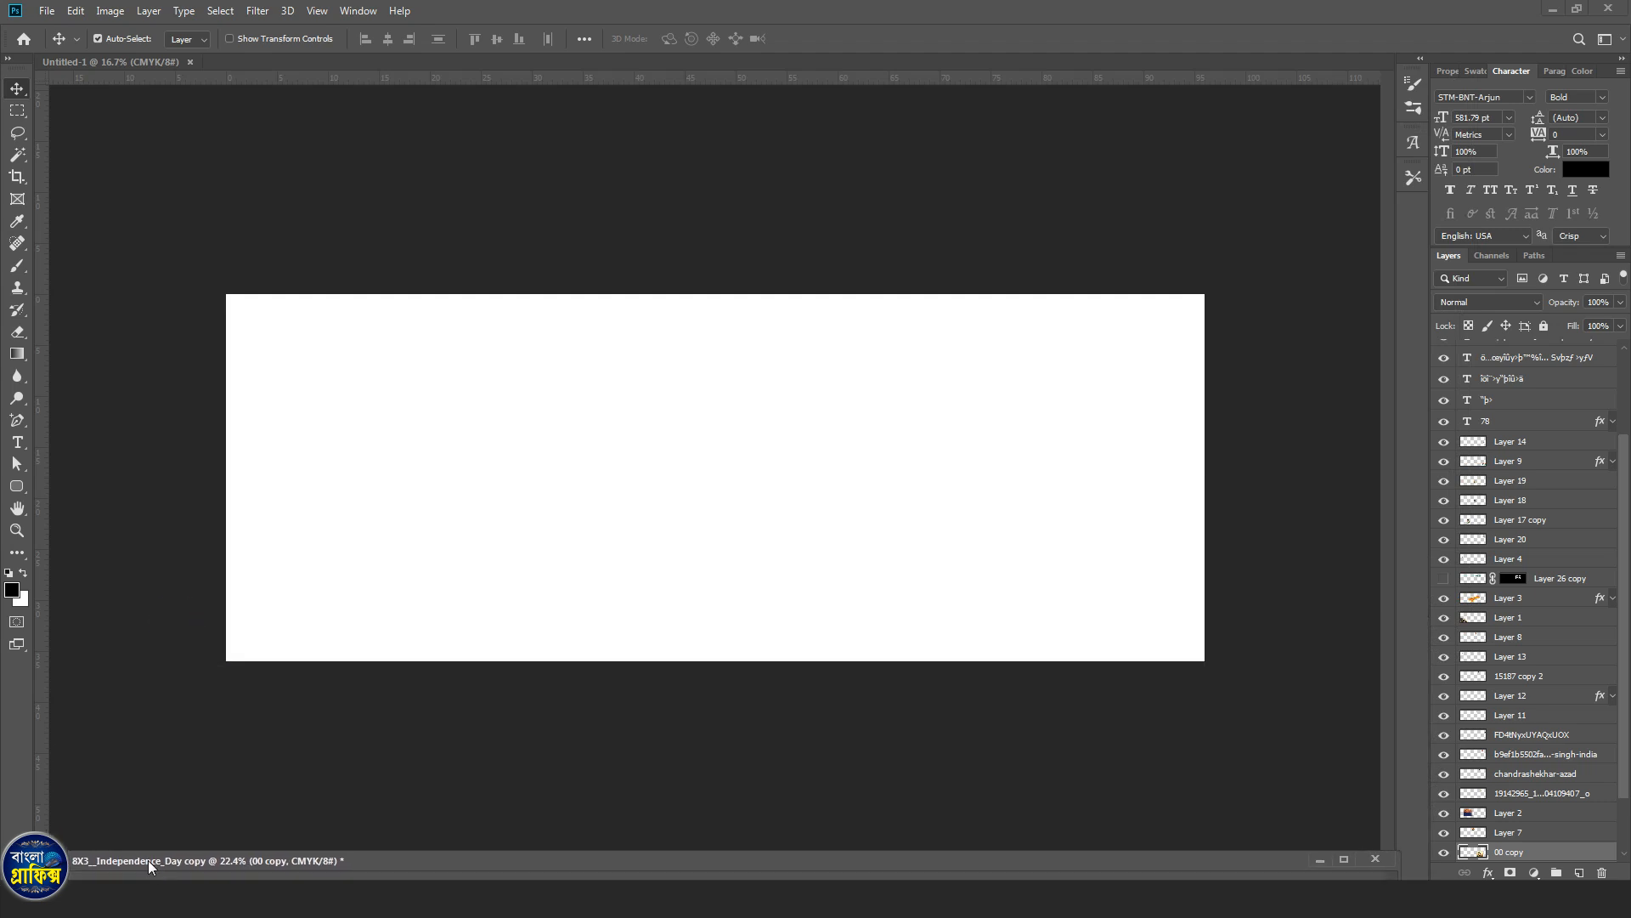
pyautogui.moveTo(165, 874)
pyautogui.mouseDown()
pyautogui.moveTo(168, 842)
pyautogui.moveTo(137, 877)
pyautogui.mouseUp()
pyautogui.click(680, 428)
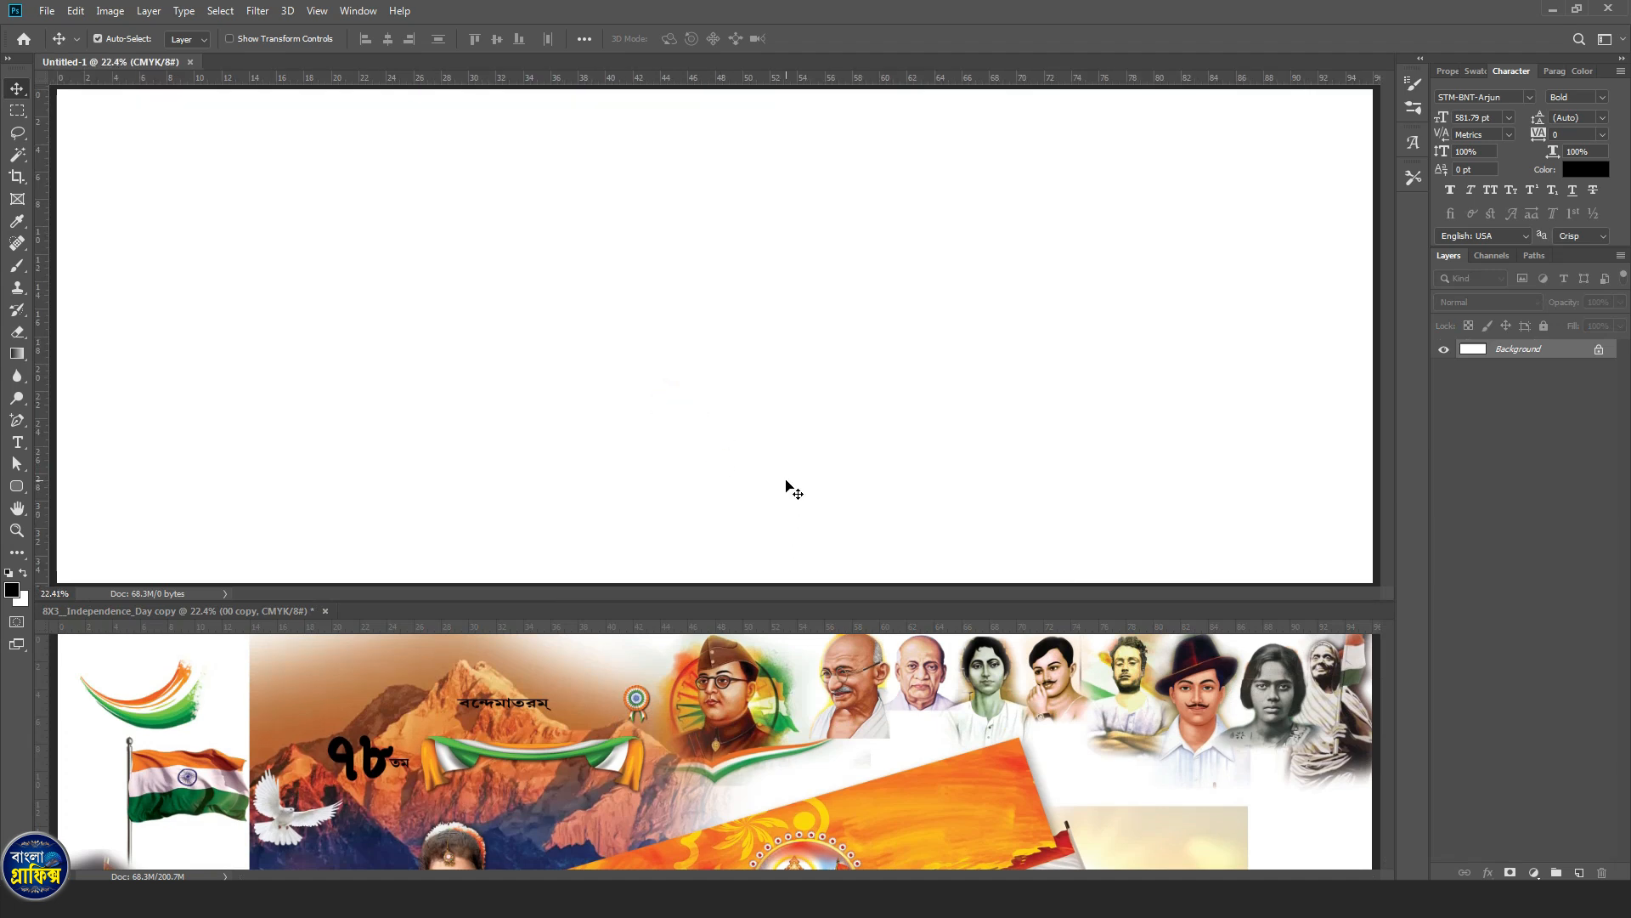
# Add a Solid Color fill layer in light peach, CMYK 0, 13, 30, 0, to the new document.
pyautogui.click(1532, 872)
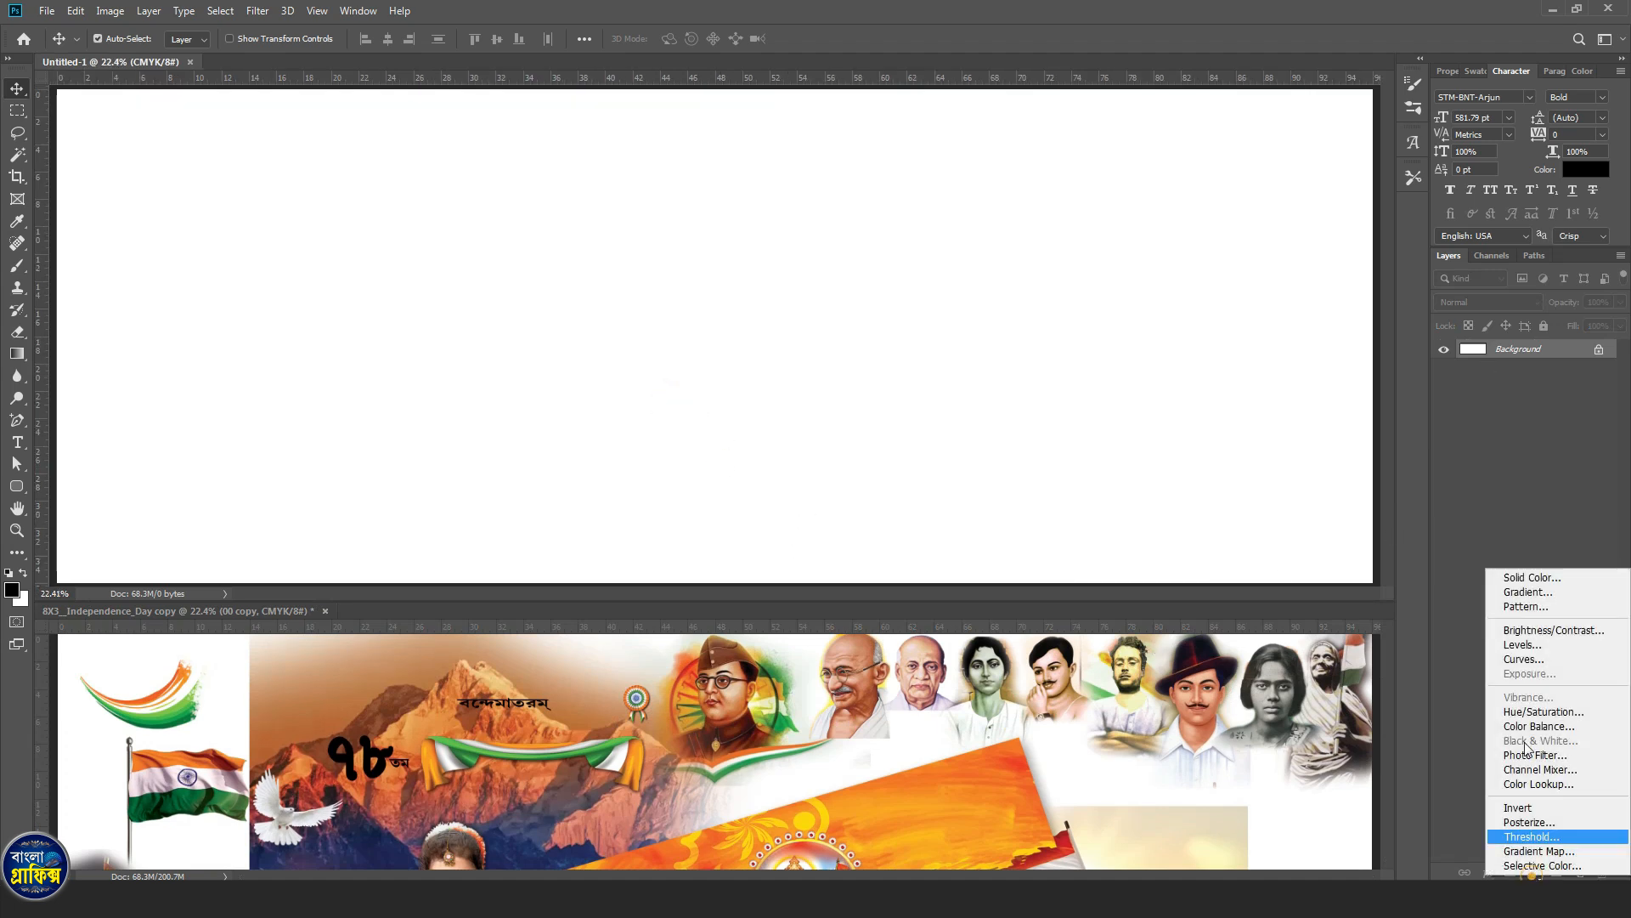
pyautogui.click(1523, 580)
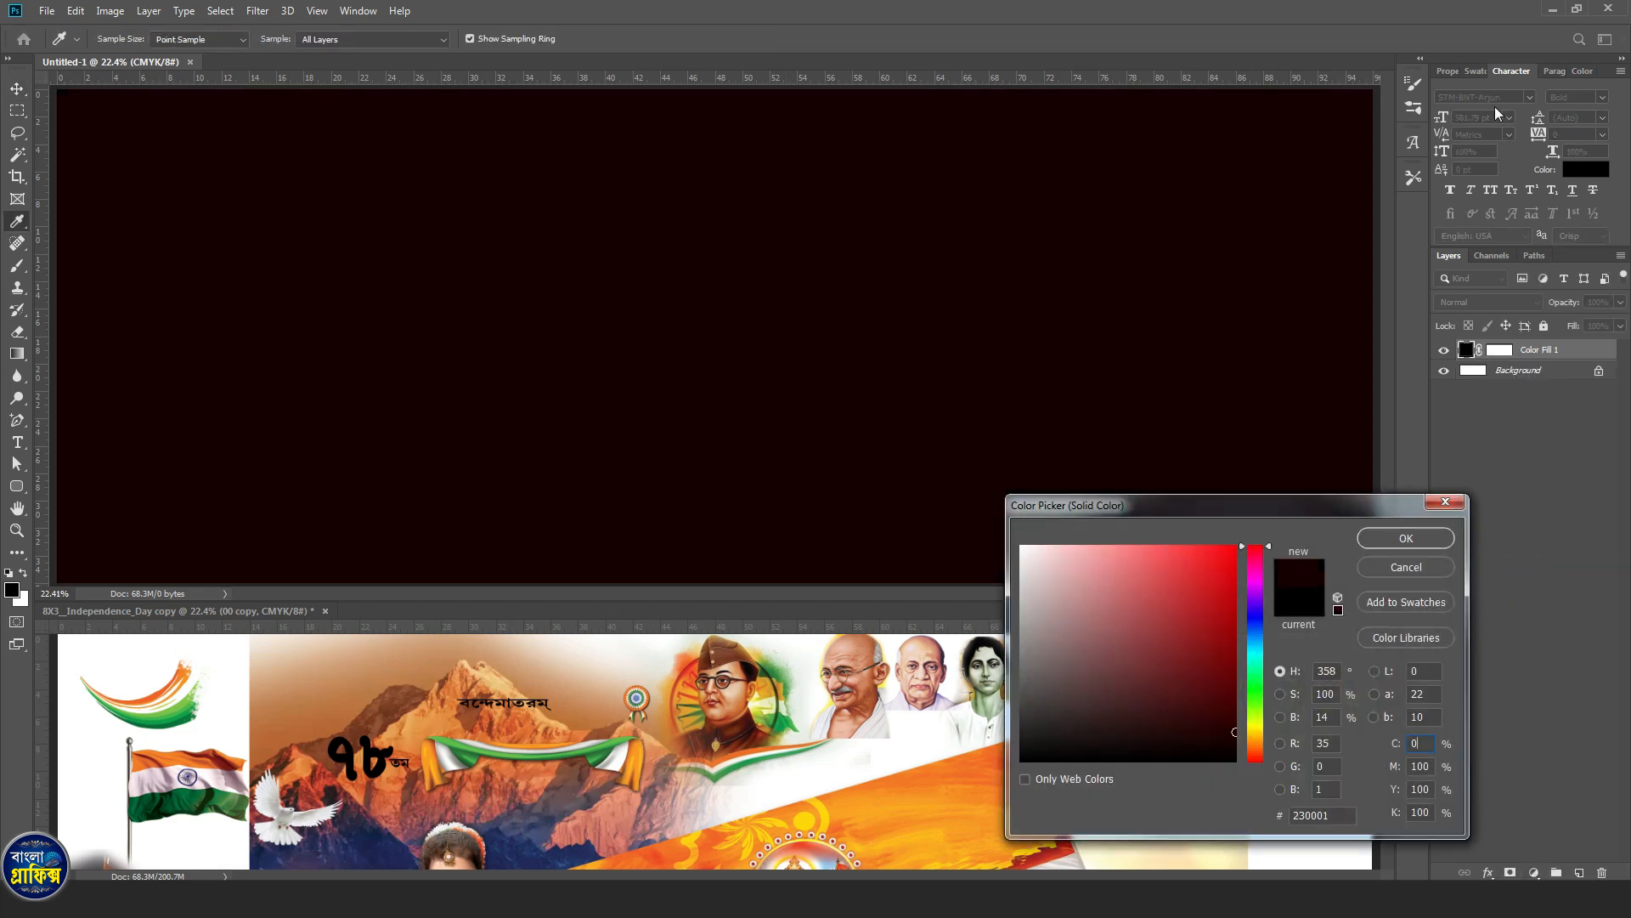
pyautogui.click(1476, 70)
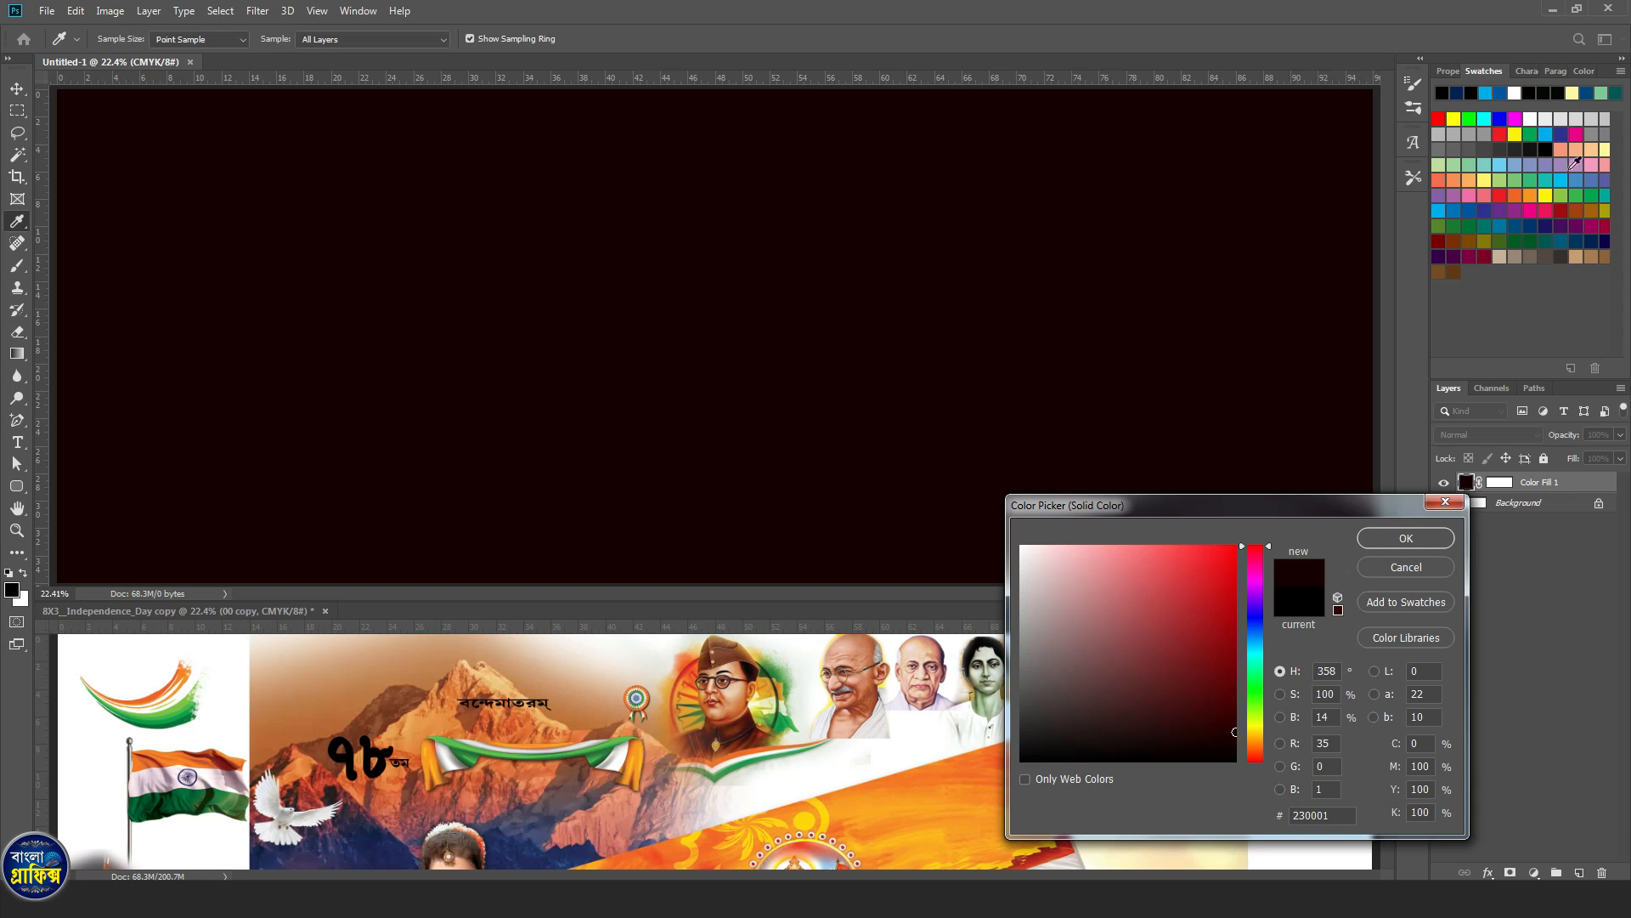
pyautogui.click(1594, 150)
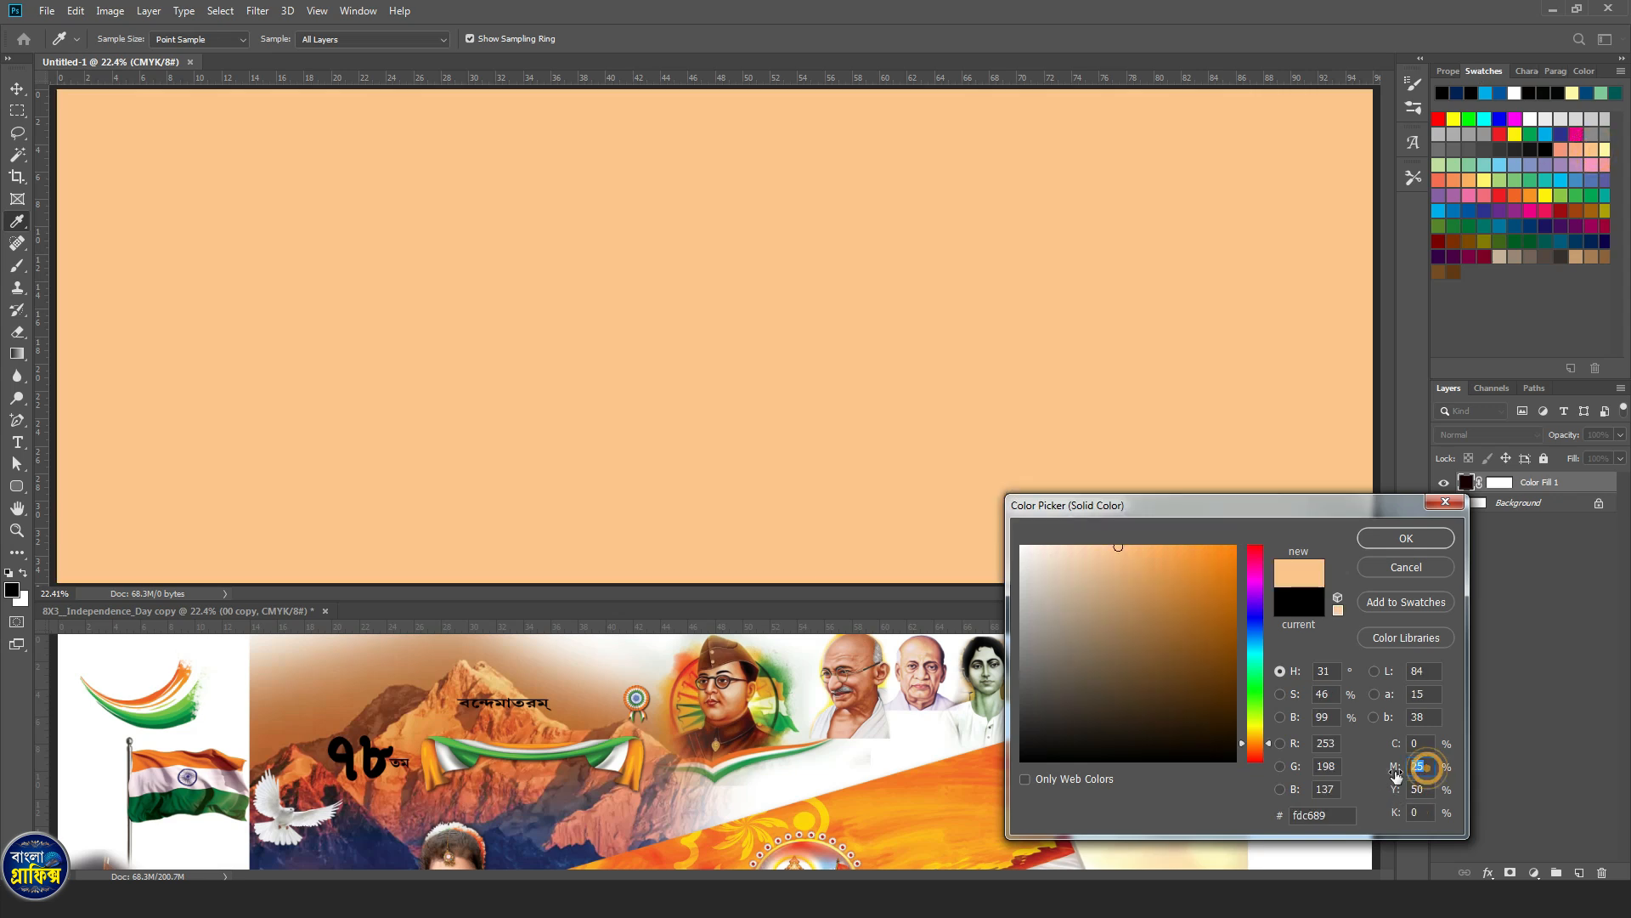
pyautogui.write('13')
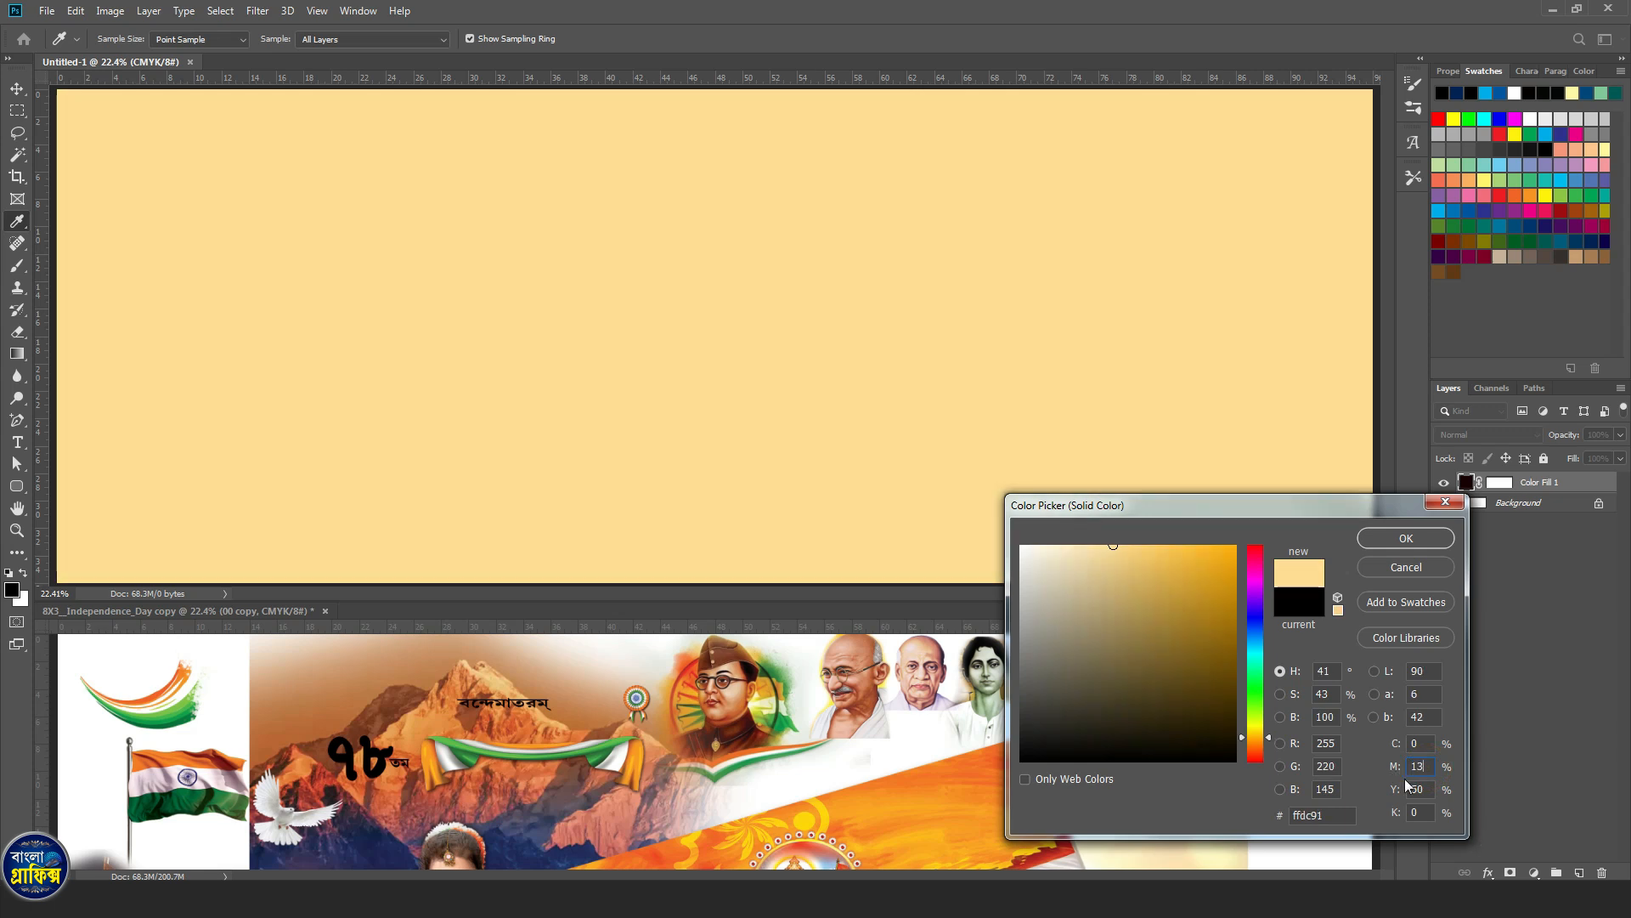
pyautogui.doubleClick(1417, 789)
pyautogui.write('30')
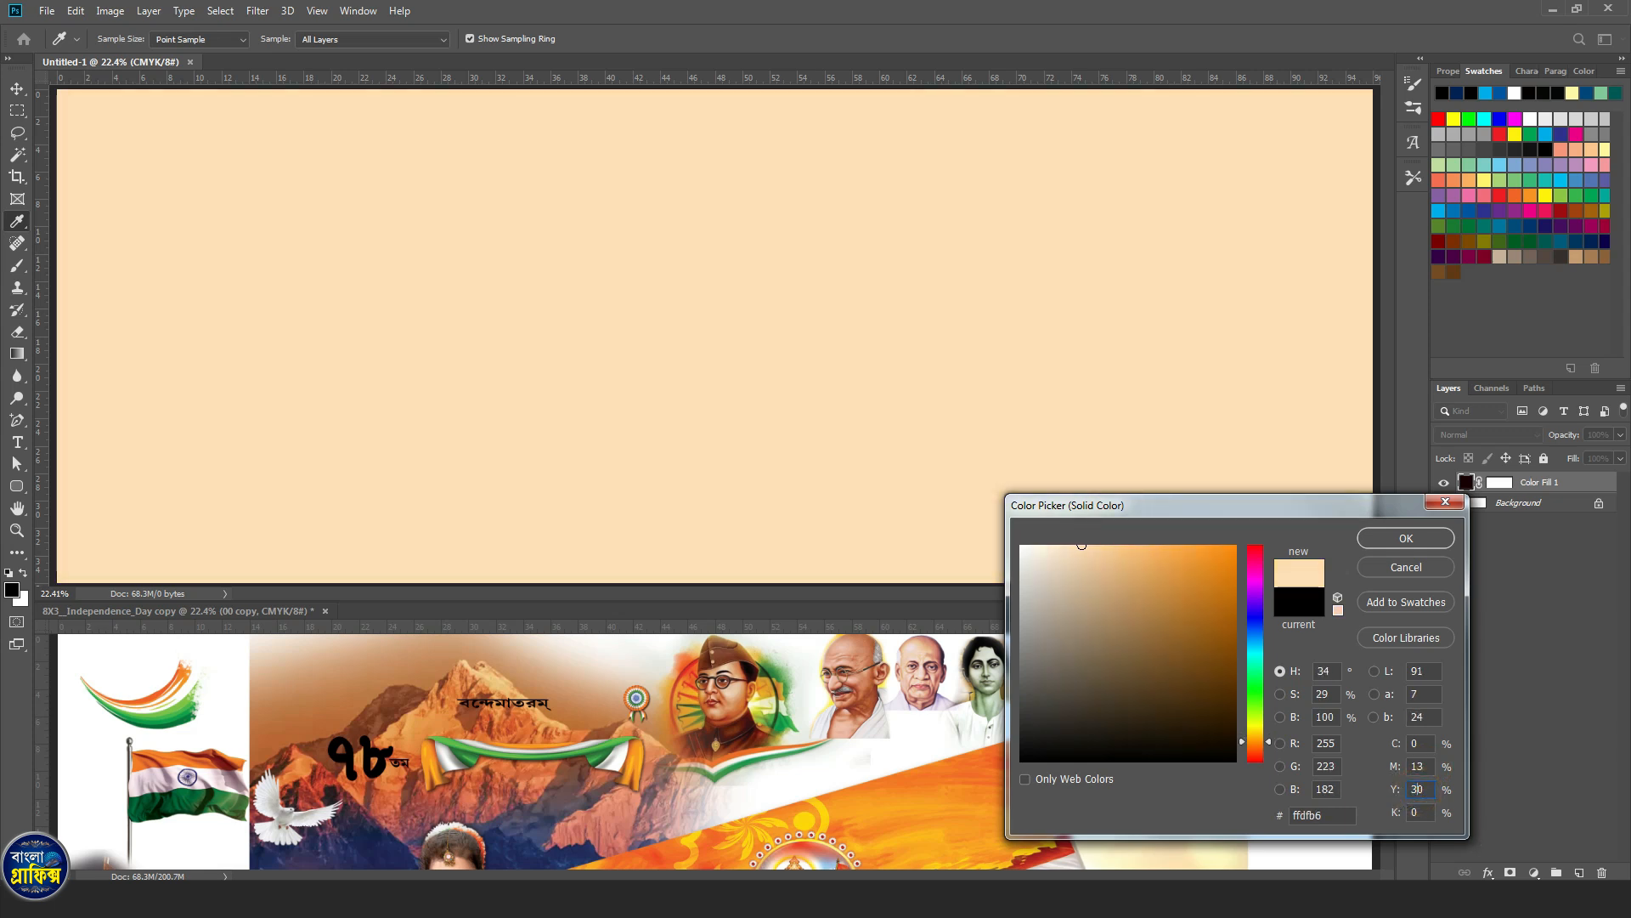
pyautogui.click(1421, 538)
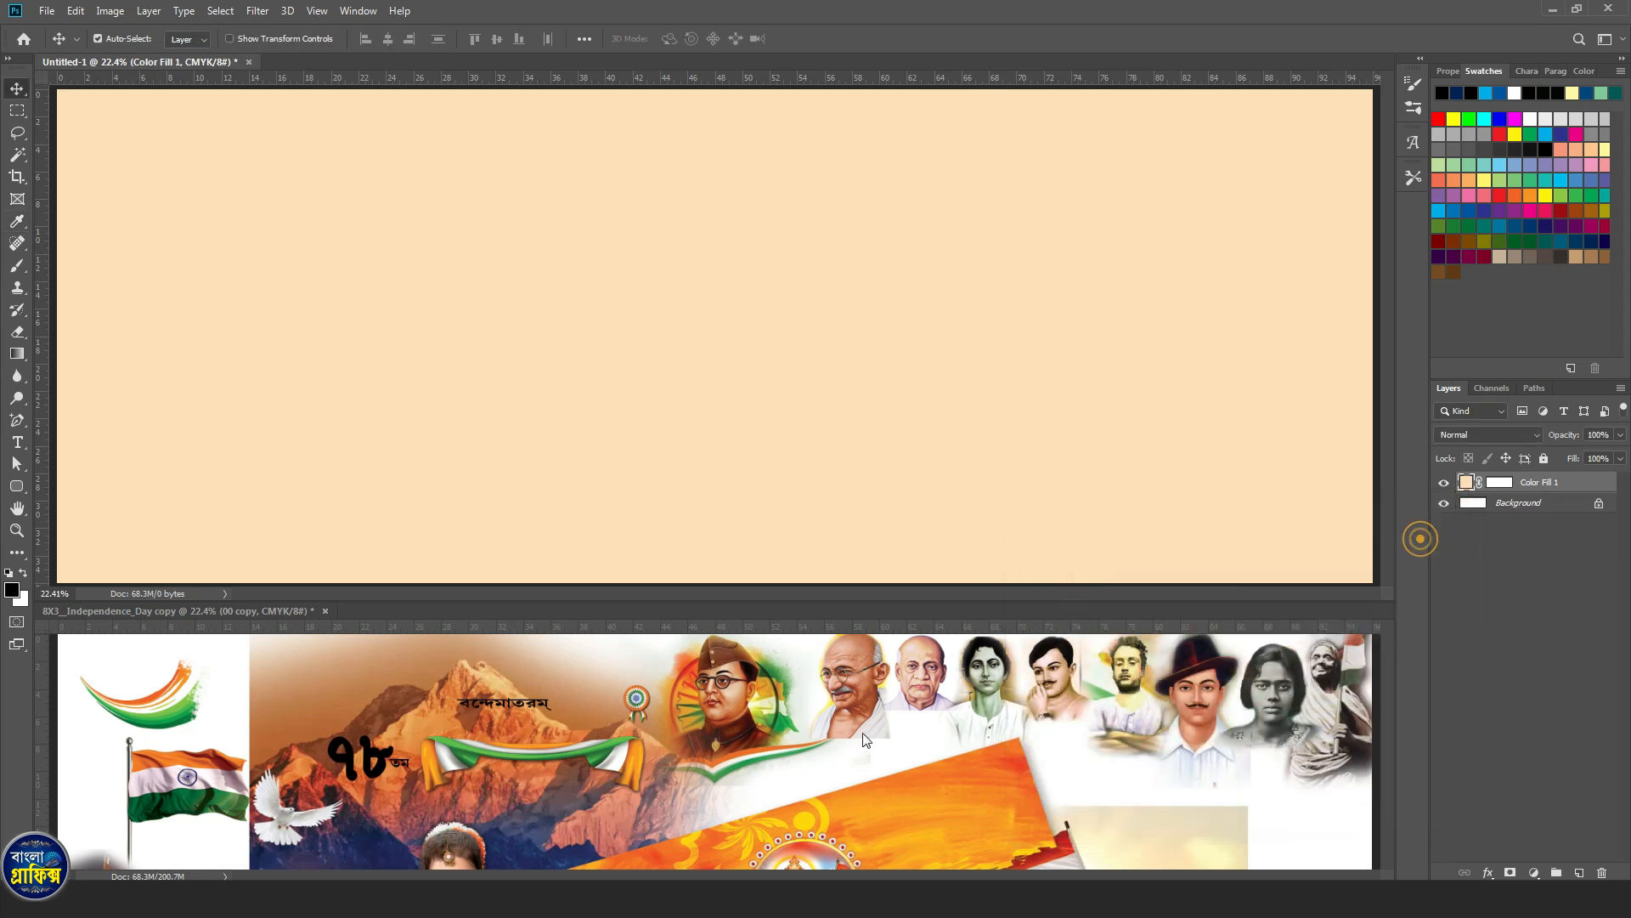
# Copy the image of the boy running with the flag from the source file to the new banner's lower-right corner.
pyautogui.click(916, 690)
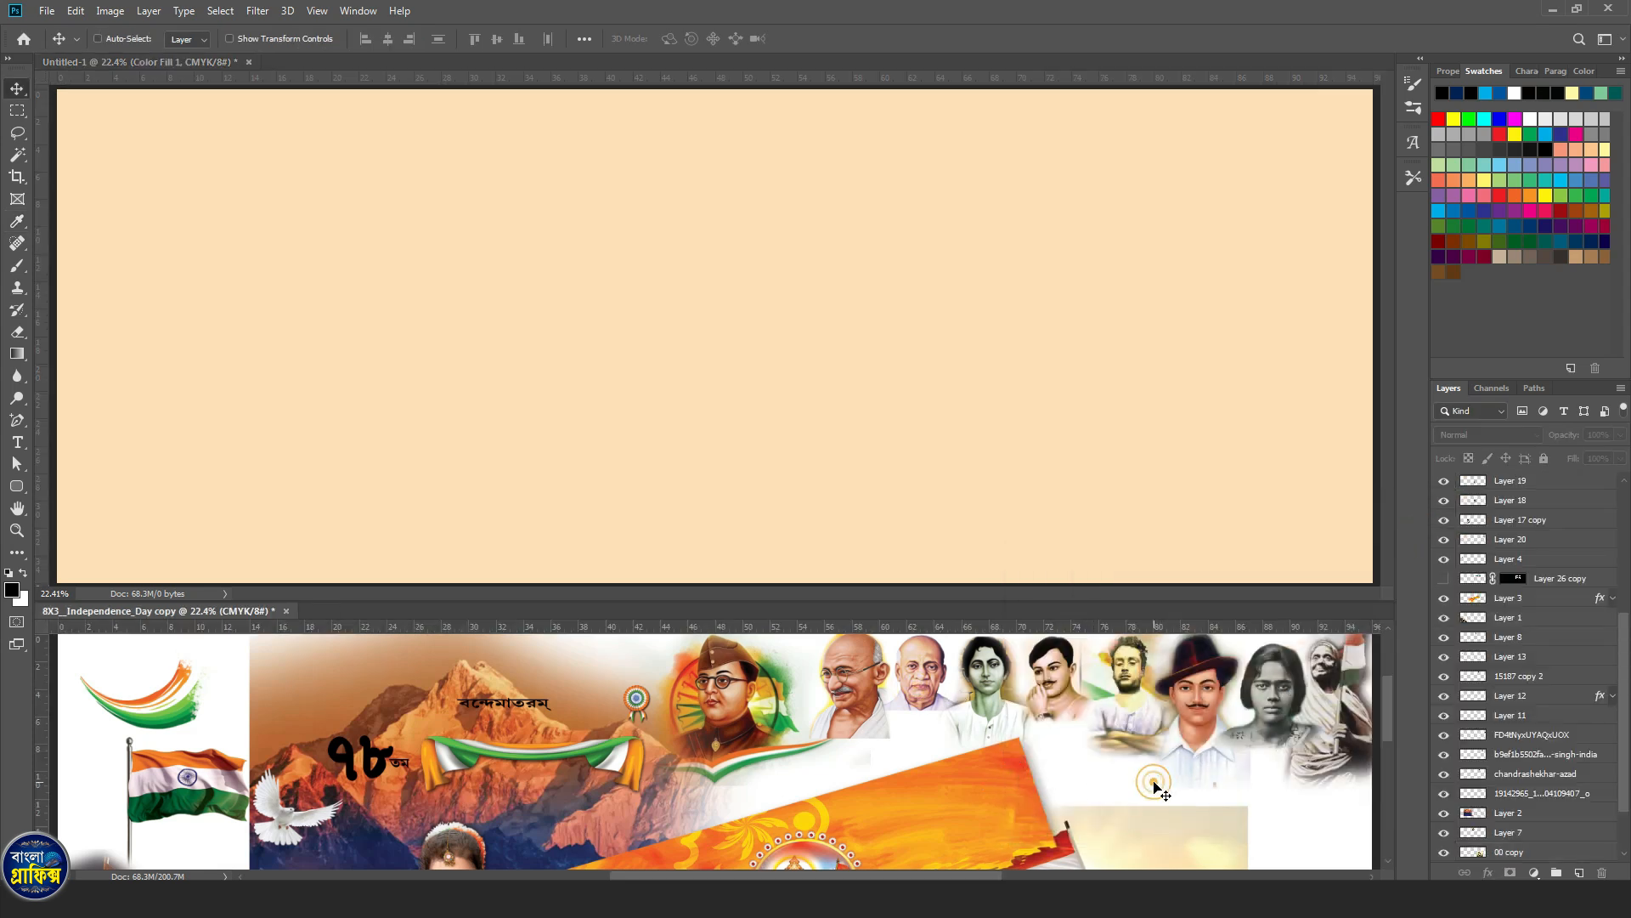
pyautogui.hotkey('ctrl', '-')
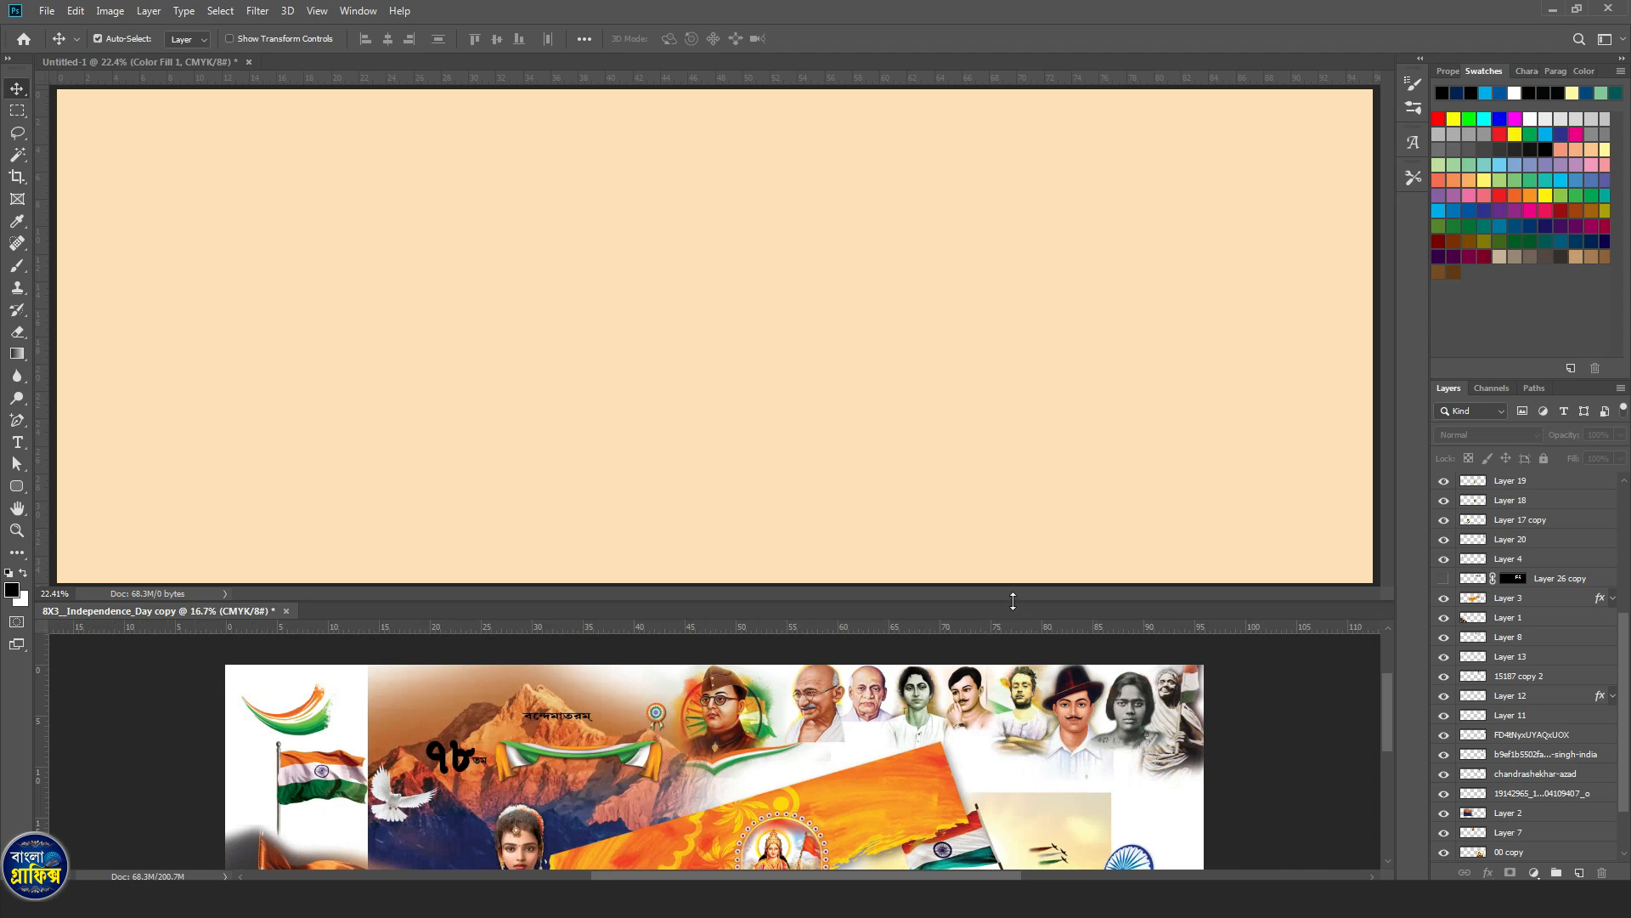
pyautogui.click(1037, 752)
pyautogui.hotkey('ctrl', '+')
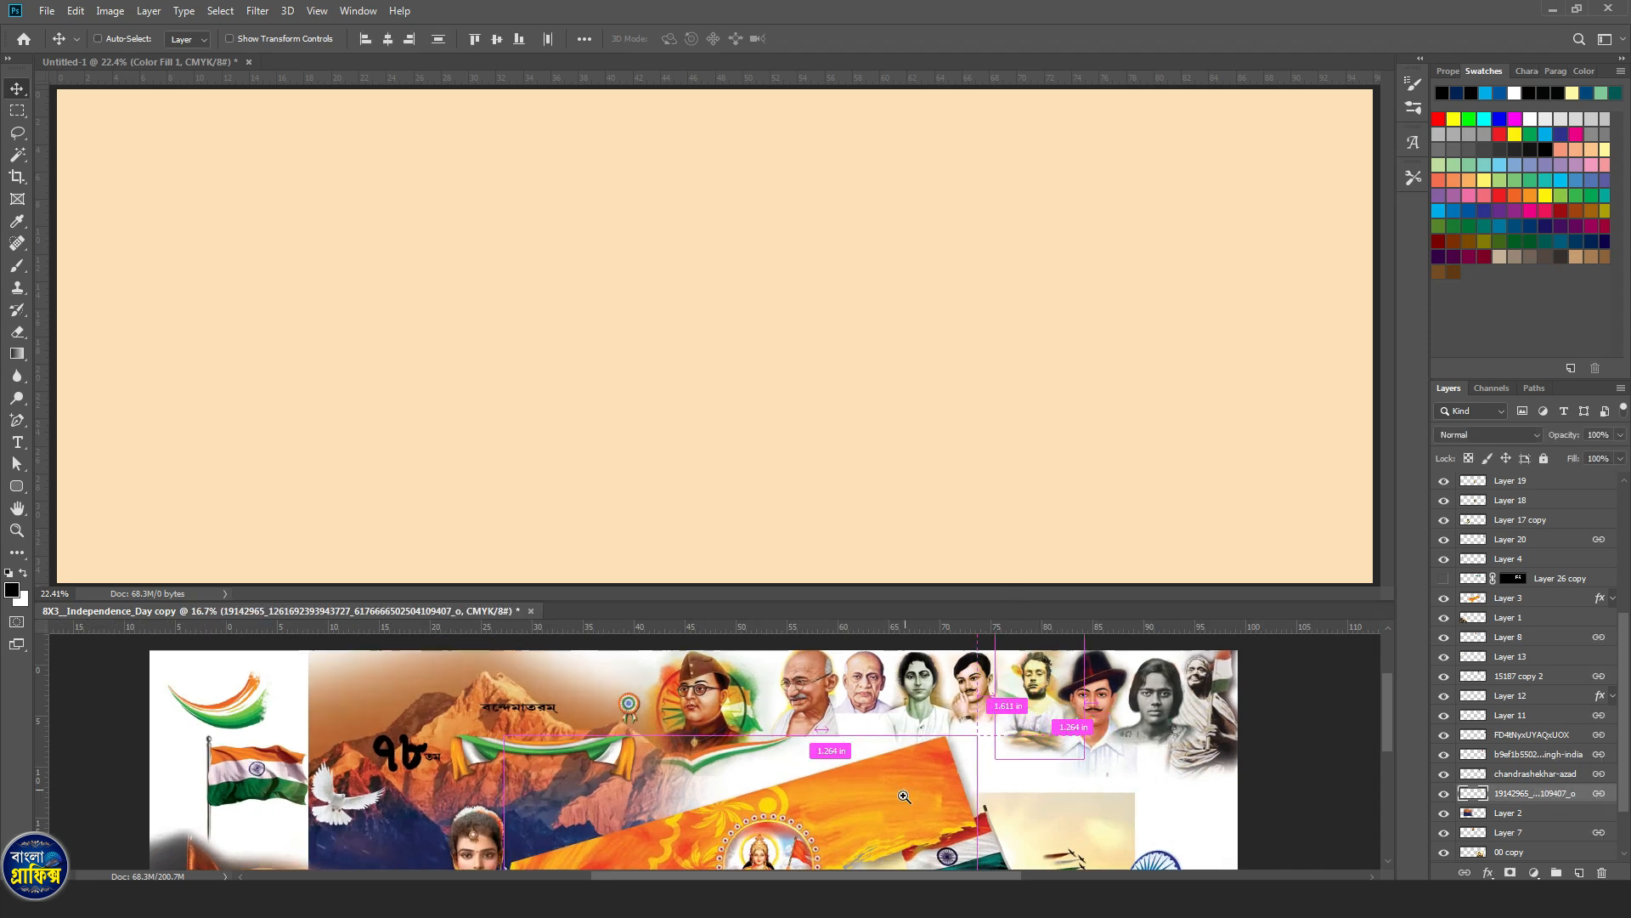
pyautogui.moveTo(910, 766); pyautogui.dragTo(946, 651)
pyautogui.moveTo(863, 823); pyautogui.dragTo(926, 656)
pyautogui.moveTo(761, 763); pyautogui.dragTo(805, 798)
pyautogui.moveTo(917, 753); pyautogui.dragTo(775, 779)
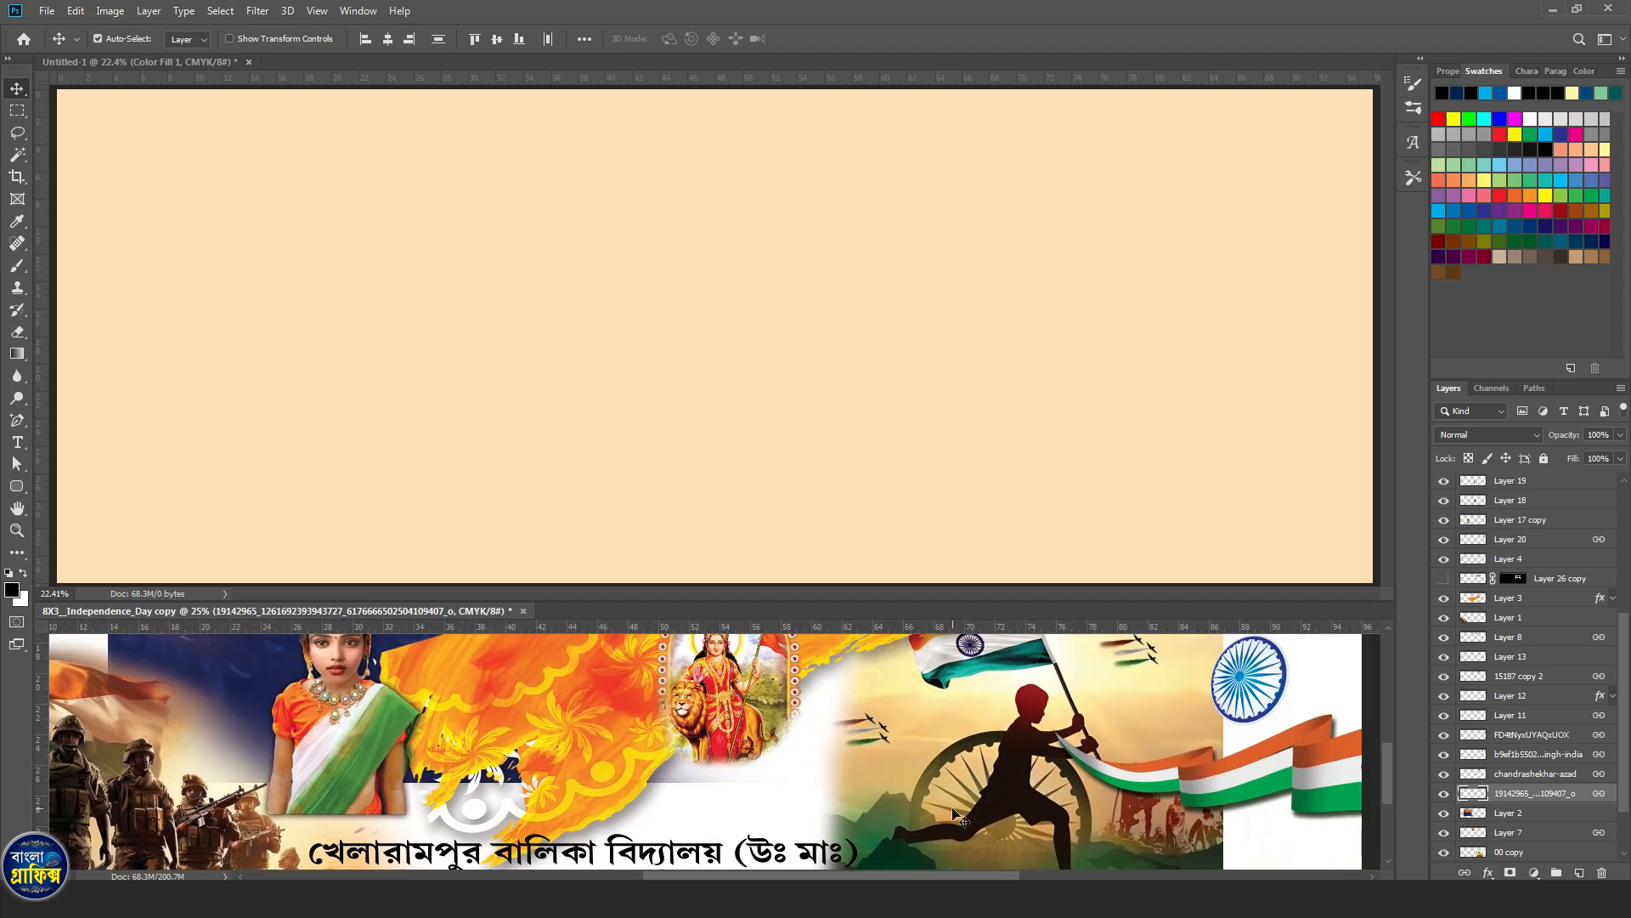
pyautogui.moveTo(960, 820); pyautogui.dragTo(1169, 430)
# Copy the soldiers image from the source file to the banner's lower-left corner and nudge it slightly right.
pyautogui.click(1115, 838)
pyautogui.moveTo(556, 782); pyautogui.dragTo(898, 733)
pyautogui.moveTo(488, 811); pyautogui.dragTo(364, 483)
pyautogui.hotkey('ctrl', '-')
pyautogui.click(361, 473)
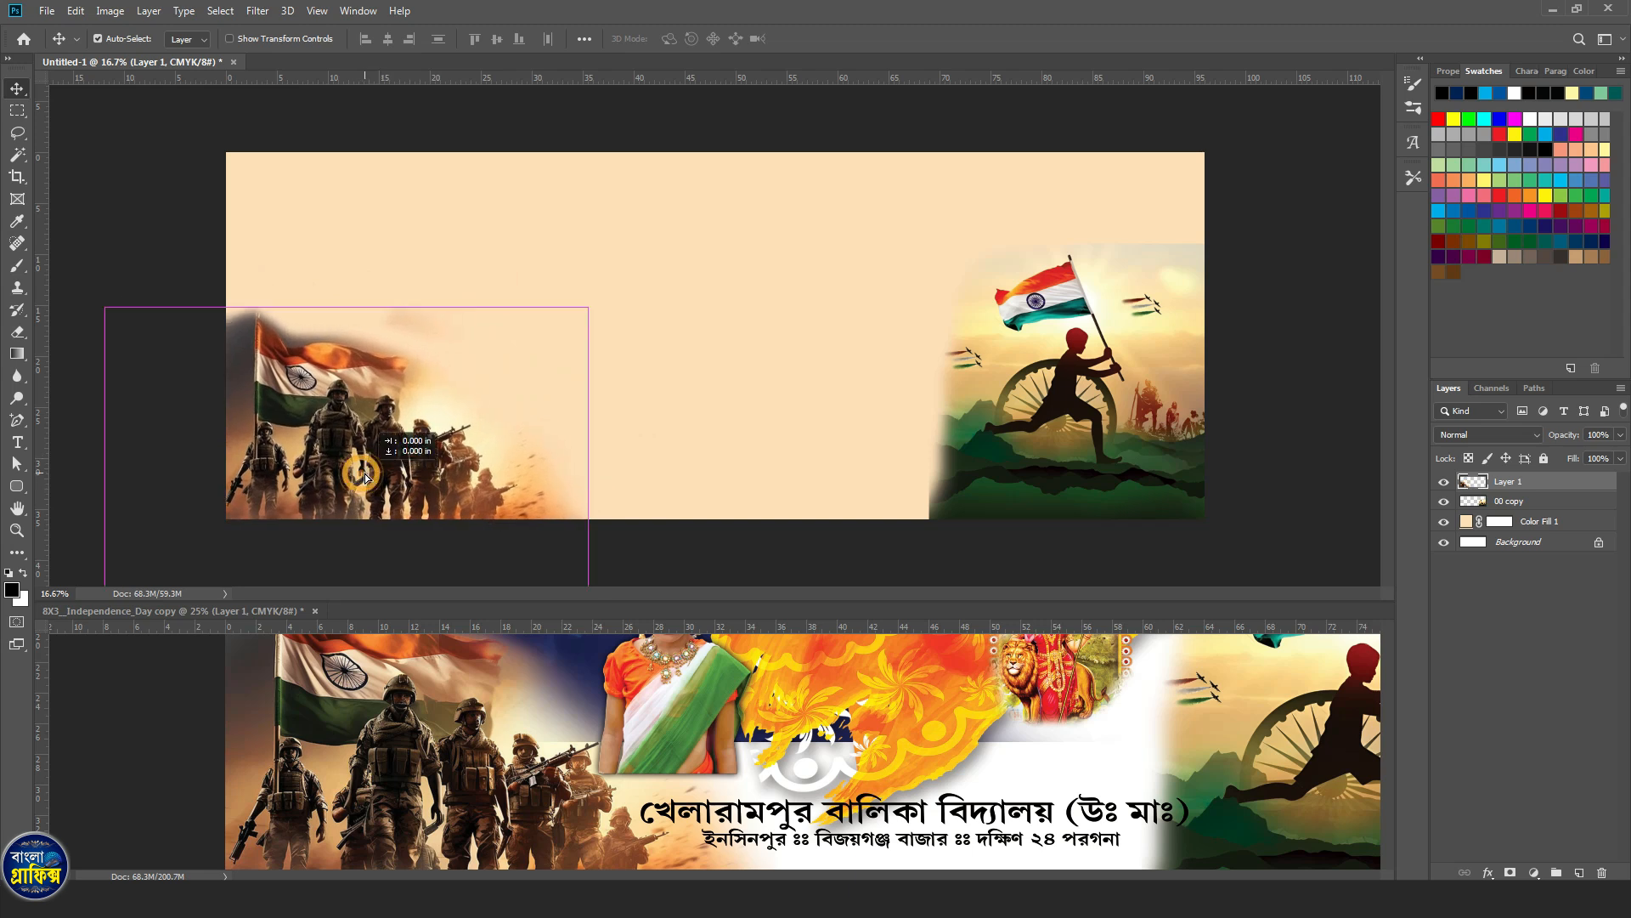
pyautogui.hotkey('shift', 'Right')
pyautogui.hotkey('shift', 'Right')
pyautogui.hotkey('shift', 'Right')
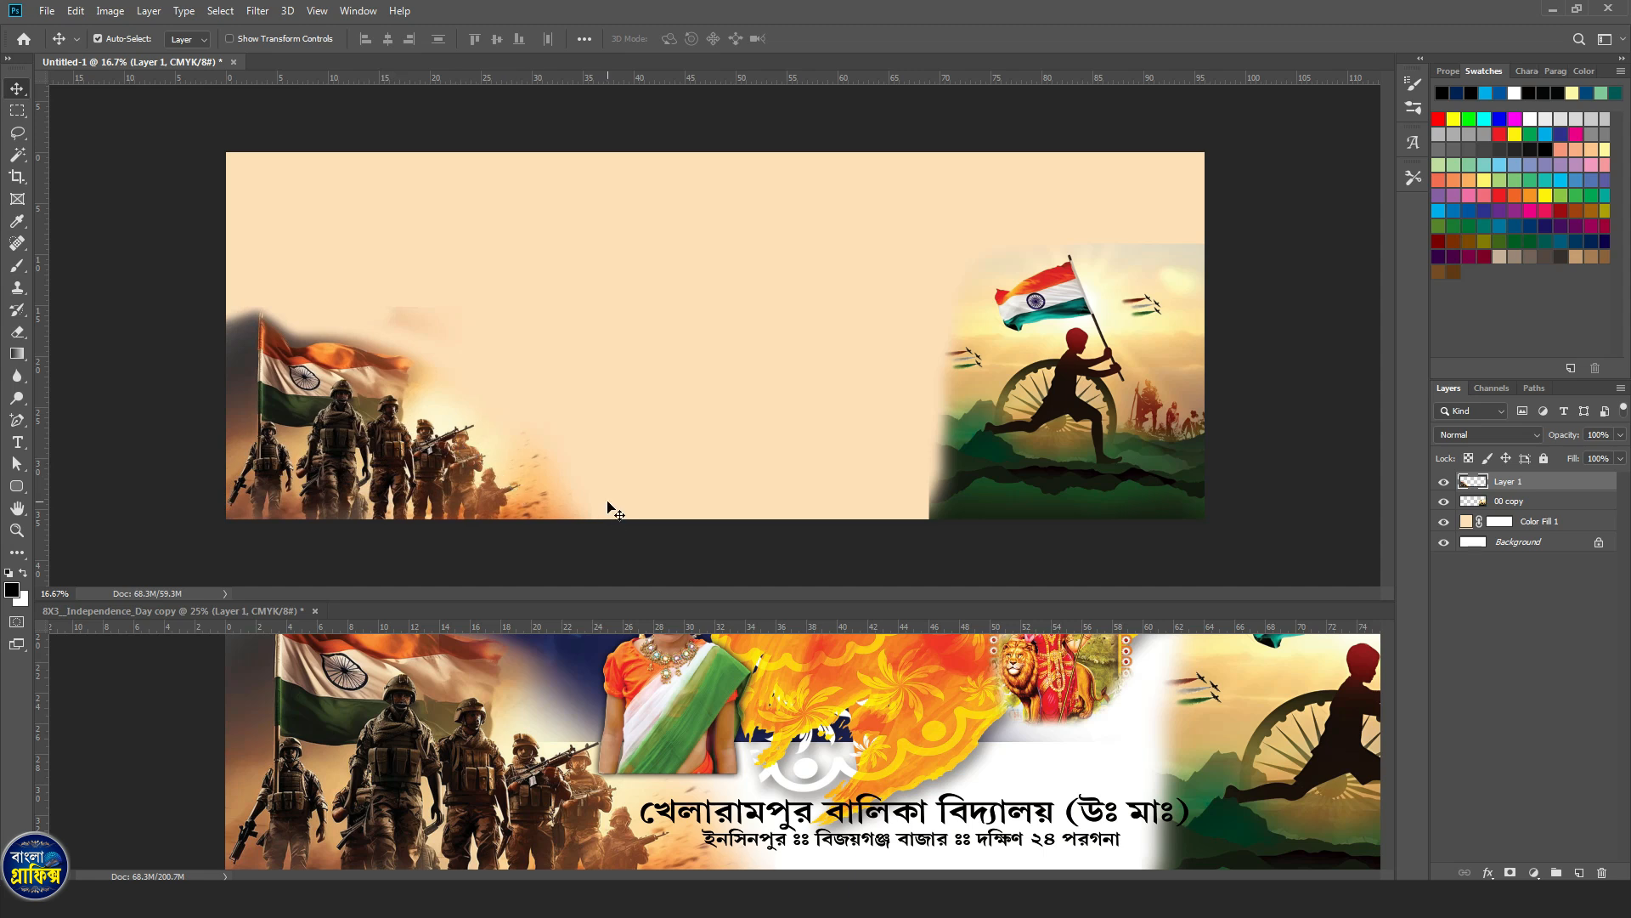
# Copy the mountain image onto the left part of the banner and move its layer beneath the soldiers.
pyautogui.click(542, 773)
pyautogui.scroll(5, 543, 791)
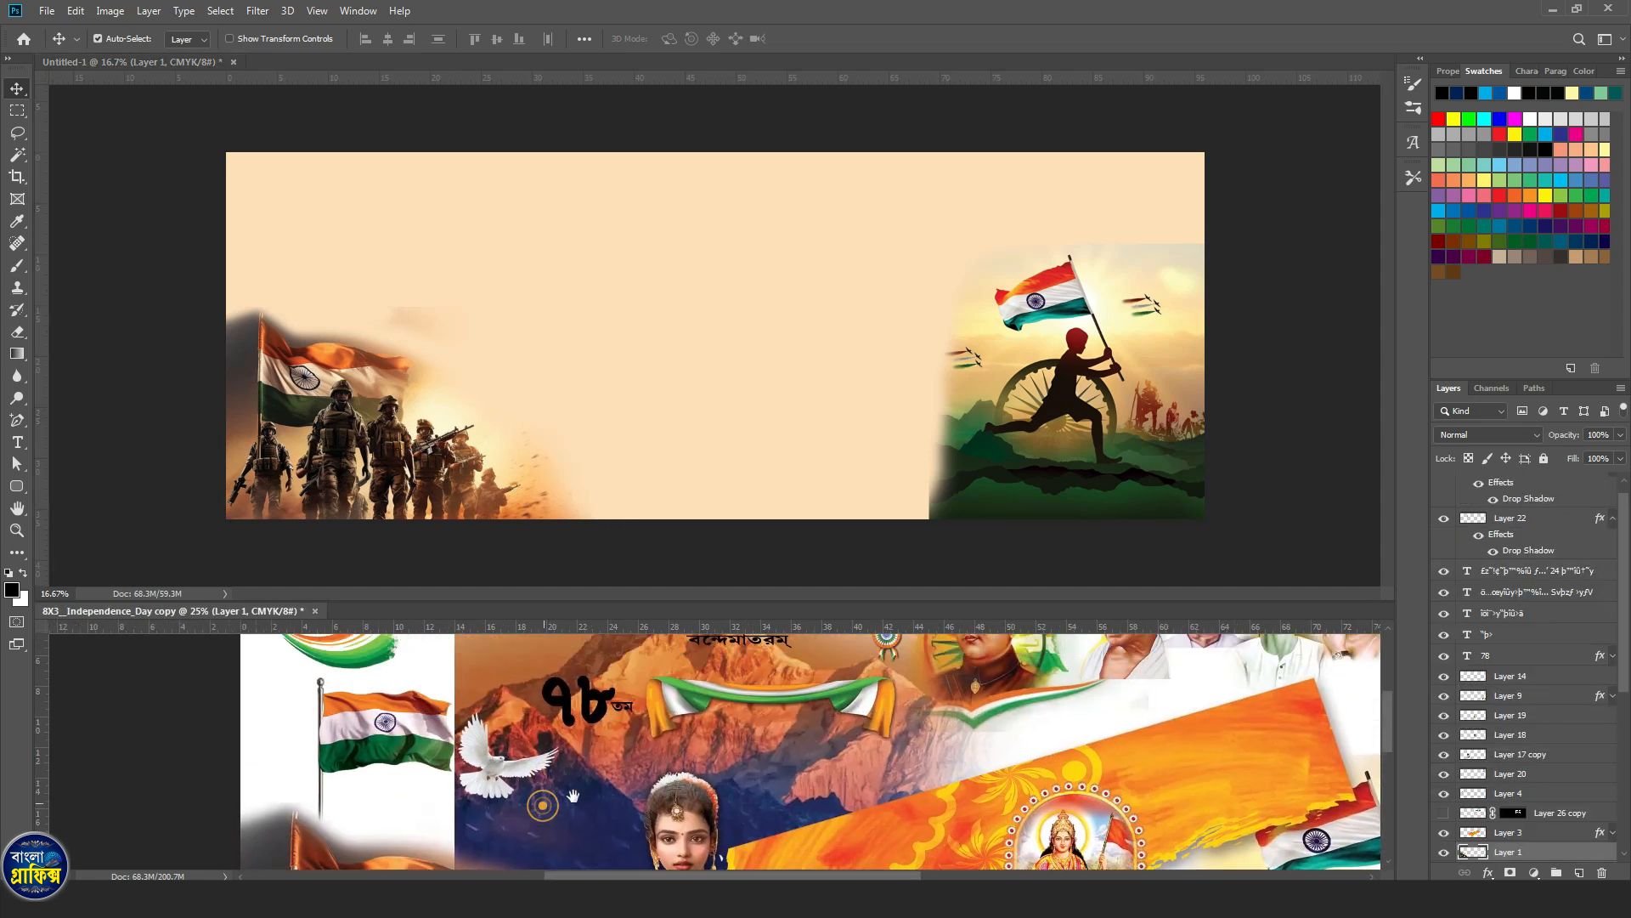
pyautogui.moveTo(587, 826); pyautogui.dragTo(406, 396)
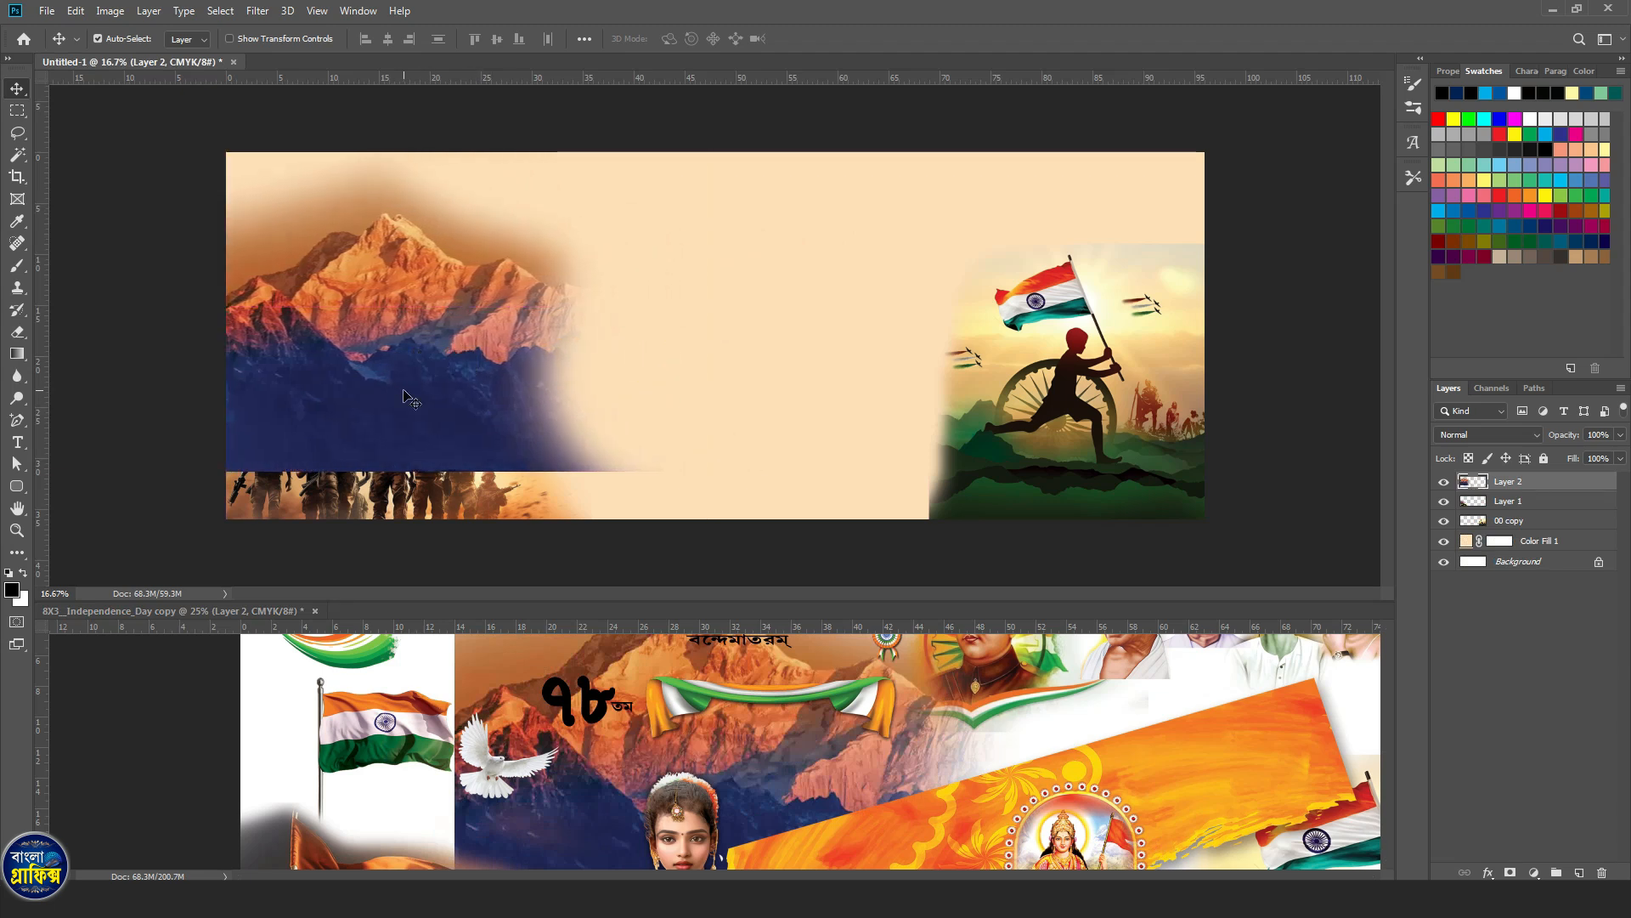
pyautogui.hotkey('ctrl', '[')
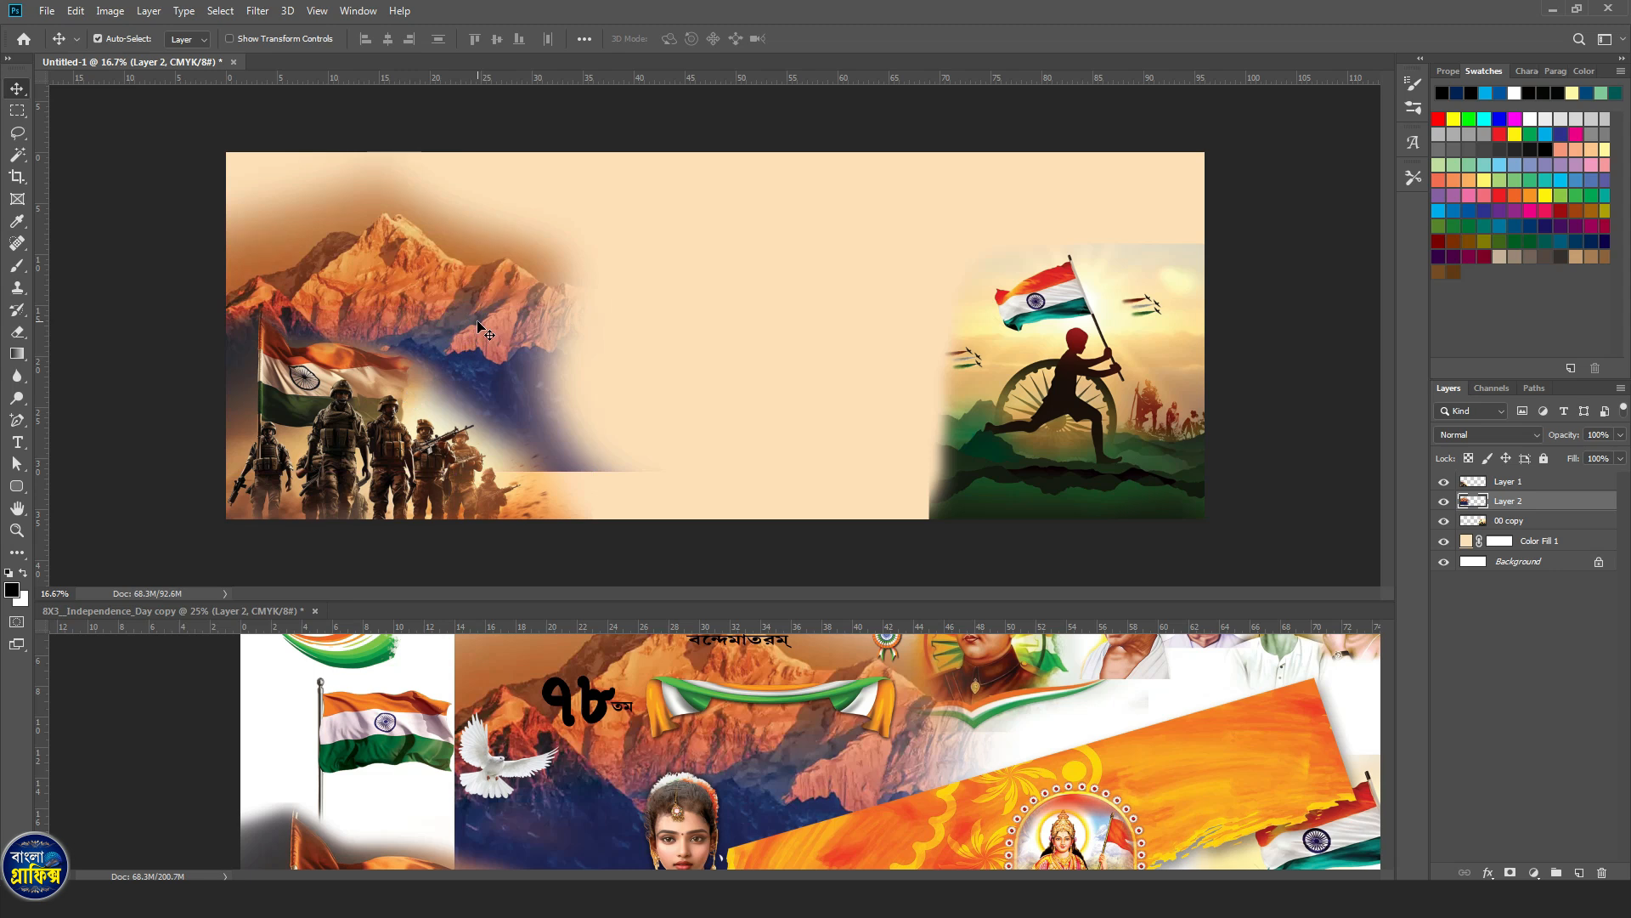
# Lower the mountain image to the banner's bottom edge and place a copy of the Indian flag on its peak.
pyautogui.moveTo(477, 322); pyautogui.dragTo(476, 370)
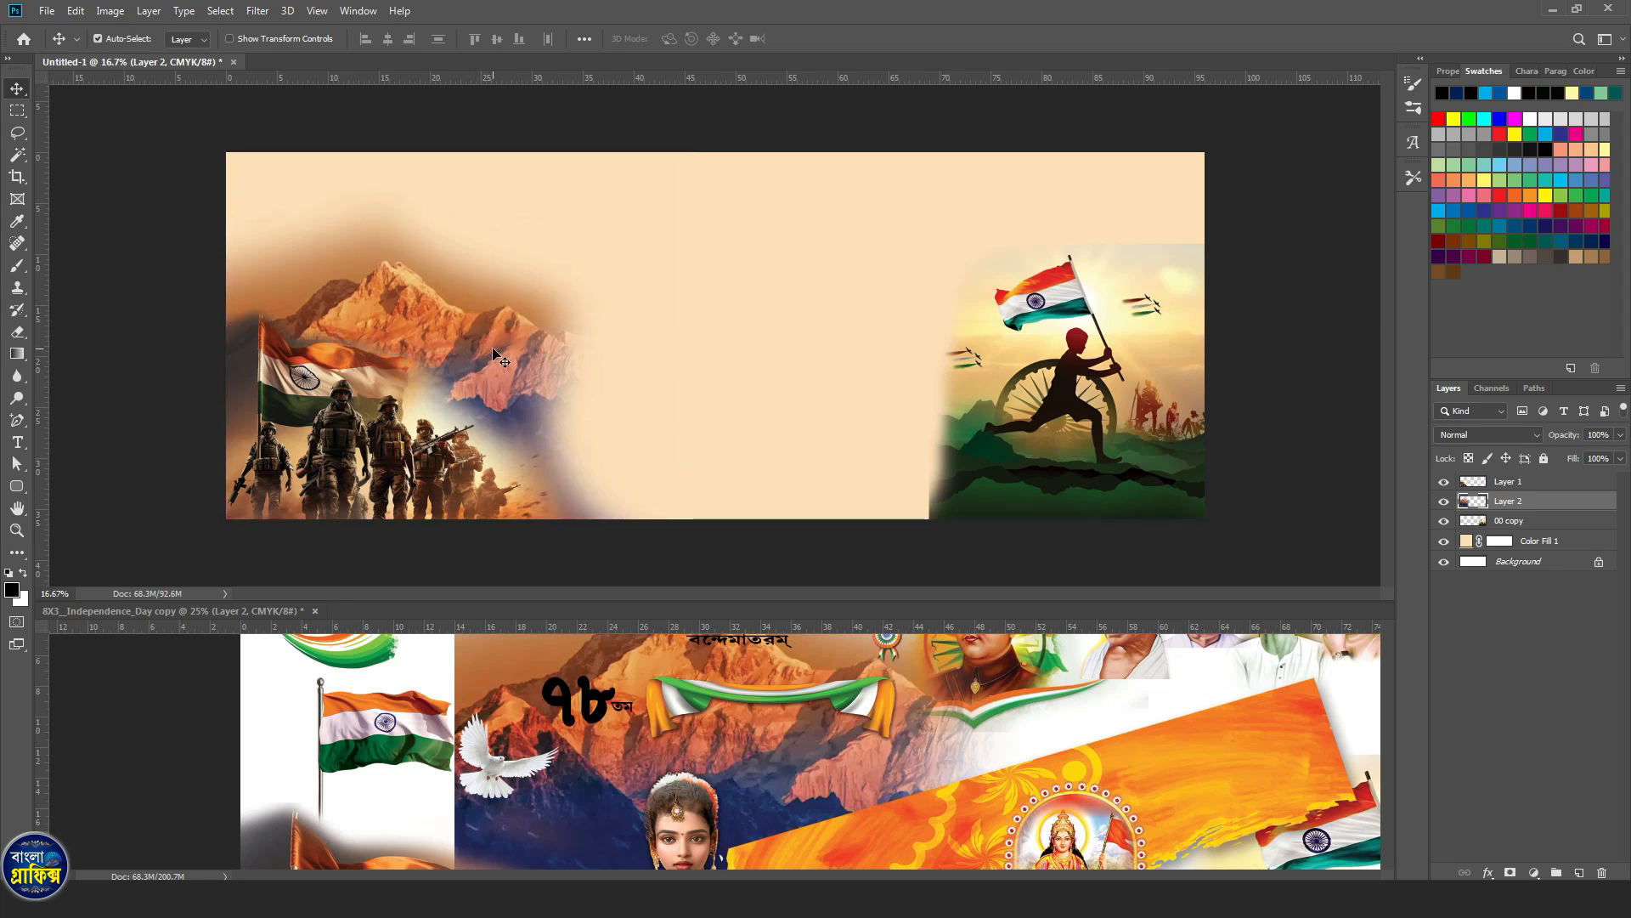
pyautogui.click(523, 669)
pyautogui.moveTo(367, 736); pyautogui.dragTo(413, 214)
# Copy the orange patterned artwork from the source file and move it into the banner's upper-left corner.
pyautogui.click(650, 717)
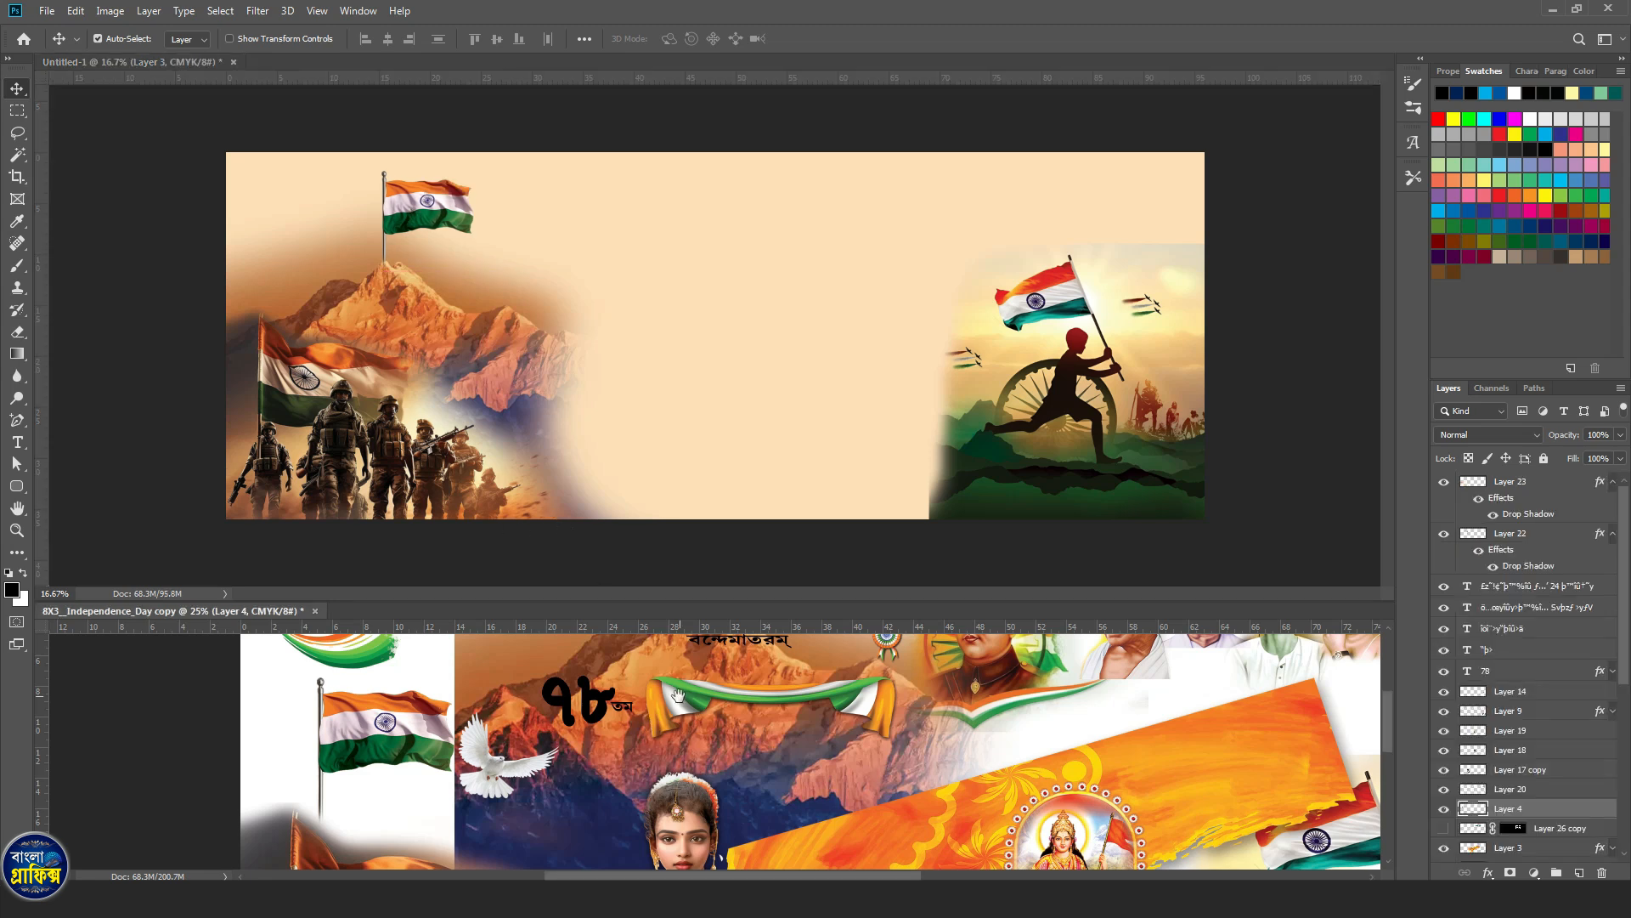
pyautogui.scroll(3, 675, 731)
pyautogui.moveTo(657, 684); pyautogui.dragTo(651, 627)
pyautogui.moveTo(608, 735); pyautogui.dragTo(609, 763)
pyautogui.click(1219, 765)
pyautogui.moveTo(1208, 801); pyautogui.dragTo(1164, 633)
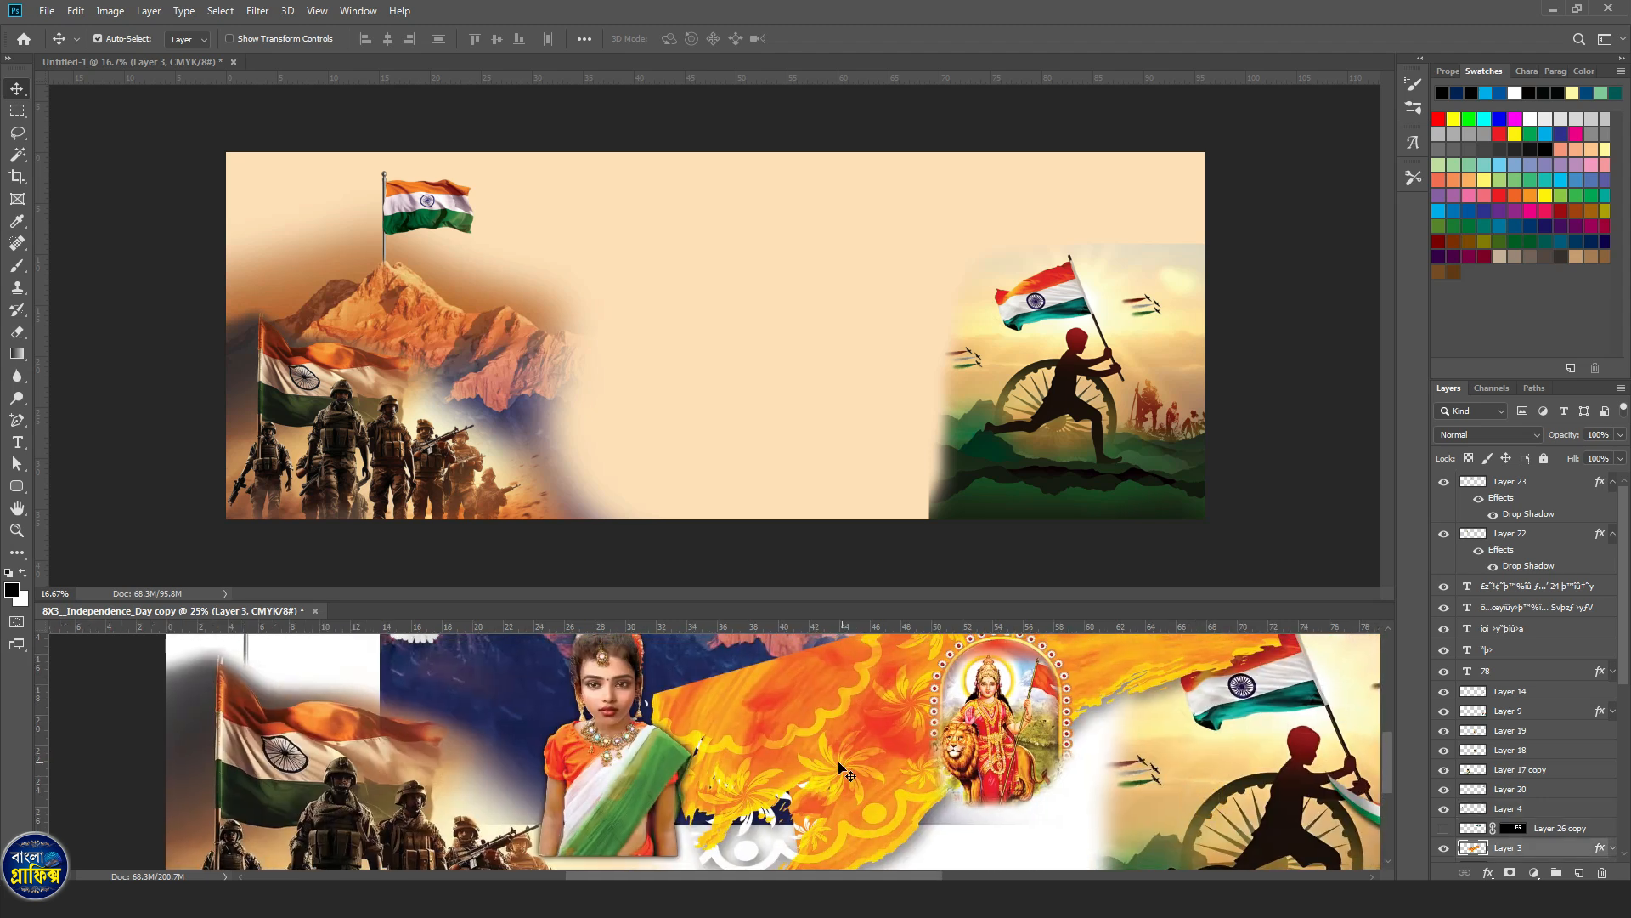
pyautogui.moveTo(865, 750); pyautogui.dragTo(739, 440)
pyautogui.moveTo(633, 384); pyautogui.dragTo(292, 192)
# Send the orange artwork behind the flag and place a copy of the goddess image with its ornamental ring over it.
pyautogui.hotkey('ctrl', '[')
pyautogui.click(996, 752)
pyautogui.moveTo(996, 752); pyautogui.dragTo(288, 220)
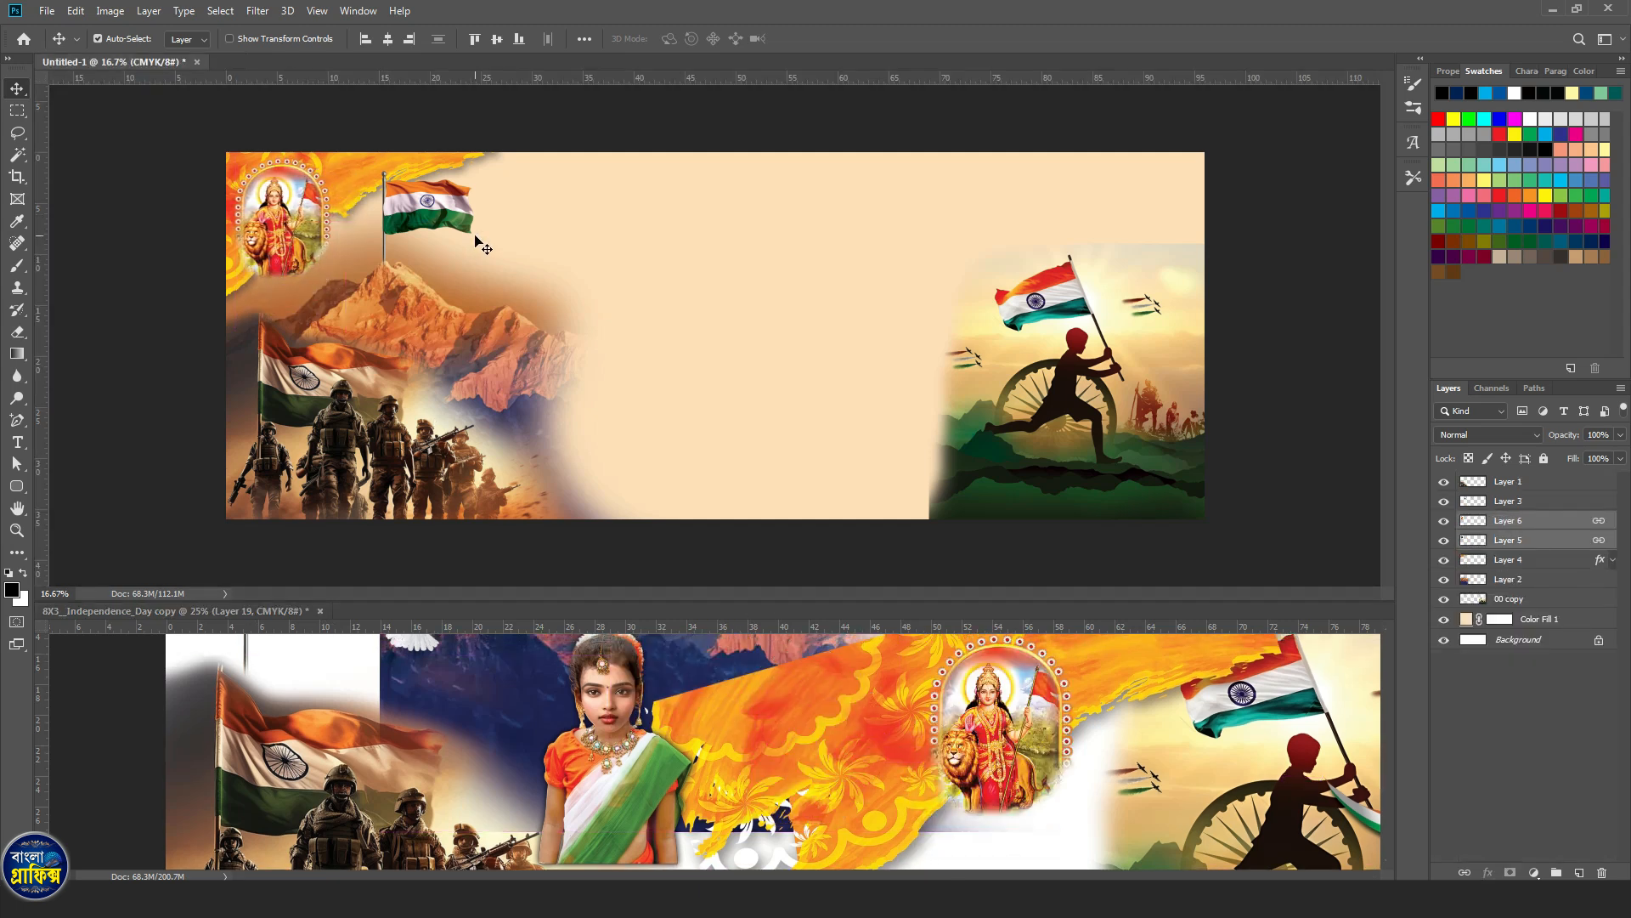
# Select all the freedom-fighter portraits in the source file together and copy them to the banner's upper-right area.
pyautogui.click(1147, 752)
pyautogui.moveTo(1213, 714); pyautogui.dragTo(1082, 757)
pyautogui.moveTo(1101, 692); pyautogui.dragTo(1065, 767)
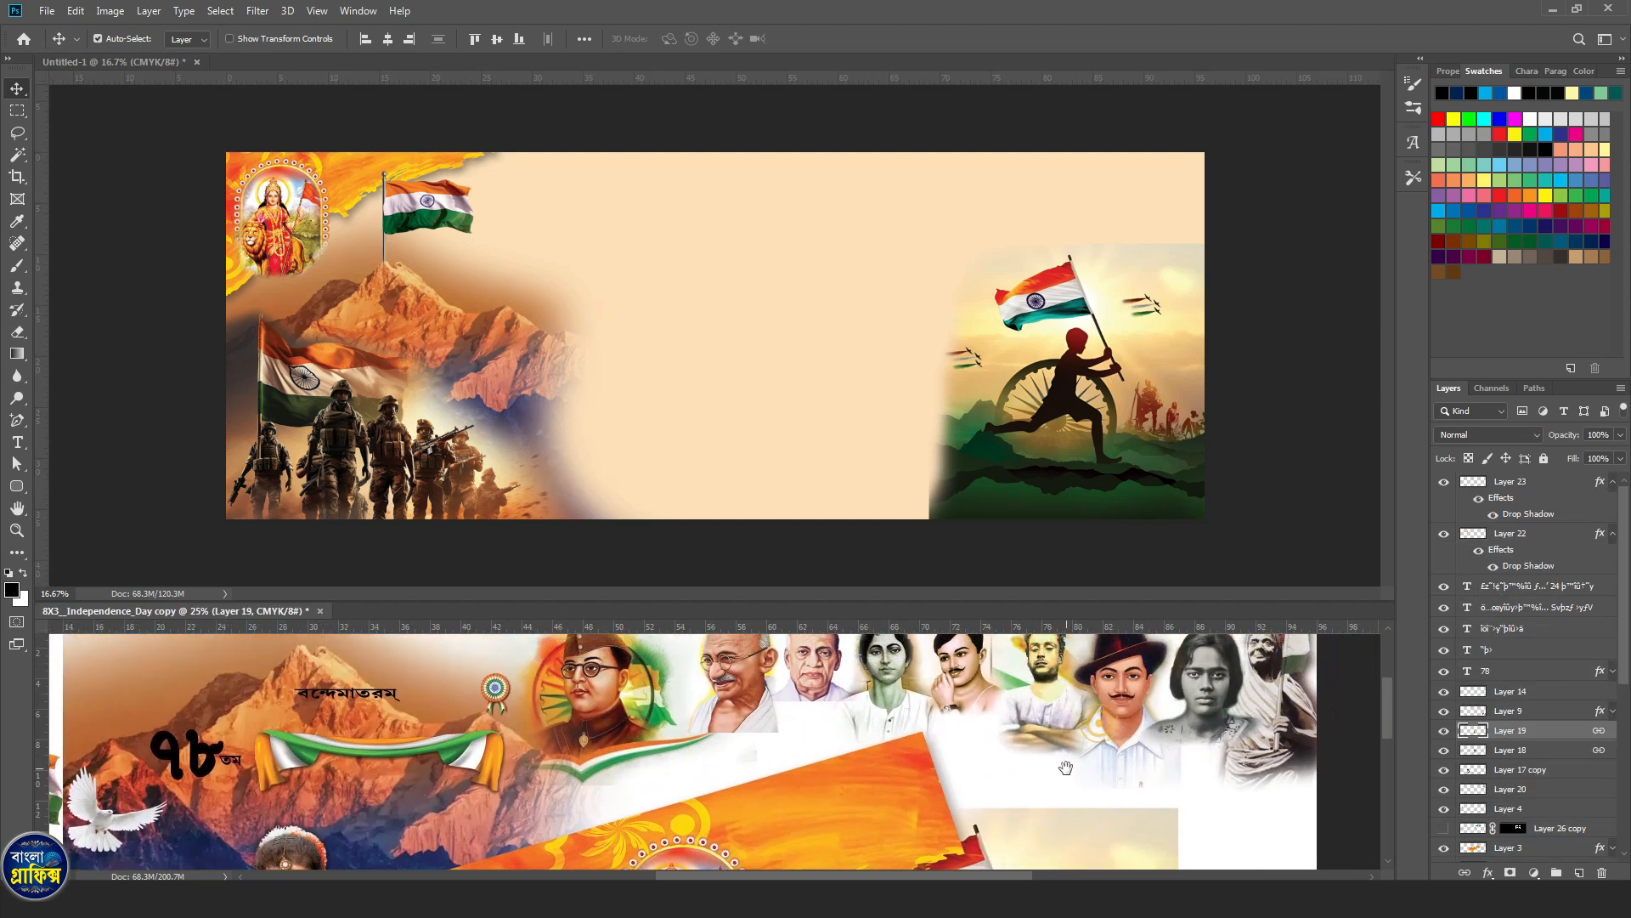
pyautogui.moveTo(1056, 706); pyautogui.dragTo(1052, 726)
pyautogui.click(601, 696)
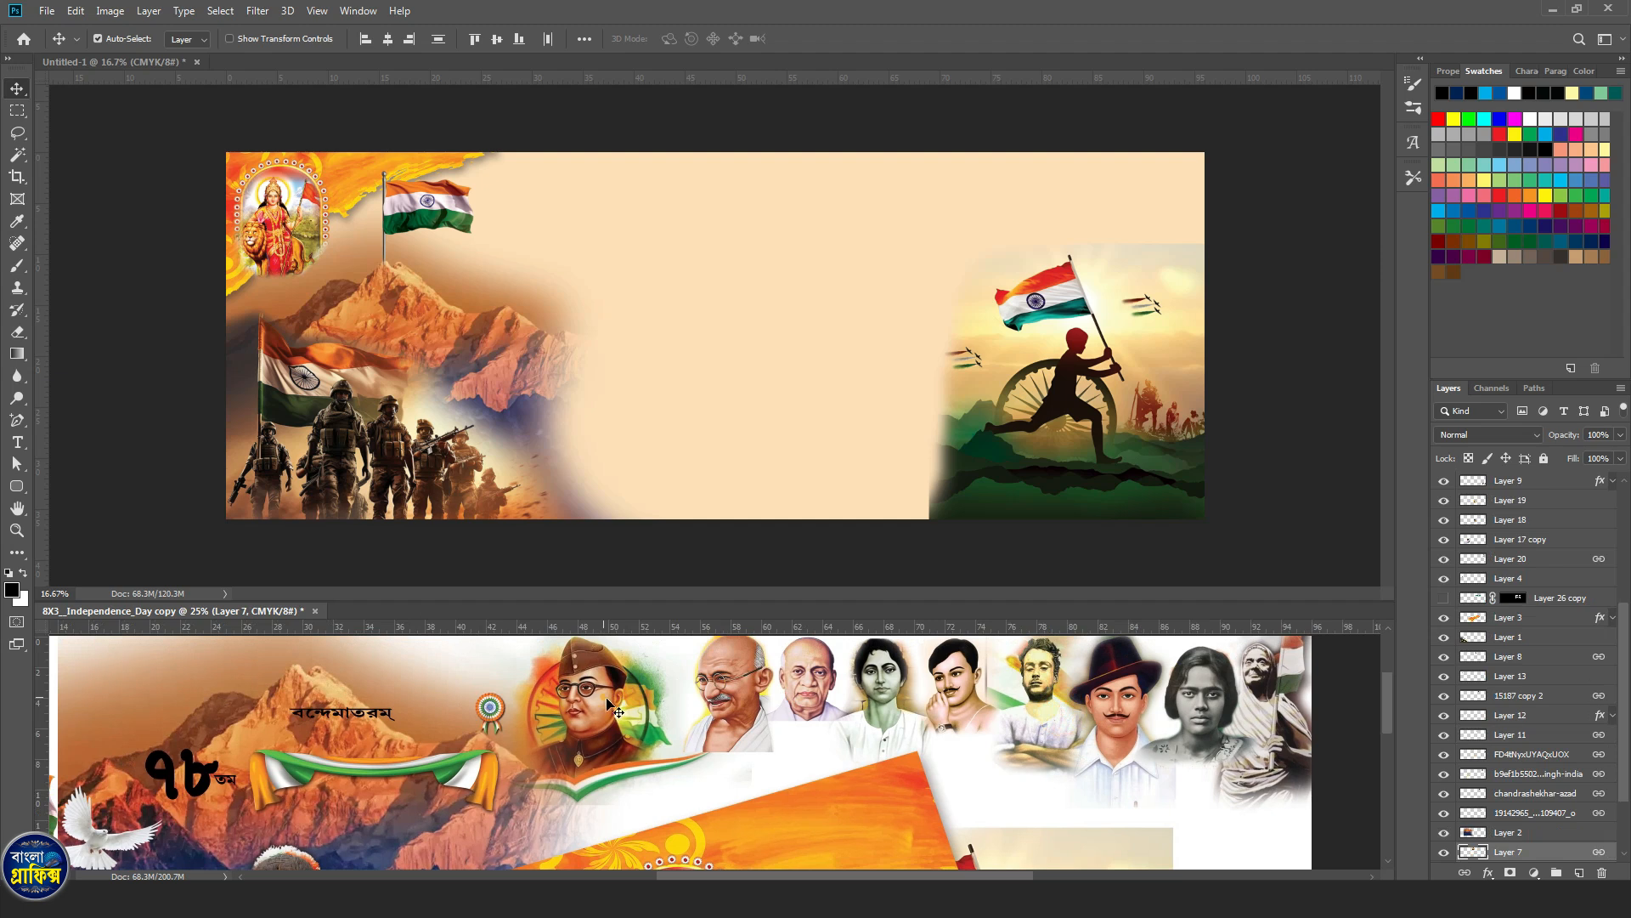
pyautogui.keyDown('shift'); pyautogui.click(742, 697); pyautogui.keyUp('shift')
pyautogui.keyDown('shift'); pyautogui.click(803, 690); pyautogui.keyUp('shift')
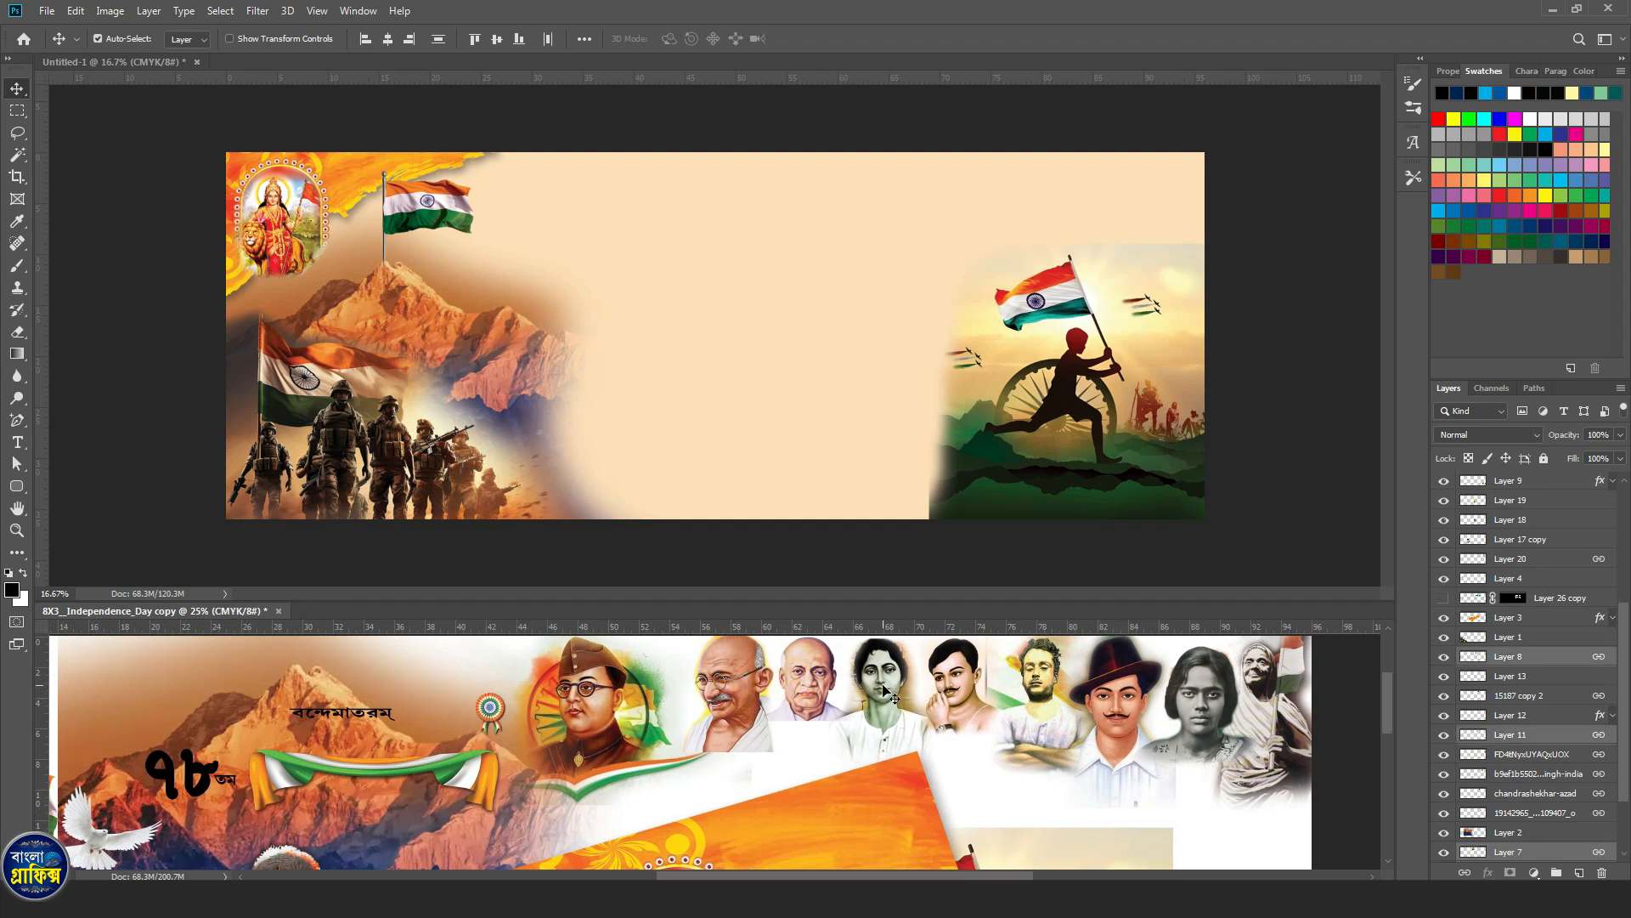
pyautogui.keyDown('shift'); pyautogui.click(883, 690); pyautogui.keyUp('shift')
pyautogui.keyDown('shift'); pyautogui.click(977, 690); pyautogui.keyUp('shift')
pyautogui.keyDown('shift'); pyautogui.click(1056, 707); pyautogui.keyUp('shift')
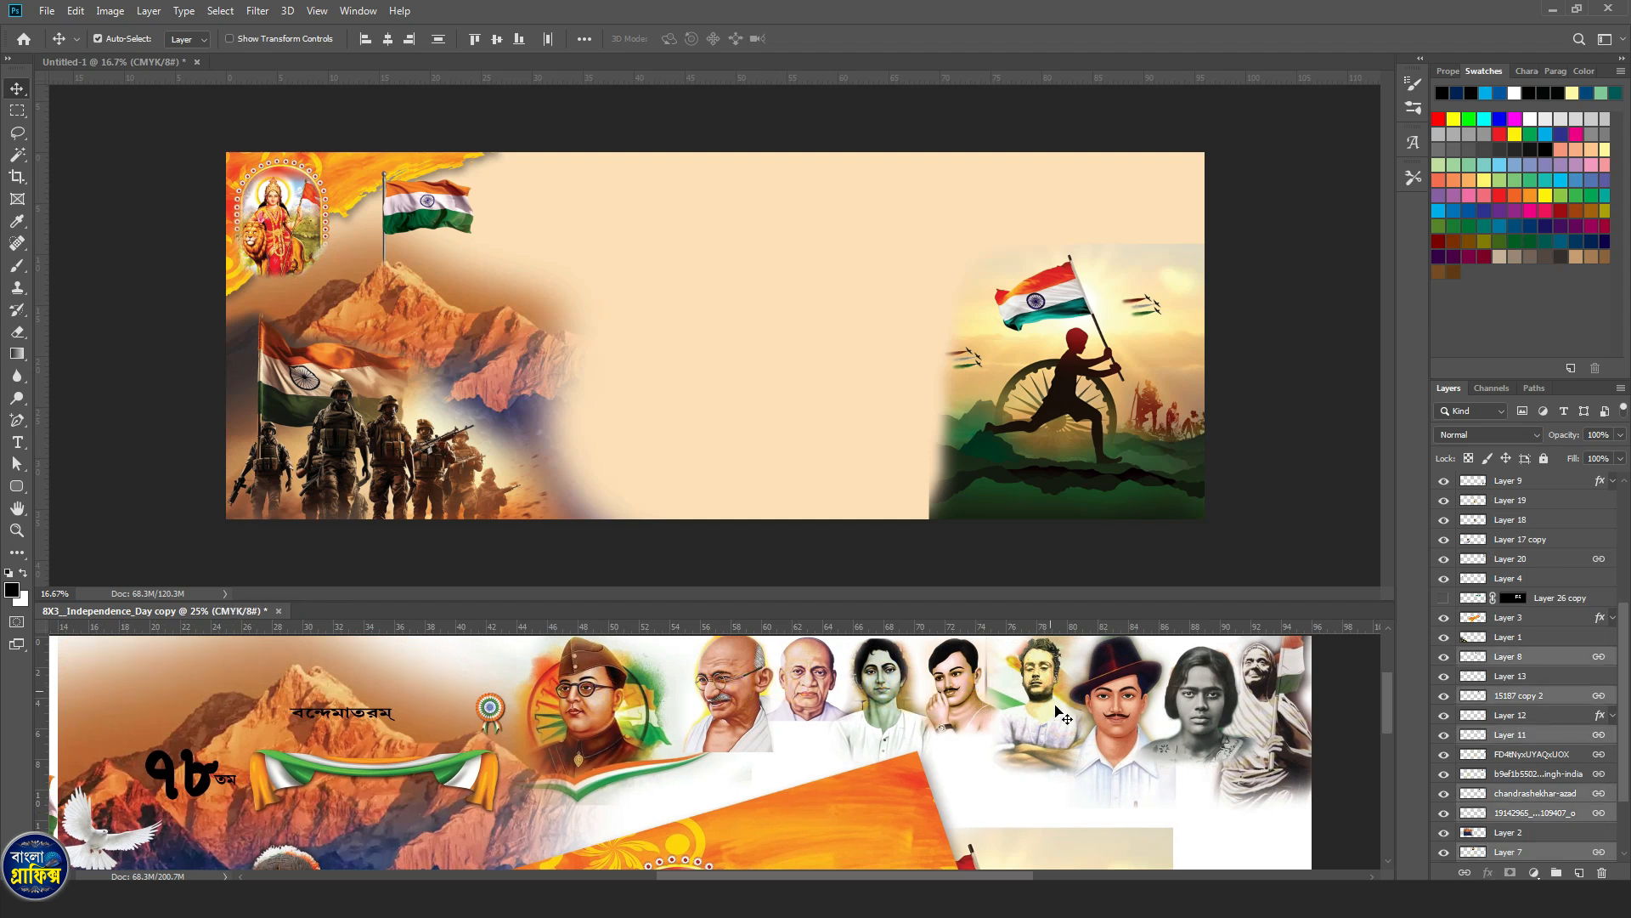
pyautogui.keyDown('shift'); pyautogui.click(1098, 695); pyautogui.keyUp('shift')
pyautogui.keyDown('shift'); pyautogui.click(1210, 697); pyautogui.keyUp('shift')
pyautogui.keyDown('shift'); pyautogui.click(1260, 766); pyautogui.keyUp('shift')
pyautogui.moveTo(1201, 746); pyautogui.dragTo(1143, 226)
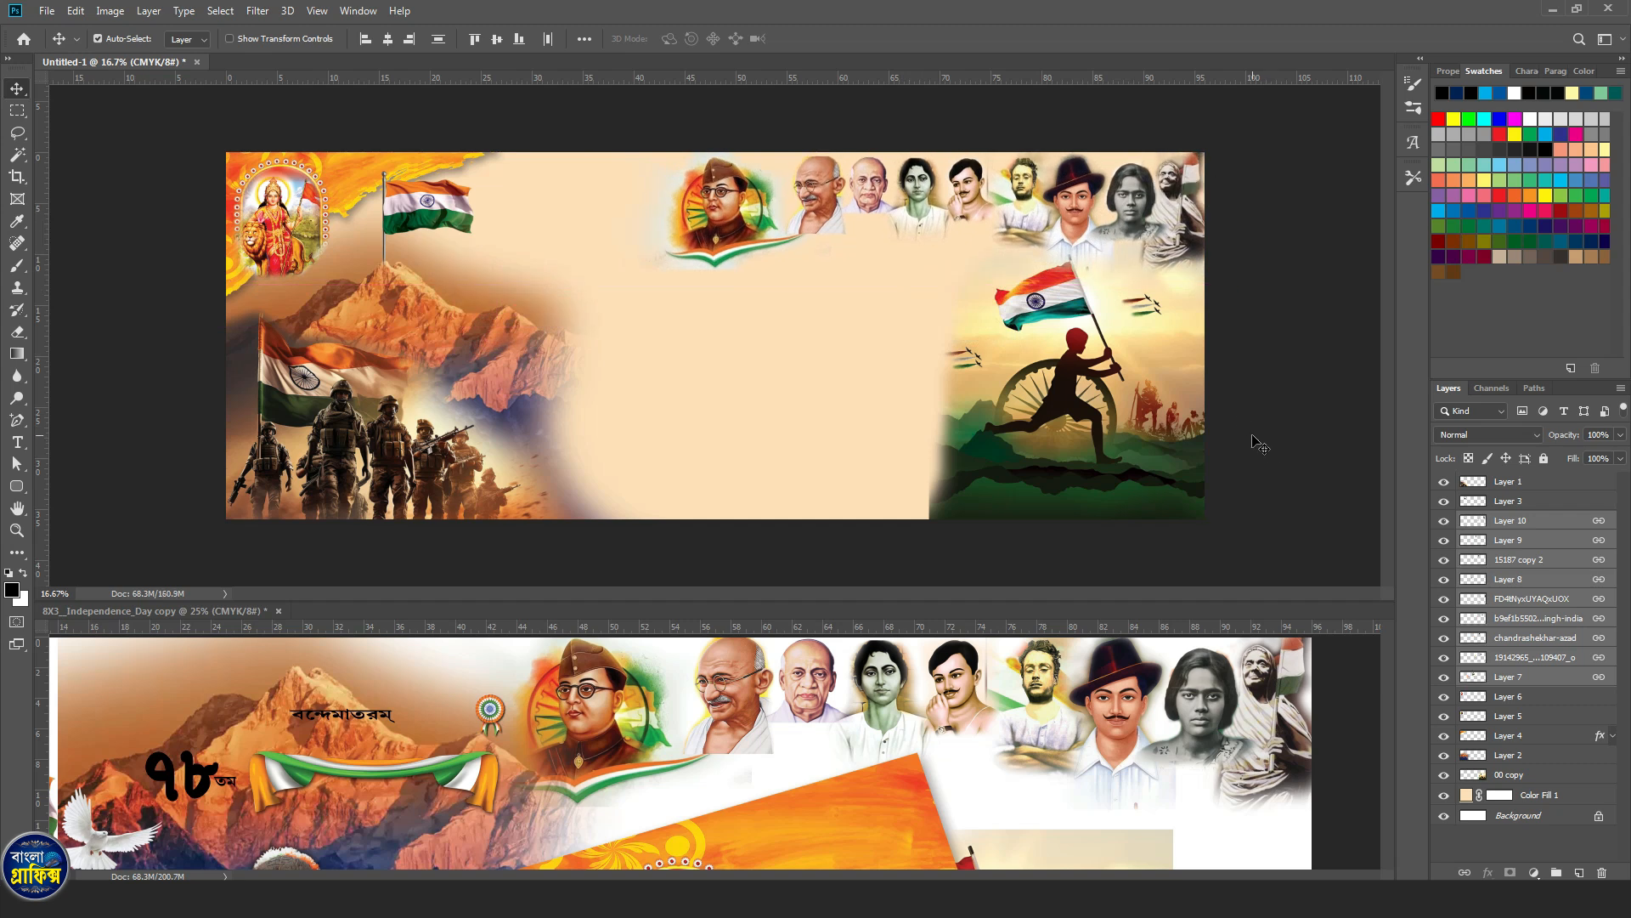
# Nudge the copied portraits slightly up toward the banner's top edge.
pyautogui.hotkey('shift', 'Up')
pyautogui.hotkey('shift', 'Up')
pyautogui.hotkey('shift', 'Up')
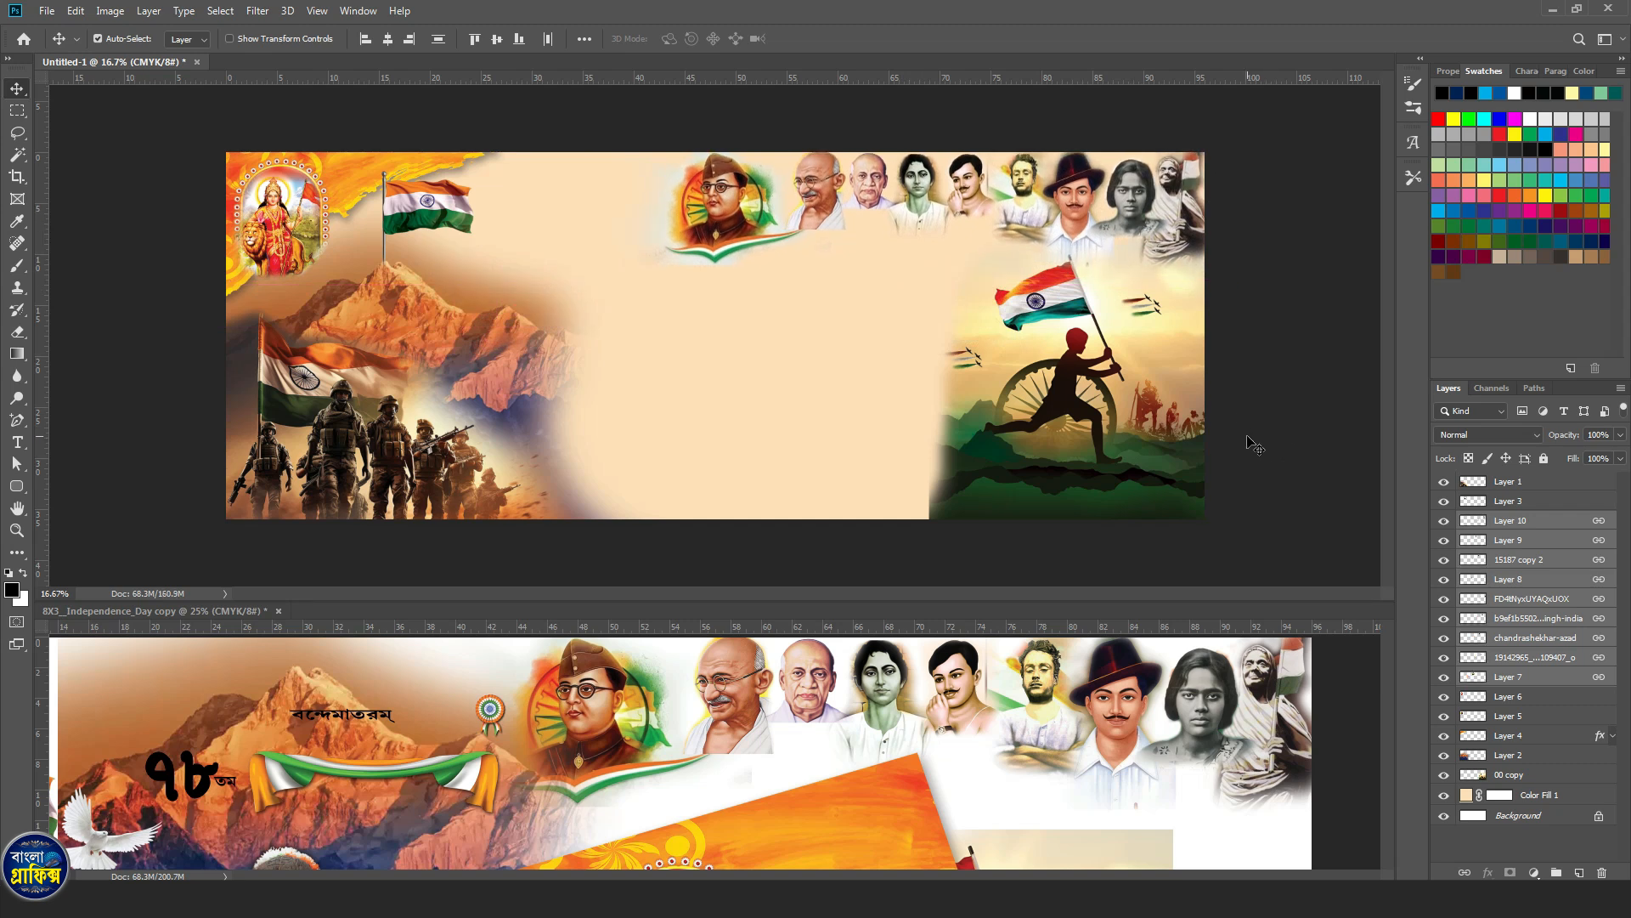
# Copy the tricolor ribbon across the bottom of the right-hand portraits and lower the running-boy image to fit beneath it.
pyautogui.click(1219, 760)
pyautogui.moveTo(1198, 854); pyautogui.dragTo(1176, 243)
pyautogui.moveTo(1103, 442); pyautogui.dragTo(1105, 470)
pyautogui.moveTo(1159, 256); pyautogui.dragTo(1108, 251)
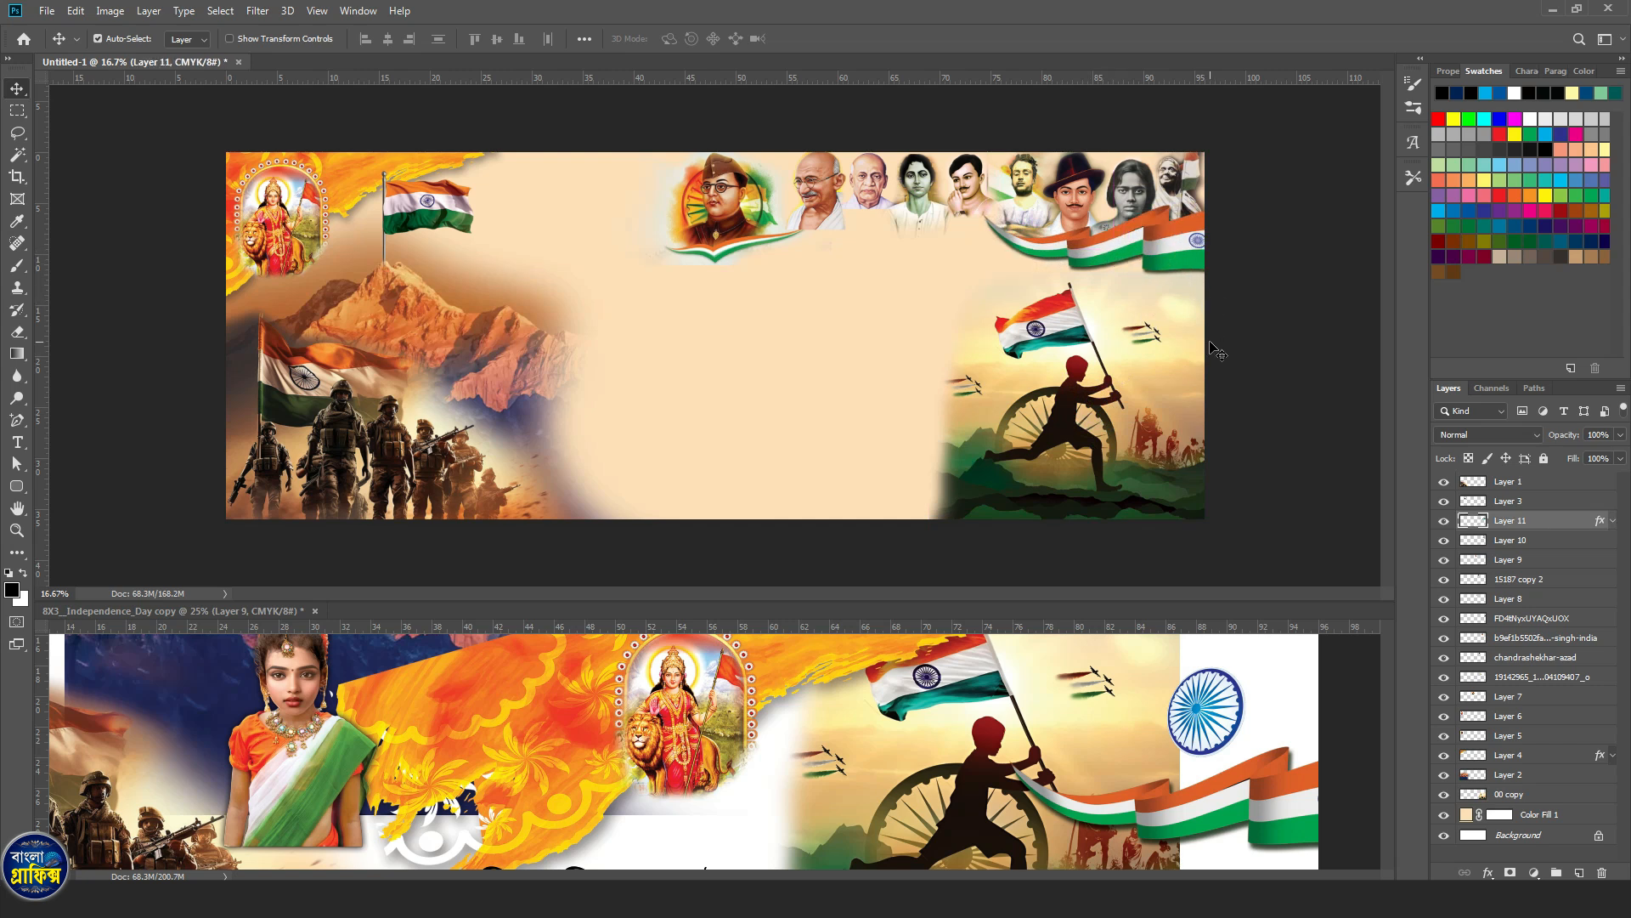
pyautogui.moveTo(1130, 476); pyautogui.dragTo(1183, 491)
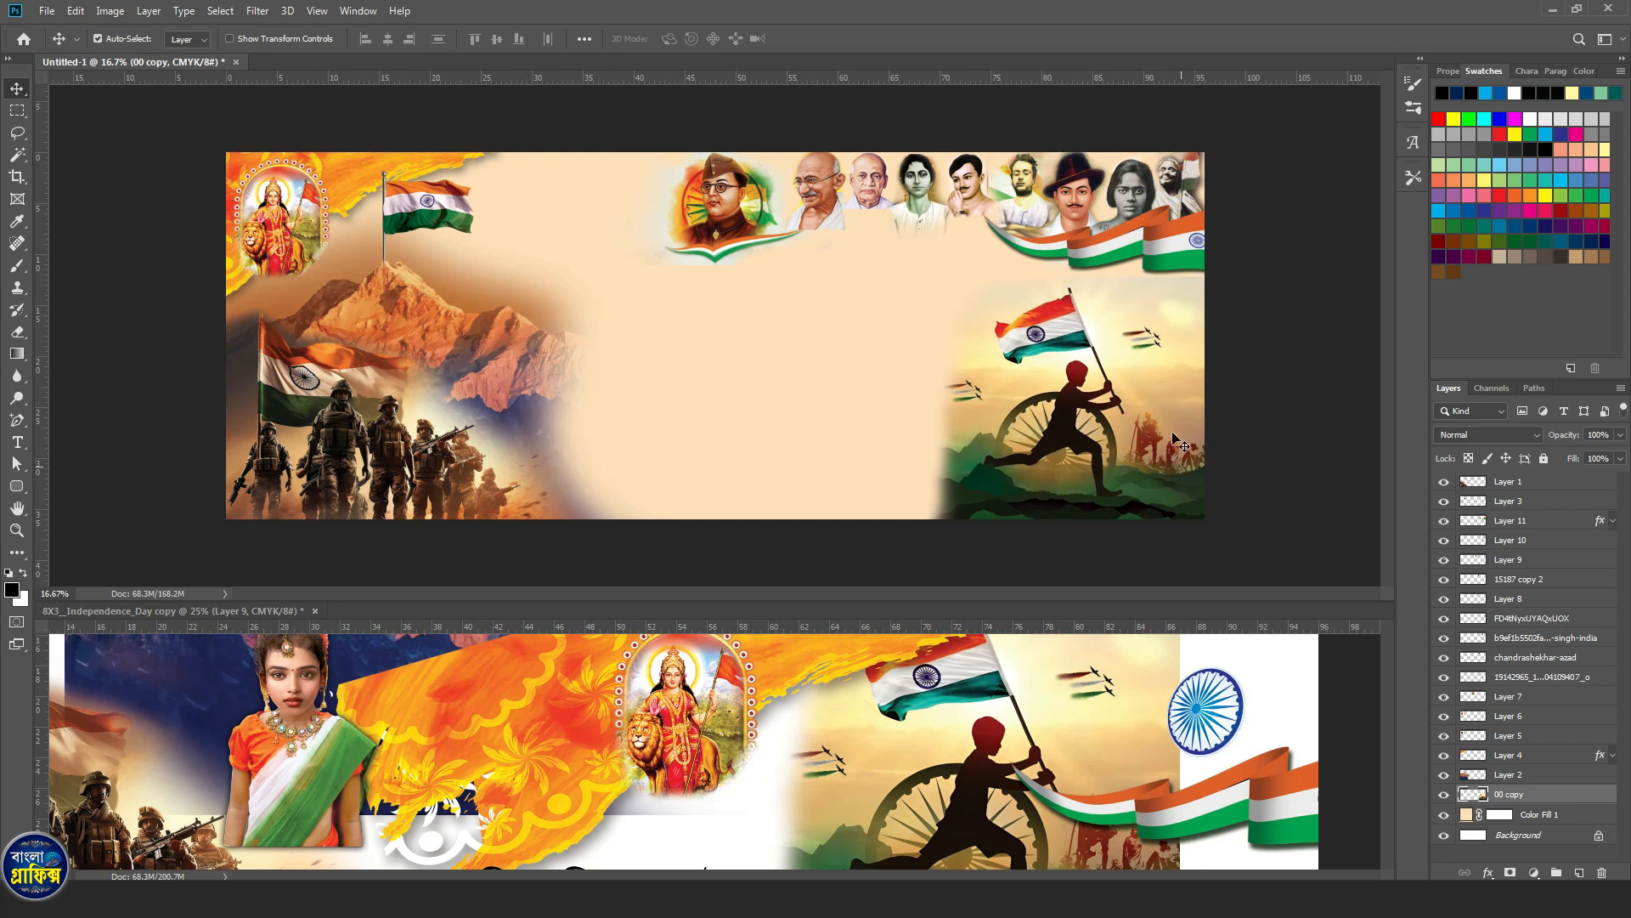
# Copy the blue Ashoka Chakra from the source file onto the tricolor ribbon below the right-hand portraits.
pyautogui.click(1127, 259)
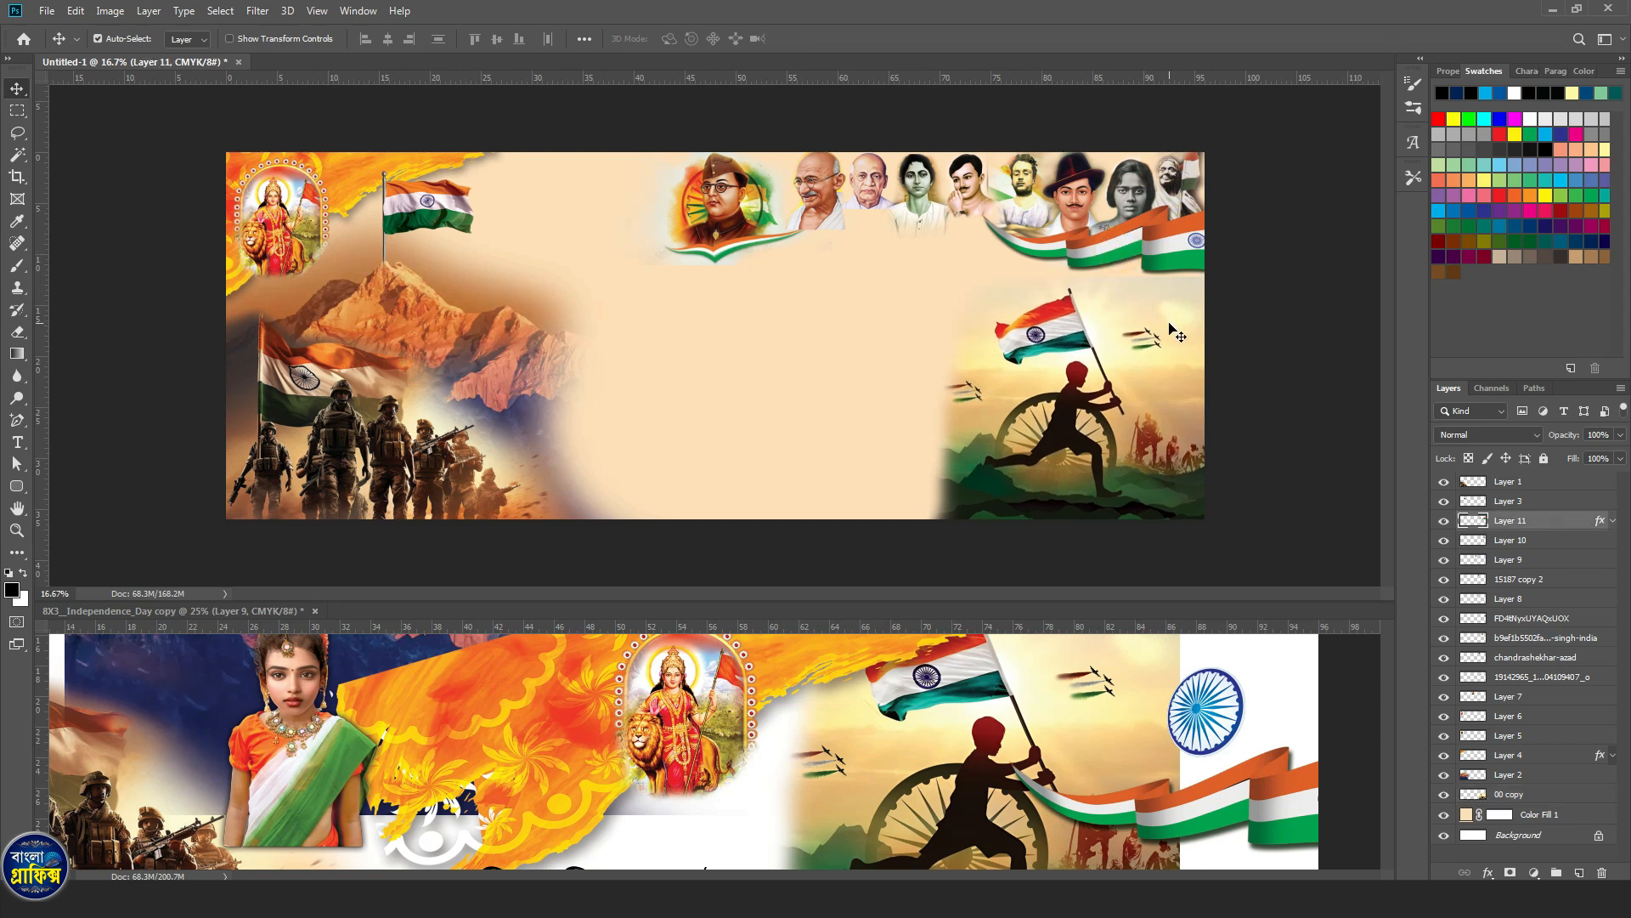
pyautogui.click(1163, 634)
pyautogui.moveTo(1201, 713); pyautogui.dragTo(1180, 243)
pyautogui.keyDown('shift'); pyautogui.click(1160, 244); pyautogui.keyUp('shift')
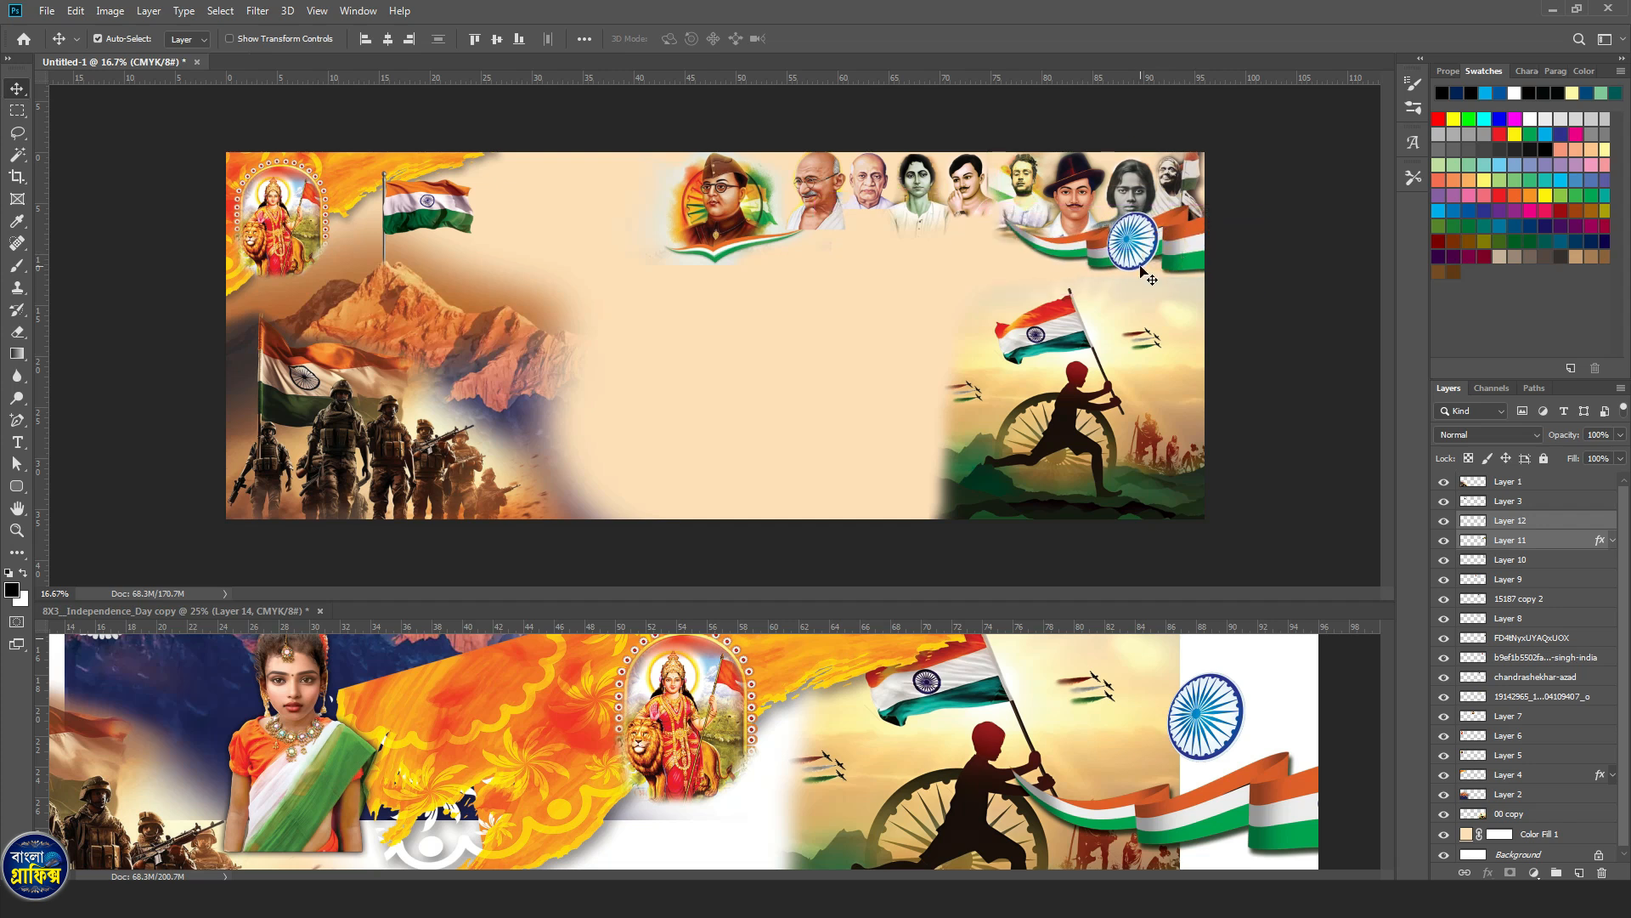
pyautogui.click(1153, 330)
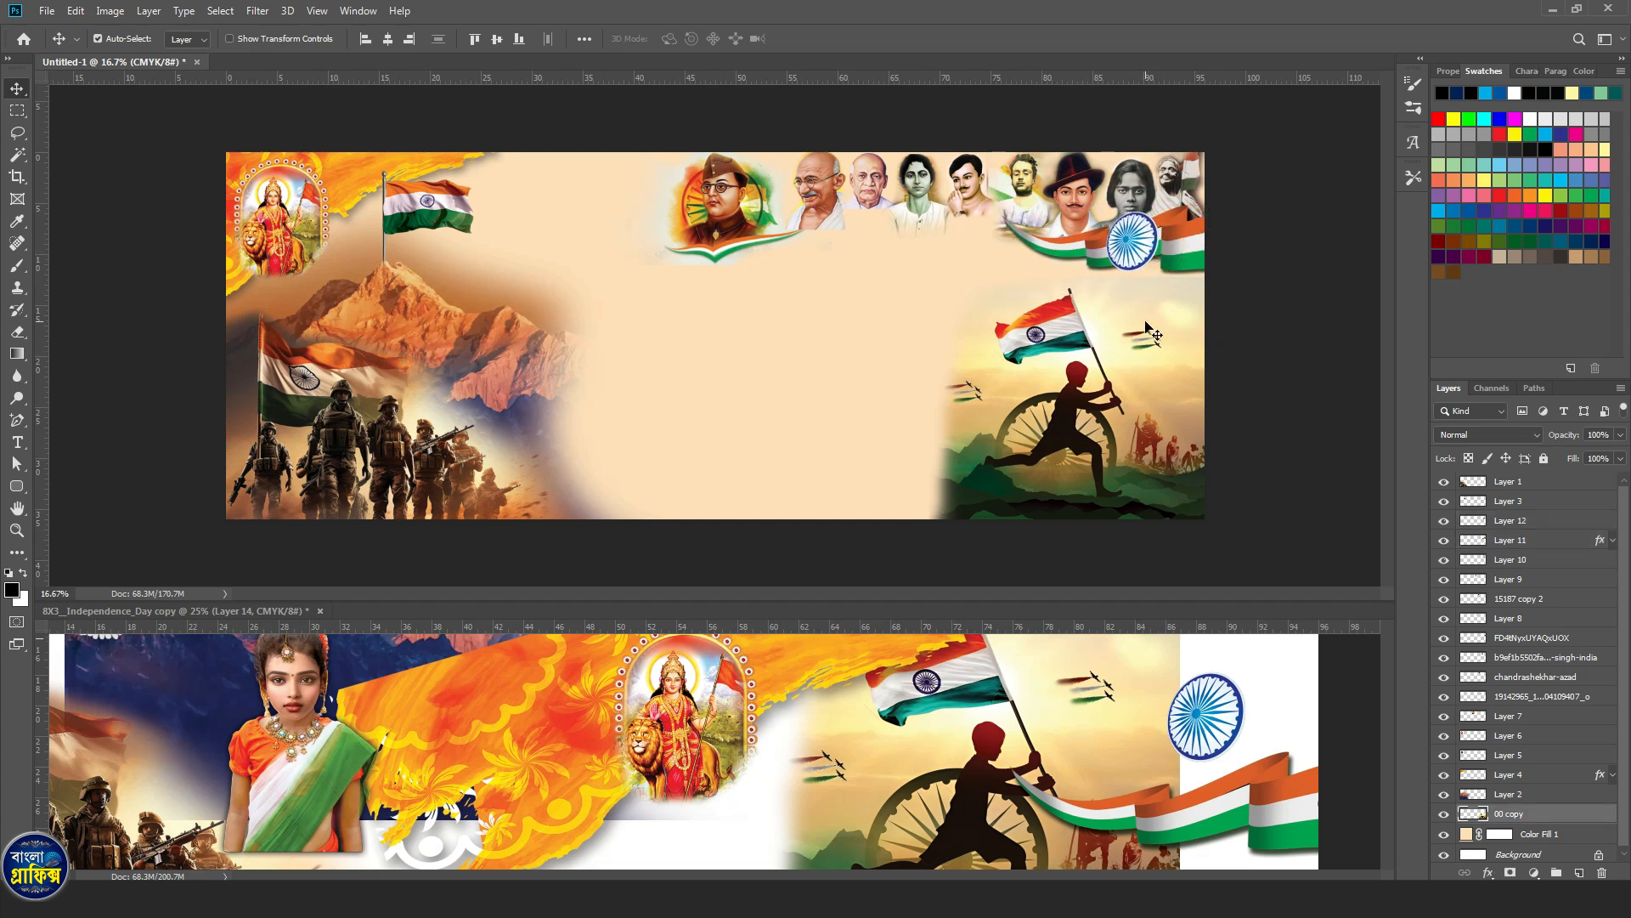
# Nudge the Ashoka Chakra down on the ribbon and lower the tricolor ribbon slightly behind it.
pyautogui.click(1134, 240)
pyautogui.hotkey('shift', 'Down')
pyautogui.hotkey('shift', 'Down')
pyautogui.hotkey('shift', 'Down')
pyautogui.hotkey('shift', 'Down')
pyautogui.hotkey('shift', 'Down')
pyautogui.hotkey('shift', 'Down')
pyautogui.hotkey('shift', 'Down')
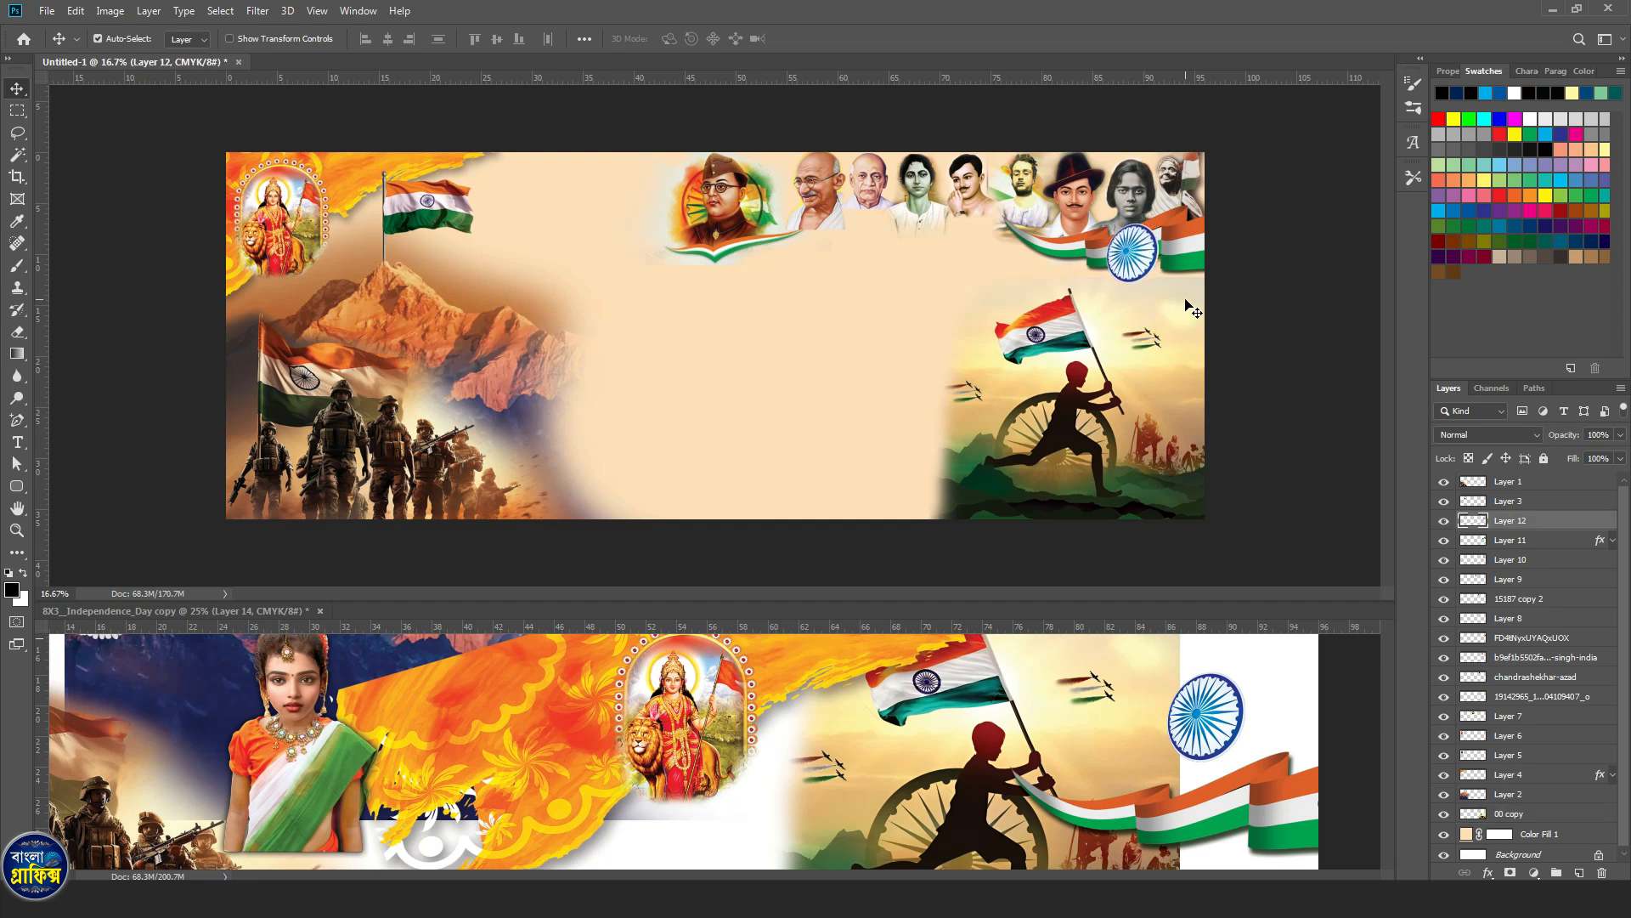
pyautogui.moveTo(1187, 257)
pyautogui.mouseDown()
pyautogui.moveTo(1186, 277)
pyautogui.moveTo(1167, 273)
pyautogui.mouseUp()
pyautogui.click(1177, 308)
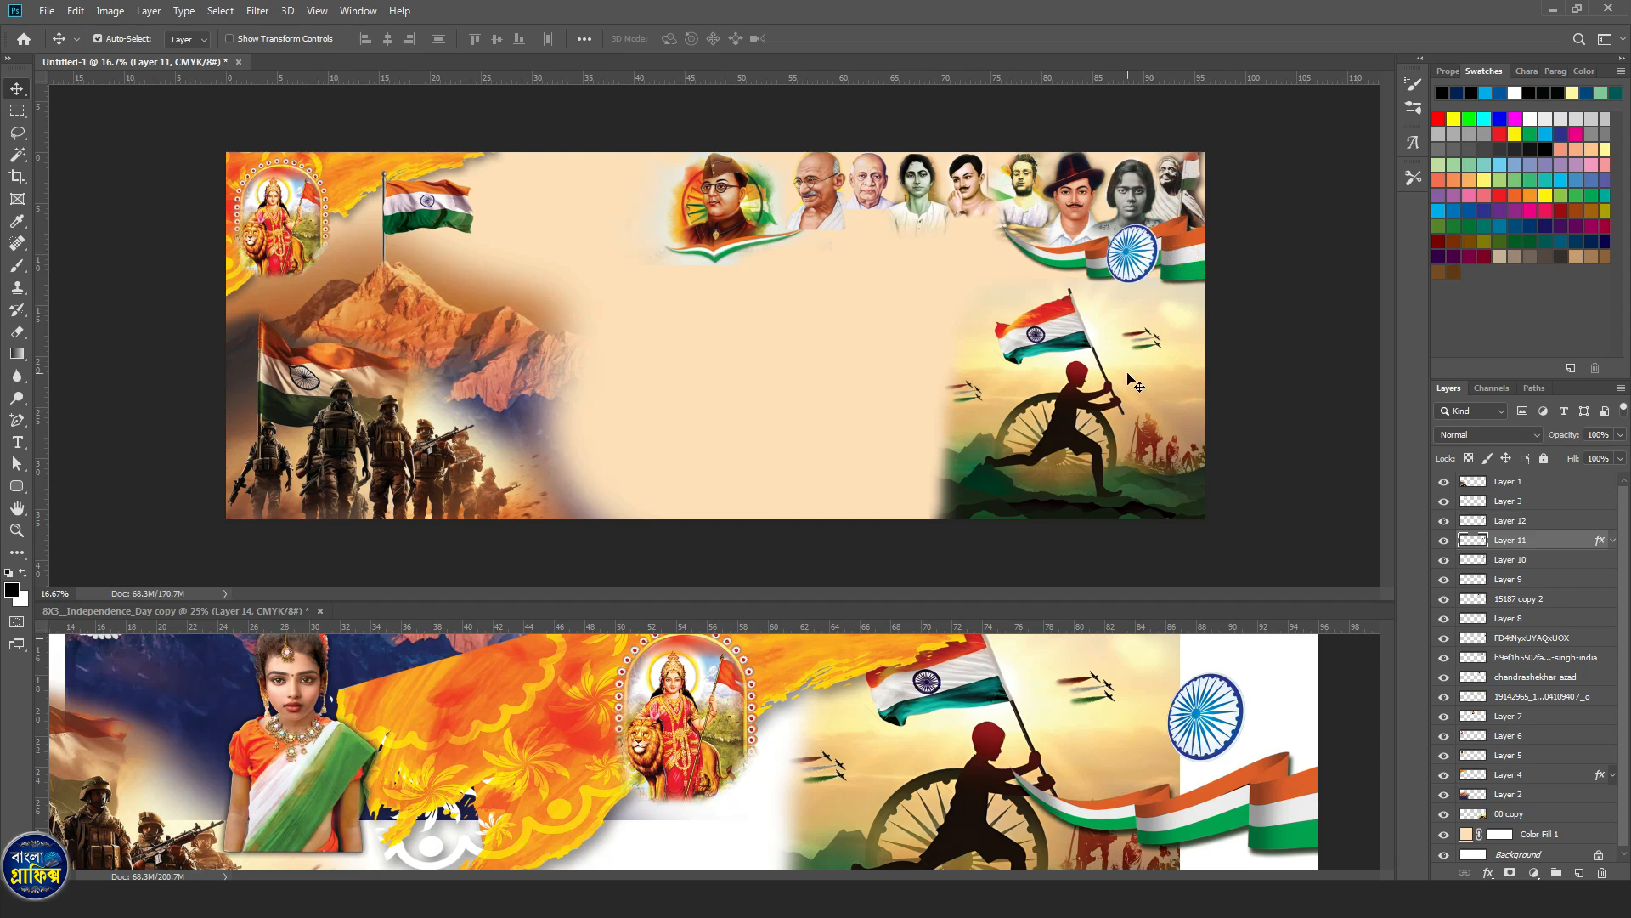
# Copy the woman in the tricolor sari to the banner's bottom edge beside the running boy and nudge her slightly right.
pyautogui.click(928, 750)
pyautogui.moveTo(770, 812); pyautogui.dragTo(792, 673)
pyautogui.moveTo(760, 846); pyautogui.dragTo(823, 807)
pyautogui.click(384, 698)
pyautogui.moveTo(384, 698); pyautogui.dragTo(920, 476)
pyautogui.hotkey('shift', 'Right')
pyautogui.hotkey('shift', 'Right')
pyautogui.hotkey('shift', 'Right')
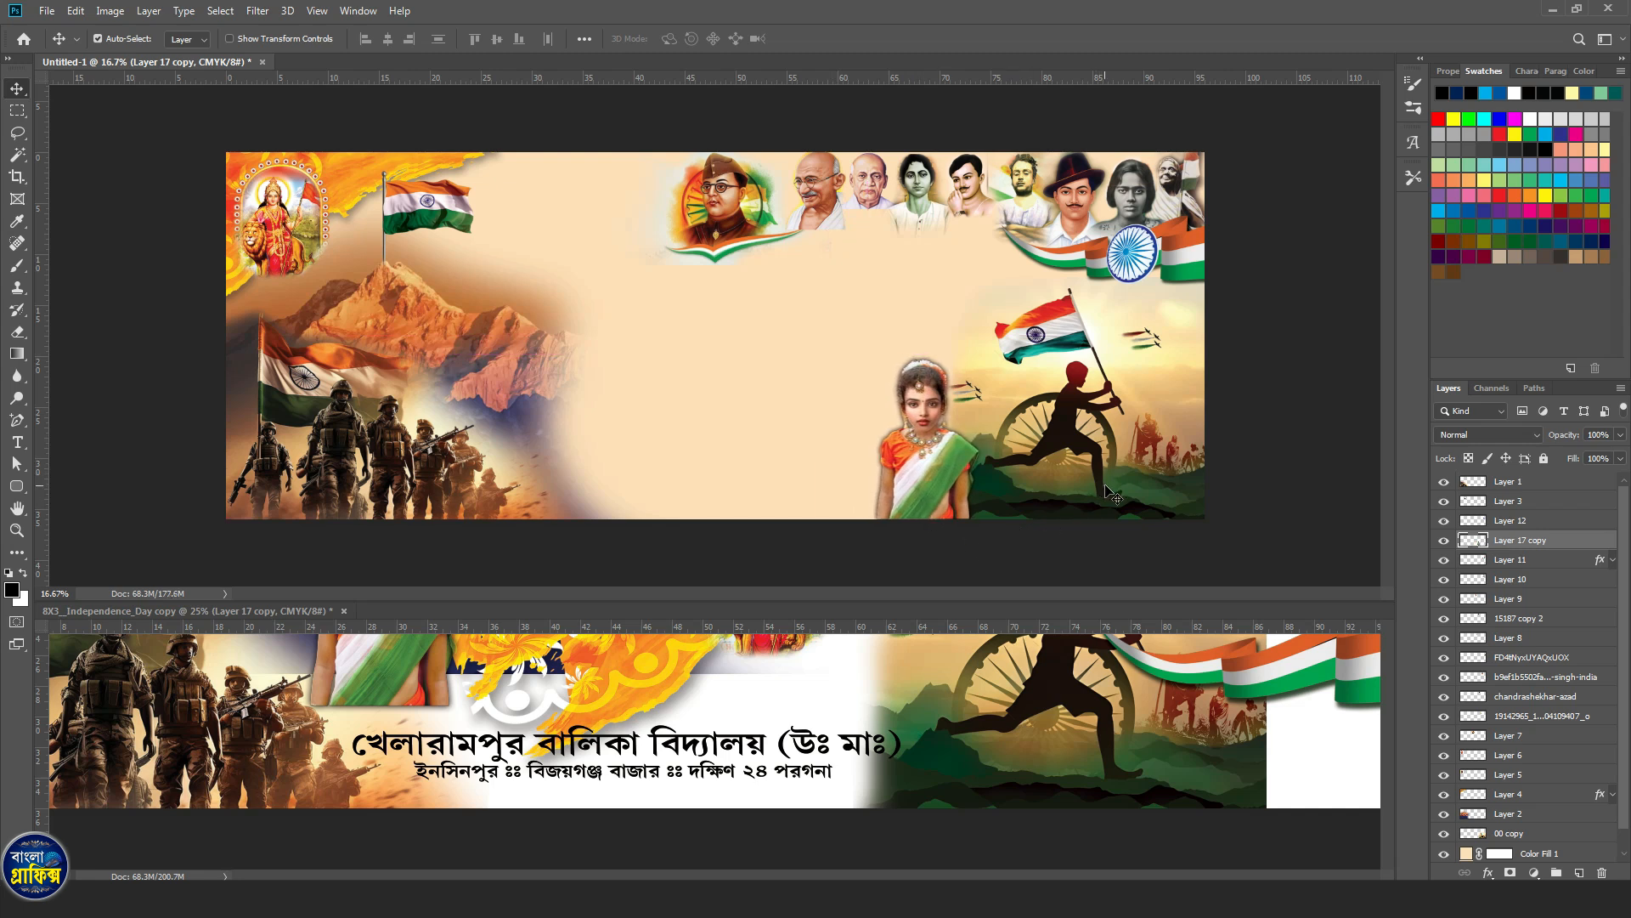
pyautogui.press('Right')
pyautogui.press('Right')
# Check the tricolor ribbon layer's visibility and review its Drop Shadow settings and shadow color.
pyautogui.click(1442, 563)
pyautogui.click(1441, 563)
pyautogui.click(1605, 562)
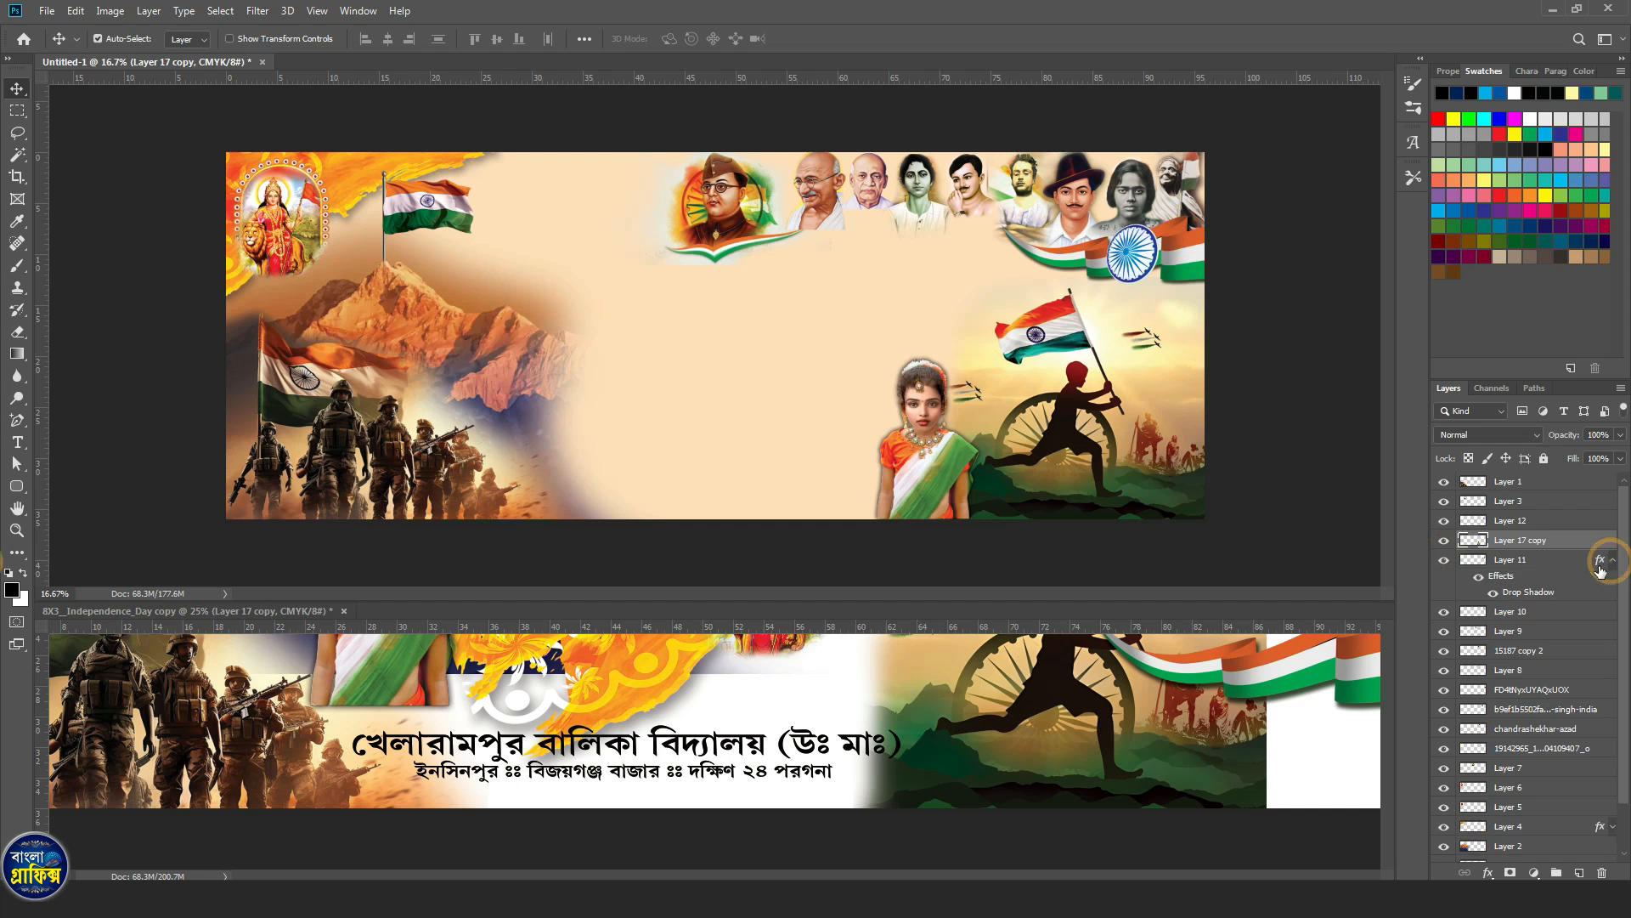
pyautogui.doubleClick(1525, 592)
pyautogui.moveTo(955, 231); pyautogui.dragTo(476, 202)
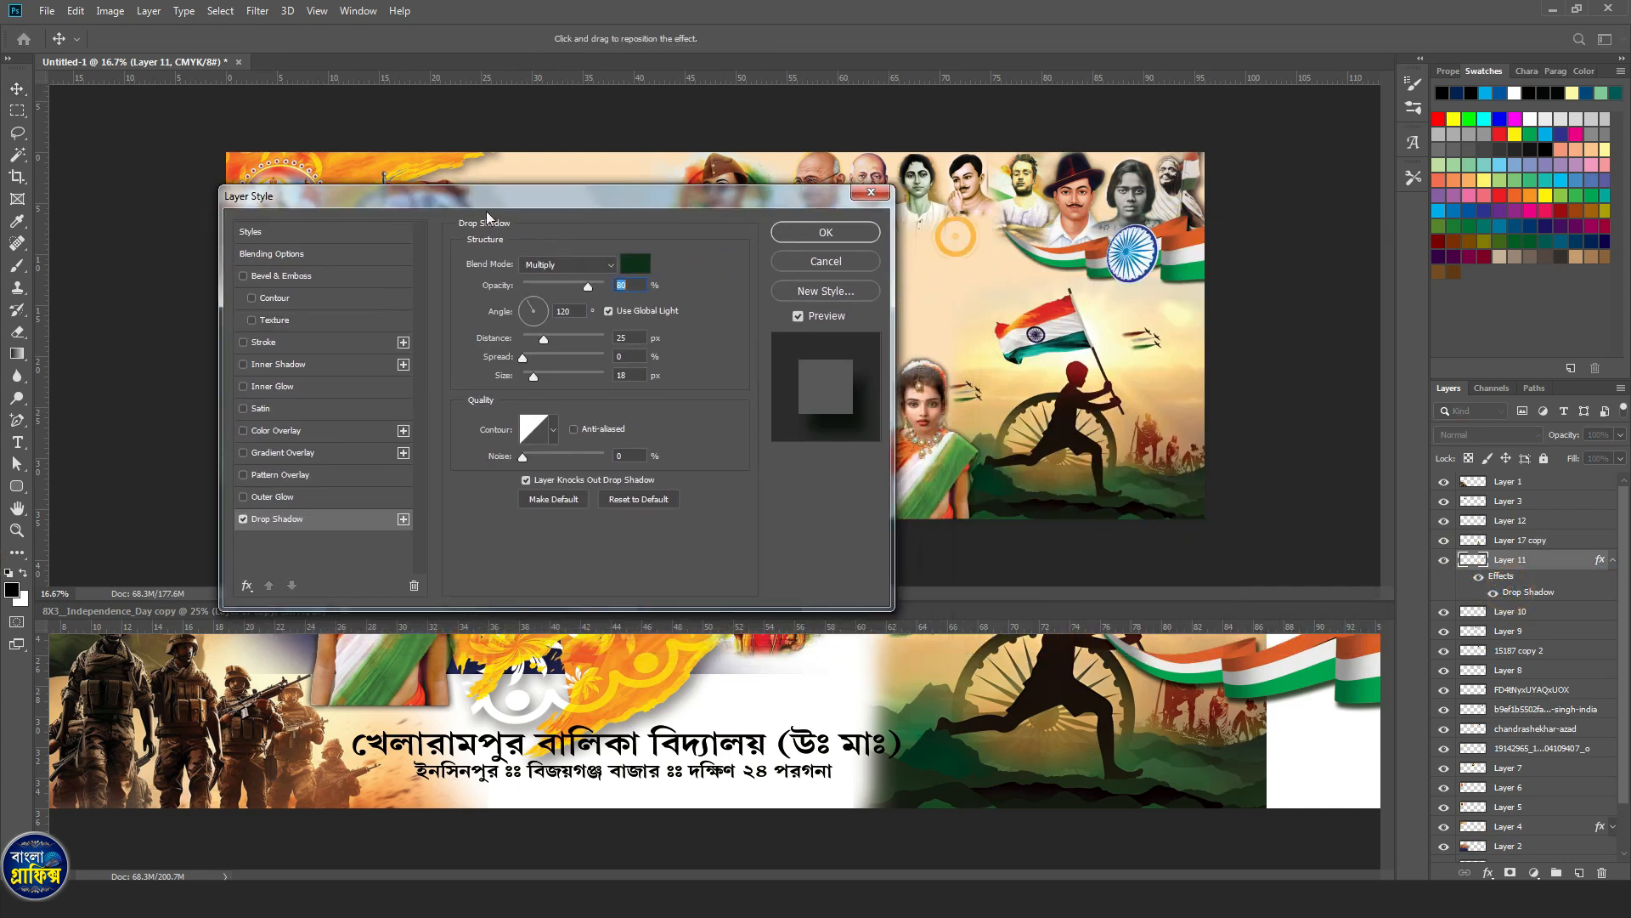
pyautogui.click(630, 265)
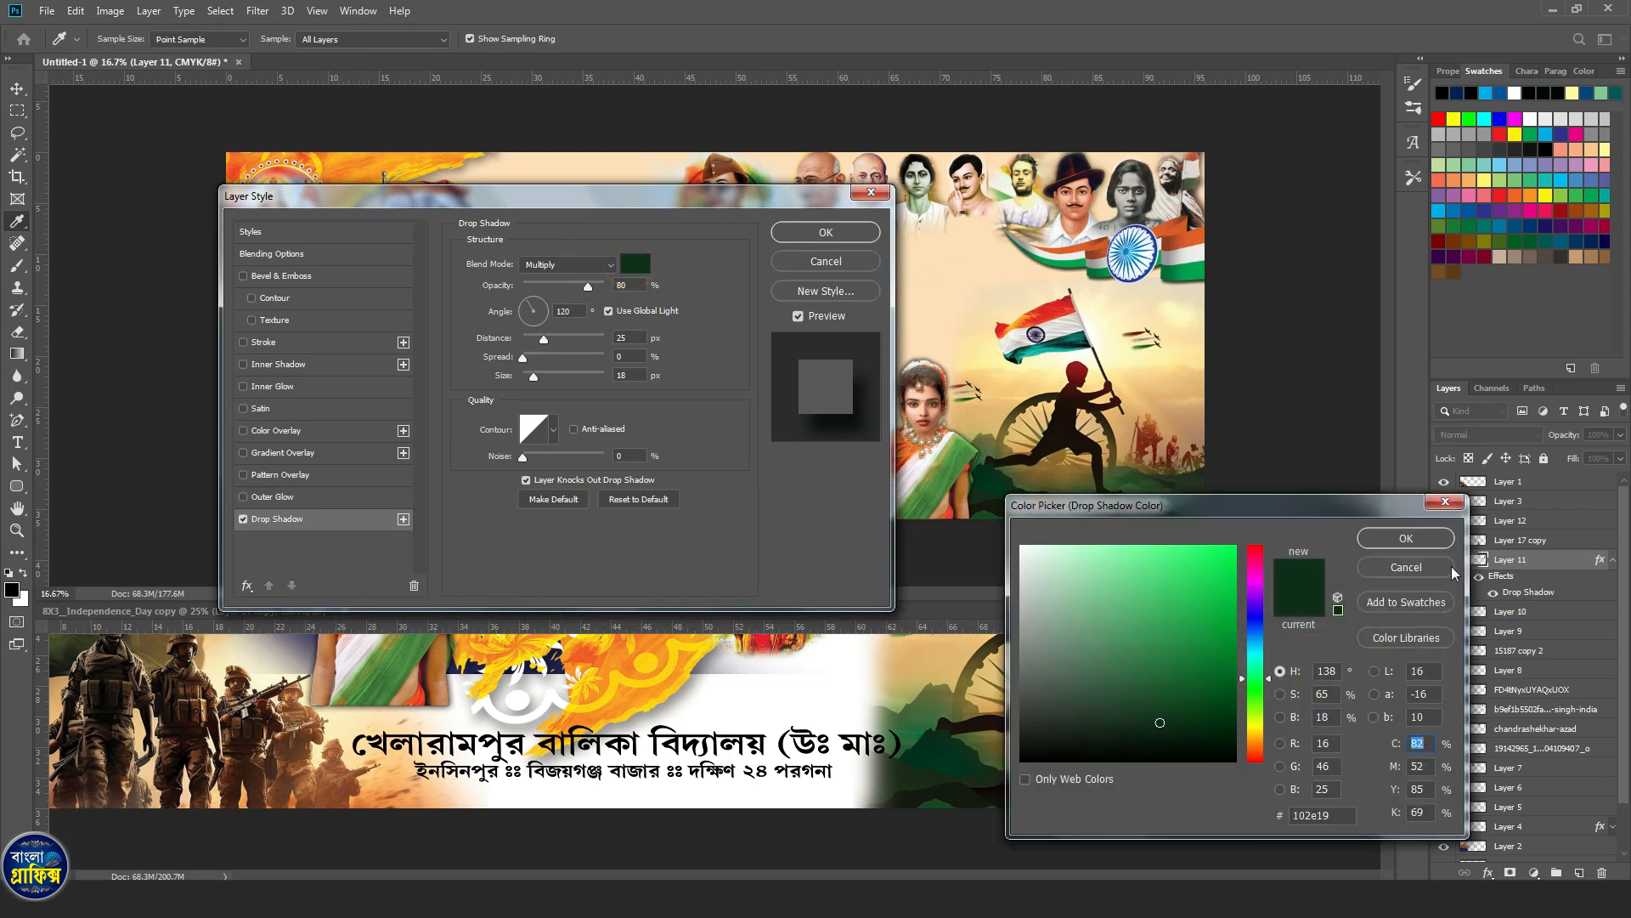
pyautogui.click(1406, 538)
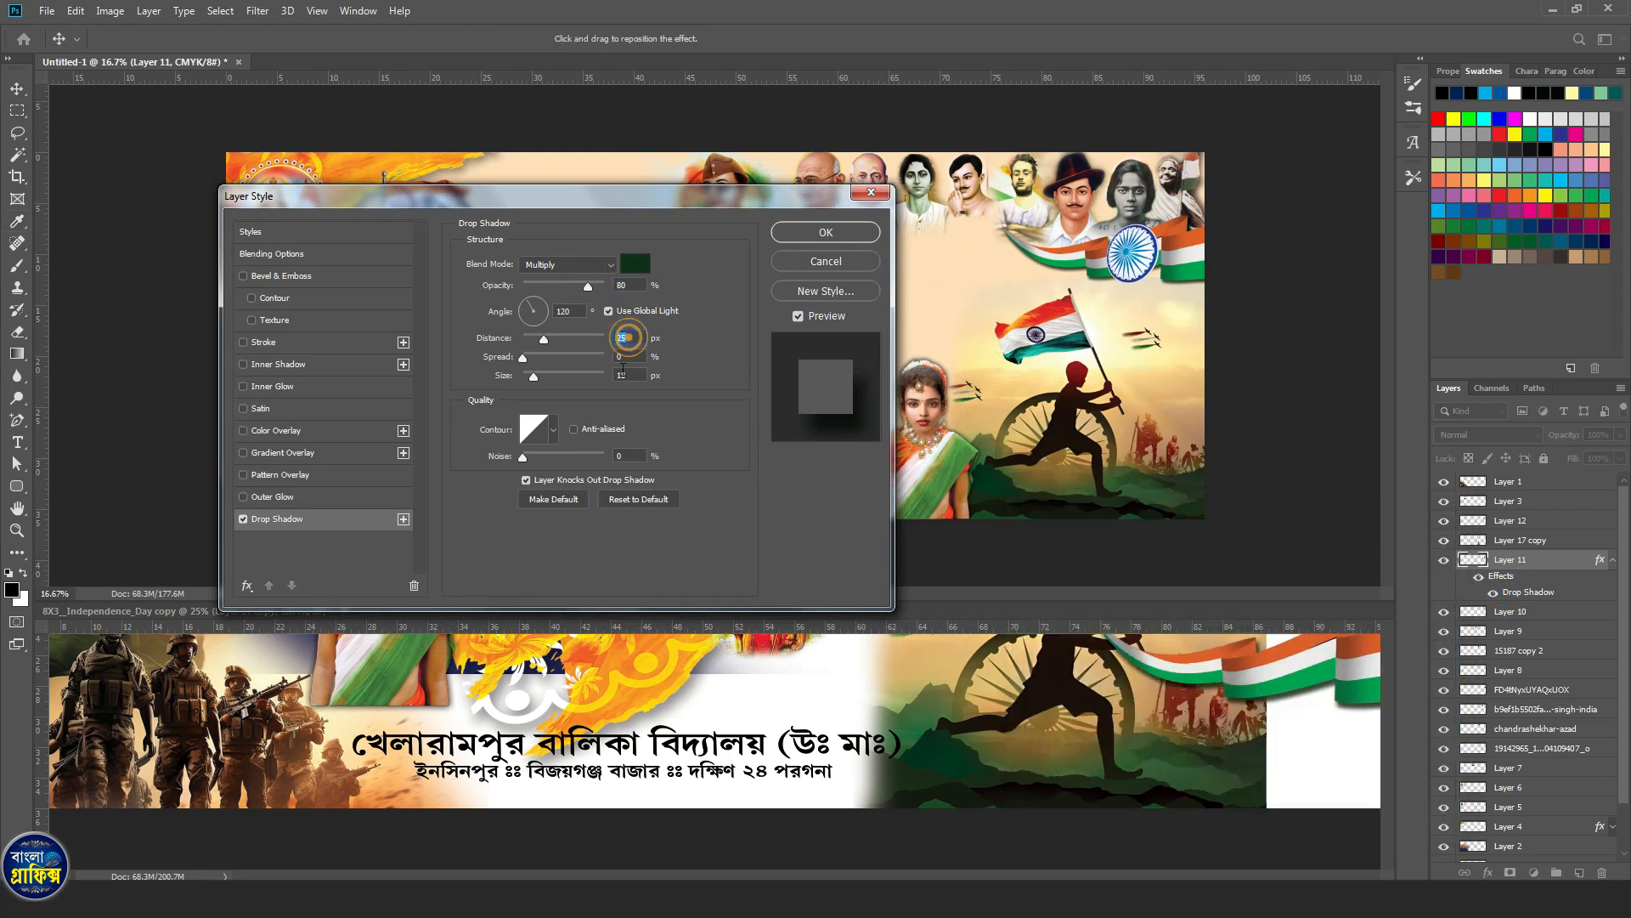
pyautogui.click(819, 236)
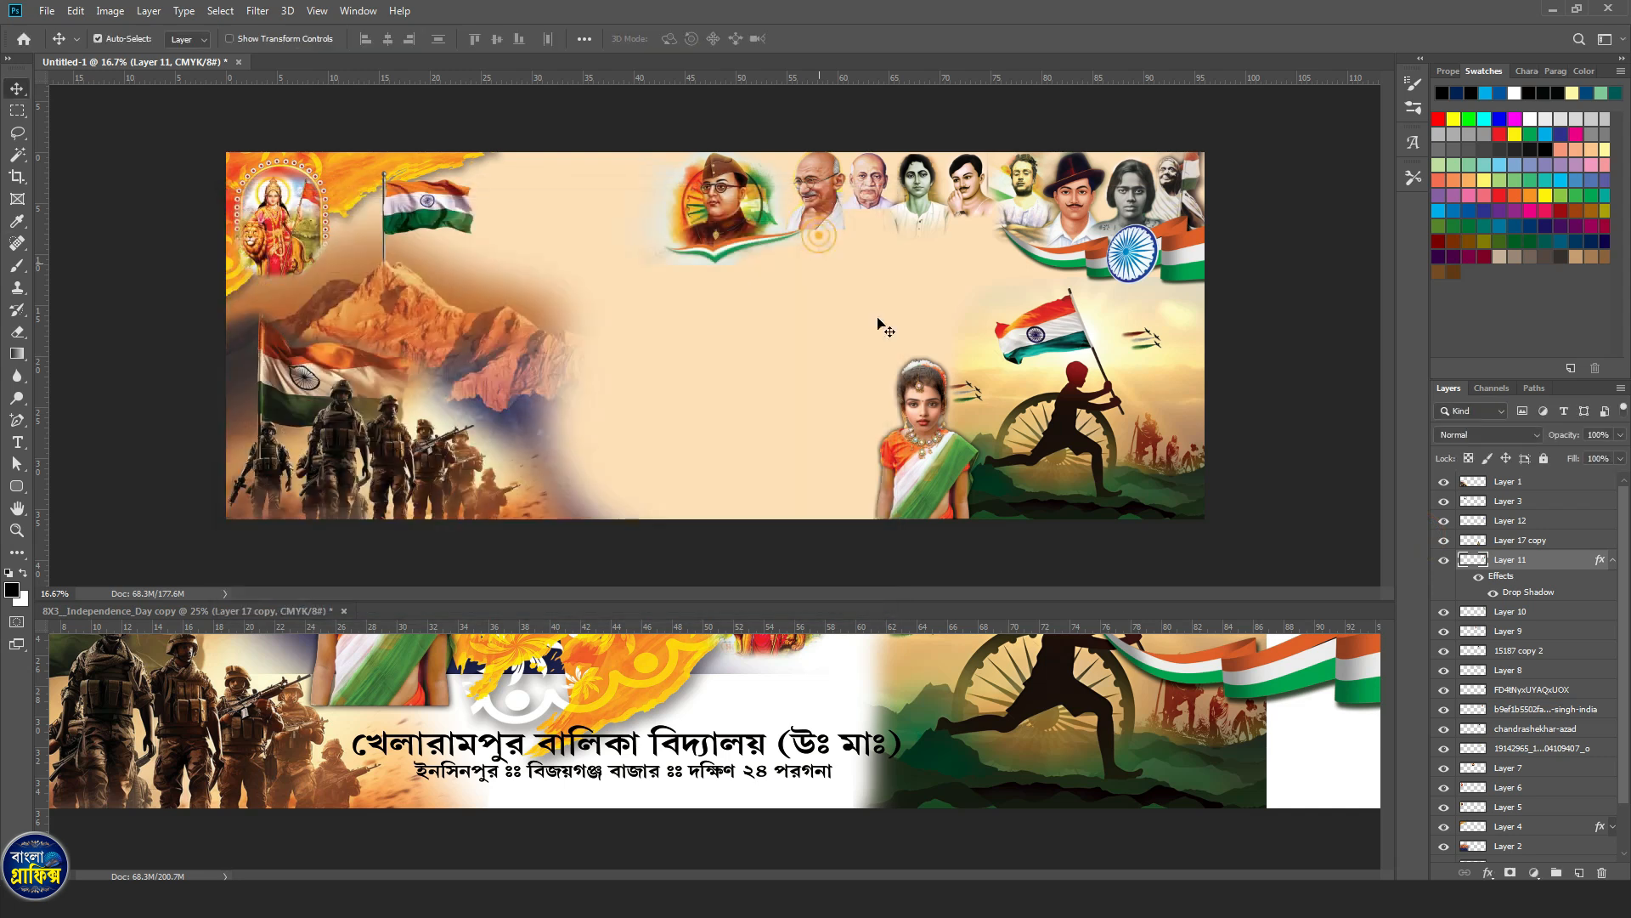
# Open the Independence_Day image from the Documents library in Photoshop and reposition its window over the banner.
pyautogui.click(668, 343)
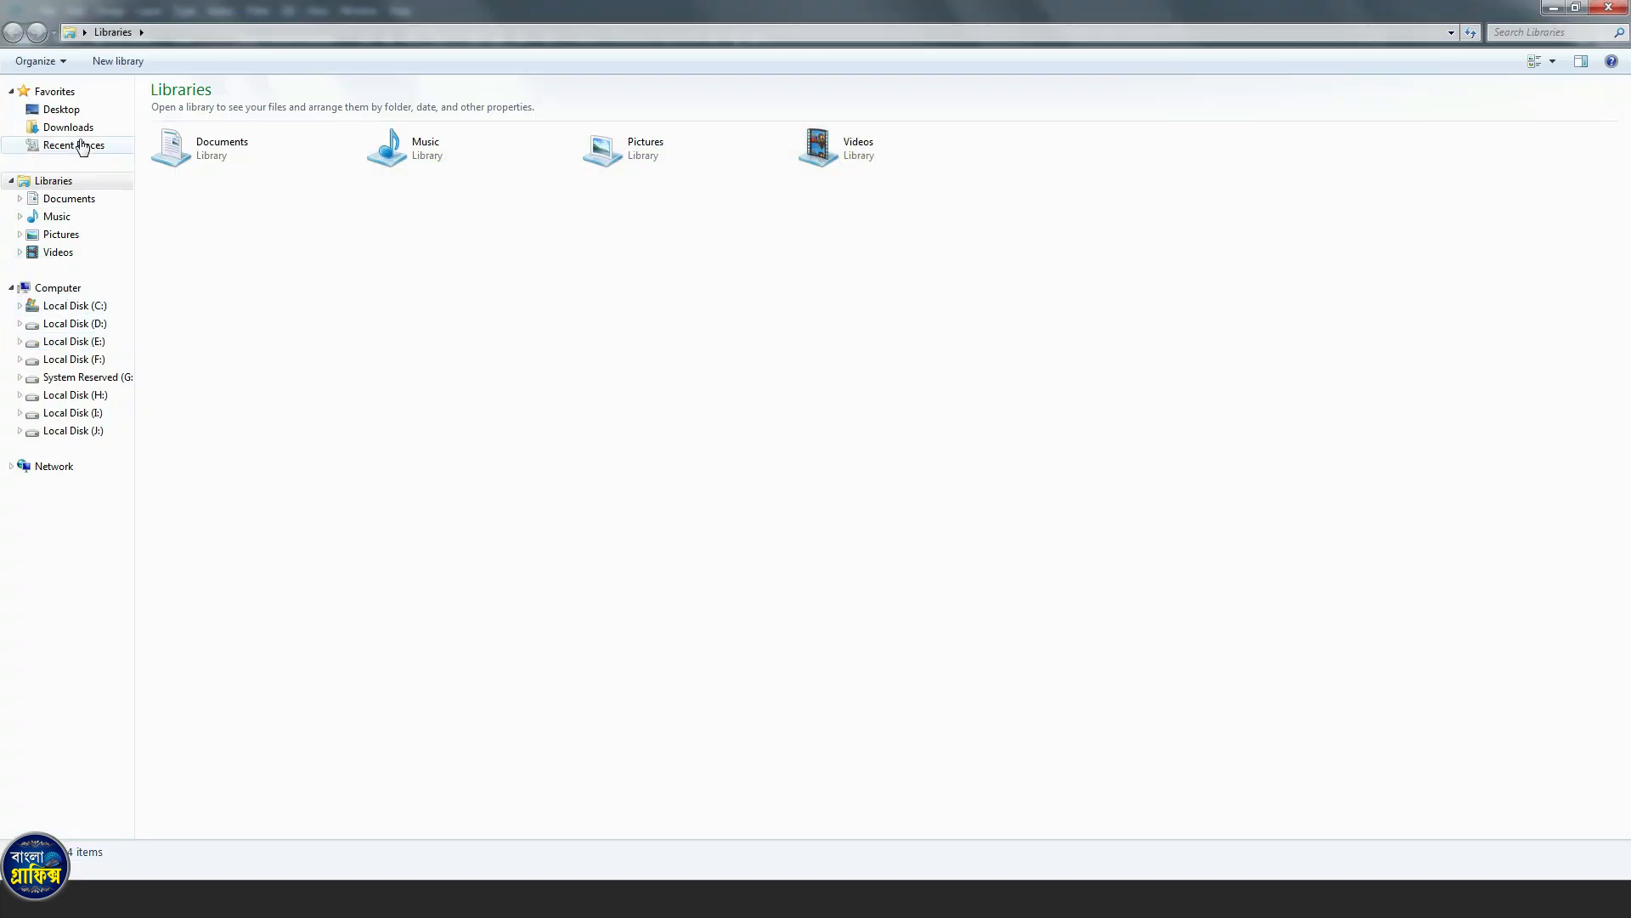
pyautogui.click(80, 200)
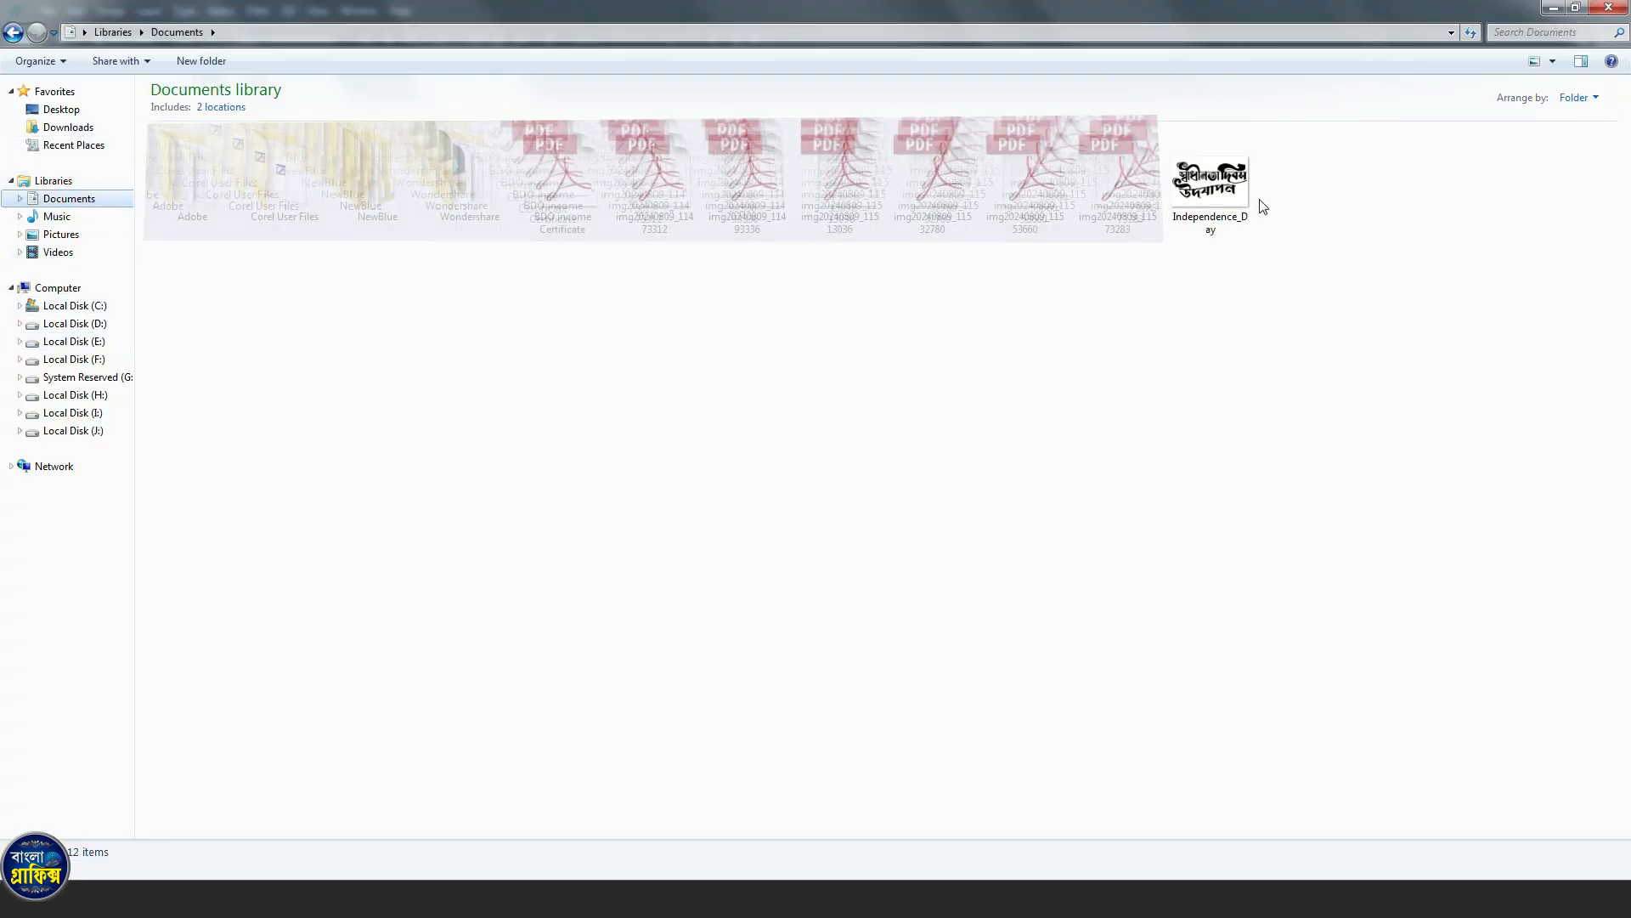
pyautogui.rightClick(1221, 194)
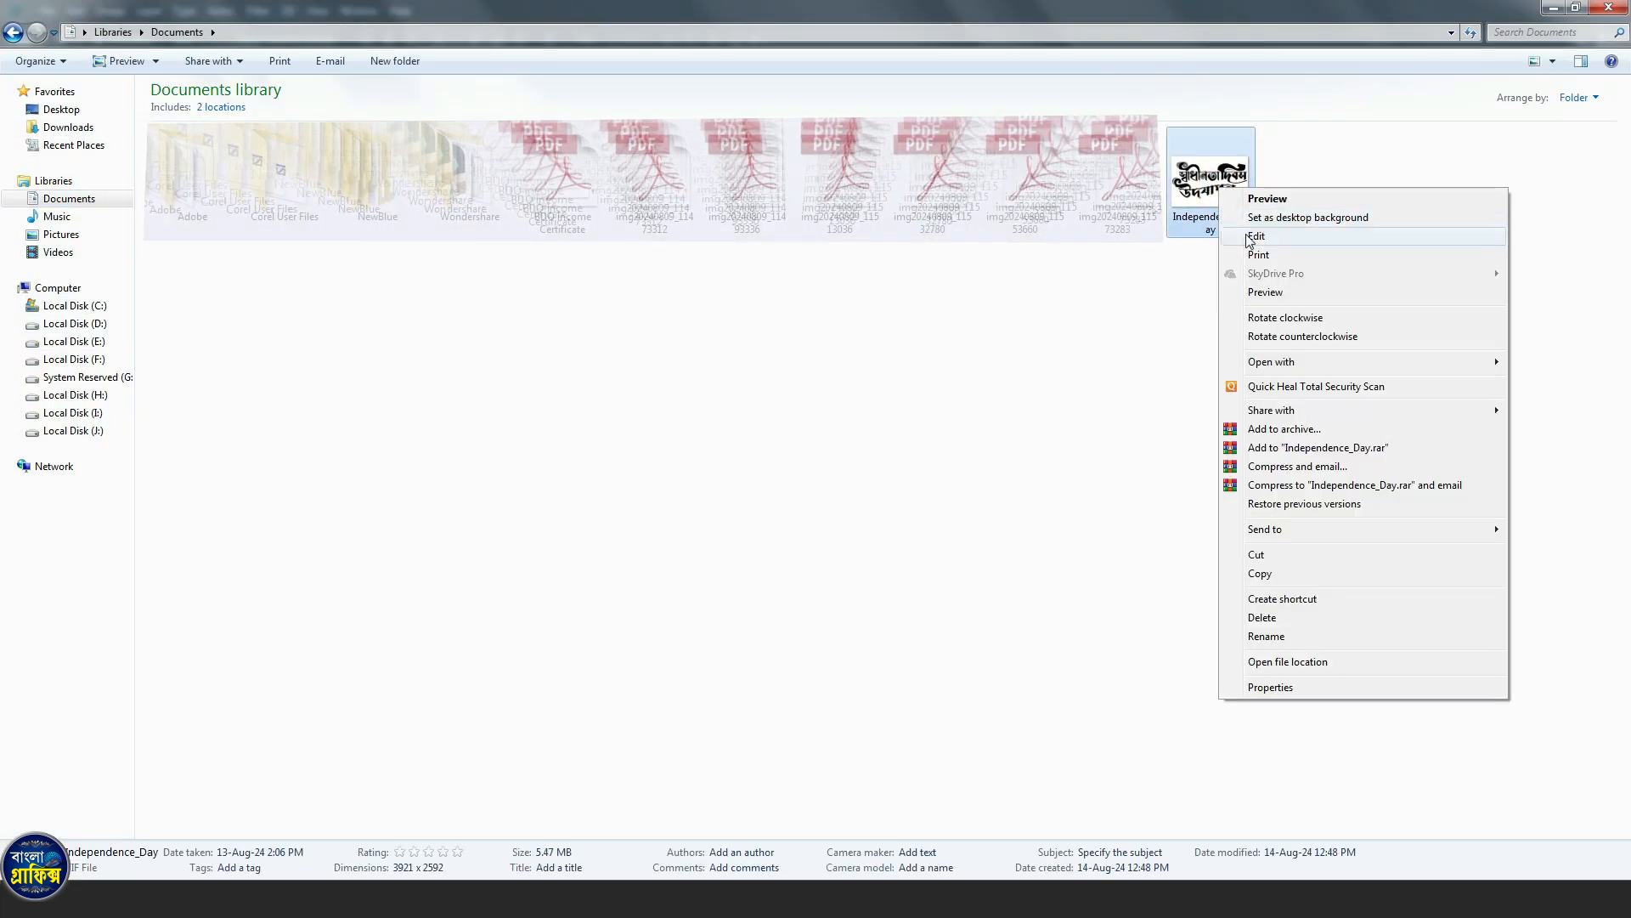
pyautogui.click(1272, 361)
pyautogui.click(1065, 381)
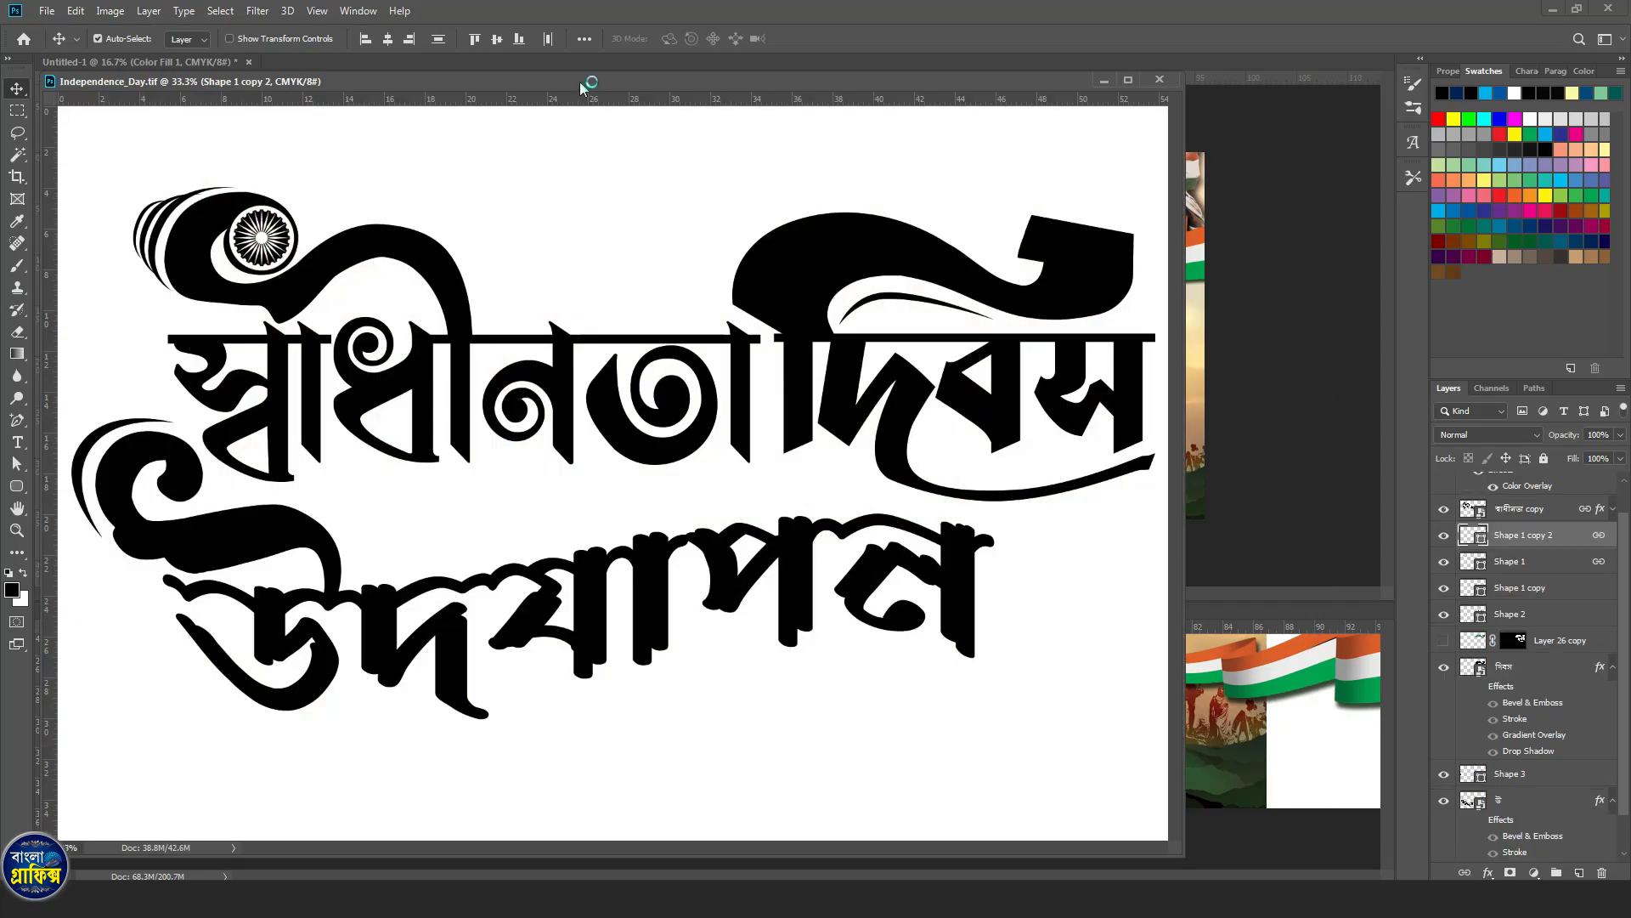
pyautogui.moveTo(580, 81); pyautogui.dragTo(659, 107)
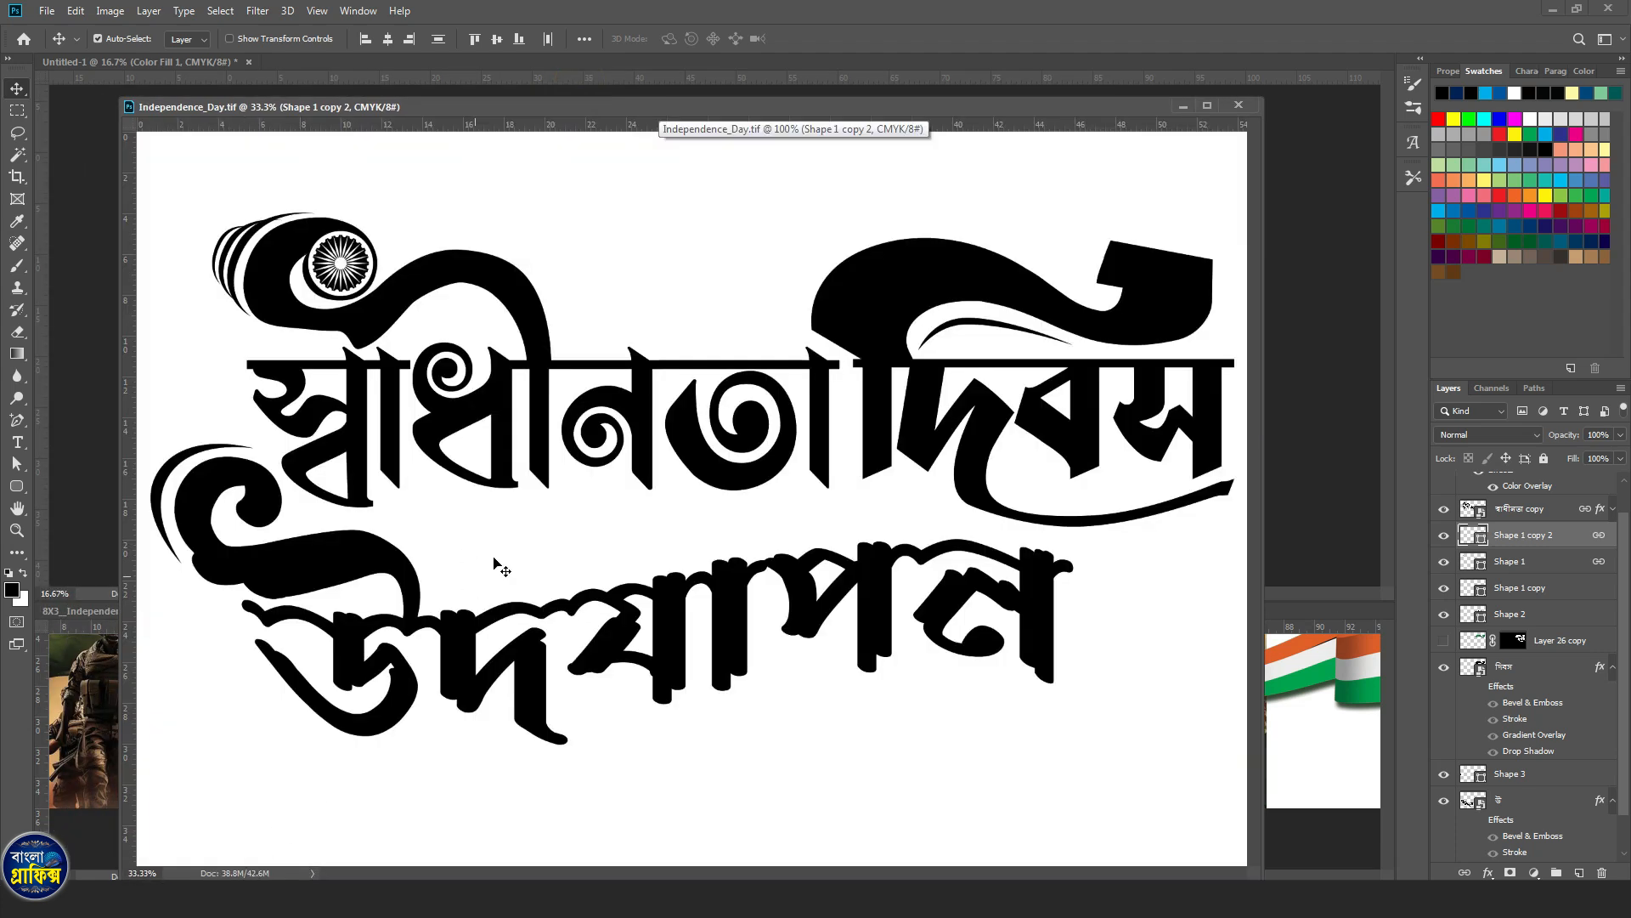
pyautogui.scroll(1, 1543, 594)
# Open the দিবস smart object, examine its three layers by toggling their visibility, and close it without saving.
pyautogui.doubleClick(1478, 700)
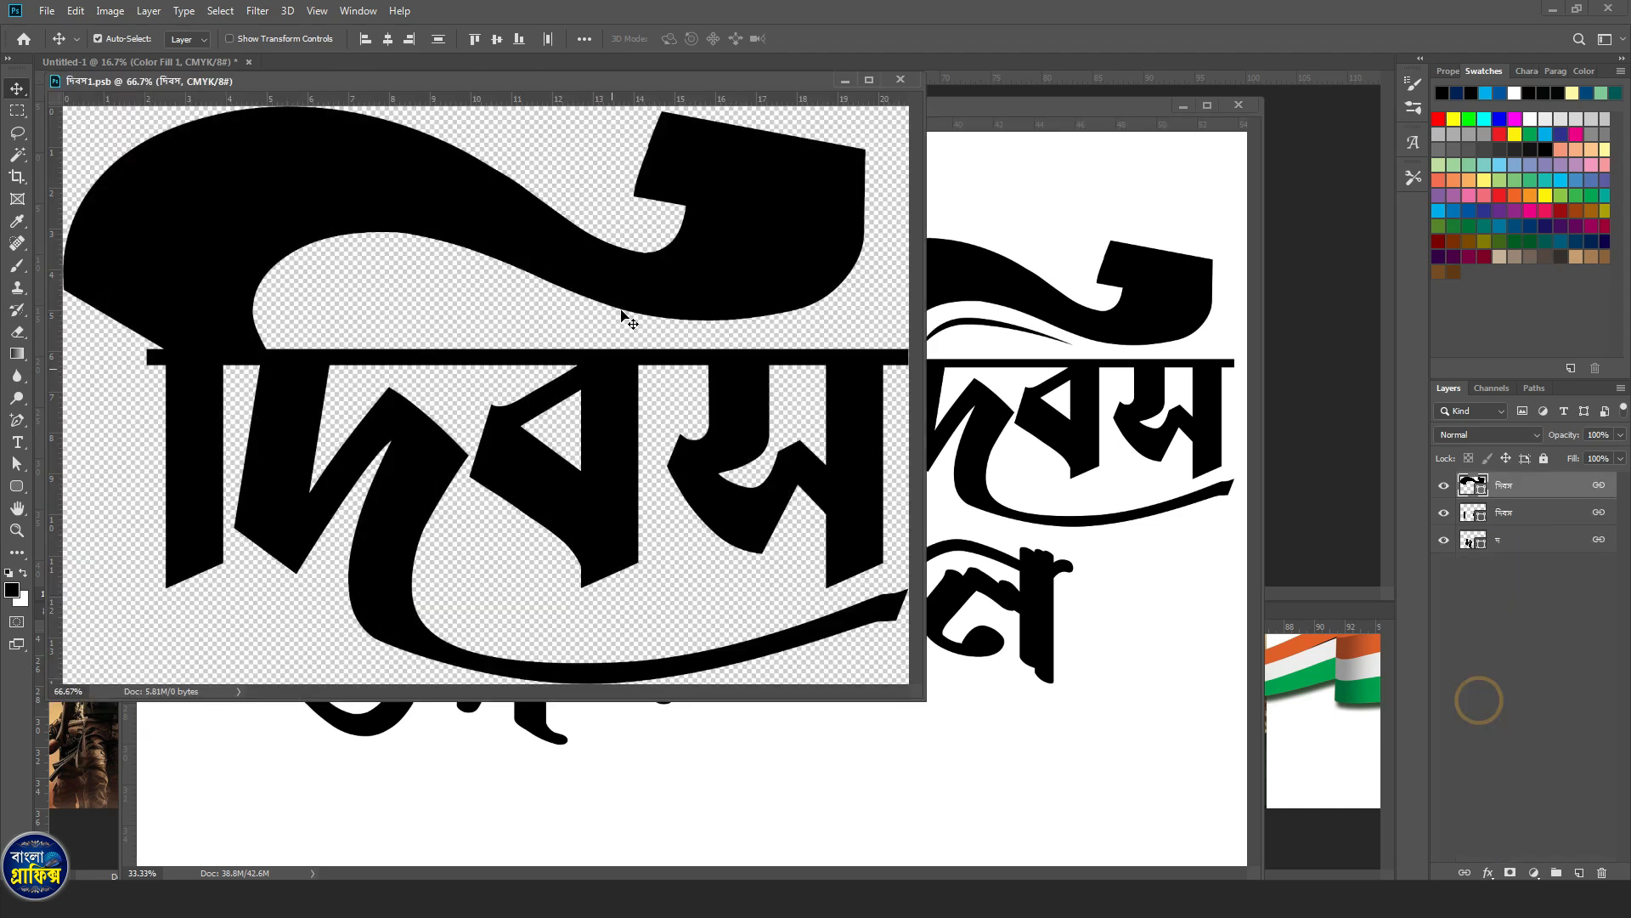
pyautogui.moveTo(515, 240); pyautogui.dragTo(515, 297)
pyautogui.click(1445, 488)
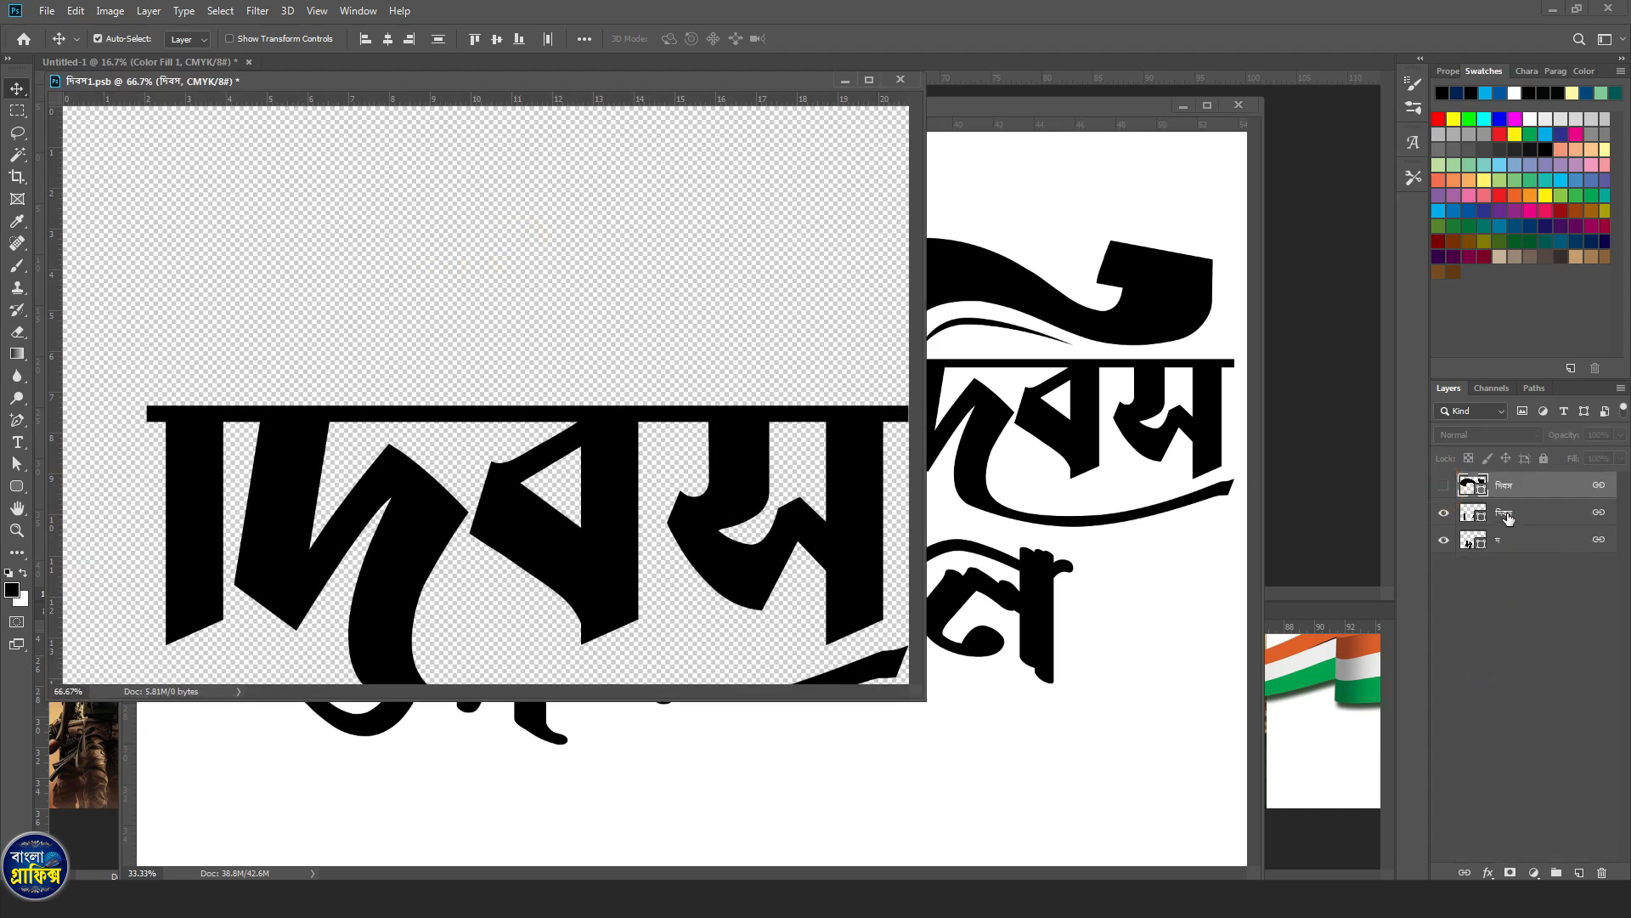
pyautogui.click(1444, 490)
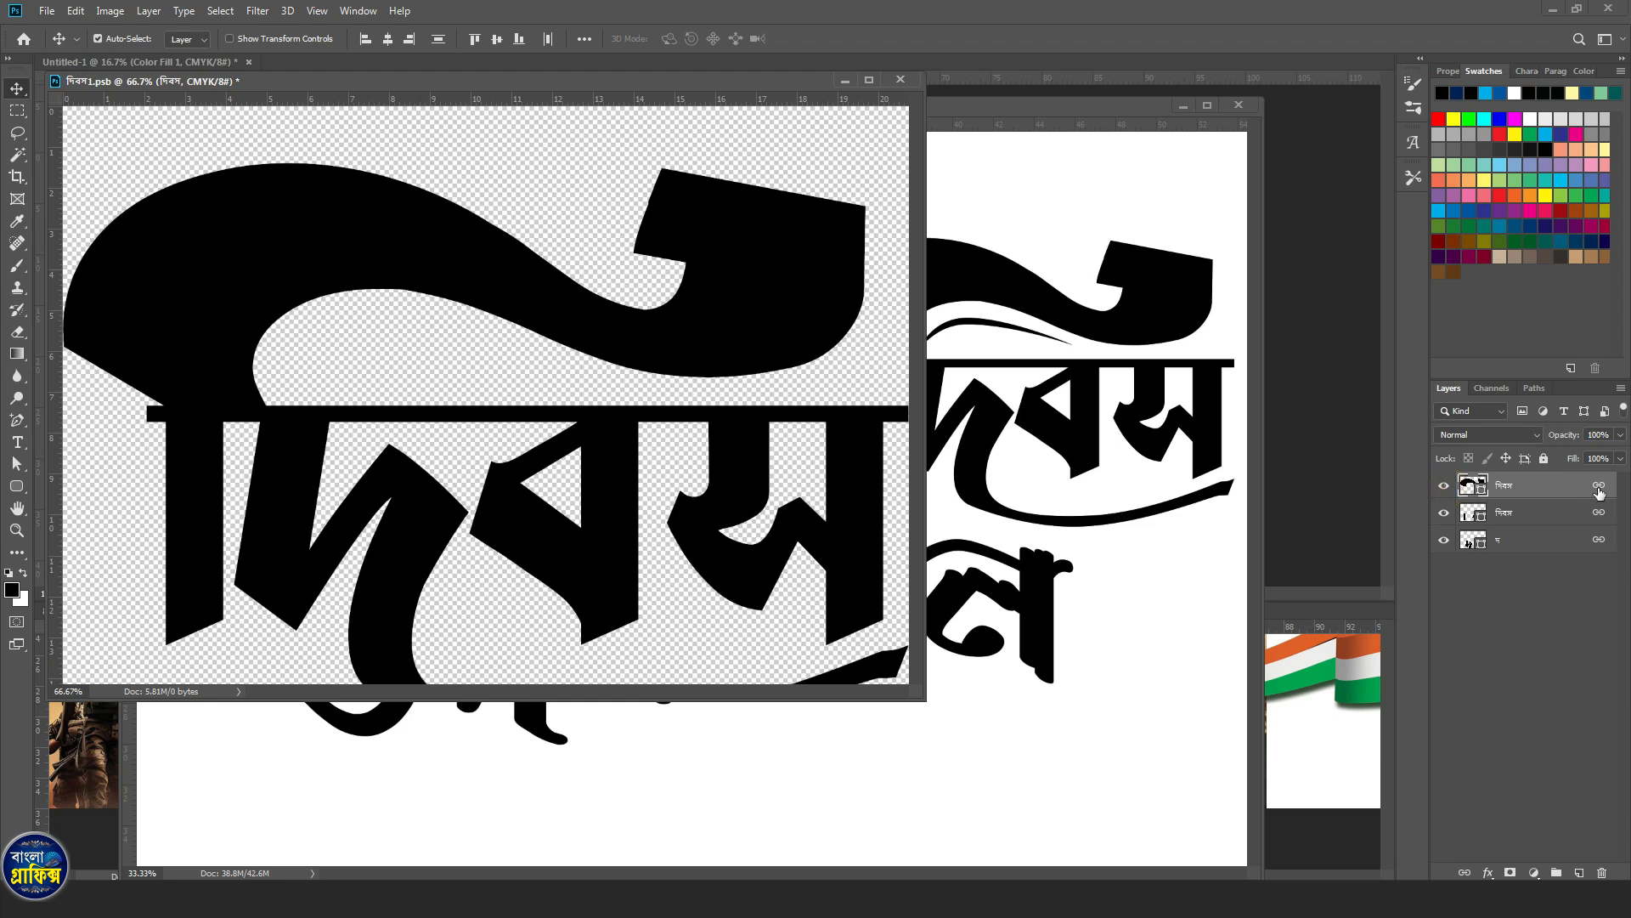
pyautogui.click(1445, 514)
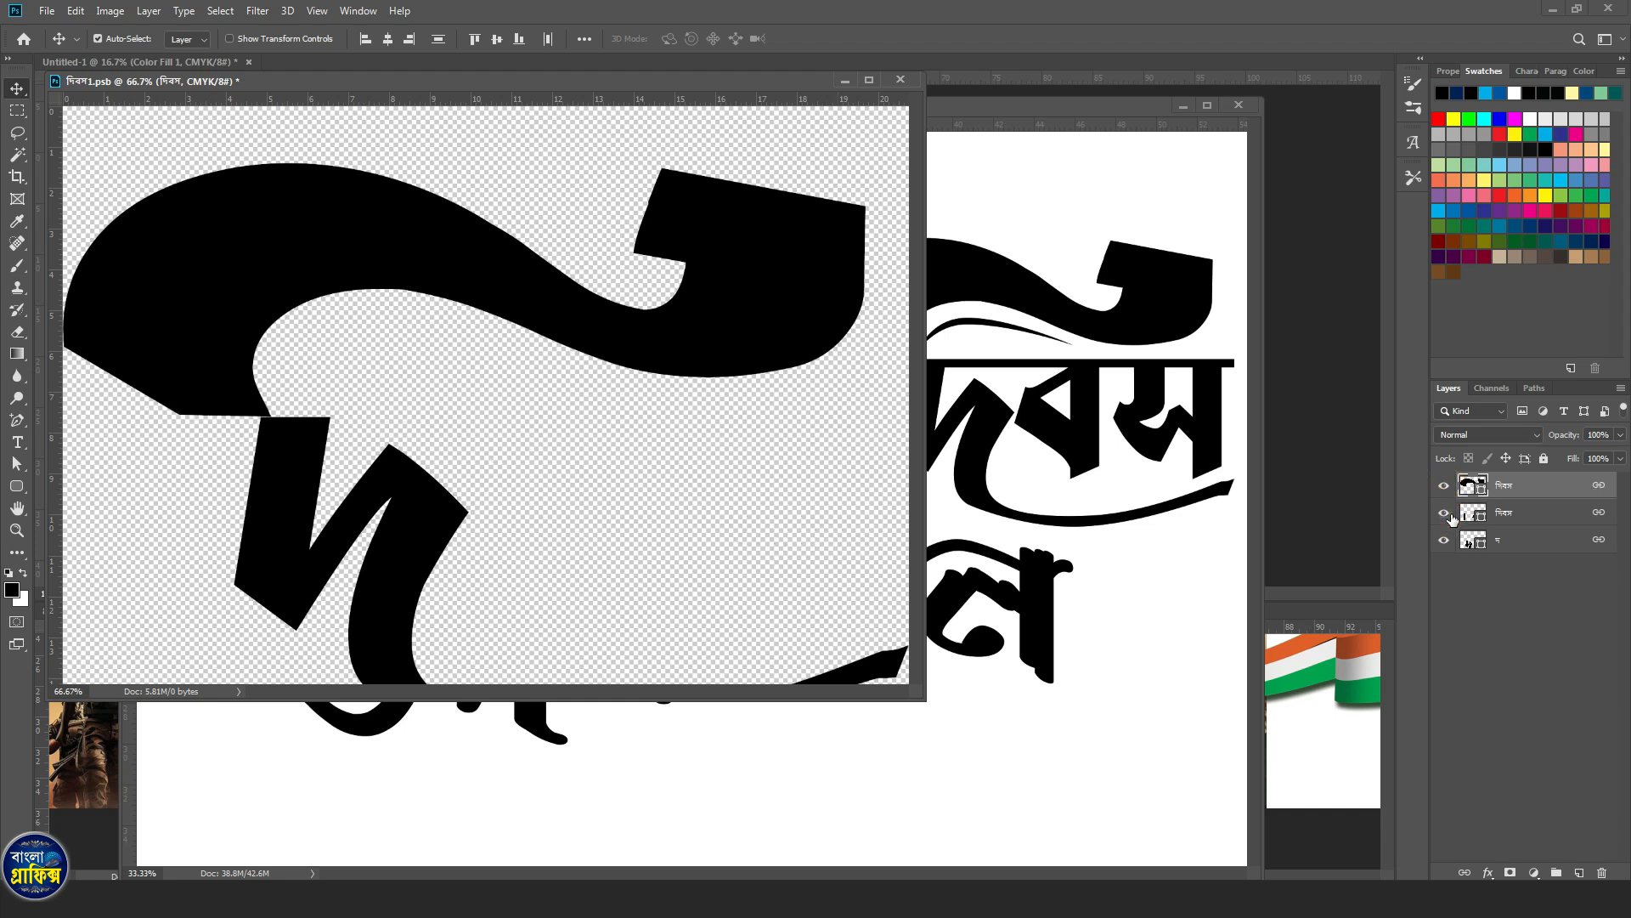
pyautogui.click(1445, 513)
pyautogui.click(1443, 541)
pyautogui.click(1443, 541)
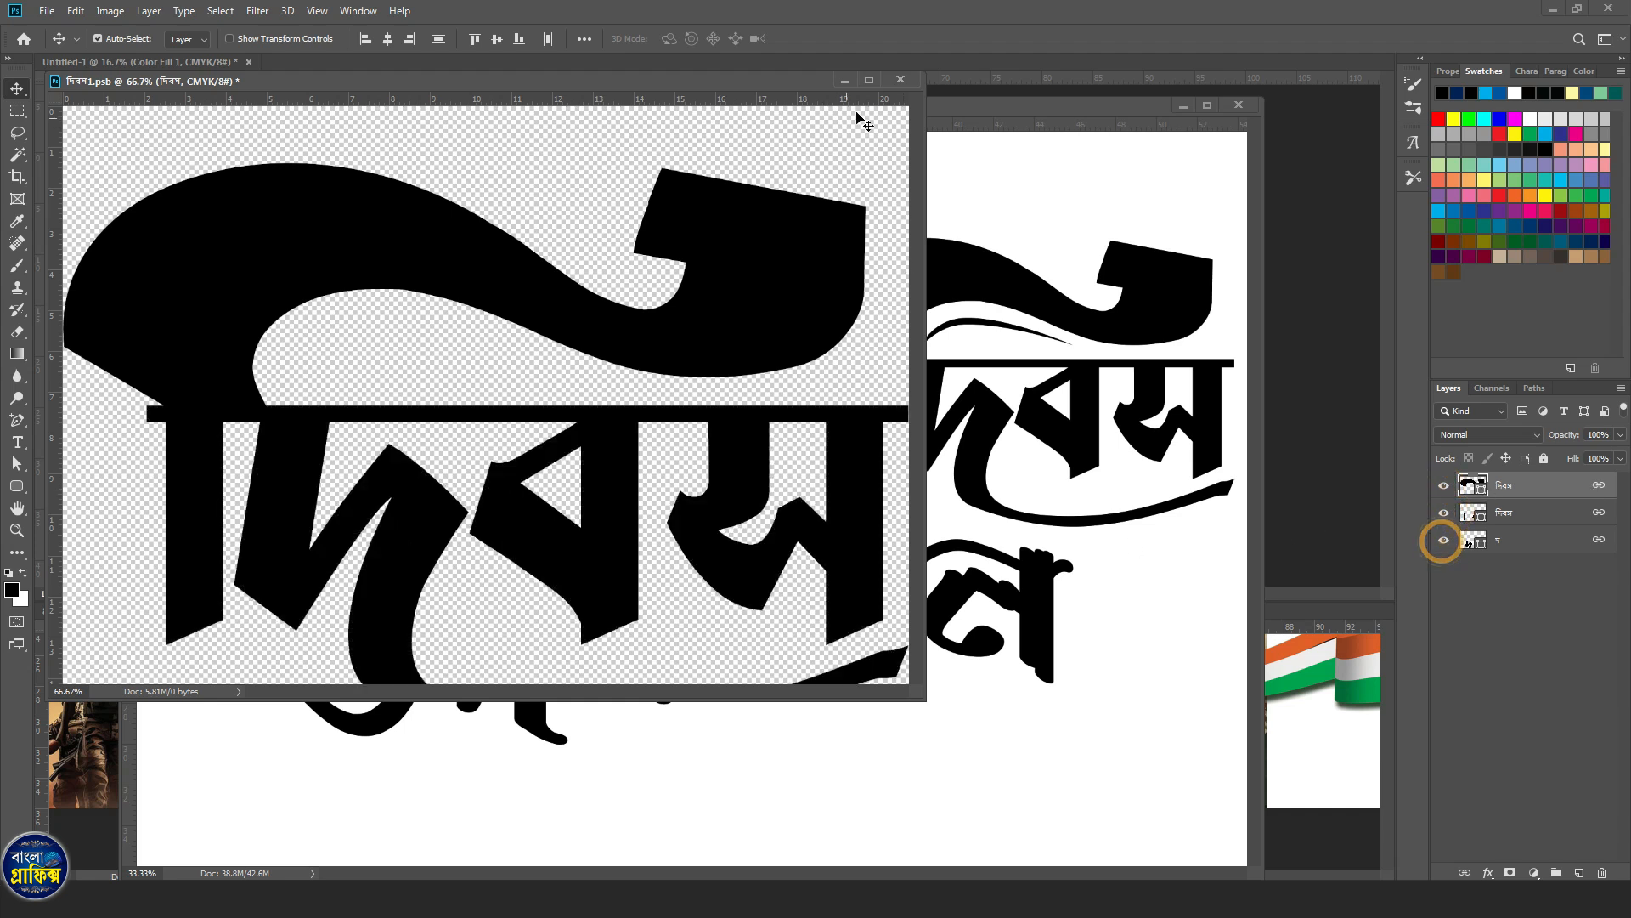
pyautogui.click(899, 79)
pyautogui.click(811, 334)
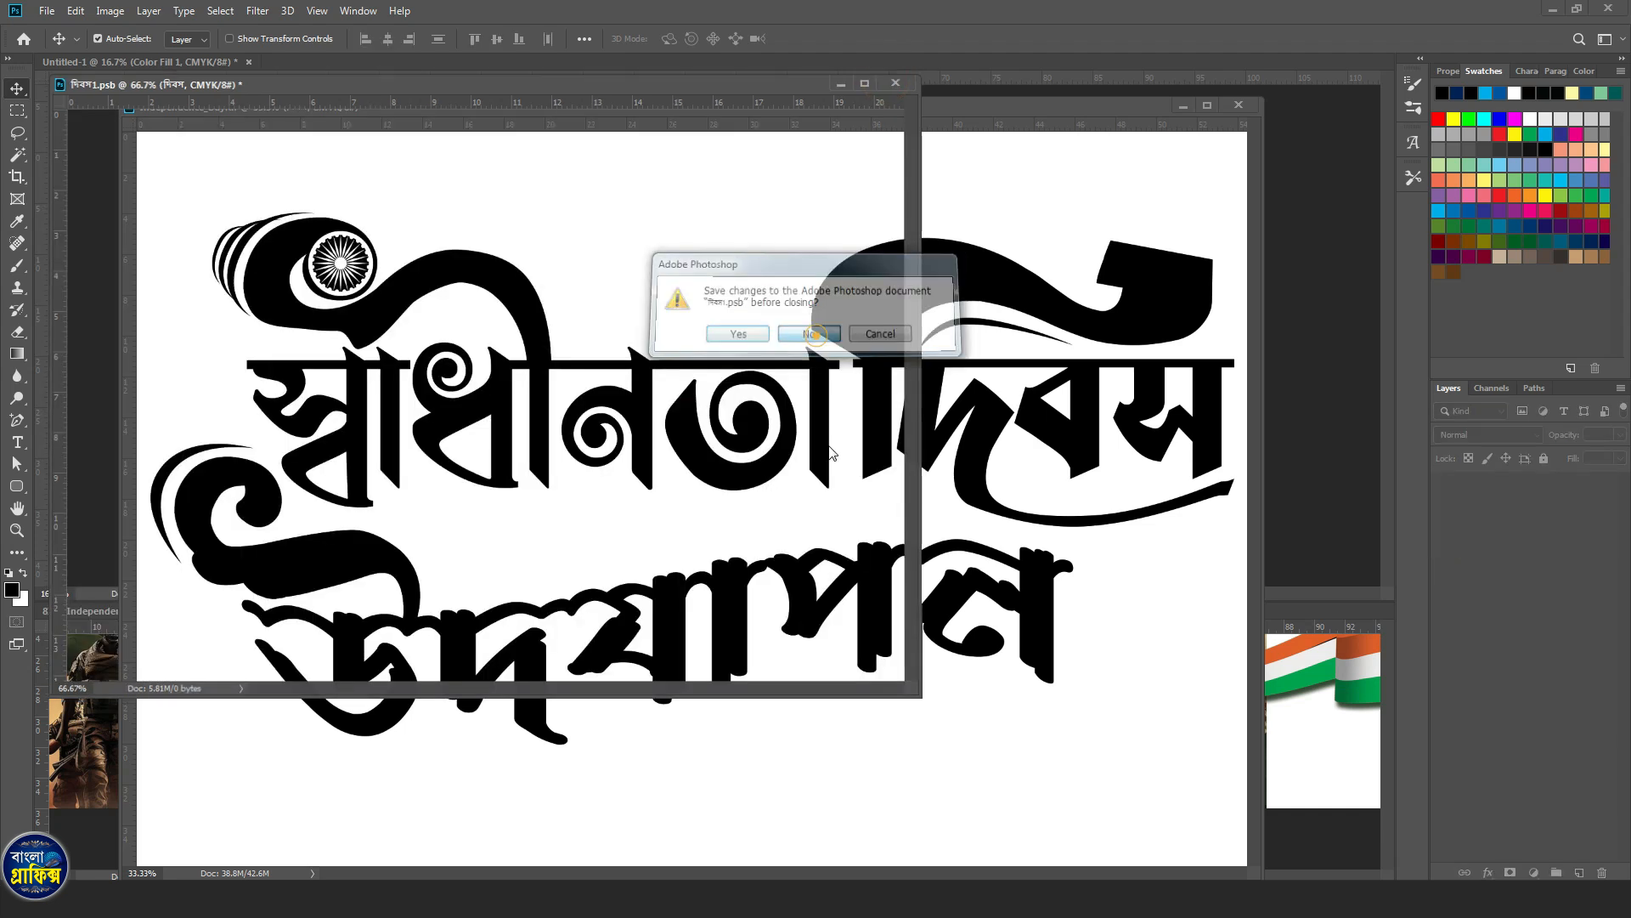
# Open the স্বাধীনতা smart object, compare its shape and text layers by toggling visibility, and close it without saving.
pyautogui.doubleClick(1478, 543)
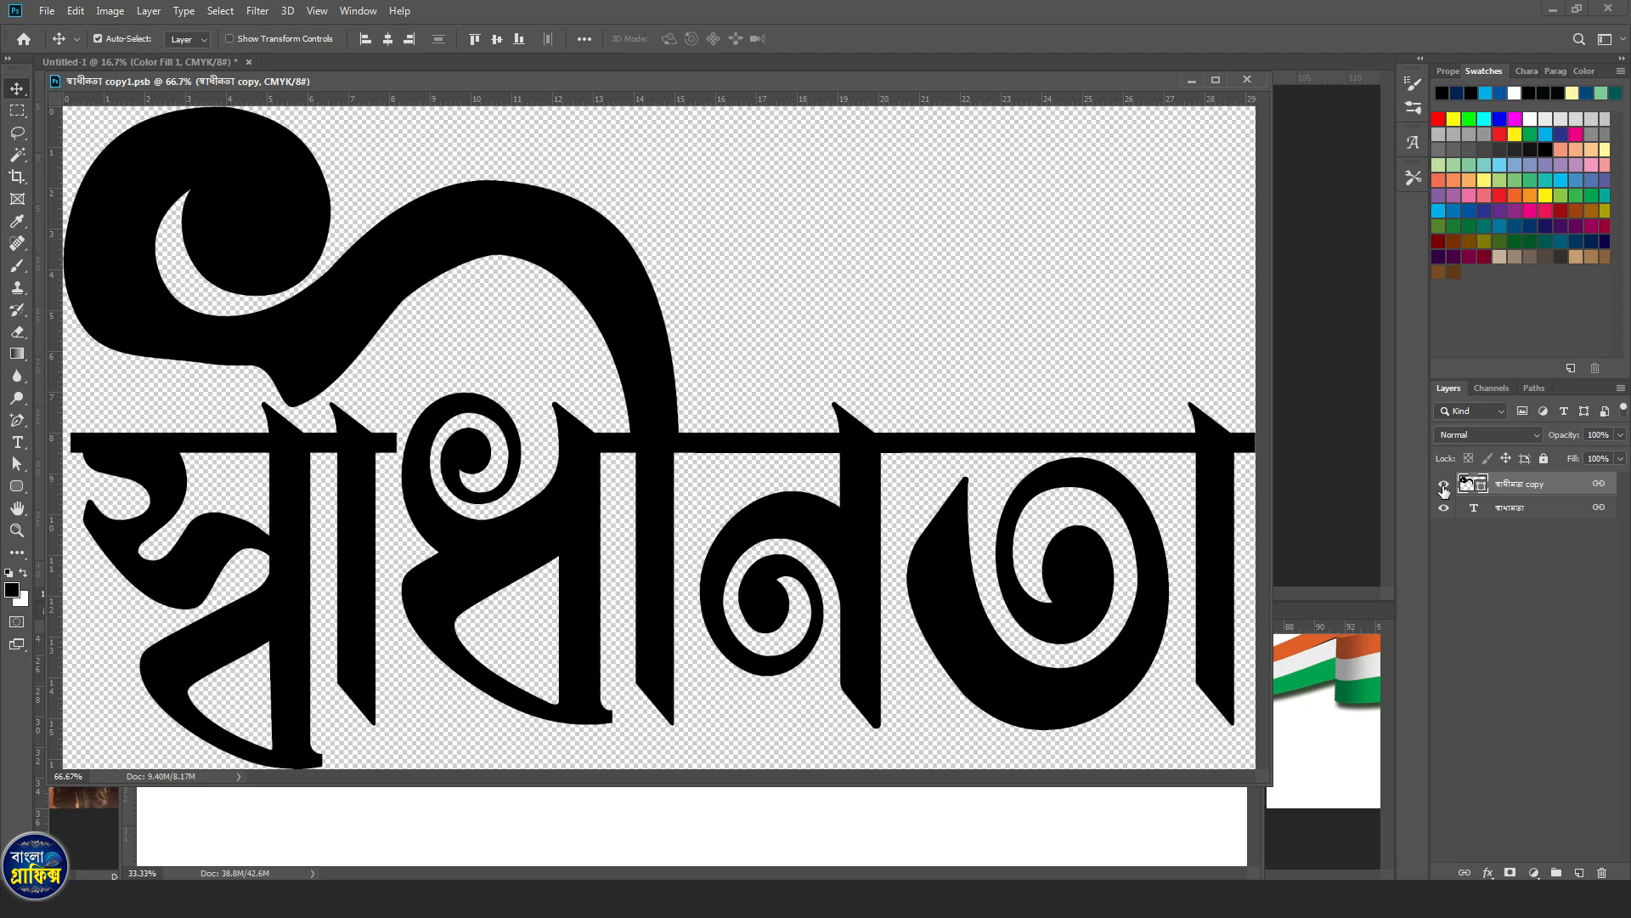
pyautogui.click(1443, 485)
pyautogui.click(1443, 485)
pyautogui.click(1453, 509)
pyautogui.click(1453, 508)
pyautogui.click(1247, 79)
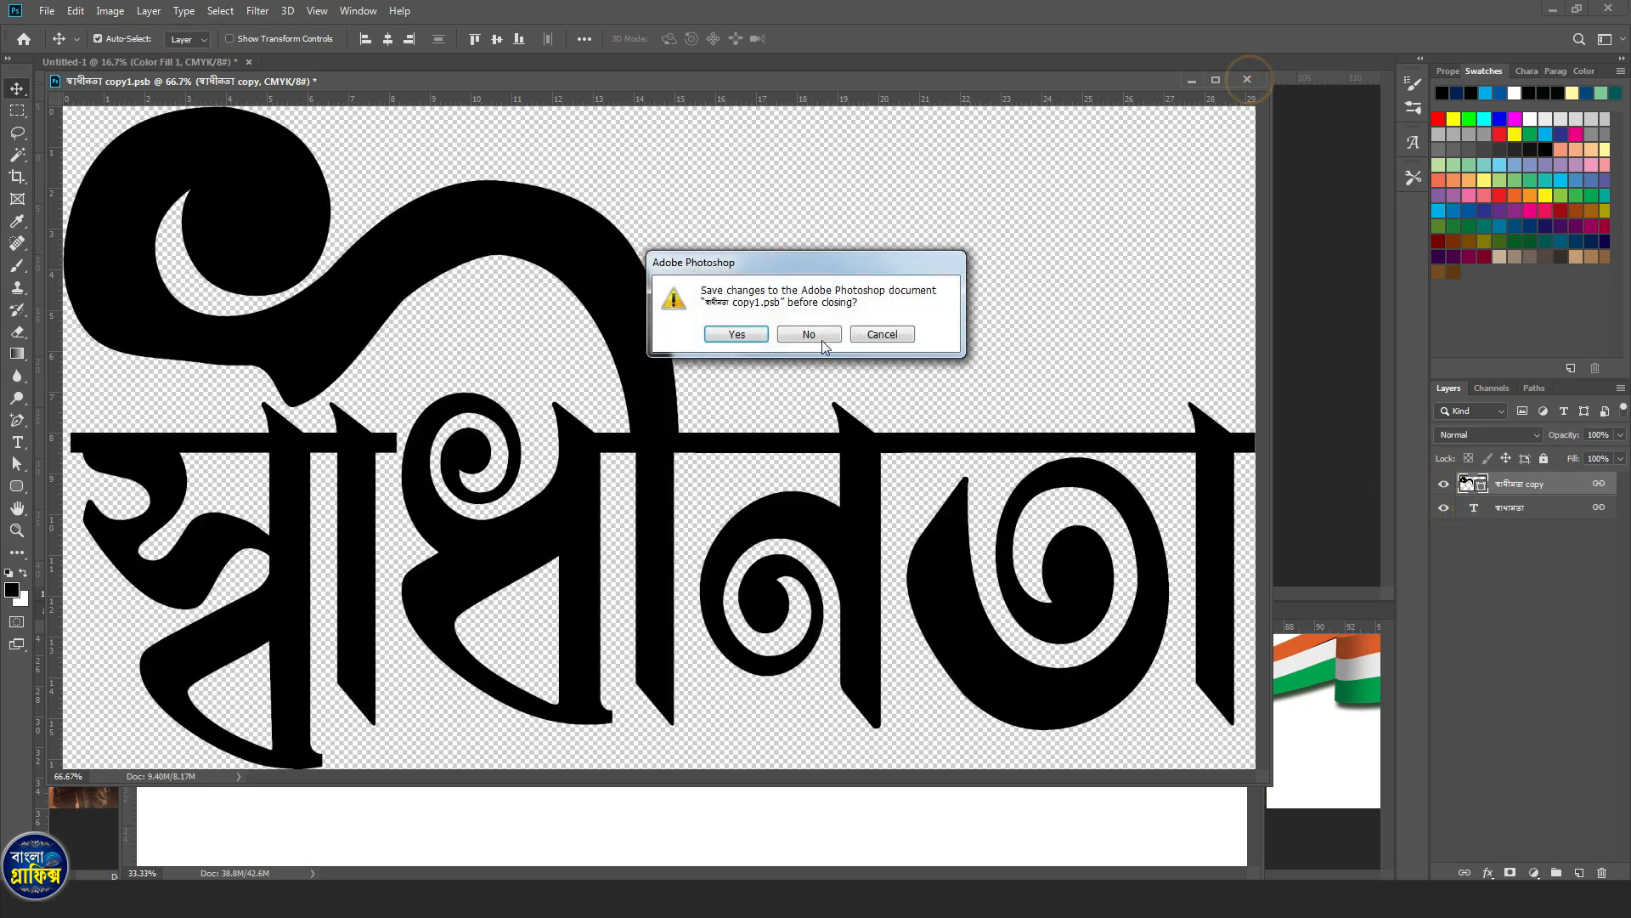
pyautogui.click(817, 338)
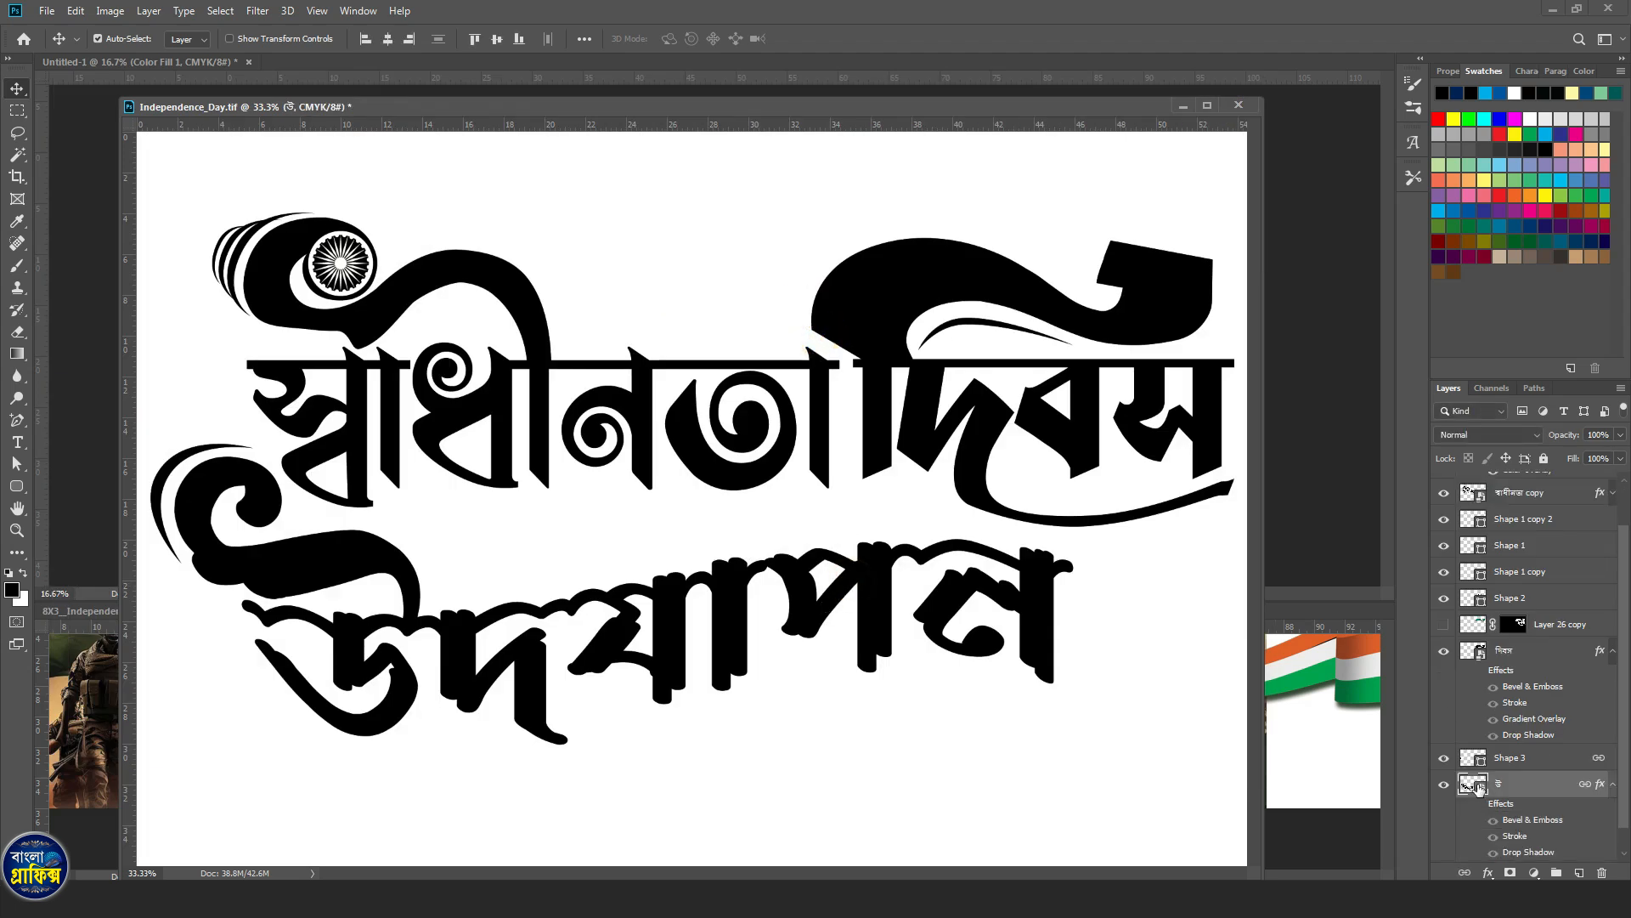
# Open the উদযাপন smart object, examine its two layers by toggling their visibility, and close it without saving.
pyautogui.doubleClick(1475, 783)
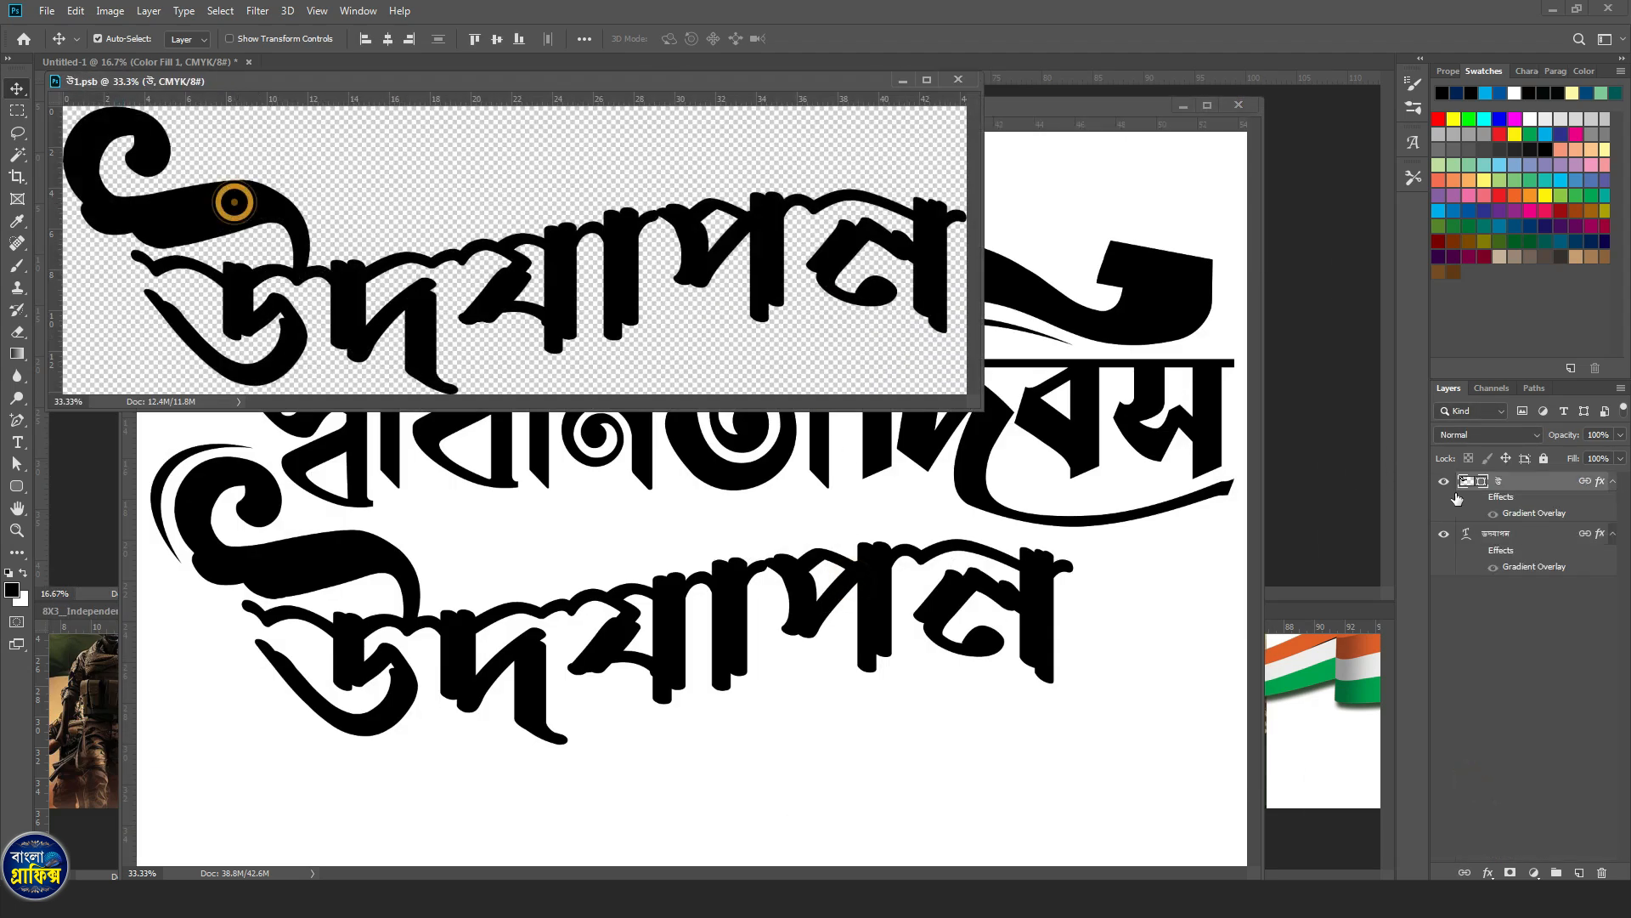
pyautogui.click(1443, 481)
pyautogui.click(1443, 481)
pyautogui.click(1443, 533)
pyautogui.click(1443, 534)
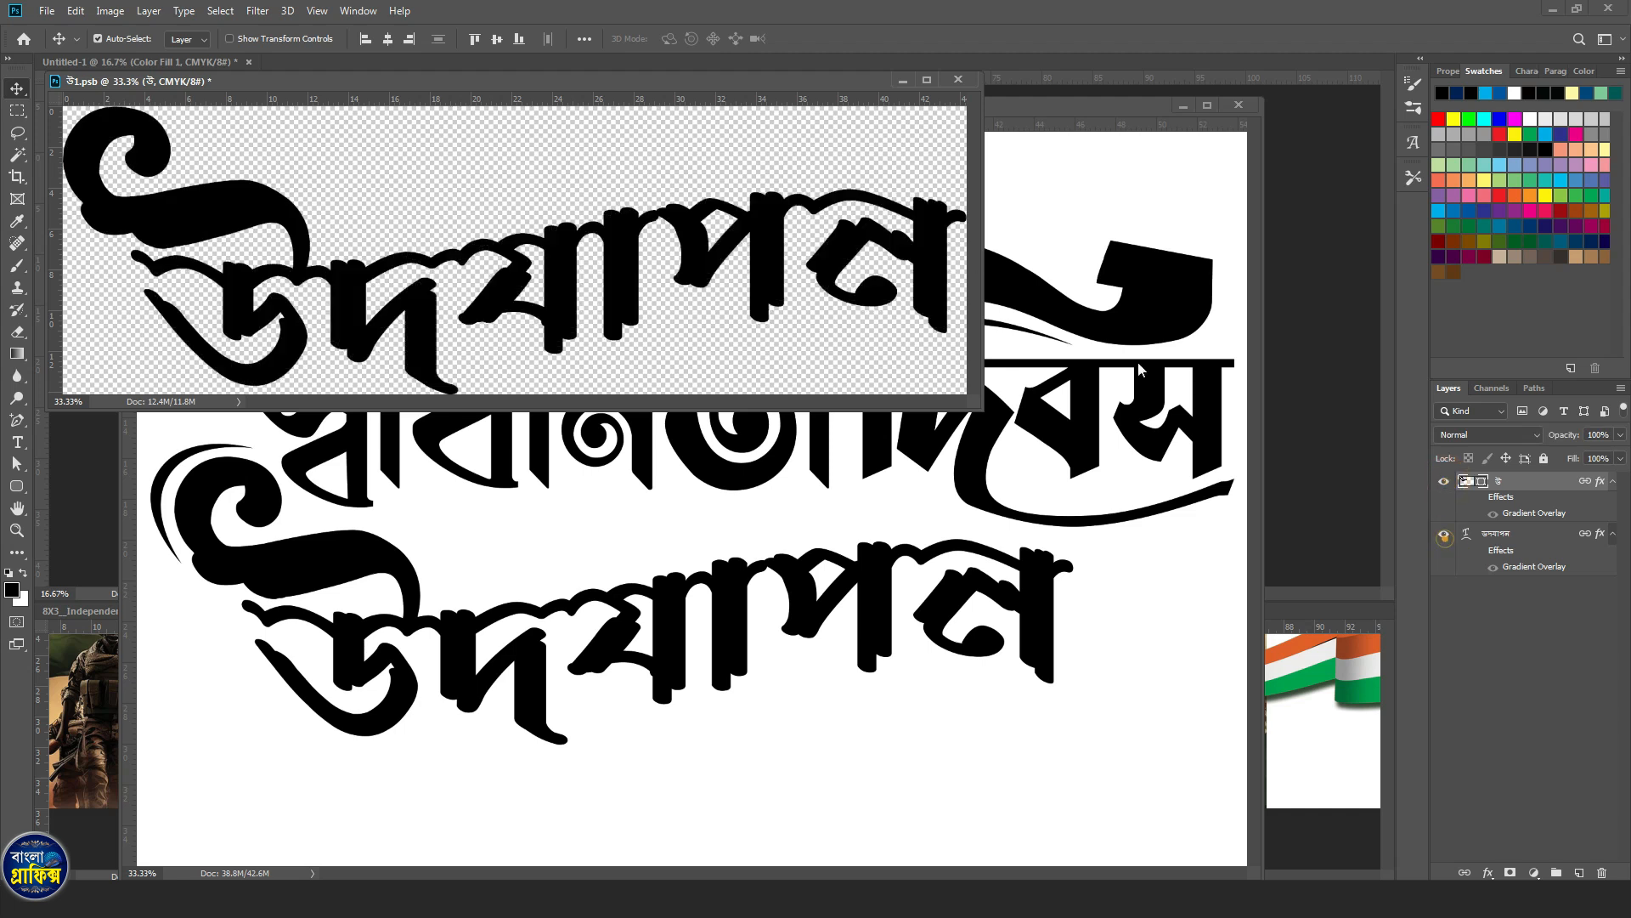
pyautogui.click(960, 81)
pyautogui.click(808, 334)
# Try moving the curved ornament beside উ, undo the move, and check that ornament by toggling its visibility.
pyautogui.moveTo(164, 478)
pyautogui.mouseDown()
pyautogui.moveTo(182, 384)
pyautogui.moveTo(177, 447)
pyautogui.mouseUp()
pyautogui.hotkey('ctrl', 'z')
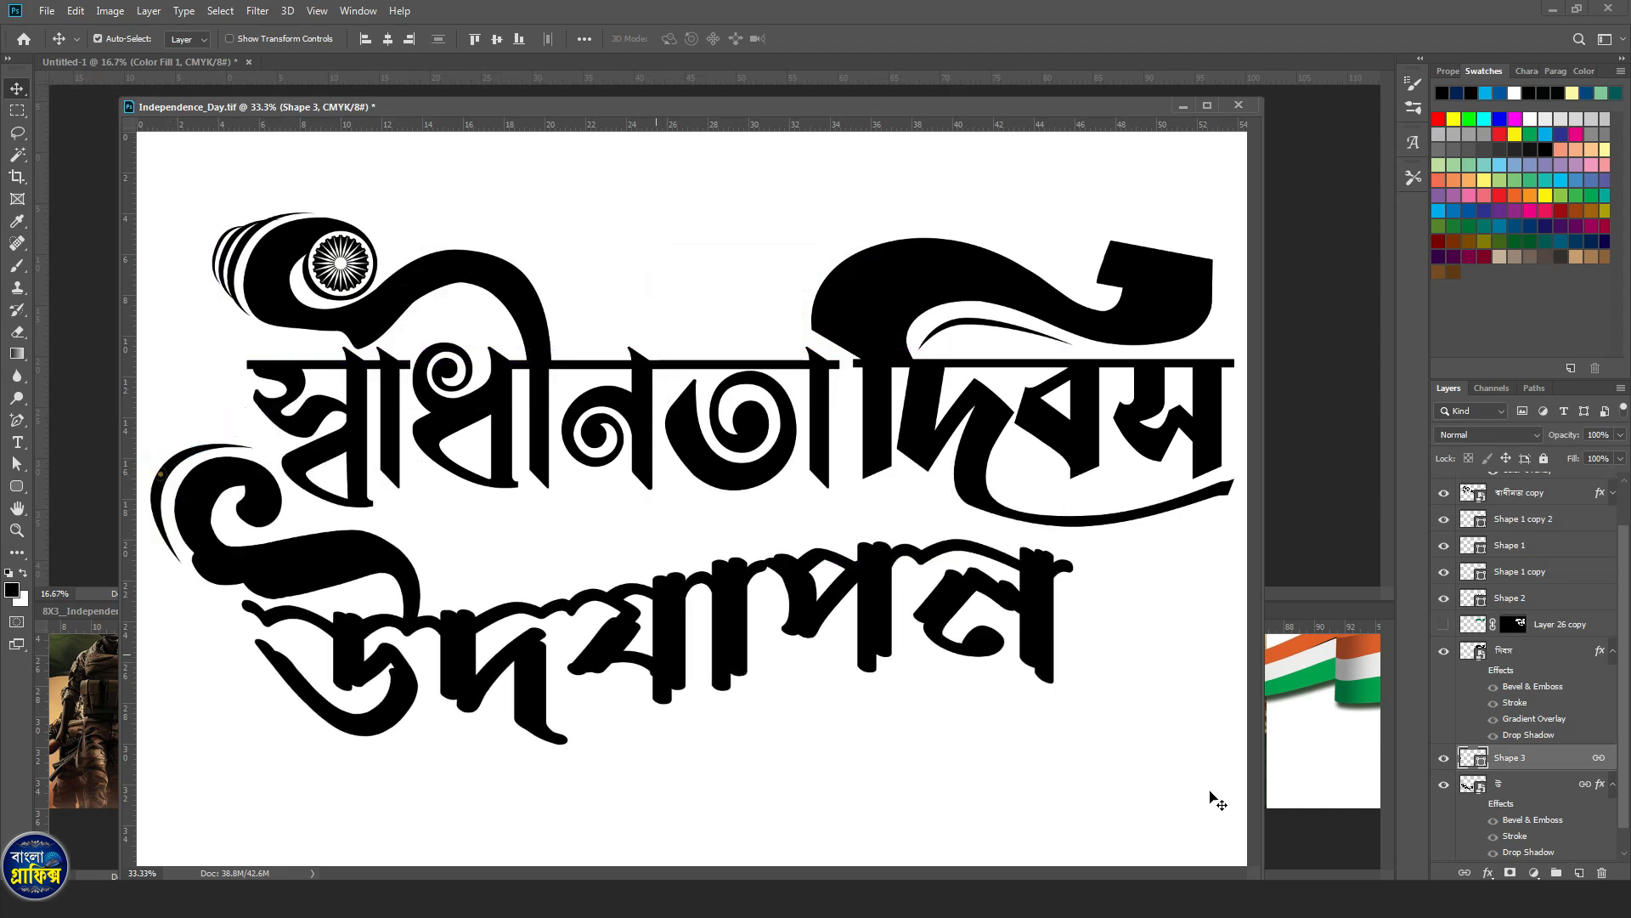
pyautogui.click(1443, 757)
pyautogui.click(1443, 757)
# Examine the layers forming the striped ornament, the wheel and the swoosh above দিবস by toggling their visibility.
pyautogui.click(267, 293)
pyautogui.click(1444, 493)
pyautogui.click(1443, 493)
pyautogui.click(1444, 545)
pyautogui.click(1443, 545)
pyautogui.click(1444, 572)
pyautogui.click(341, 261)
pyautogui.click(1443, 486)
pyautogui.click(1443, 486)
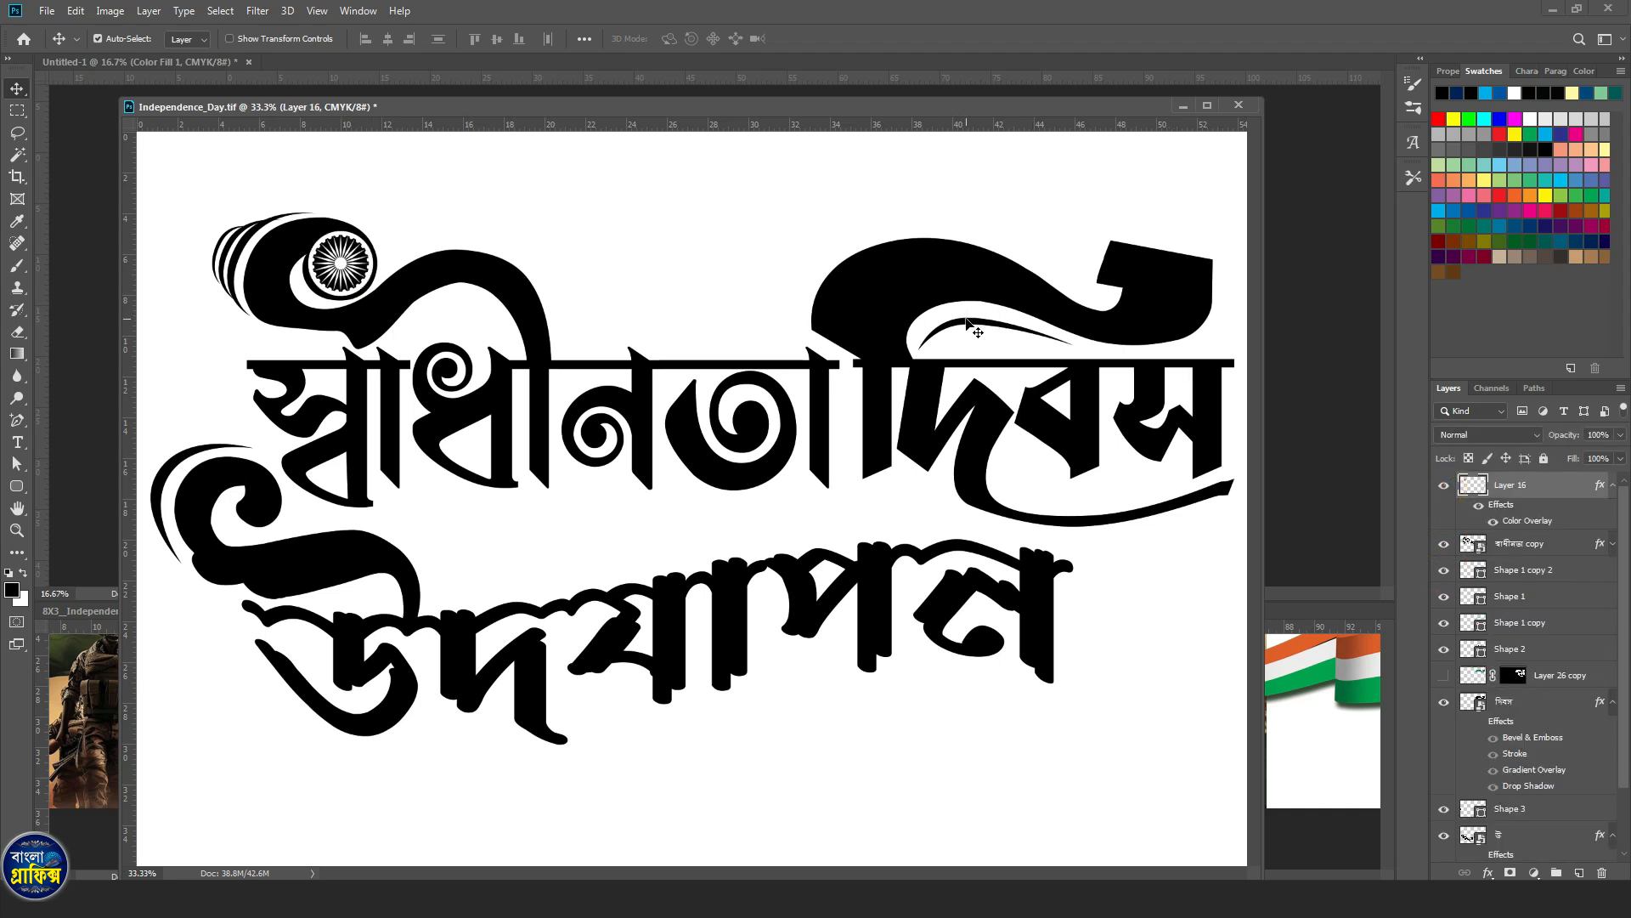
pyautogui.click(972, 327)
pyautogui.click(1443, 649)
pyautogui.click(1444, 649)
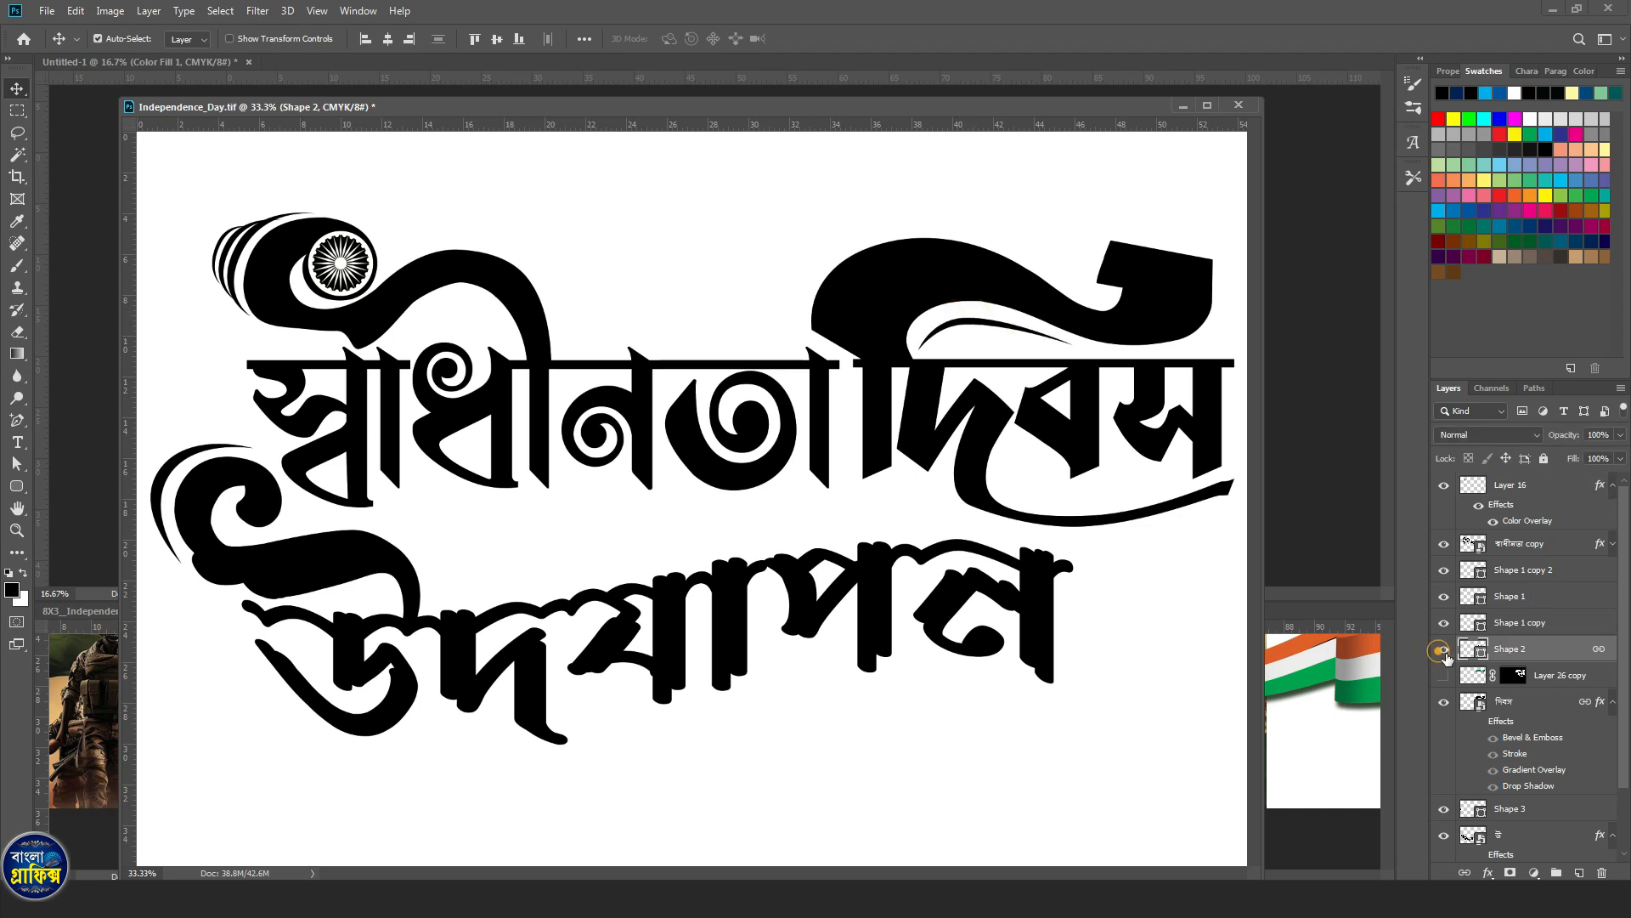
# Copy all the lettering layers except the background from Independence_Day.tif to the banner and close the lettering file without saving.
pyautogui.click(1531, 497)
pyautogui.scroll(-2, 1531, 497)
pyautogui.hotkey('ctrl', 'alt', 'a')
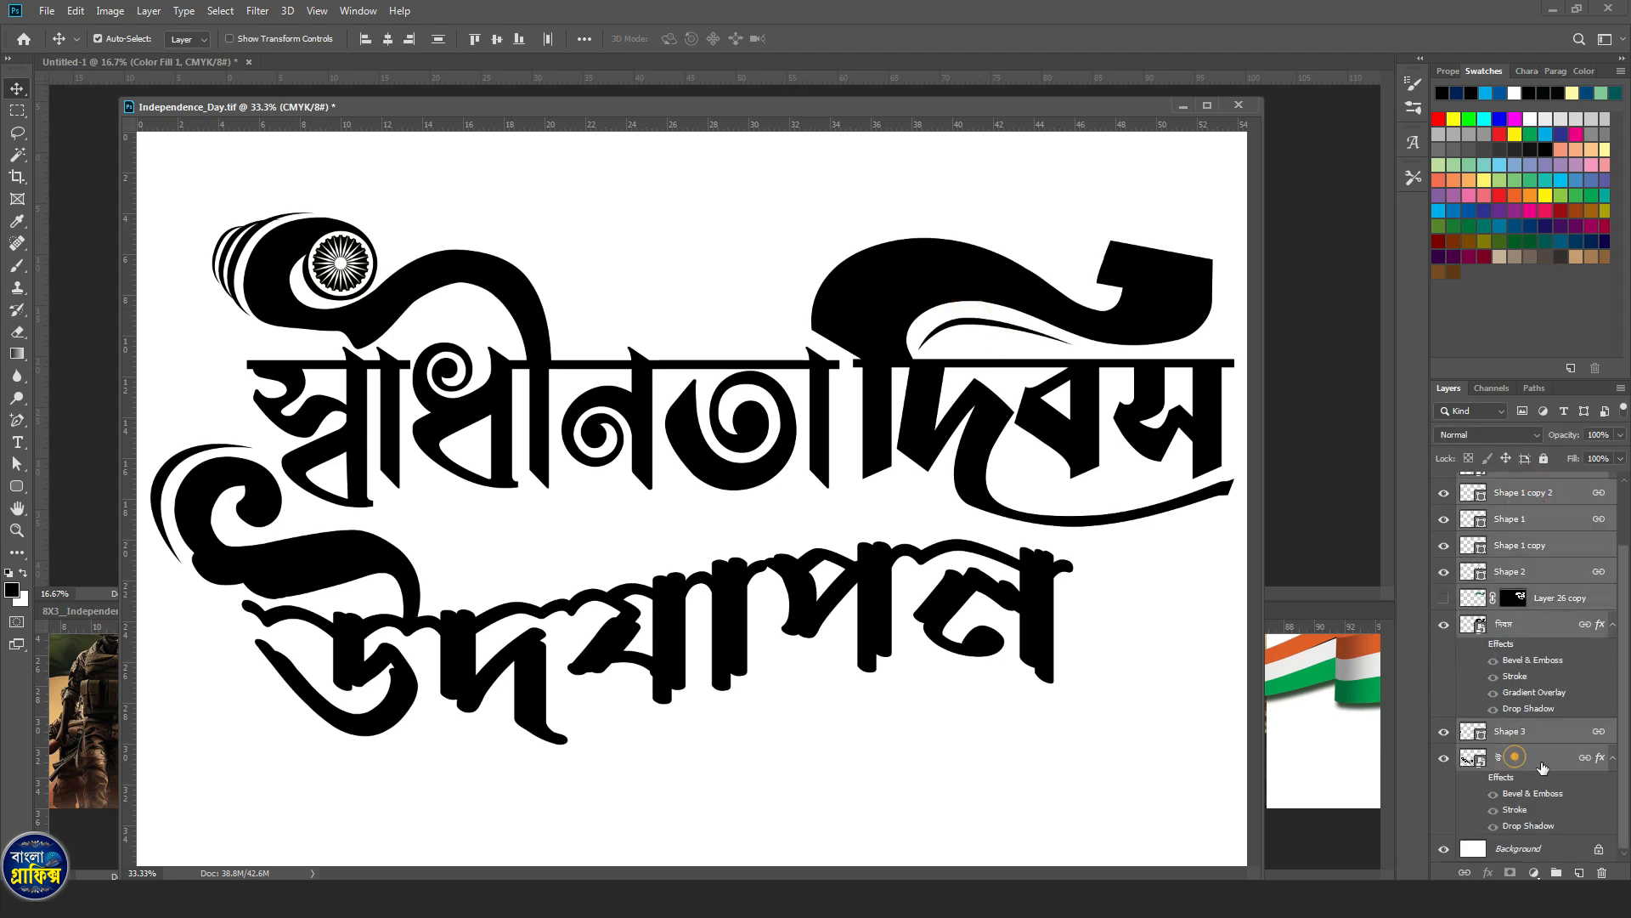
pyautogui.moveTo(1521, 769); pyautogui.dragTo(1335, 492)
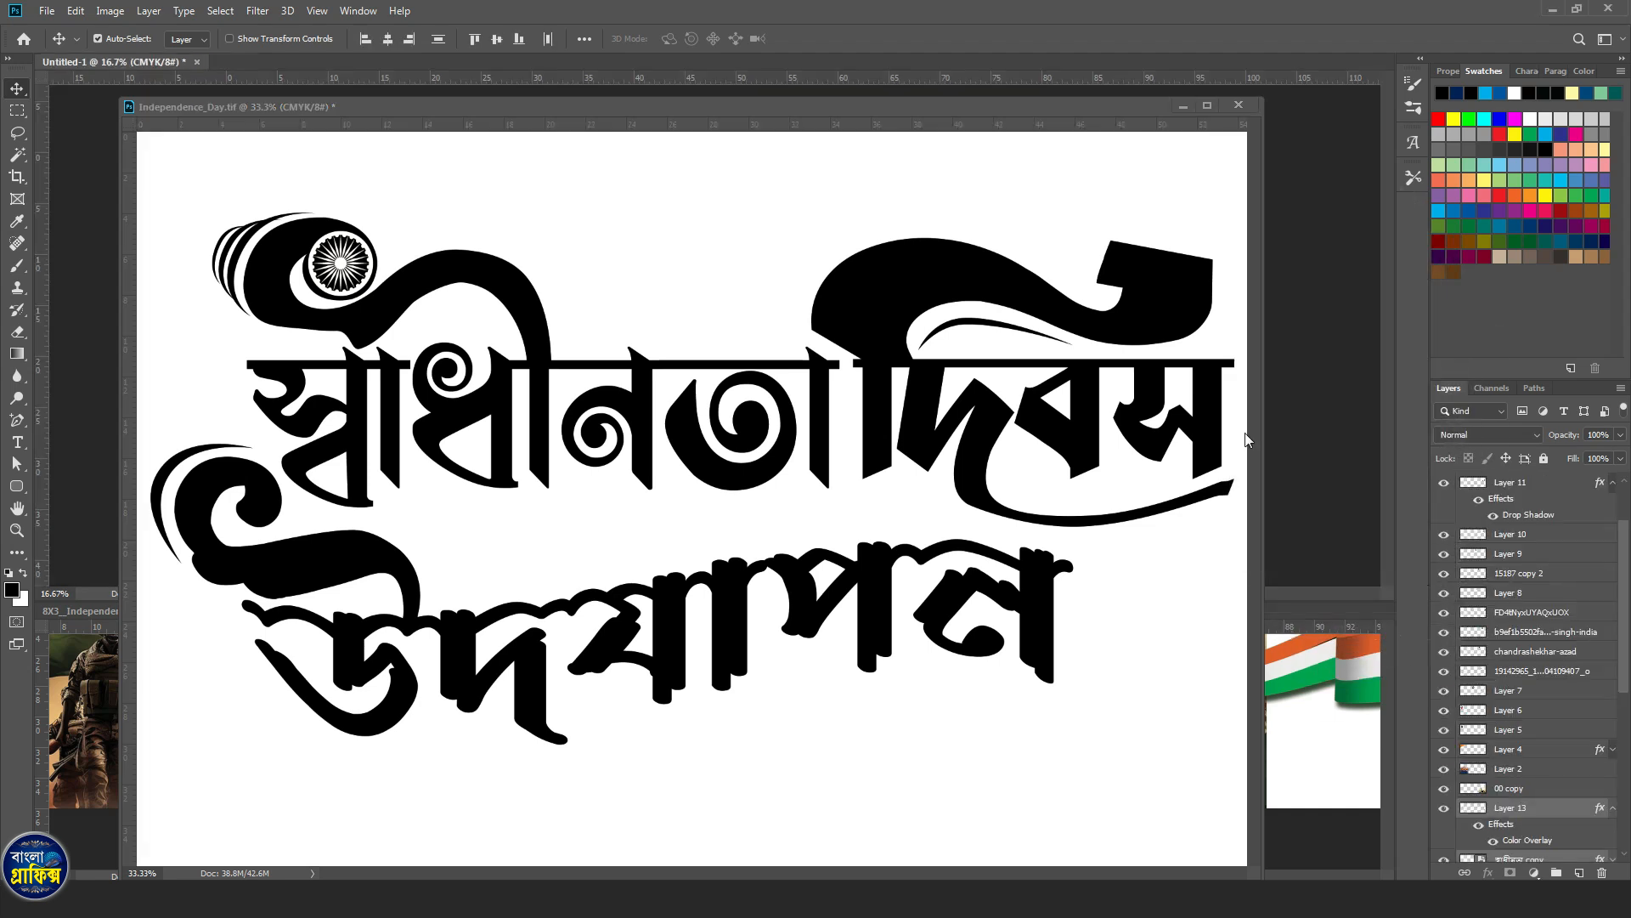
pyautogui.click(1234, 104)
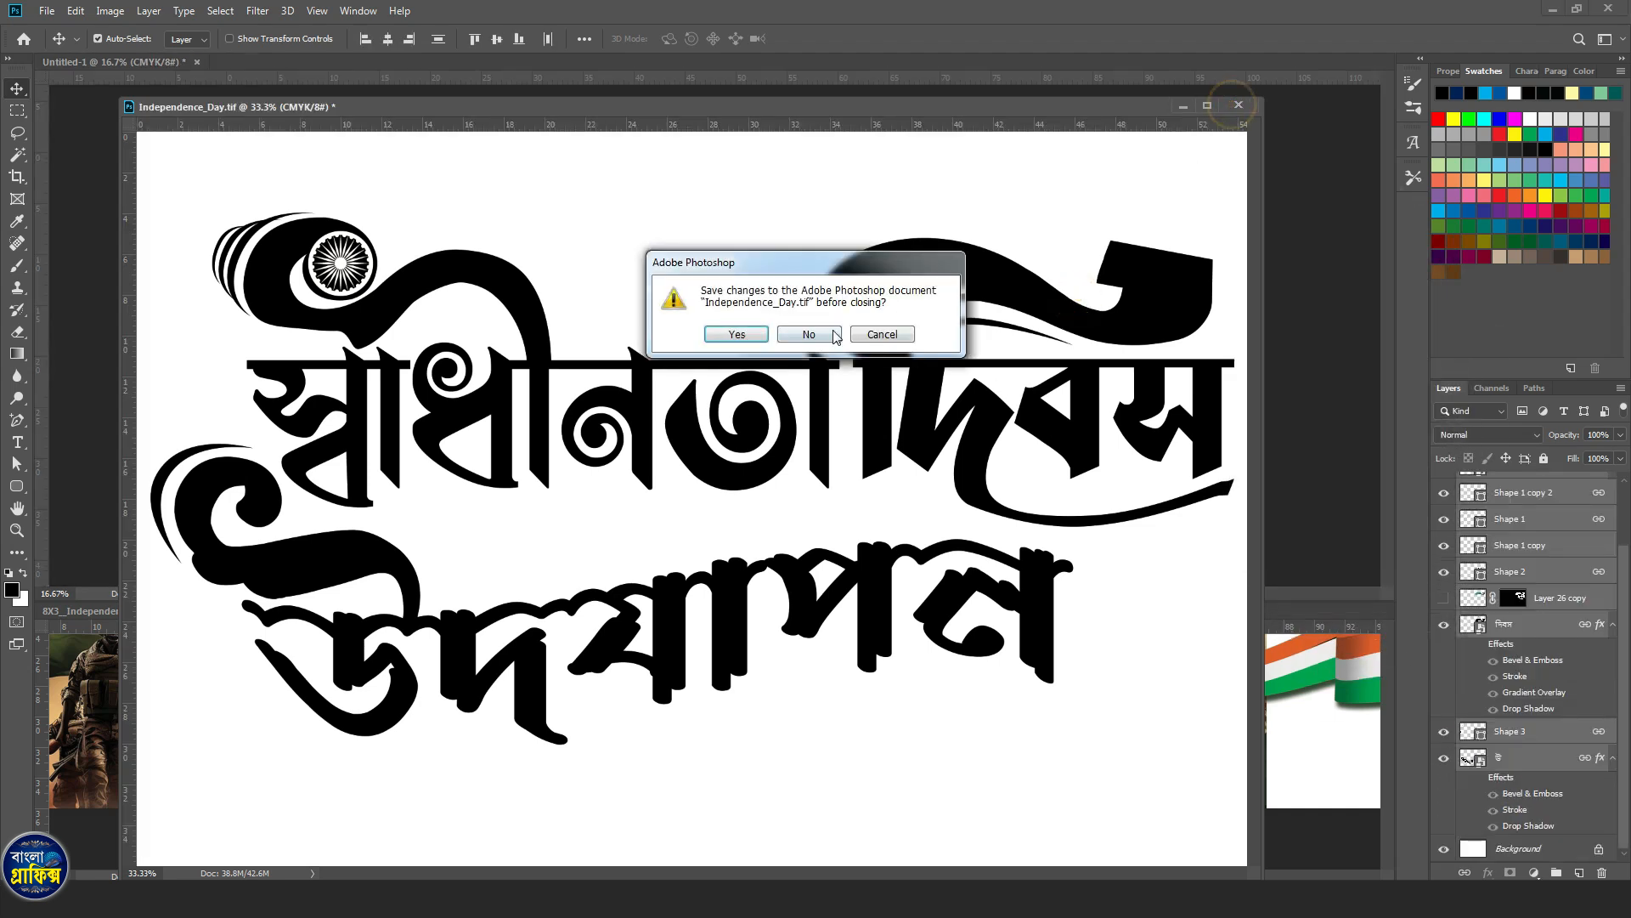
pyautogui.click(834, 333)
# Move the স্বাধীনতা দিবস উদযাপন lettering to the middle of the banner and bring it in front of the other artwork.
pyautogui.hotkey('ctrl', 't')
pyautogui.moveTo(1179, 446); pyautogui.dragTo(701, 349)
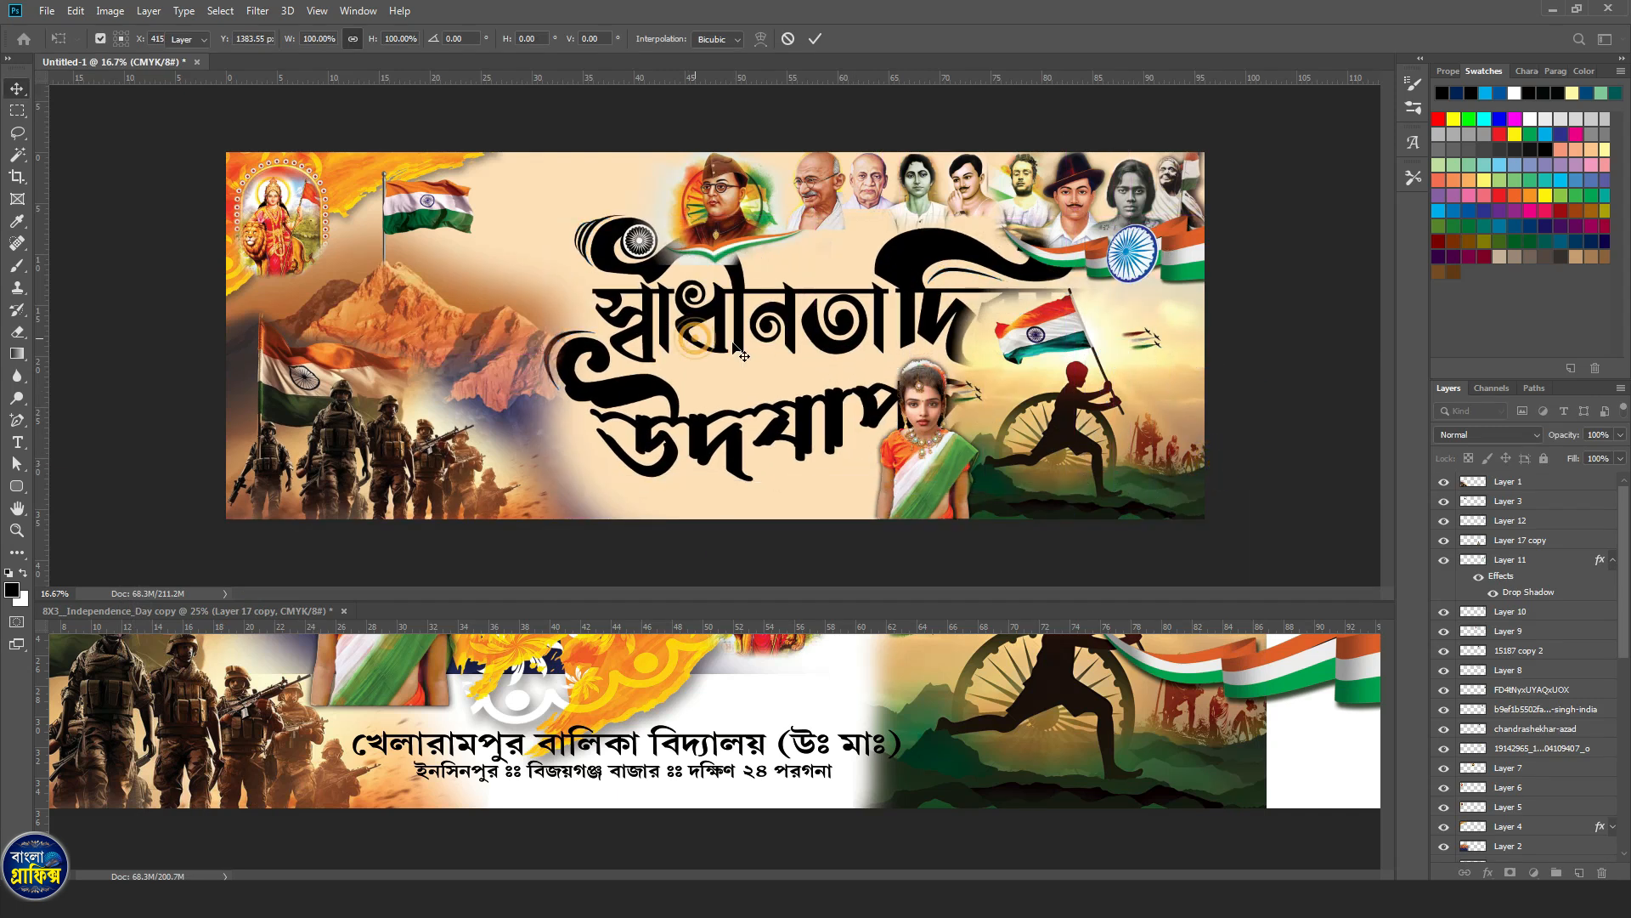
pyautogui.press('Return')
pyautogui.moveTo(905, 276); pyautogui.dragTo(822, 257)
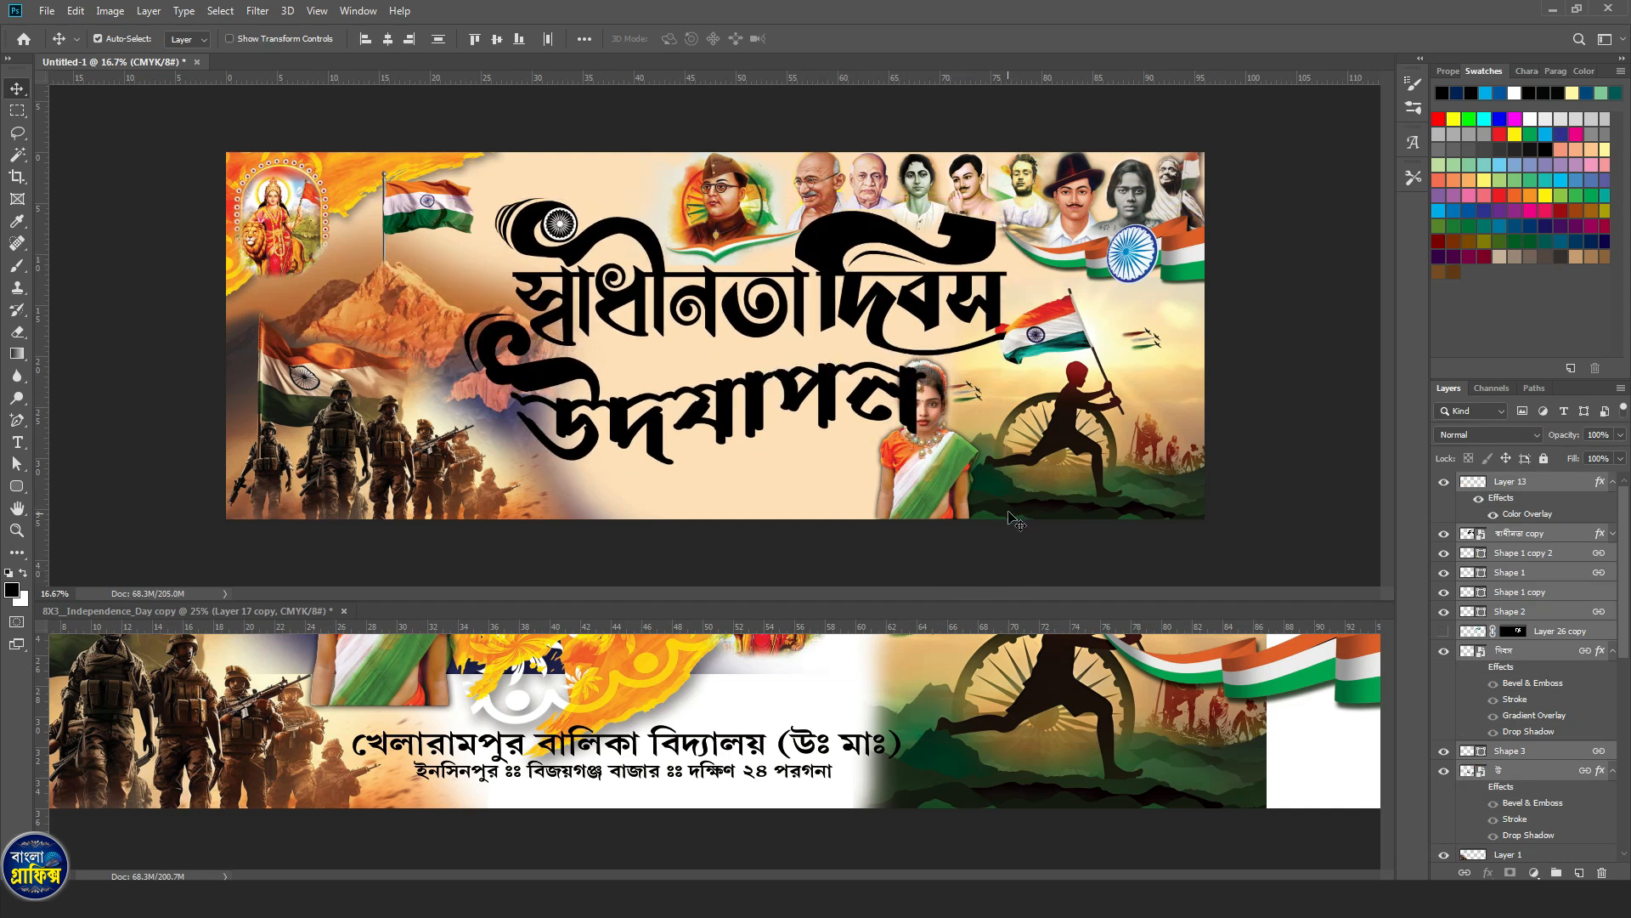
# Shift the woman in the sari together with the running flag-bearer scene slightly toward the banner's right edge.
pyautogui.click(1044, 499)
pyautogui.moveTo(927, 484); pyautogui.dragTo(963, 483)
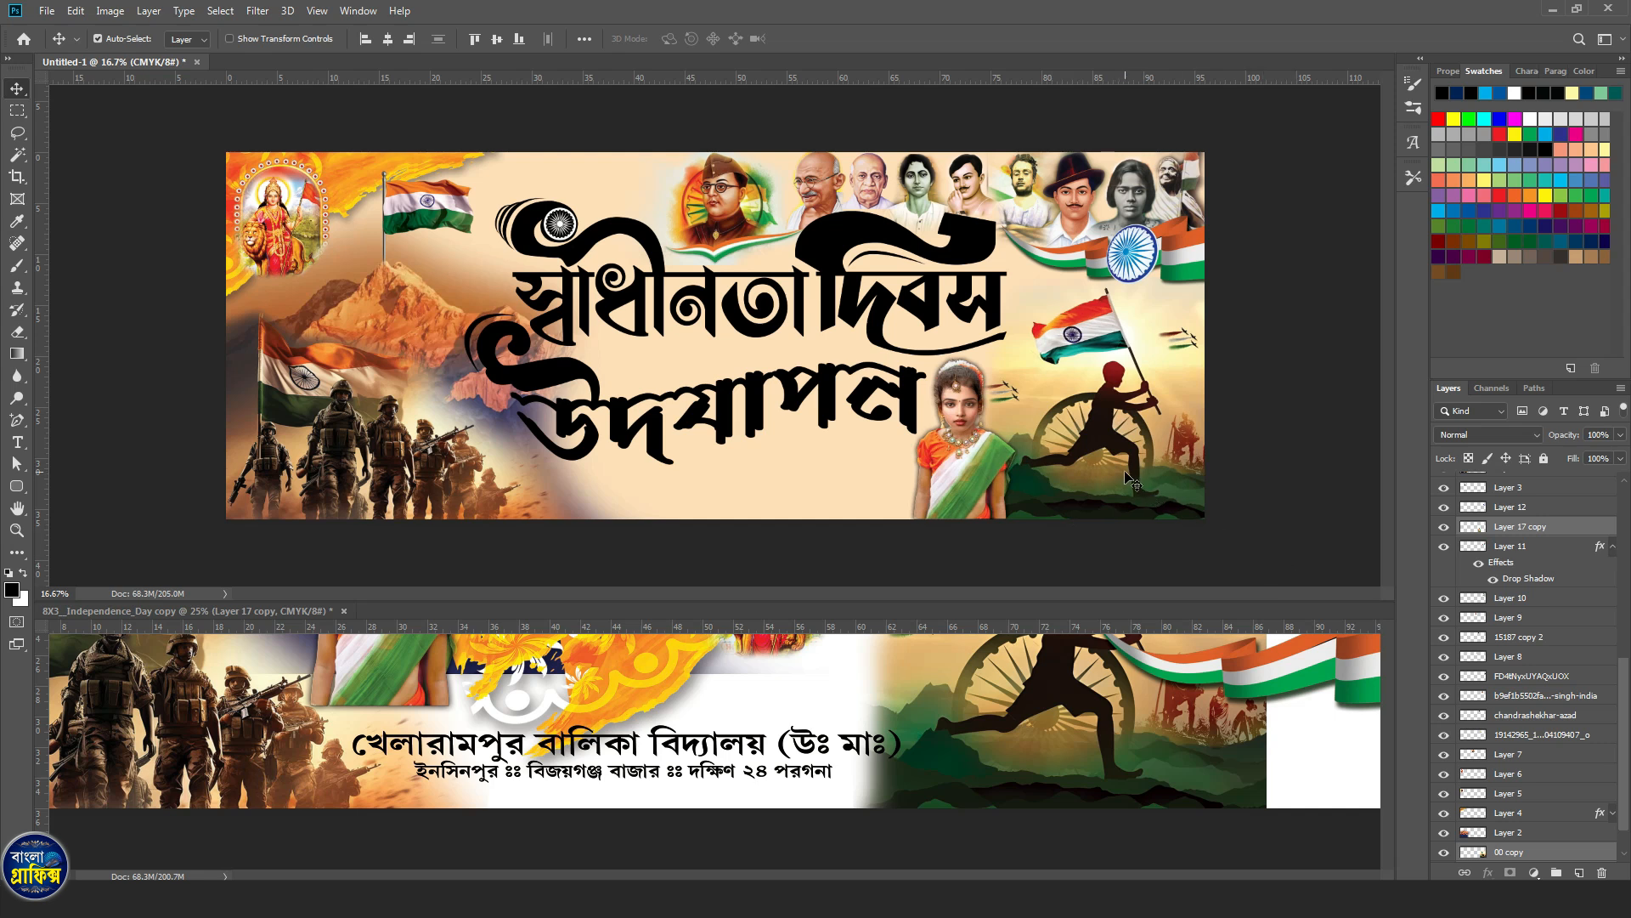
# Turn on the layer effects of the স্বাধীনতা lettering.
pyautogui.click(981, 255)
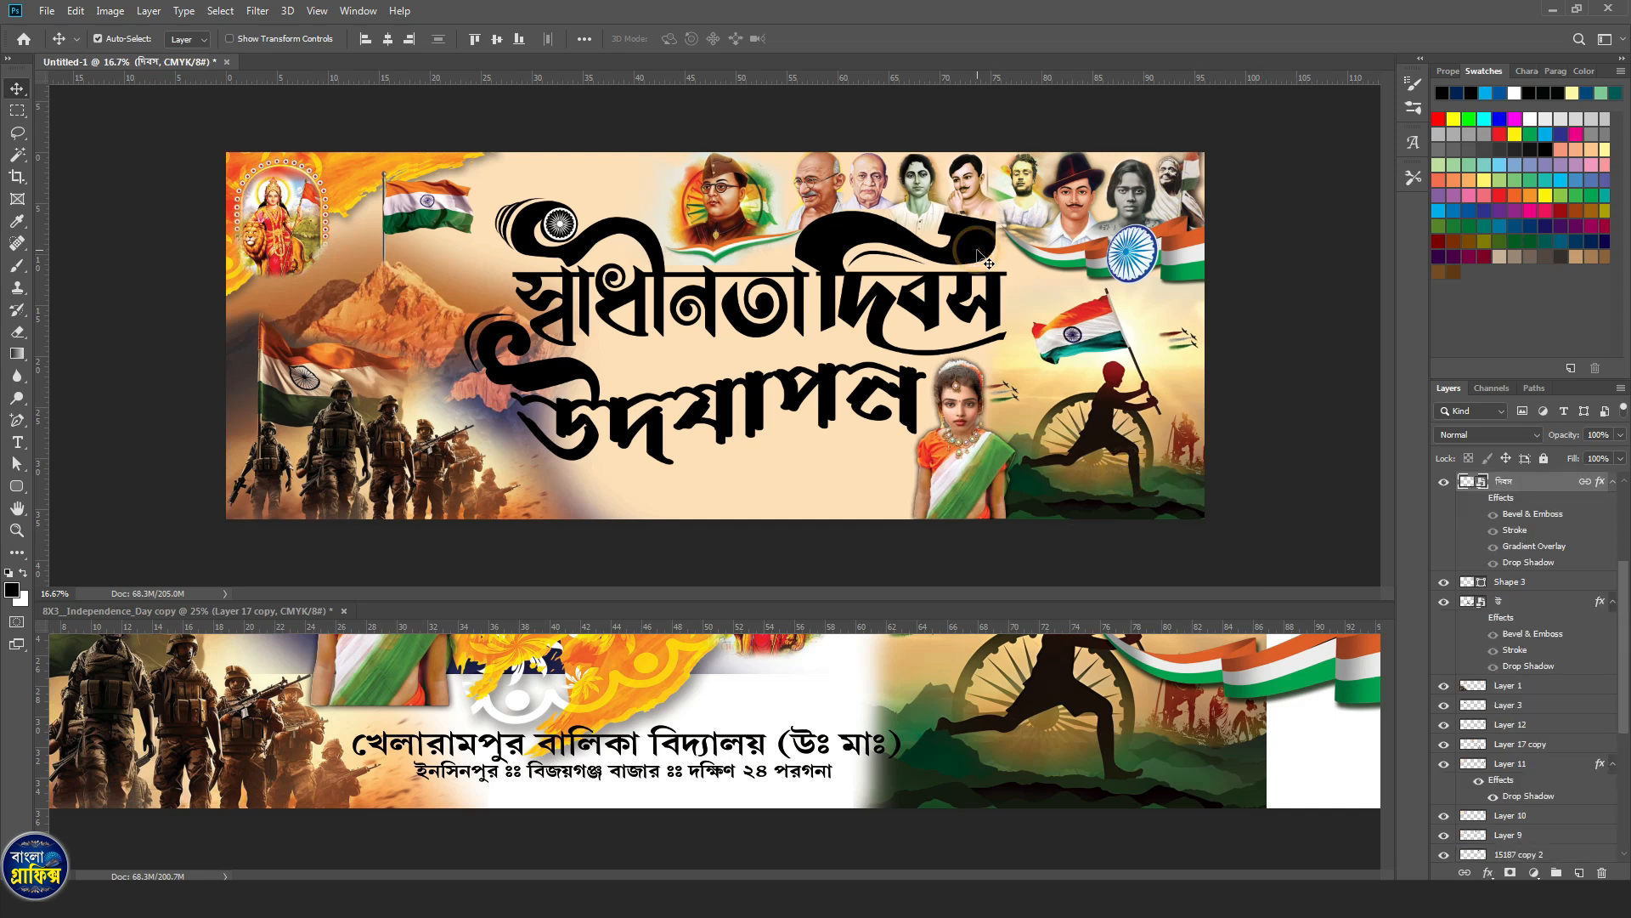
pyautogui.scroll(2, 1452, 582)
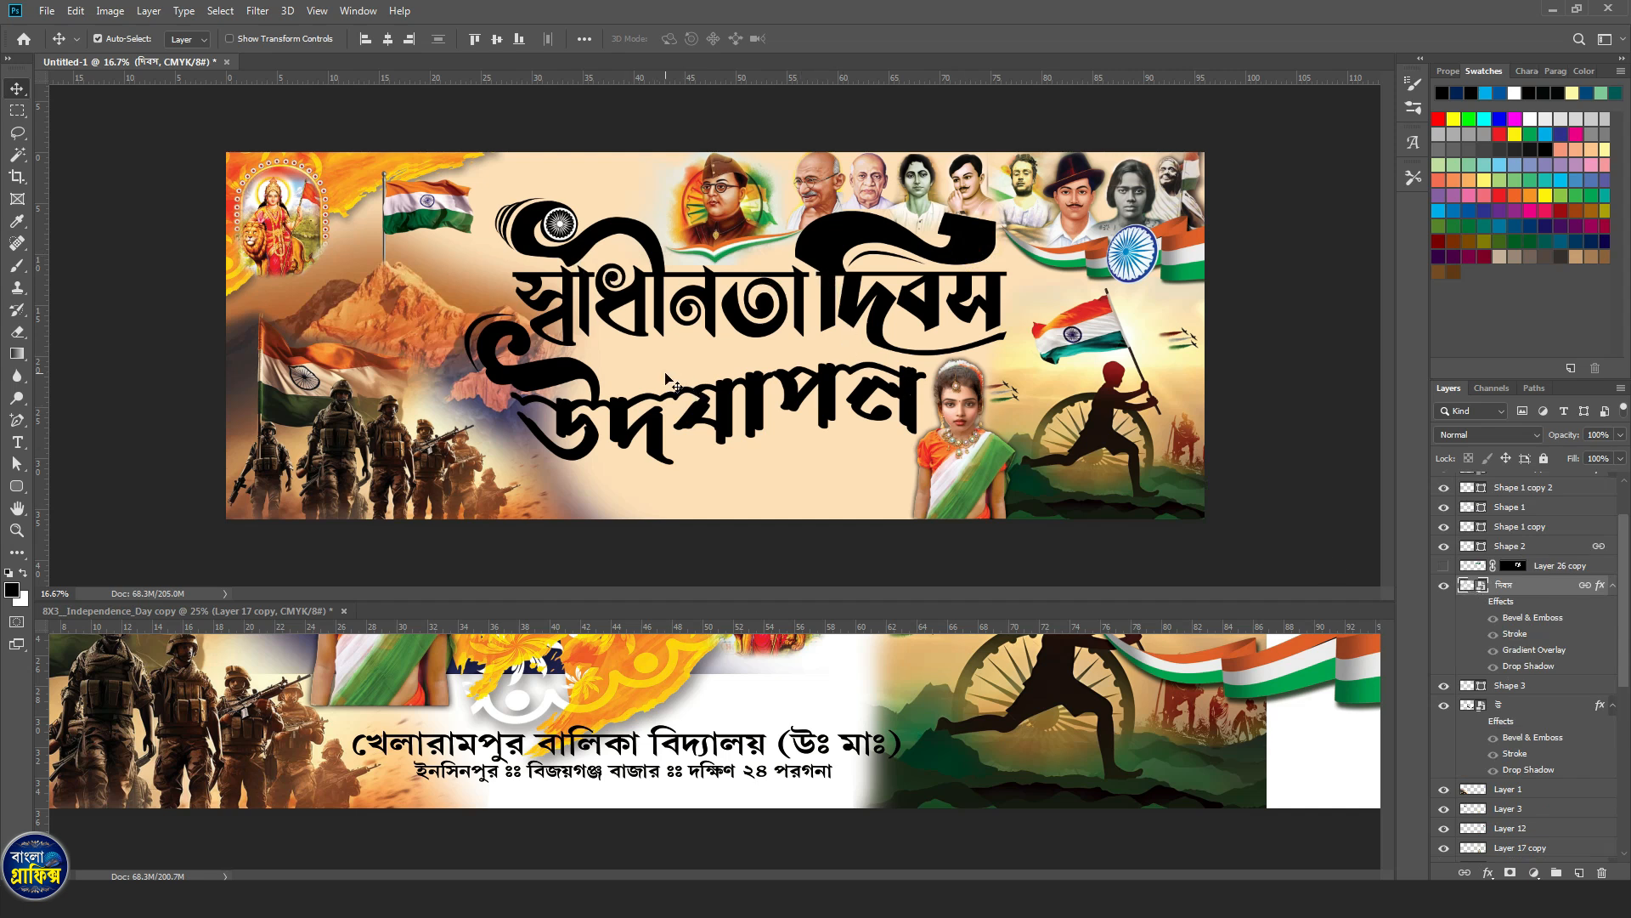
pyautogui.keyDown('alt'); pyautogui.click(598, 255); pyautogui.keyUp('alt')
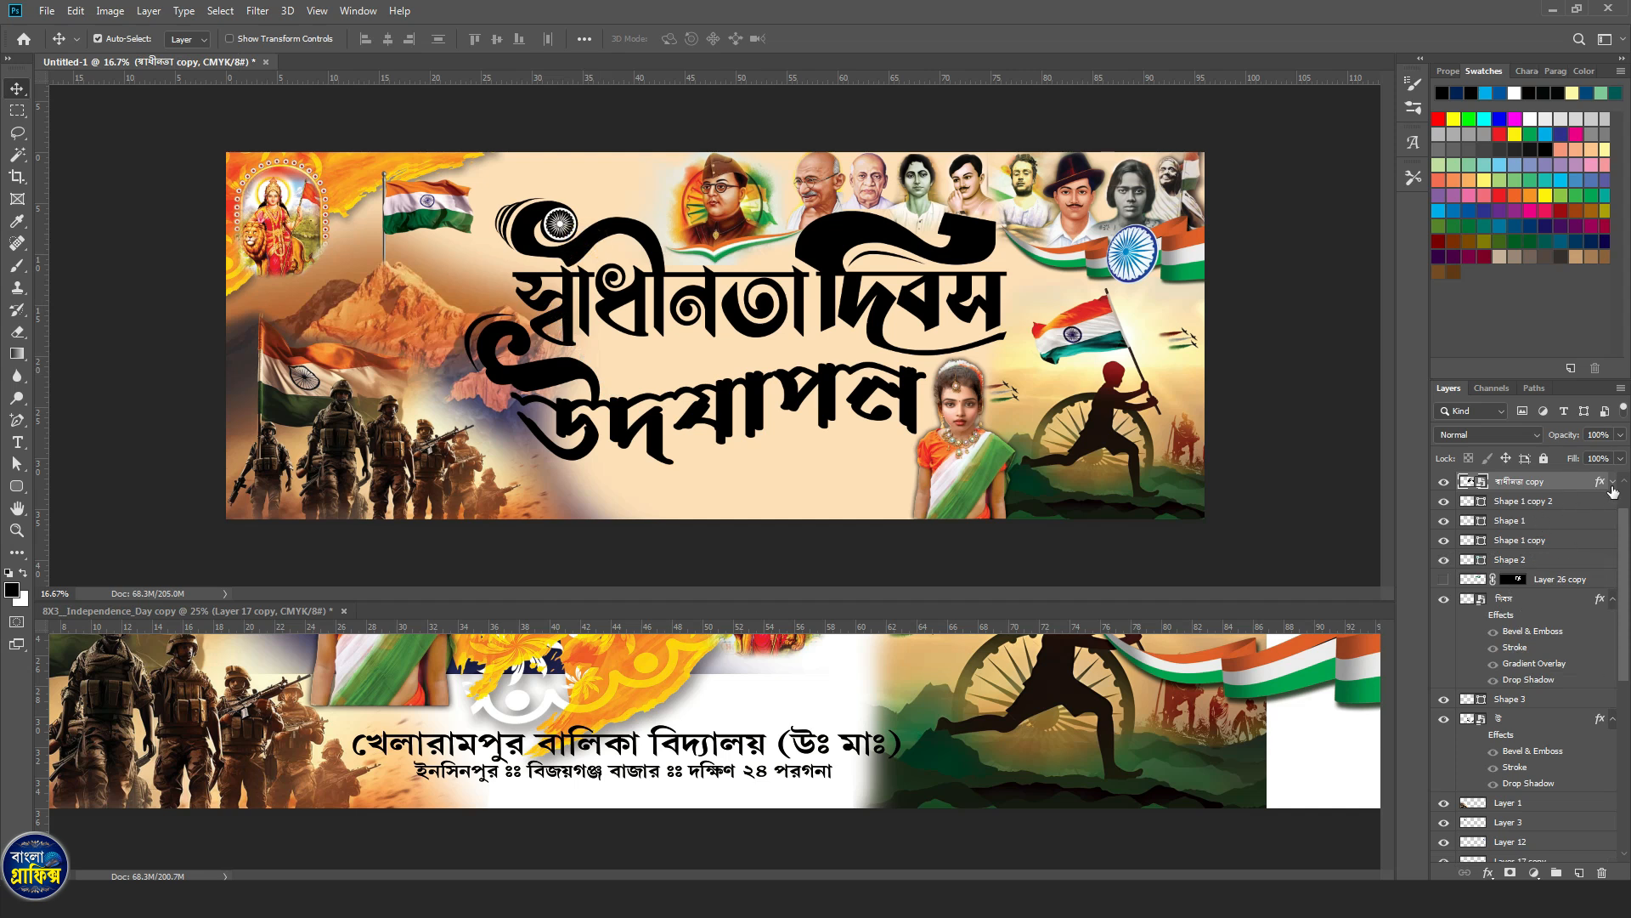
pyautogui.click(1613, 481)
pyautogui.click(1478, 498)
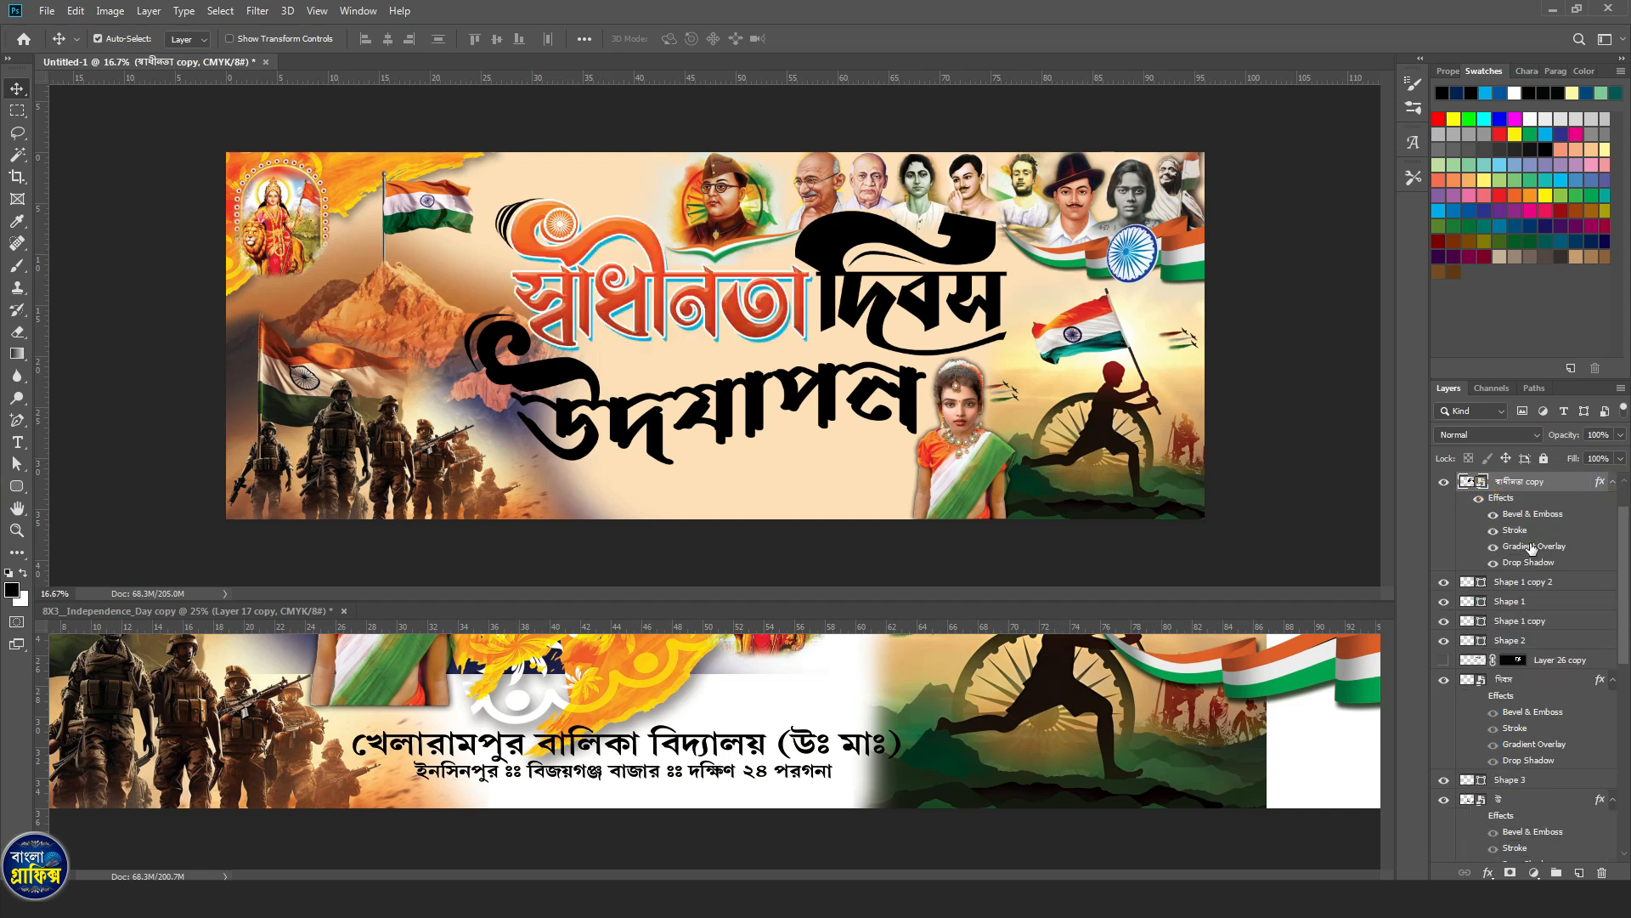
# Examine the colours of the three gradient stops in the স্বাধীনতা lettering's Gradient Overlay.
pyautogui.doubleClick(1532, 548)
pyautogui.click(564, 301)
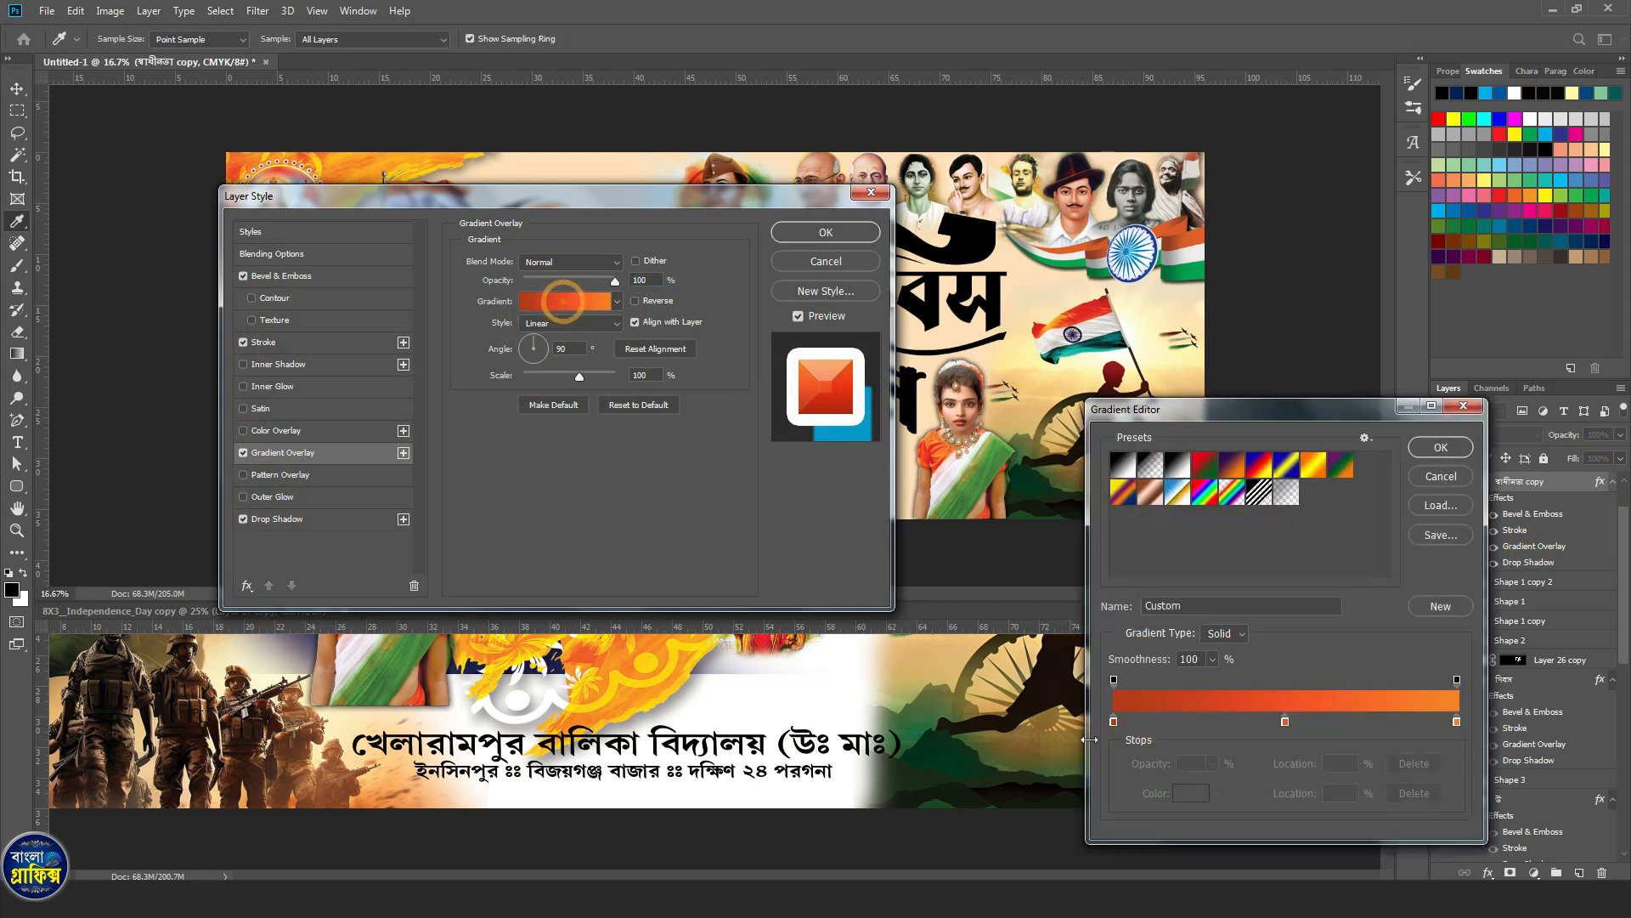
pyautogui.click(1113, 723)
pyautogui.click(1188, 798)
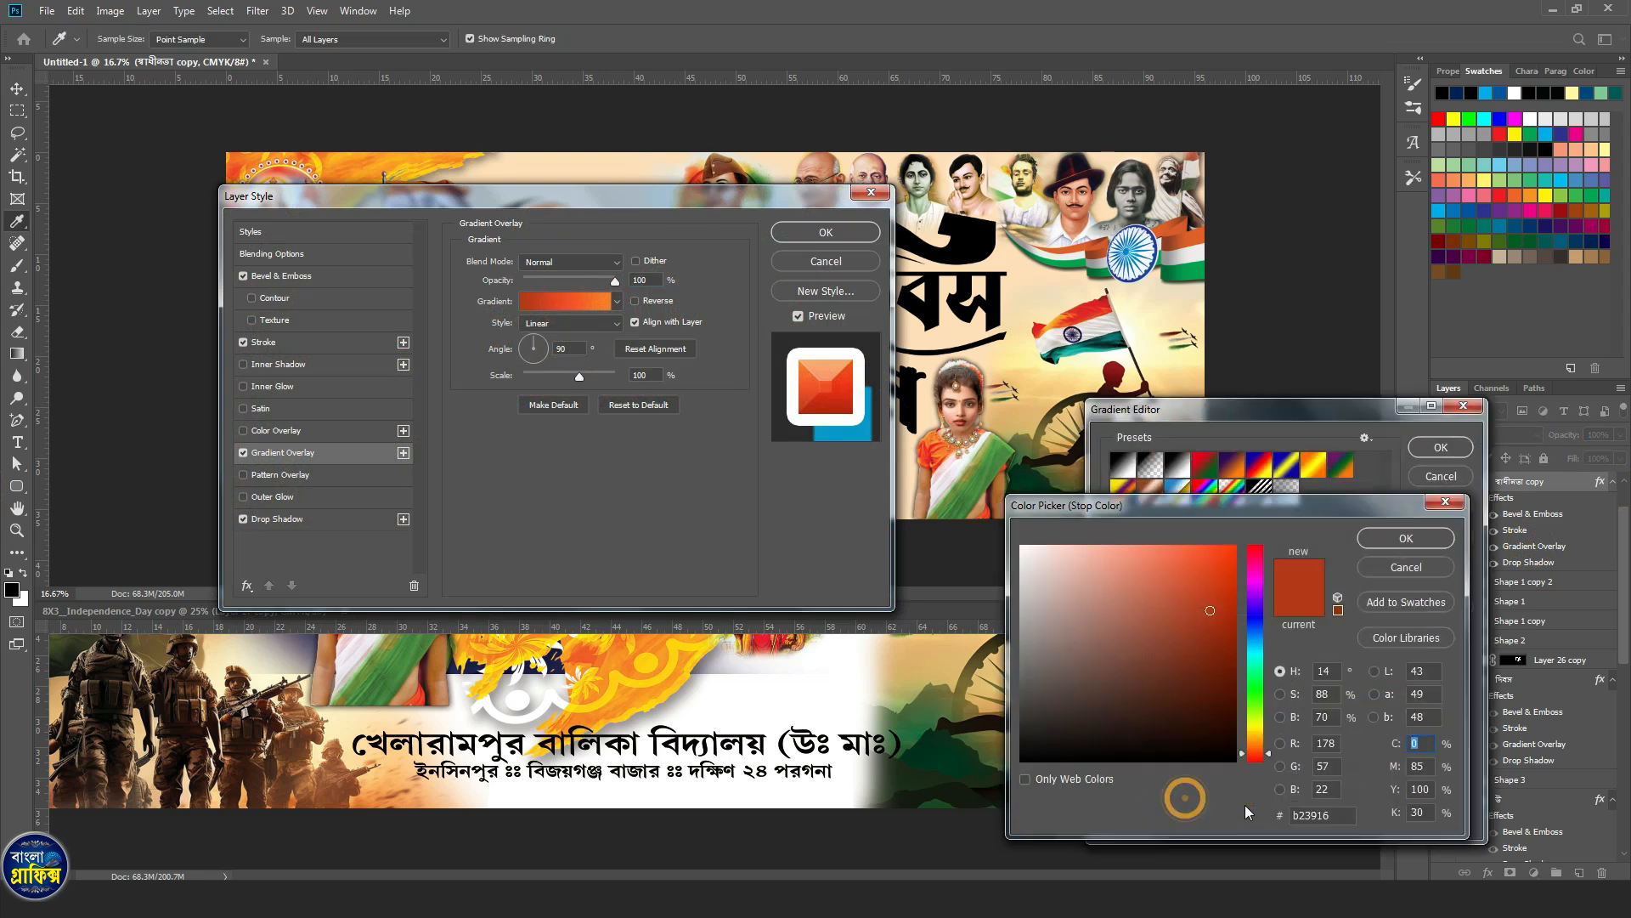
pyautogui.press('Tab')
pyautogui.press('Tab')
pyautogui.click(1406, 538)
pyautogui.click(1285, 721)
pyautogui.click(1182, 796)
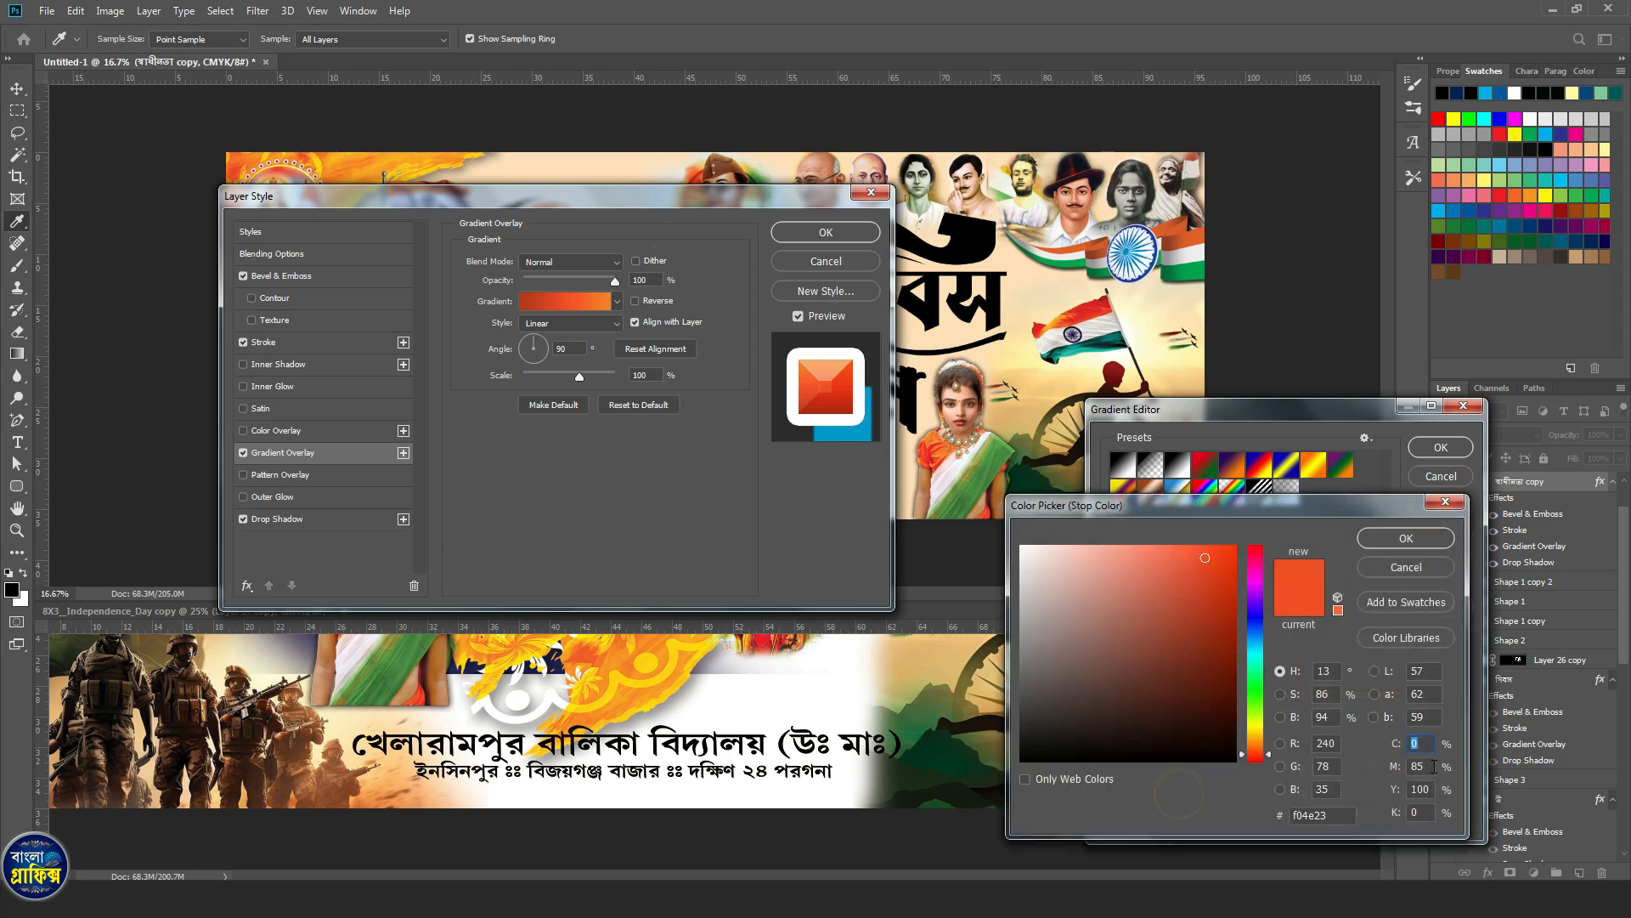
pyautogui.click(1406, 537)
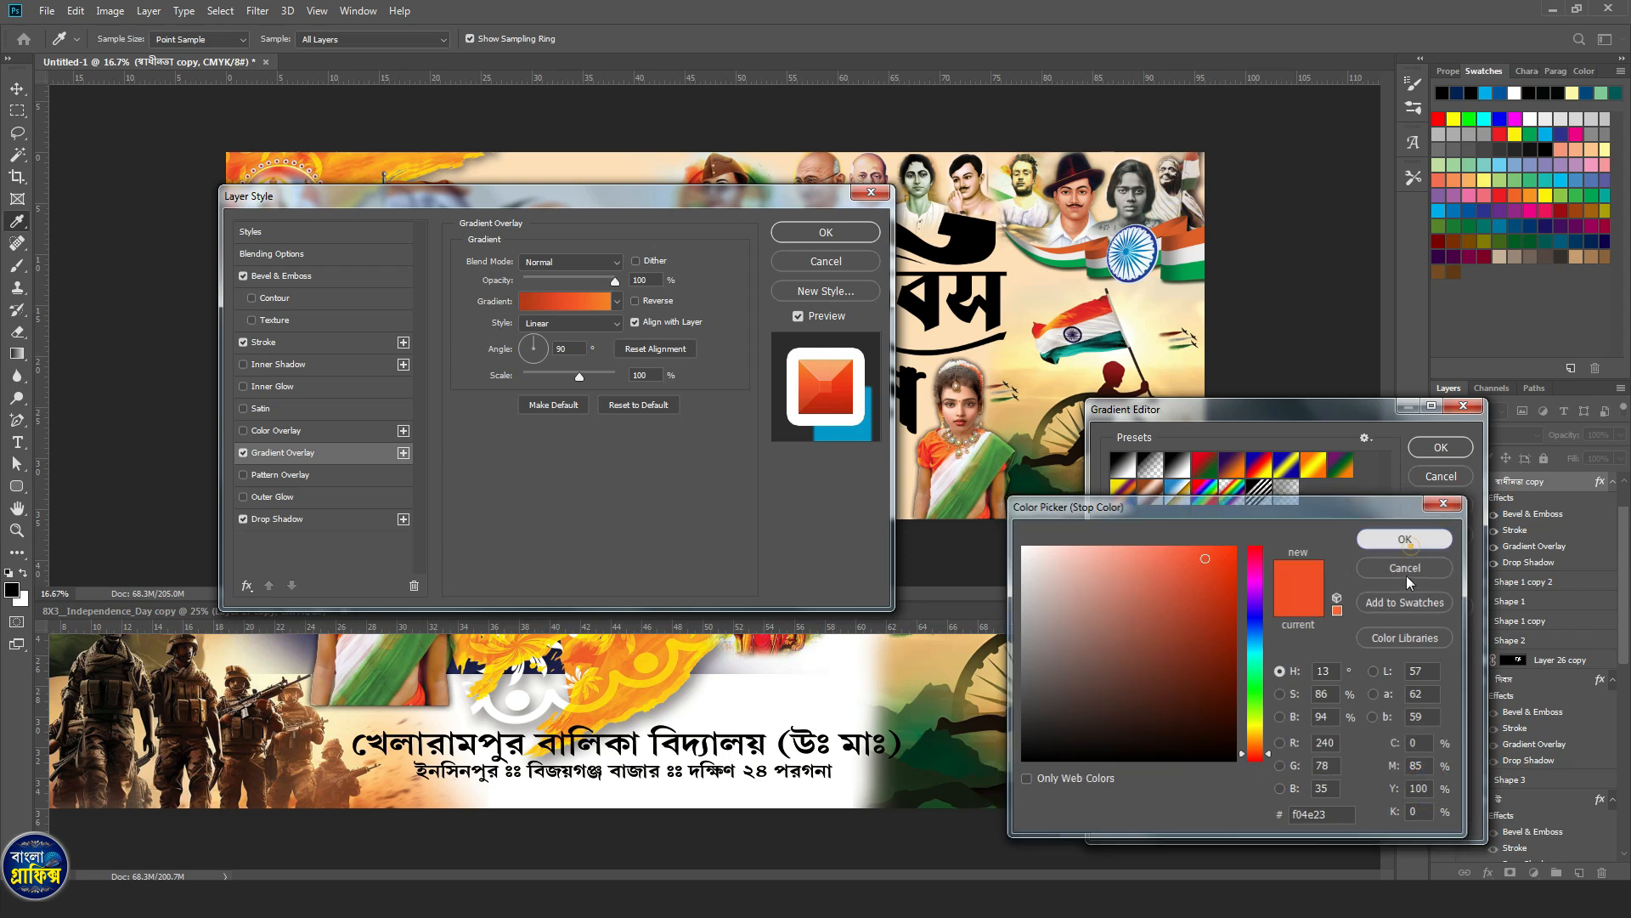
pyautogui.doubleClick(1457, 723)
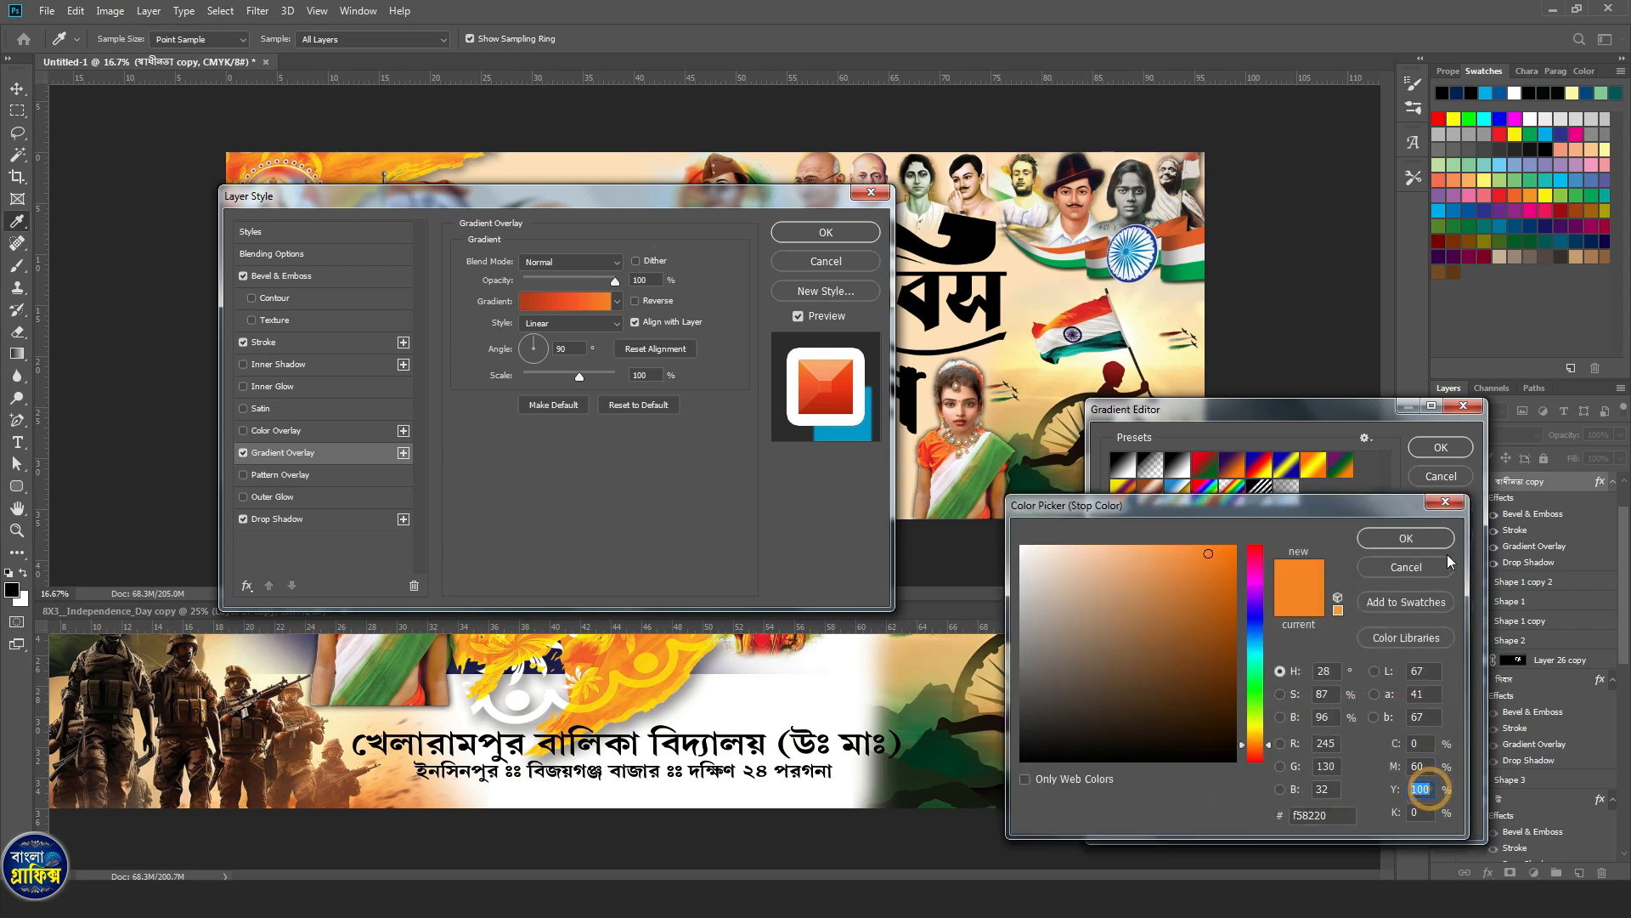
pyautogui.click(1428, 541)
pyautogui.click(1440, 447)
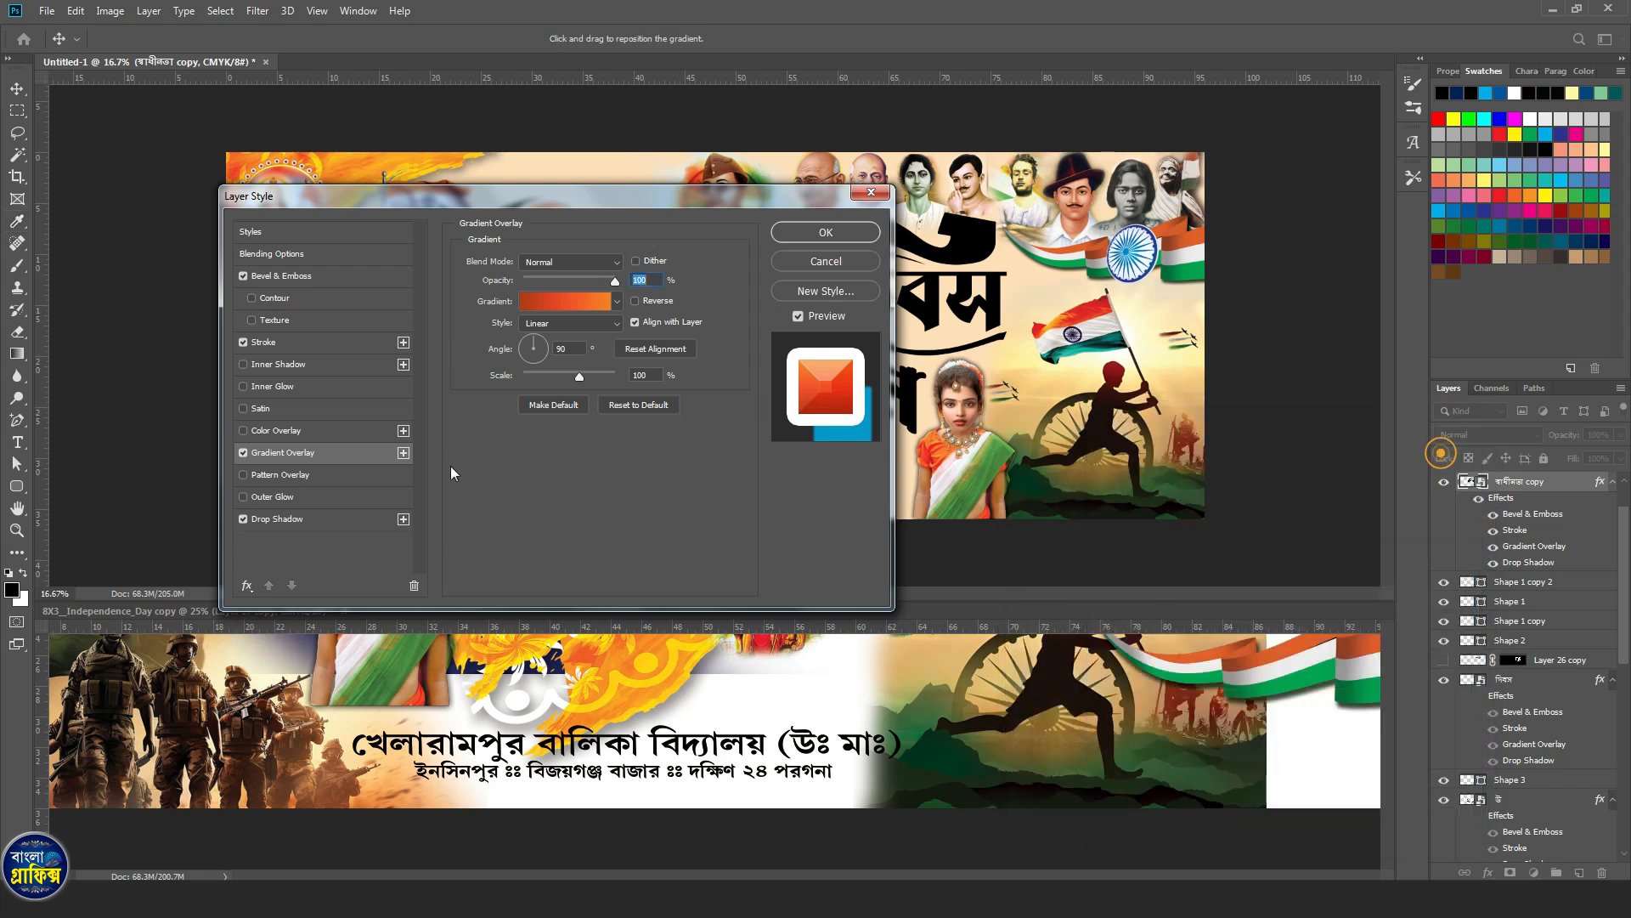
# Review the Drop Shadow settings and the Stroke size and colour of the স্বাধীনতা lettering.
pyautogui.click(289, 518)
pyautogui.click(568, 265)
pyautogui.click(546, 264)
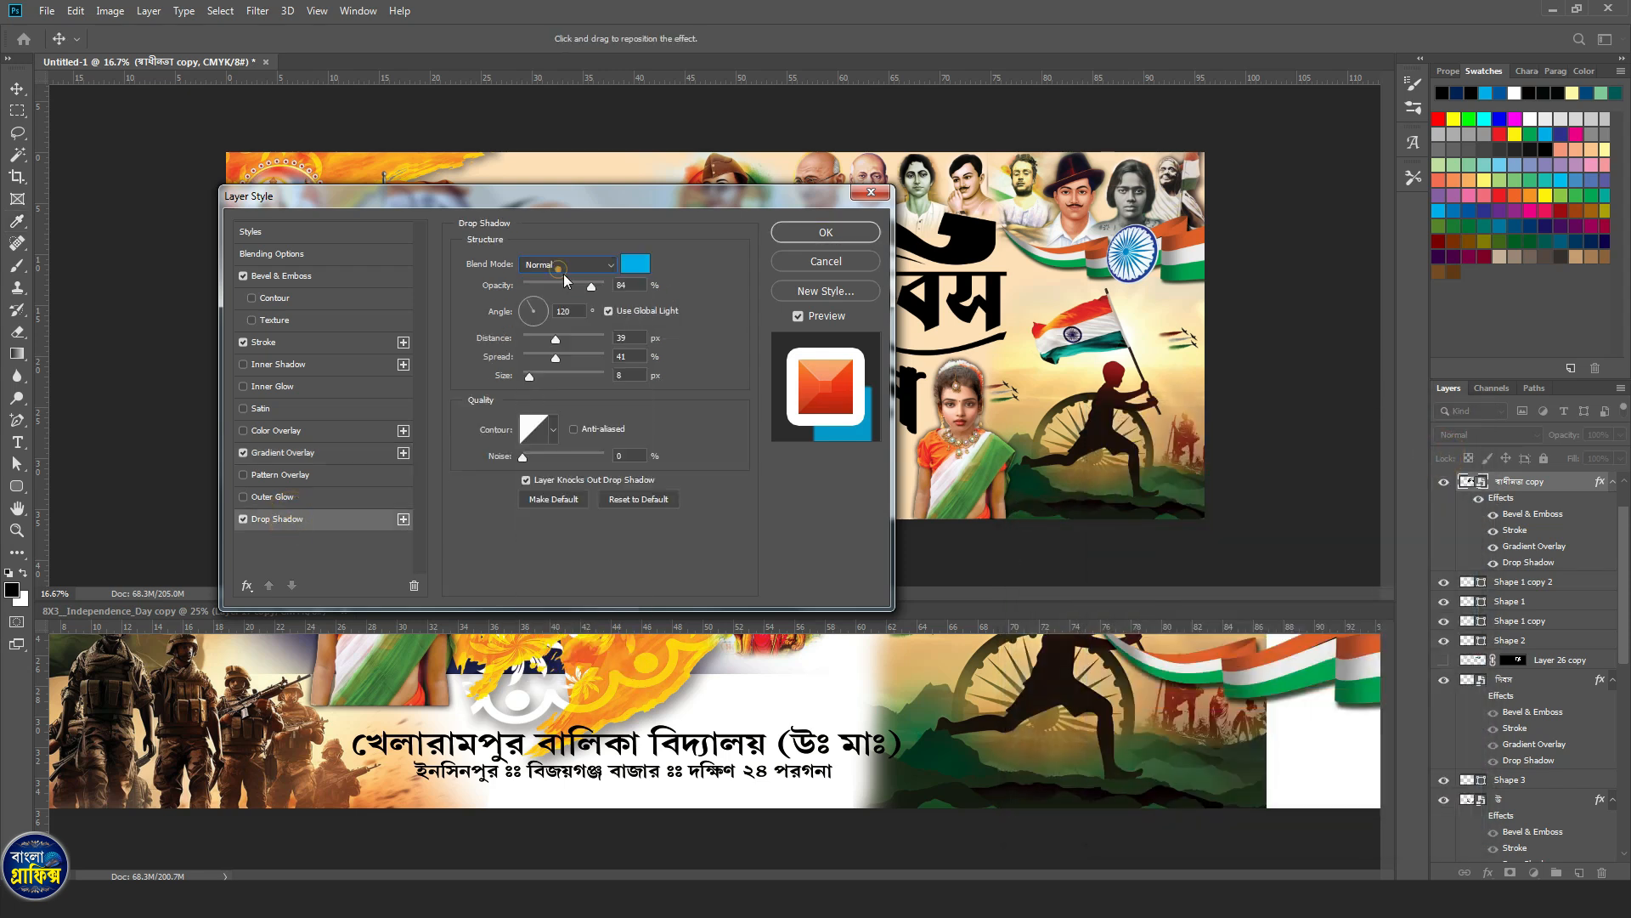
pyautogui.click(629, 284)
pyautogui.click(264, 341)
pyautogui.click(629, 260)
pyautogui.click(493, 384)
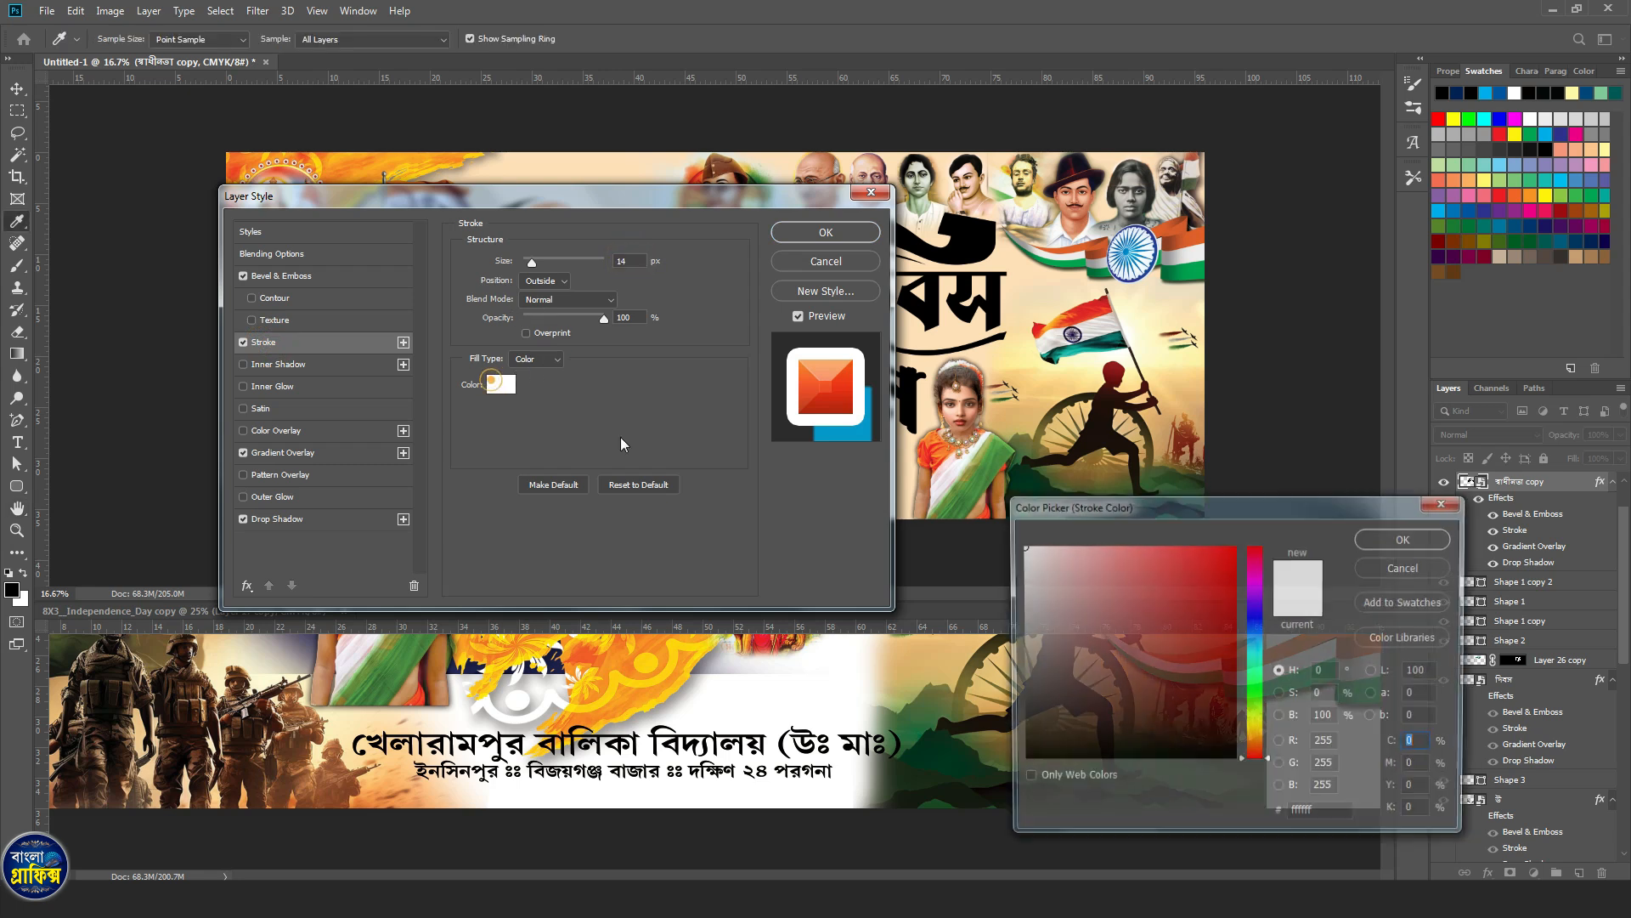
pyautogui.click(1422, 548)
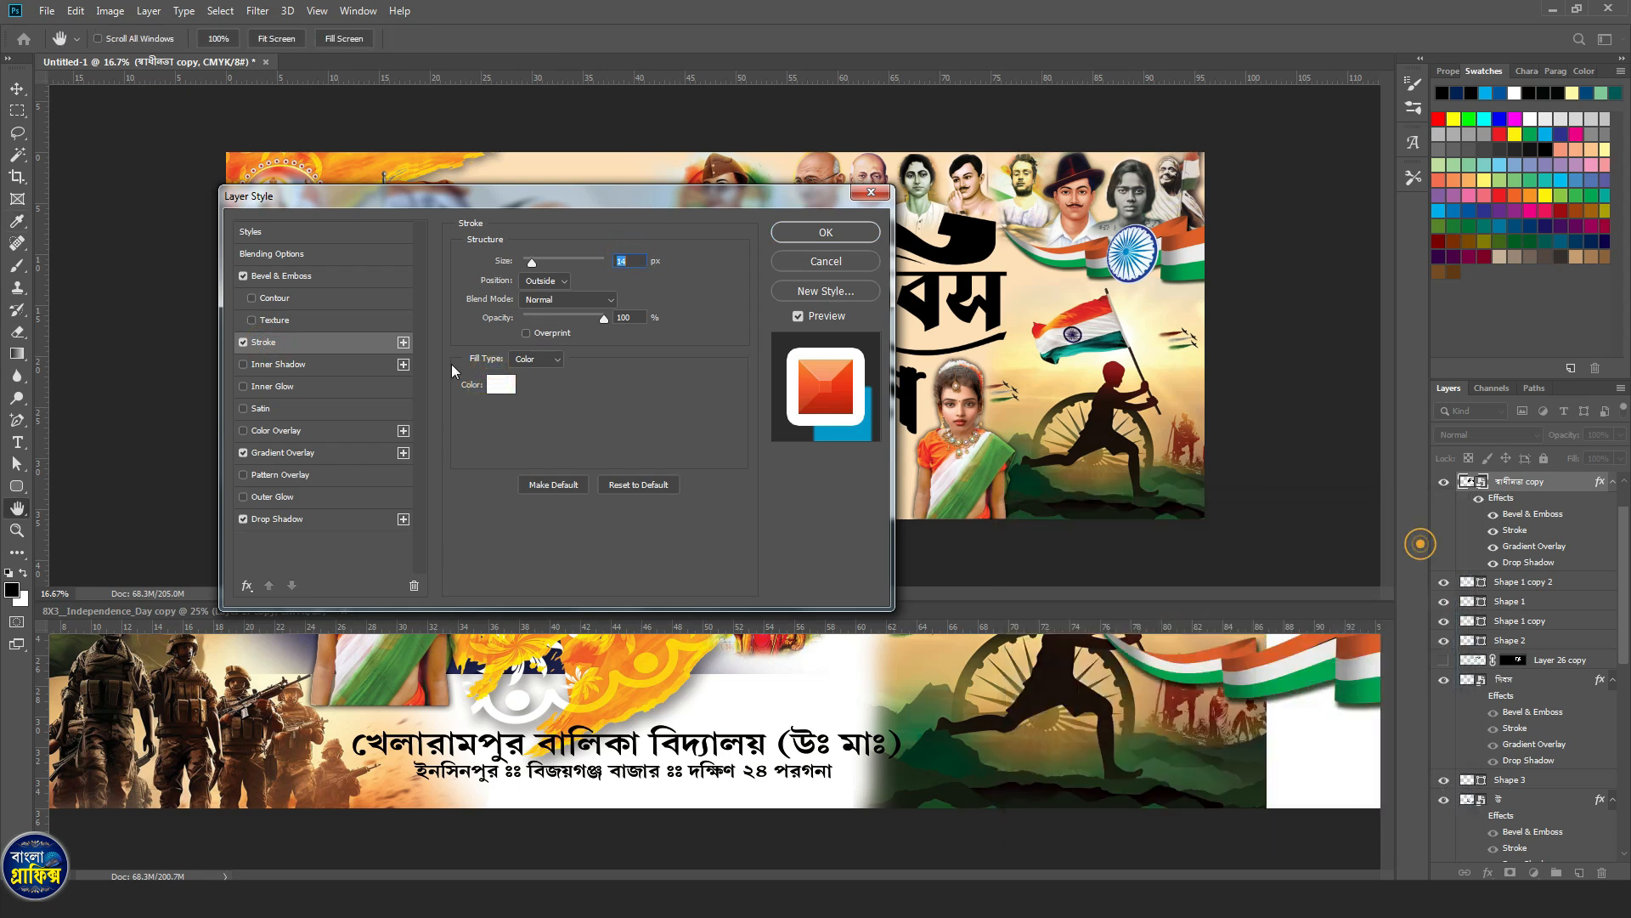
# Review the Bevel & Emboss shadow colour, depth and technique of the স্বাধীনতা lettering and close its layer styles.
pyautogui.click(322, 277)
pyautogui.click(642, 528)
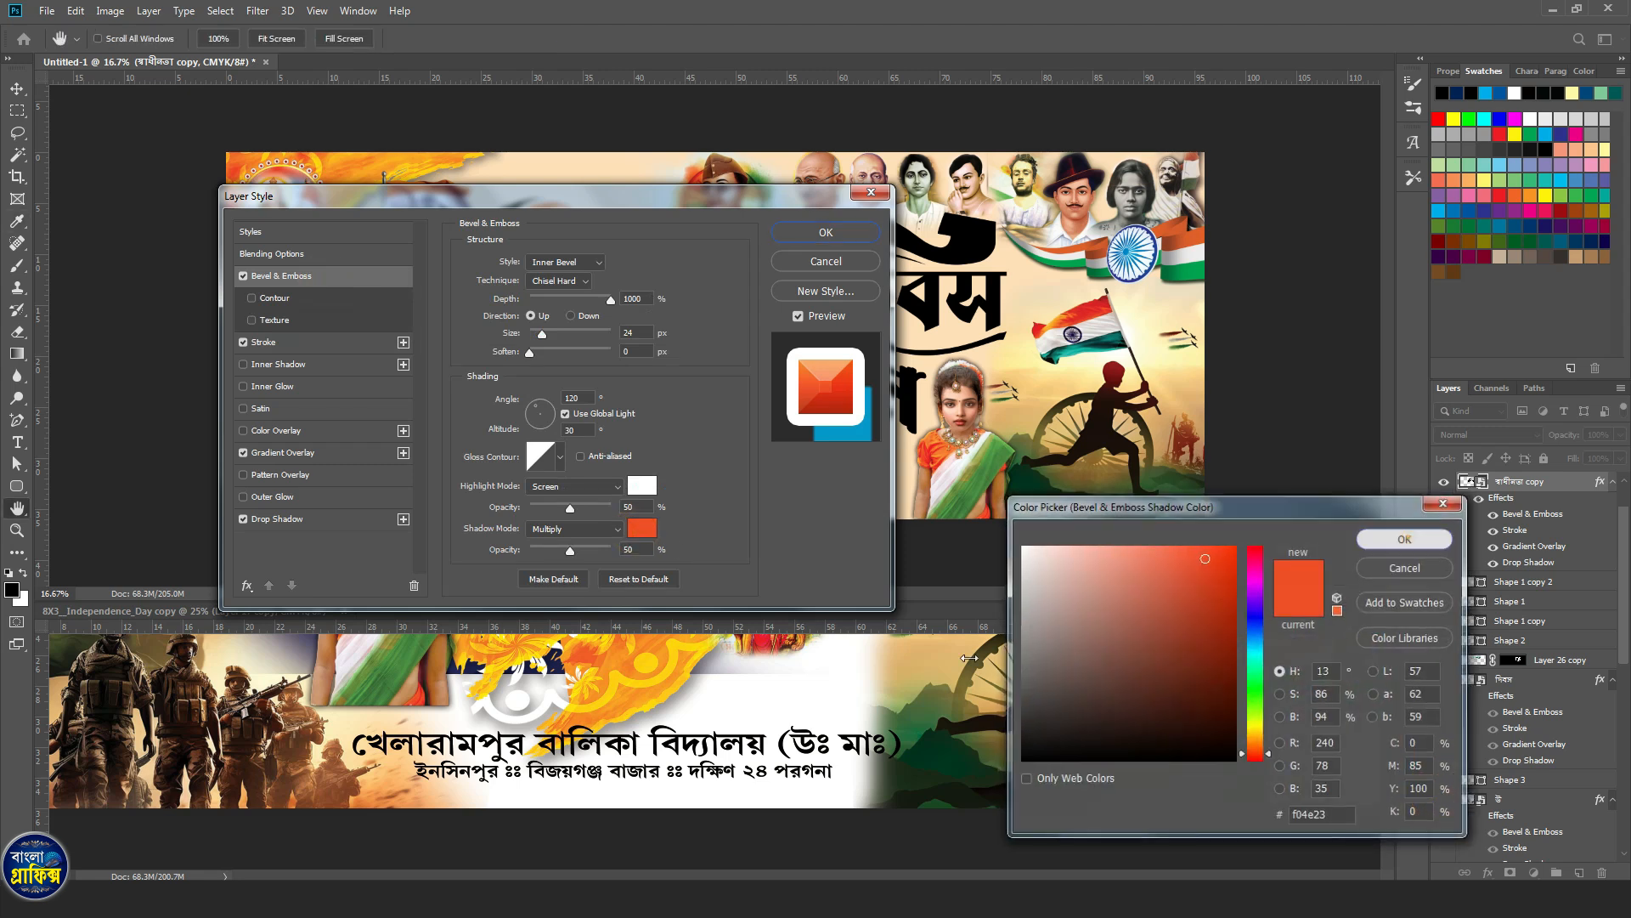
pyautogui.click(1410, 540)
pyautogui.doubleClick(645, 300)
pyautogui.click(545, 280)
pyautogui.click(544, 279)
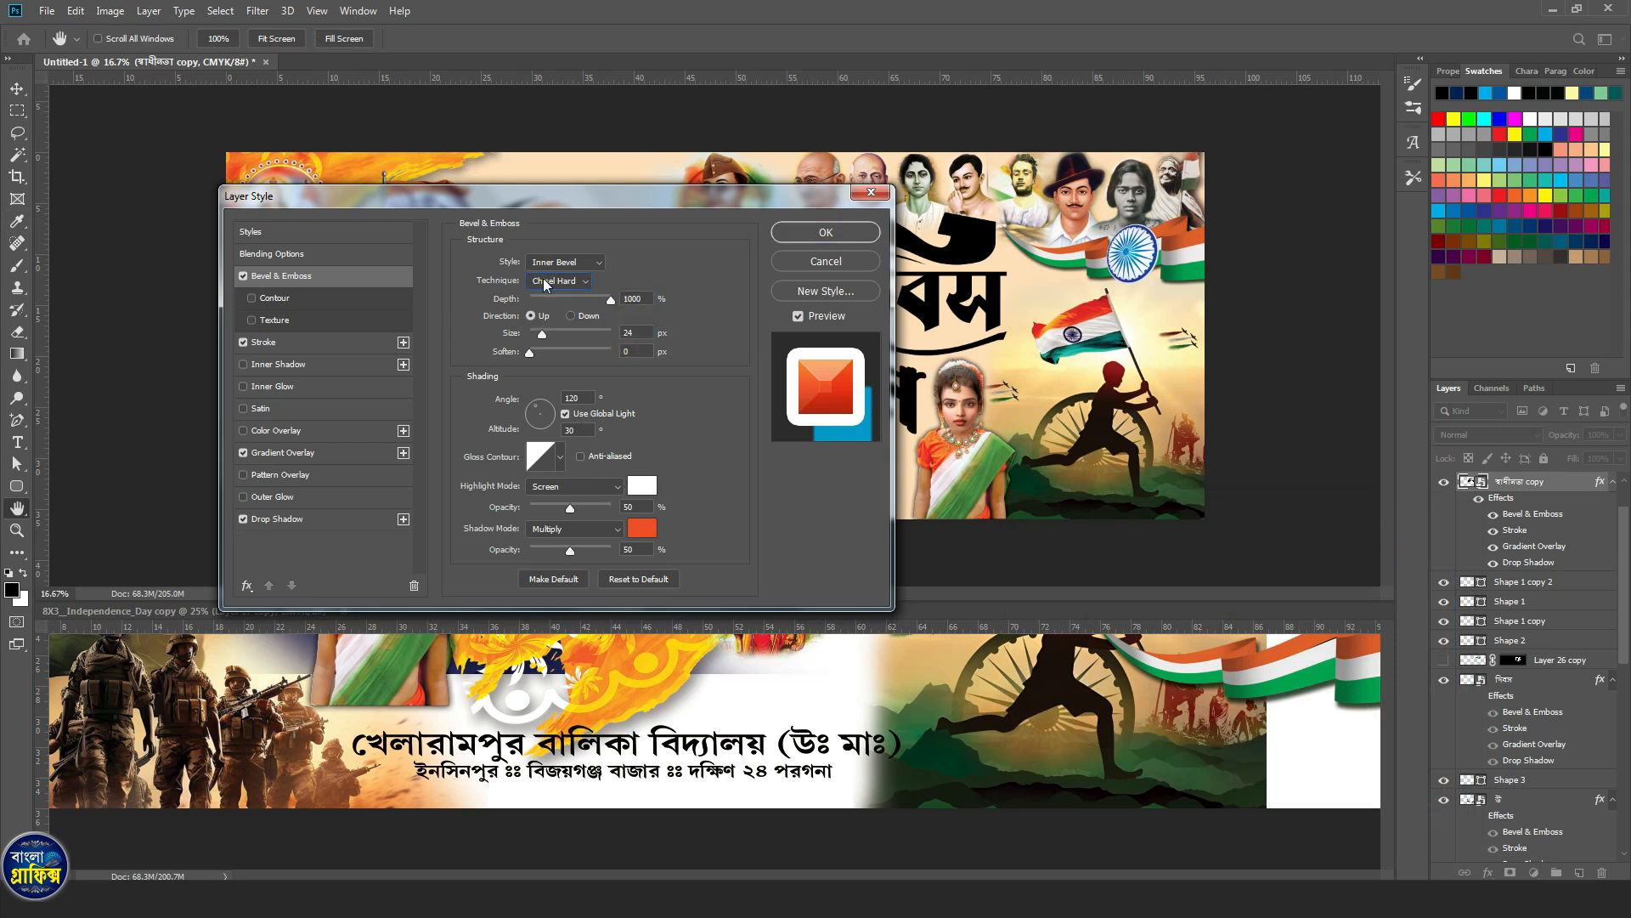
pyautogui.click(824, 233)
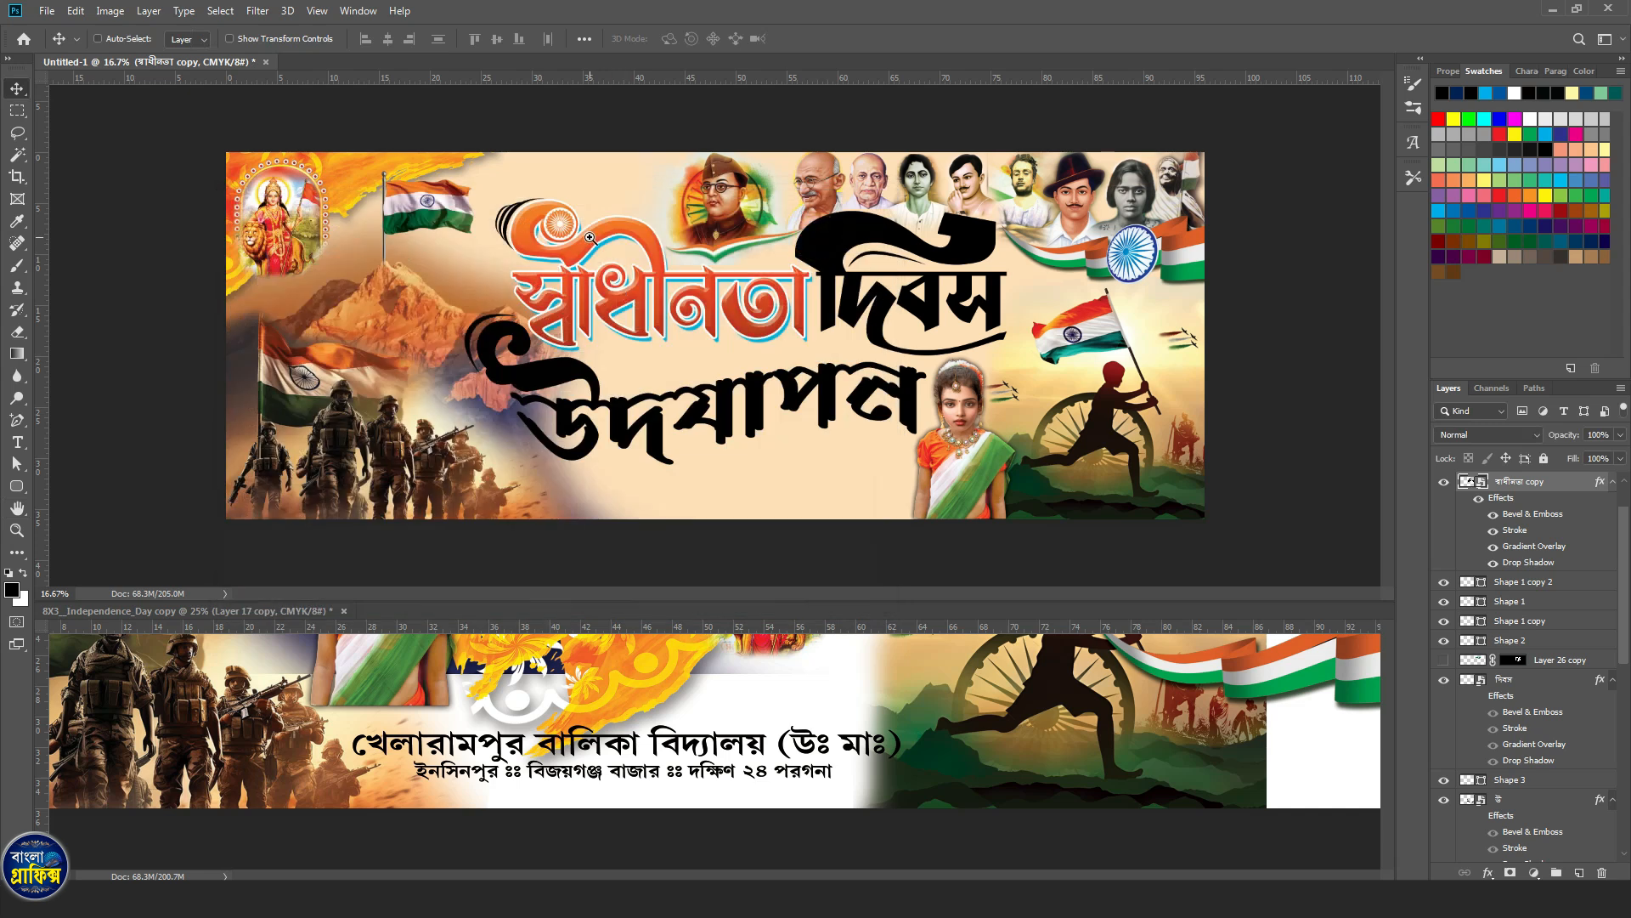
# Inspect the wheel ornament above স্বাধীনতা by toggling visibility and checking its Color Overlay.
pyautogui.scroll(2, 616, 338)
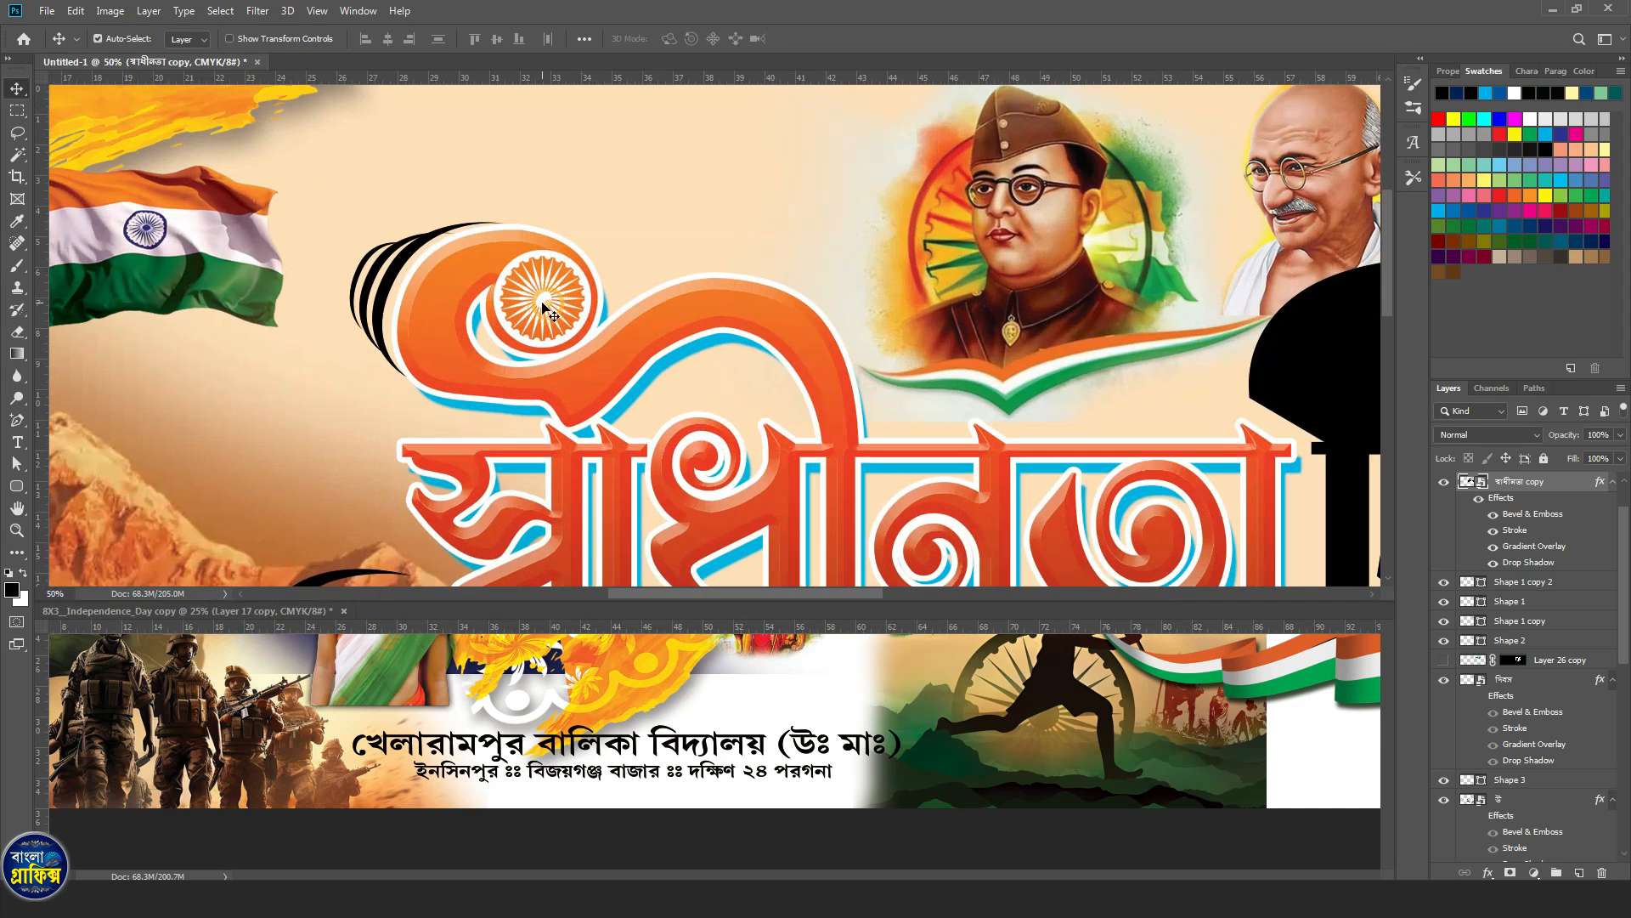
pyautogui.click(1443, 481)
pyautogui.click(1444, 482)
pyautogui.doubleClick(1527, 514)
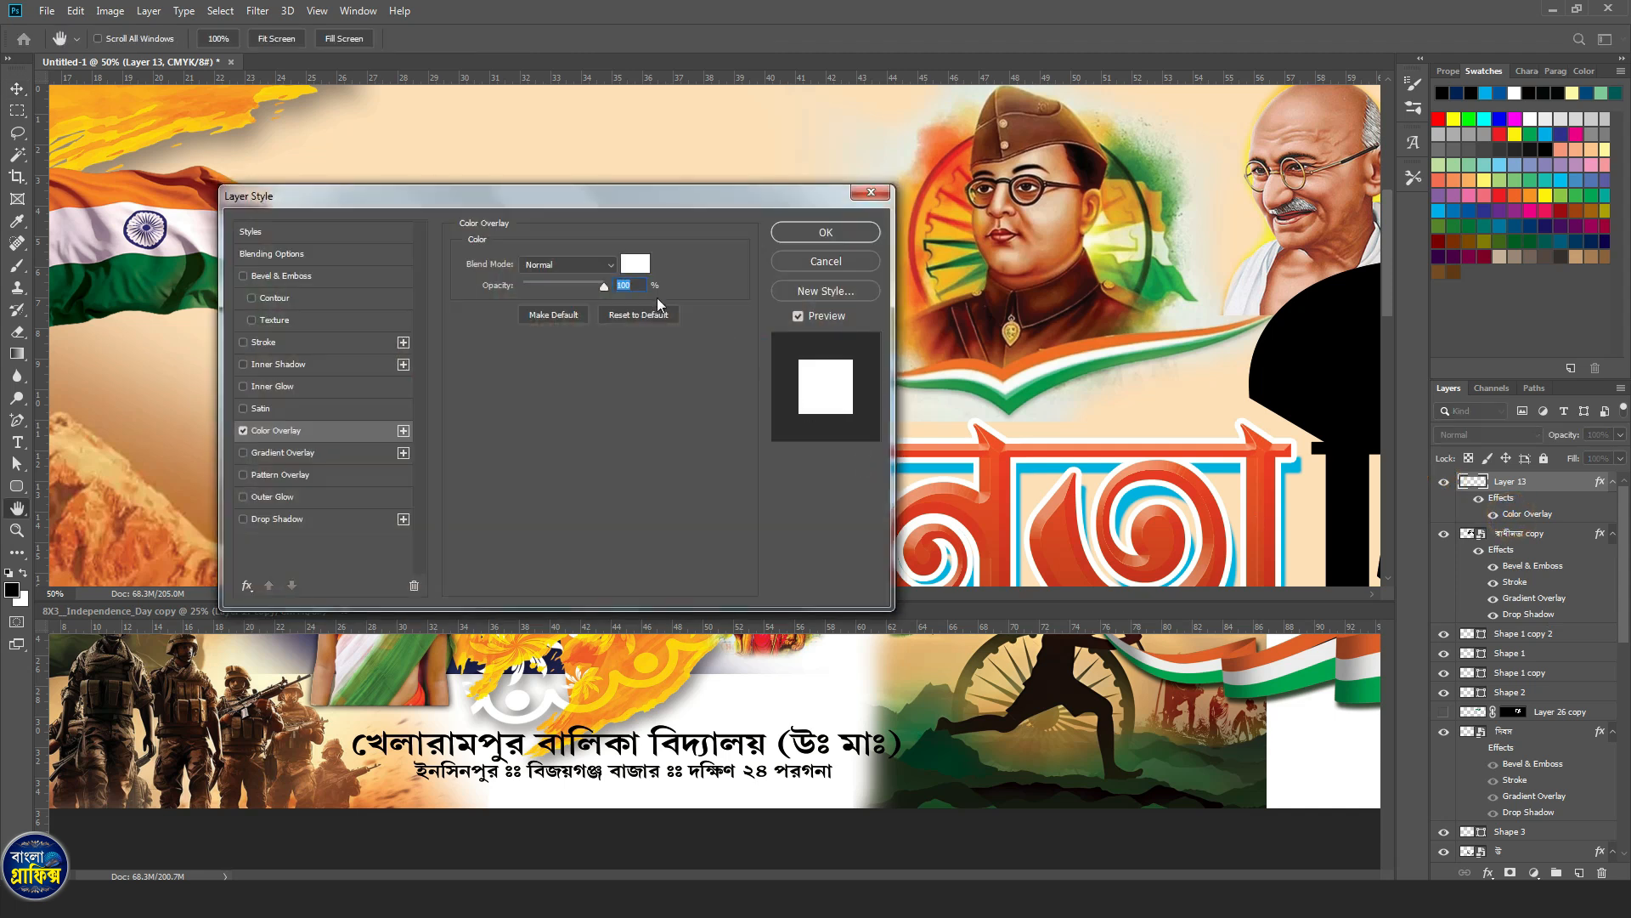
pyautogui.click(812, 241)
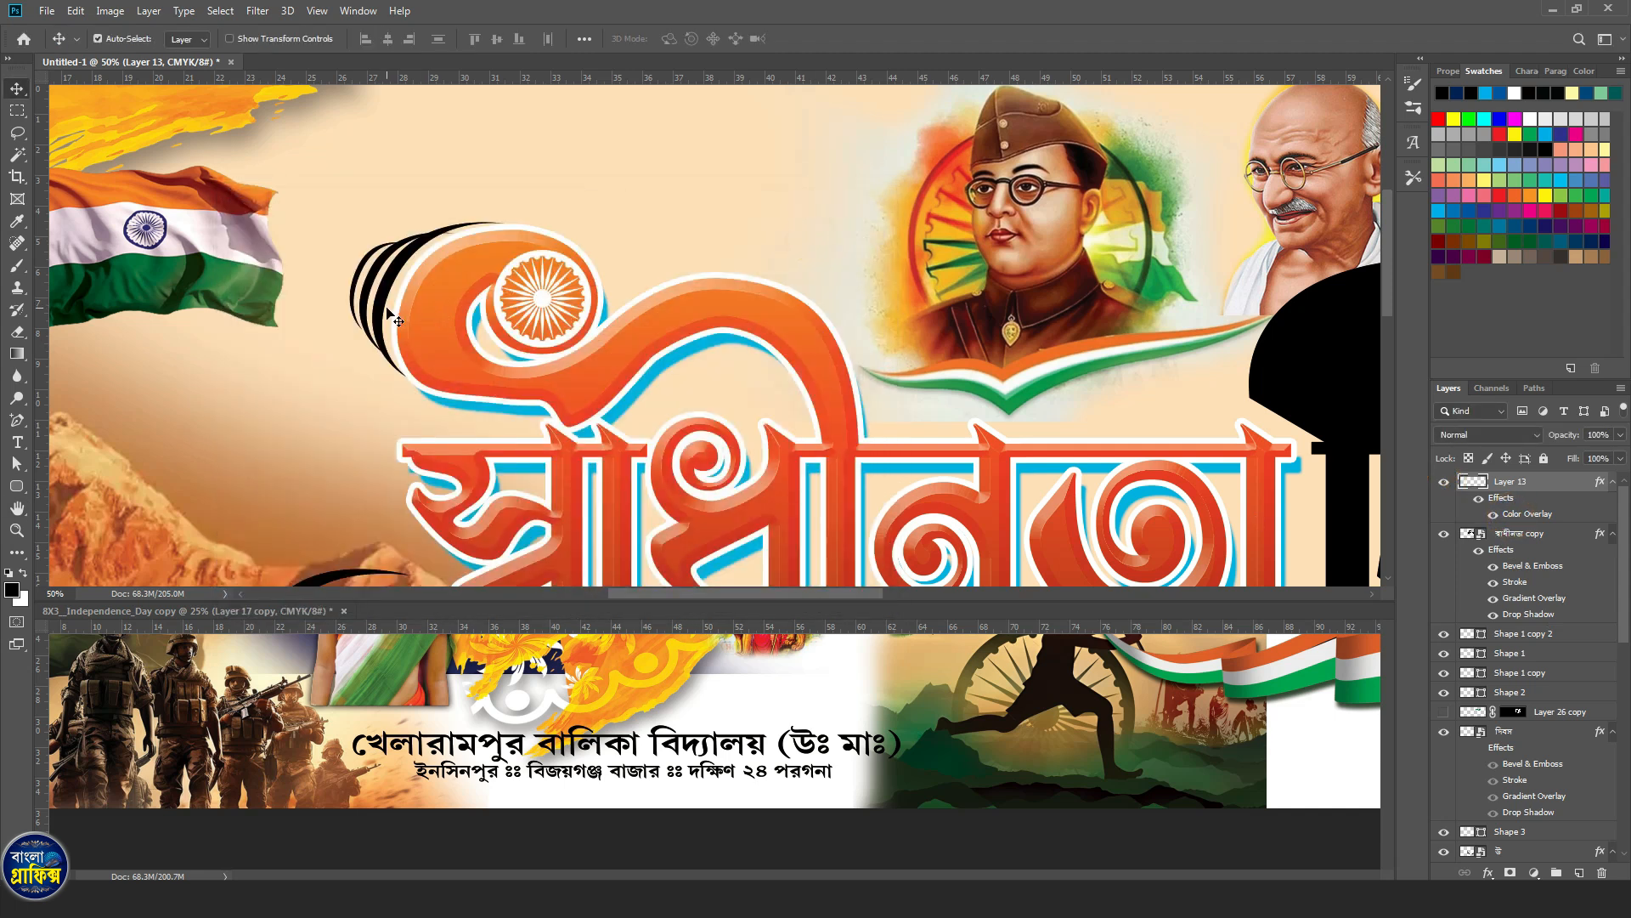
# Fill the innermost black stripe beside the curl of স্বাধীনতা with dark brown 7b2e00.
pyautogui.click(394, 318)
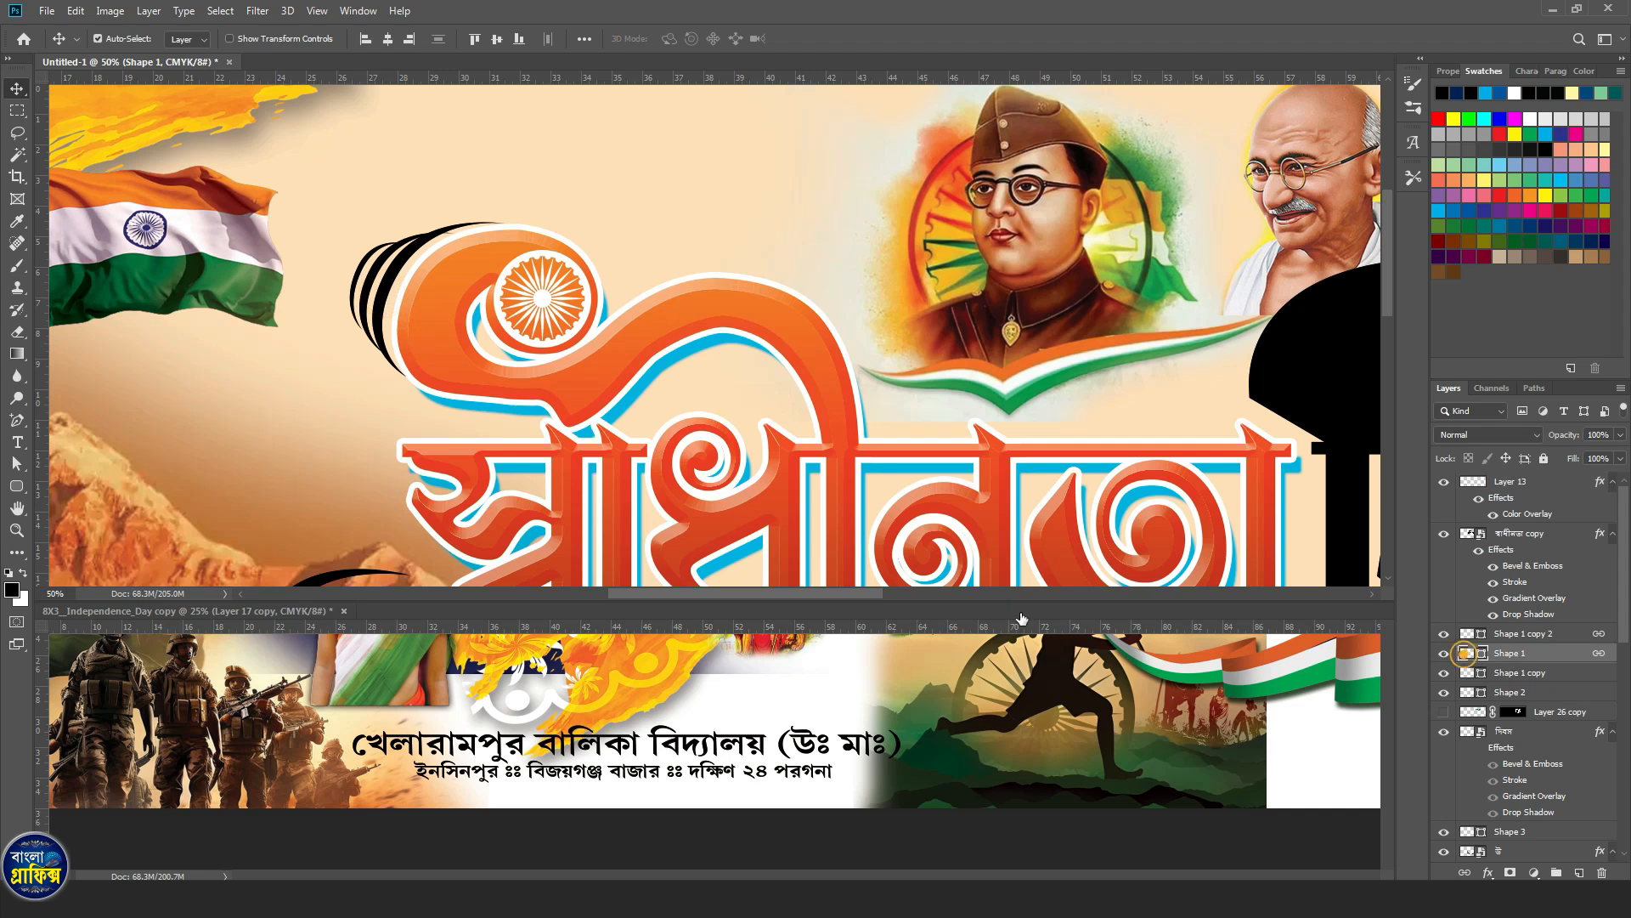
pyautogui.doubleClick(1464, 652)
pyautogui.click(1459, 237)
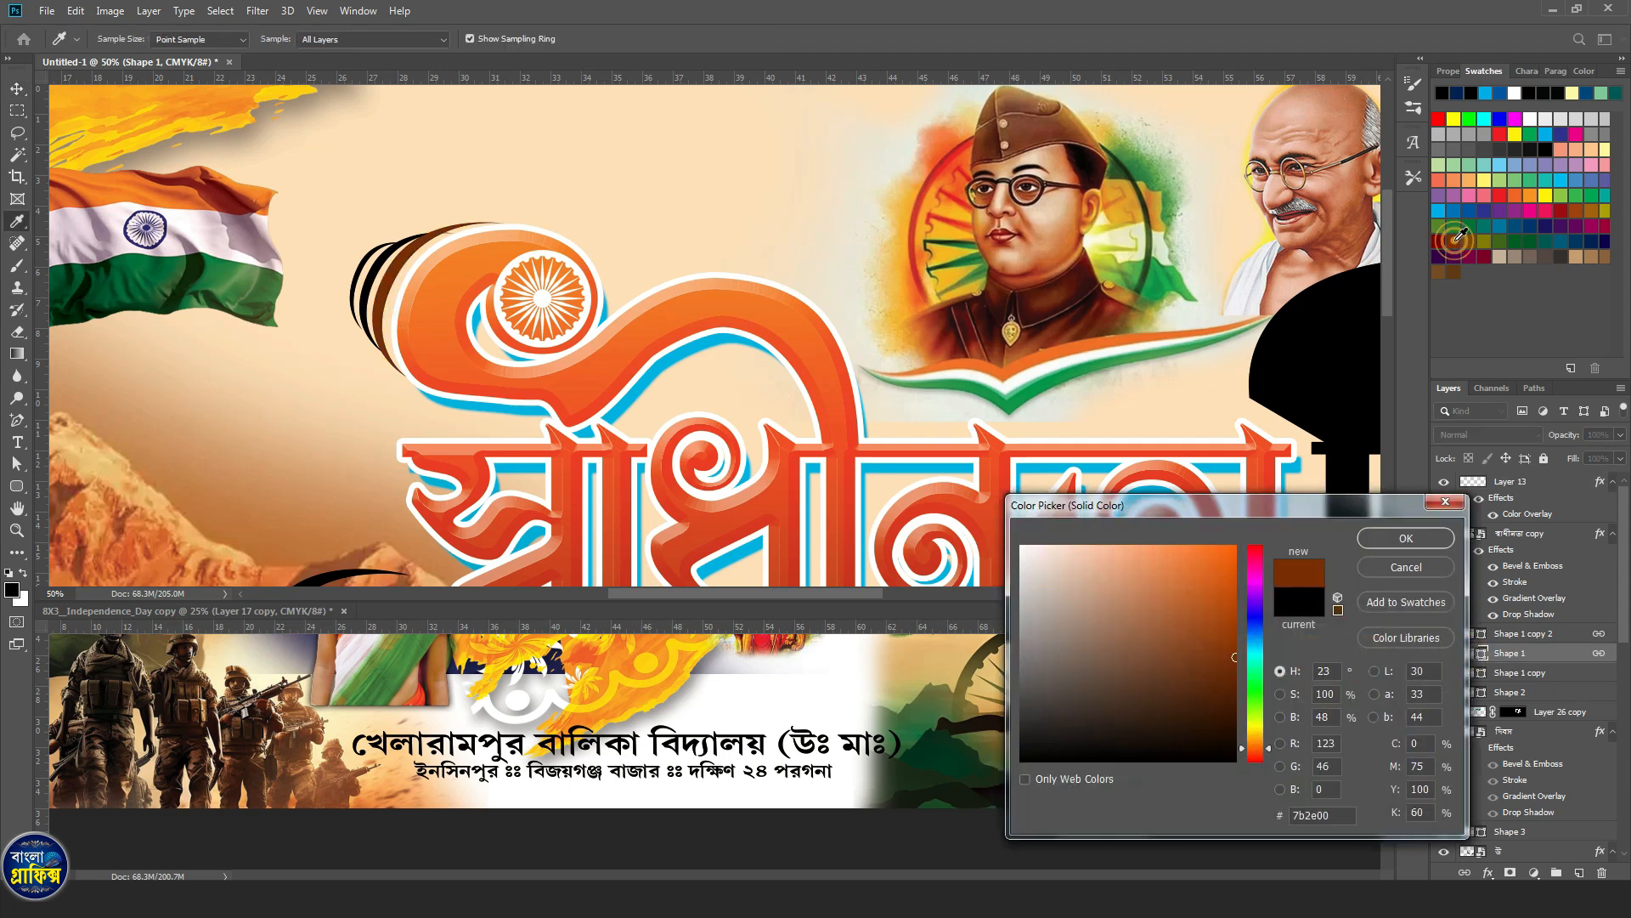
pyautogui.click(1406, 537)
pyautogui.press('v')
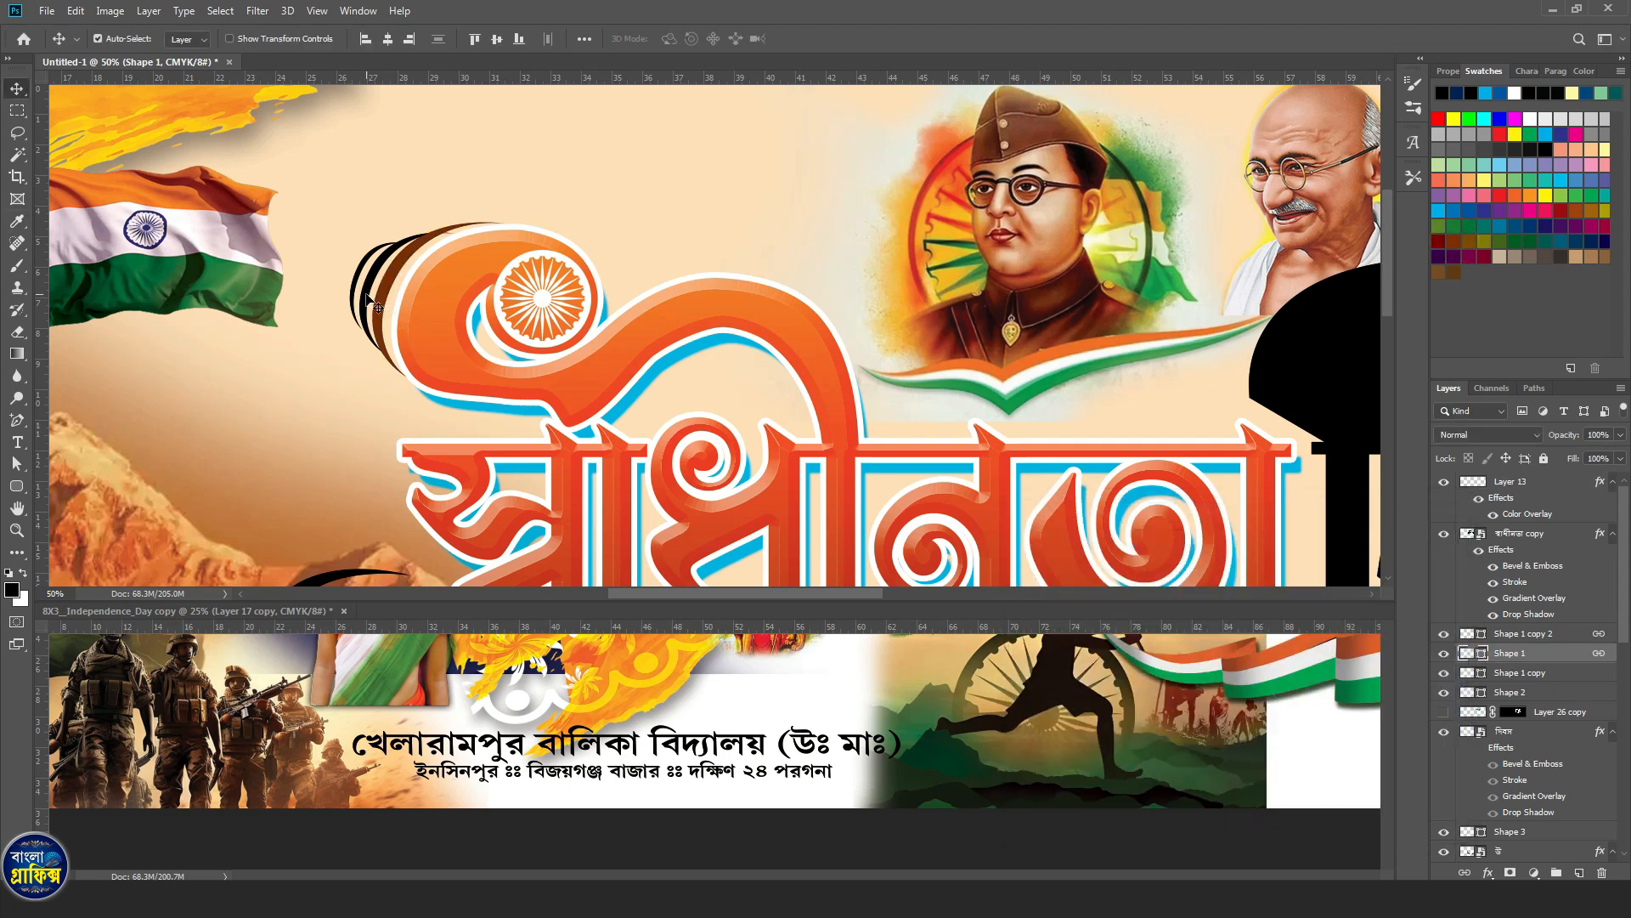
# Recolour the middle black stripe beside the curl of স্বাধীনতা to orange f26522.
pyautogui.click(373, 302)
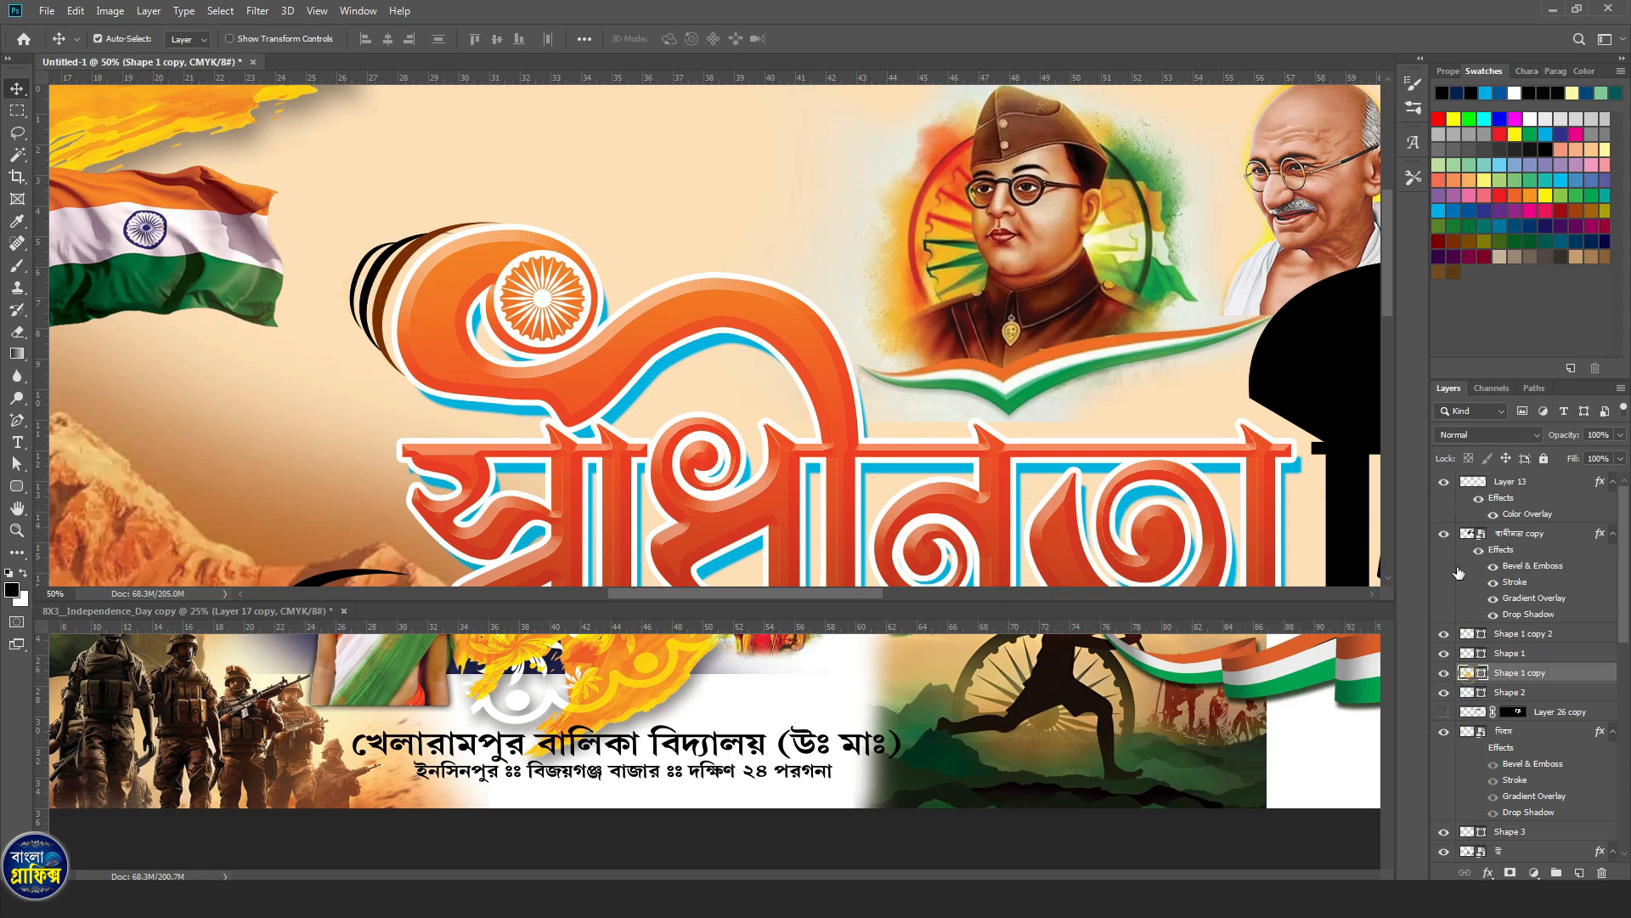
pyautogui.doubleClick(1466, 672)
pyautogui.click(1527, 196)
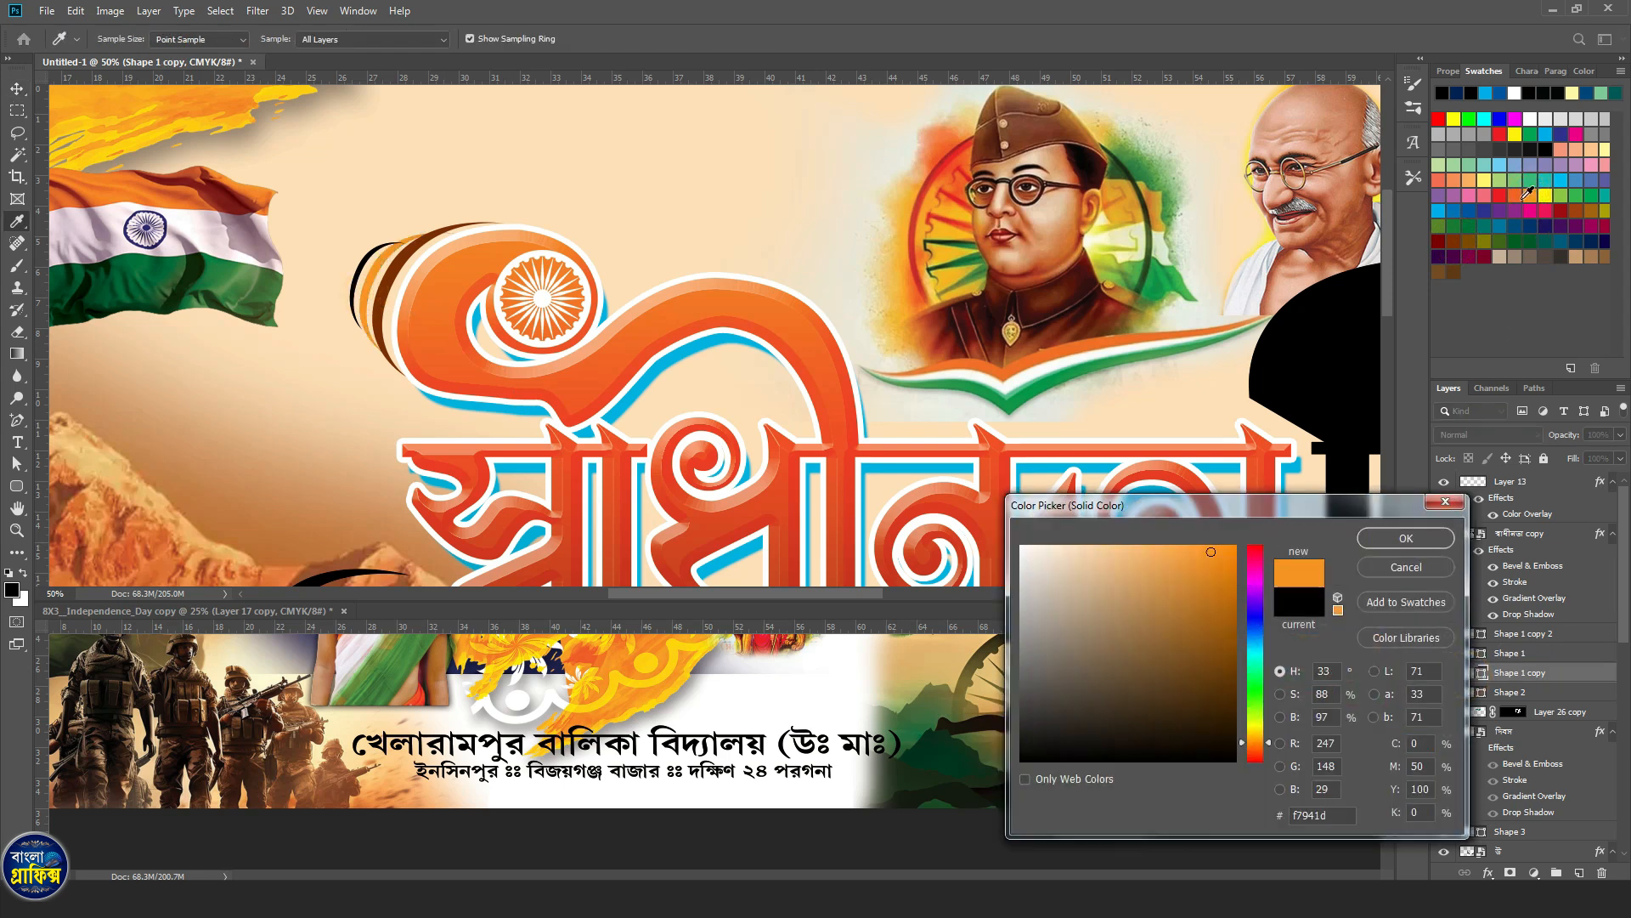
pyautogui.click(1511, 194)
pyautogui.click(1406, 538)
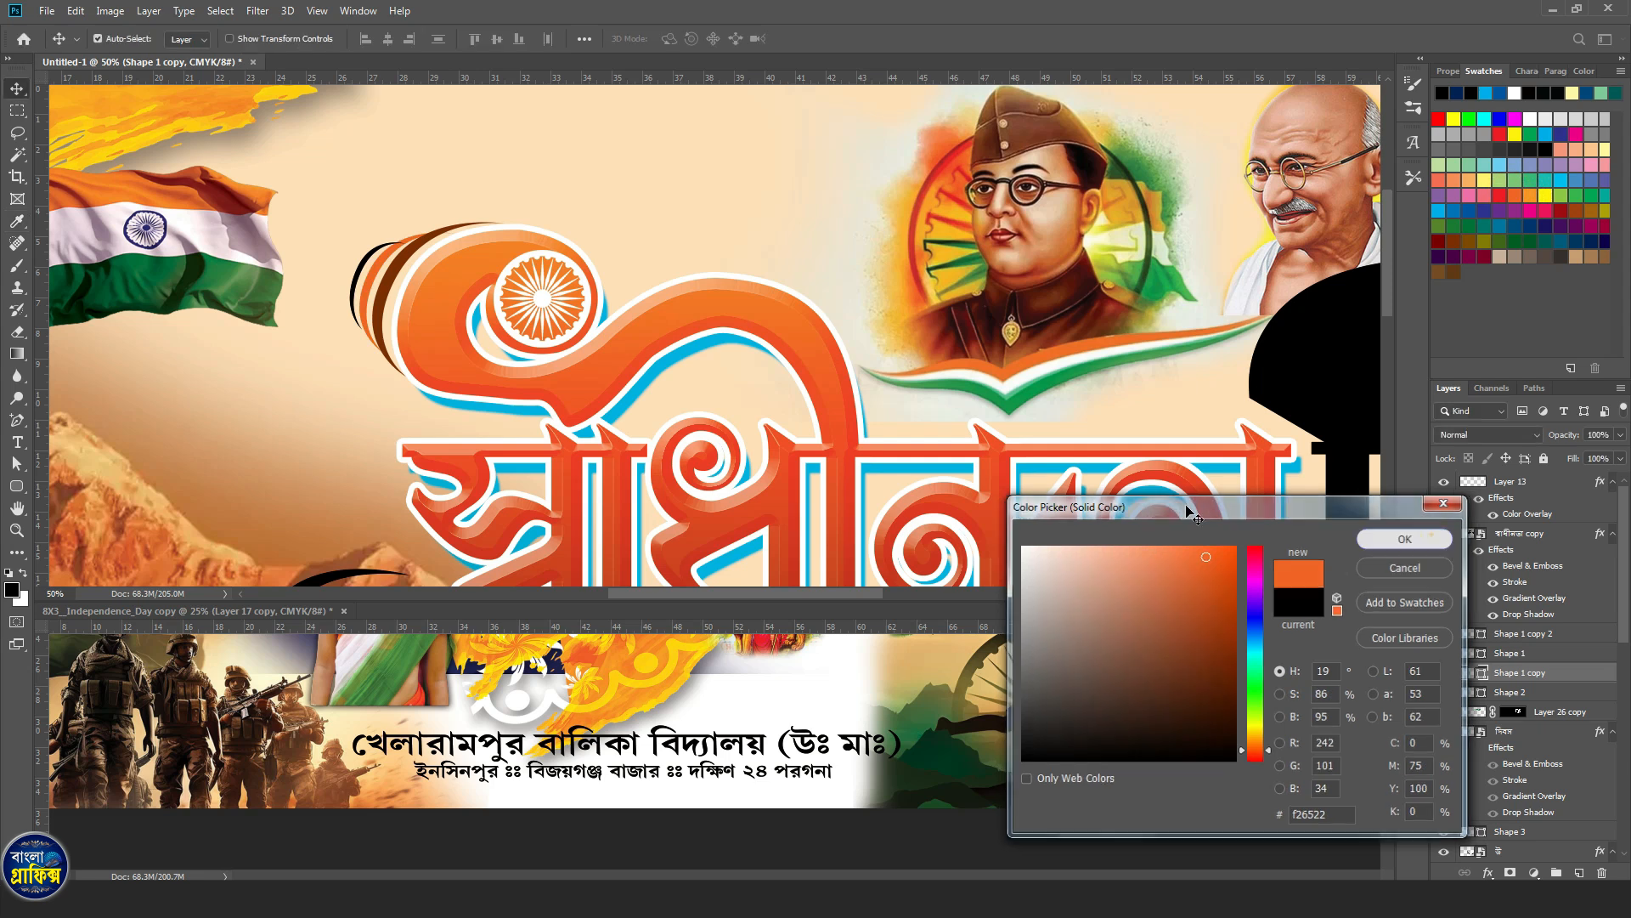
# Recolour the outermost black stripe beside the curl of স্বাধীনতা to light salmon f69679.
pyautogui.click(364, 270)
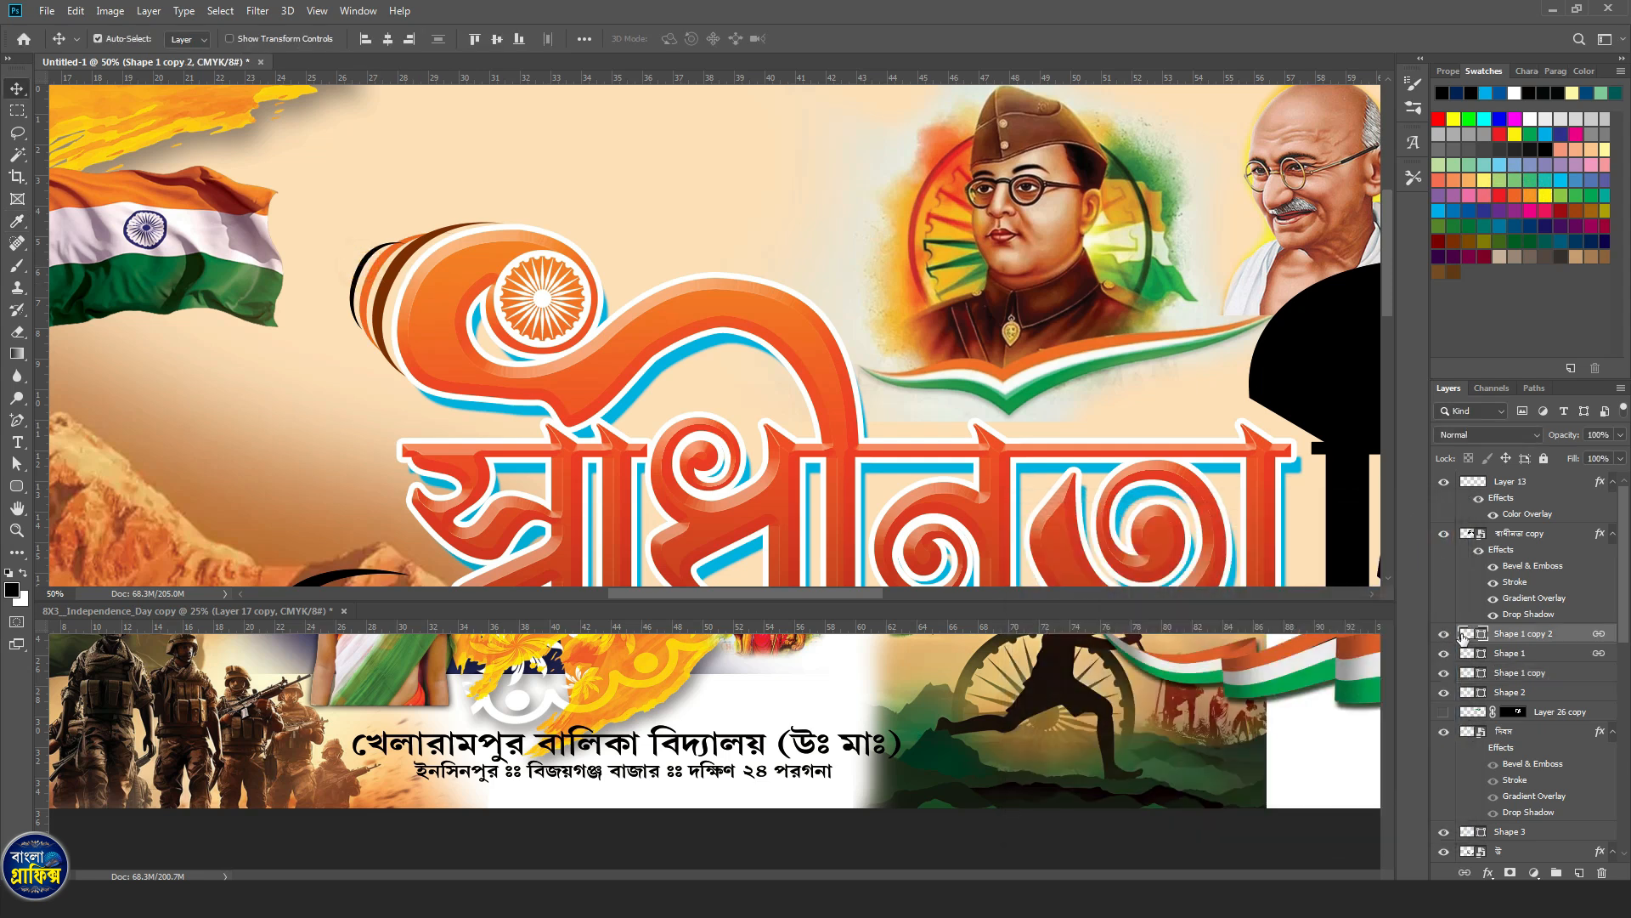
pyautogui.doubleClick(1465, 633)
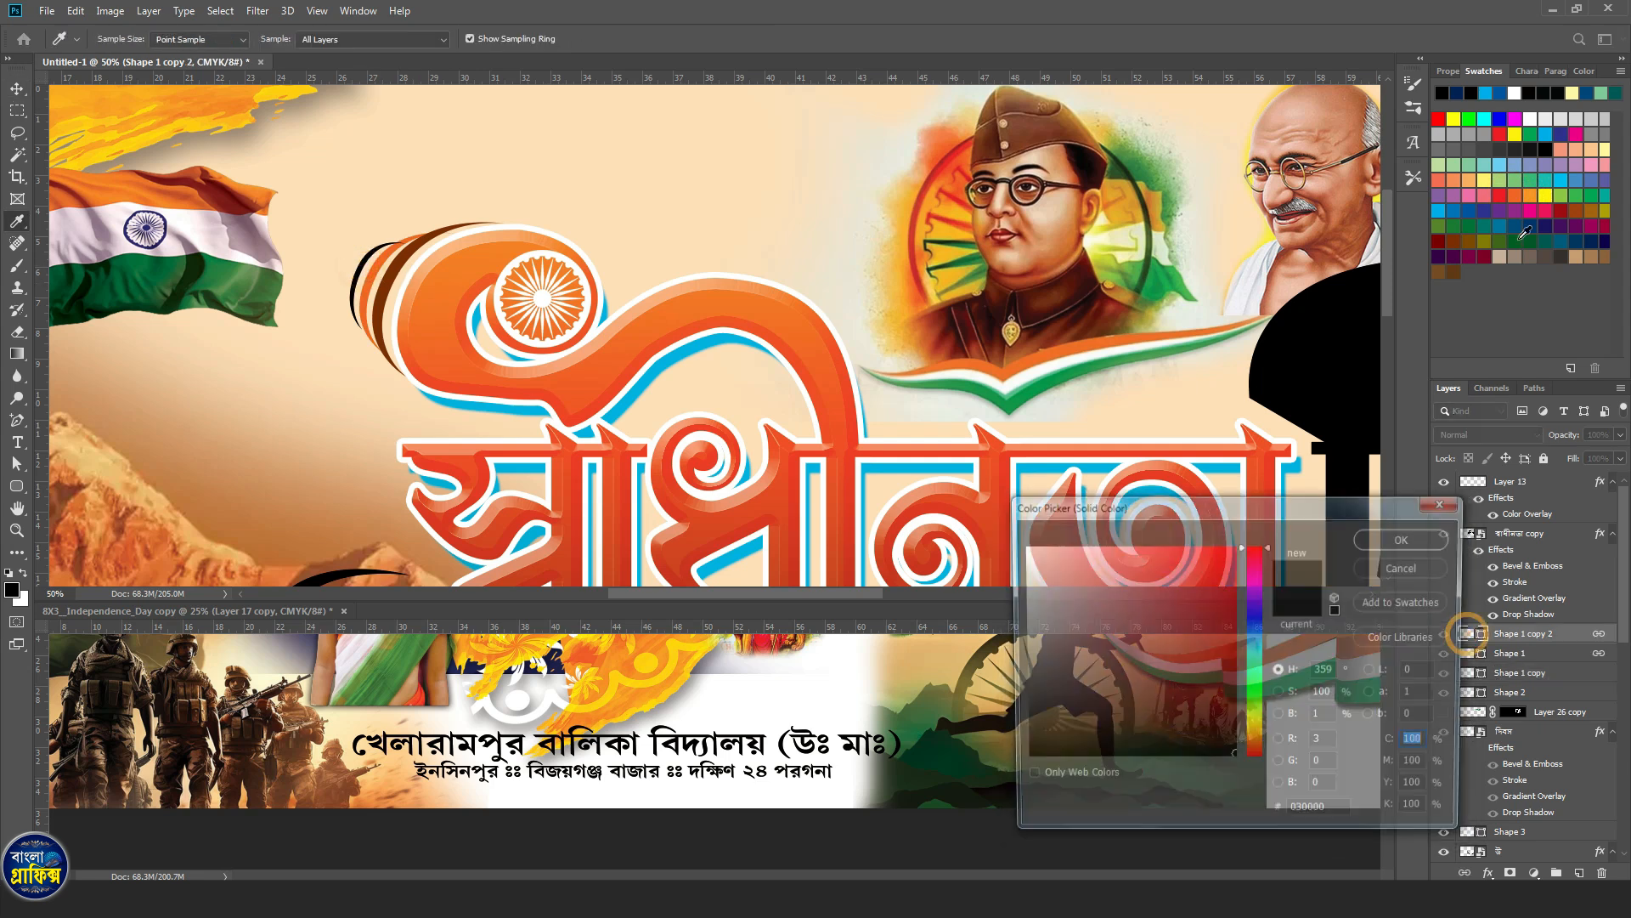
pyautogui.click(1557, 150)
pyautogui.click(1408, 536)
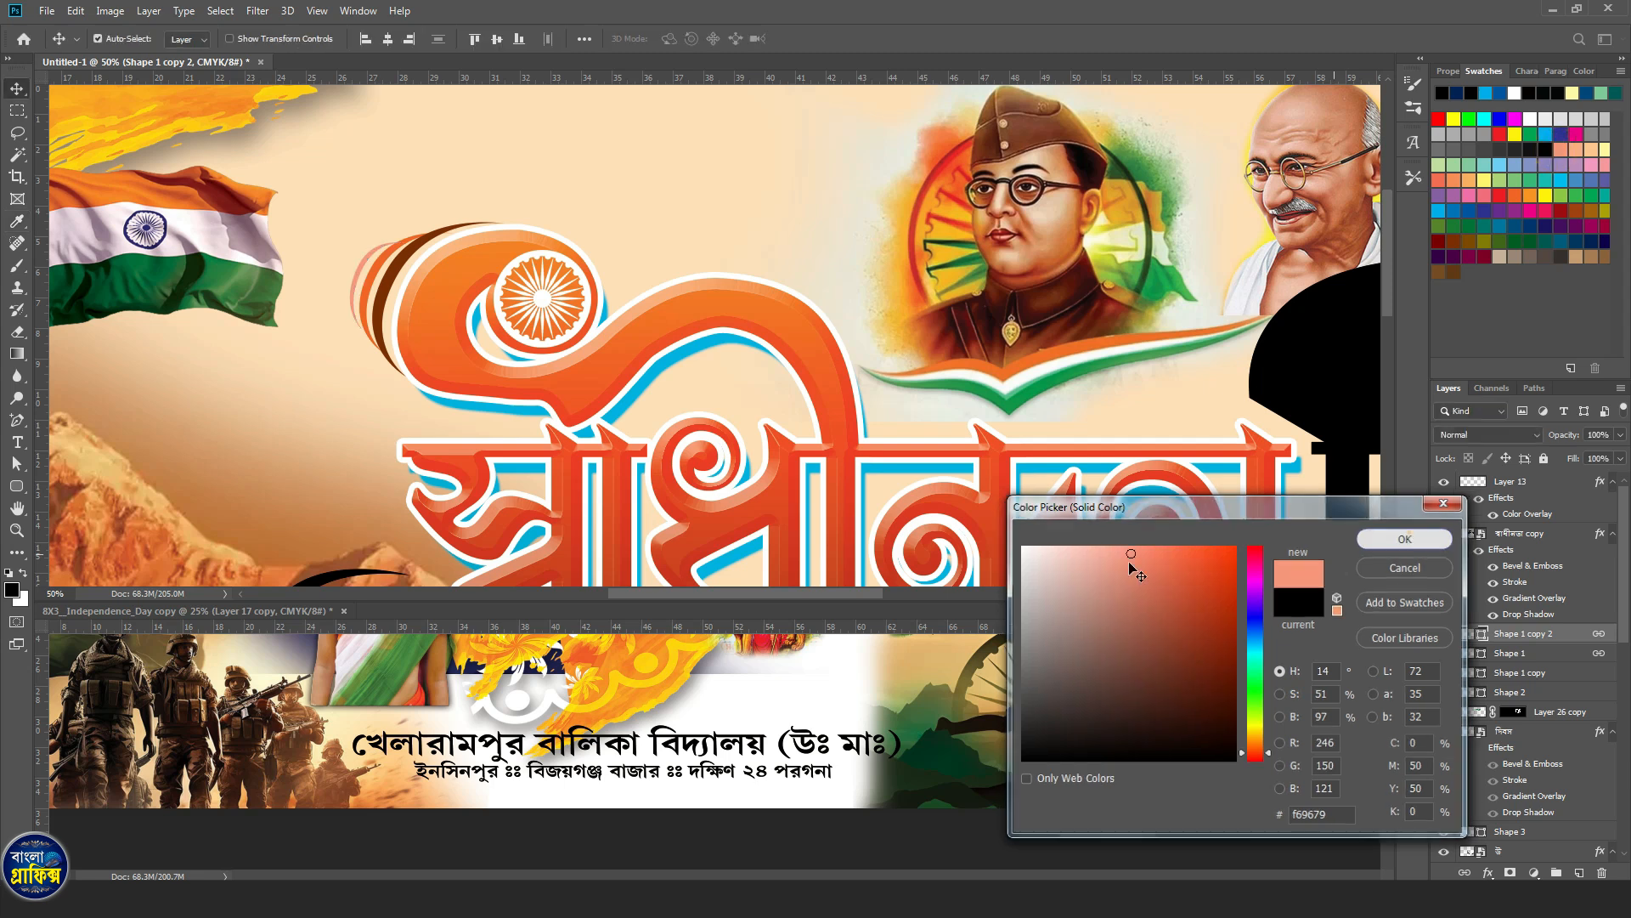
# Lighten the brown innermost stripe beside the curl of স্বাধীনতা by setting its K value to 30%.
pyautogui.hotkey('ctrl', '-')
pyautogui.hotkey('ctrl', '-')
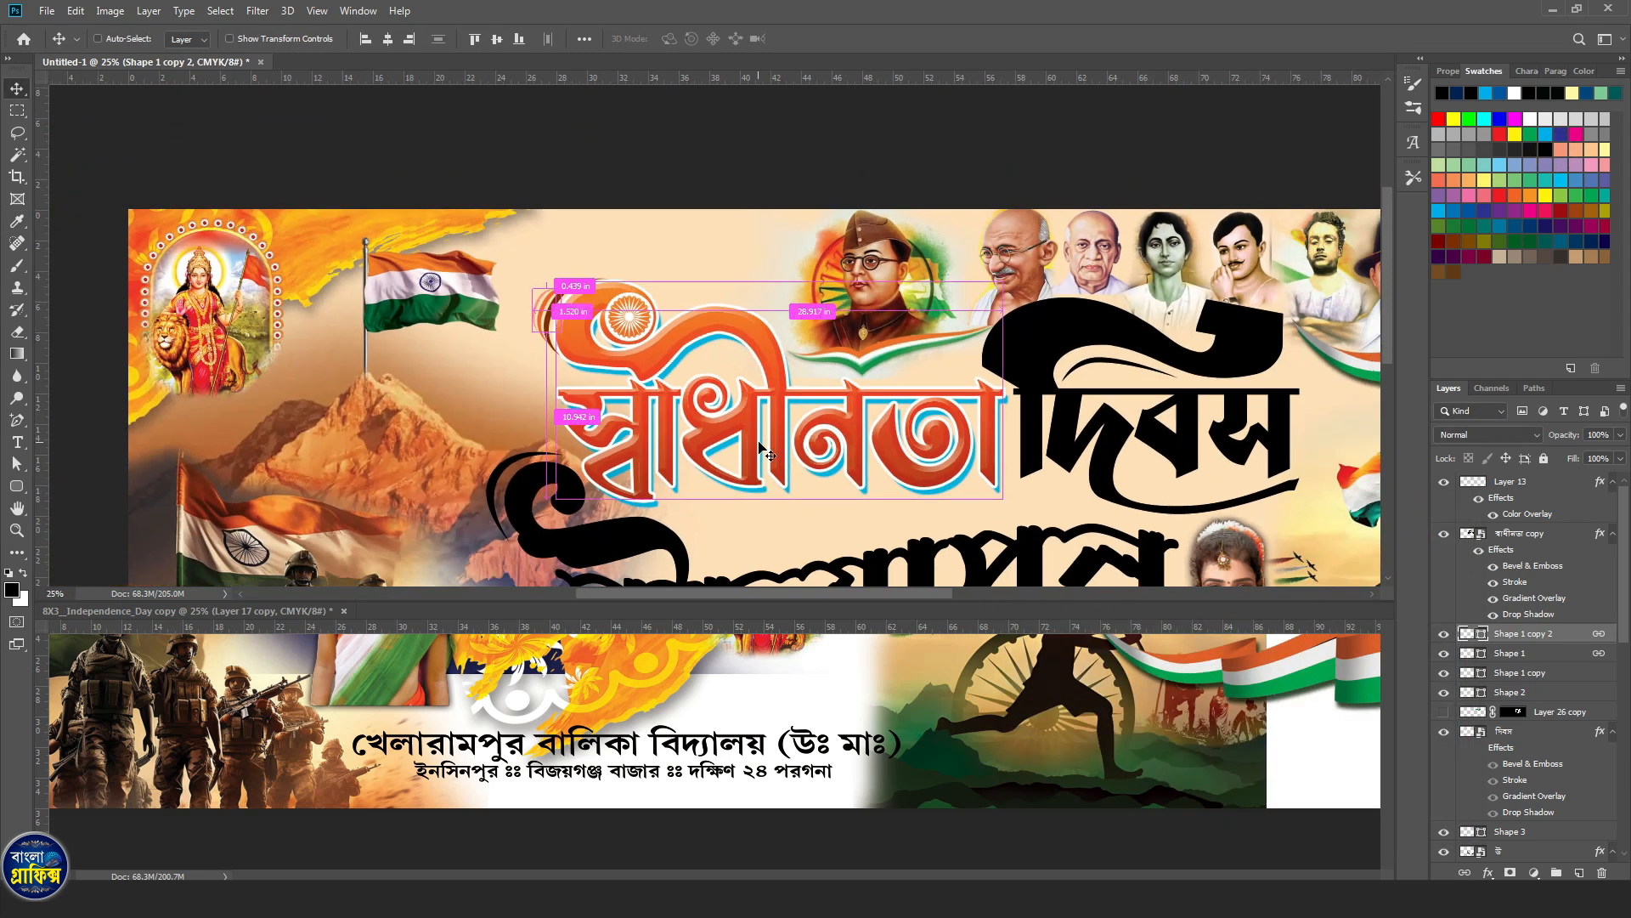
pyautogui.keyDown('ctrl'); pyautogui.click(555, 314); pyautogui.keyUp('ctrl')
pyautogui.keyDown('ctrl'); pyautogui.click(555, 315); pyautogui.keyUp('ctrl')
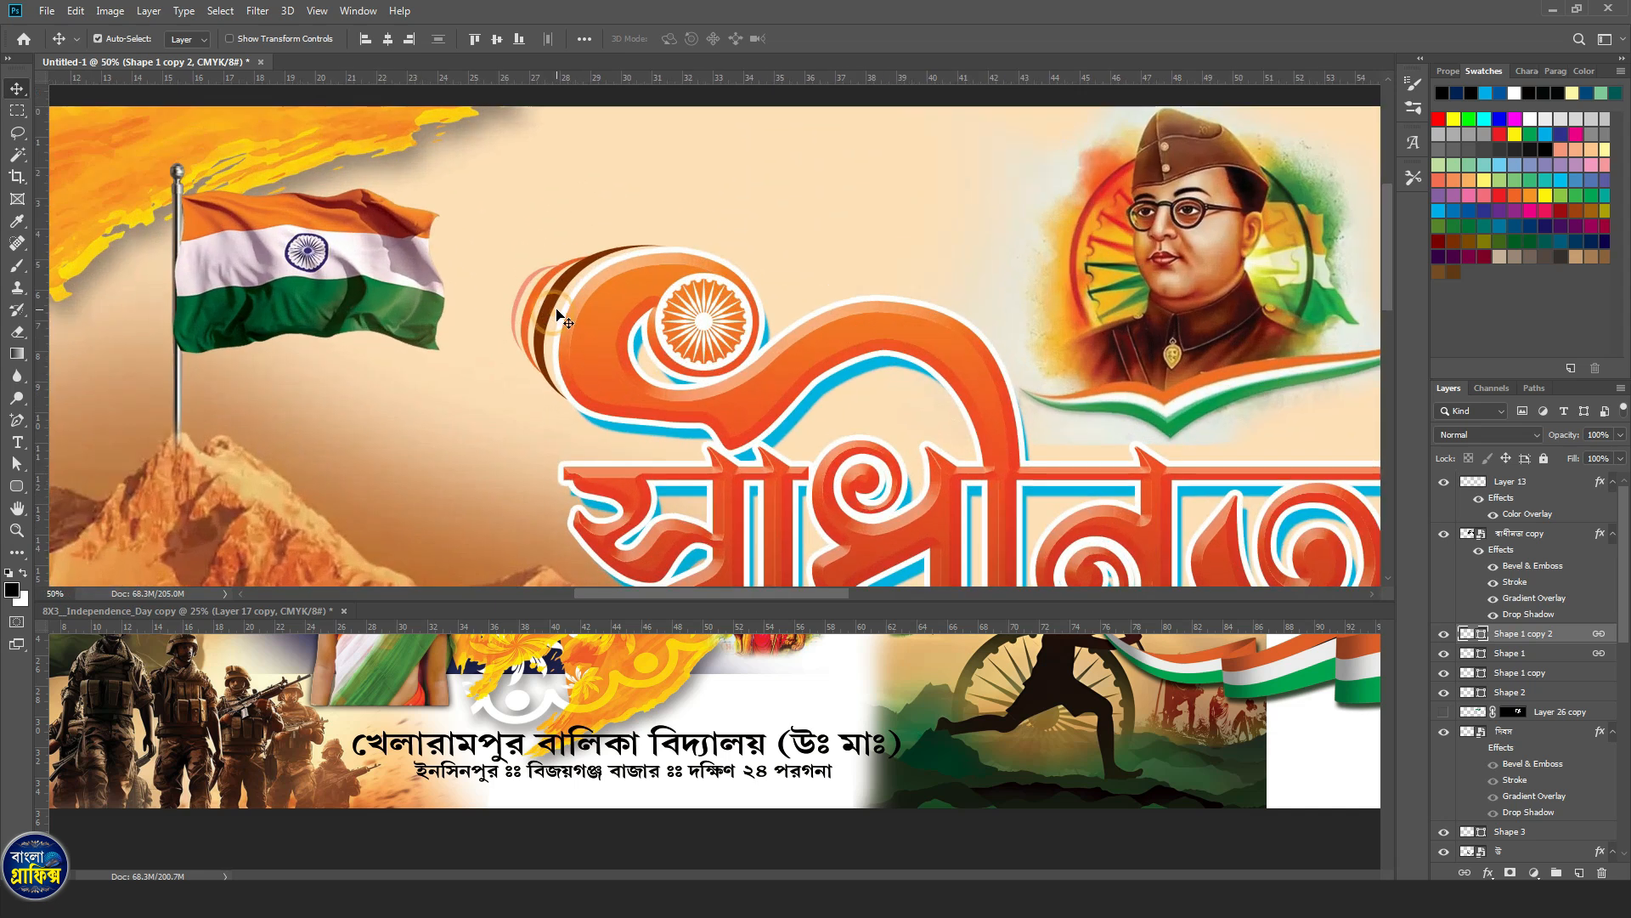
pyautogui.click(551, 303)
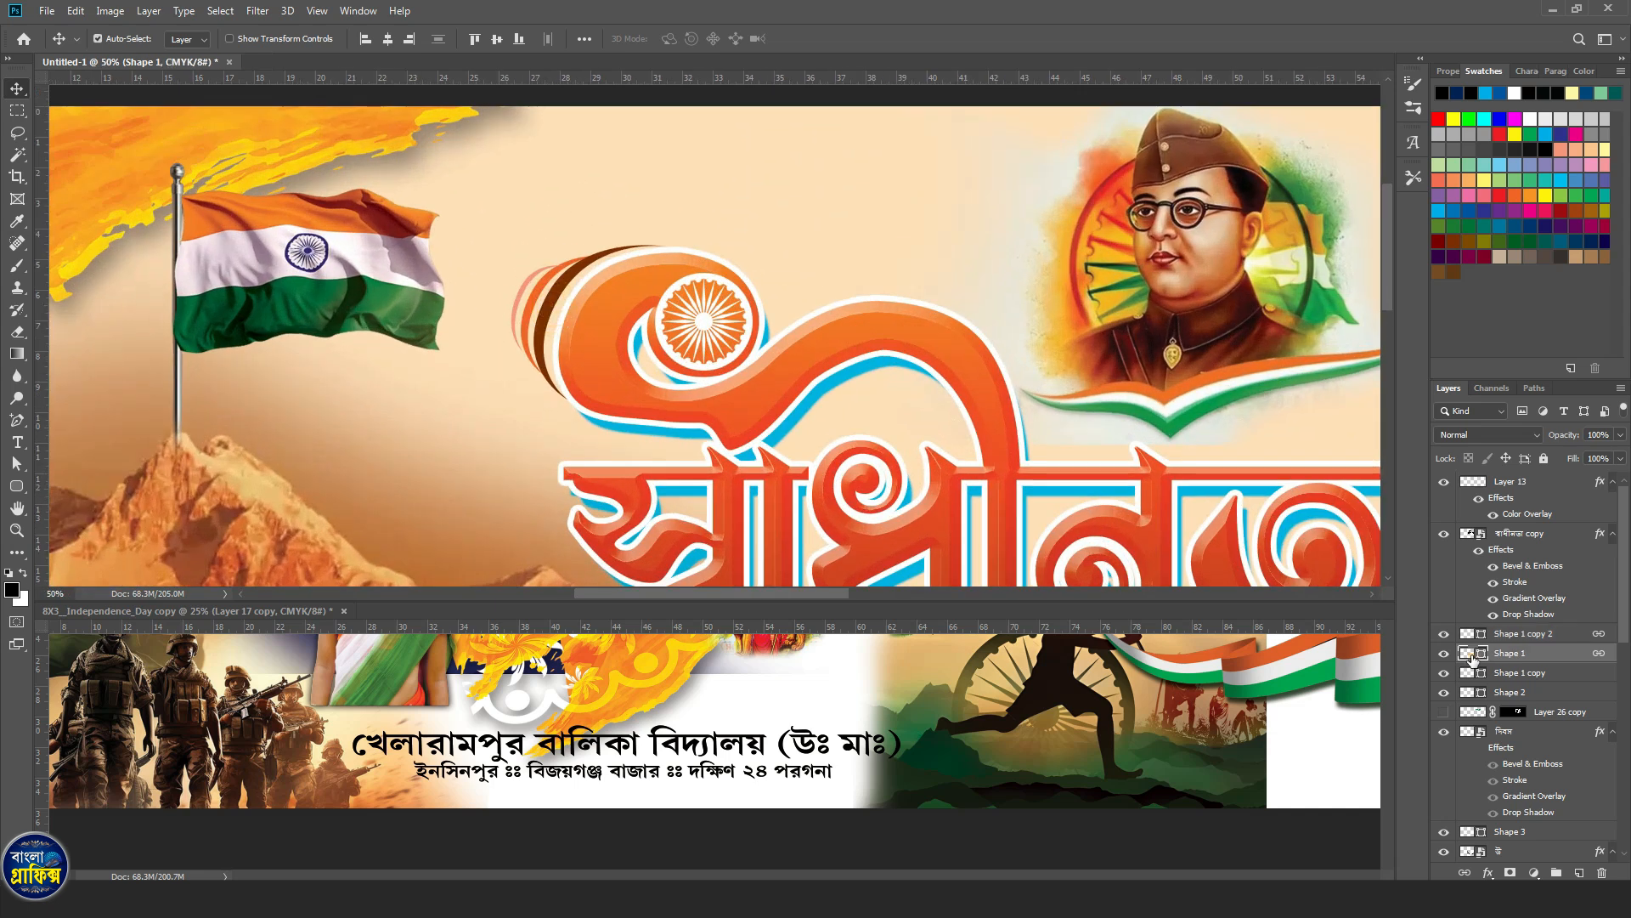
pyautogui.doubleClick(1481, 653)
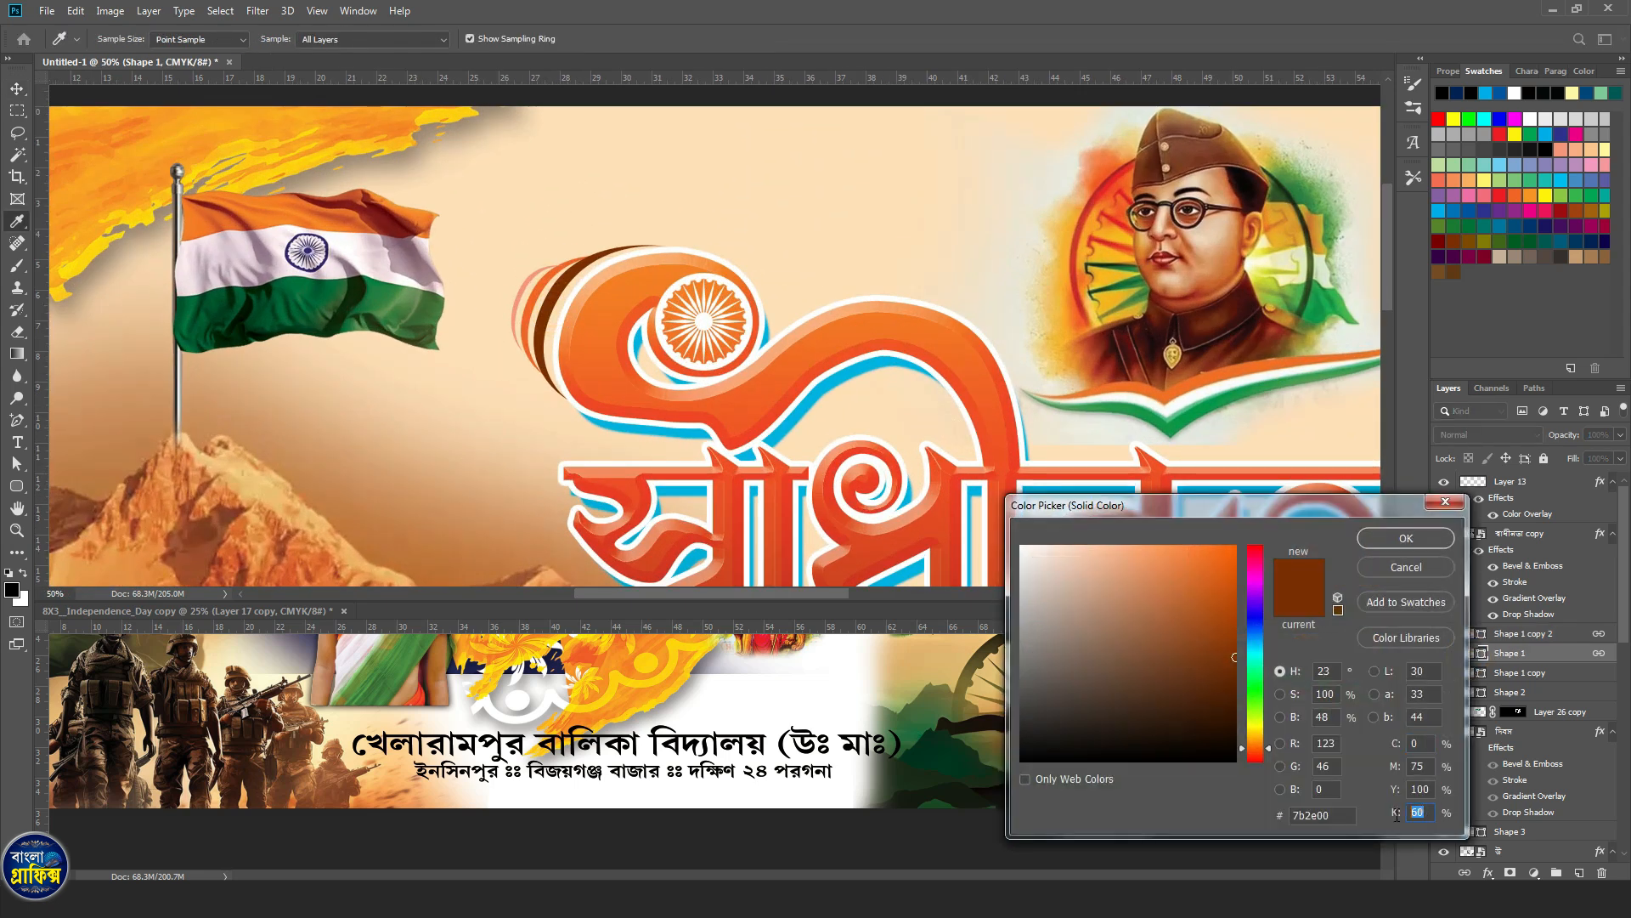
pyautogui.write('30')
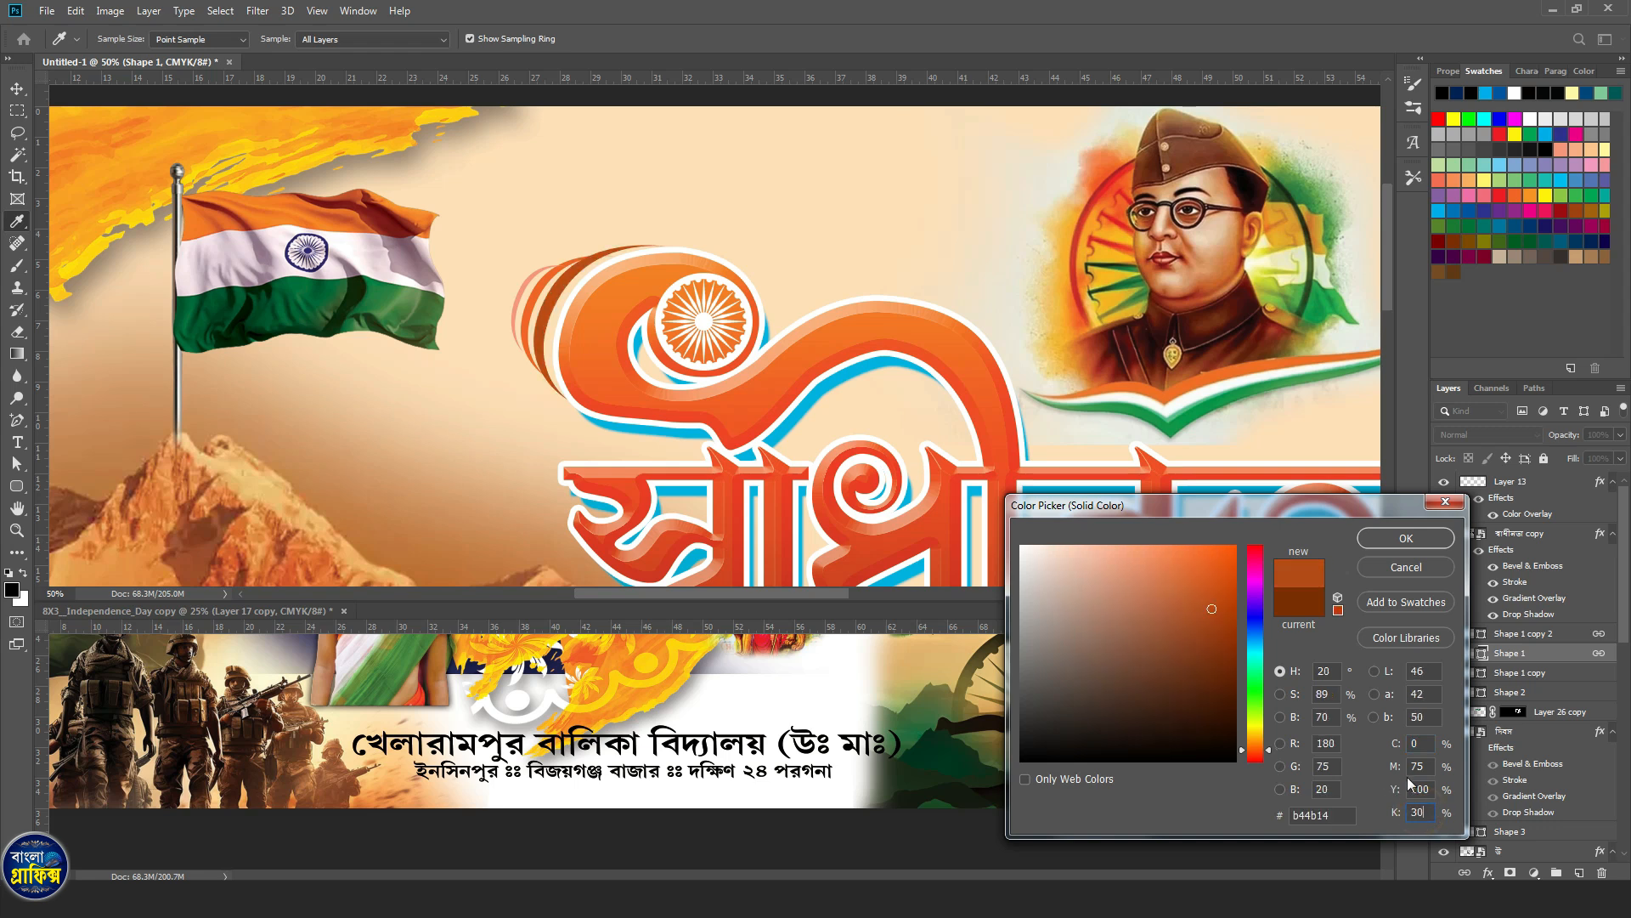
pyautogui.press('Return')
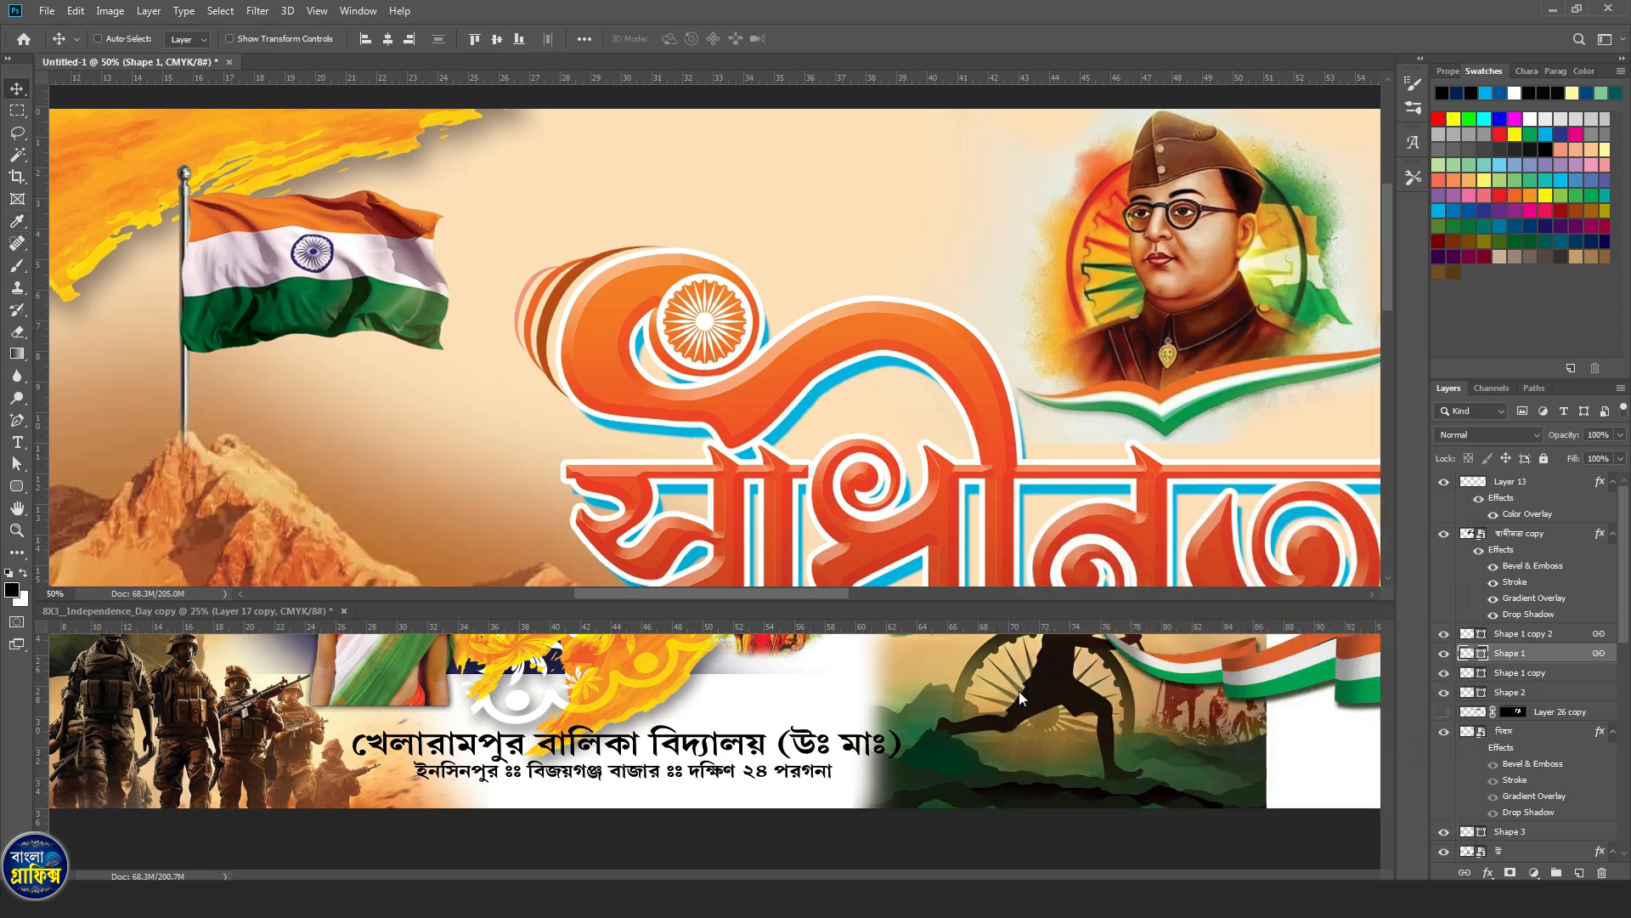
# Turn on the hidden layer effects of the black দিবস lettering.
pyautogui.hotkey('ctrl', '-')
pyautogui.hotkey('ctrl', '-')
pyautogui.moveTo(978, 448); pyautogui.dragTo(804, 321)
pyautogui.click(848, 258)
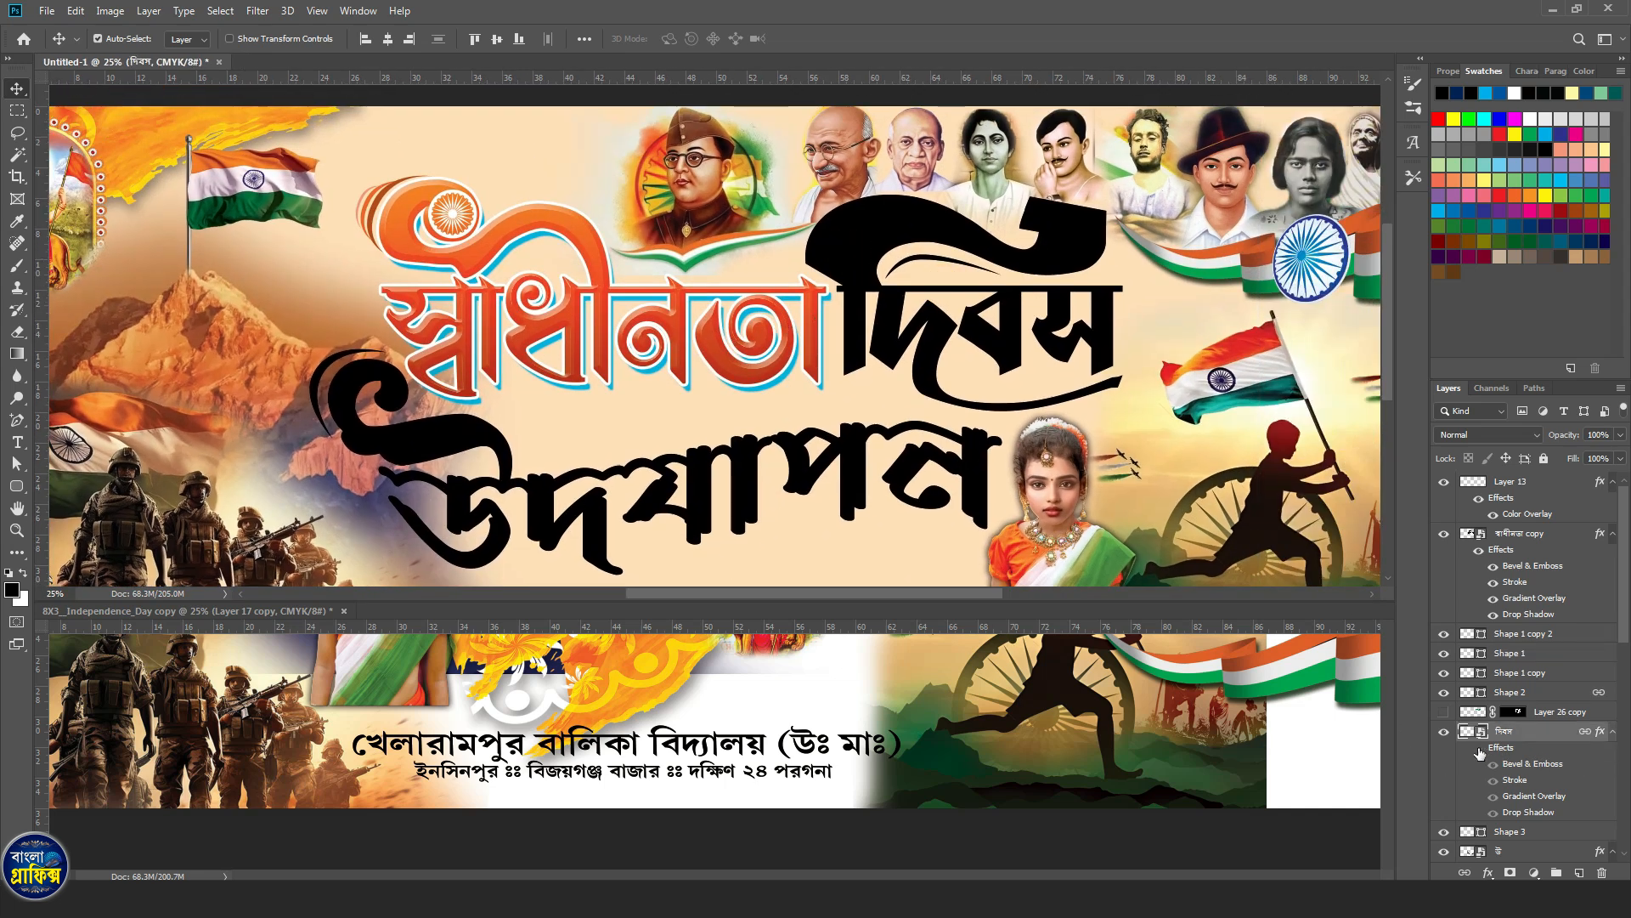
pyautogui.click(1478, 748)
# Examine the Bevel & Emboss and Stroke settings of দিবস, including the stroke colour.
pyautogui.doubleClick(1531, 763)
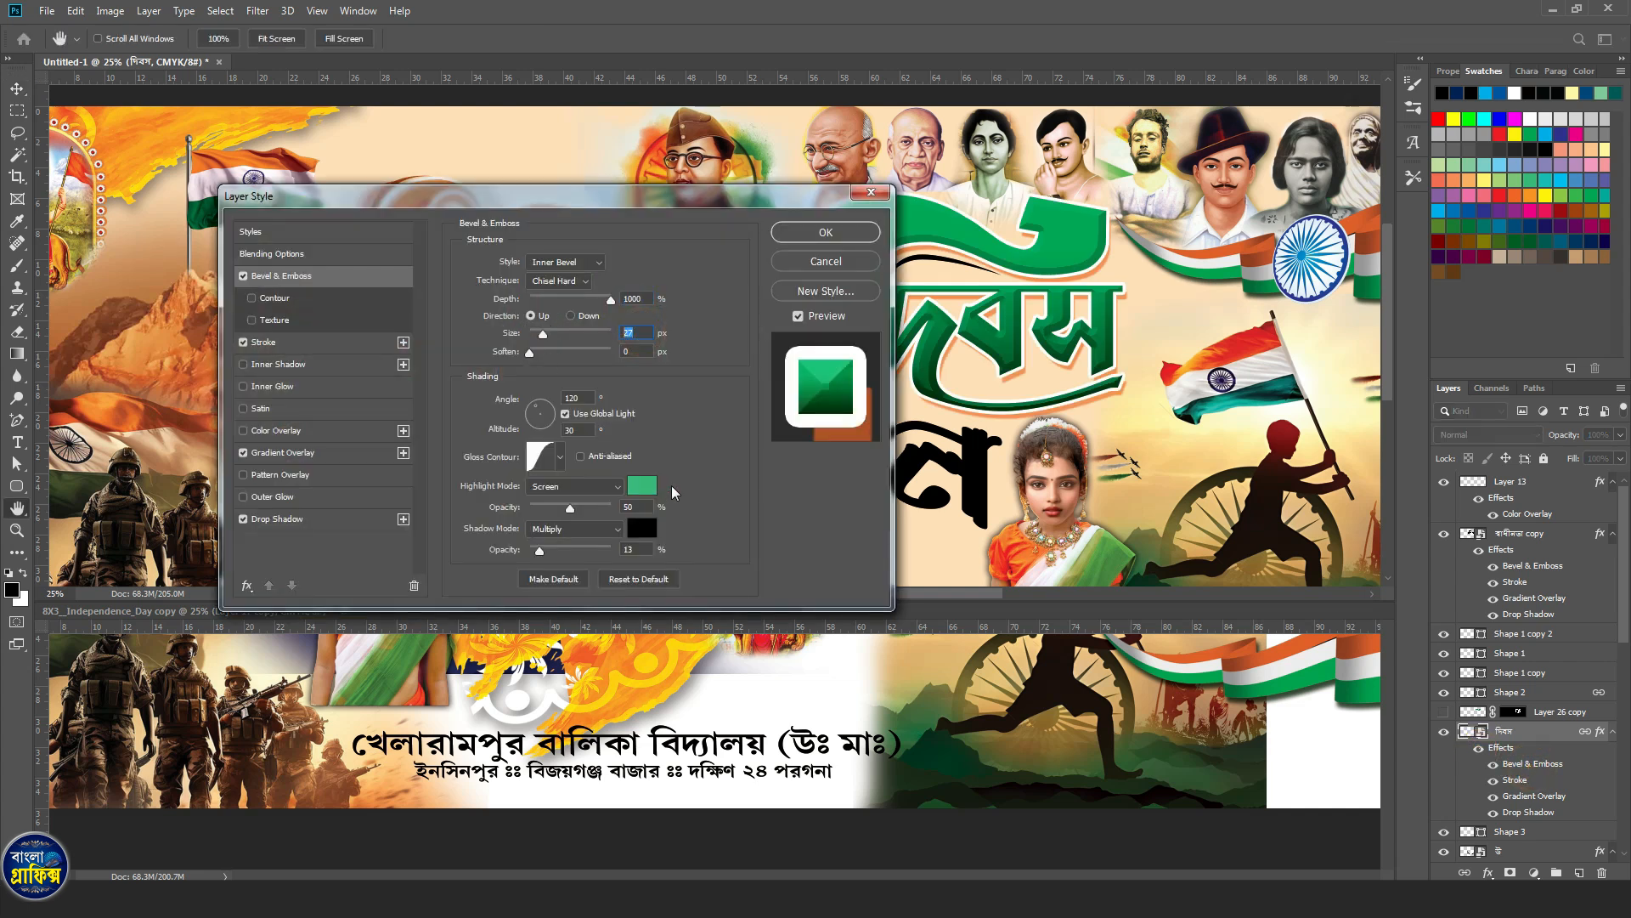
pyautogui.click(287, 343)
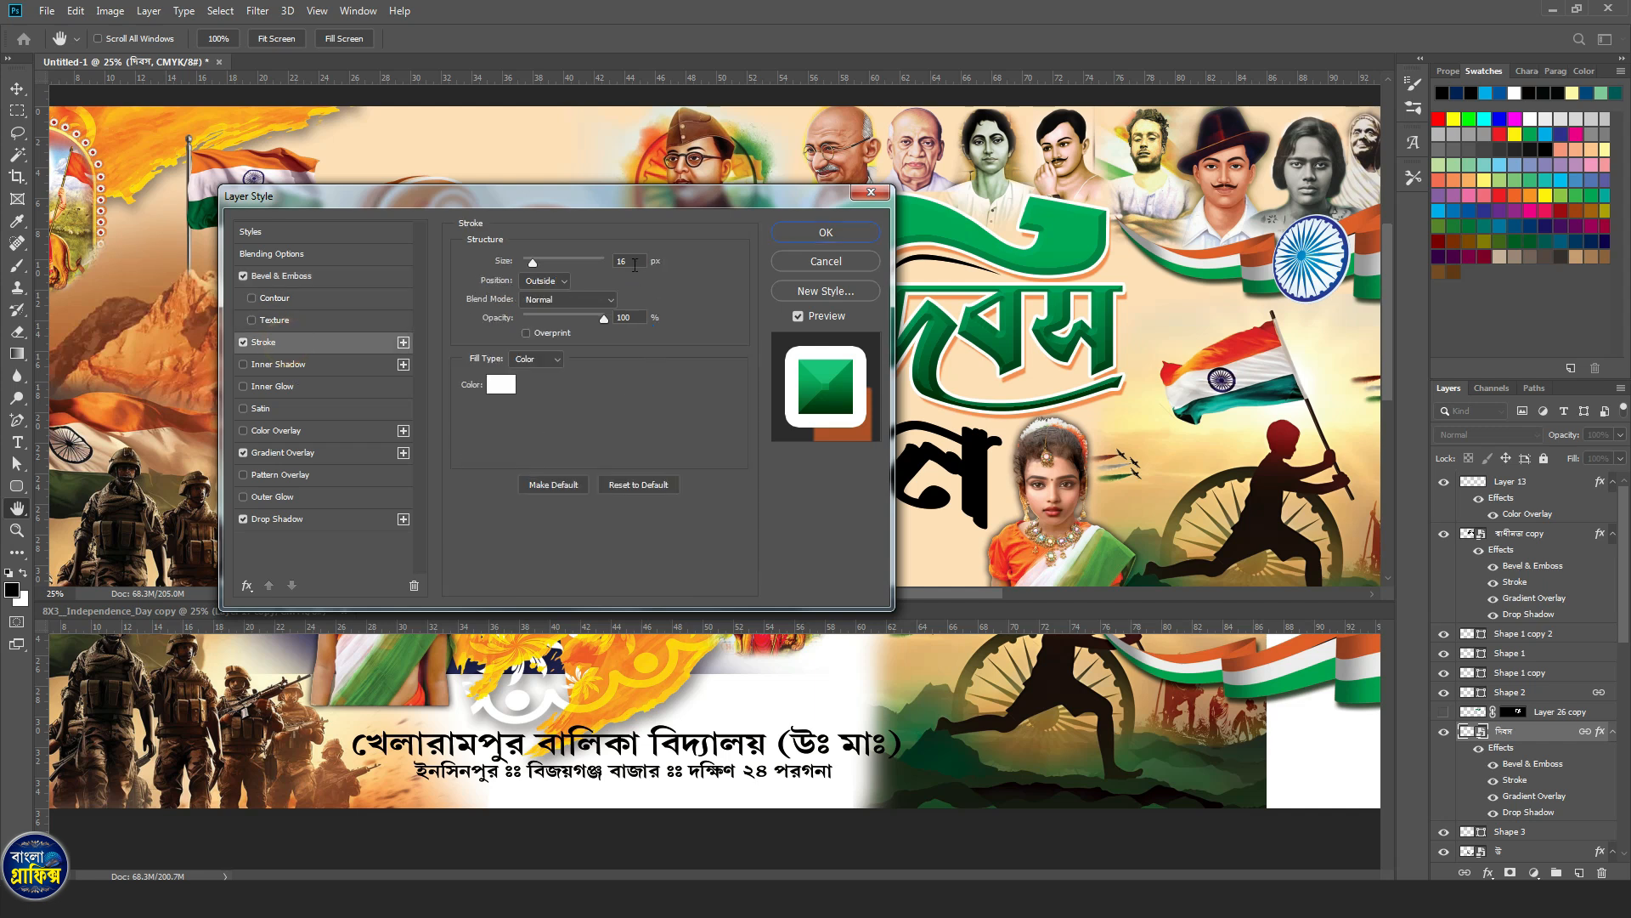
pyautogui.click(500, 384)
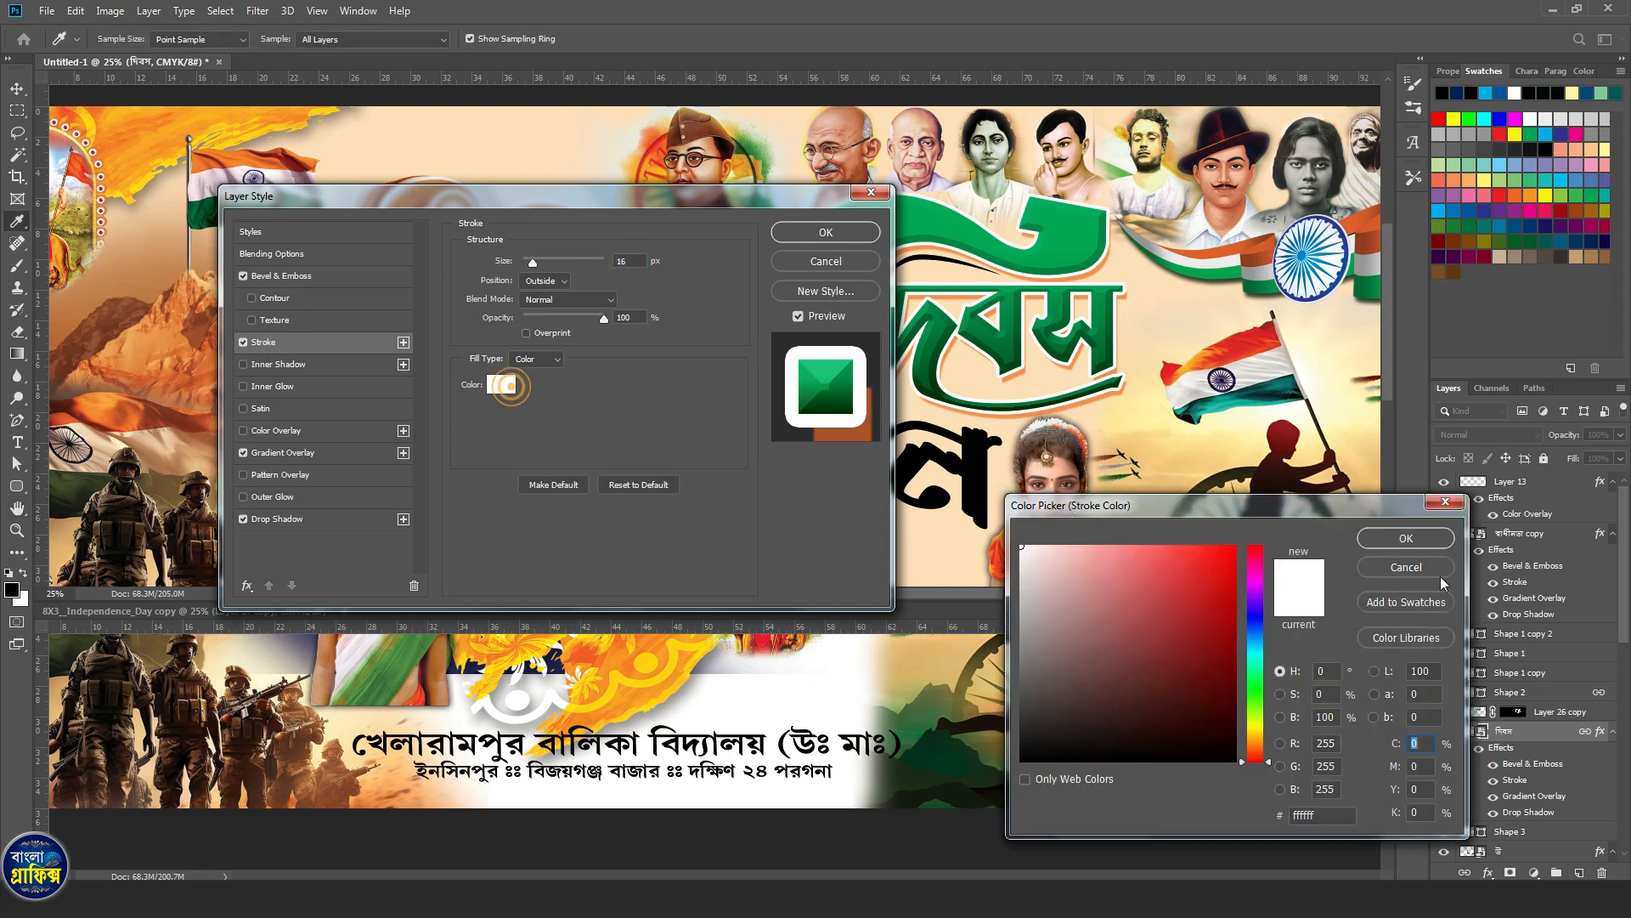
pyautogui.click(1430, 533)
# Inspect the Gradient Overlay of দিবস, checking the CMYK values of its dark and bright green colour stops.
pyautogui.click(321, 448)
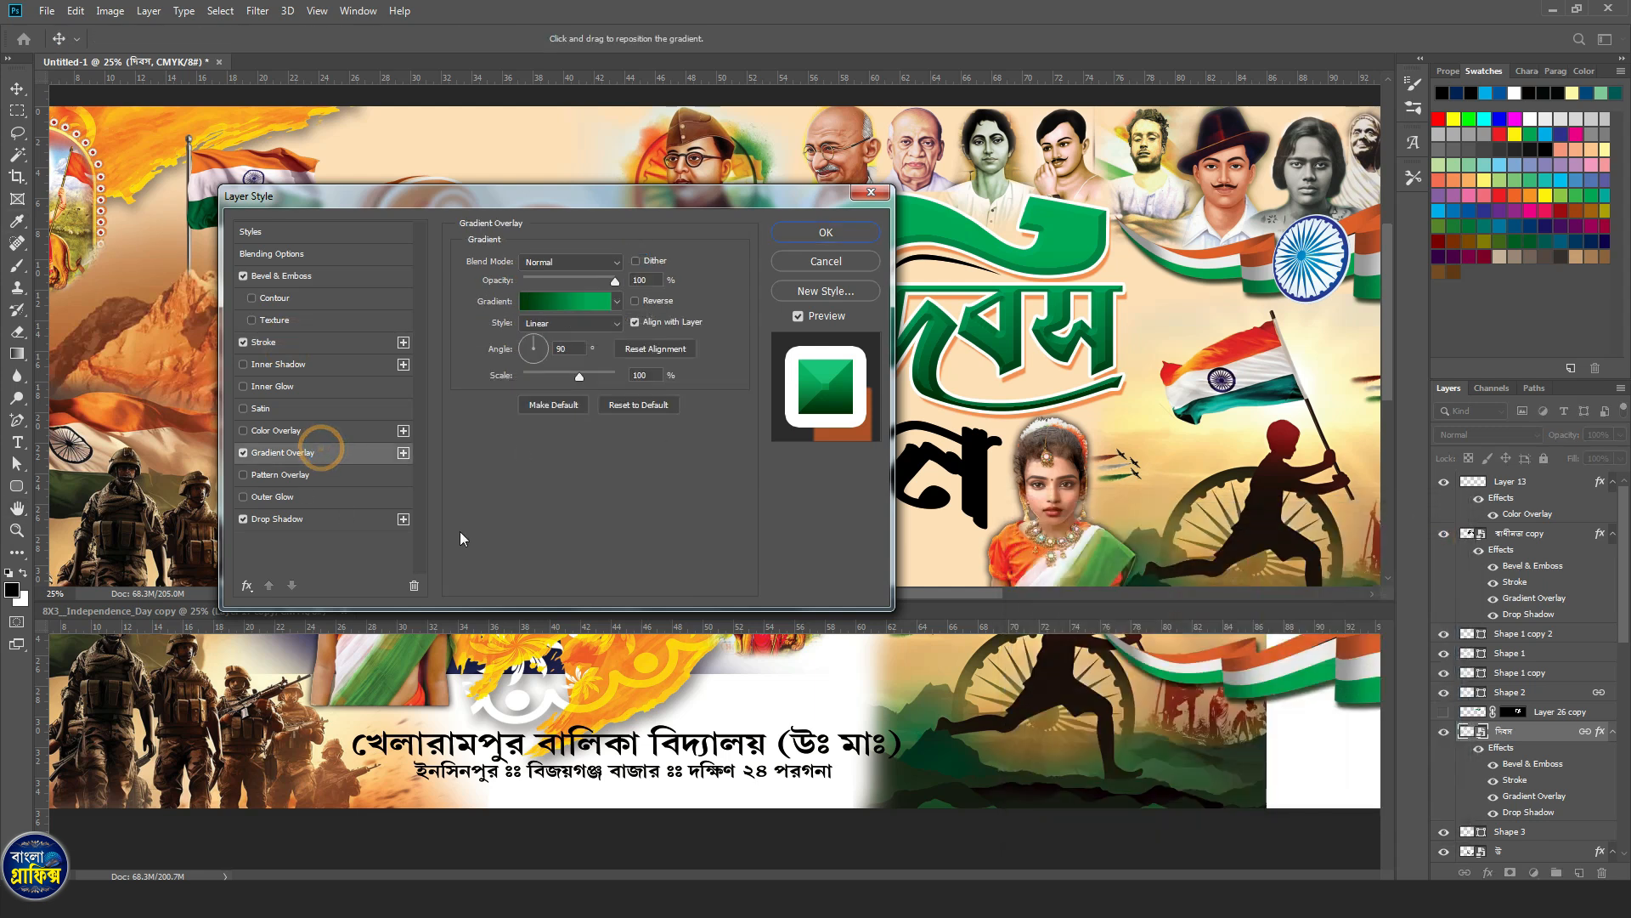
pyautogui.click(547, 301)
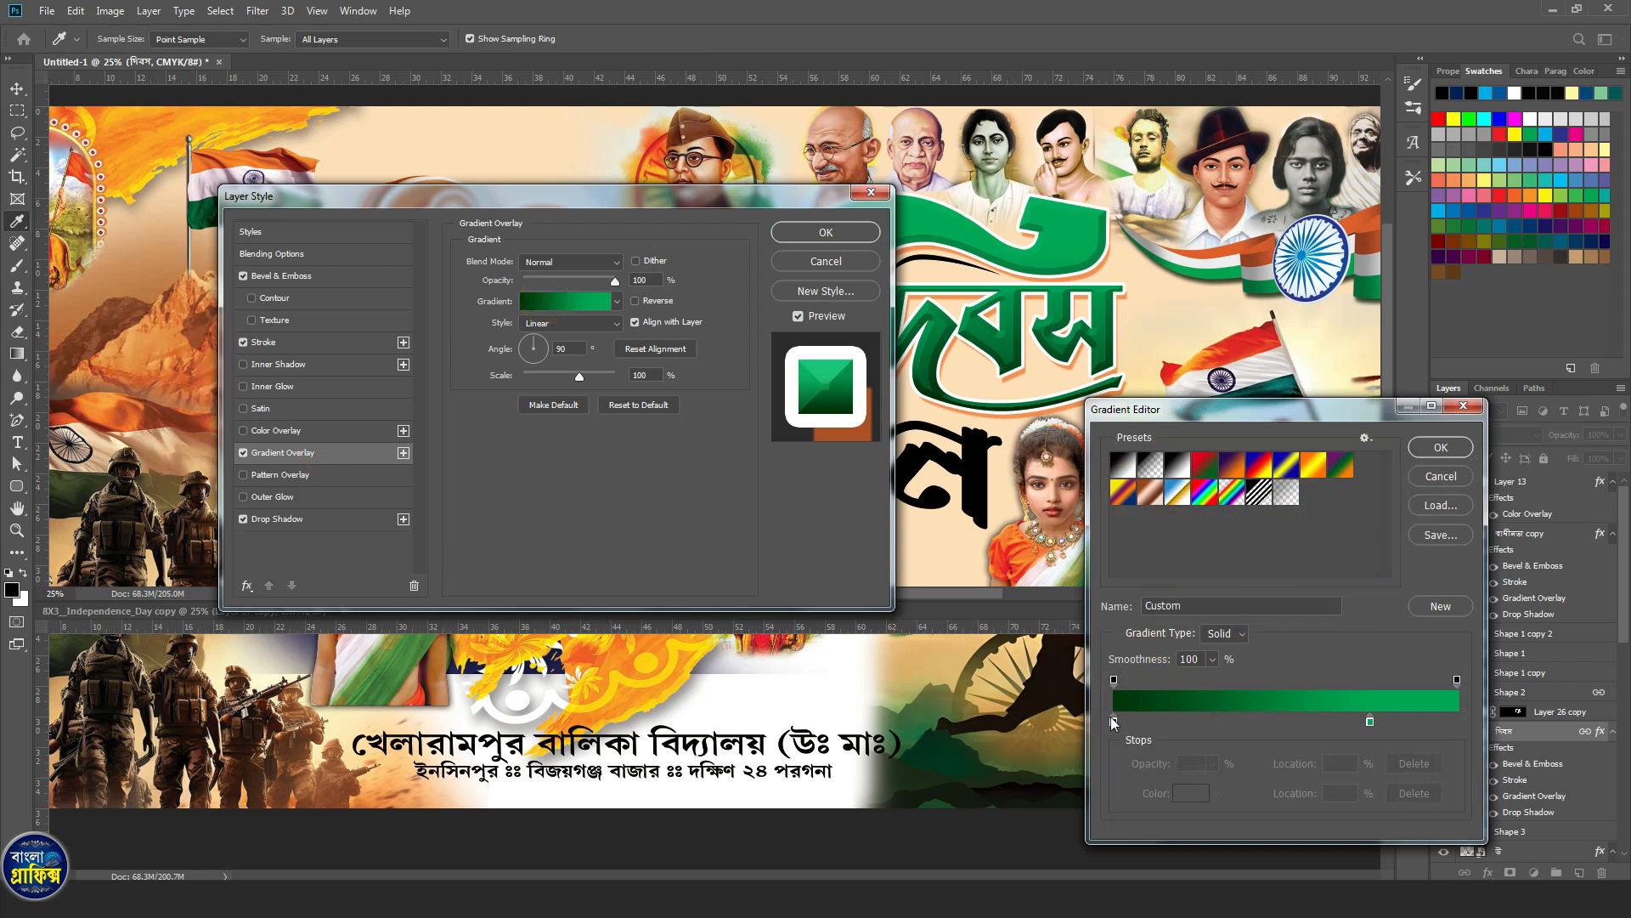
pyautogui.click(1114, 722)
pyautogui.click(1190, 793)
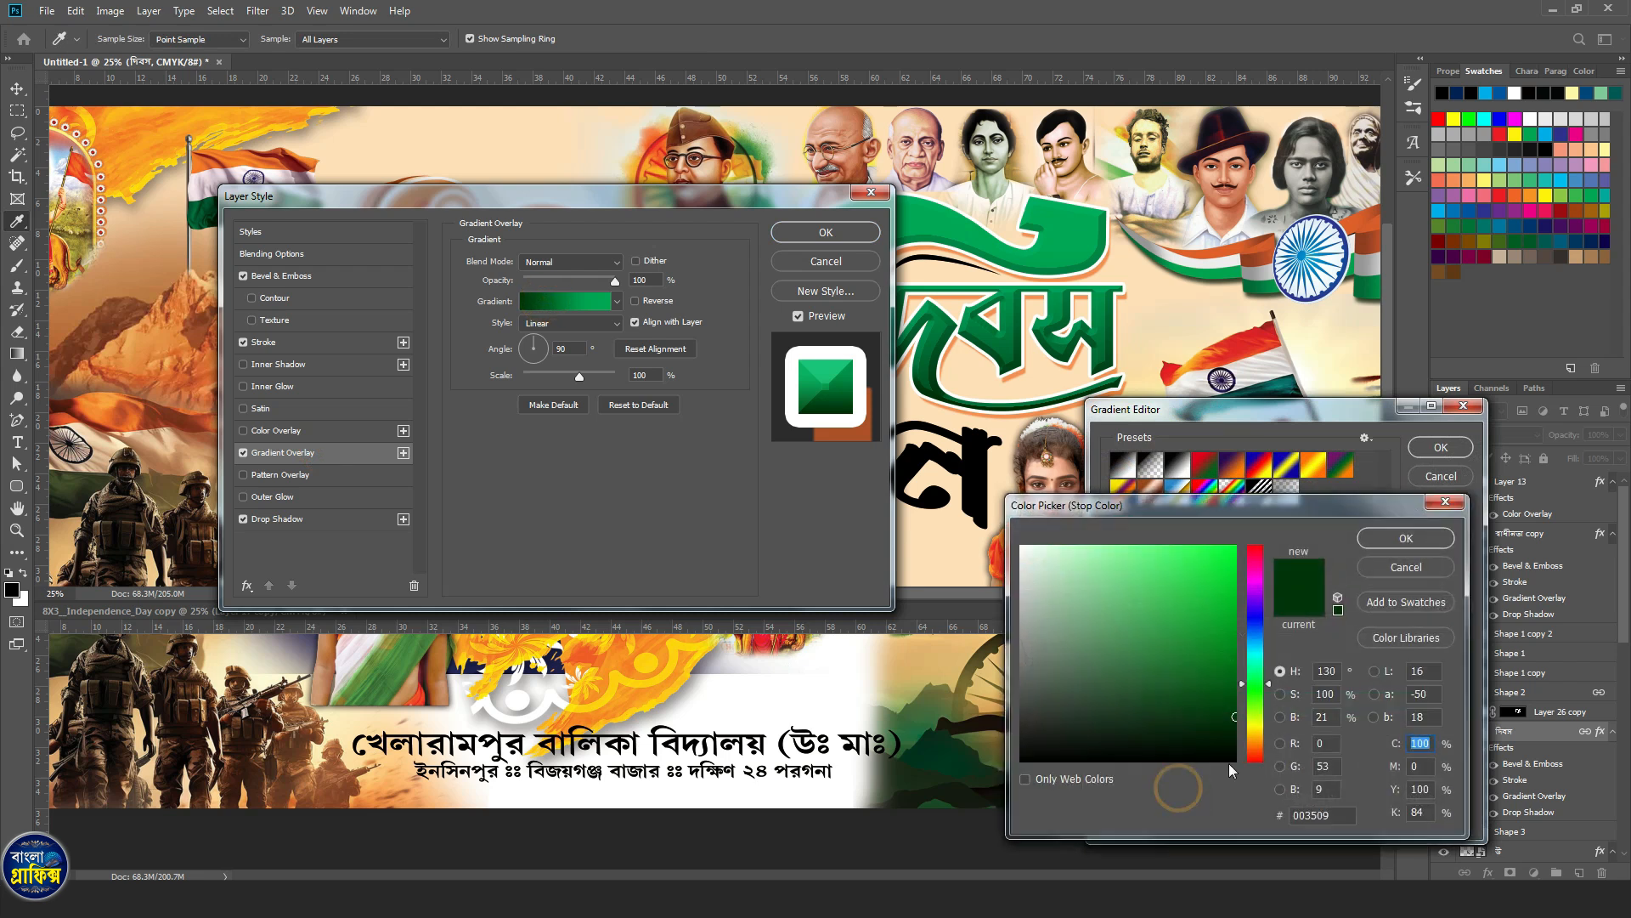
pyautogui.press('Tab')
pyautogui.press('Tab')
pyautogui.press('Tab')
pyautogui.click(1432, 742)
pyautogui.click(1412, 542)
pyautogui.click(1370, 720)
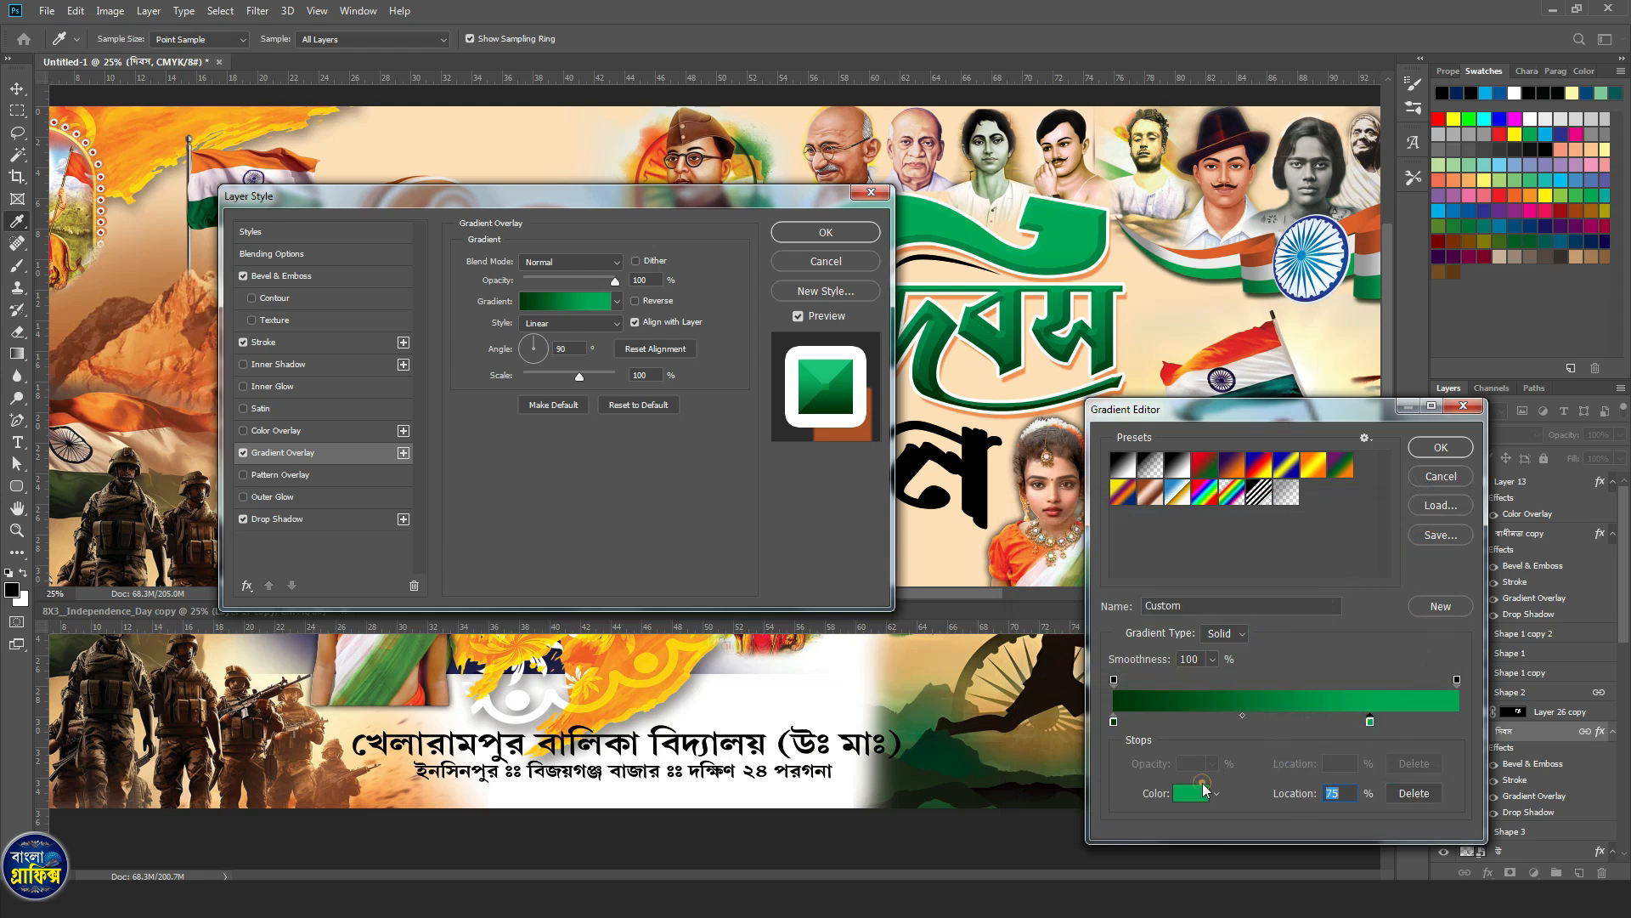
pyautogui.click(1192, 793)
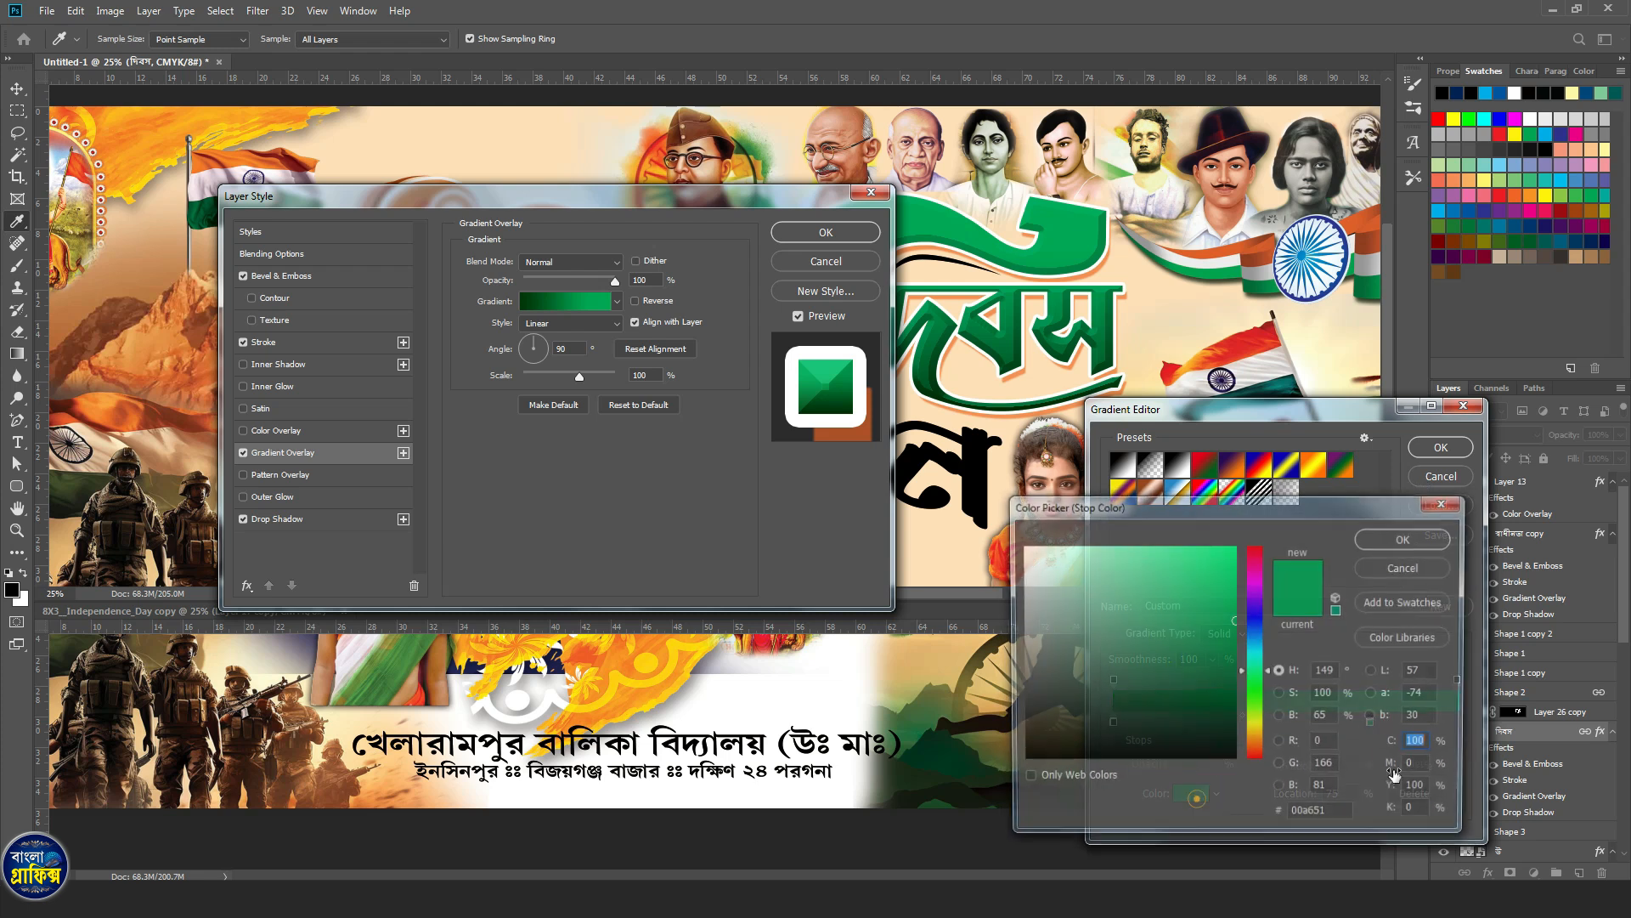
pyautogui.click(1406, 537)
pyautogui.click(1444, 447)
# Review the Drop Shadow settings of দিবস, including the shadow colour and size.
pyautogui.click(329, 520)
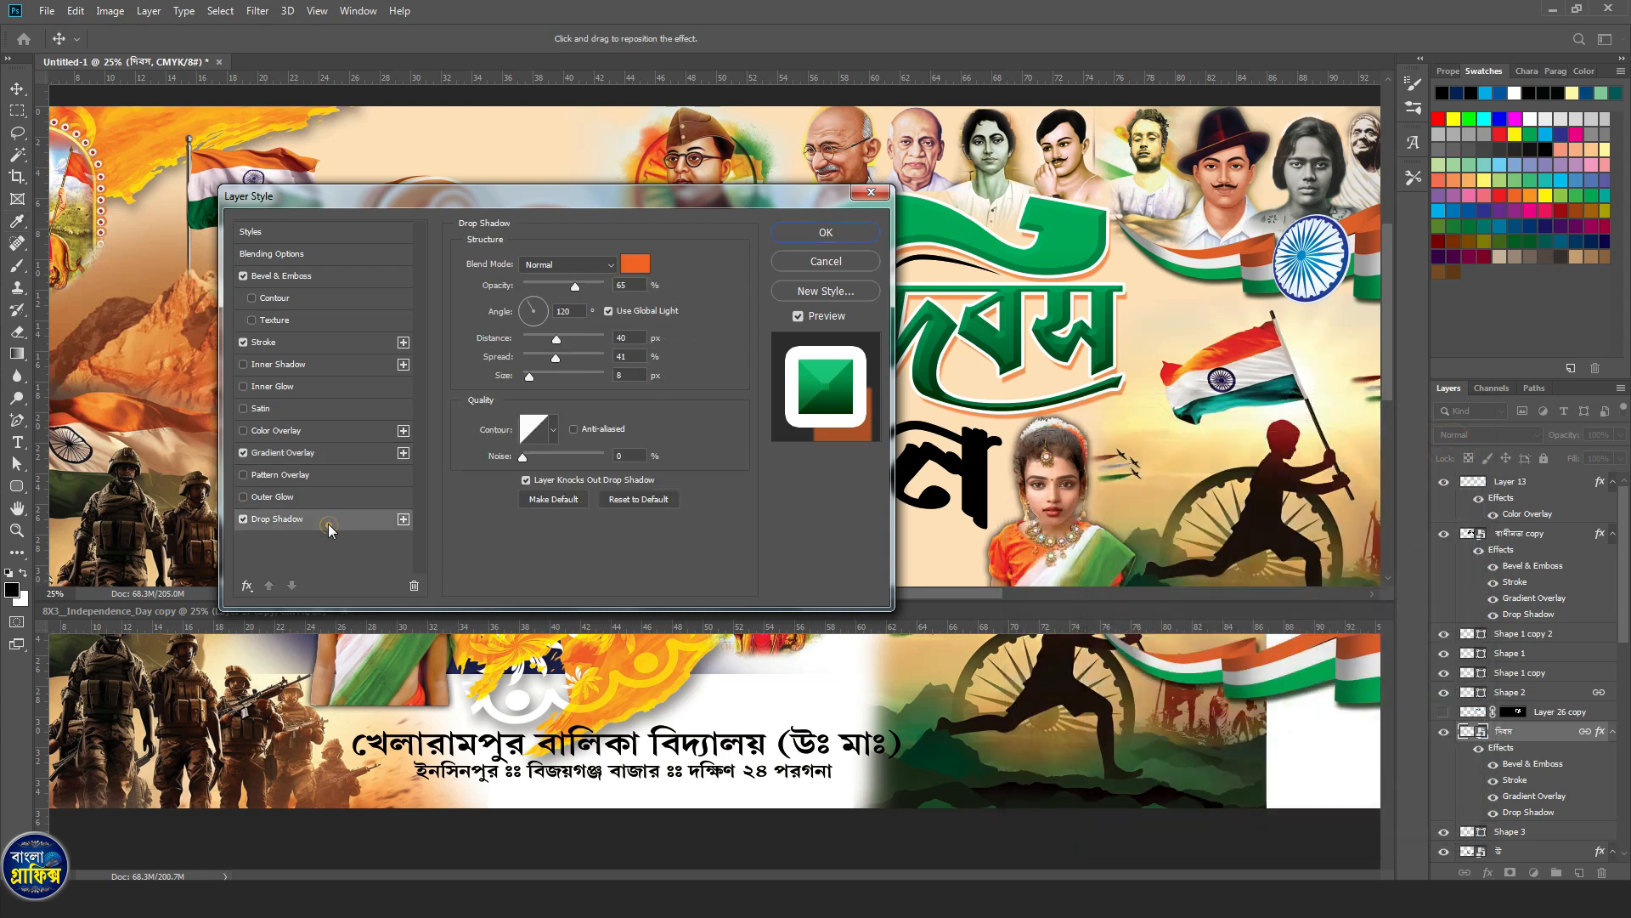
pyautogui.click(632, 263)
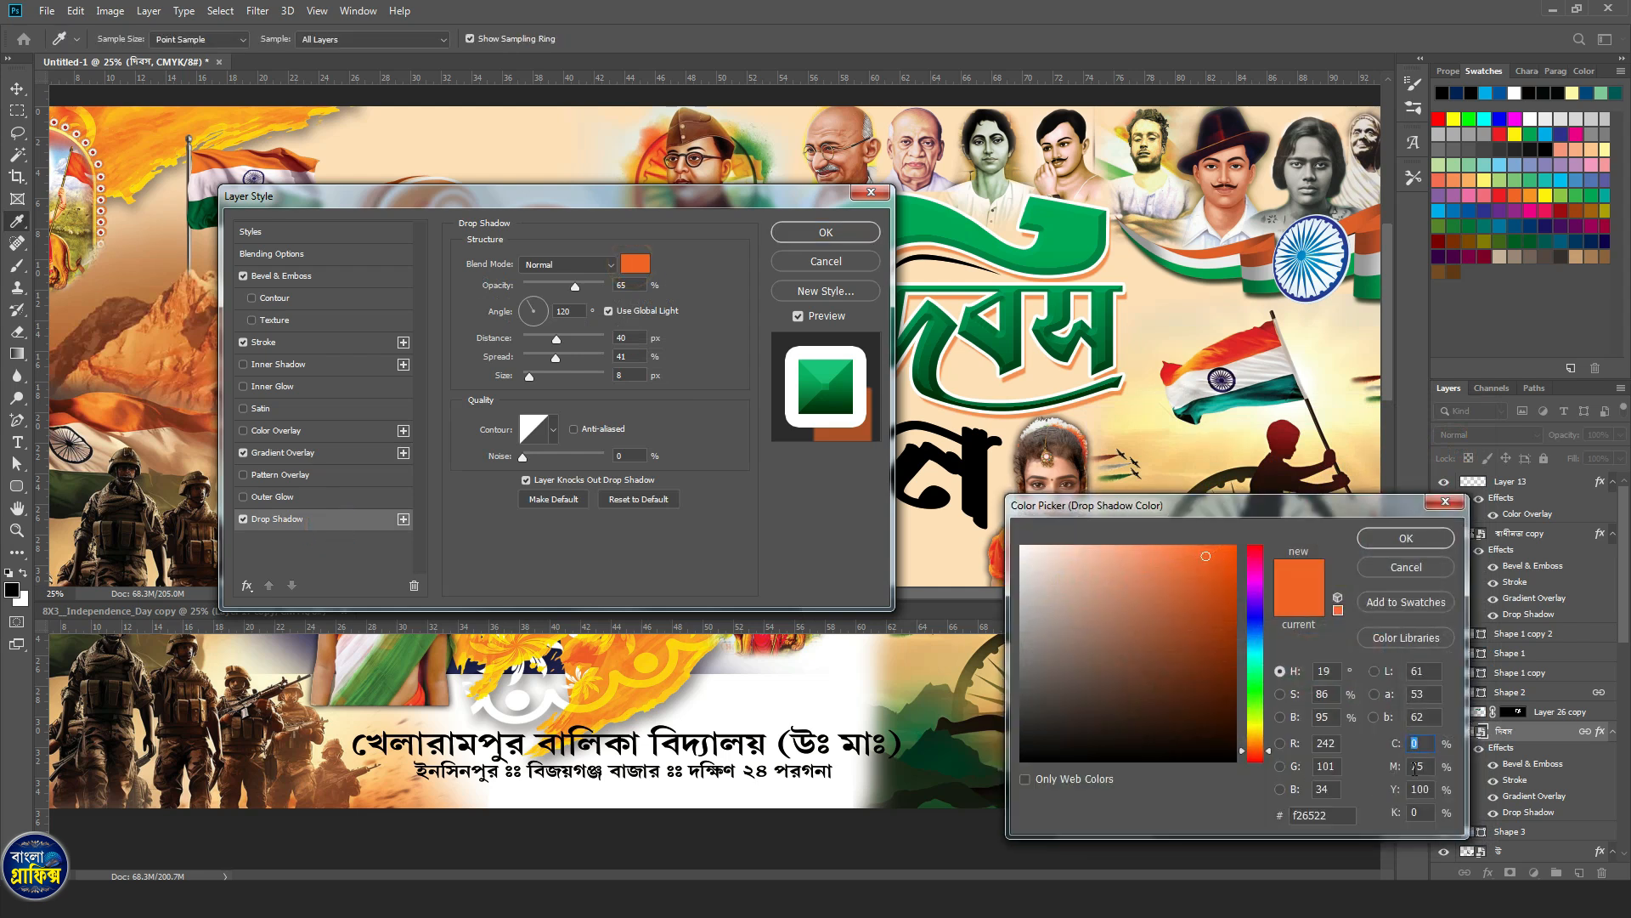
pyautogui.click(1398, 537)
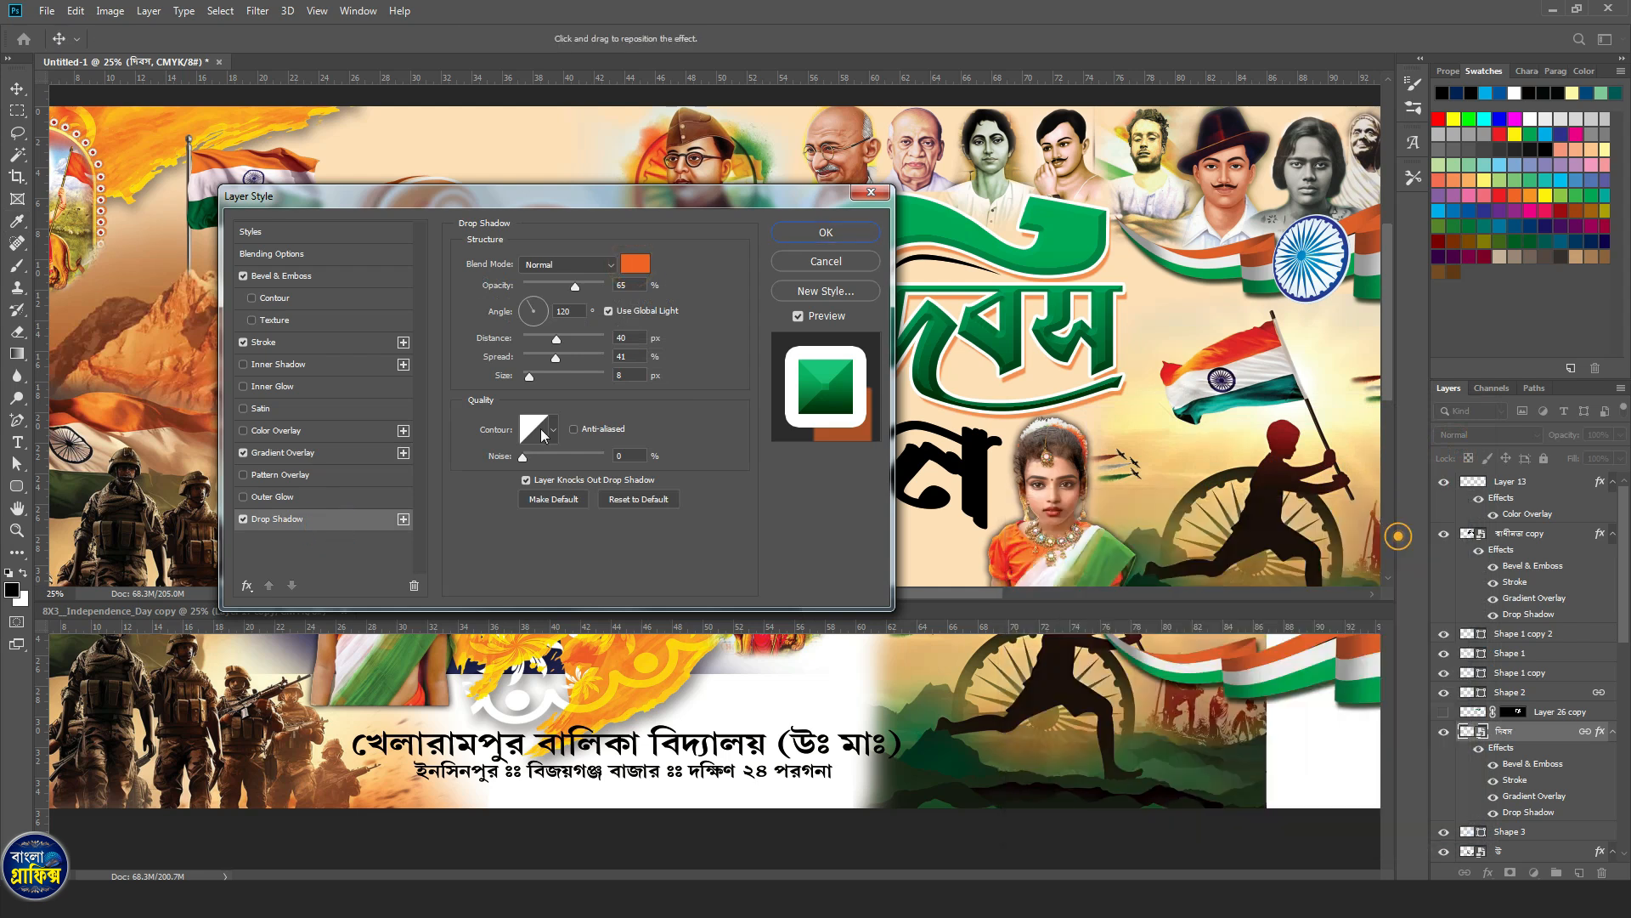
pyautogui.click(630, 372)
pyautogui.click(825, 232)
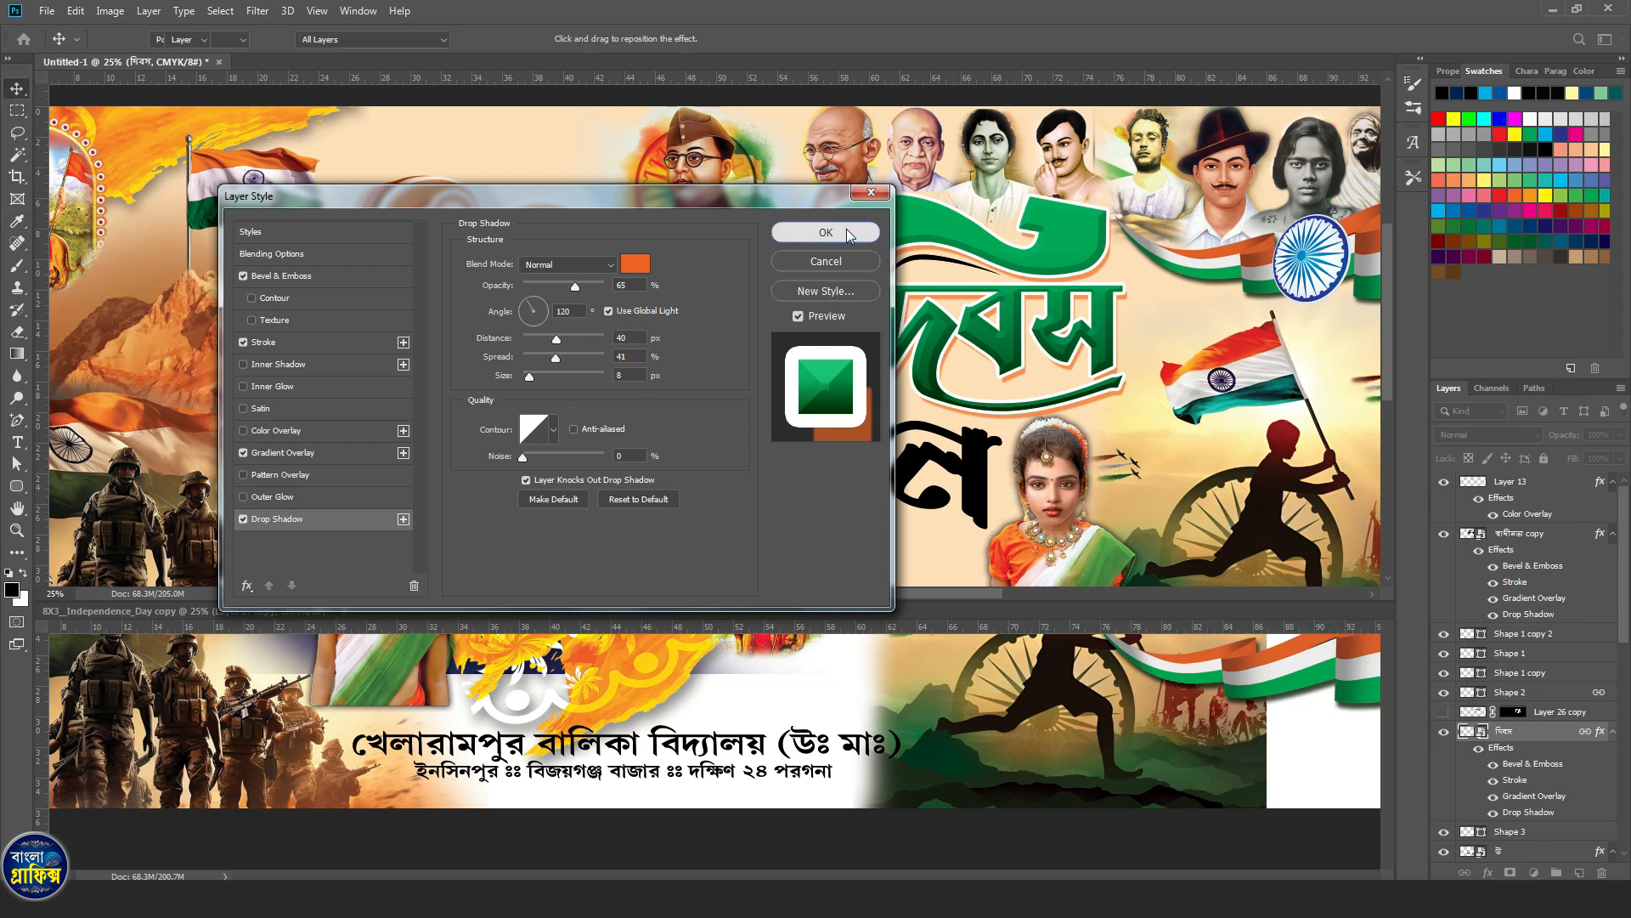
# Recolour the thin black curved stripe beneath the top stroke of দিবস to green from the swatches.
pyautogui.click(926, 272)
pyautogui.doubleClick(1473, 692)
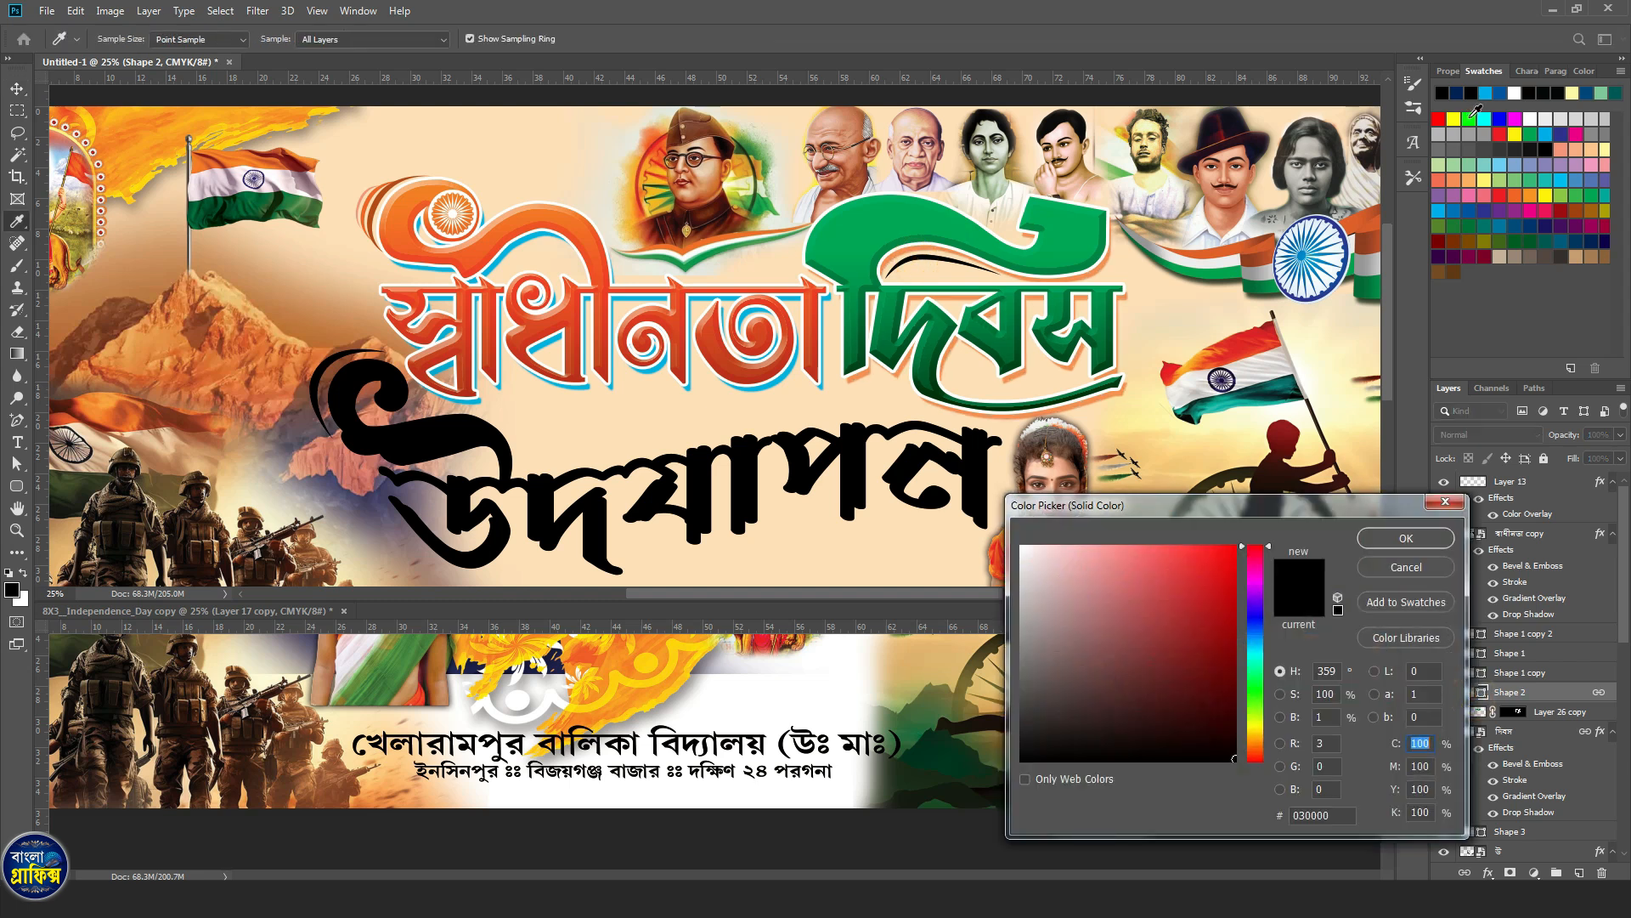
pyautogui.click(1471, 116)
pyautogui.click(1394, 540)
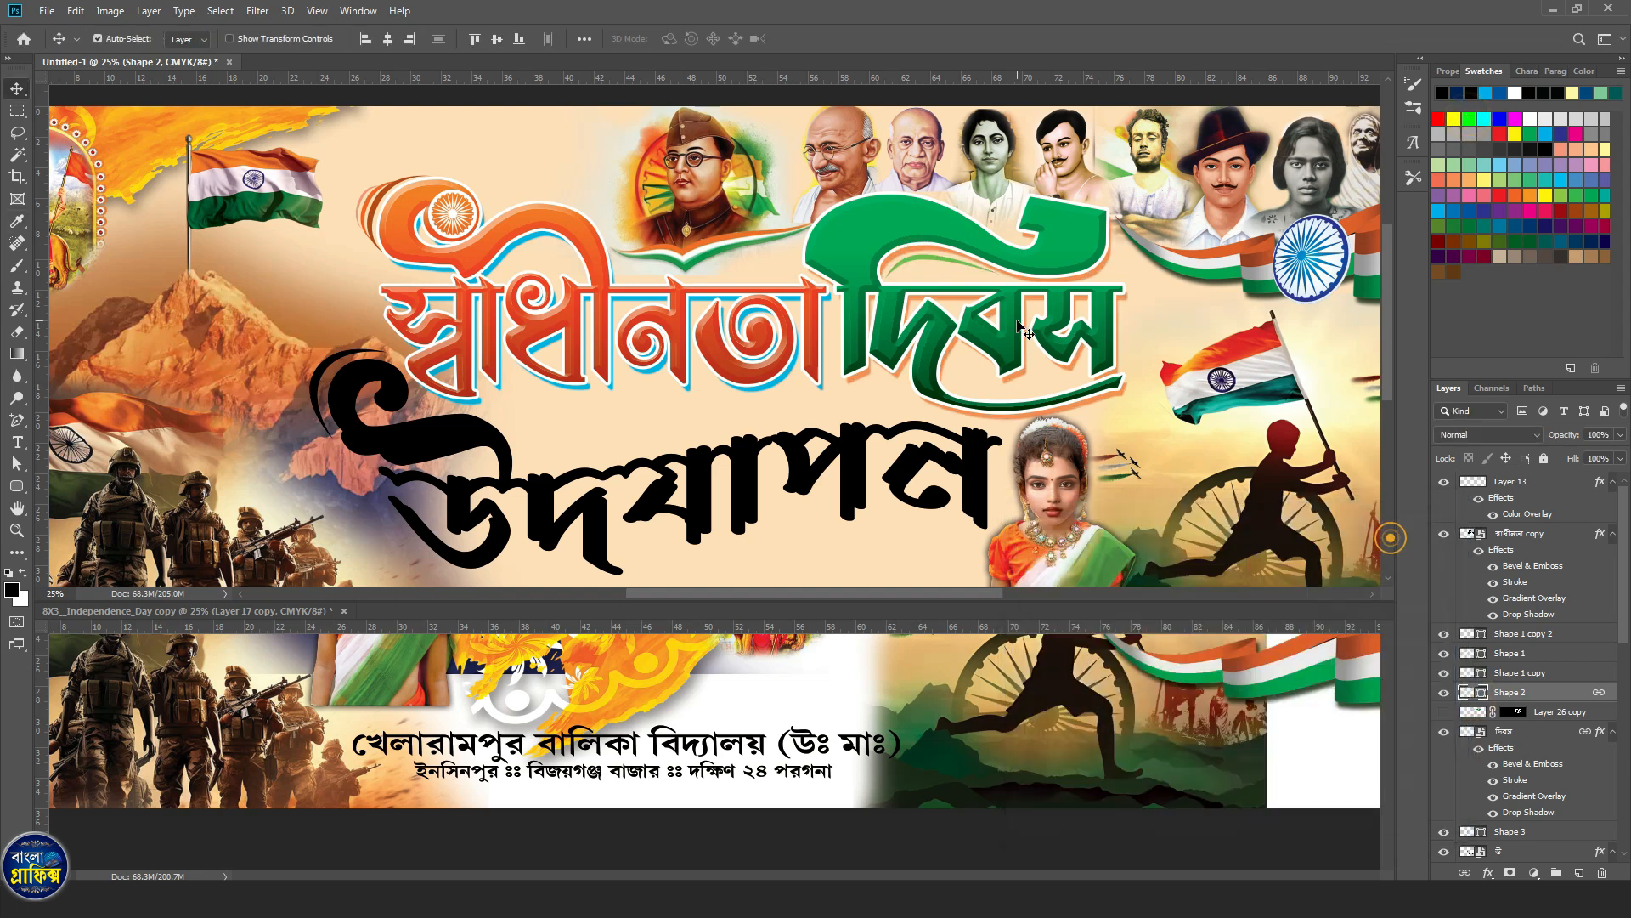
# Show the Layer 26 copy floral pattern over the top curve of দিবস and check its layer mask.
pyautogui.click(977, 231)
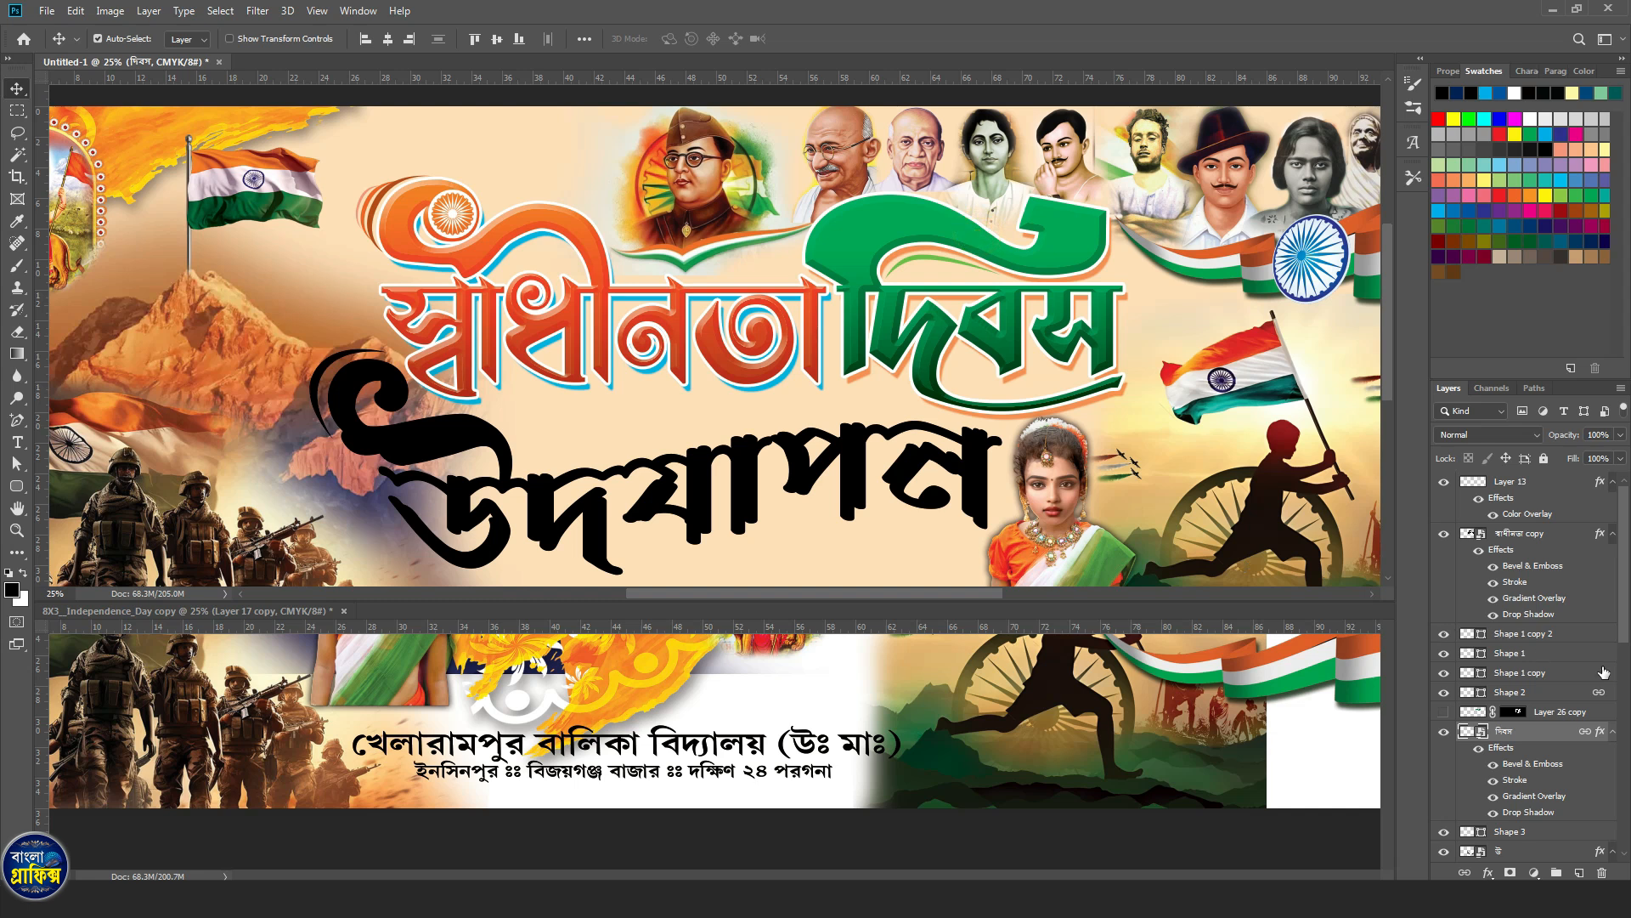
pyautogui.click(1442, 712)
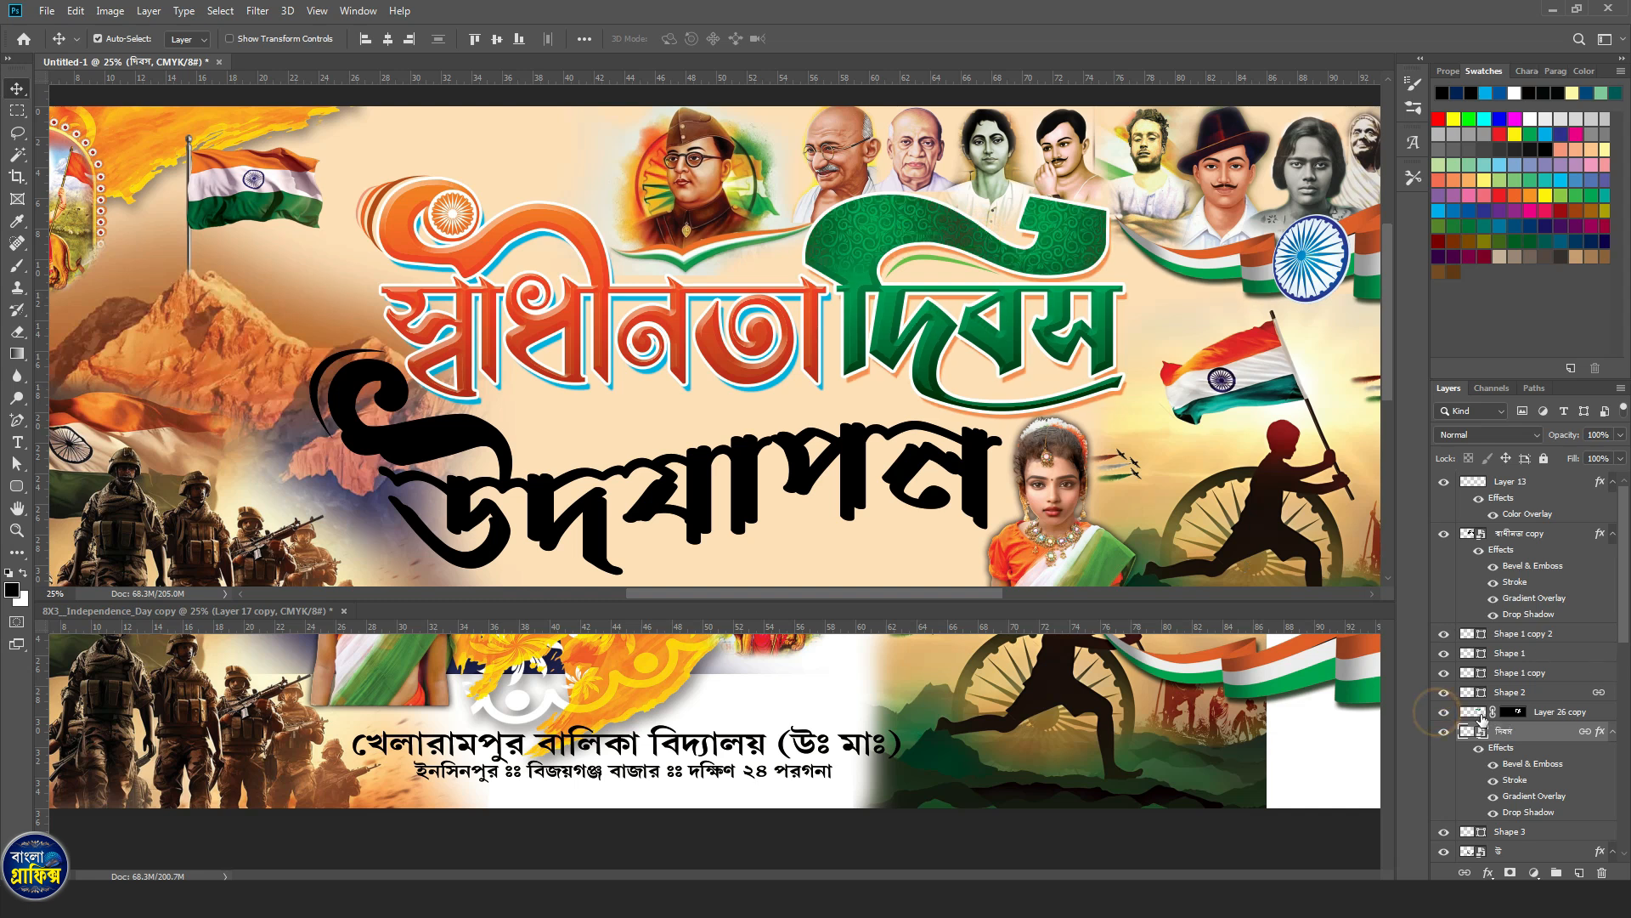
pyautogui.scroll(4, 967, 255)
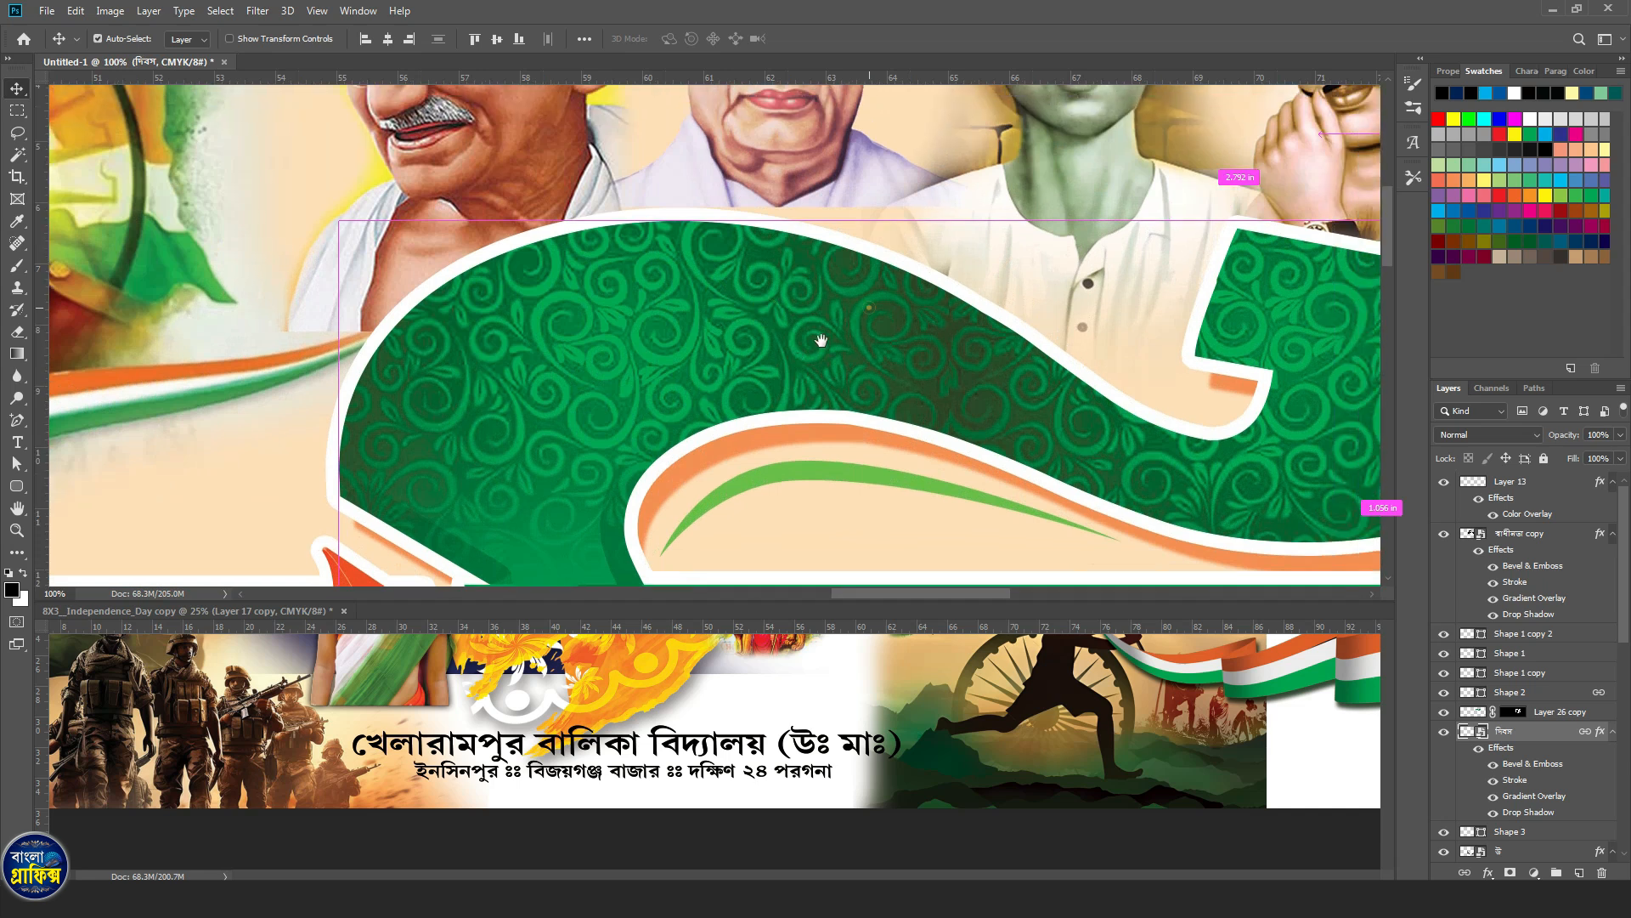
pyautogui.click(1517, 714)
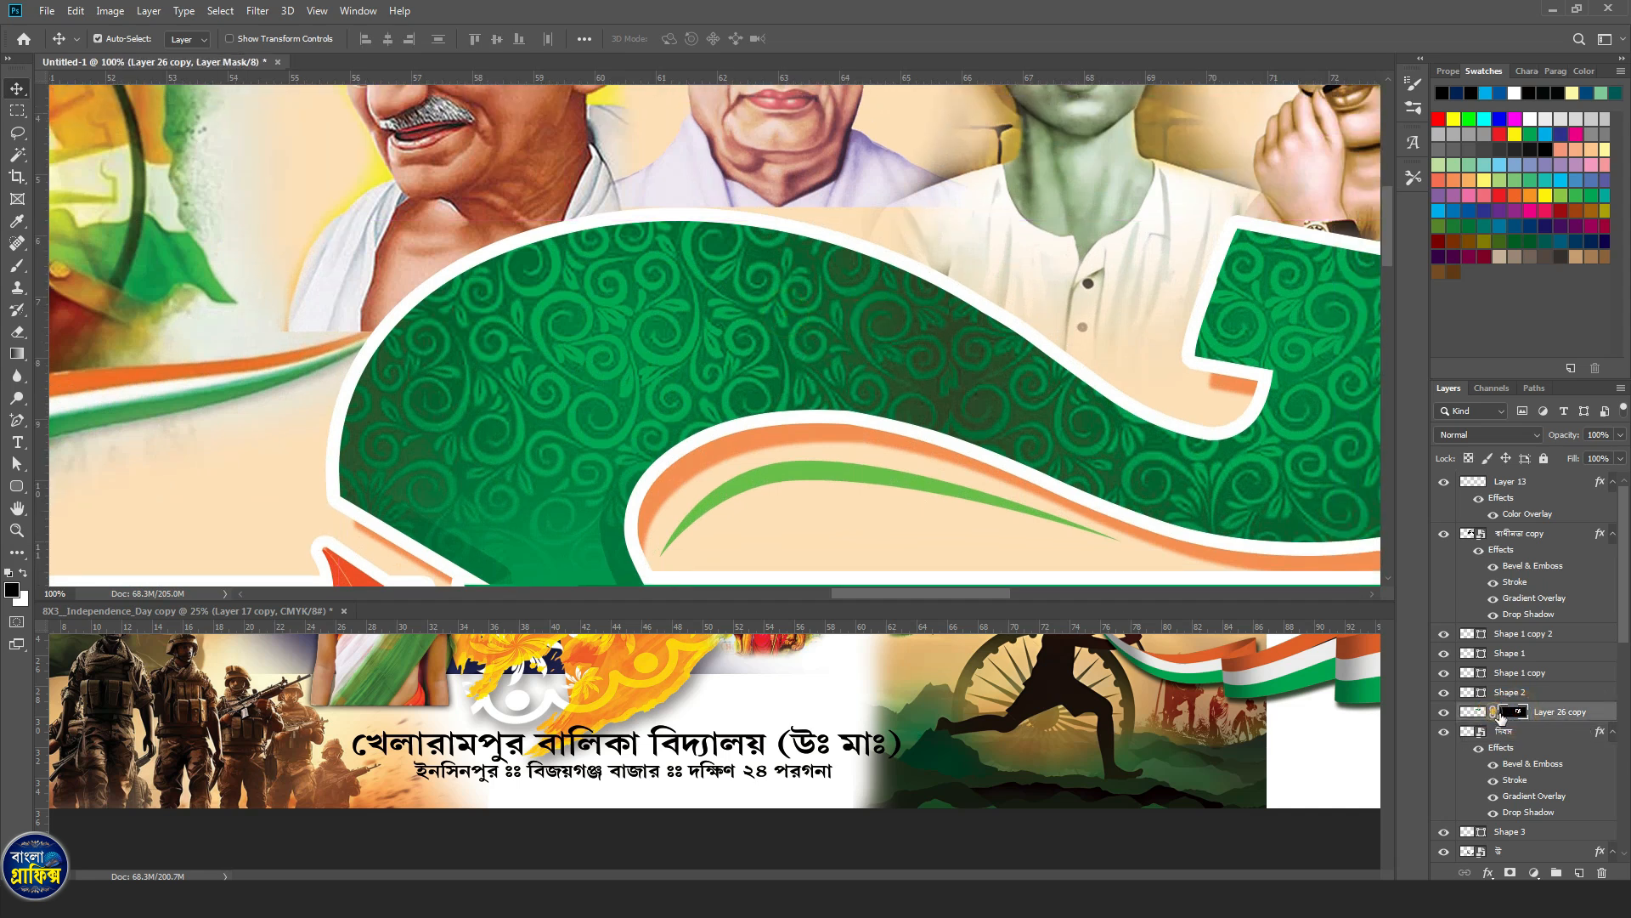
pyautogui.hotkey('ctrl', '-')
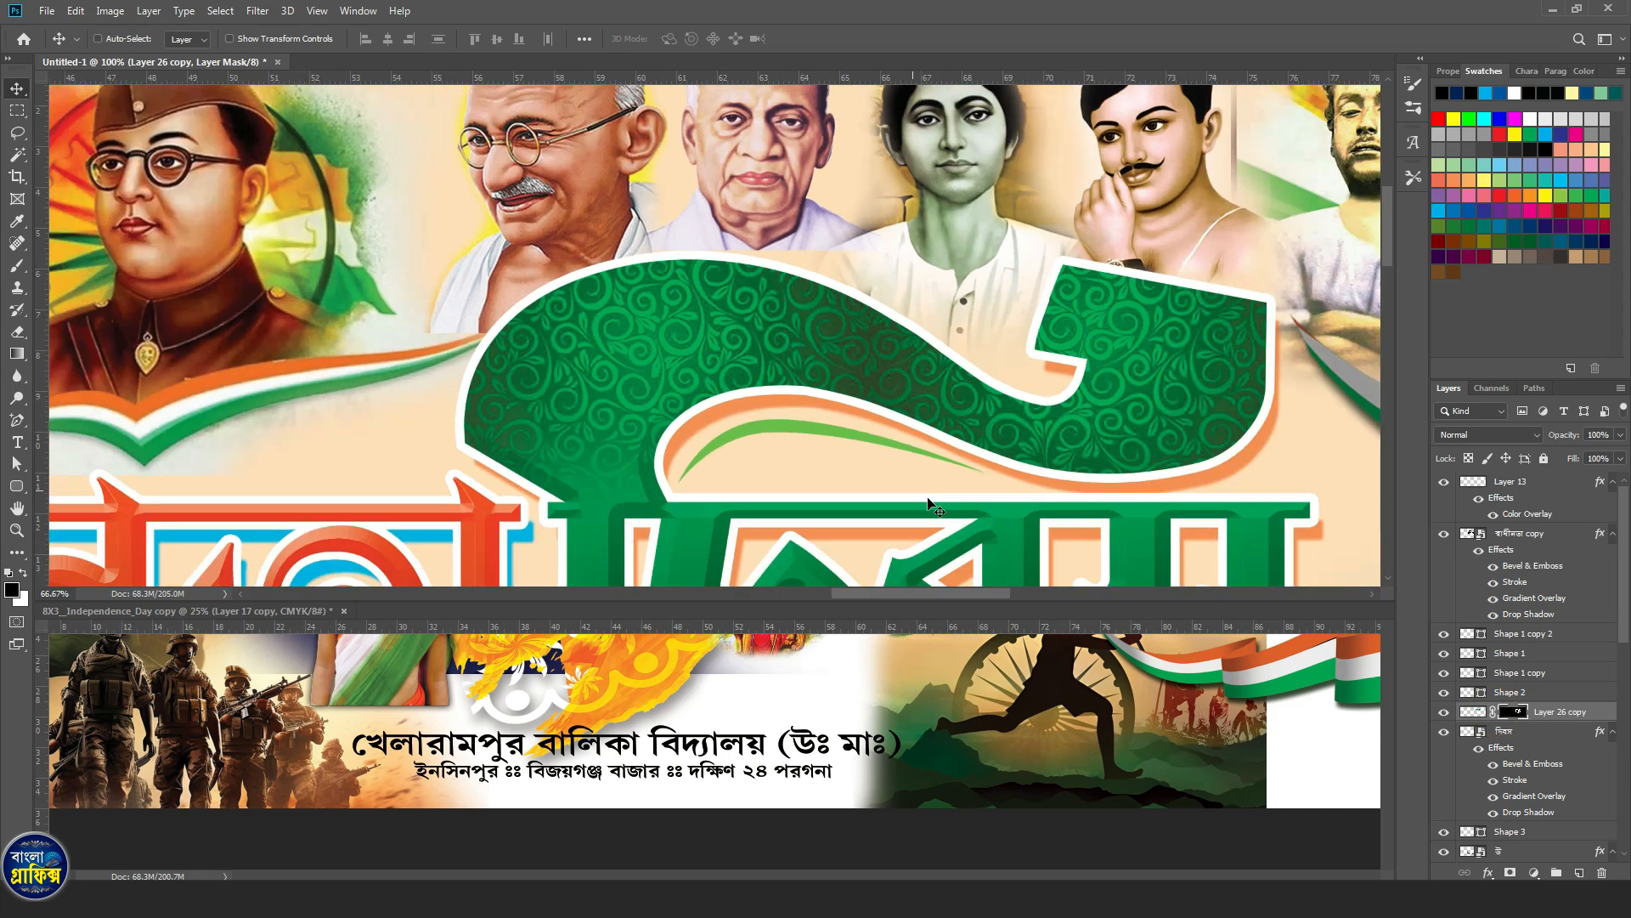
pyautogui.hotkey('ctrl', '-')
pyautogui.hotkey('ctrl', '0')
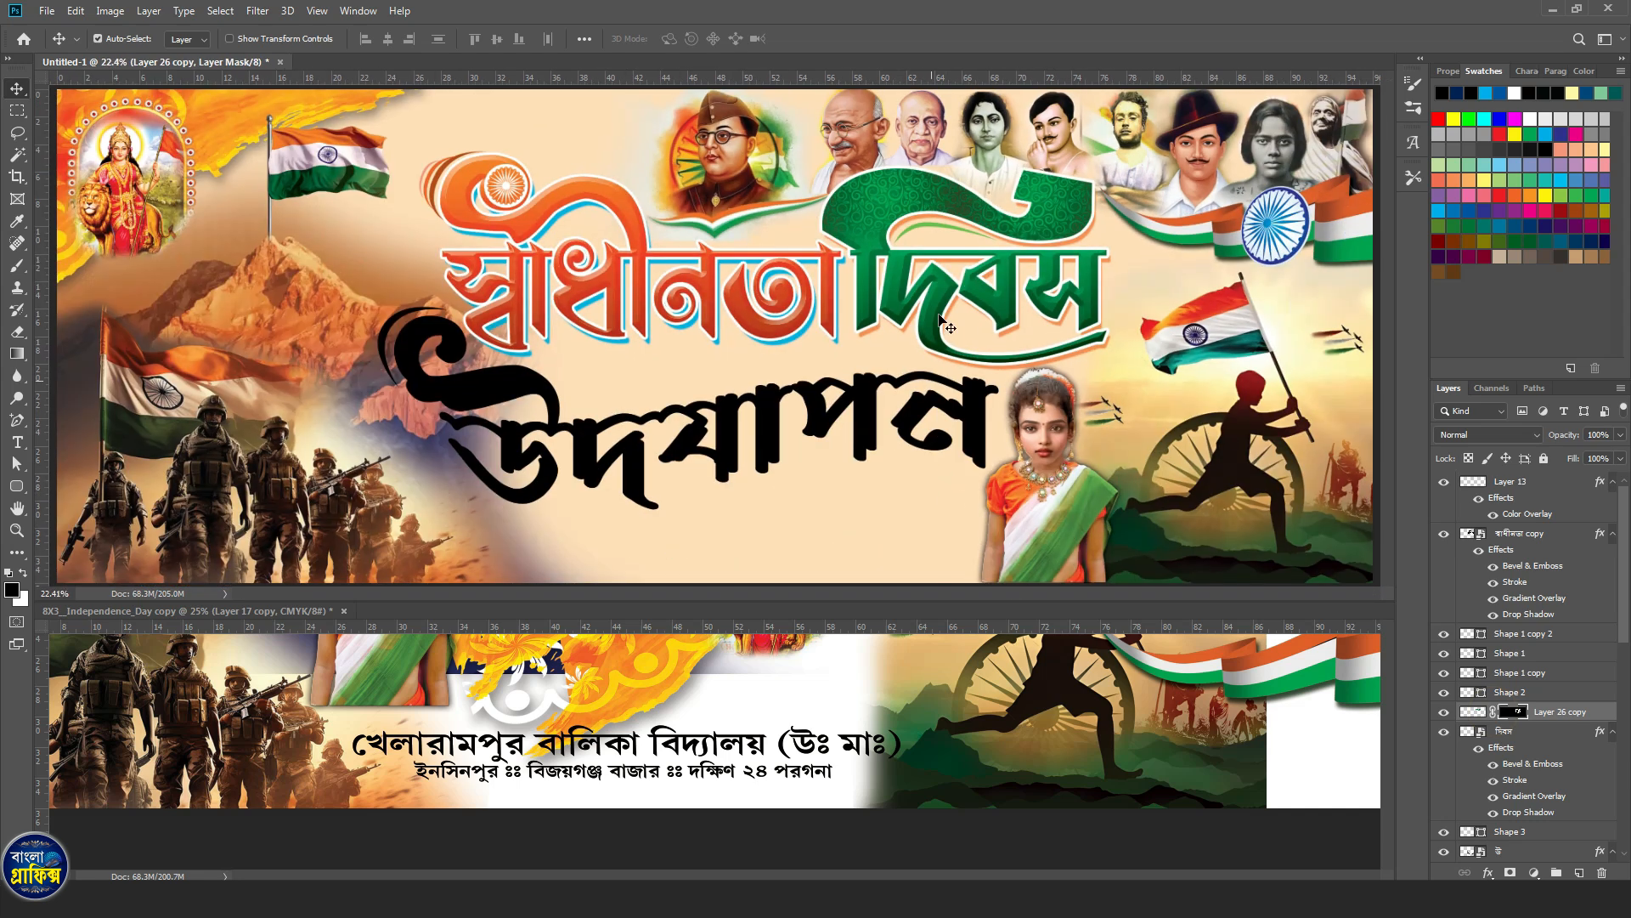
# Recolour the black curved stripe beside the curl of উদযাপন to cyan 00aeef.
pyautogui.click(978, 427)
pyautogui.click(390, 339)
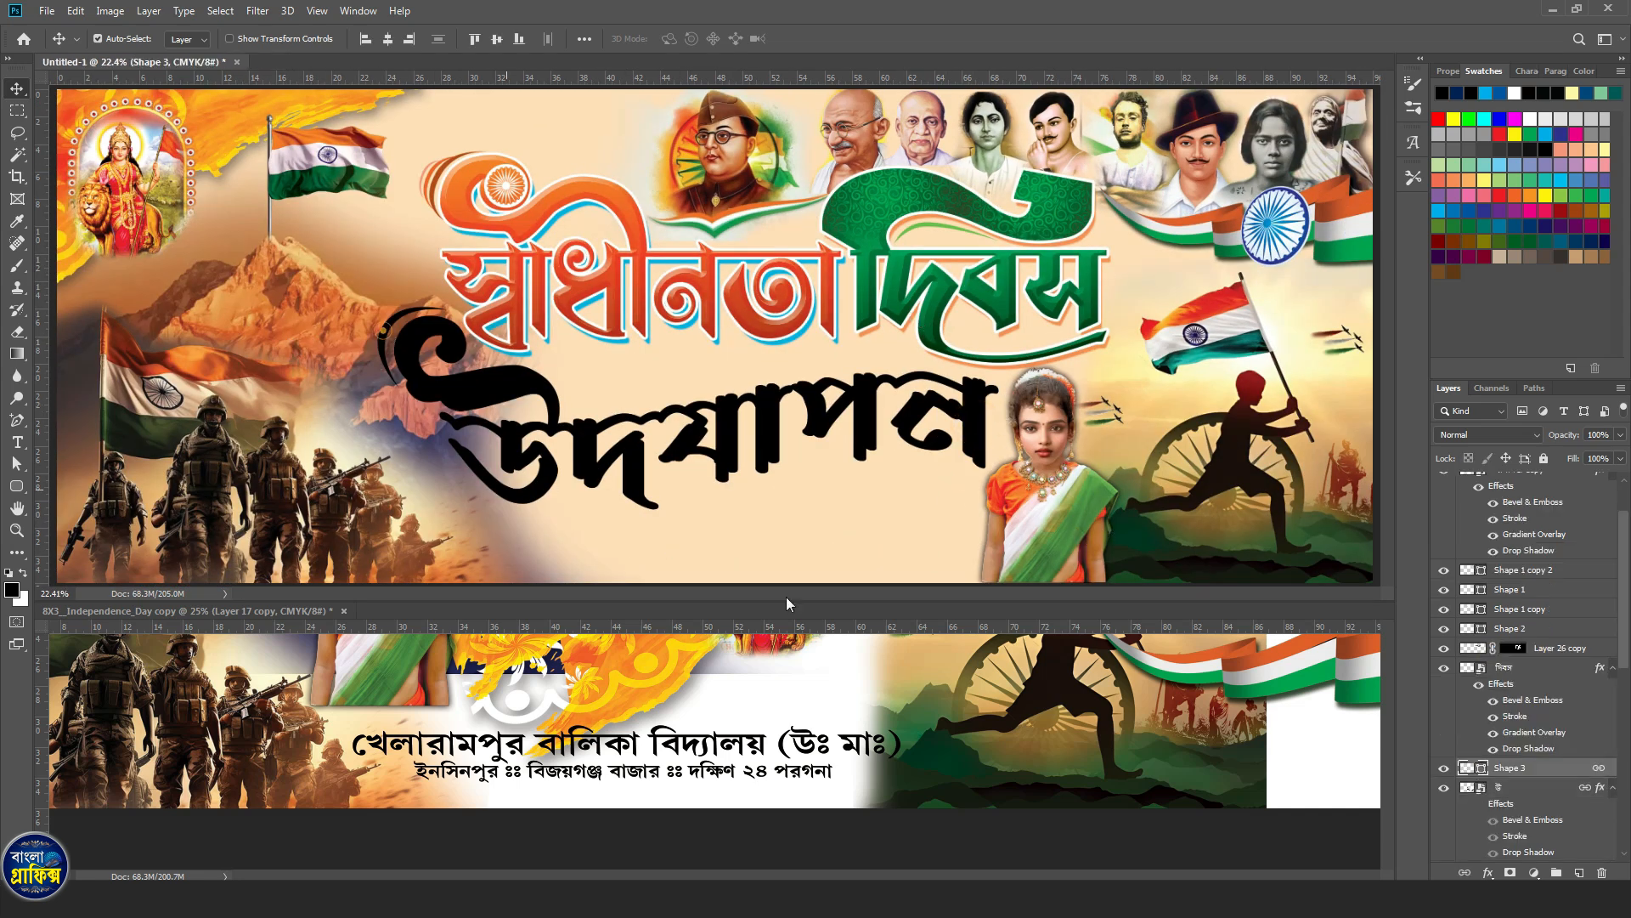
pyautogui.doubleClick(1469, 768)
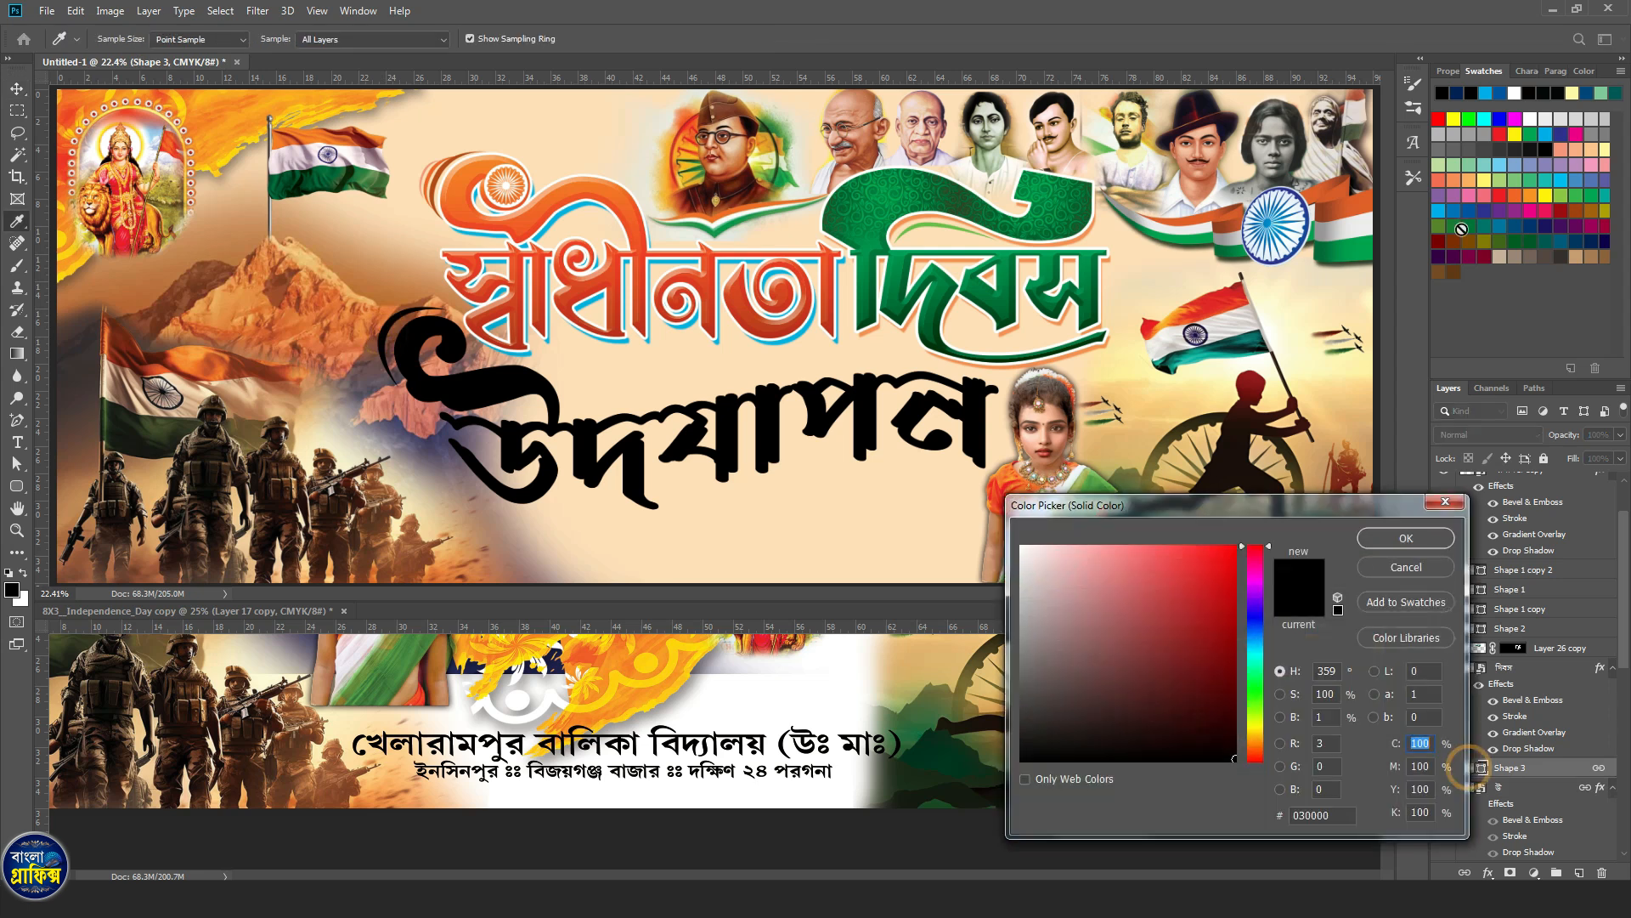
pyautogui.click(1448, 205)
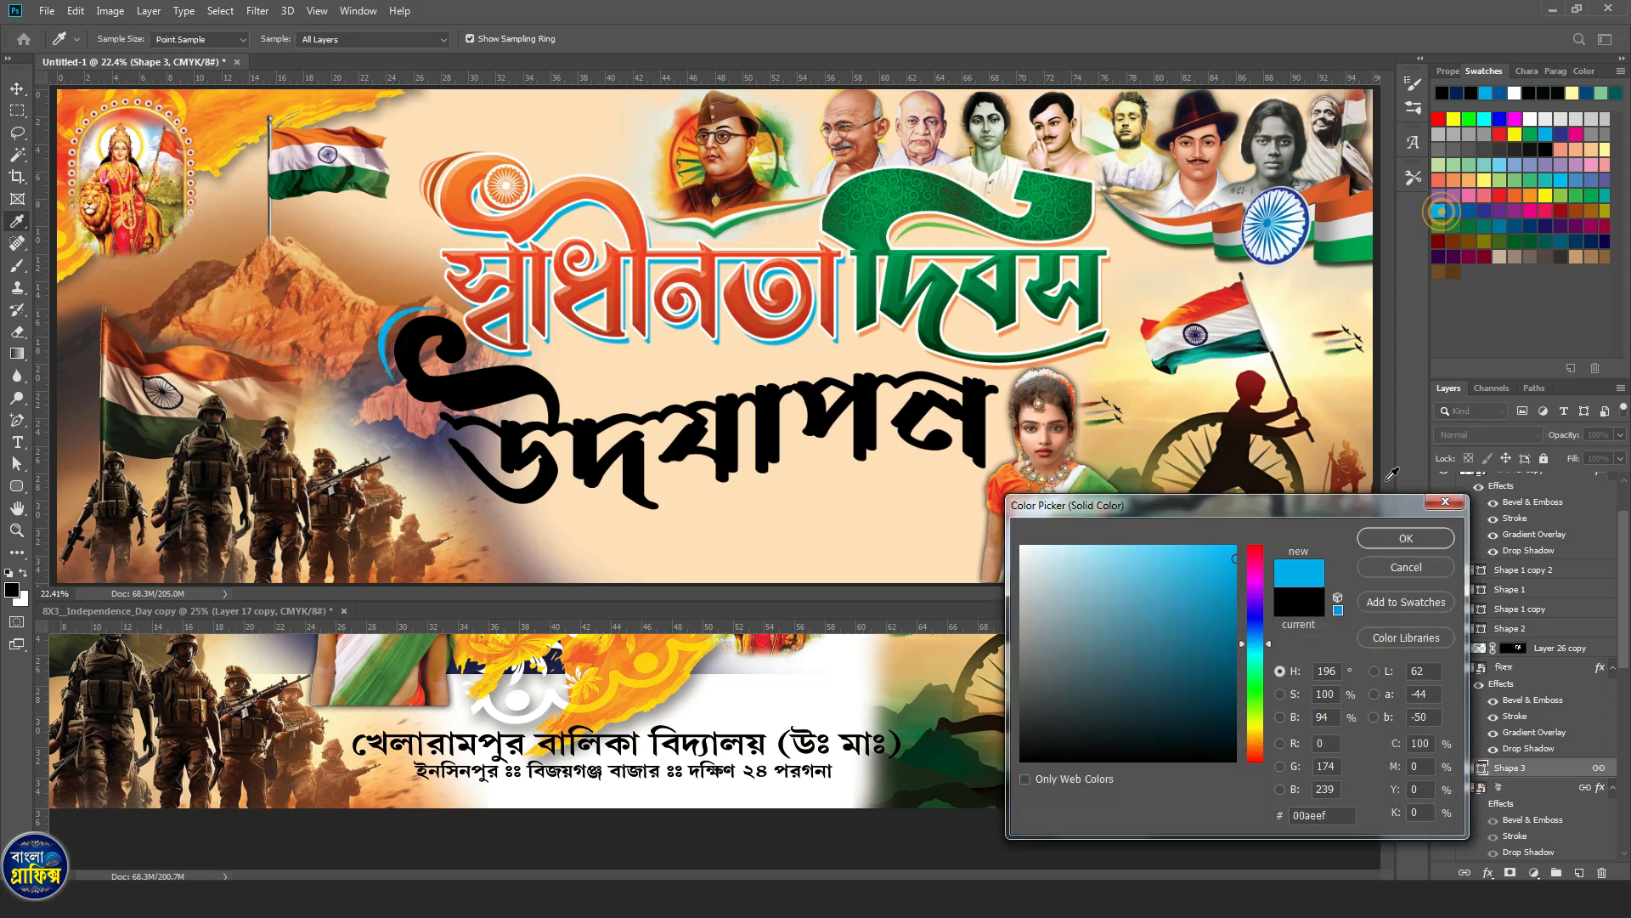
pyautogui.click(1404, 540)
# Open the contents of the উদযাপন smart object and turn on the gradient effect of its curl shape.
pyautogui.click(724, 448)
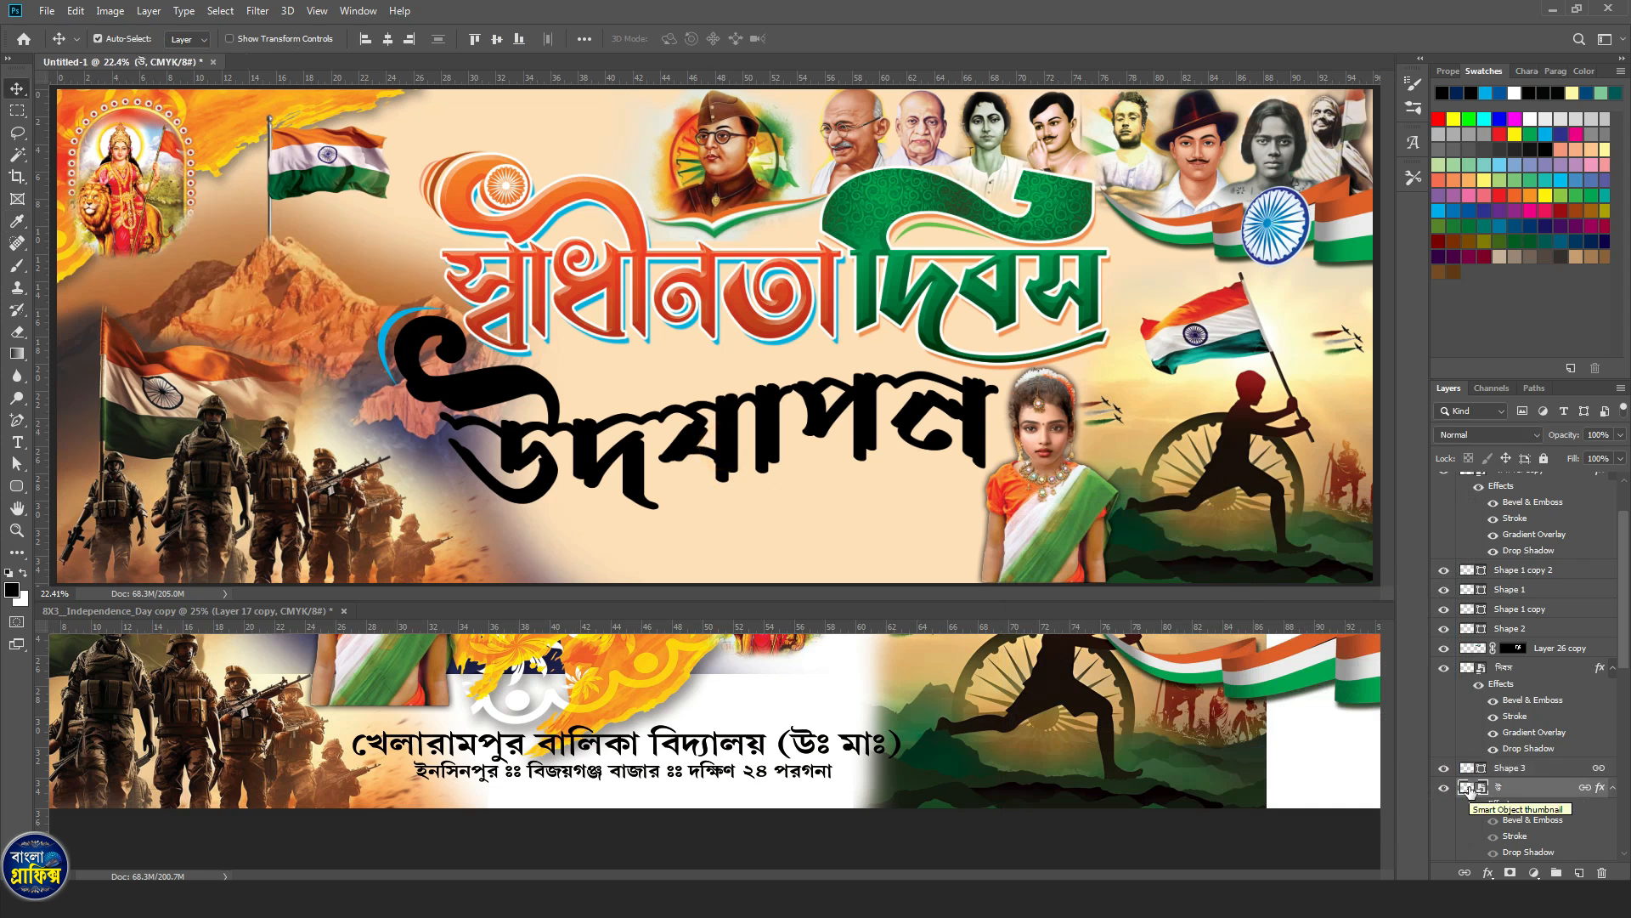
pyautogui.doubleClick(1468, 788)
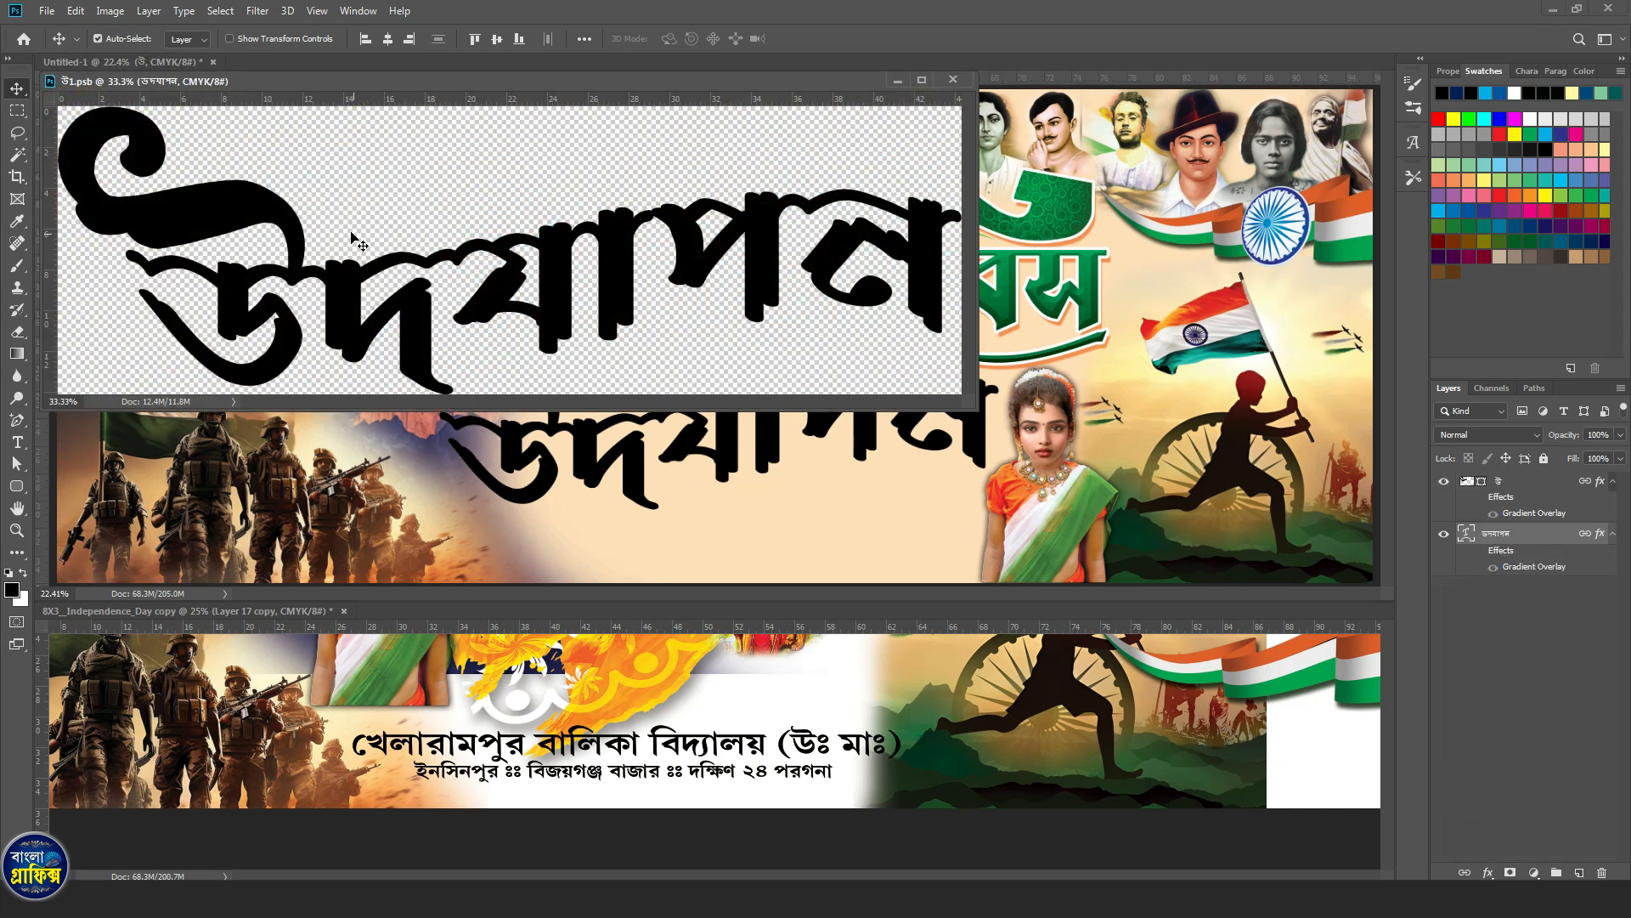
pyautogui.click(216, 191)
pyautogui.click(1480, 498)
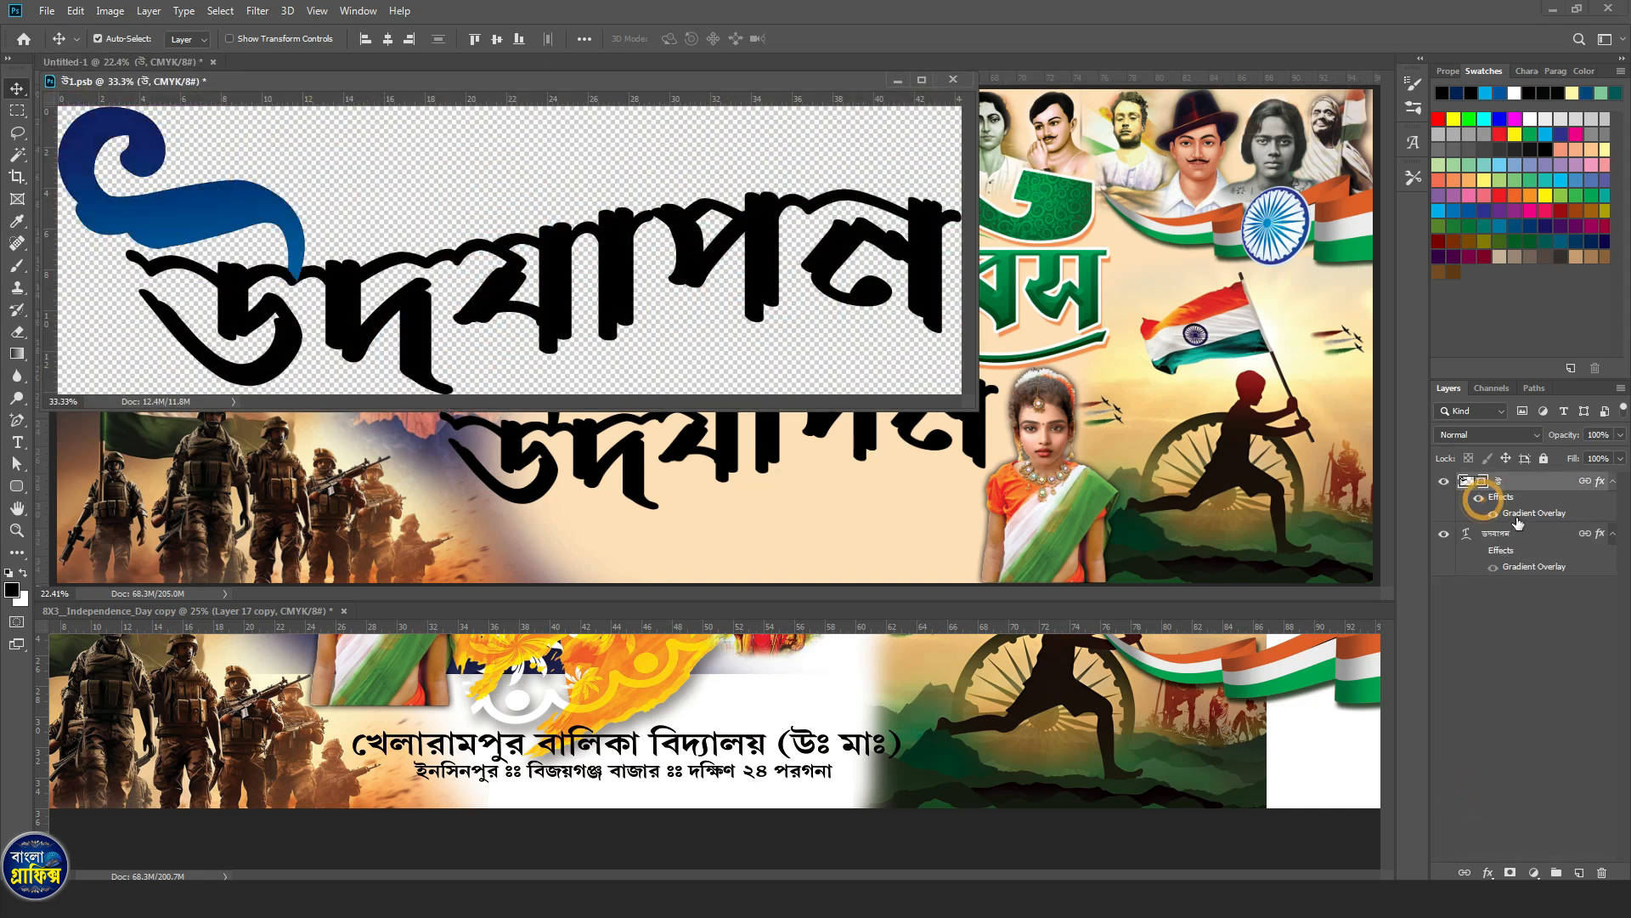
# Inspect the curl's Gradient Overlay, checking the CMYK values of its dark blue and lighter blue colour stops.
pyautogui.doubleClick(1518, 519)
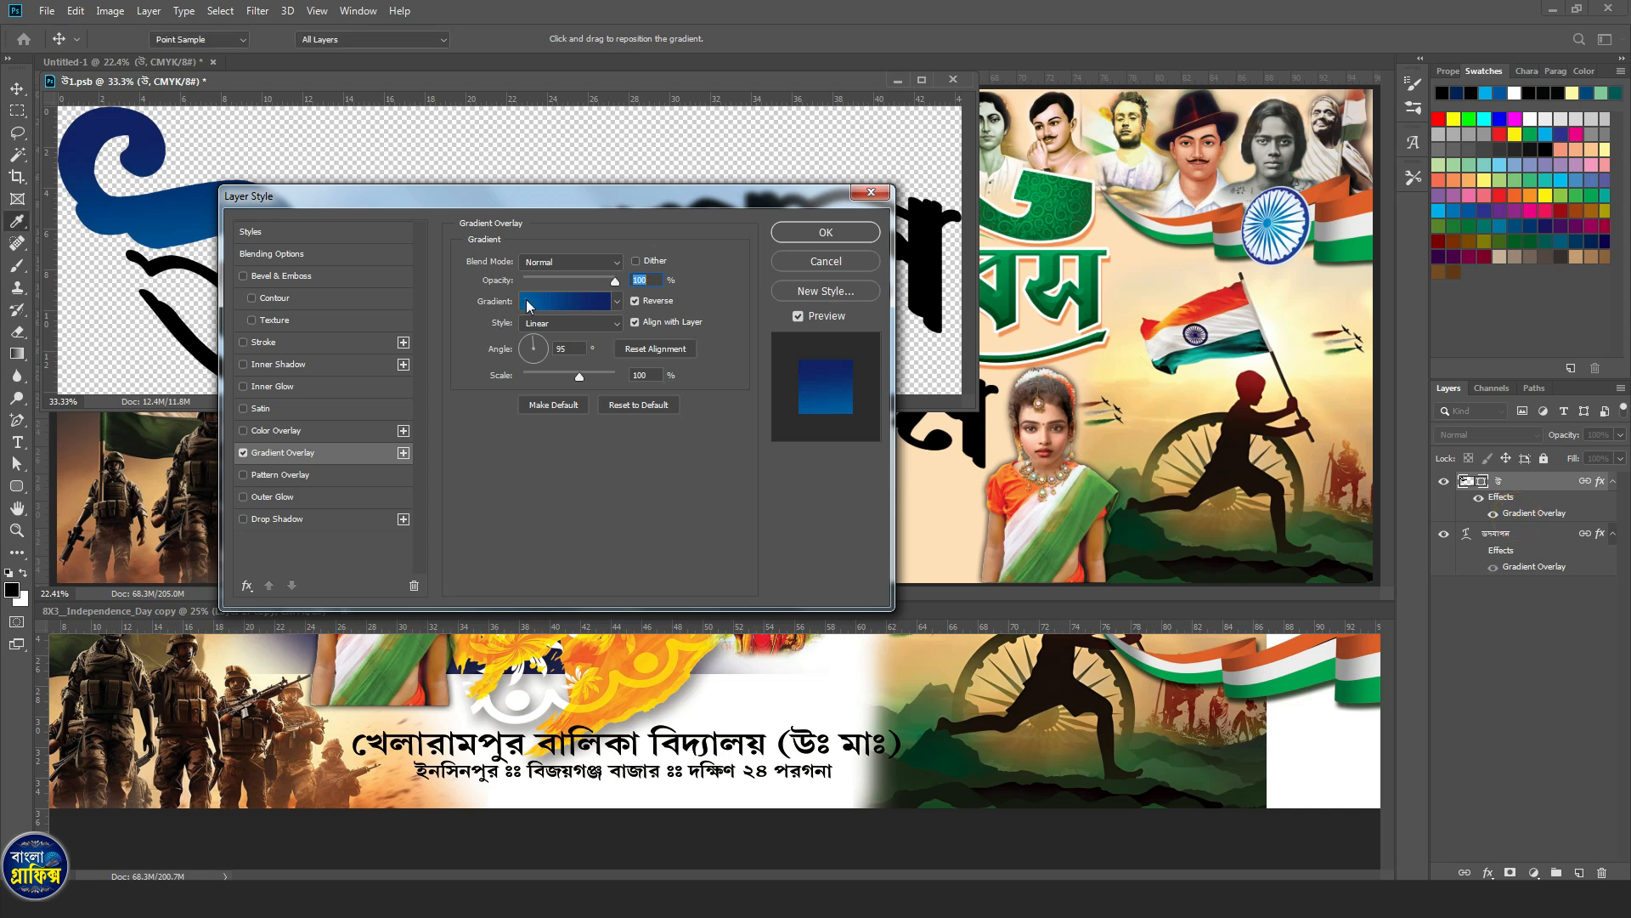
pyautogui.click(526, 300)
pyautogui.click(1174, 722)
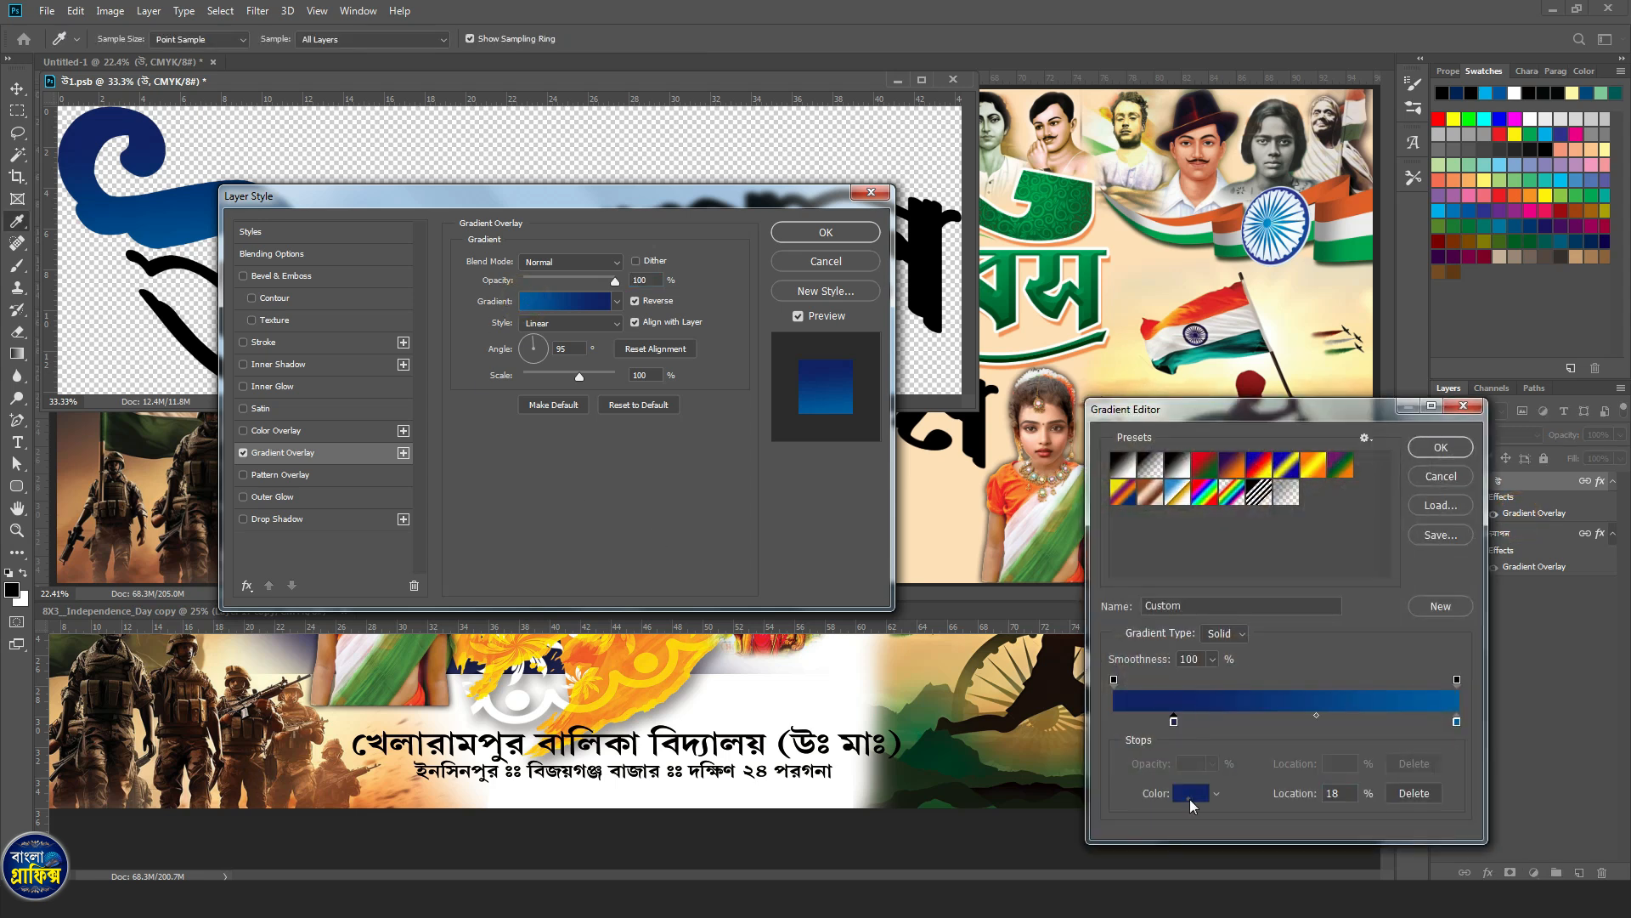
pyautogui.click(1191, 792)
pyautogui.doubleClick(1419, 765)
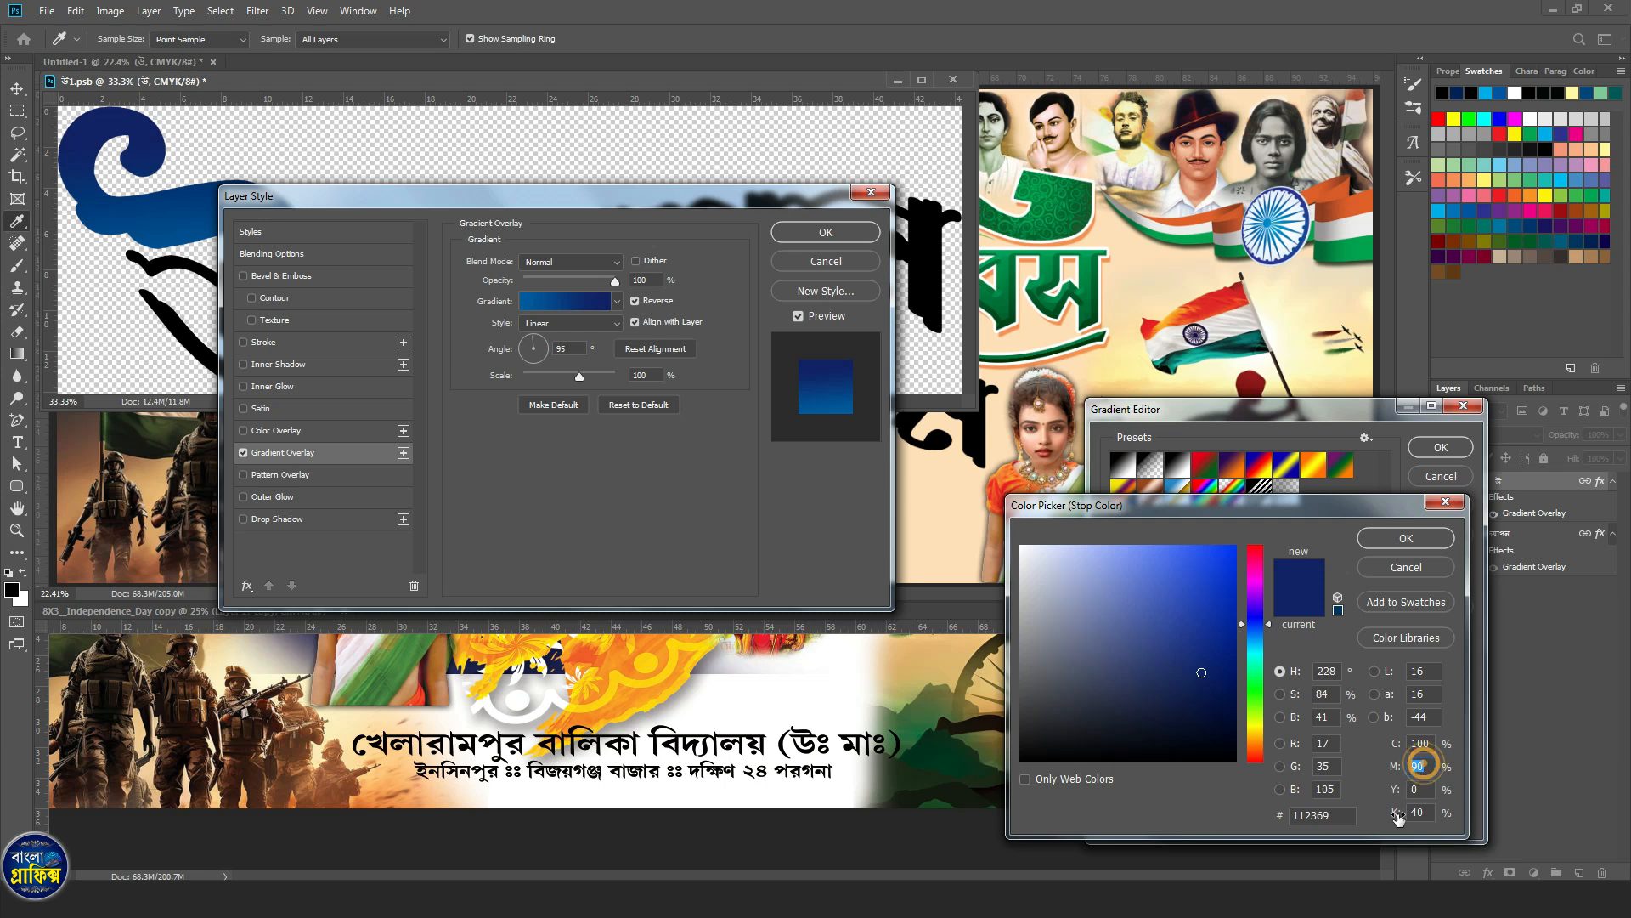
pyautogui.click(1394, 538)
pyautogui.click(1457, 721)
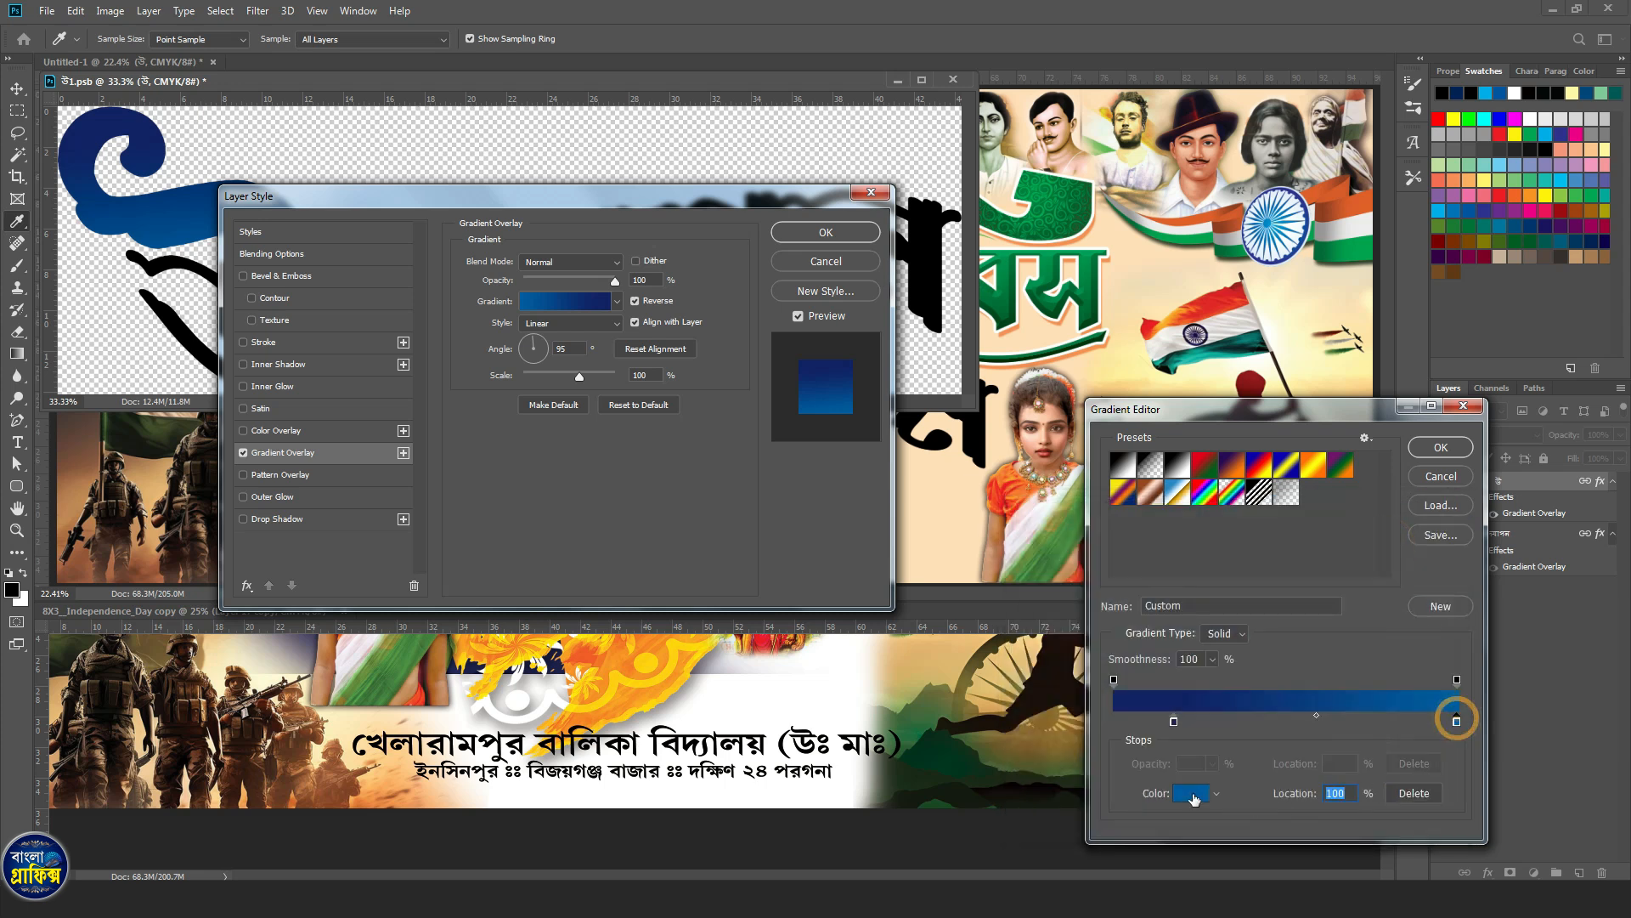
pyautogui.click(1190, 794)
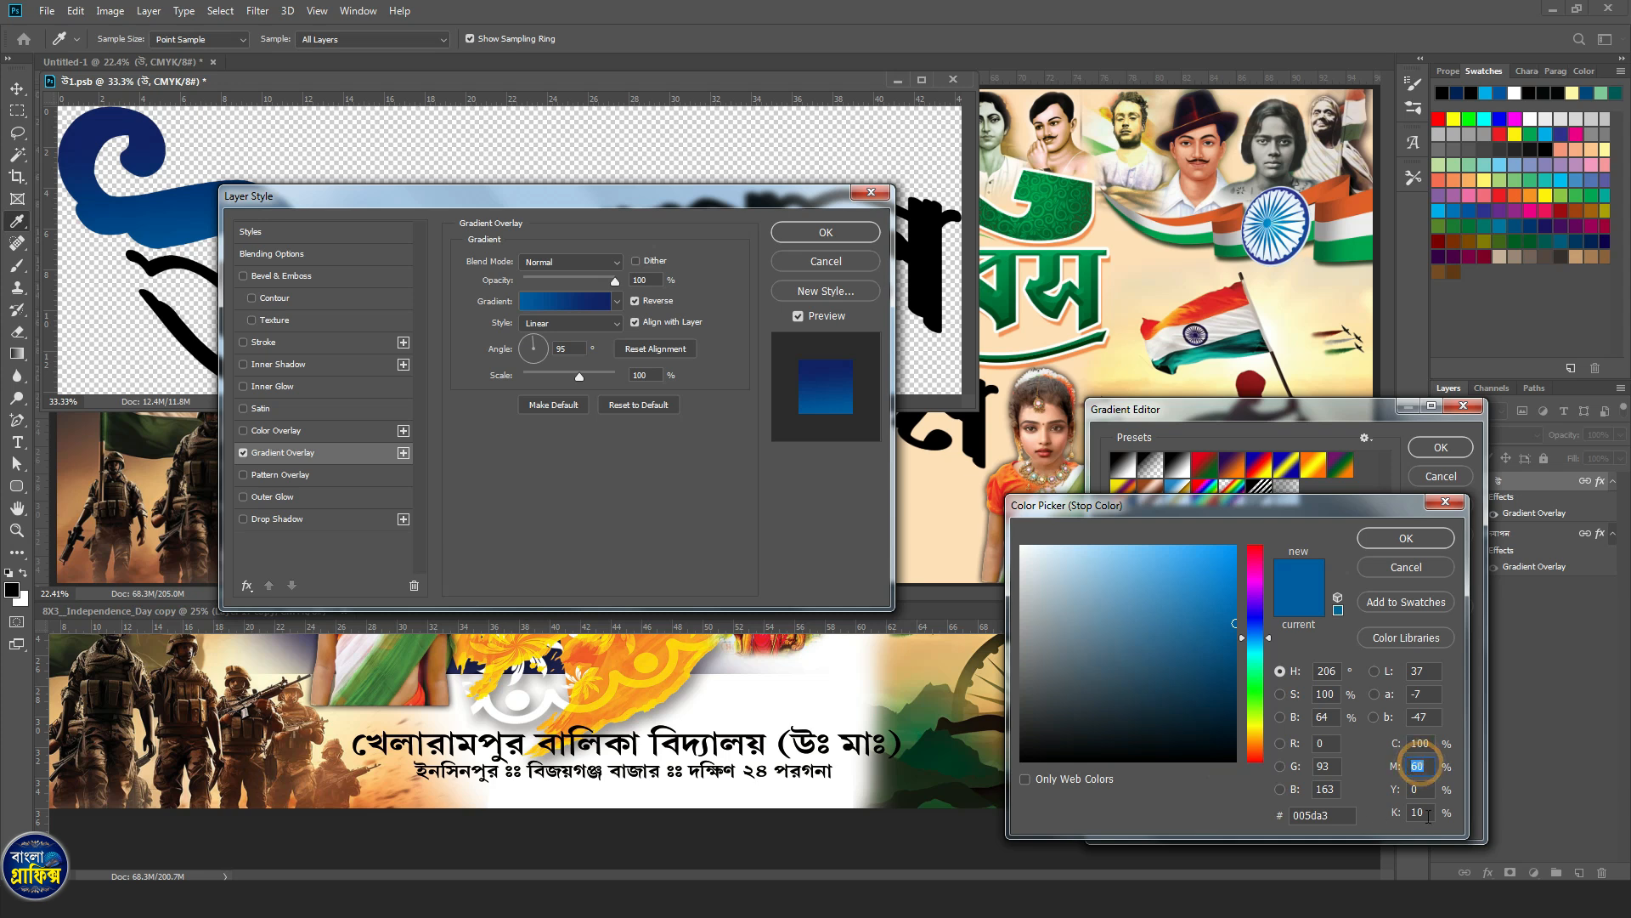
pyautogui.click(1399, 539)
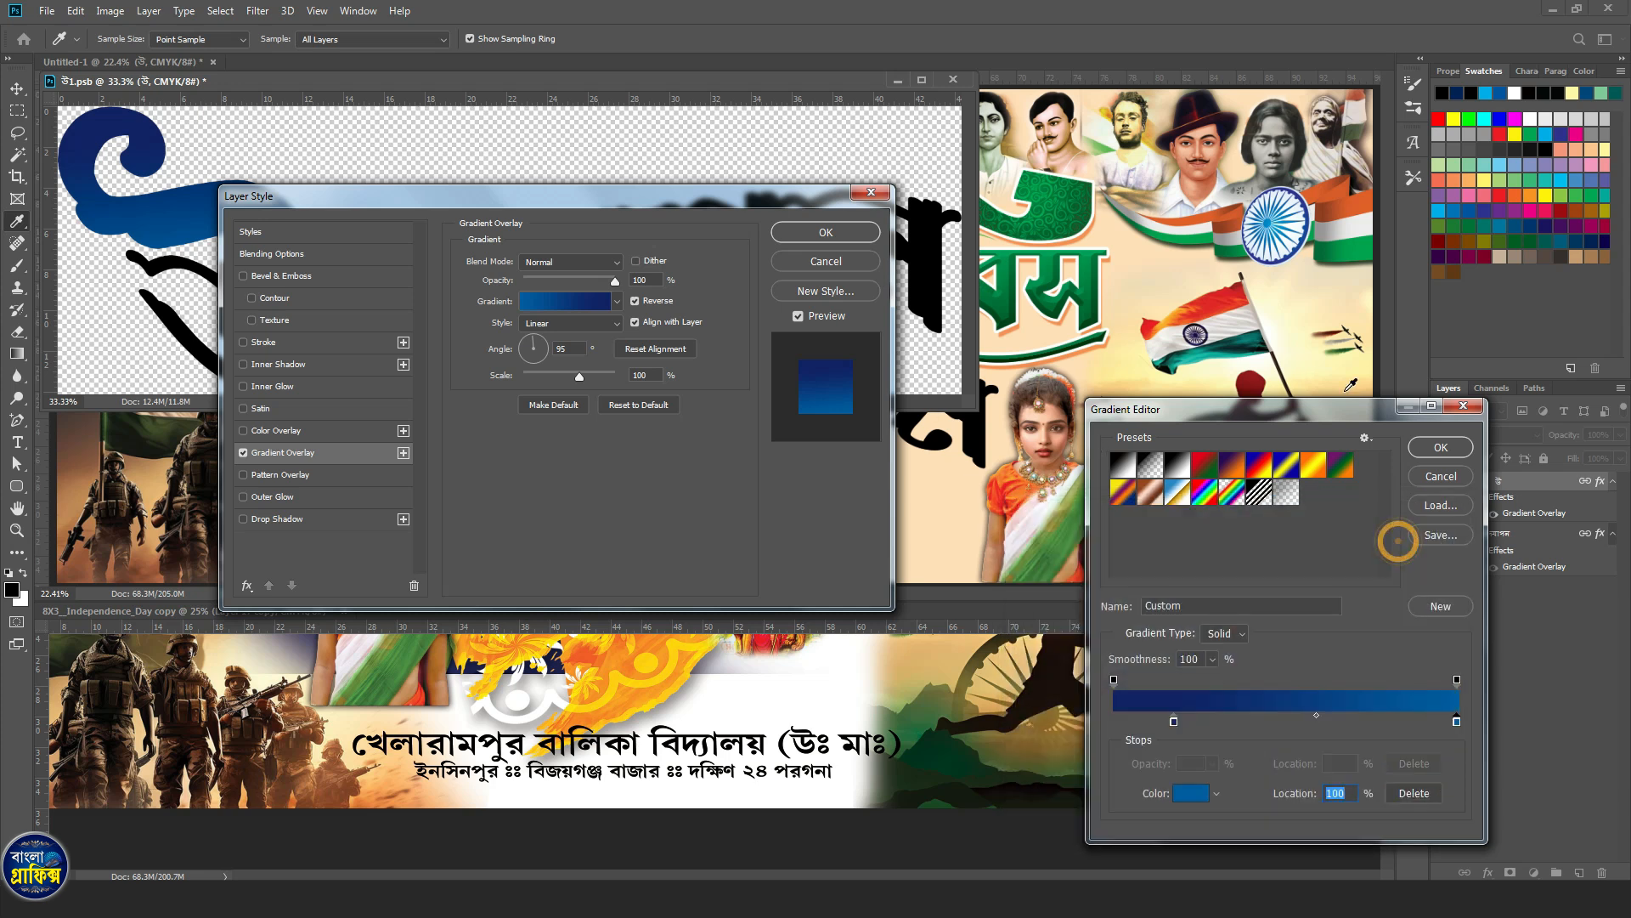
pyautogui.click(1441, 447)
pyautogui.click(831, 270)
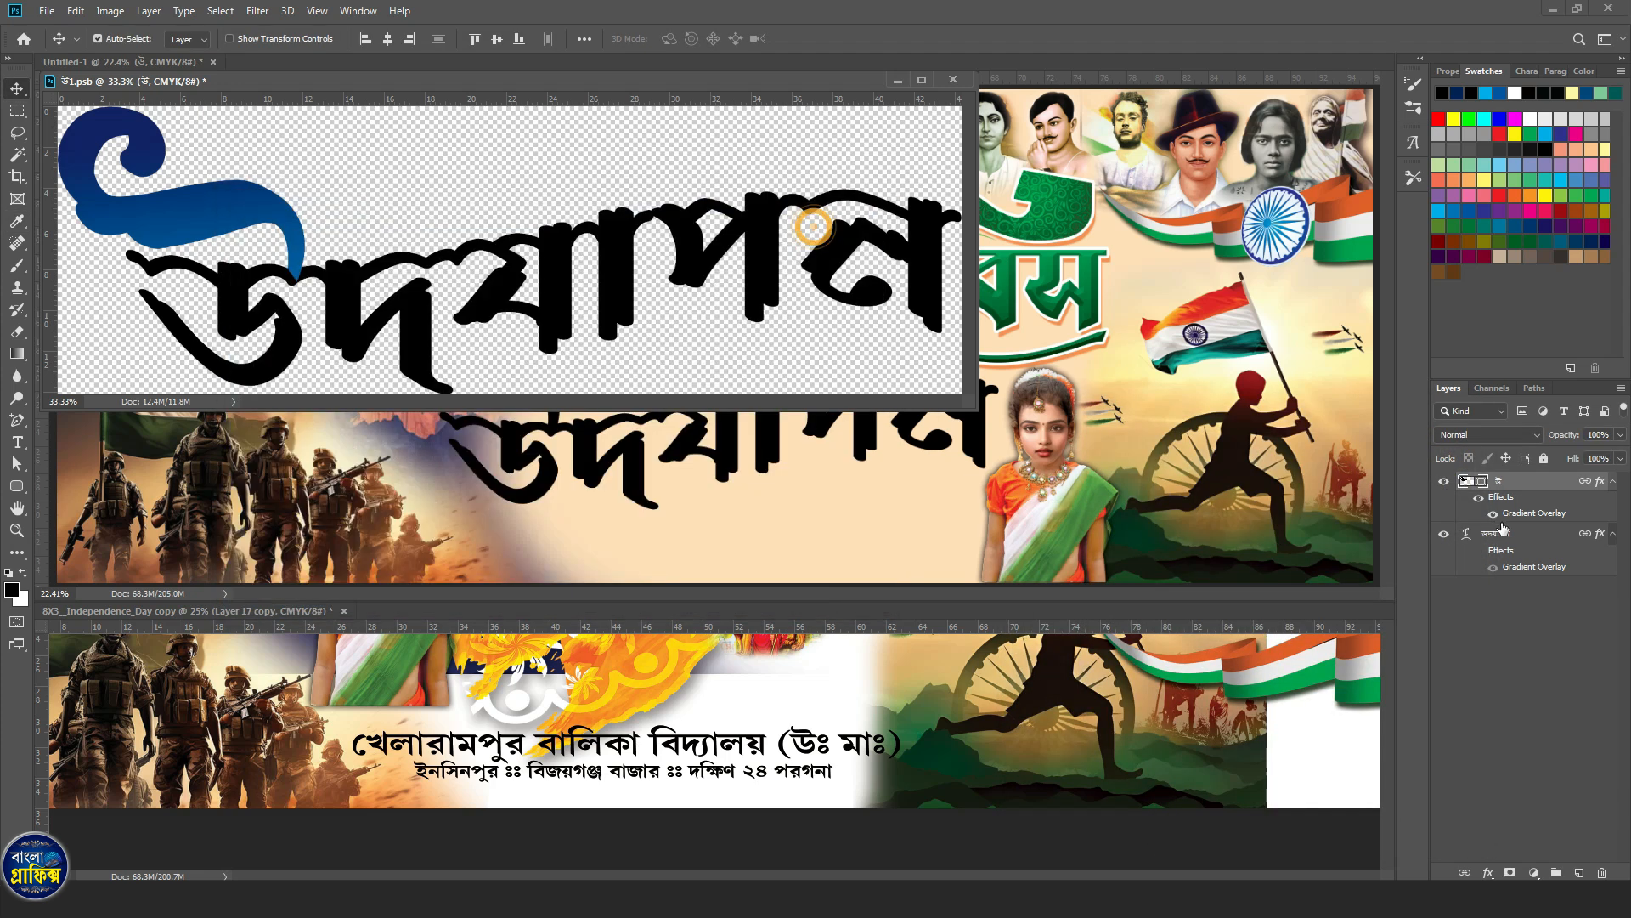
# Turn on the Gradient Overlay effect of the উদযাপন text layer.
pyautogui.click(1501, 531)
pyautogui.click(1477, 552)
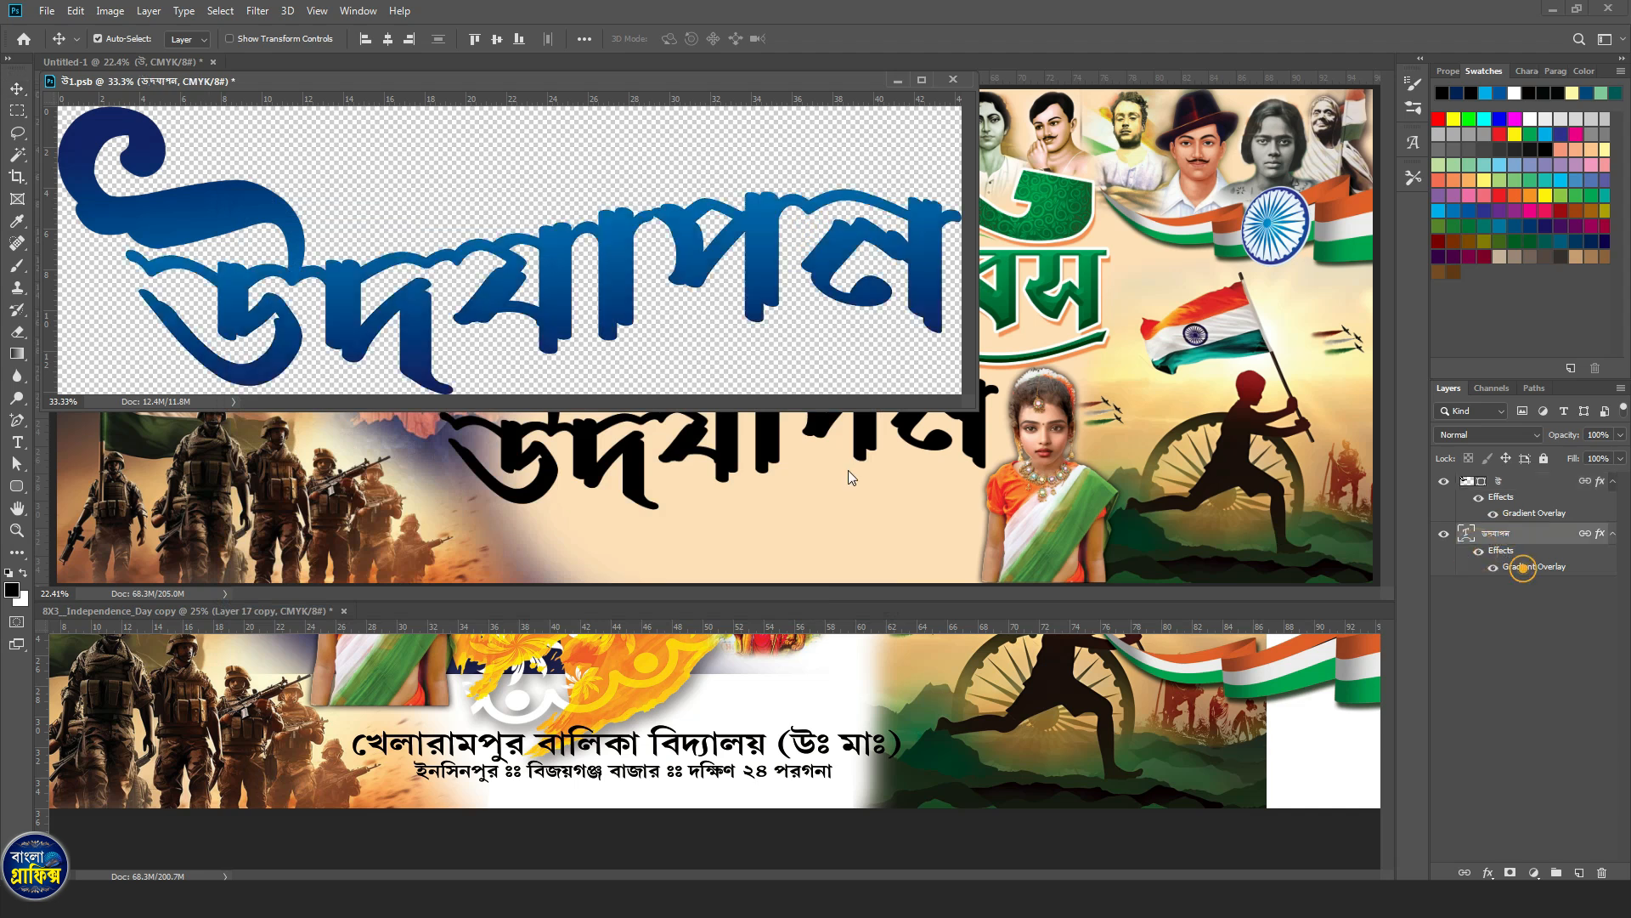
# Check the CMYK values of the dark blue and lighter blue stops in the উদযাপন text layer's Gradient Overlay.
pyautogui.doubleClick(1532, 566)
pyautogui.click(595, 302)
pyautogui.click(1133, 720)
pyautogui.click(1181, 791)
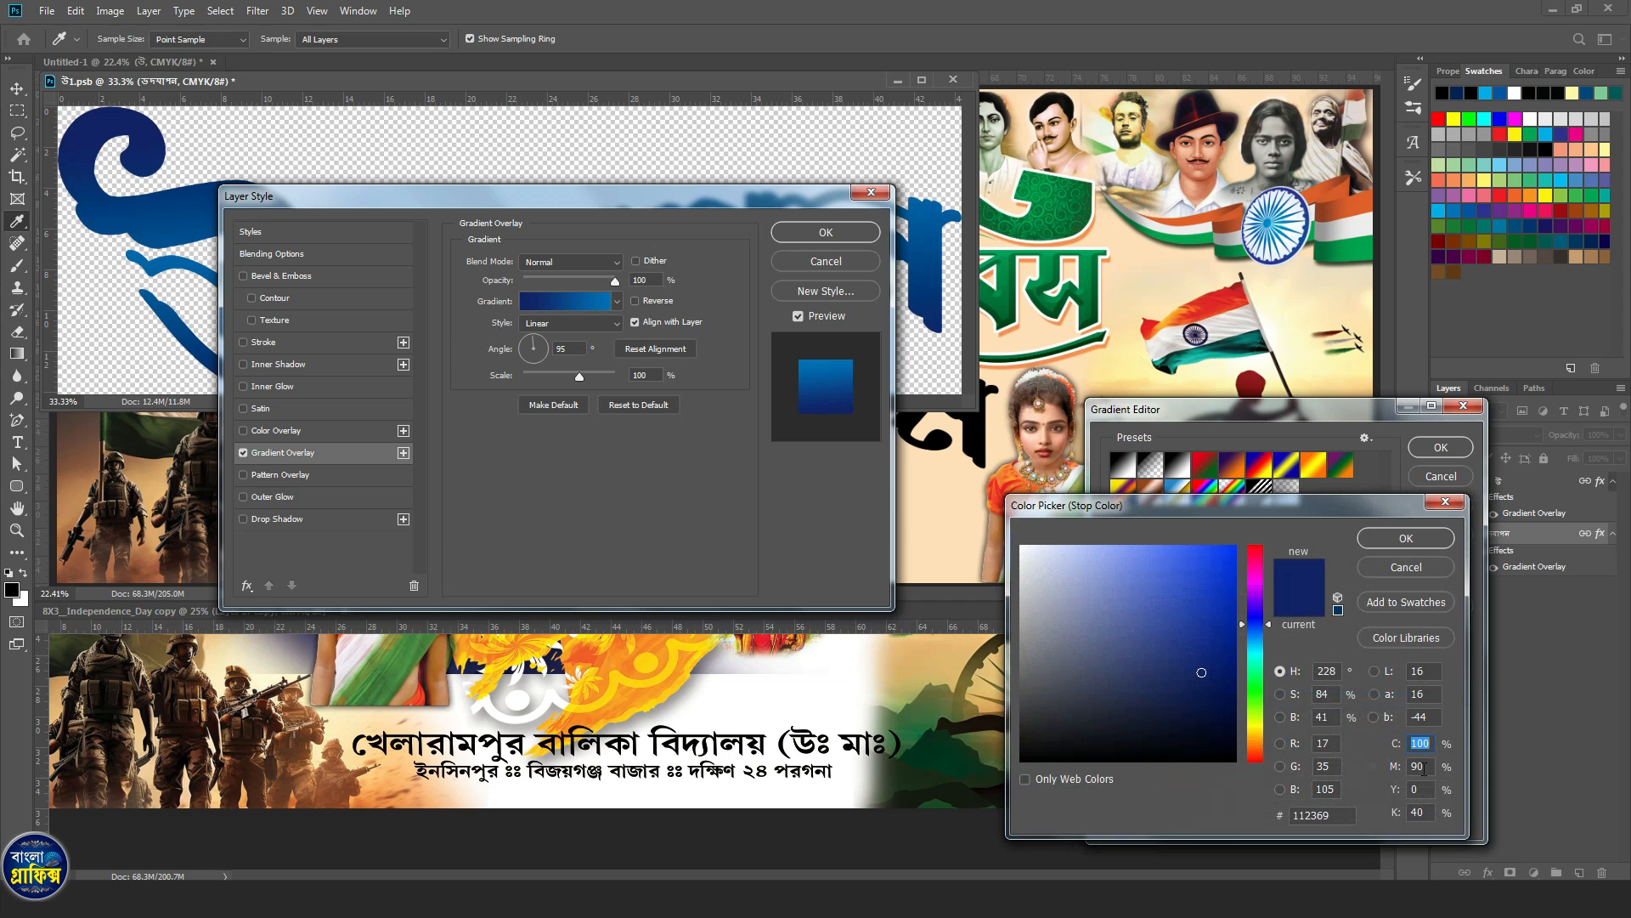
pyautogui.click(1411, 540)
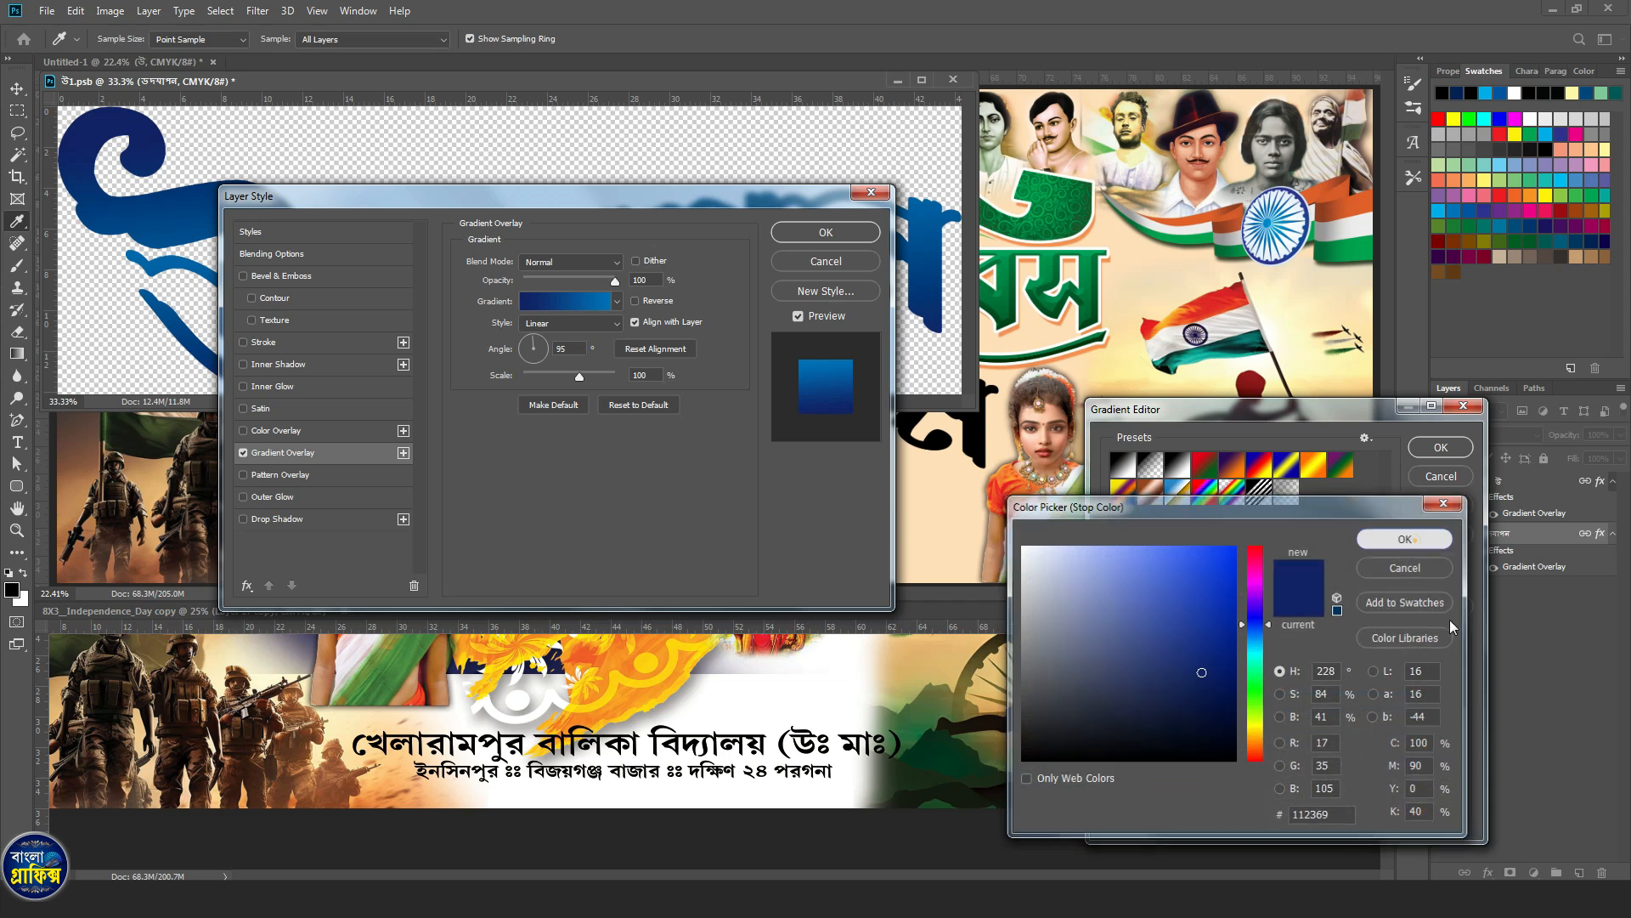
pyautogui.click(1457, 721)
pyautogui.click(1190, 793)
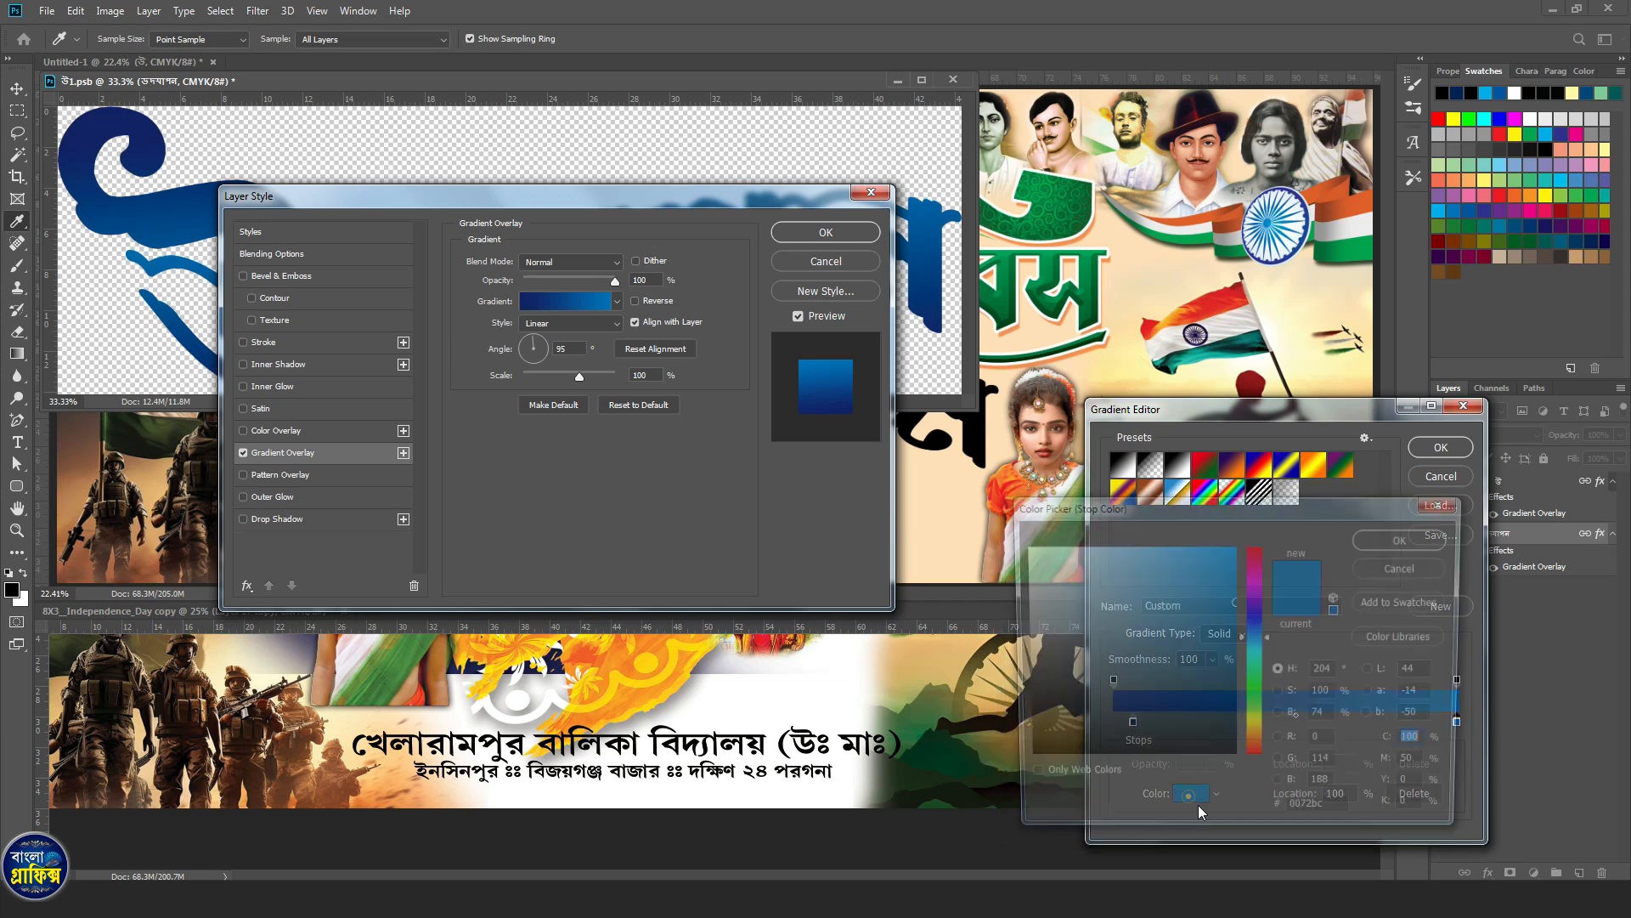
pyautogui.click(1406, 537)
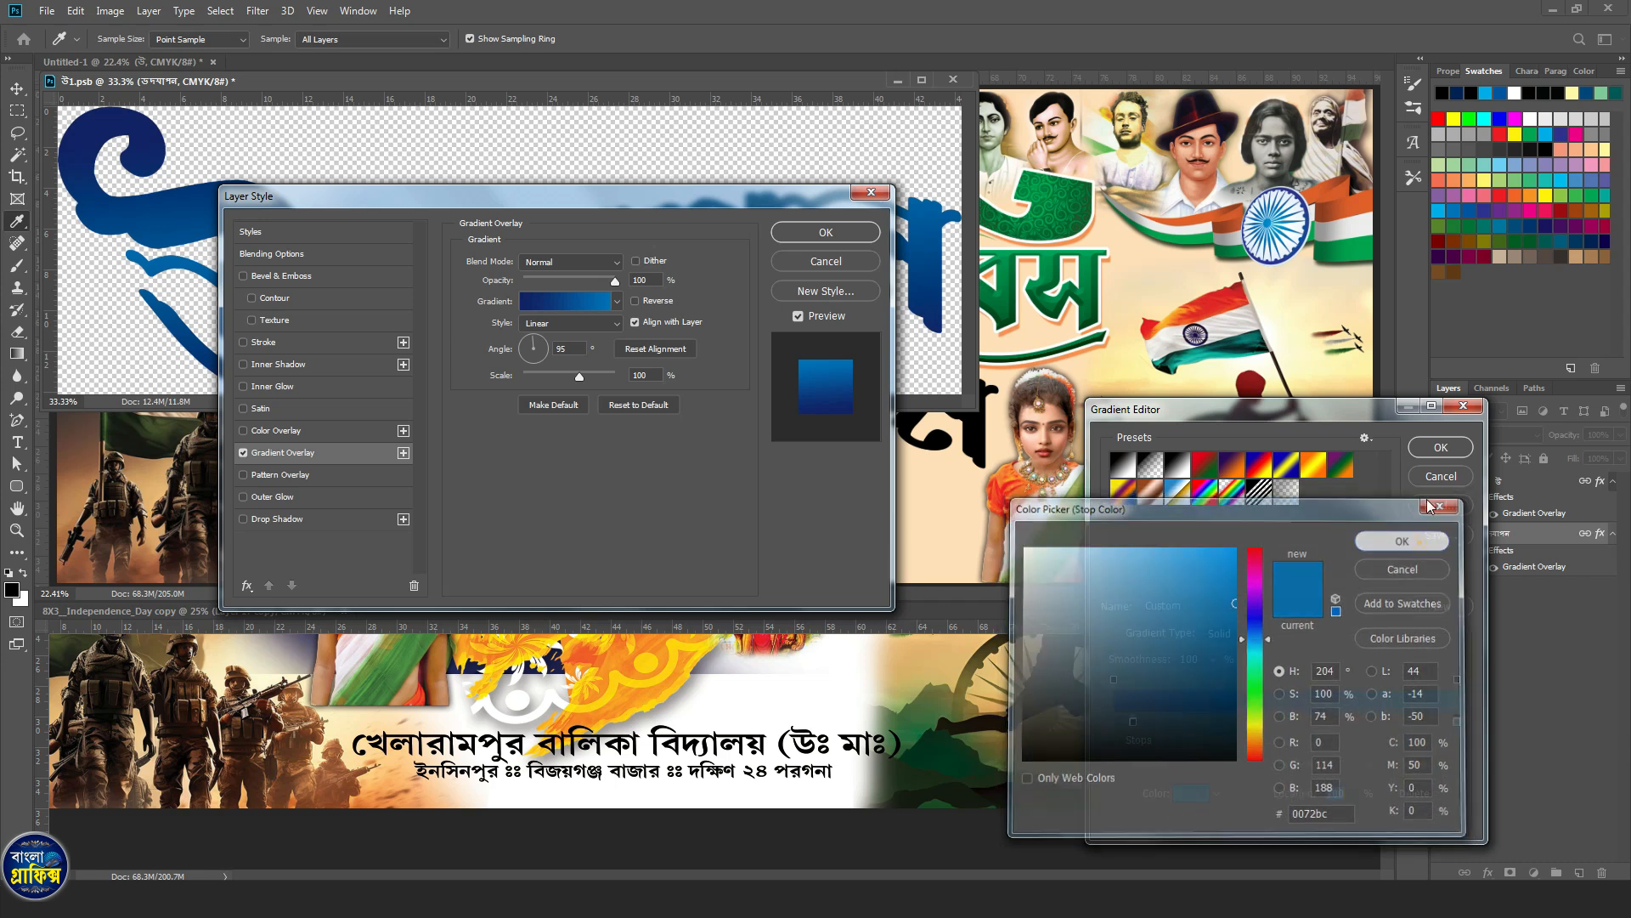
pyautogui.click(1440, 448)
pyautogui.click(824, 232)
# Close the smart object, saving its changes, and turn on the layer effects of উদযাপন in the banner.
pyautogui.click(954, 79)
pyautogui.press('Return')
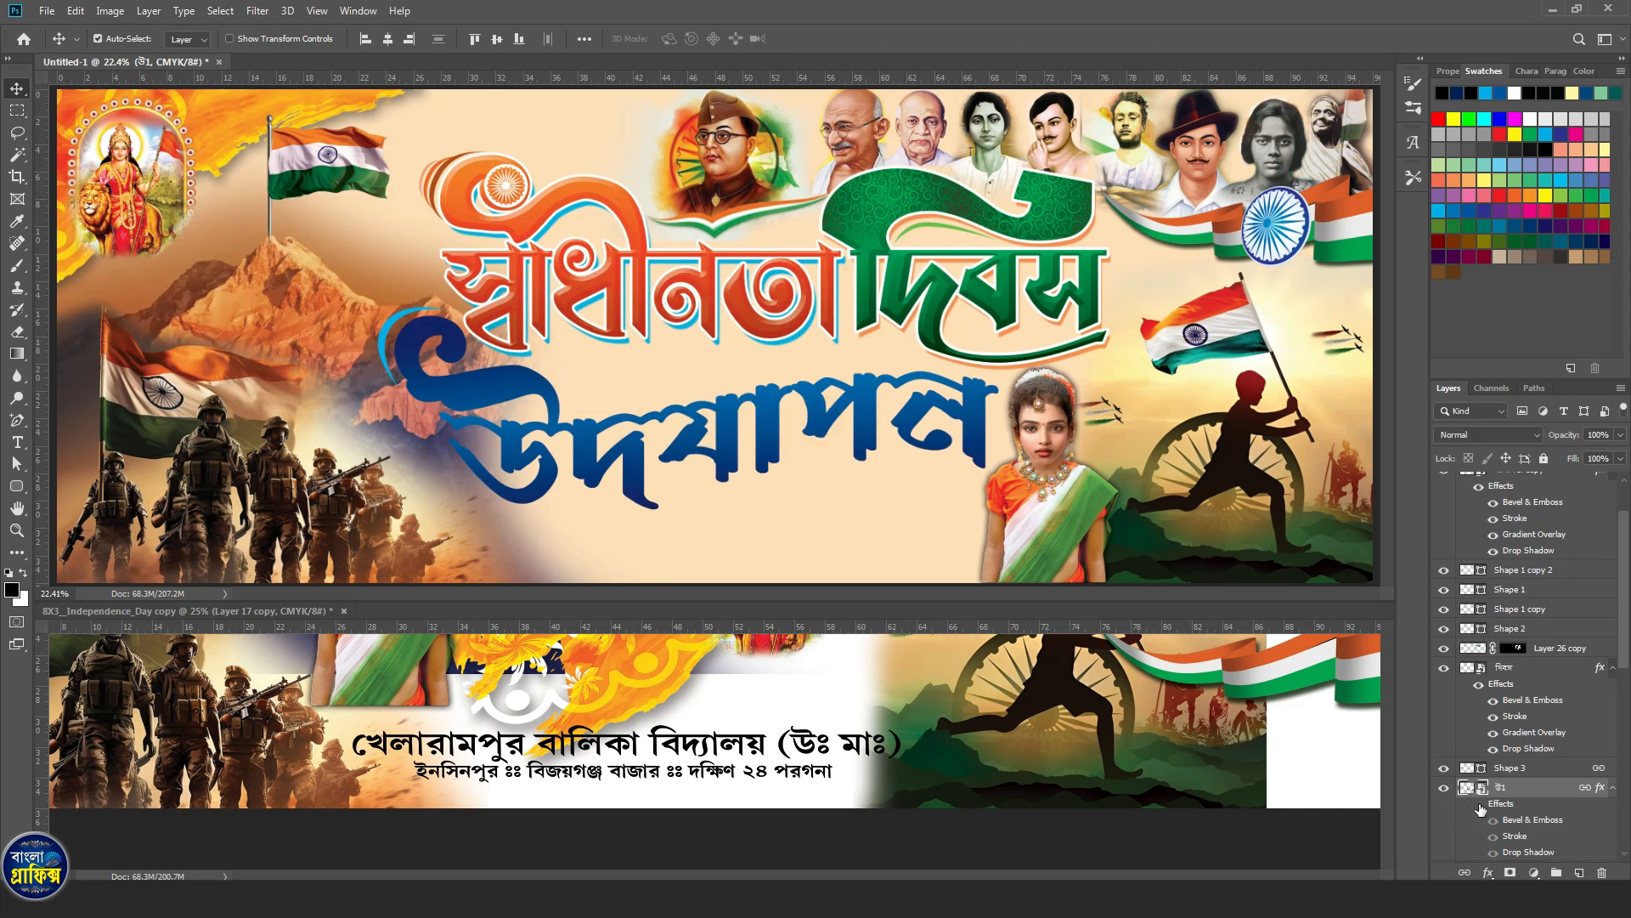
pyautogui.click(1479, 803)
# Inspect the Bevel & Emboss, Stroke and Drop Shadow settings of উদযাপন, including the pink shadow colour.
pyautogui.doubleClick(1529, 820)
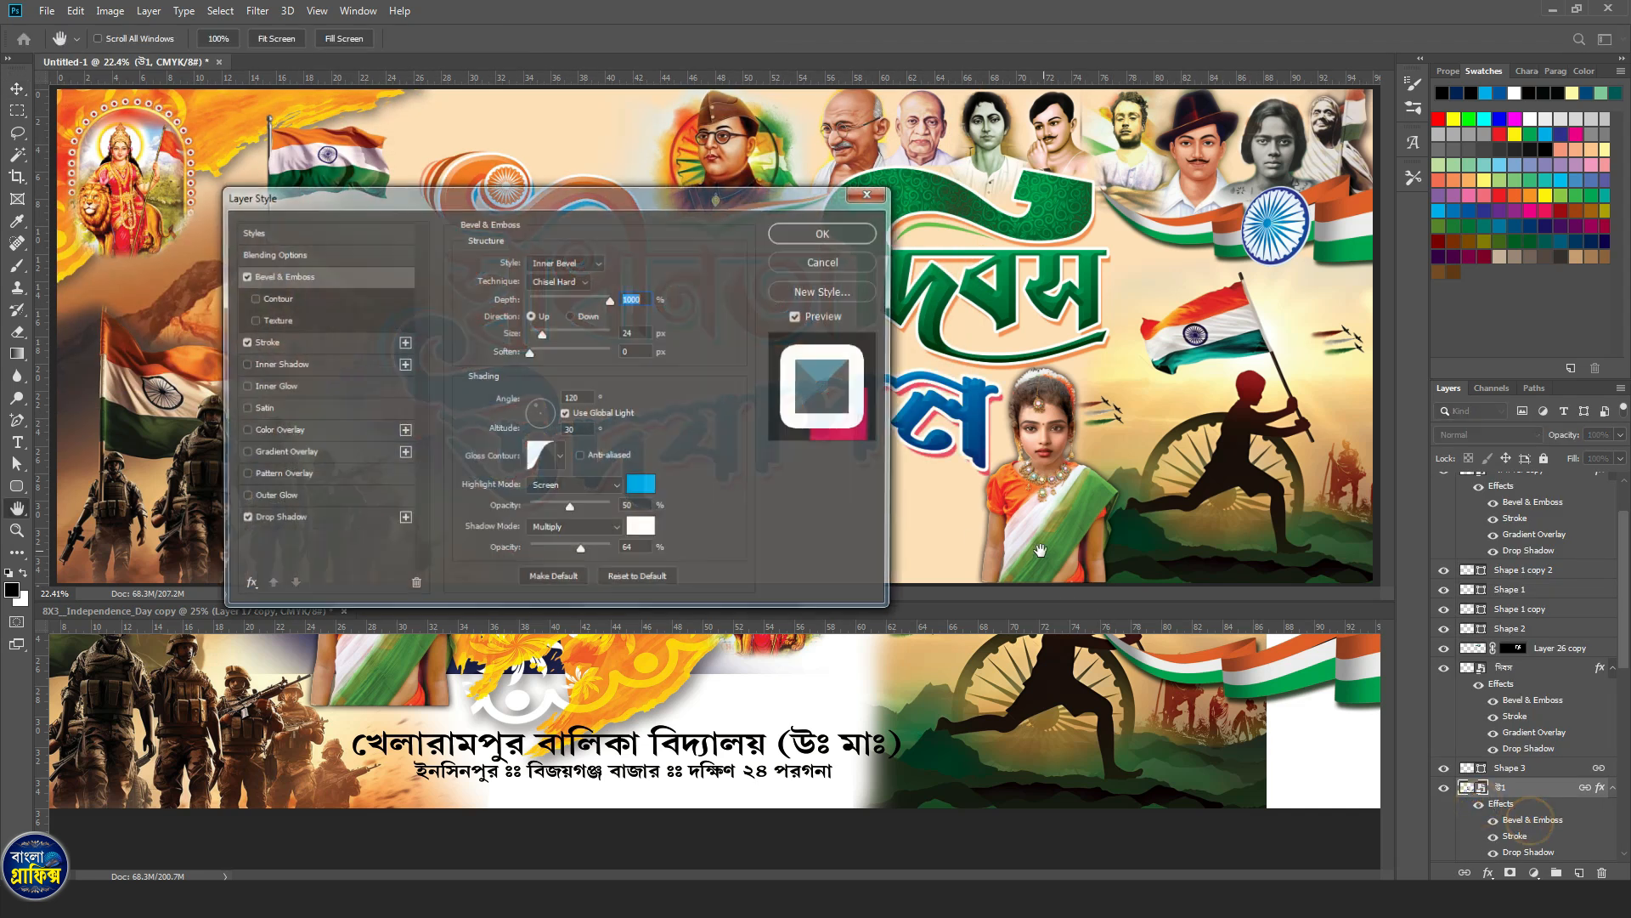
pyautogui.moveTo(610, 198)
pyautogui.mouseDown()
pyautogui.moveTo(1360, 278)
pyautogui.moveTo(1373, 180)
pyautogui.mouseUp()
pyautogui.click(1395, 314)
pyautogui.click(1088, 324)
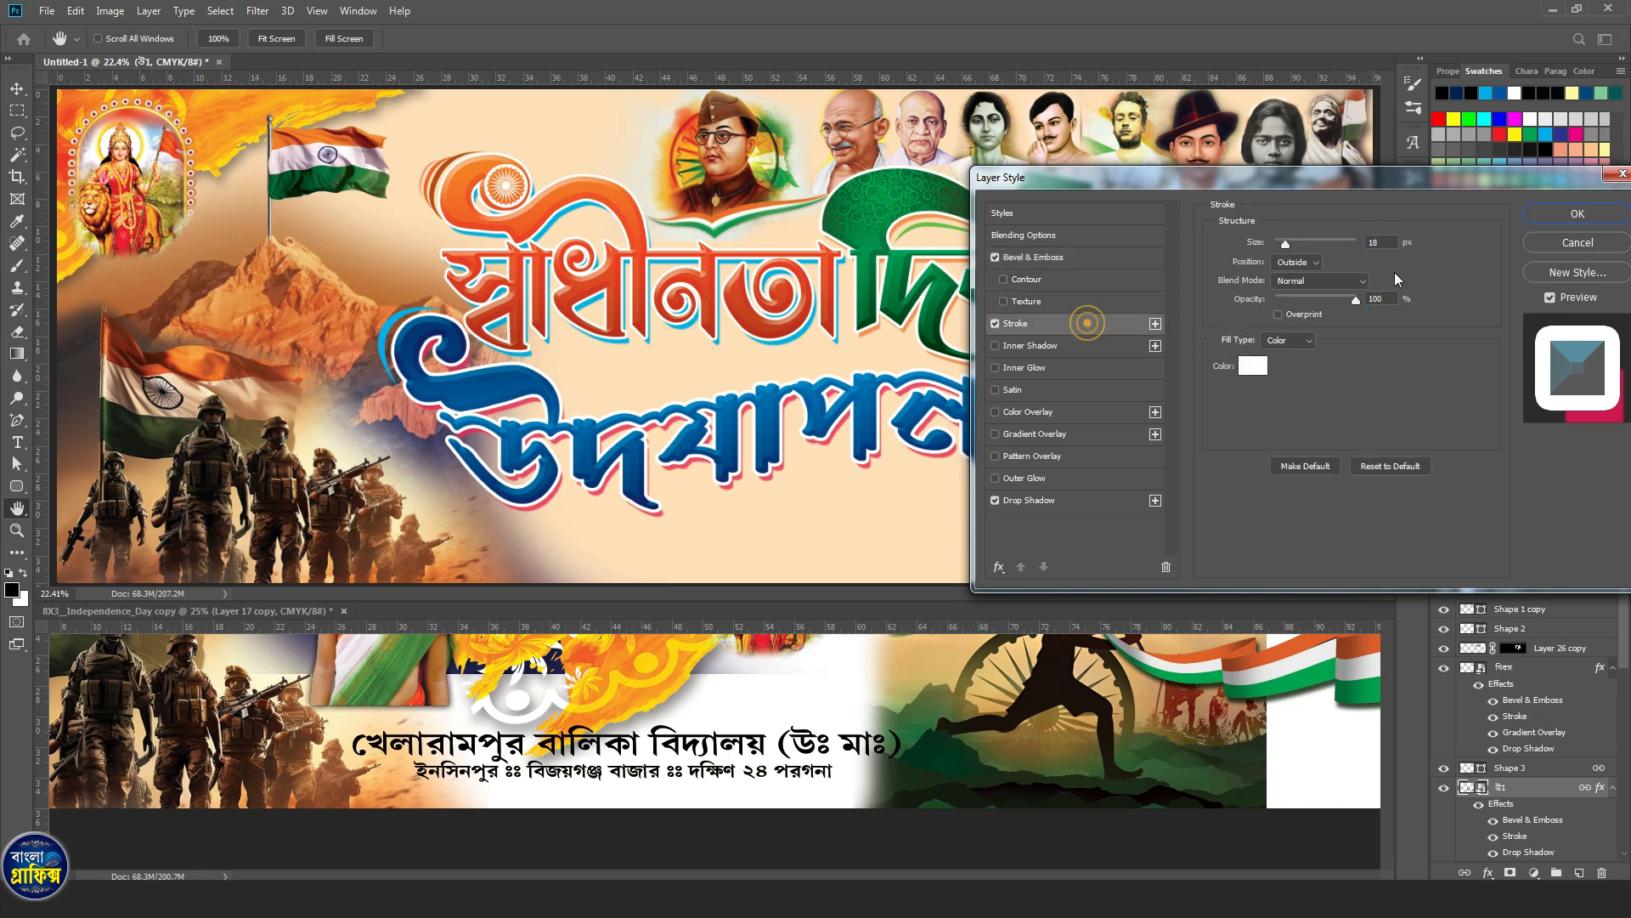
pyautogui.click(1377, 242)
pyautogui.click(1043, 501)
pyautogui.click(1389, 246)
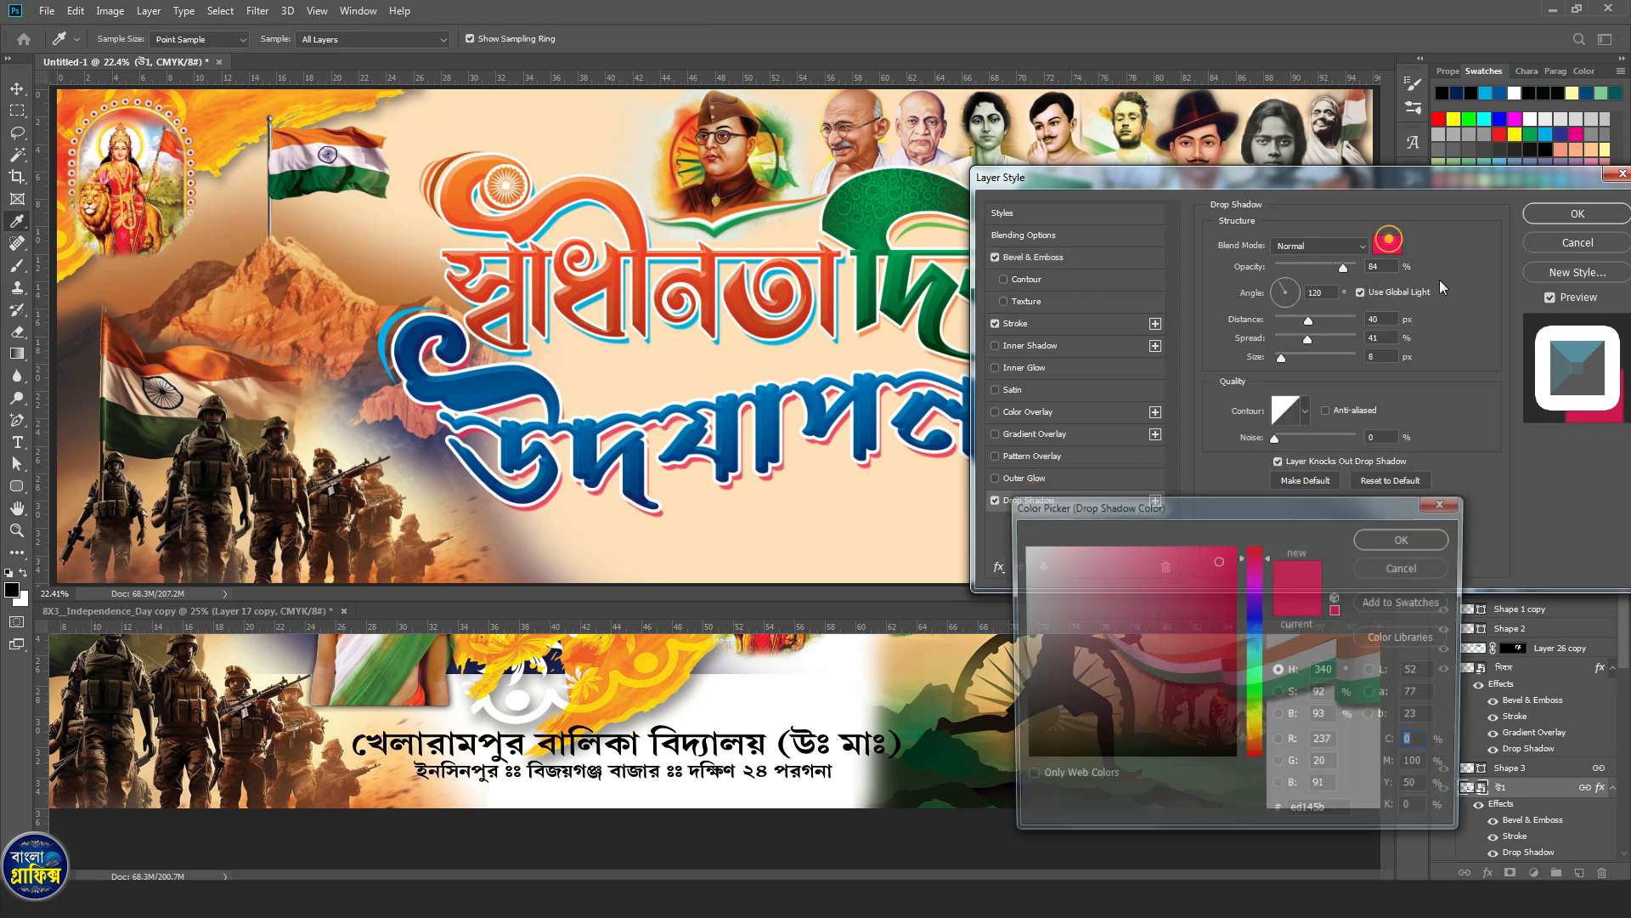
pyautogui.click(1407, 539)
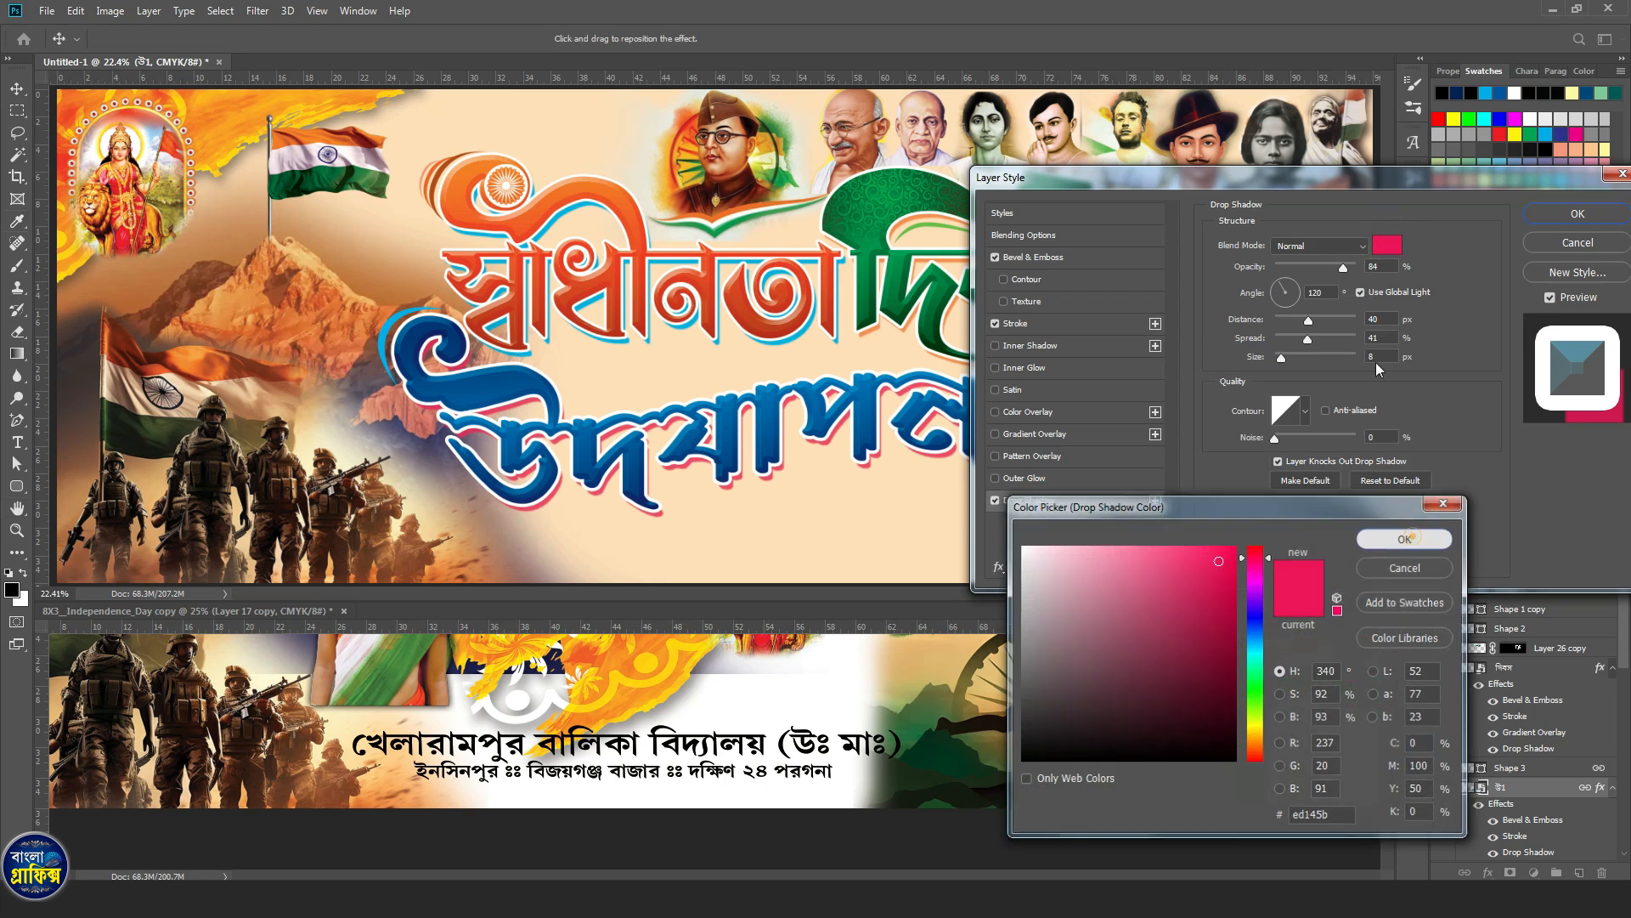
pyautogui.moveTo(1368, 182); pyautogui.dragTo(1274, 183)
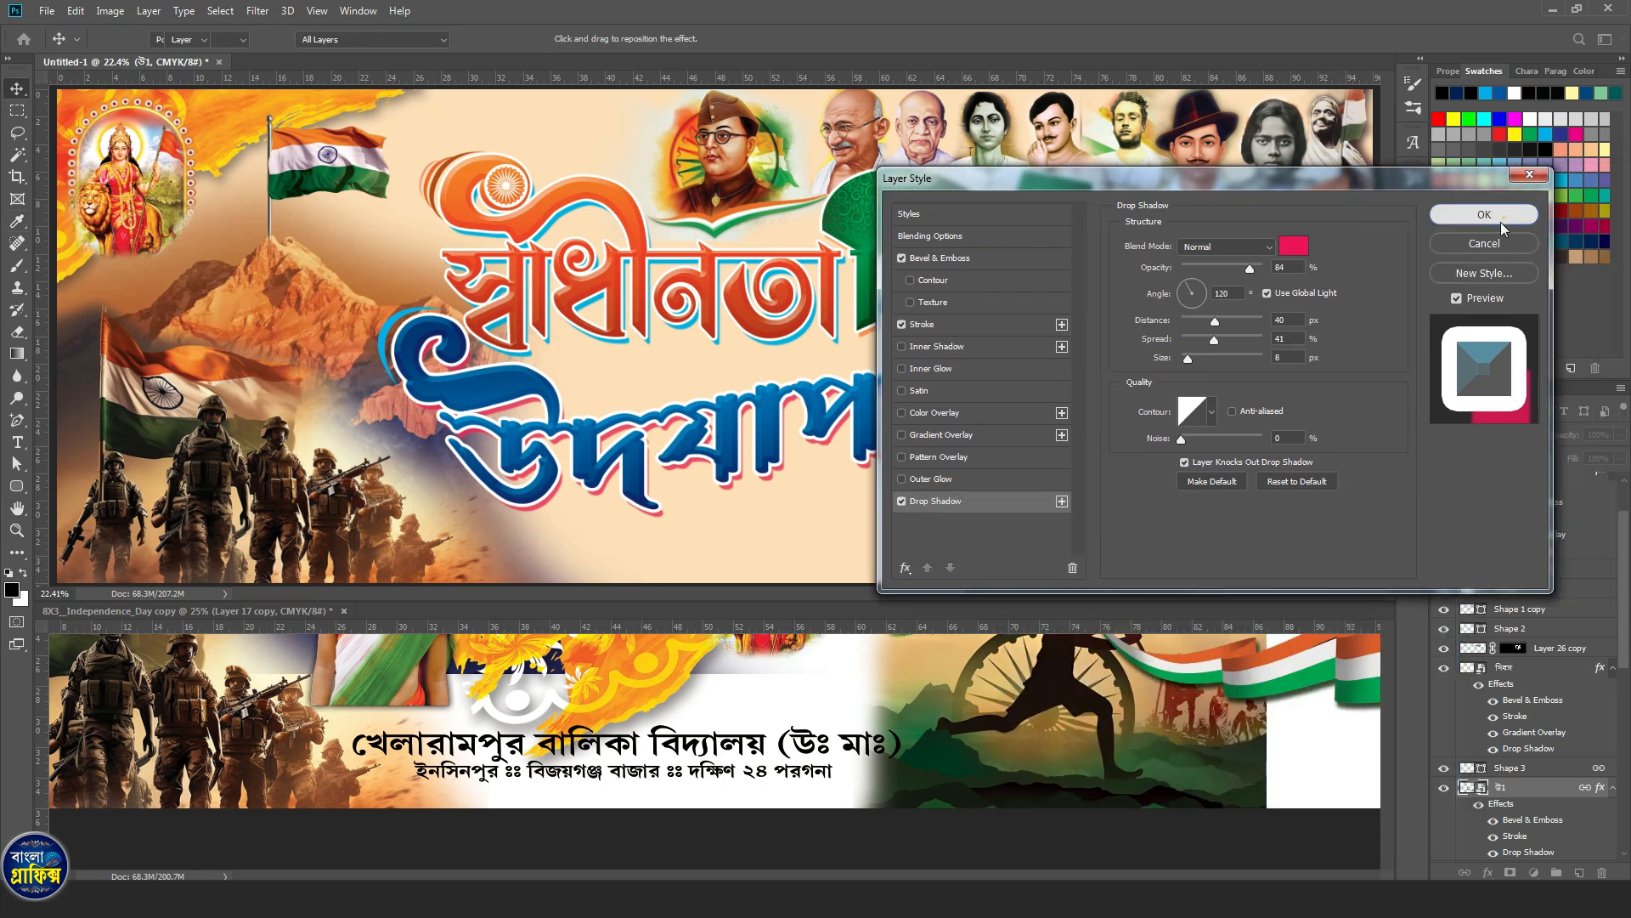
pyautogui.click(1497, 219)
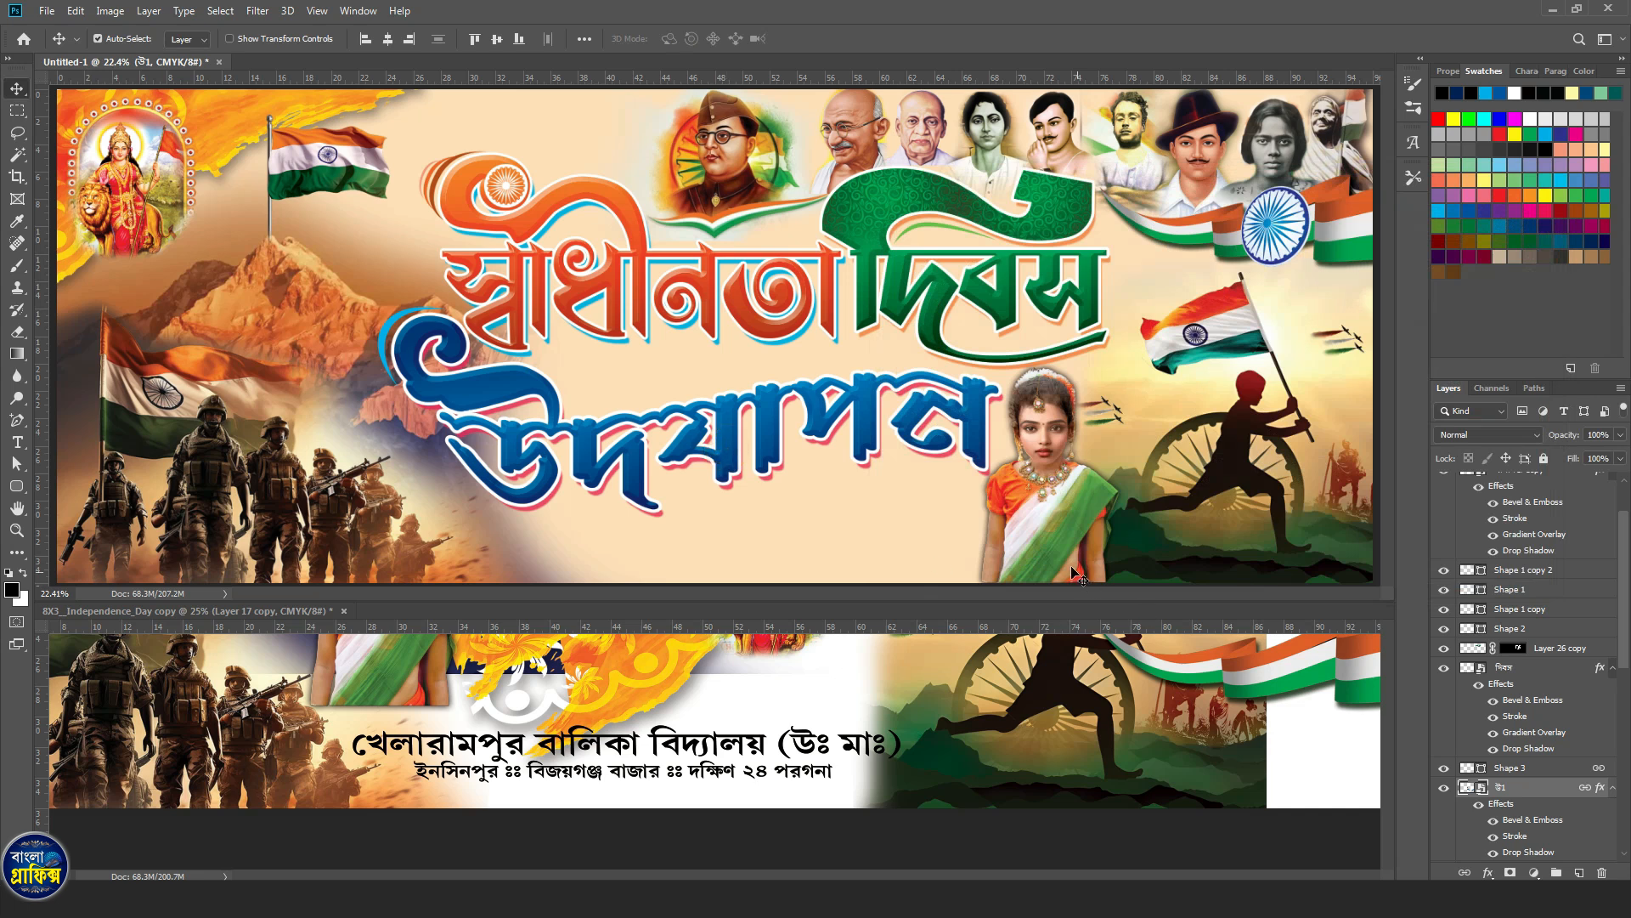
# Draw a black rounded rectangle about 2758 by 291 px along the banner's lower edge below উদযাপন and increase its corner radii to 124 px.
pyautogui.click(885, 722)
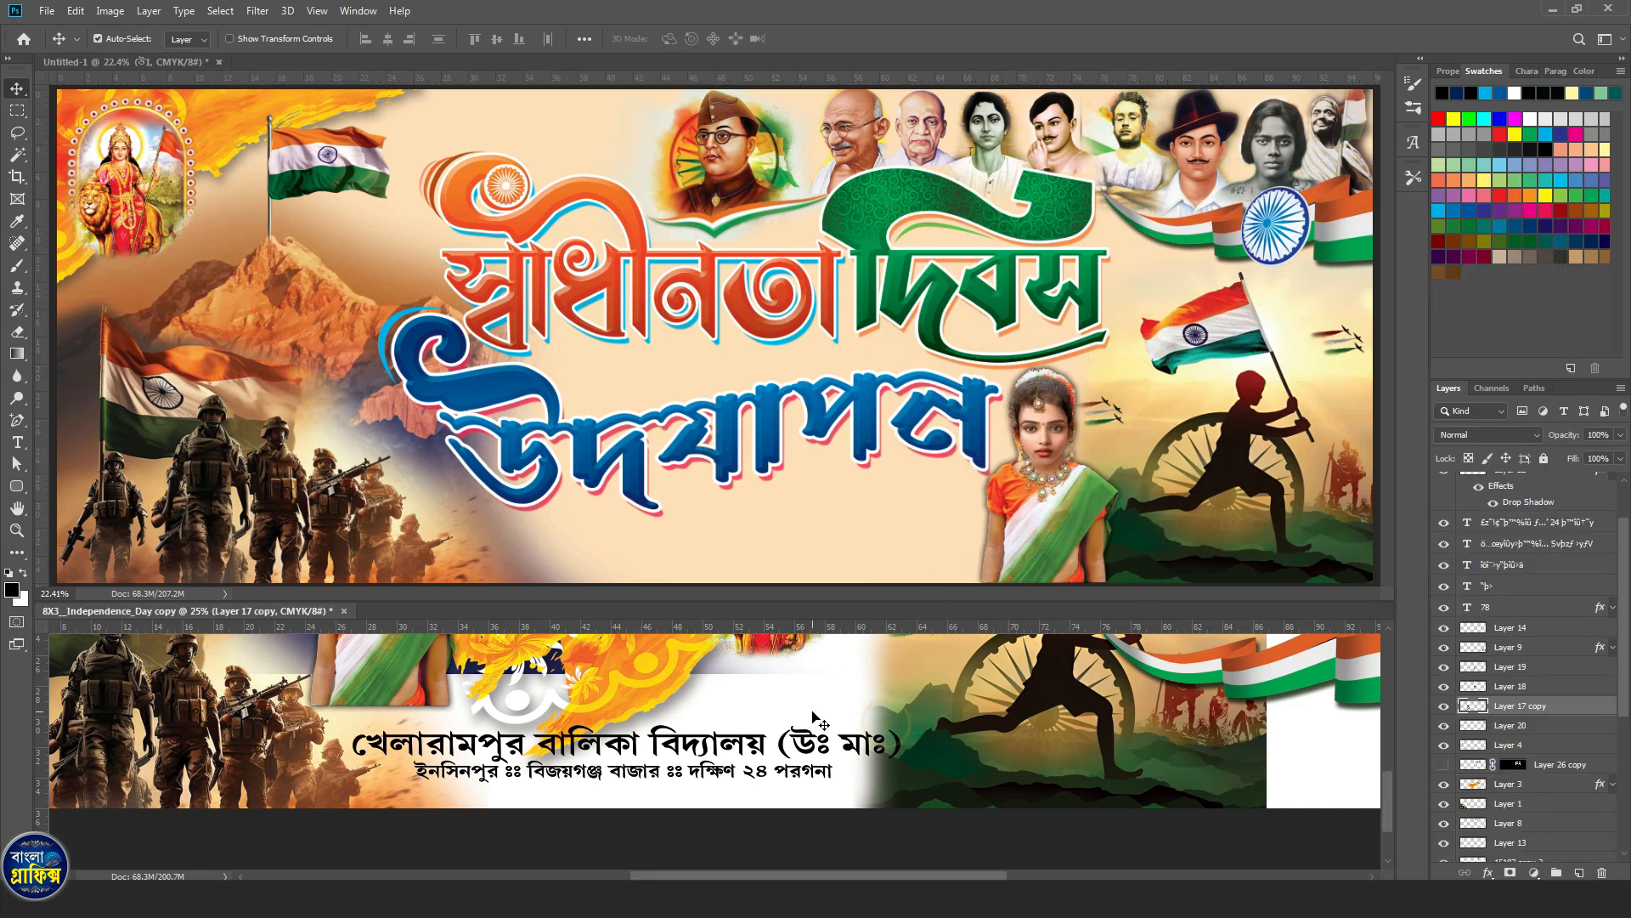
pyautogui.click(996, 540)
pyautogui.click(16, 486)
pyautogui.click(63, 502)
pyautogui.moveTo(484, 524); pyautogui.dragTo(1007, 578)
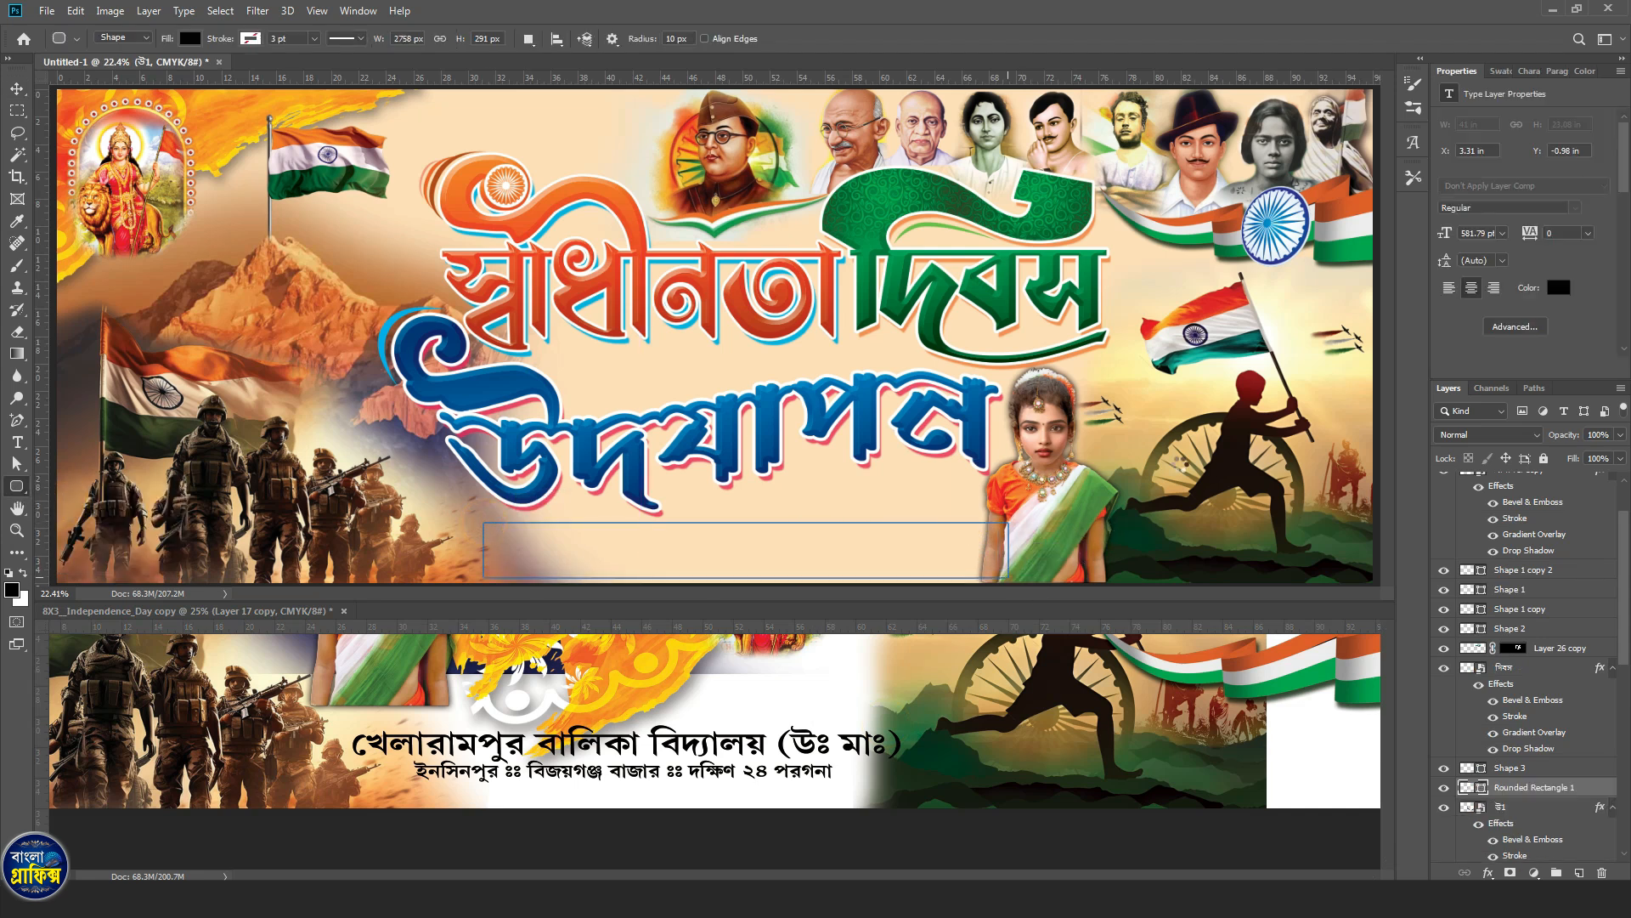
pyautogui.moveTo(1469, 239); pyautogui.dragTo(1545, 239)
# Transform the black rounded rectangle into a trapezoid with a wider base and enlarge it to run off the banner's lower edge.
pyautogui.hotkey('ctrl', 't')
pyautogui.moveTo(1011, 580); pyautogui.dragTo(1057, 580)
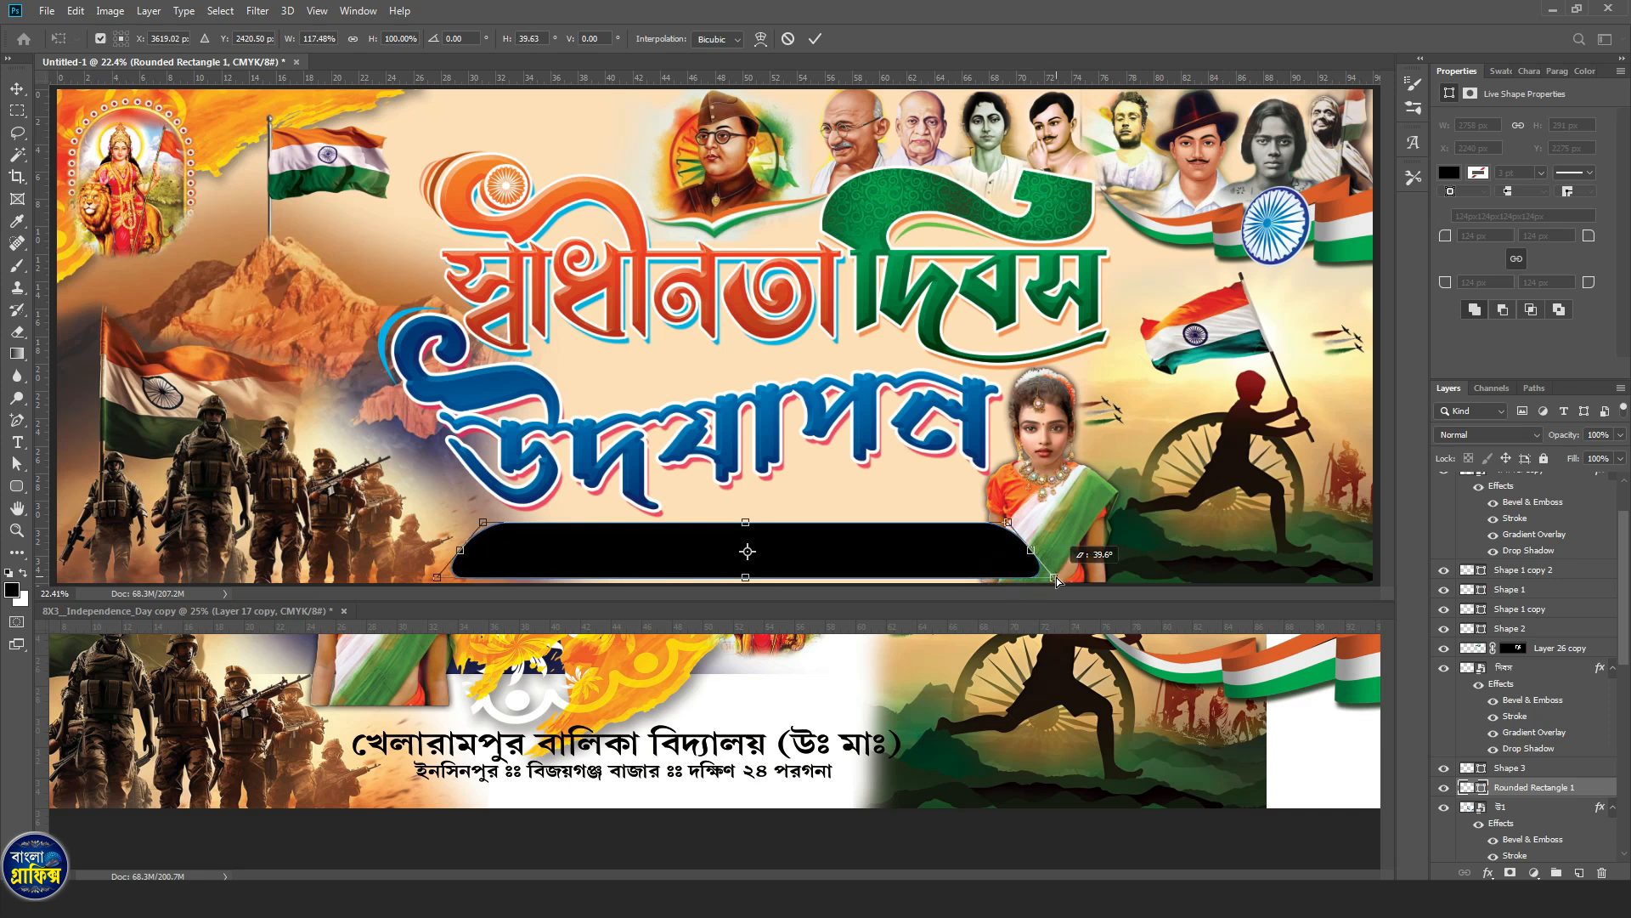
pyautogui.moveTo(862, 577); pyautogui.dragTo(908, 566)
pyautogui.press('Return')
pyautogui.hotkey('ctrl', 't')
pyautogui.moveTo(1056, 543); pyautogui.dragTo(1130, 525)
pyautogui.press('Return')
# Move the black shape below the উদযাপন layer, undoing the extra move that put it behind Layer 1.
pyautogui.hotkey('ctrl', '[')
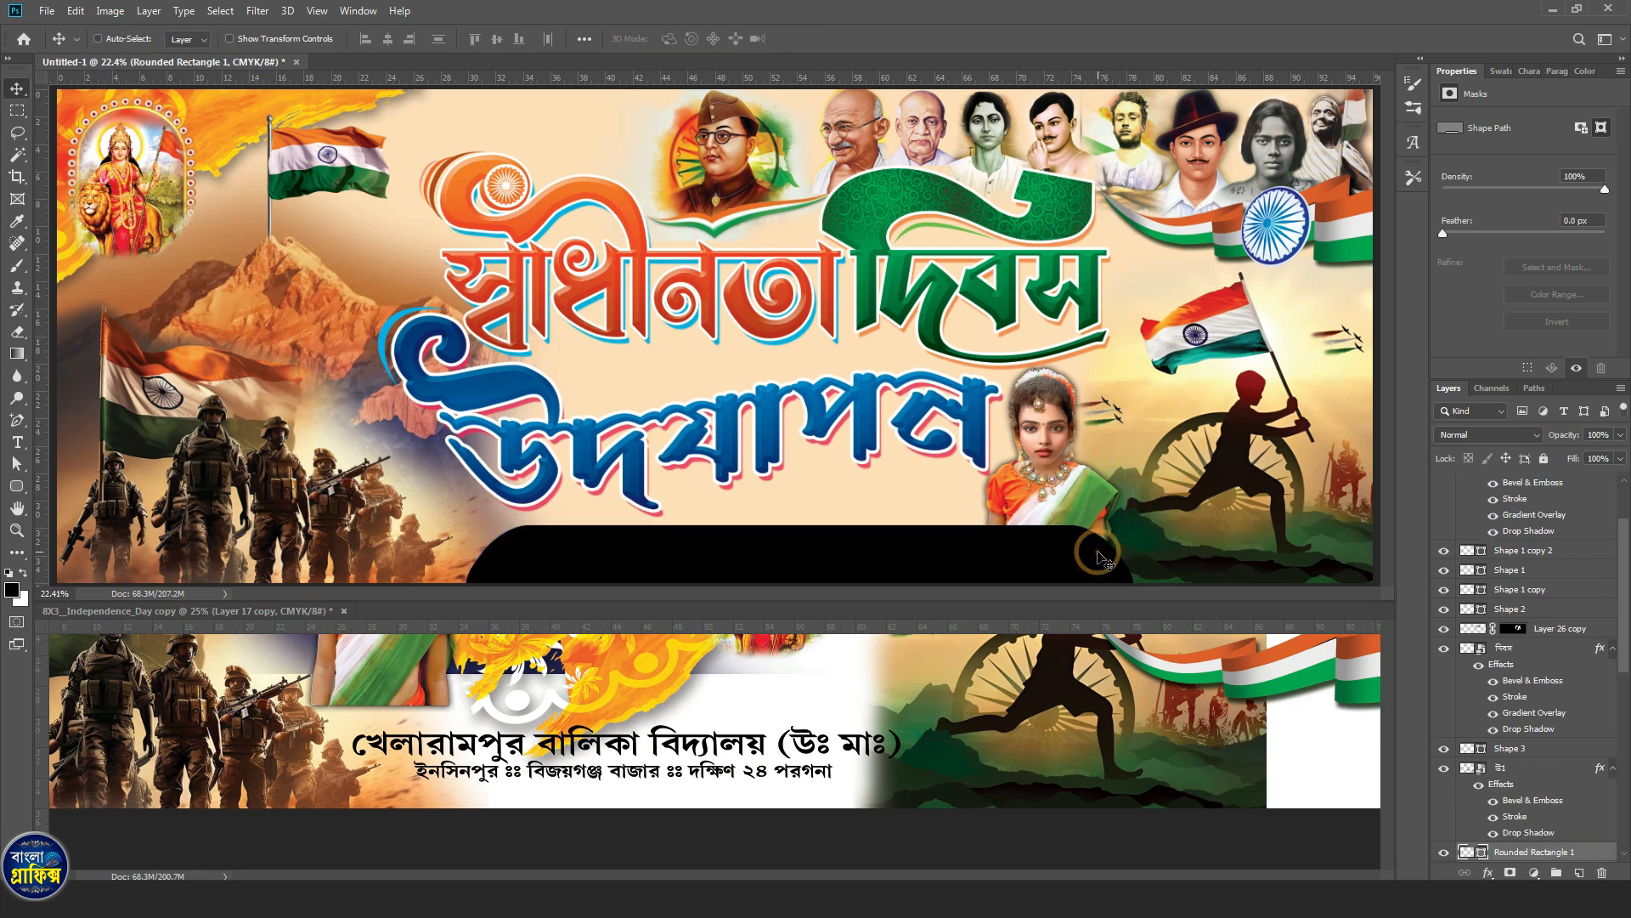
pyautogui.hotkey('ctrl', '[')
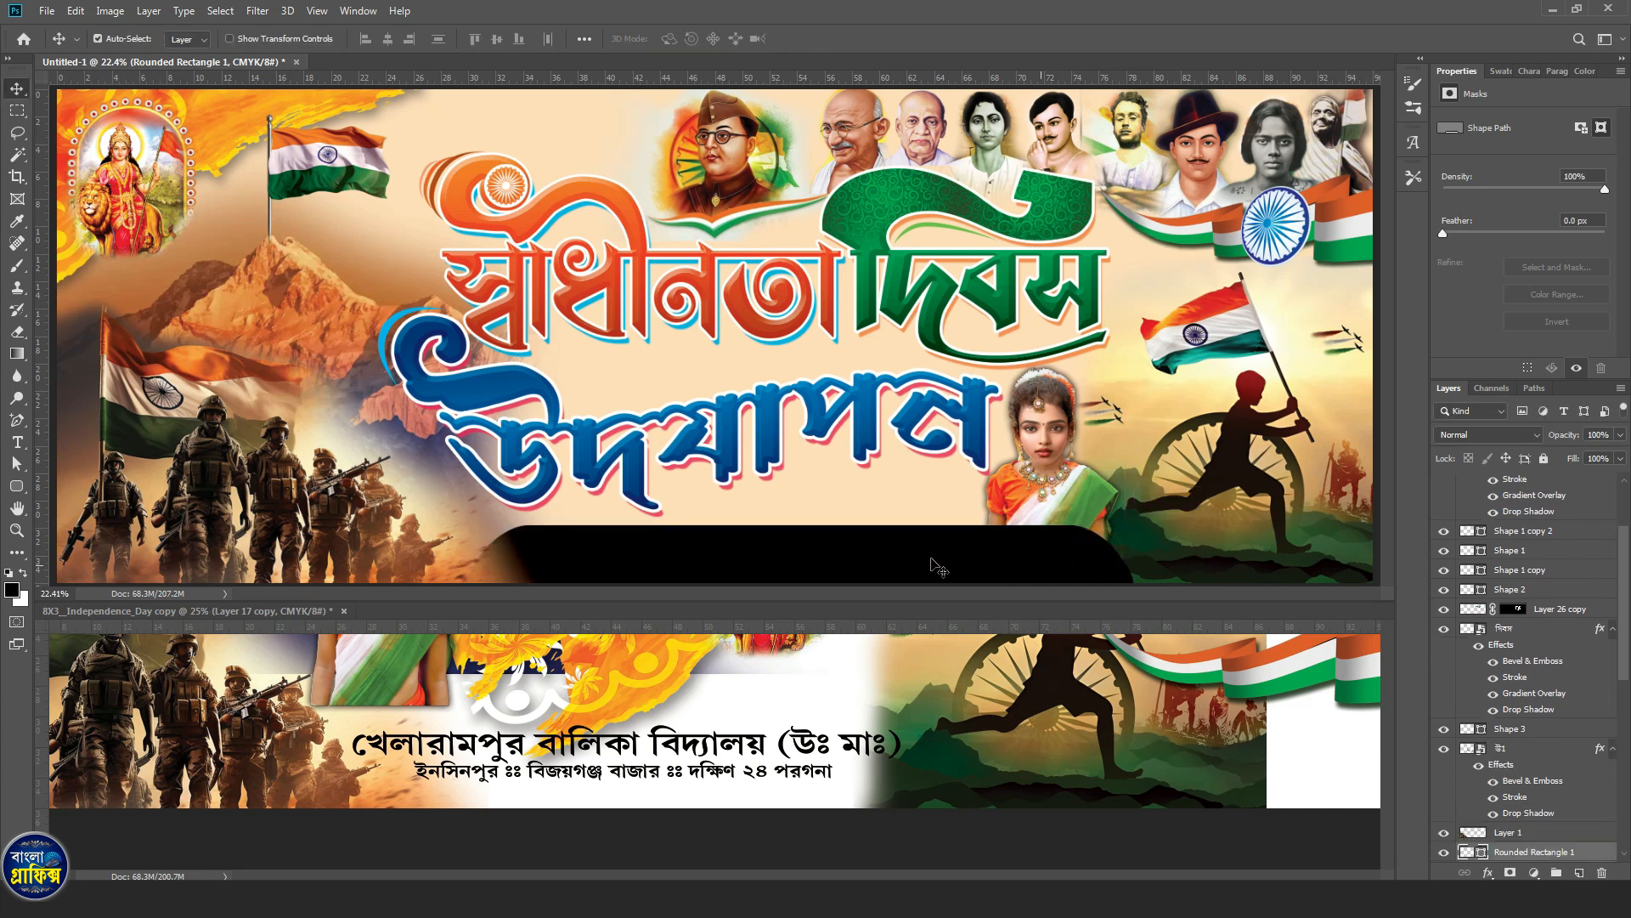
pyautogui.hotkey('ctrl', 'z')
# Bring the layer of the girl in the tricolour sari and the Shape 3 layer to the front of the layer stack.
pyautogui.click(1067, 516)
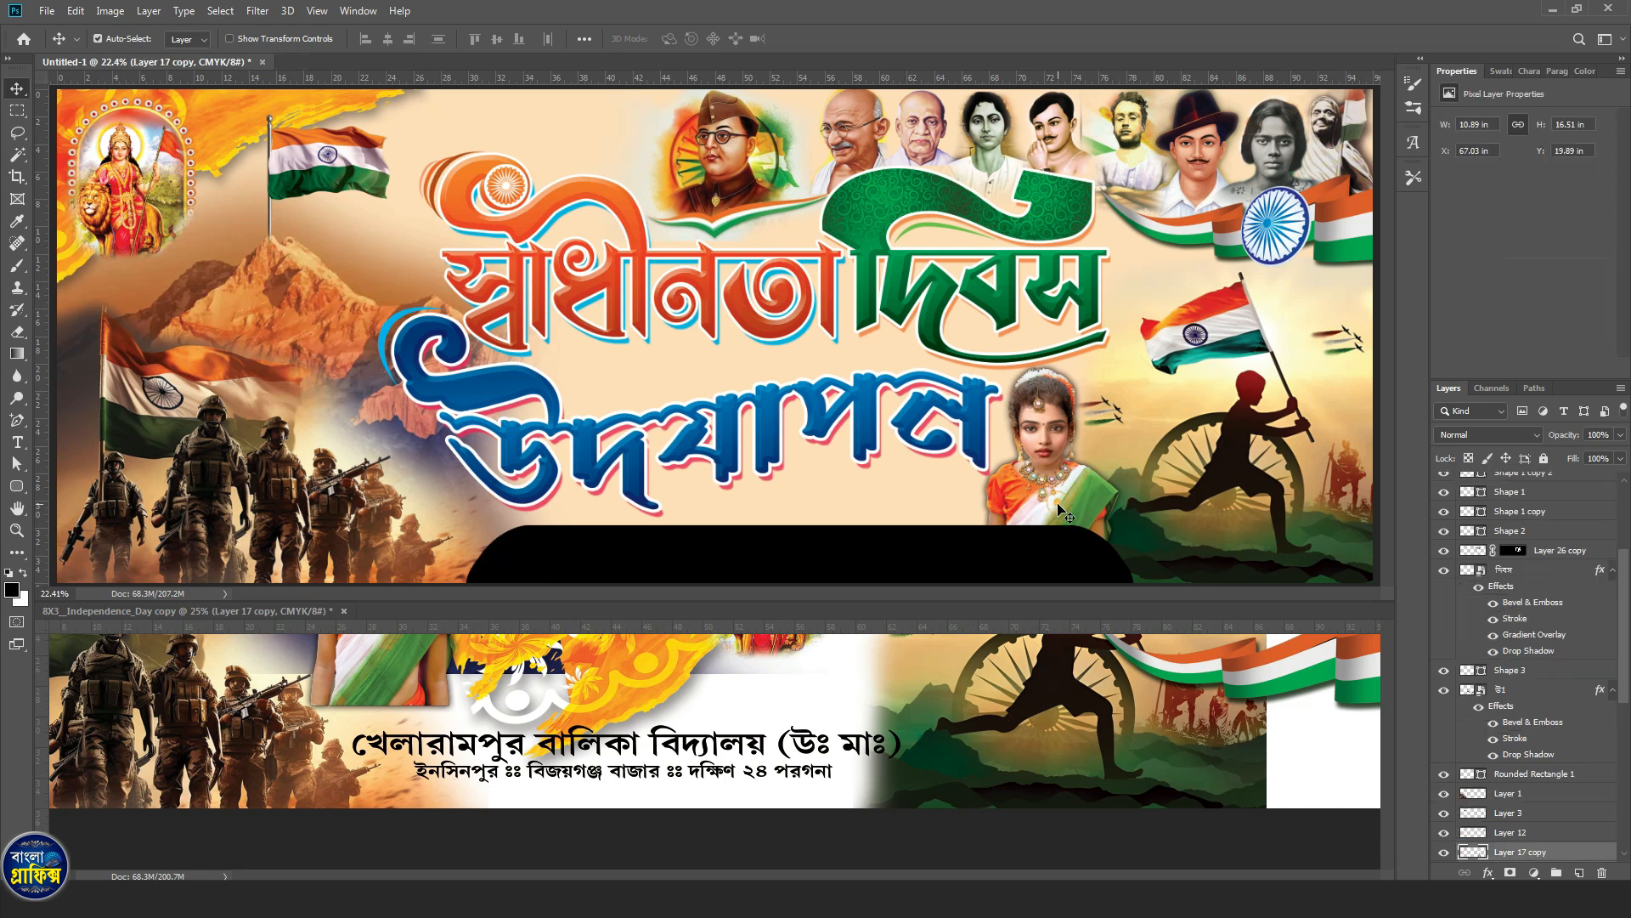
pyautogui.click(943, 568)
pyautogui.click(1062, 496)
pyautogui.moveTo(1550, 853); pyautogui.dragTo(1529, 664)
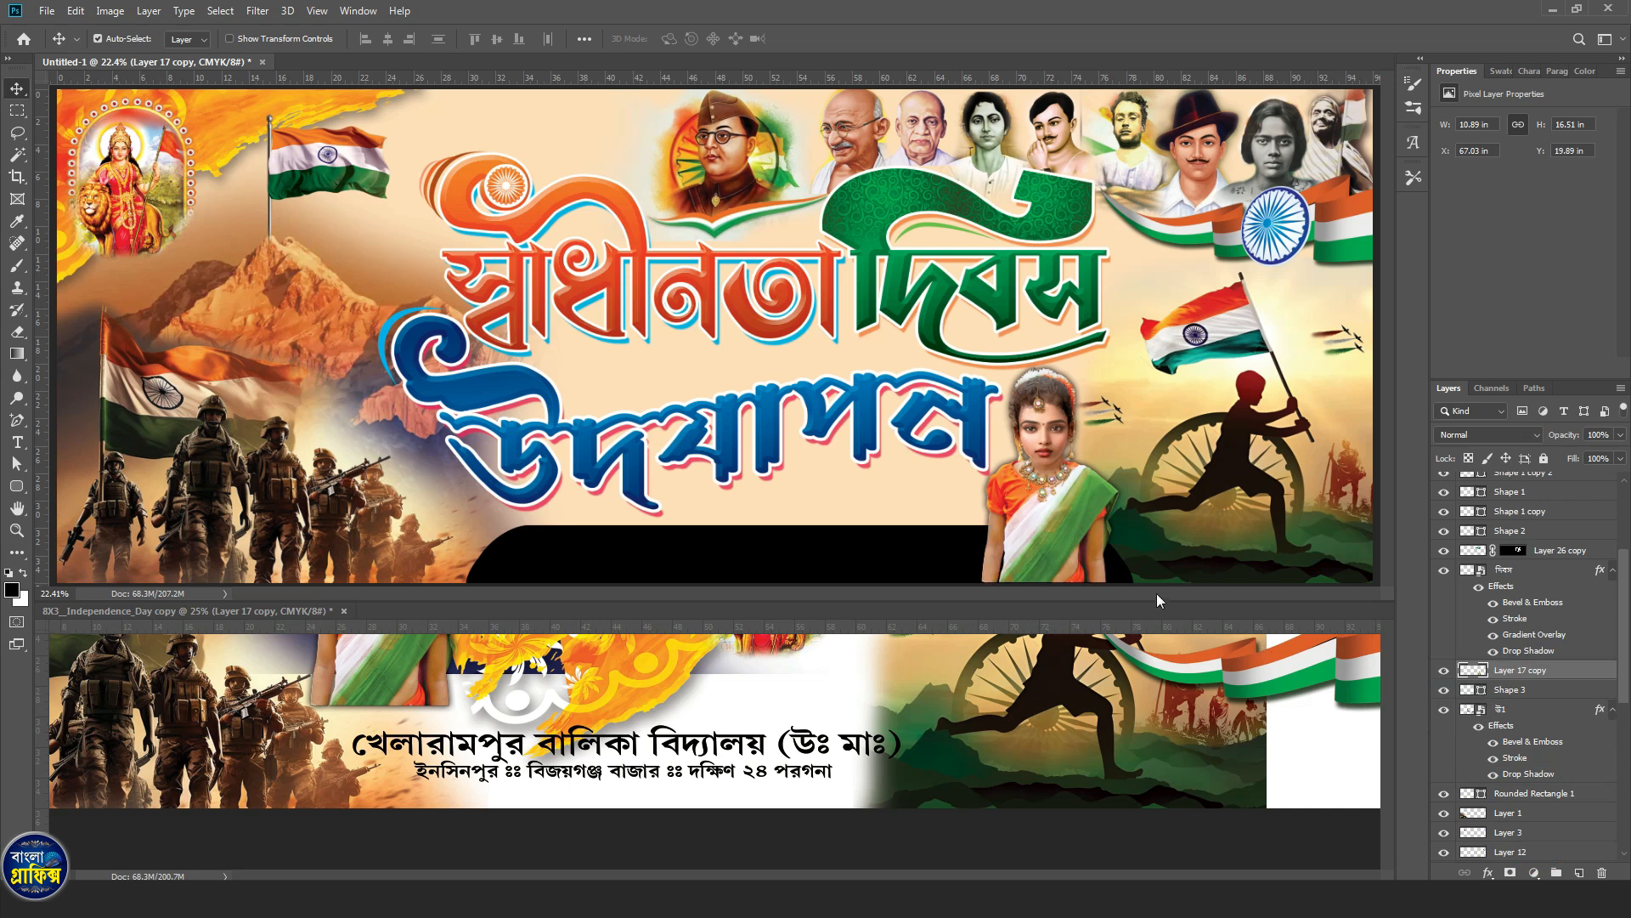
pyautogui.keyDown('shift'); pyautogui.click(1511, 693); pyautogui.keyUp('shift')
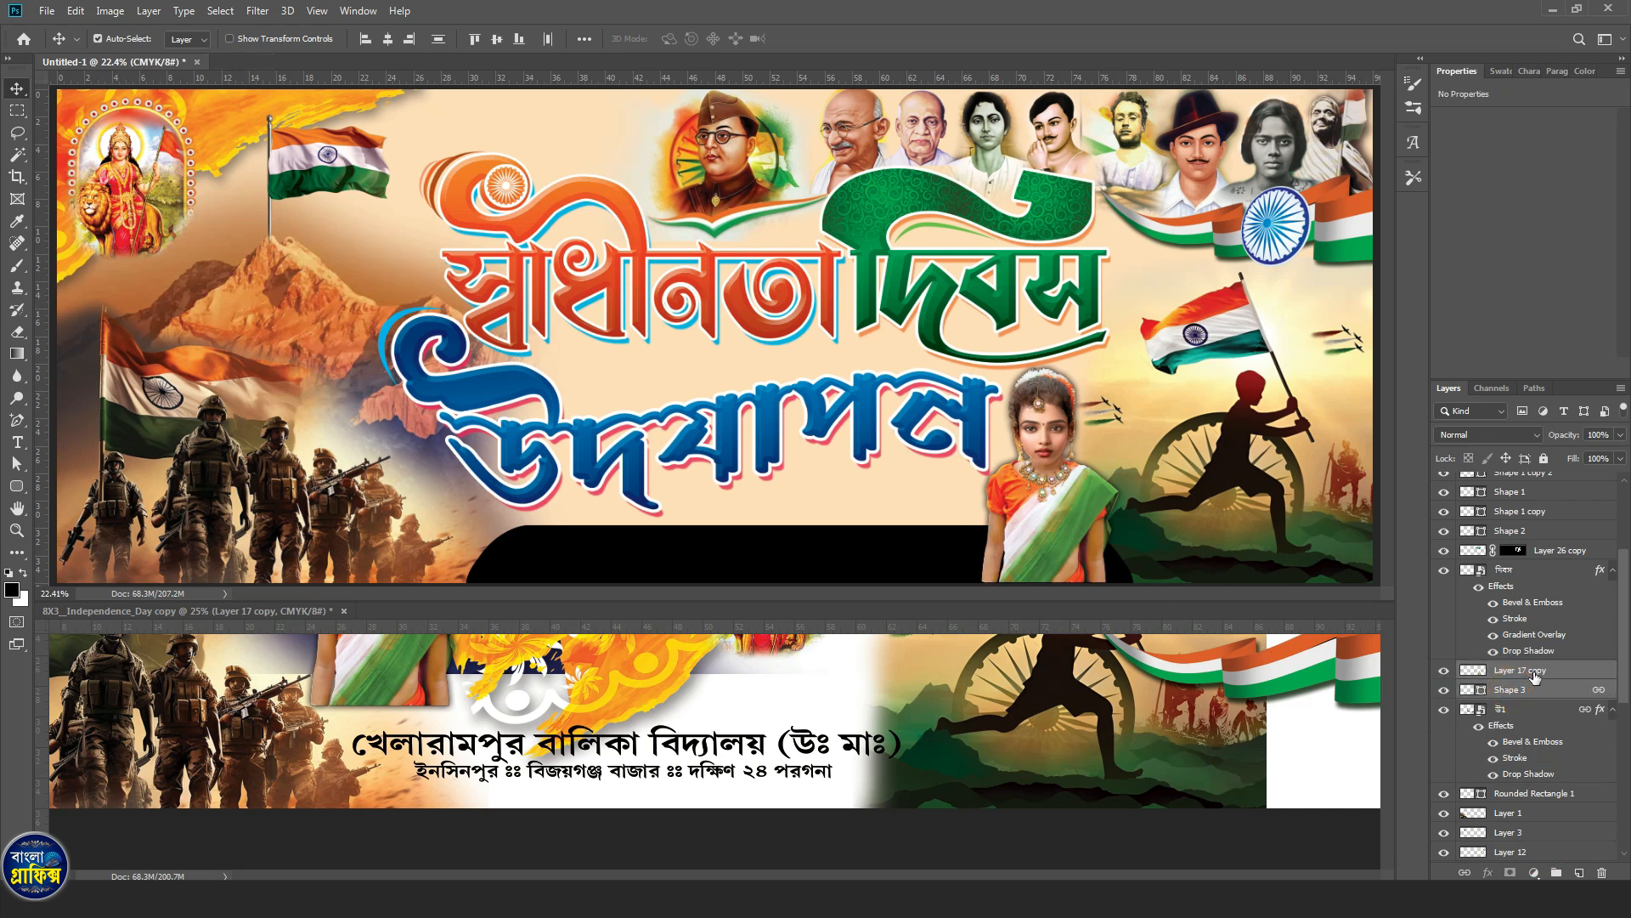
pyautogui.hotkey('ctrl', 'shift', ']')
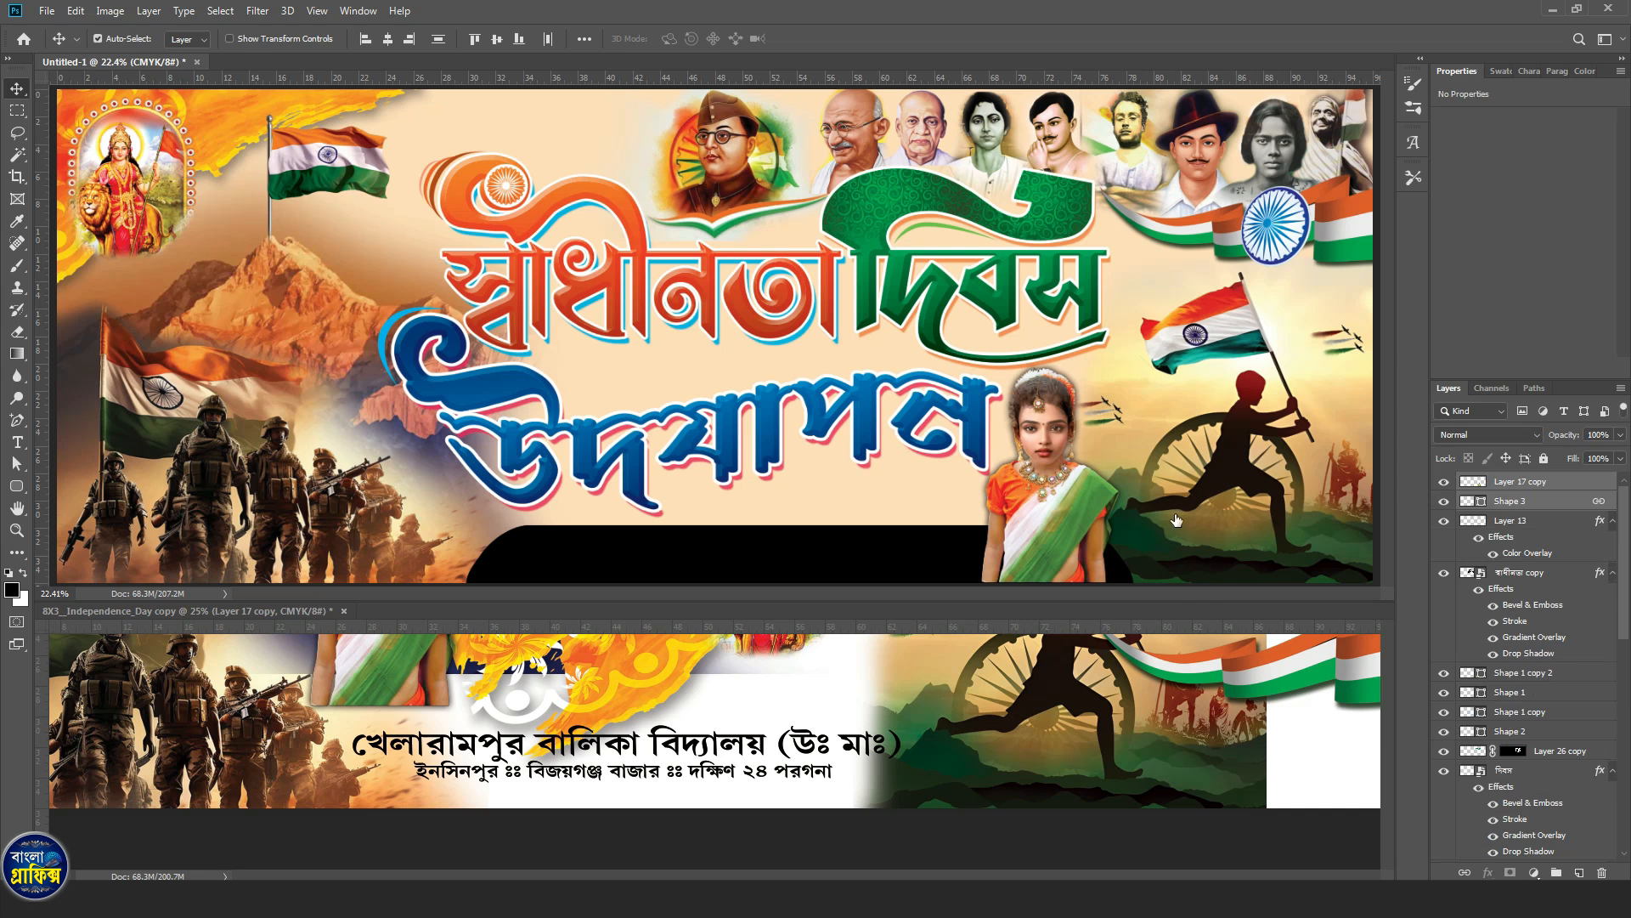
# Narrow the black shape slightly by moving its left edge inward.
pyautogui.click(940, 557)
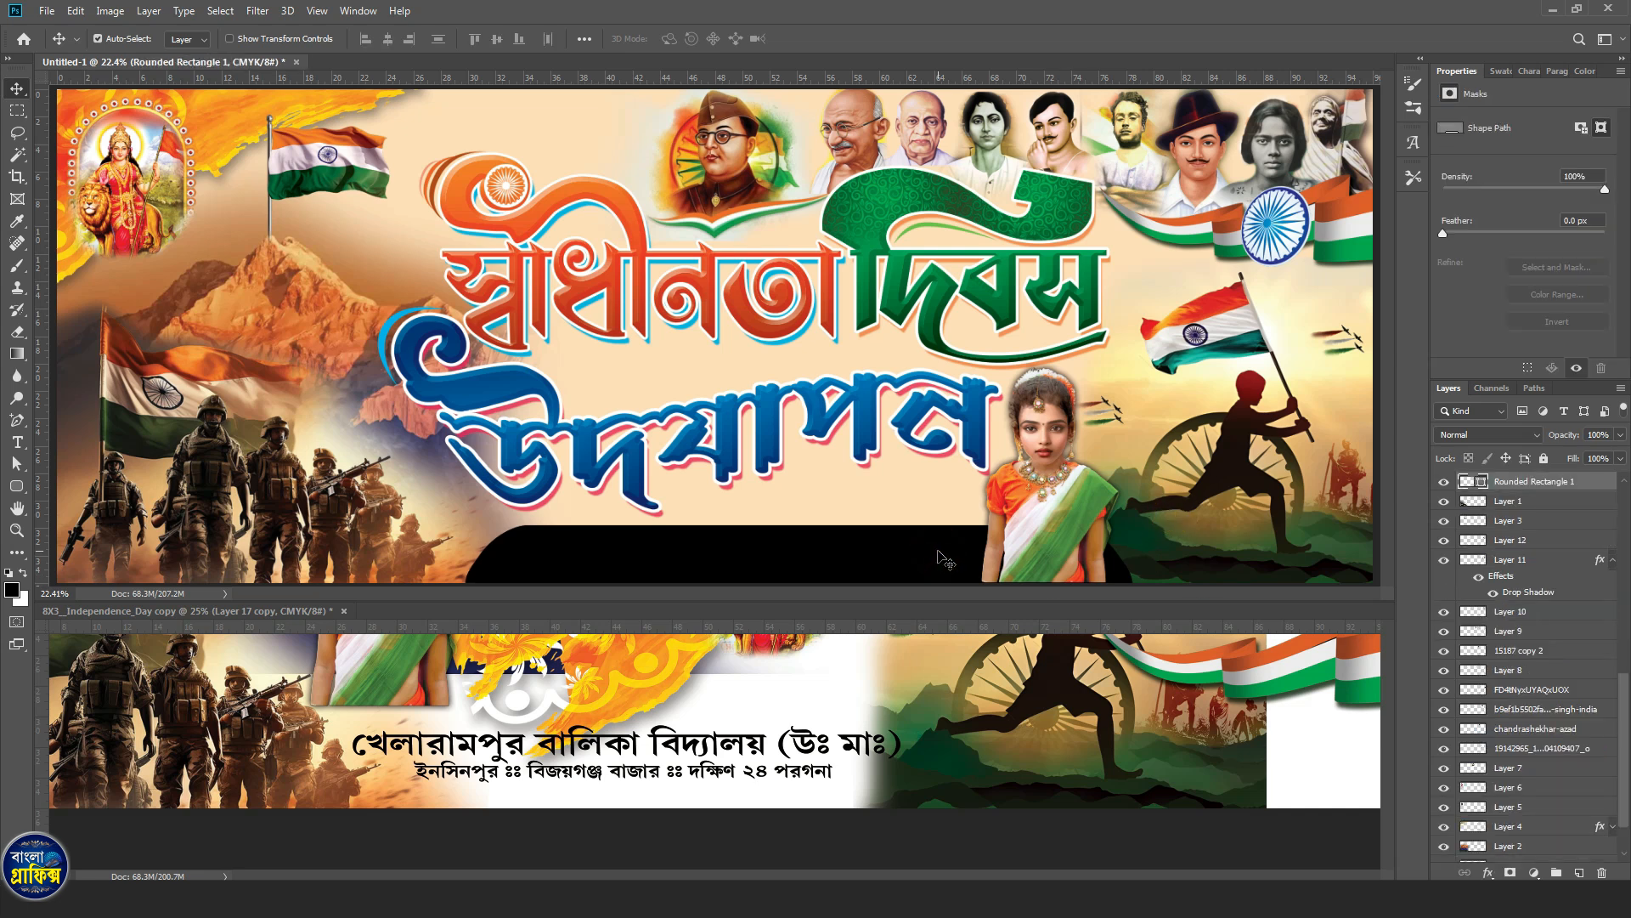
pyautogui.hotkey('ctrl', 't')
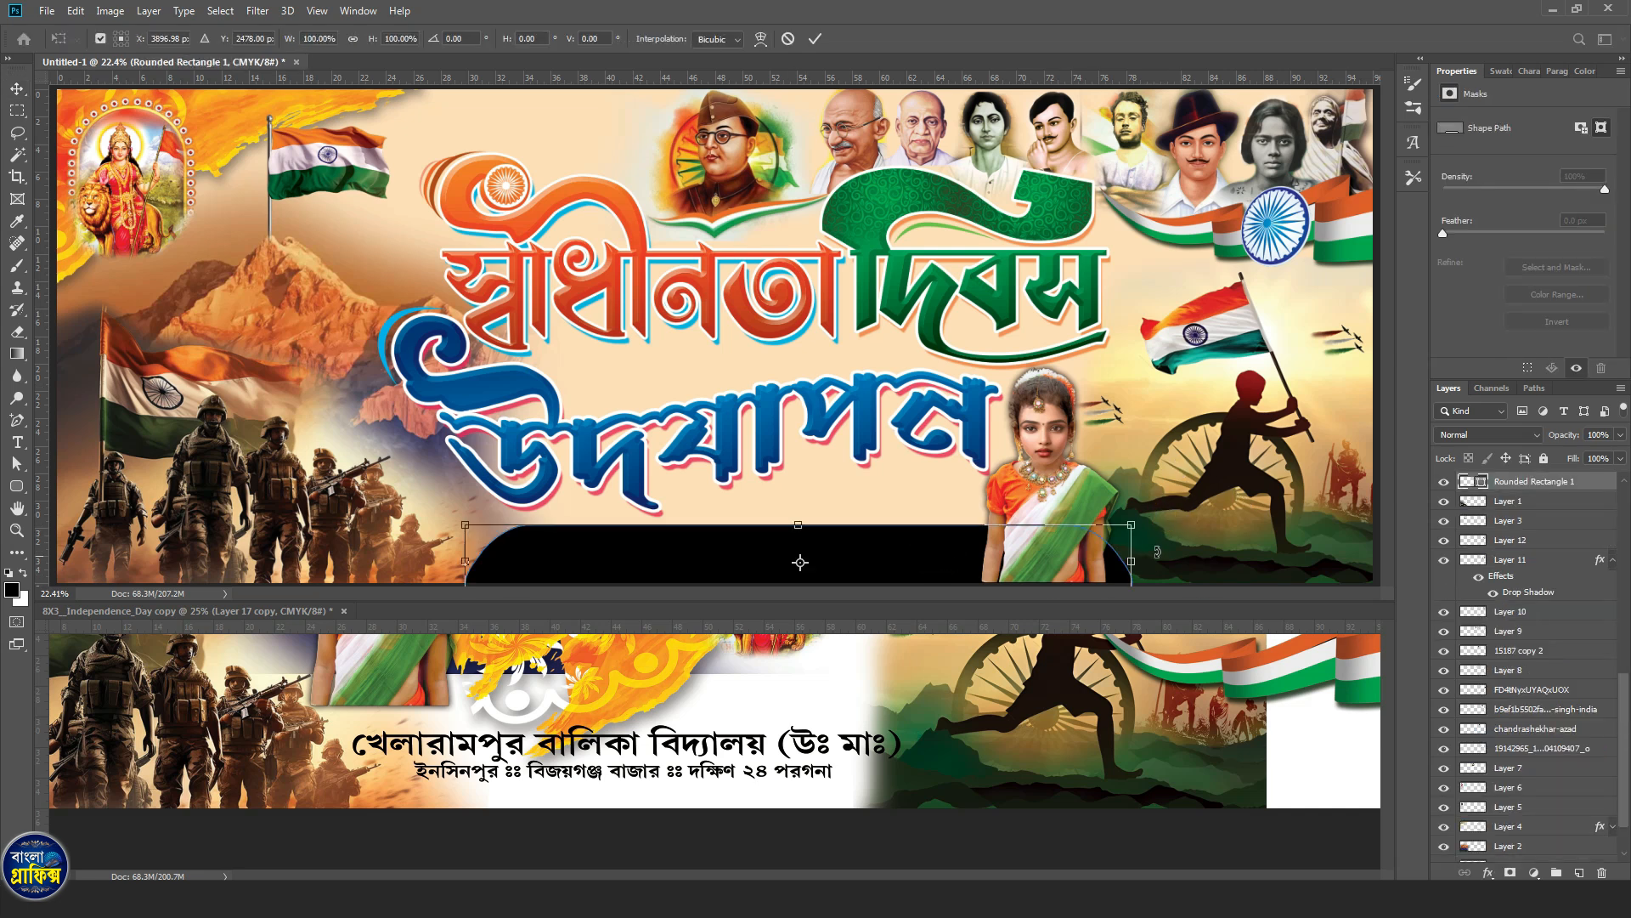
pyautogui.moveTo(1133, 529); pyautogui.dragTo(1117, 525)
pyautogui.press('Return')
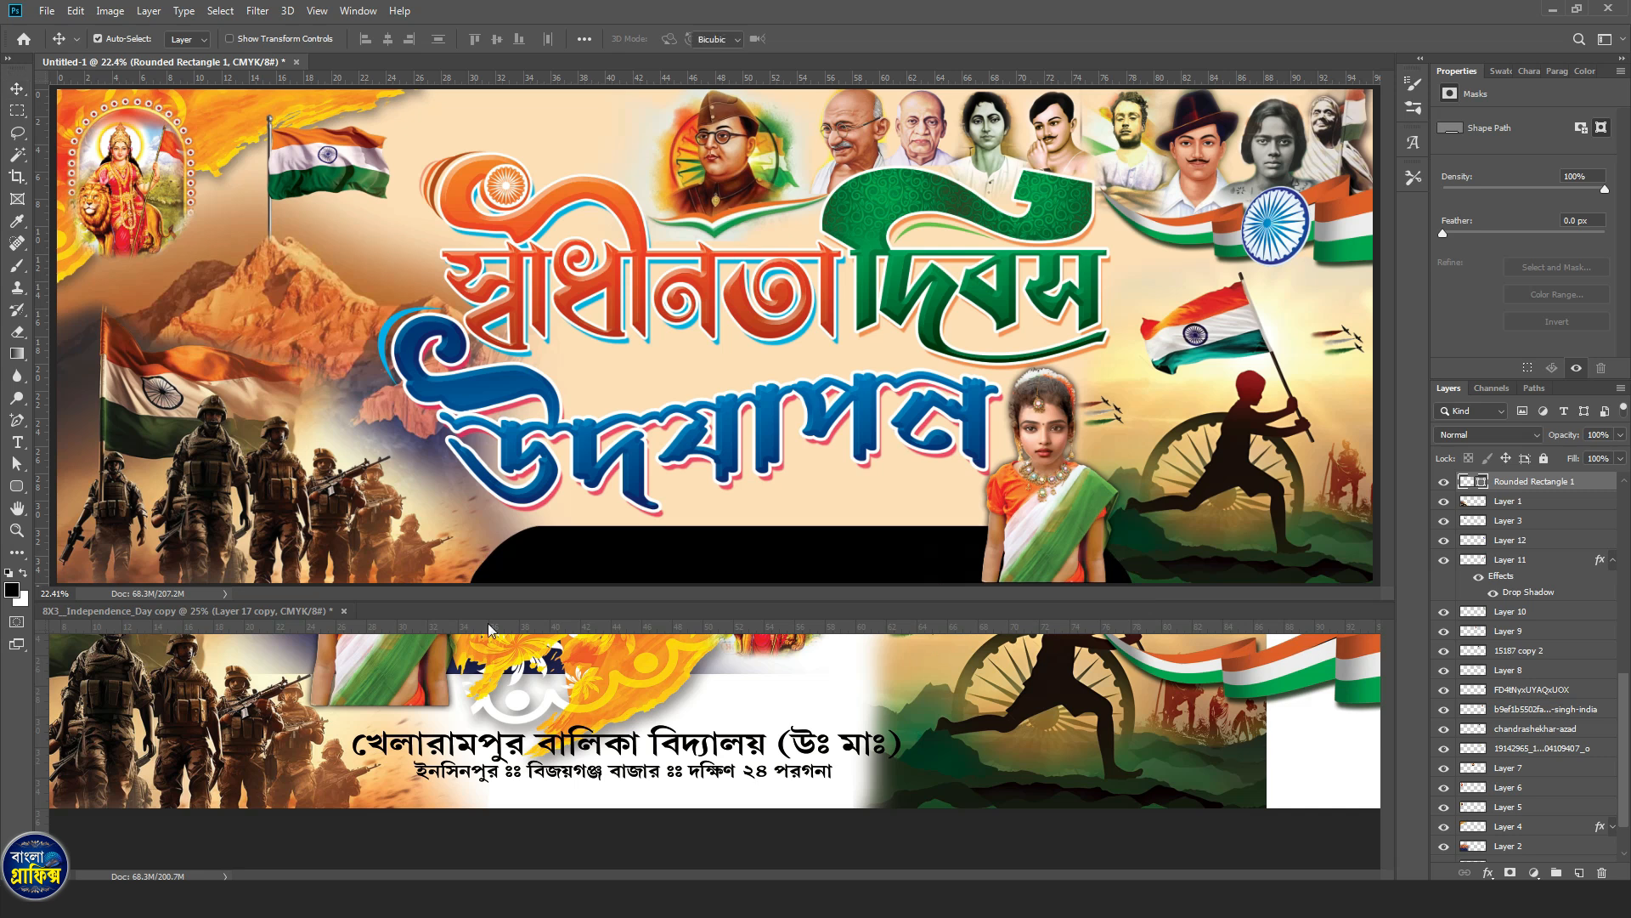
pyautogui.hotkey('ctrl', 't')
pyautogui.moveTo(480, 562); pyautogui.dragTo(481, 563)
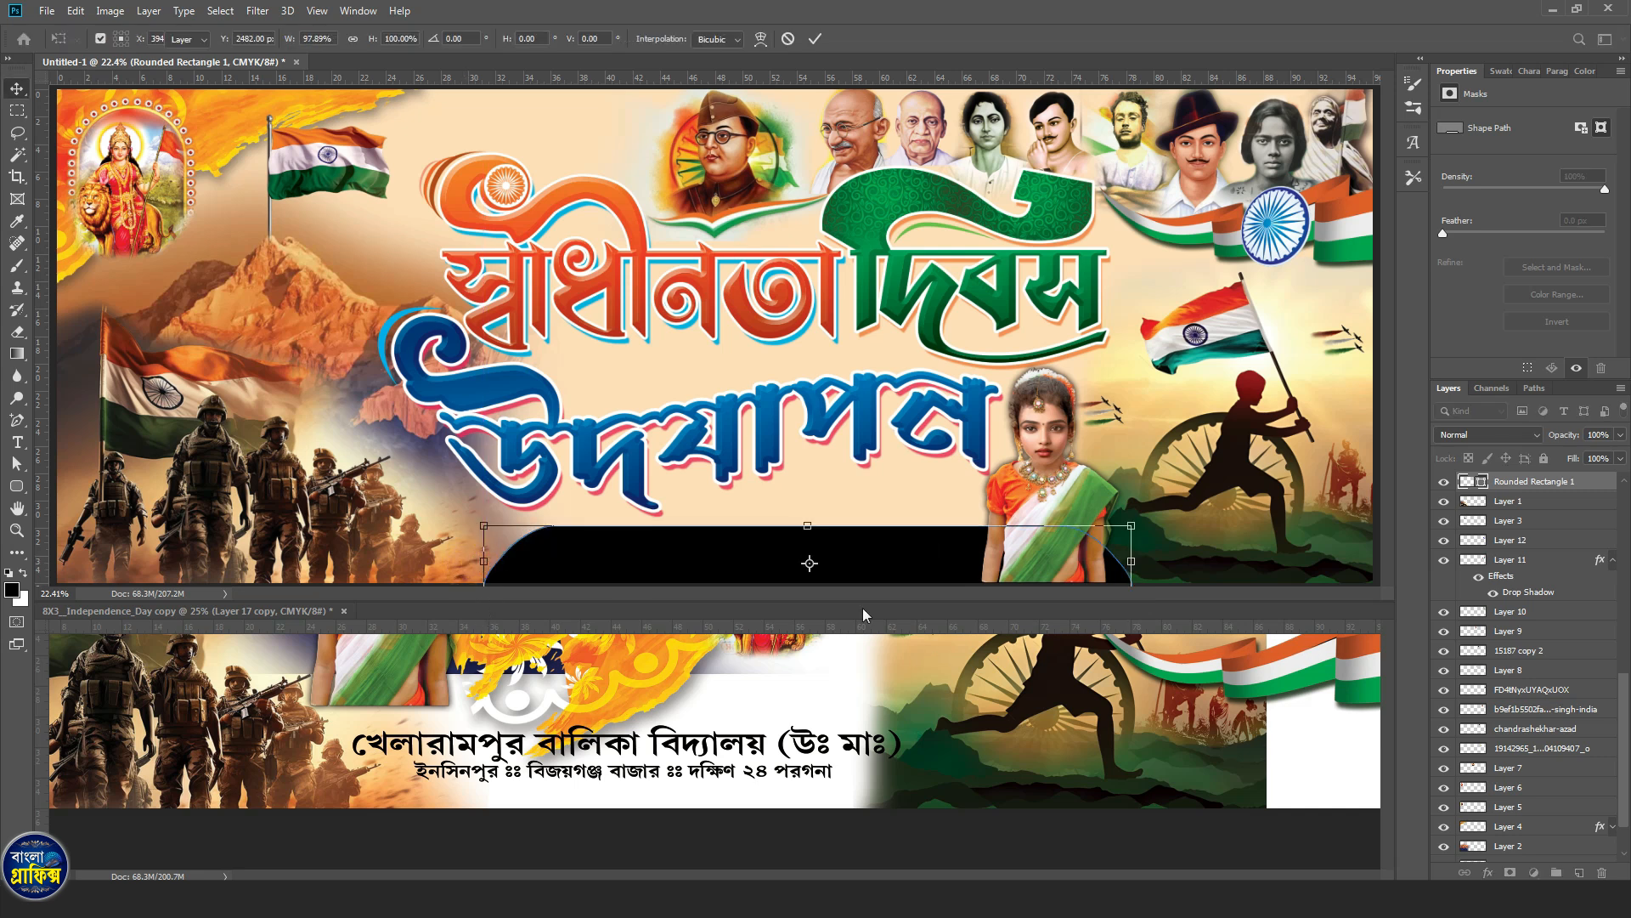
pyautogui.press('Return')
# Duplicate the black shape and stretch the lower of the two outward on its left side.
pyautogui.hotkey('ctrl', 'j')
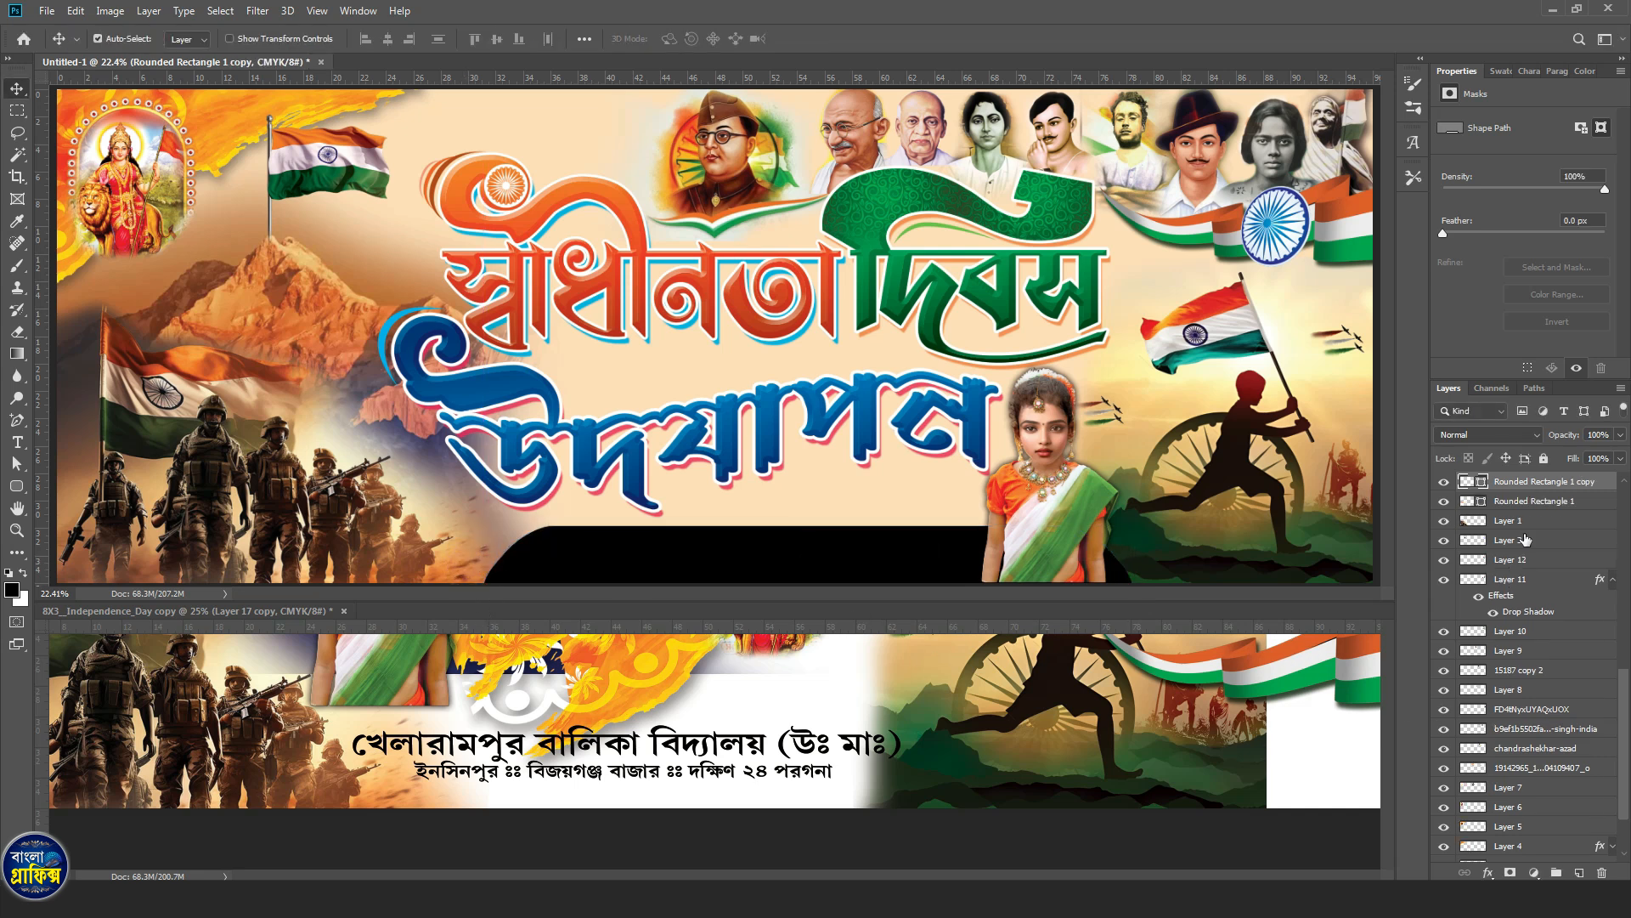
pyautogui.click(1517, 503)
pyautogui.hotkey('ctrl', 't')
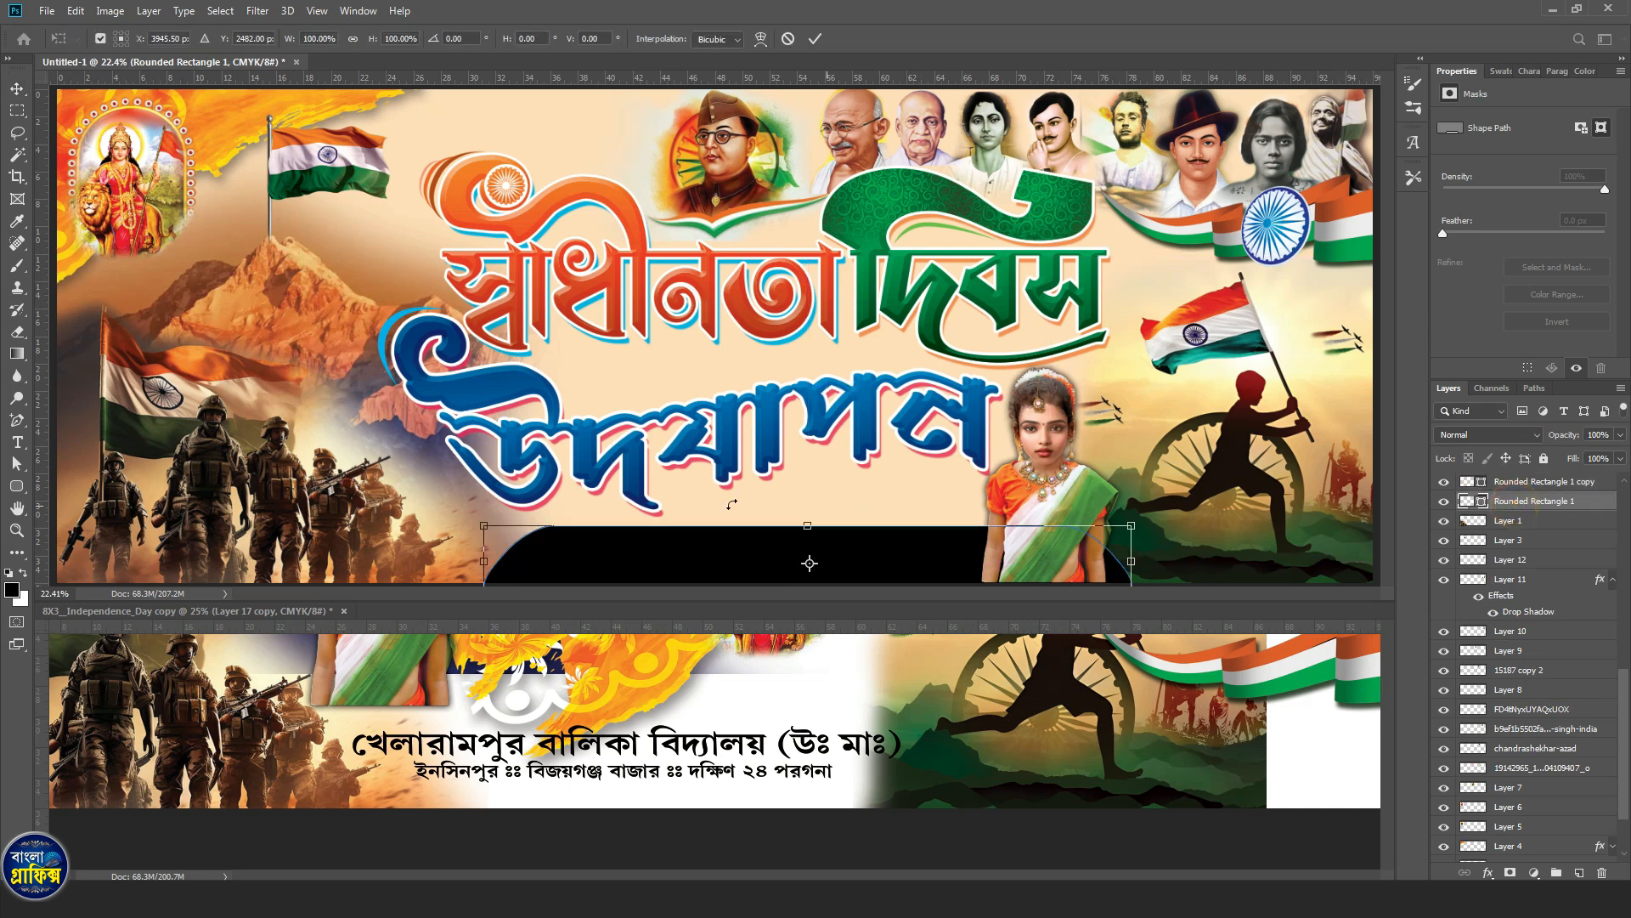
pyautogui.moveTo(485, 556); pyautogui.dragTo(433, 562)
pyautogui.doubleClick(503, 565)
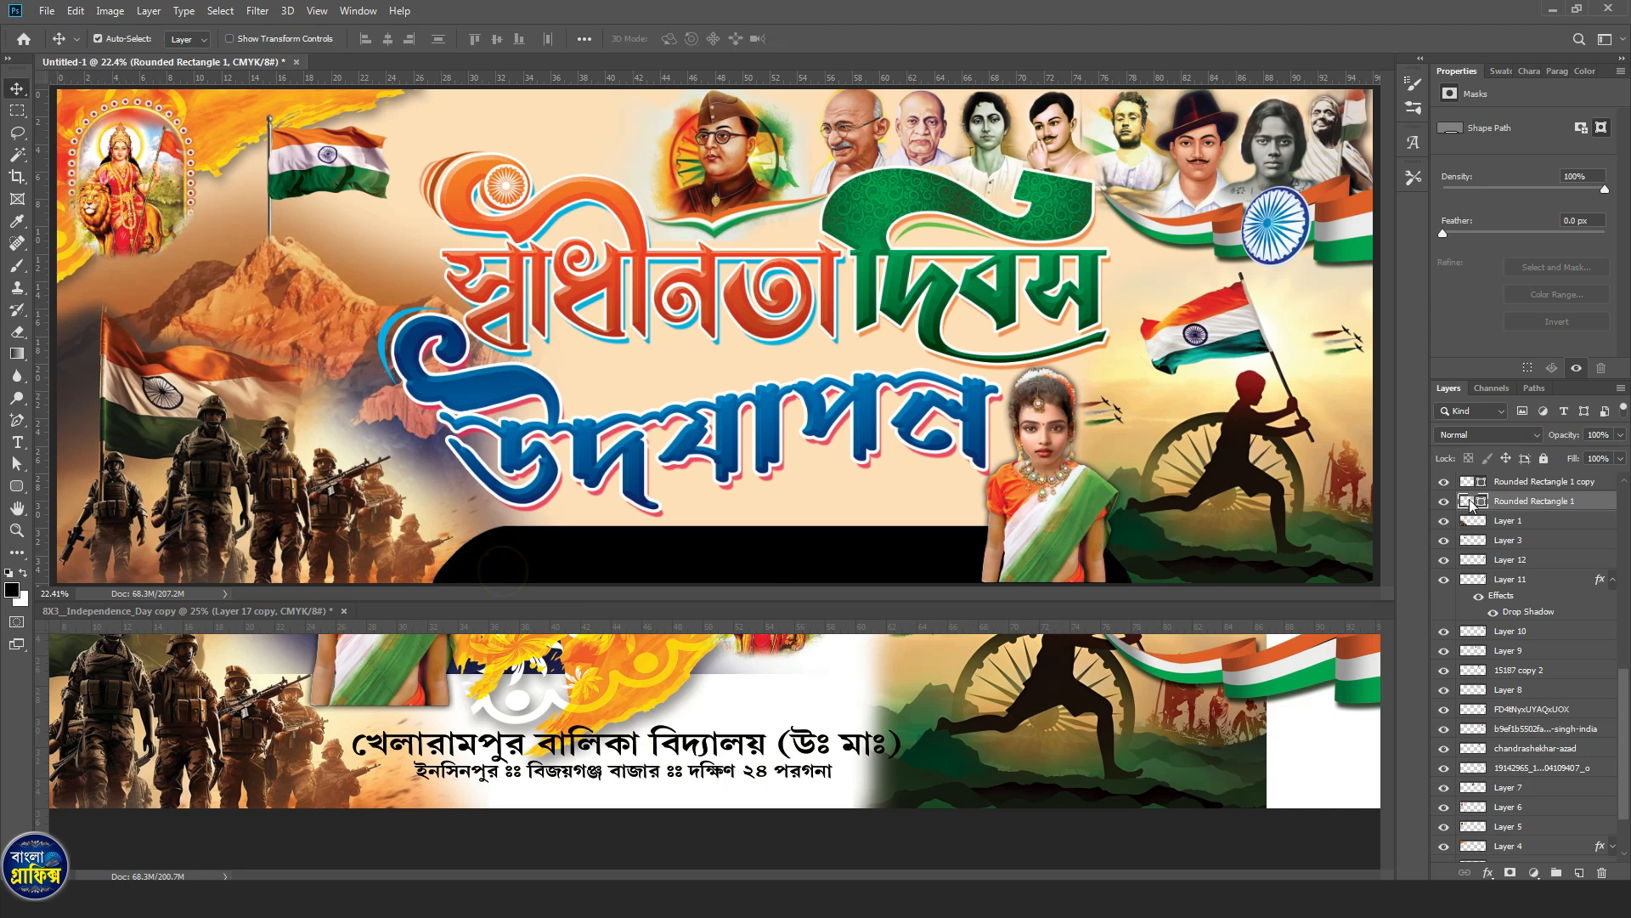
# Recolour the lower, wider shape to orange f26522 and check its CMYK values.
pyautogui.doubleClick(1476, 501)
pyautogui.click(1502, 68)
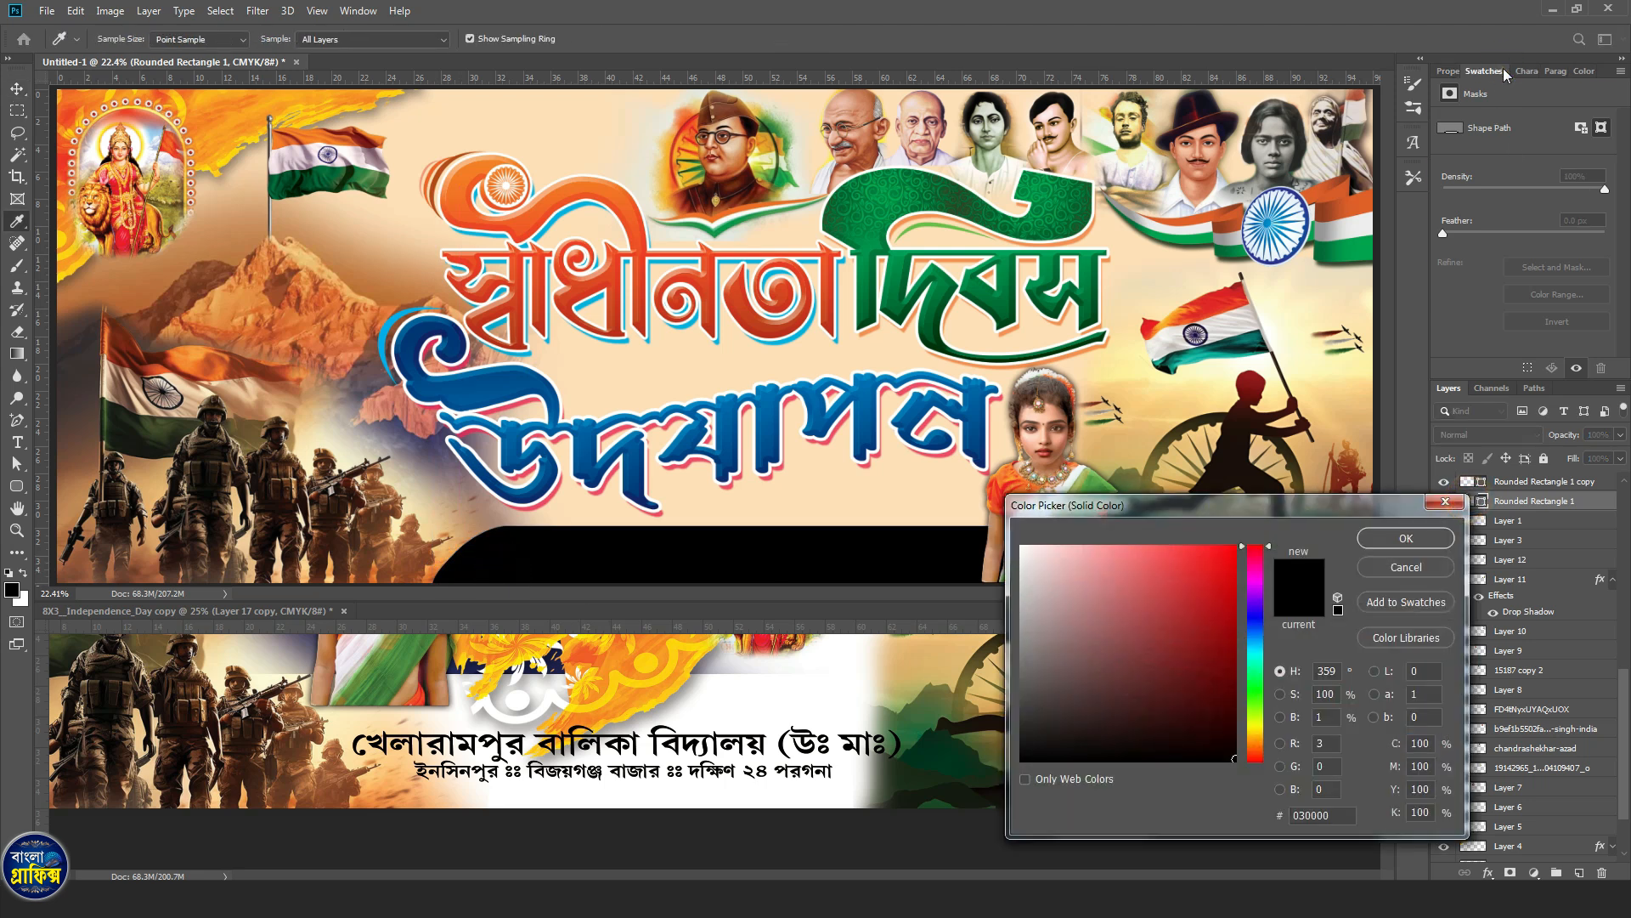
pyautogui.click(1513, 196)
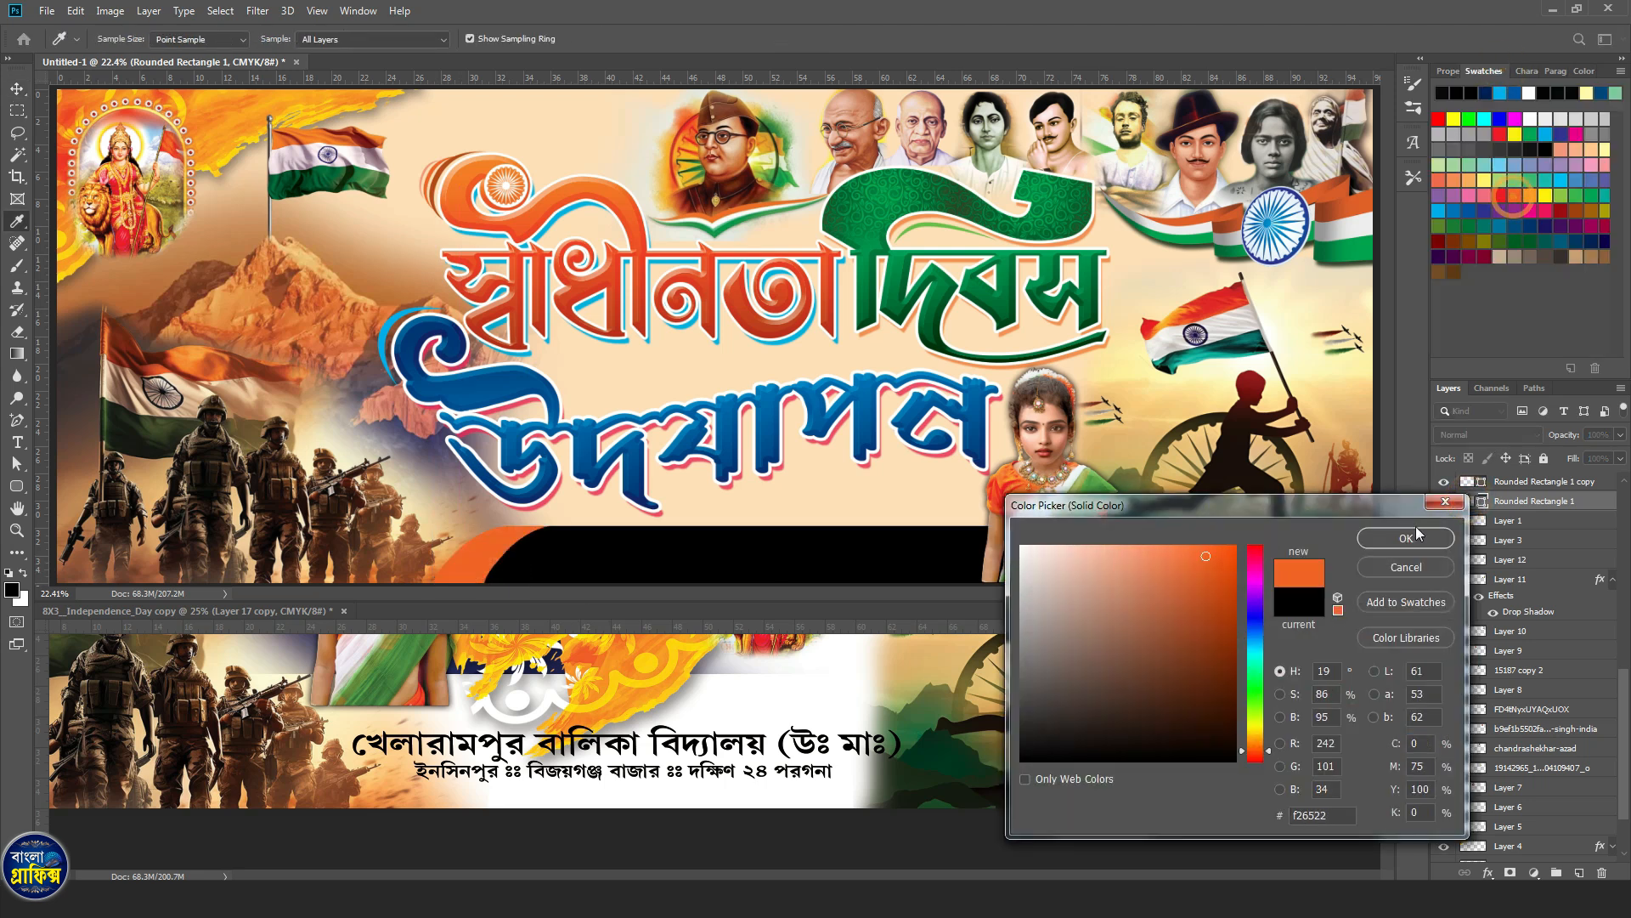
pyautogui.click(1408, 538)
pyautogui.doubleClick(1469, 503)
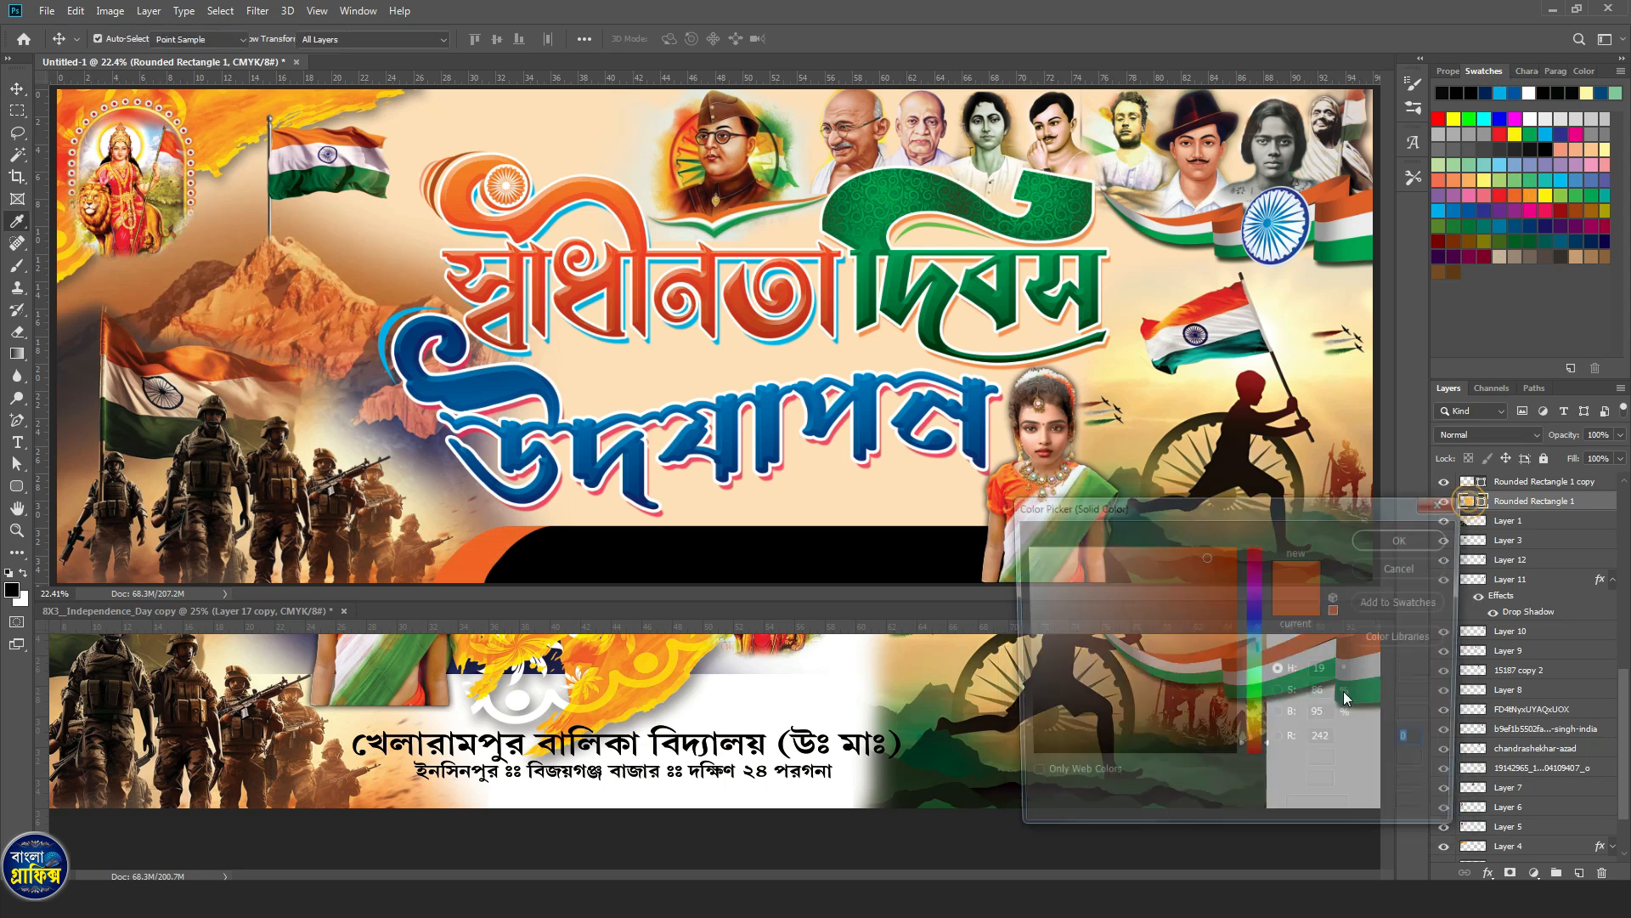
pyautogui.click(1415, 766)
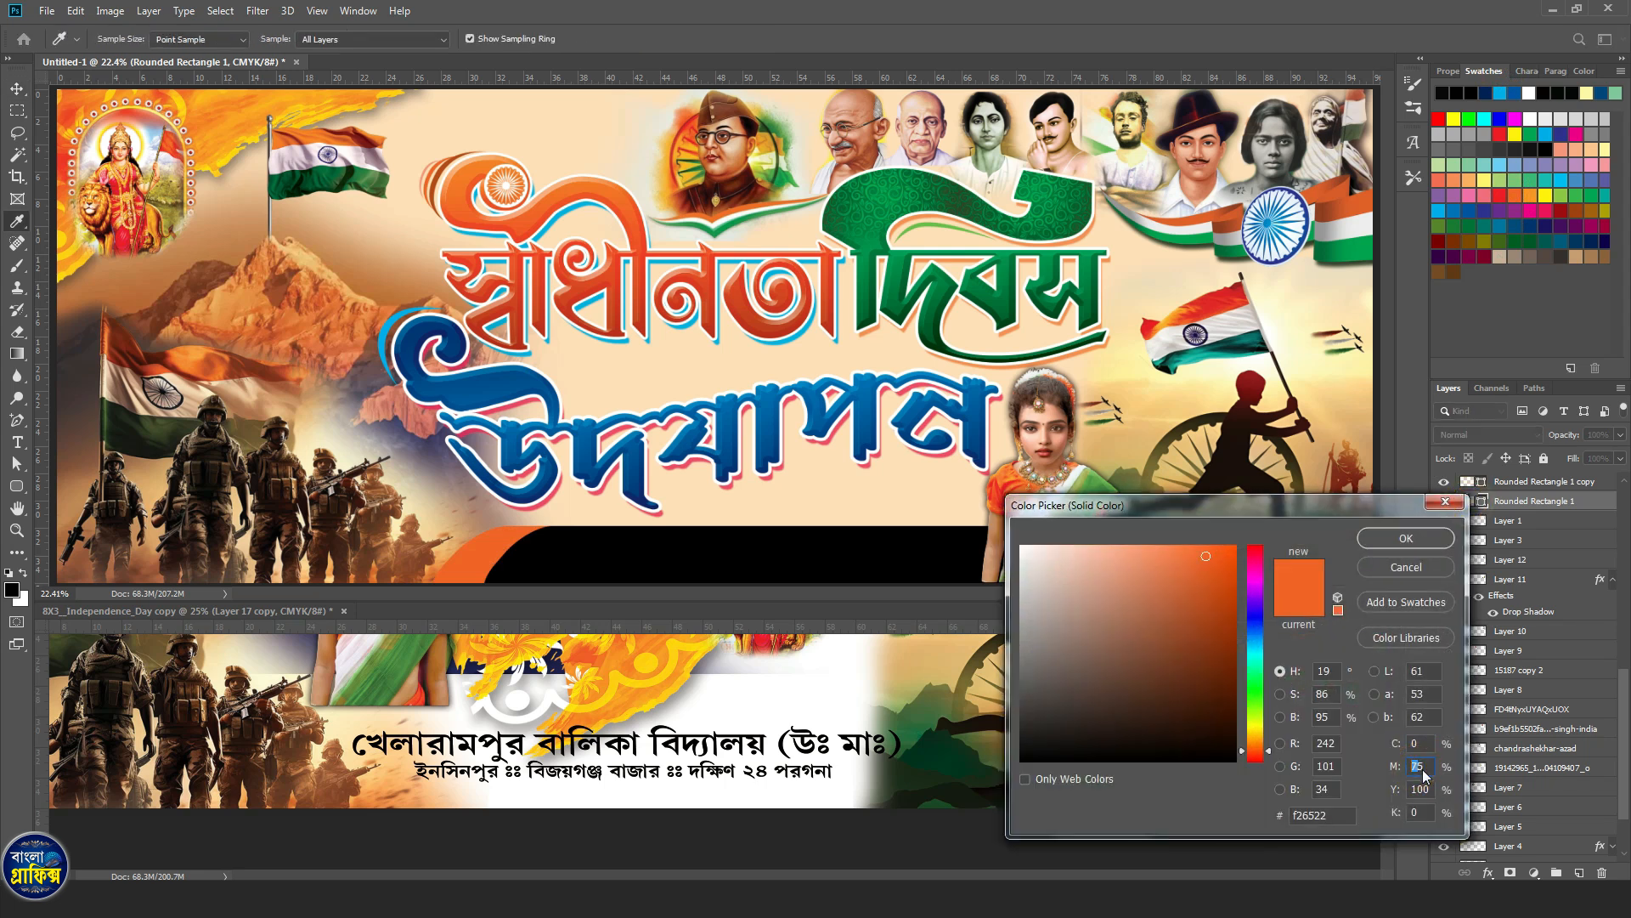
pyautogui.press('Return')
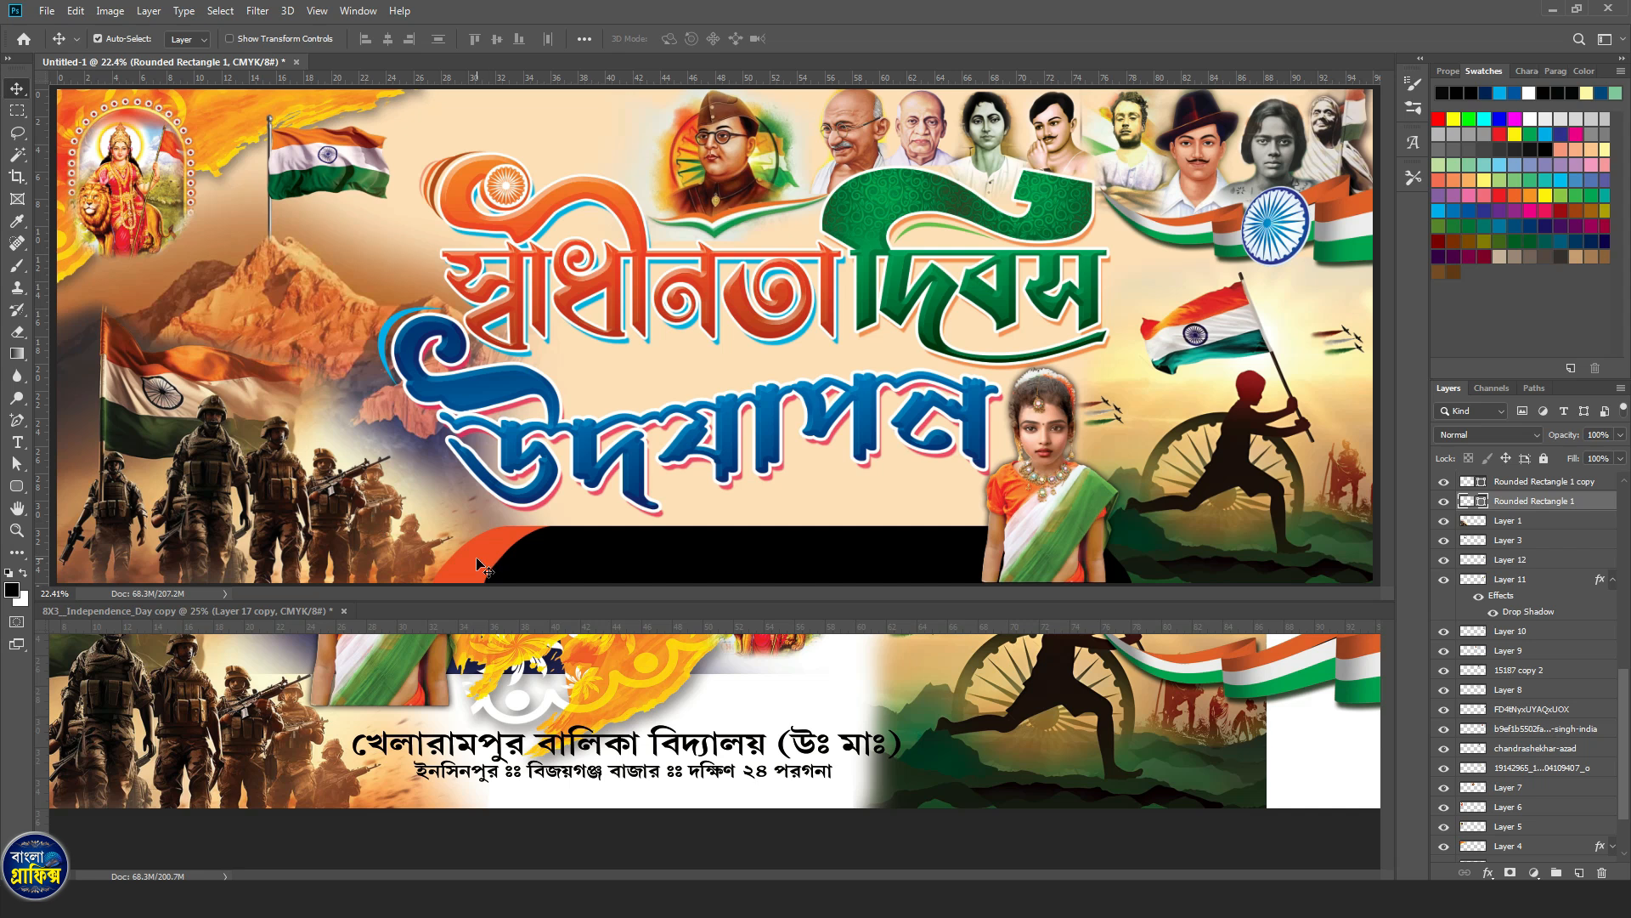
# Recolour the upper black shape to dark blue 1b1464, then select the orange shape beneath it.
pyautogui.click(566, 567)
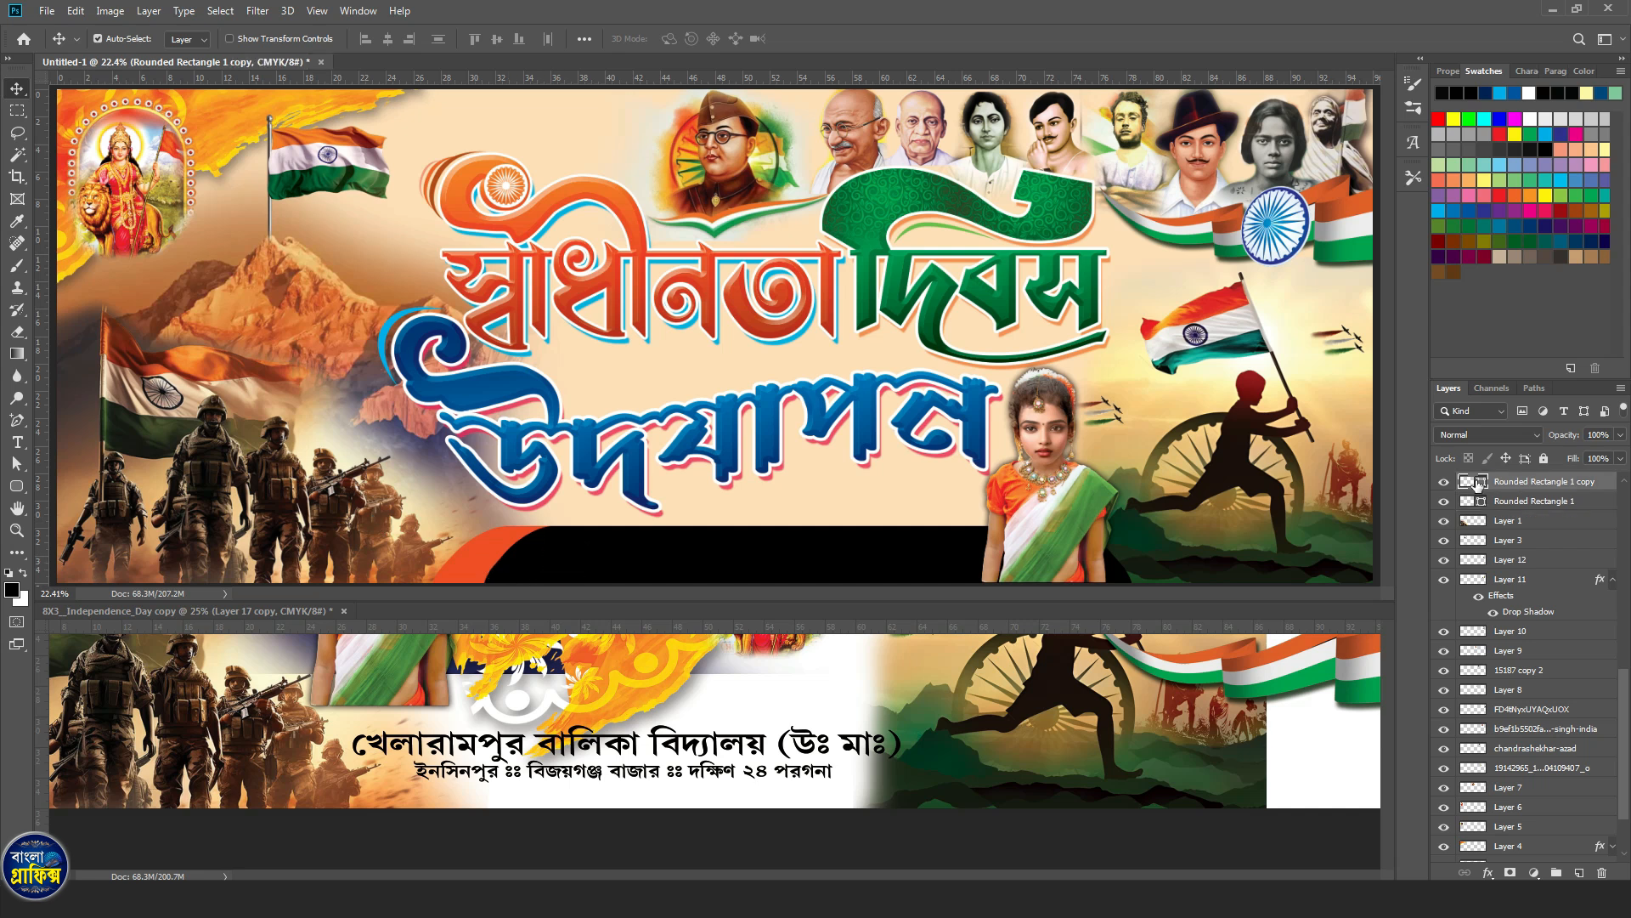
pyautogui.doubleClick(1469, 481)
pyautogui.click(1552, 229)
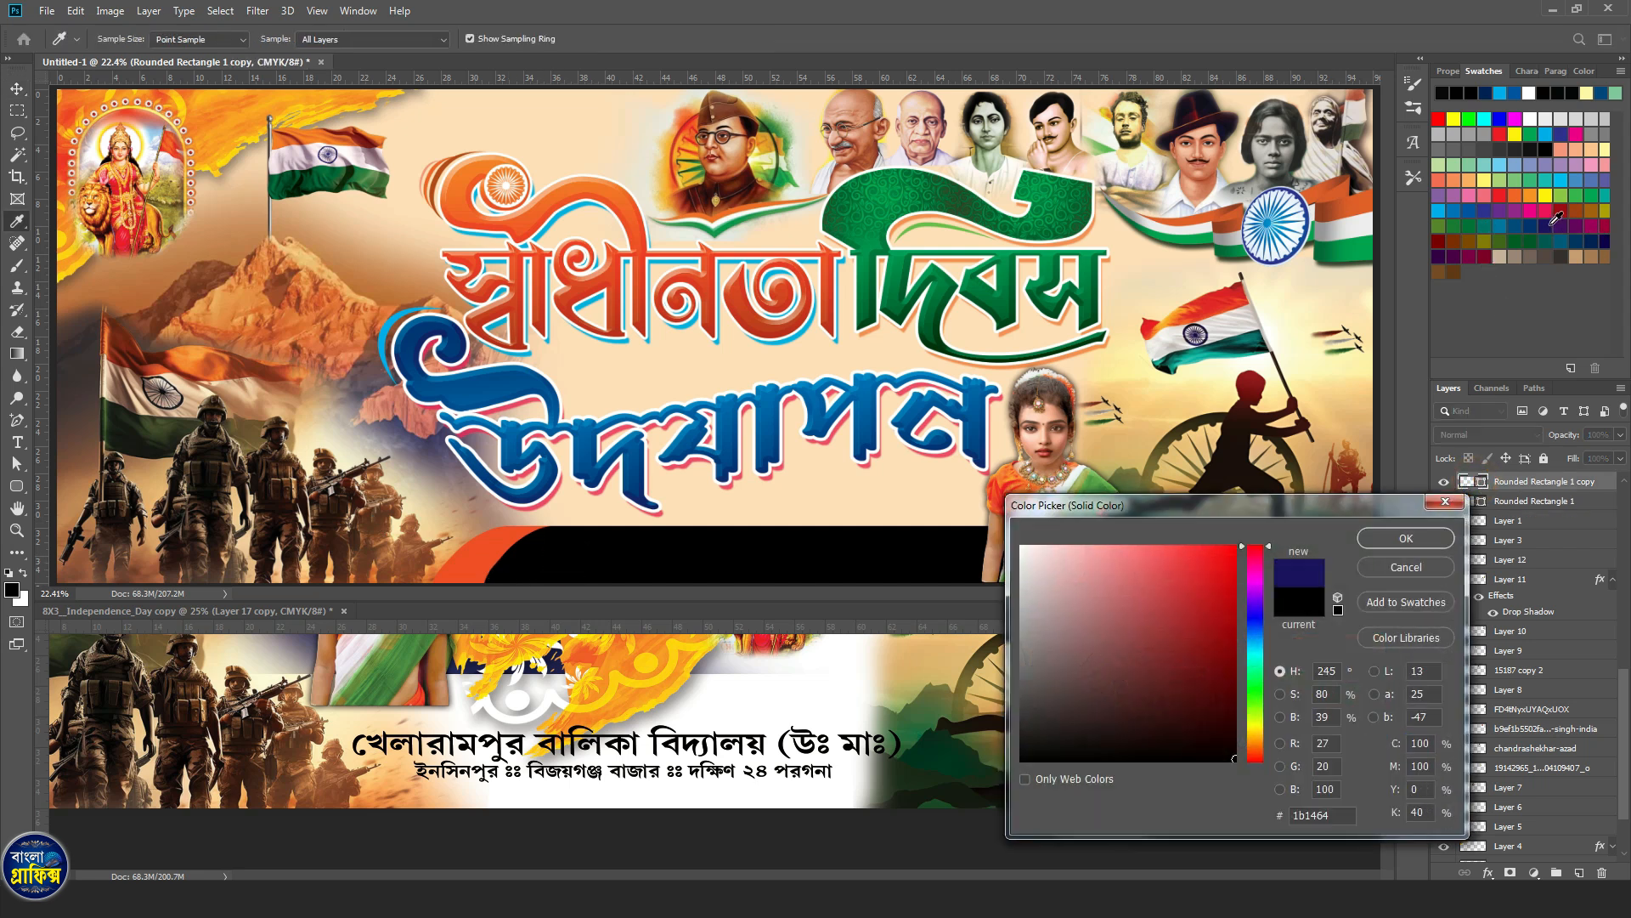
pyautogui.click(1406, 538)
pyautogui.click(494, 549)
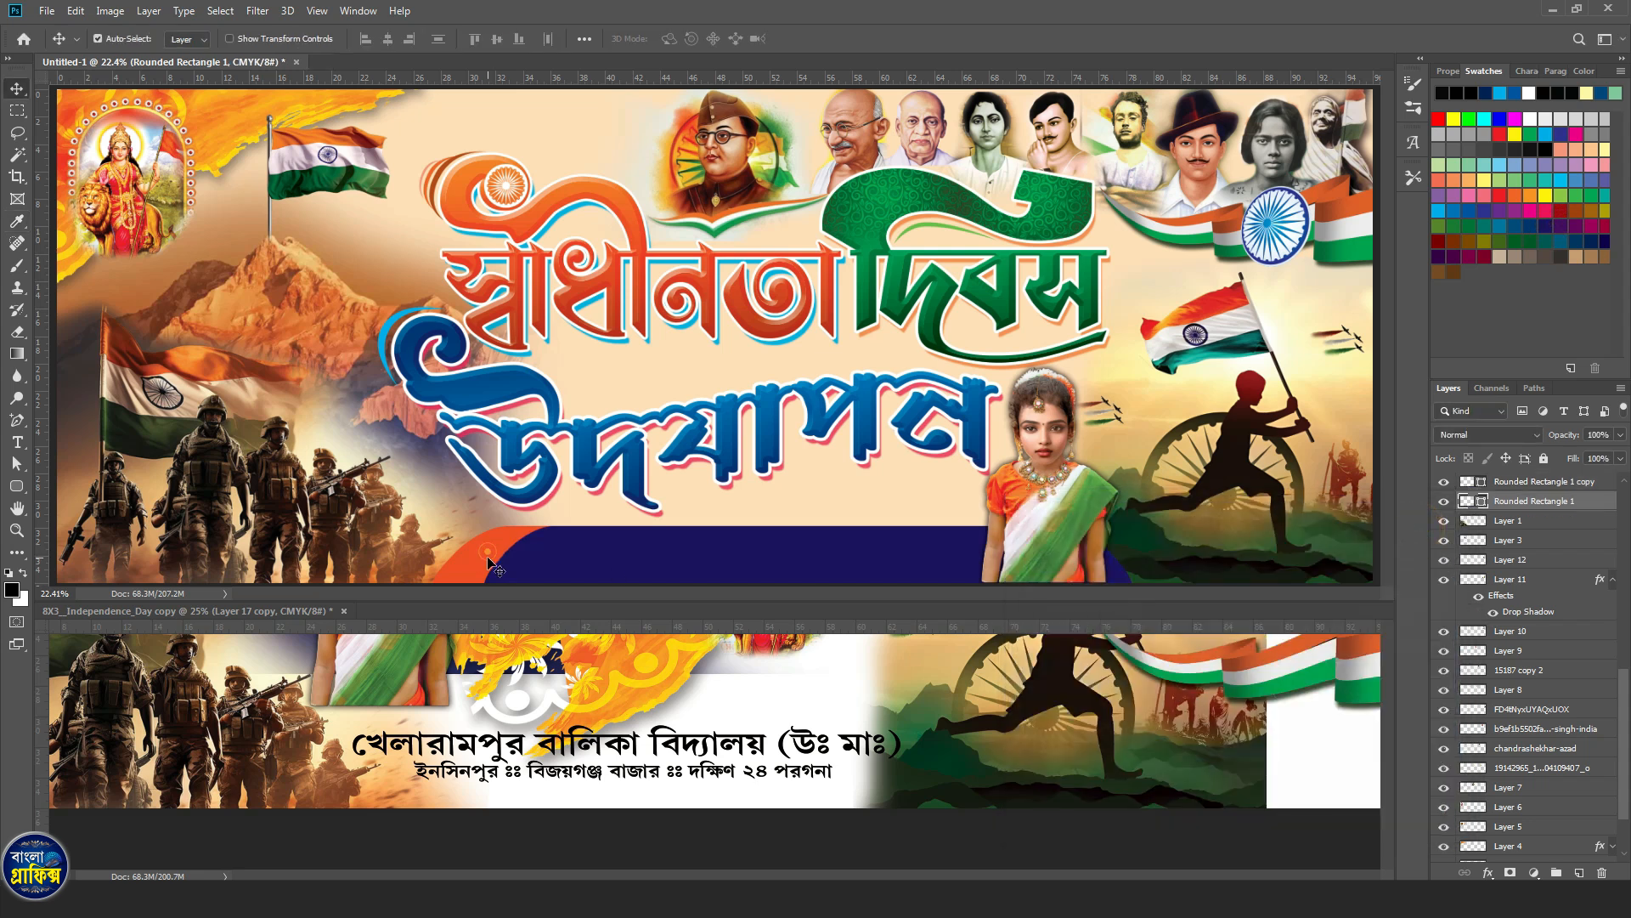
# Duplicate the orange shape, colour the copy white and move its left edge inward to leave an orange band.
pyautogui.hotkey('ctrl', 'j')
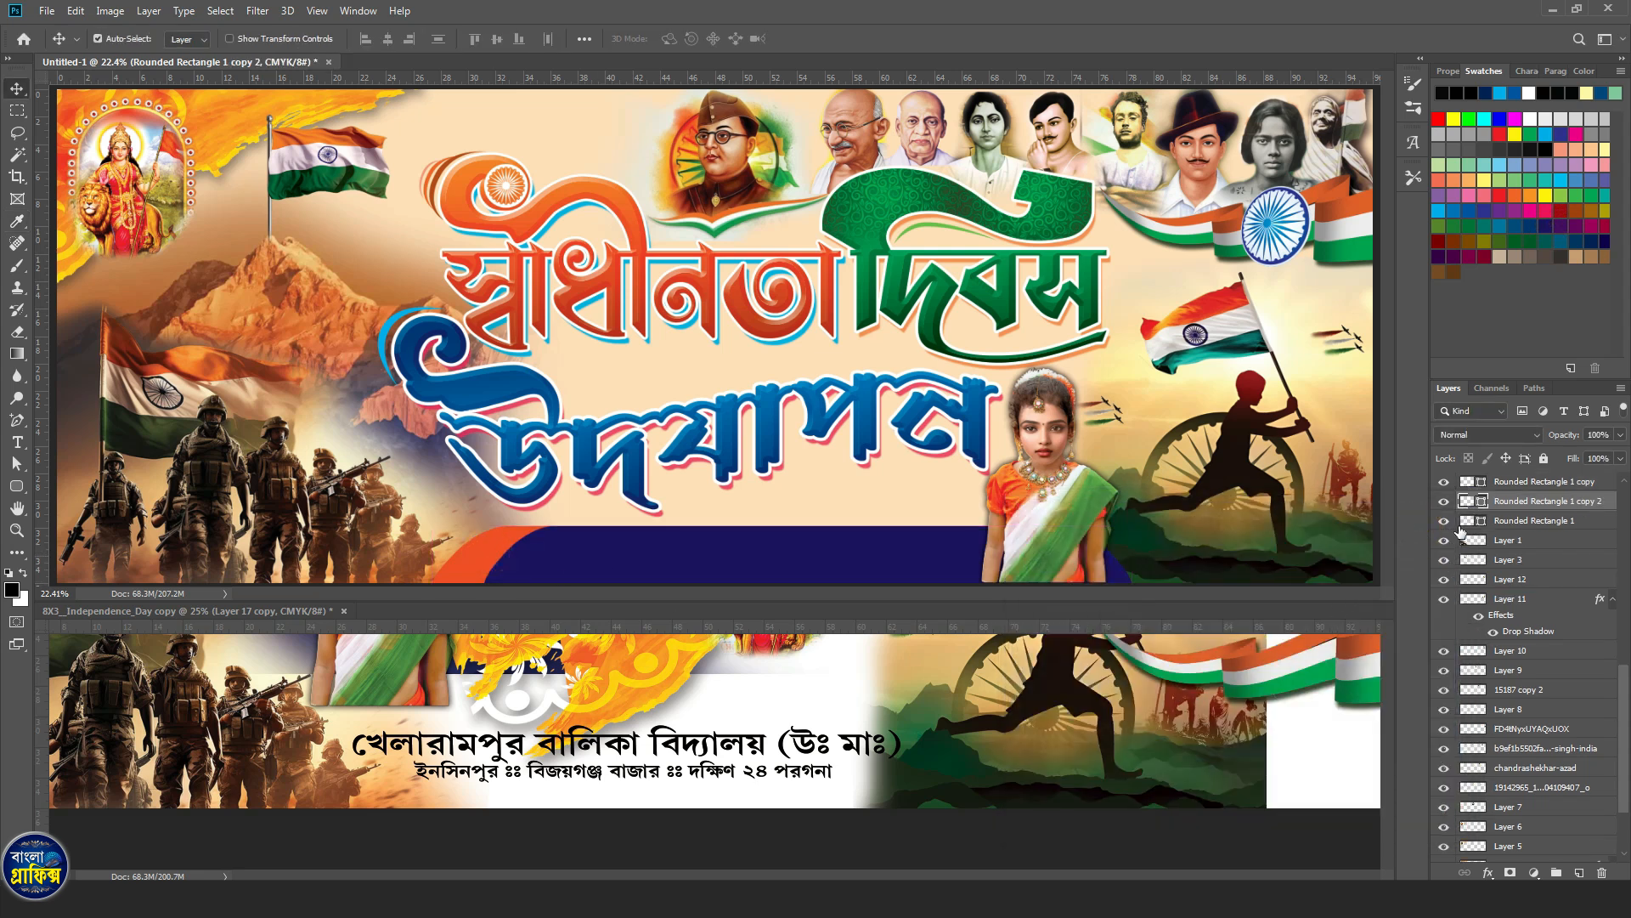
pyautogui.hotkey('ctrl', 't')
pyautogui.moveTo(436, 565); pyautogui.dragTo(459, 563)
pyautogui.press('Return')
# Duplicate the white shape and recolour the copy green with C 100, M 0, Y 100, K 0.
pyautogui.hotkey('ctrl', 'j')
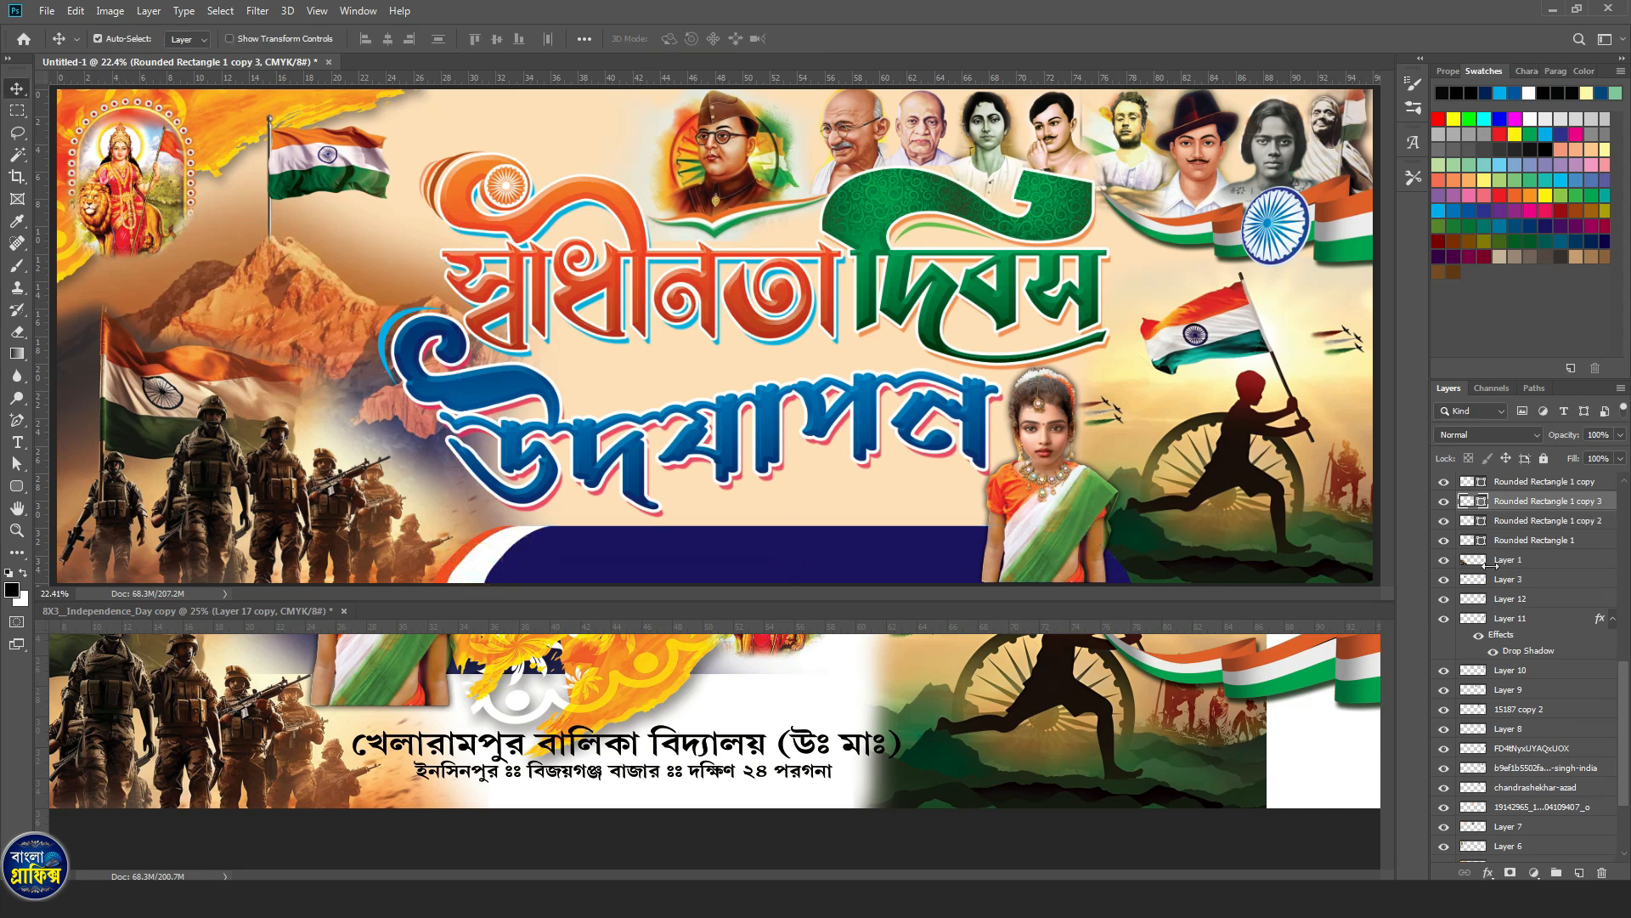
pyautogui.doubleClick(1465, 501)
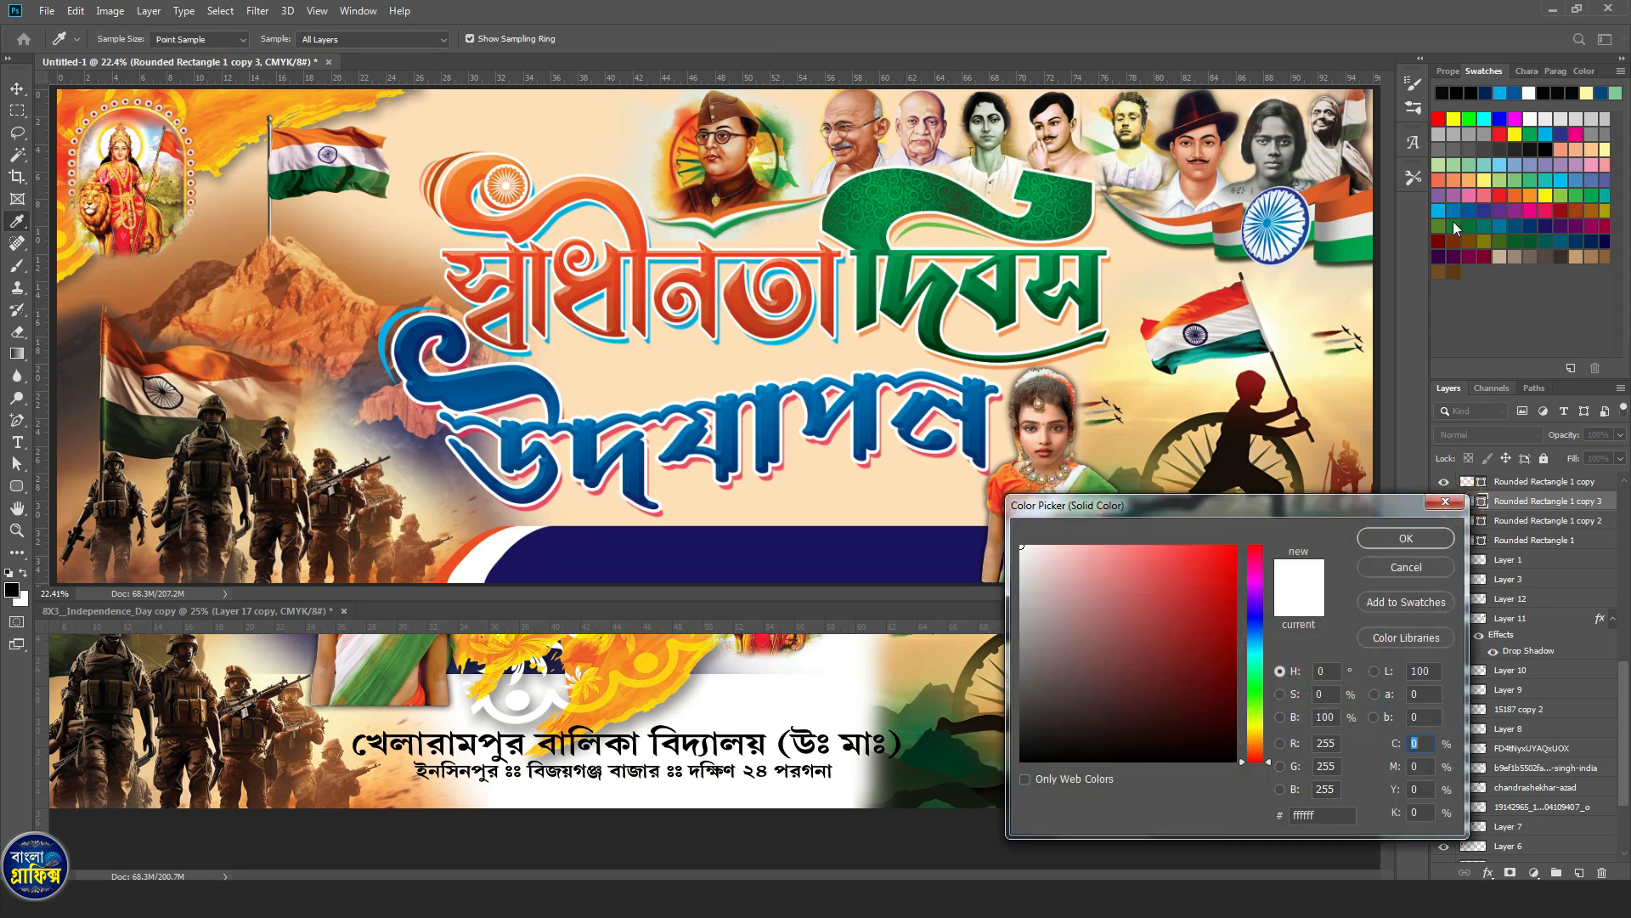
pyautogui.click(1456, 226)
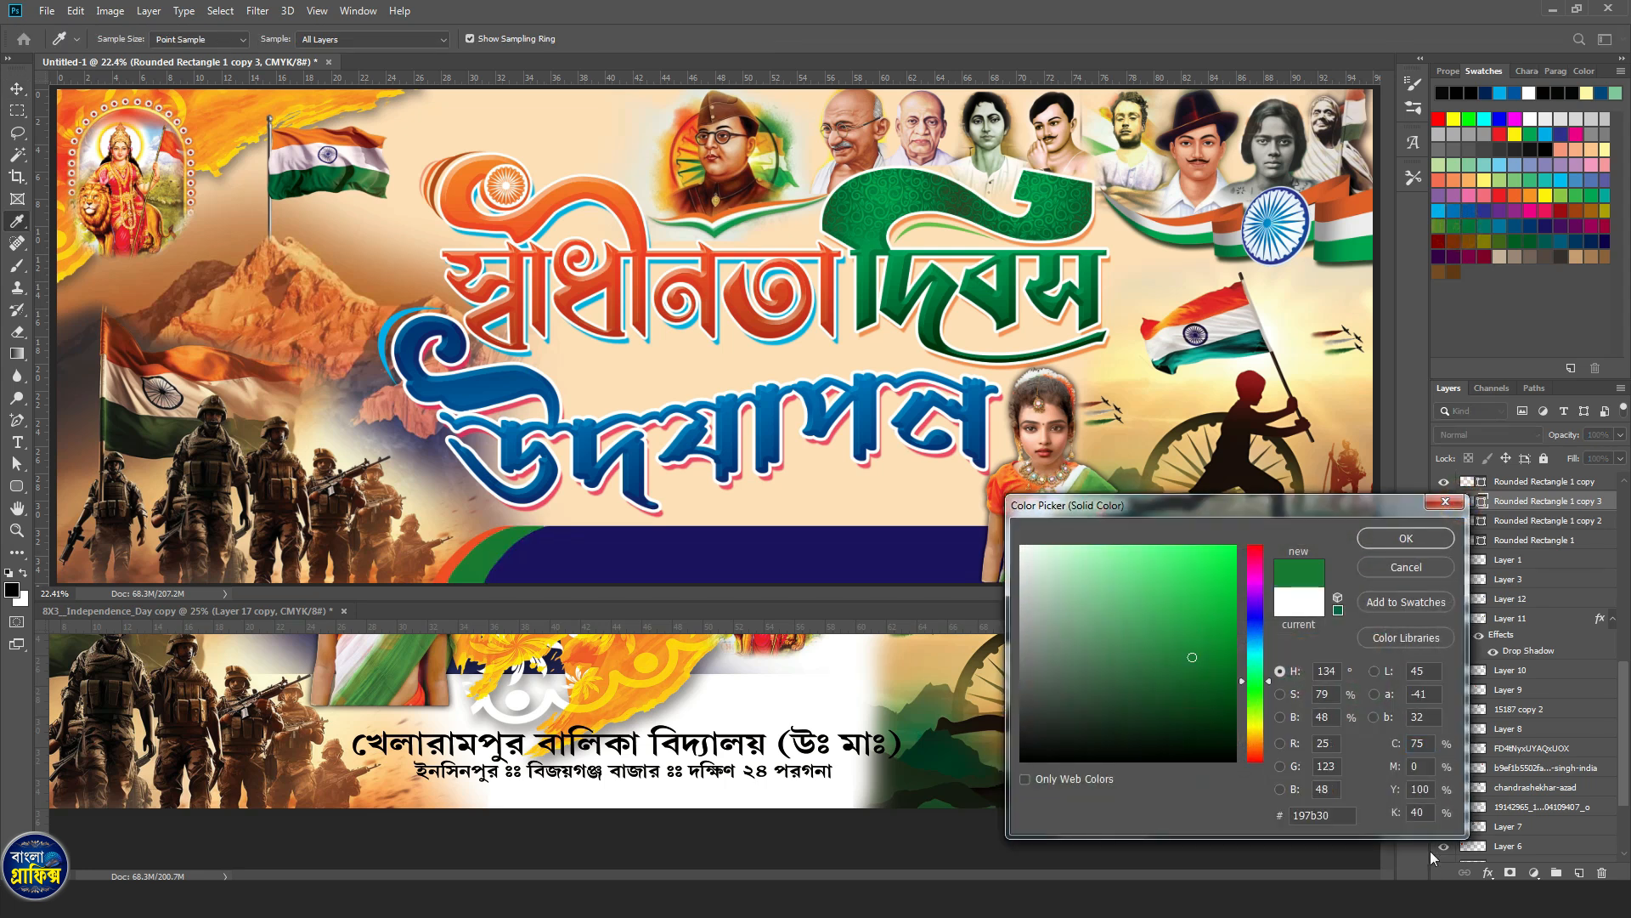
pyautogui.write('100')
pyautogui.press('Tab')
pyautogui.press('Tab')
pyautogui.press('Tab')
pyautogui.write('0')
pyautogui.press('Return')
# Narrow the green shape to about 49.1 inches by moving its left edge inward.
pyautogui.hotkey('ctrl', 't')
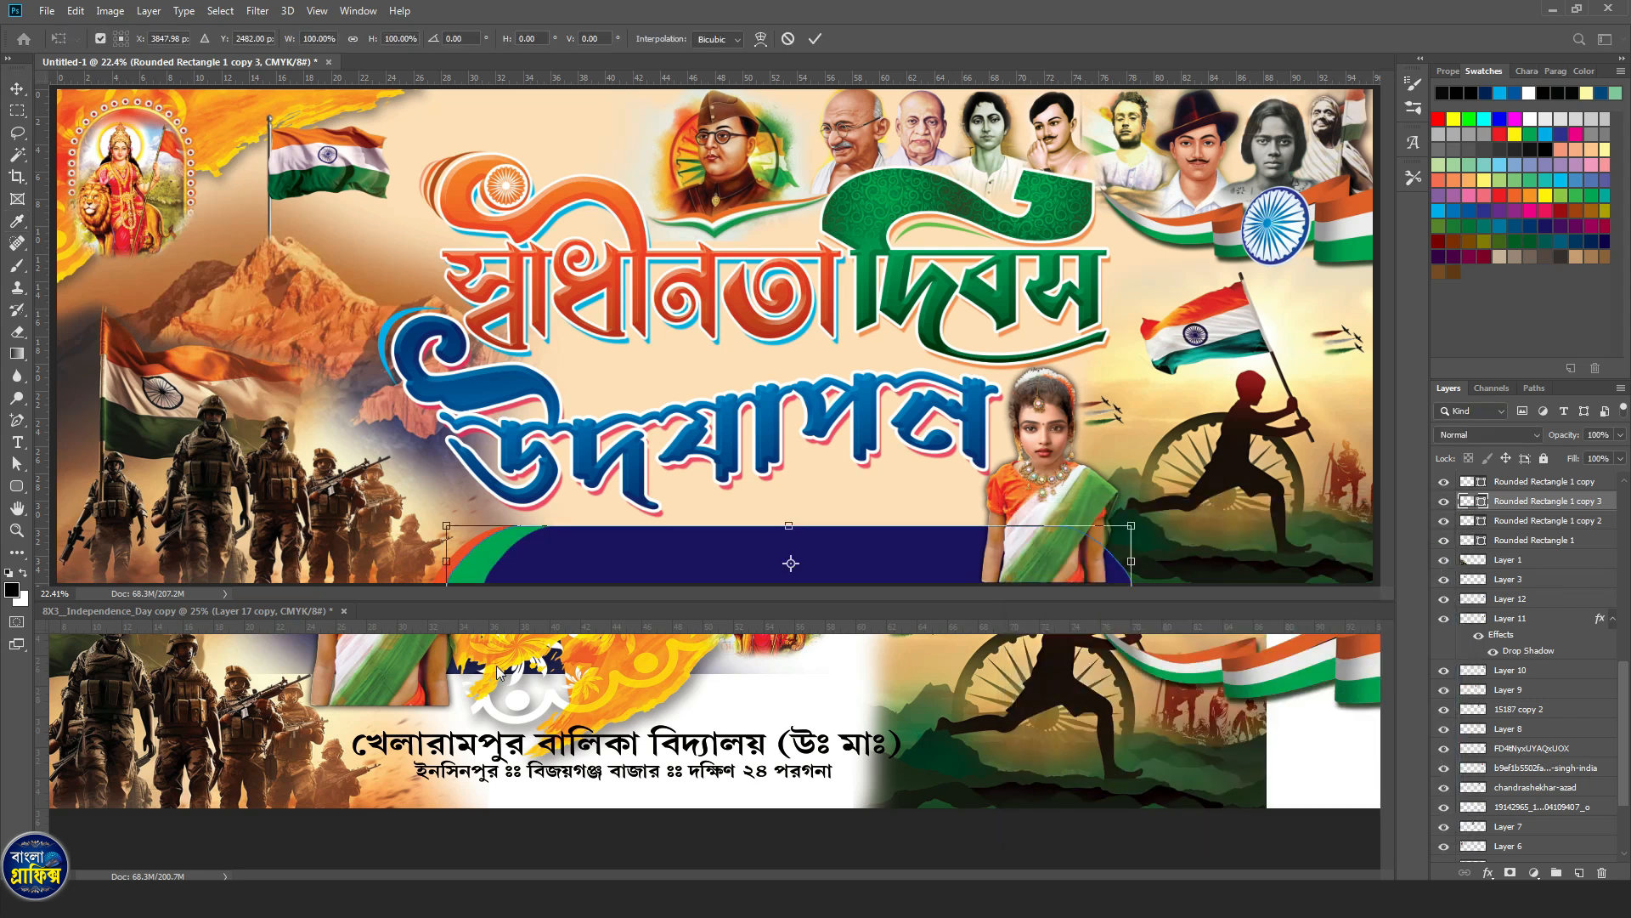
pyautogui.moveTo(455, 561); pyautogui.dragTo(461, 559)
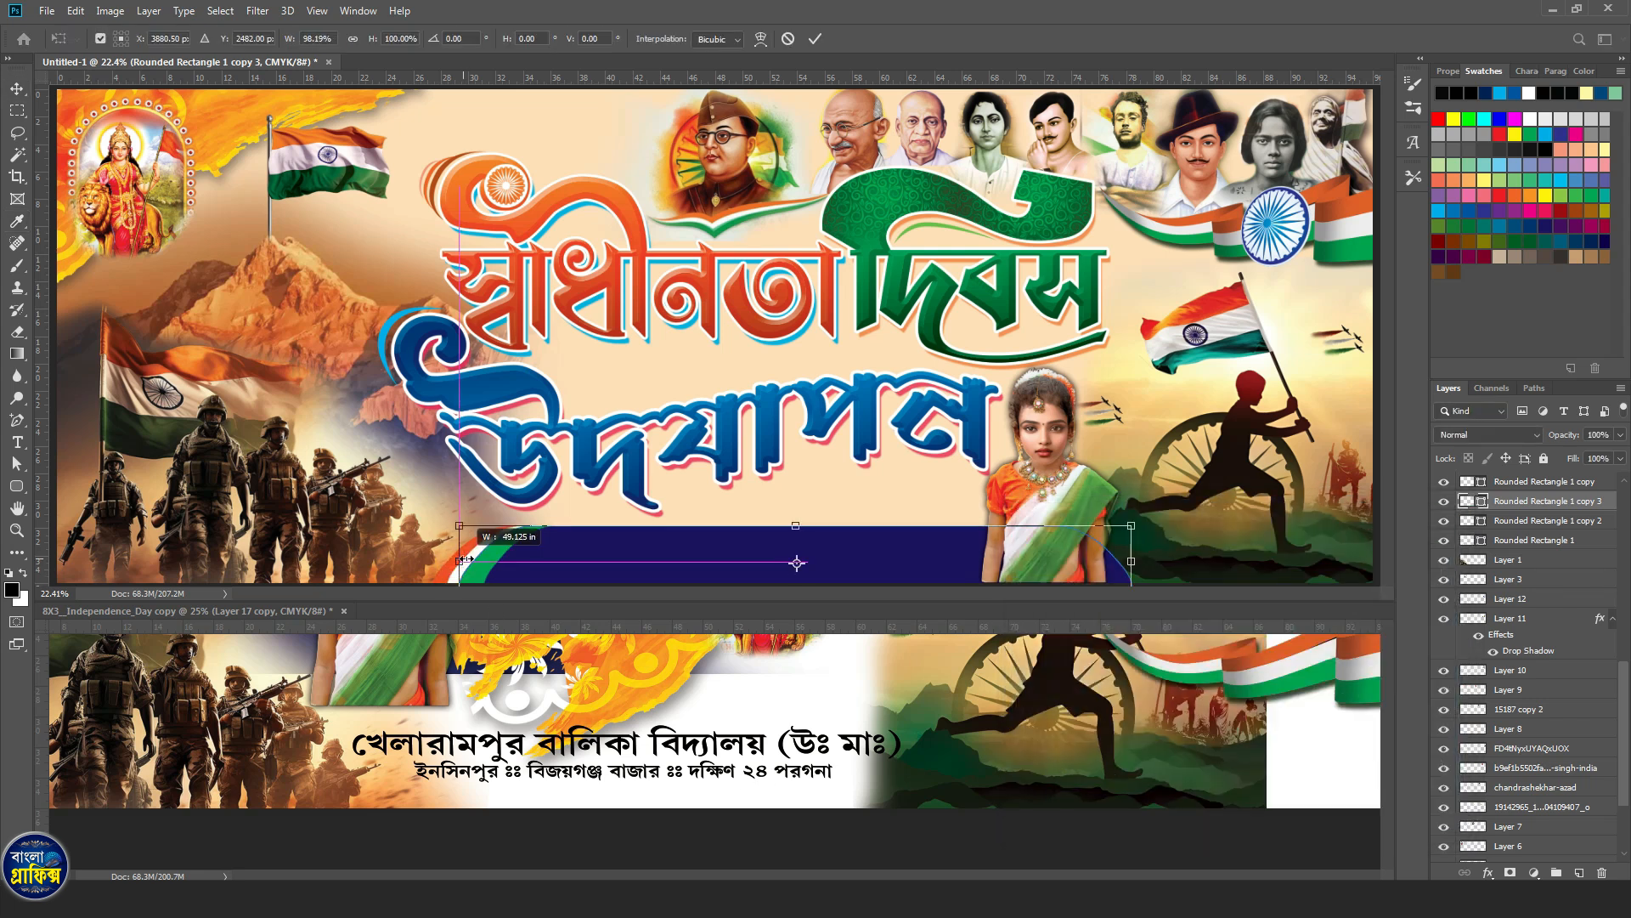
pyautogui.press('Return')
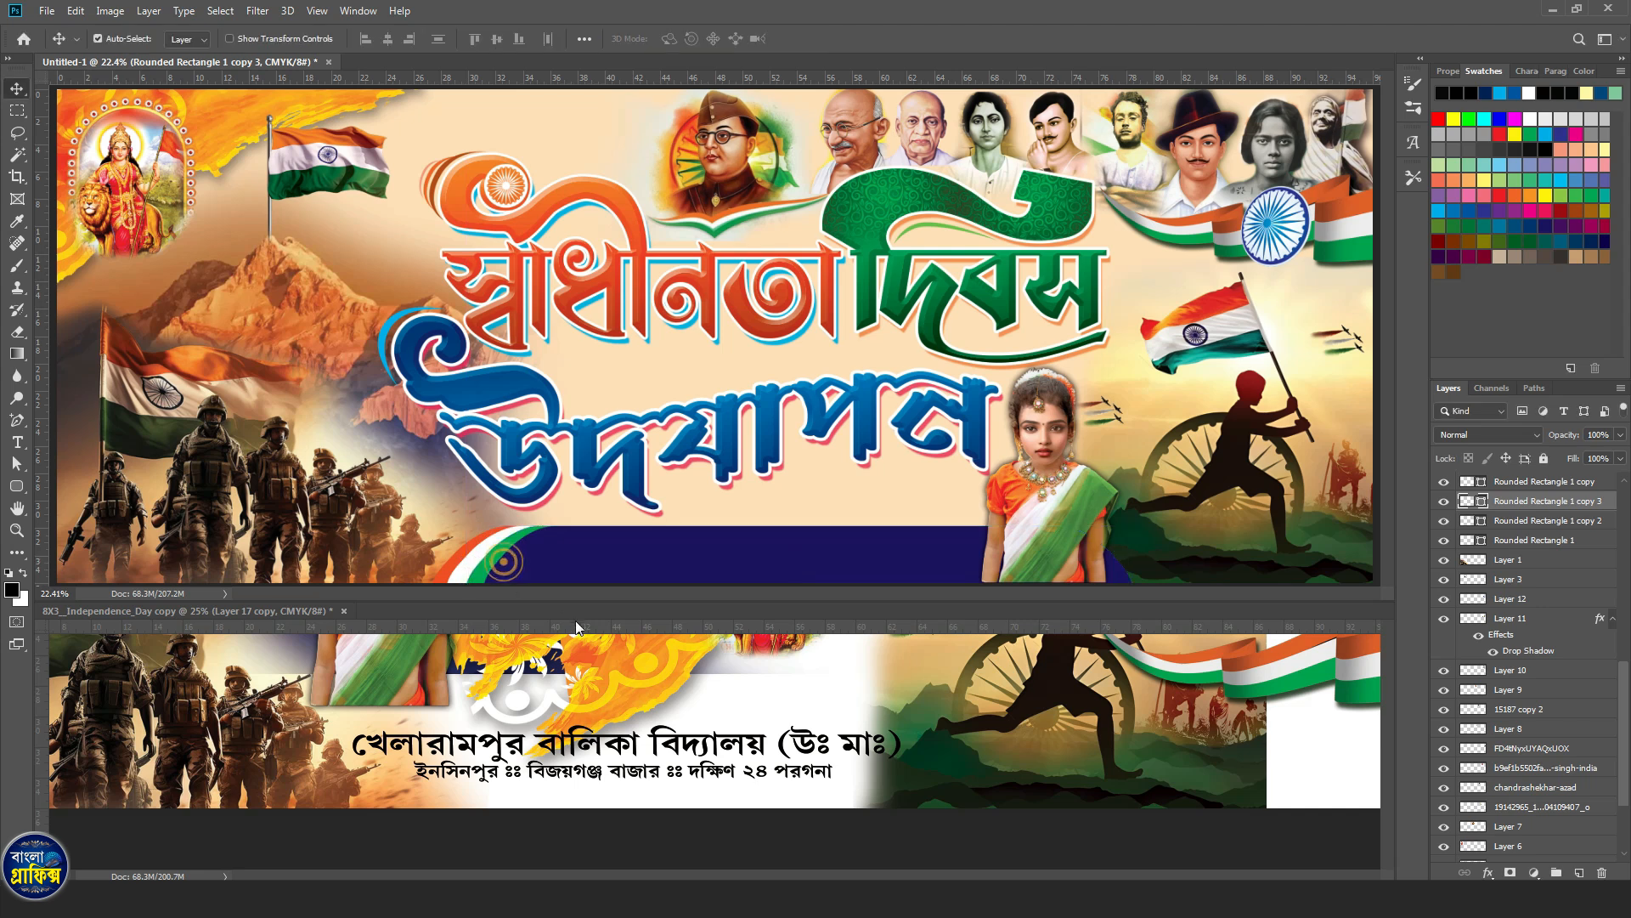
# Add a black drop shadow to the dark blue shape and stop it from using global light.
pyautogui.hotkey('alt', '[')
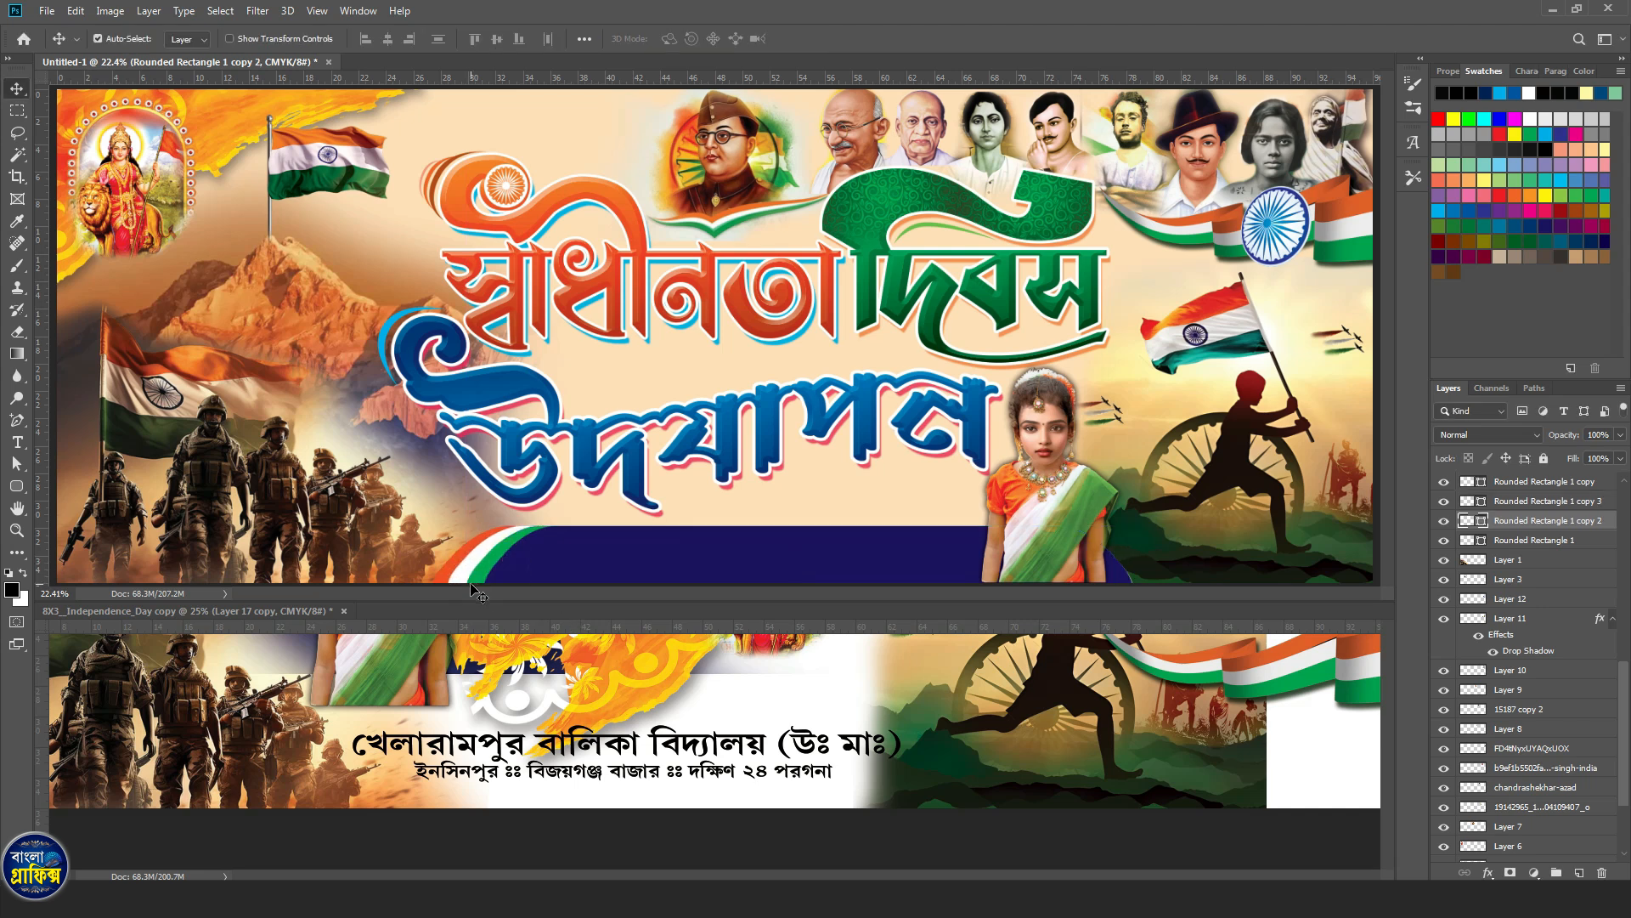
pyautogui.click(531, 578)
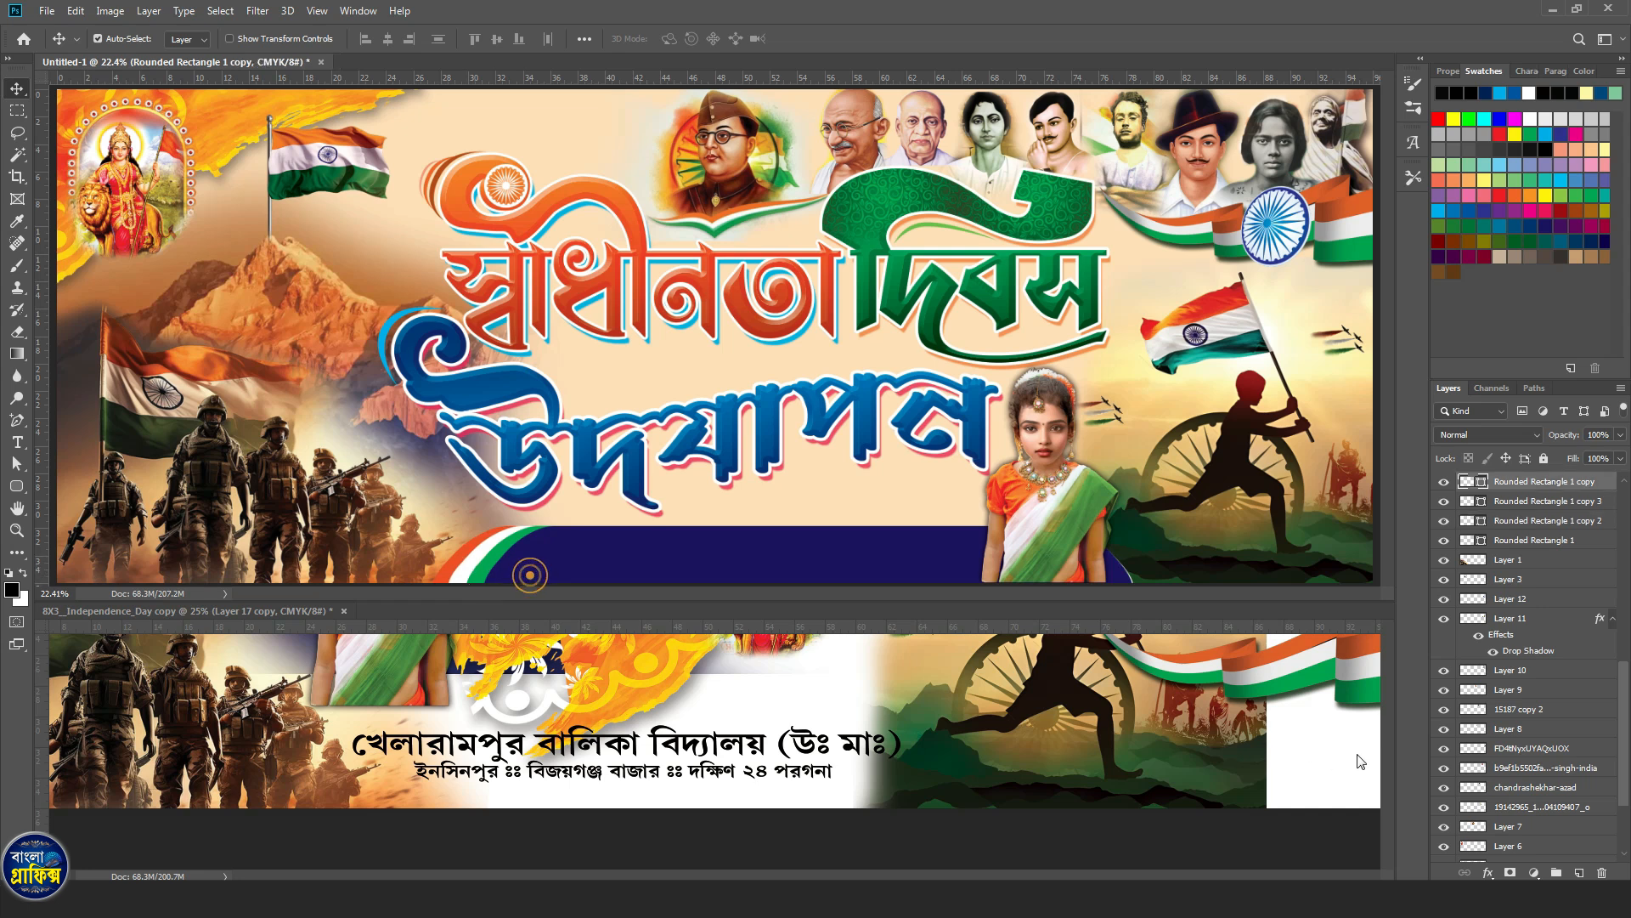
pyautogui.click(1488, 873)
pyautogui.click(1512, 864)
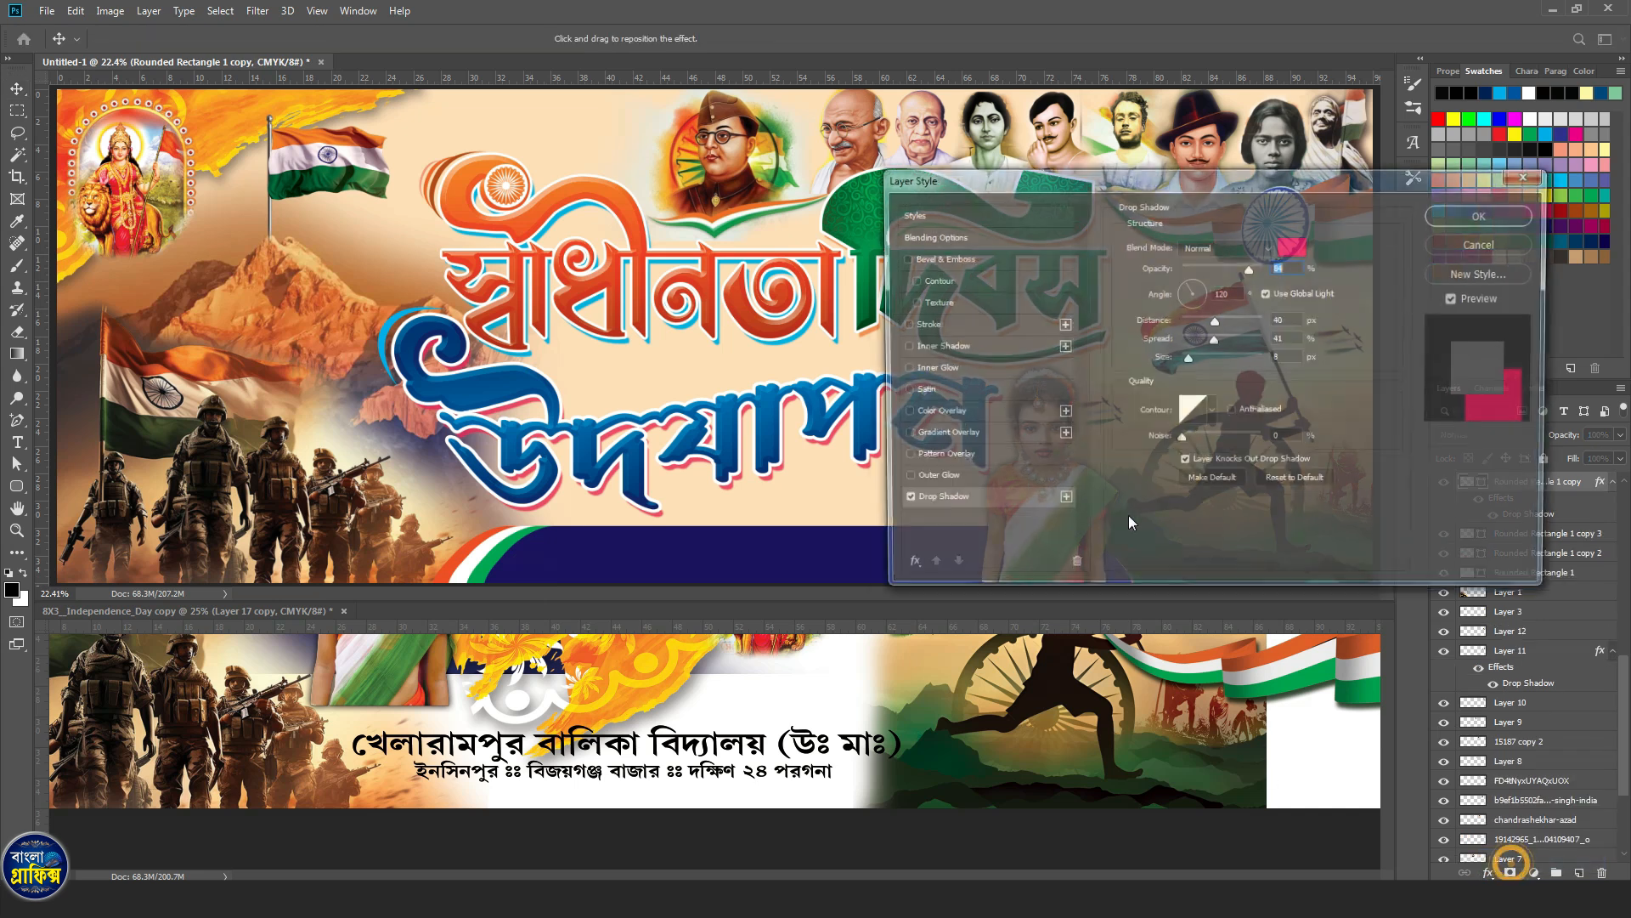
pyautogui.click(1296, 253)
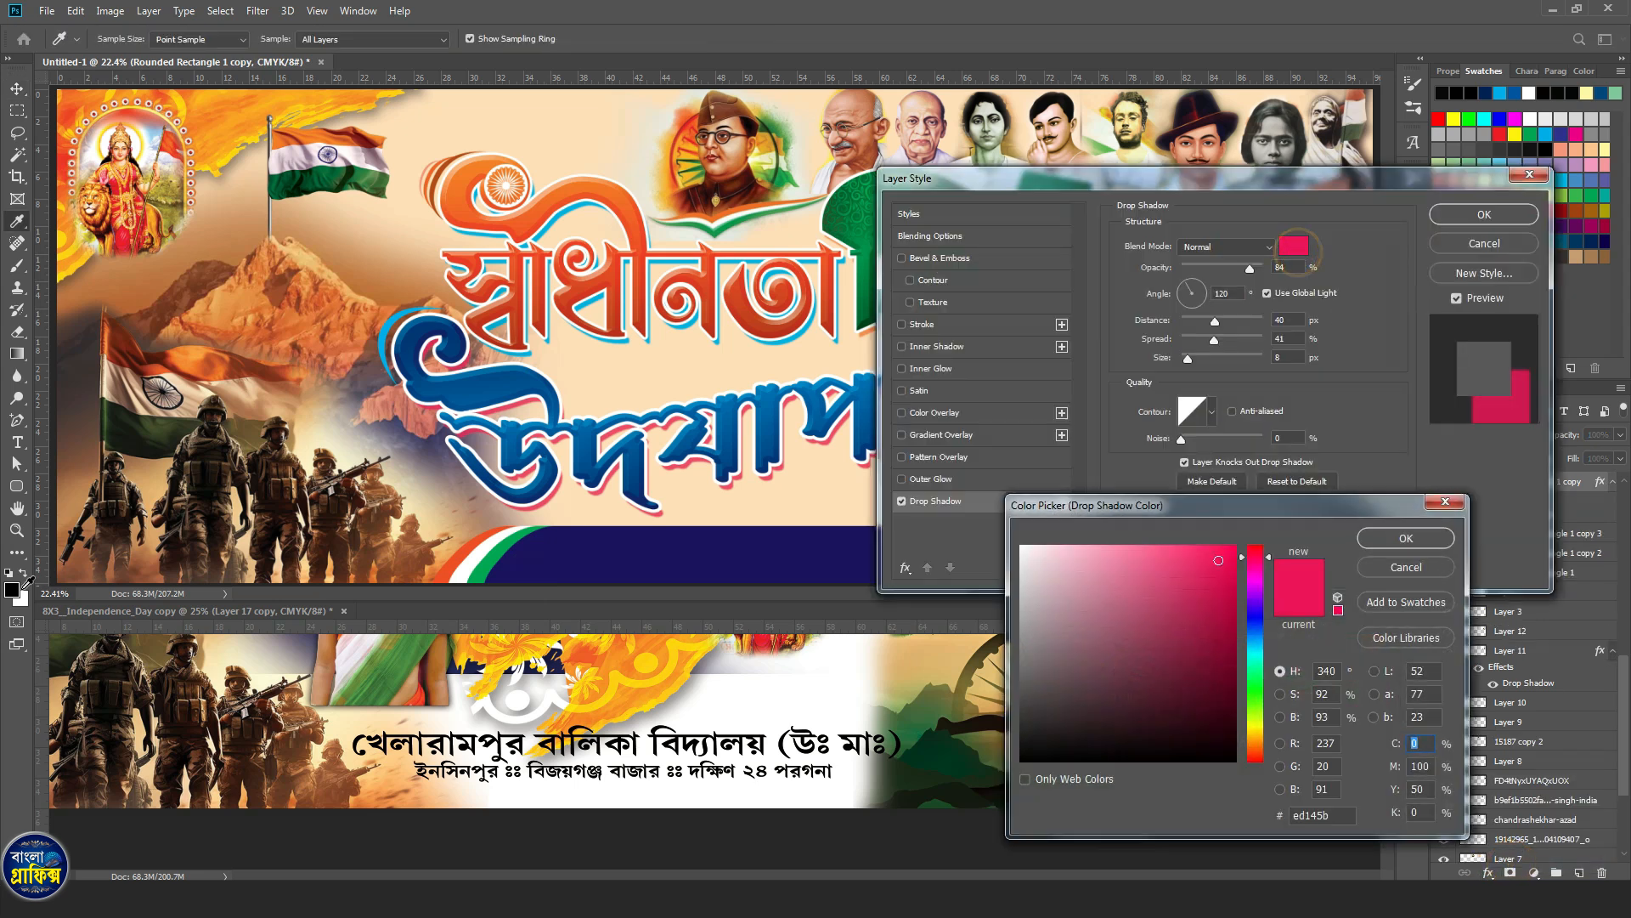
pyautogui.click(11, 590)
pyautogui.click(1405, 538)
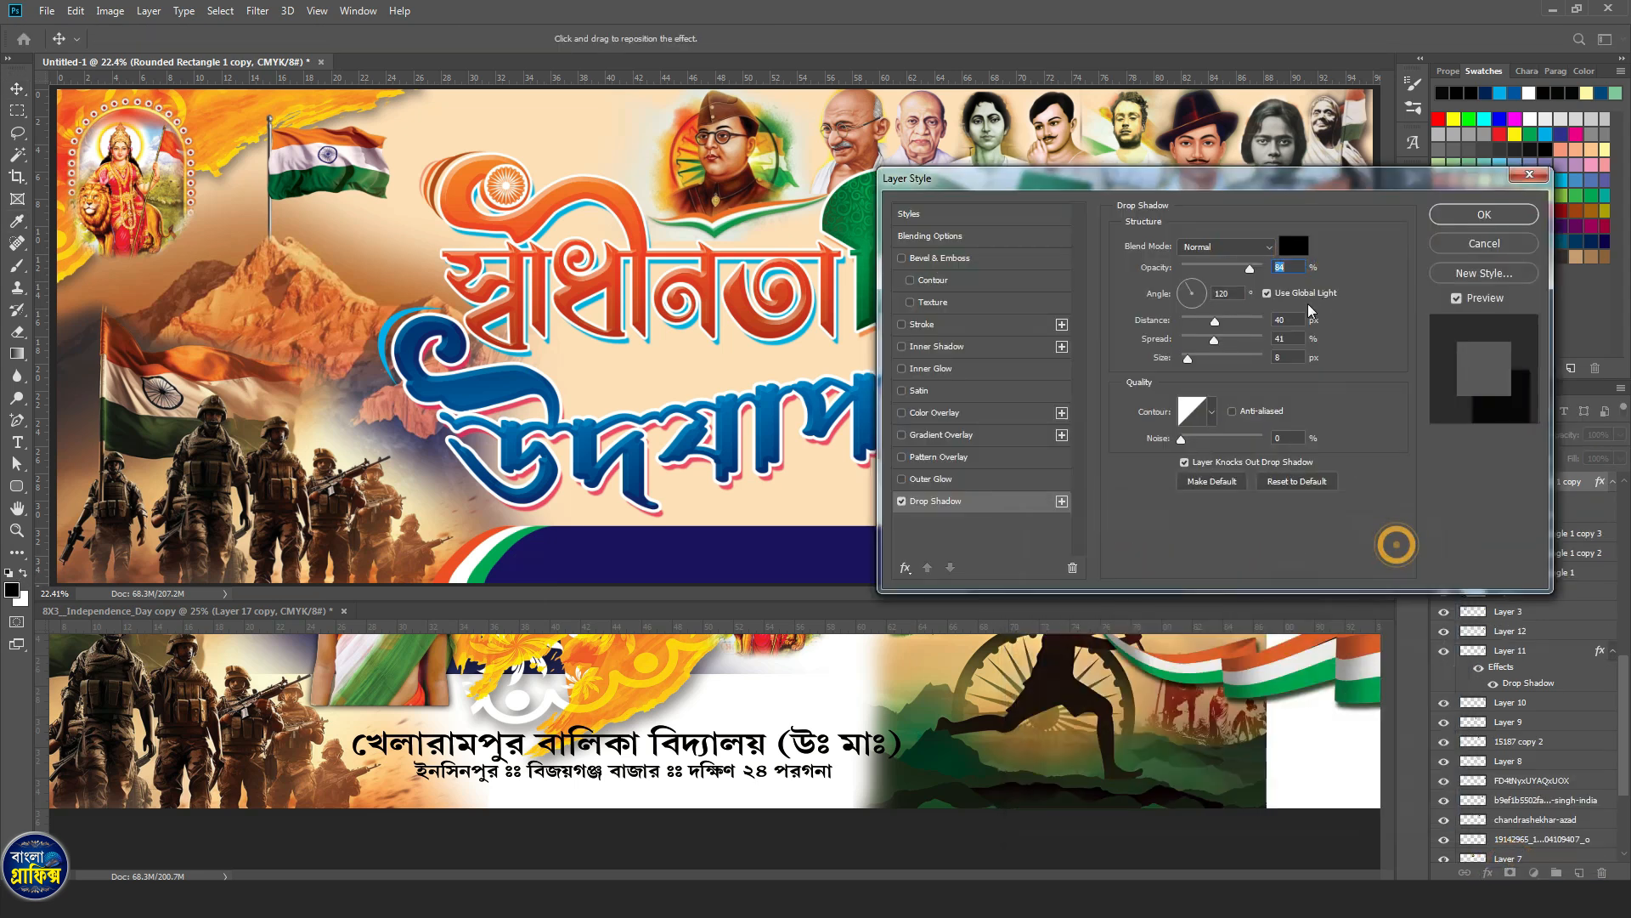
pyautogui.click(1267, 294)
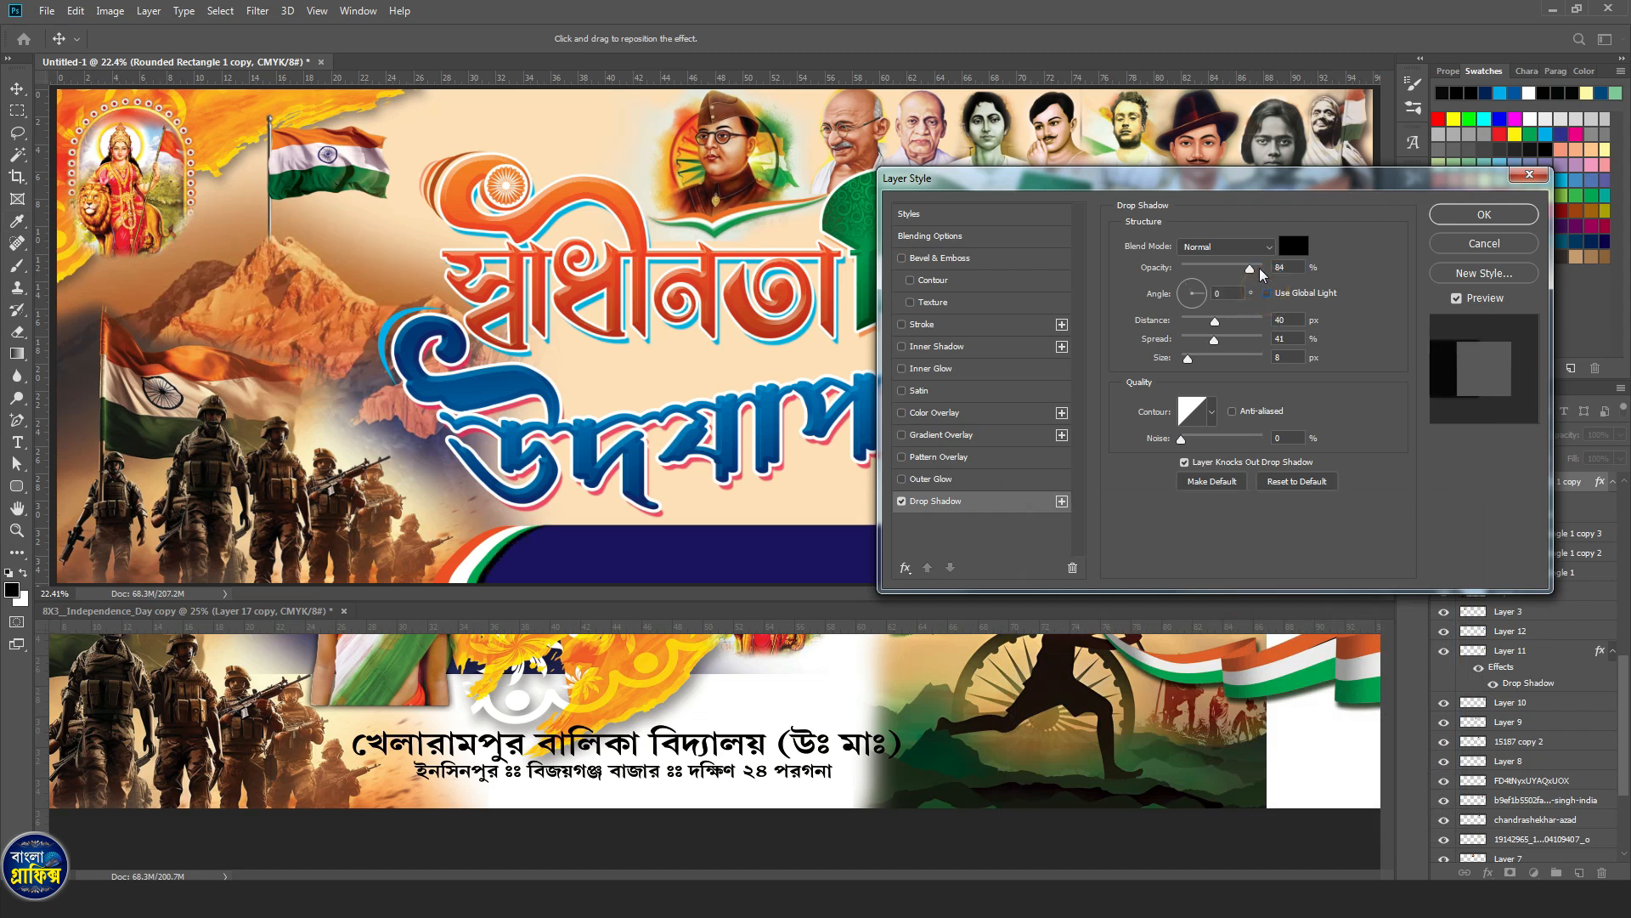
# Set the blue shape's shadow to 51% opacity, 19 px distance, 11% spread and 46 px size.
pyautogui.moveTo(1222, 326); pyautogui.dragTo(1181, 342)
pyautogui.moveTo(1249, 268); pyautogui.dragTo(1201, 345)
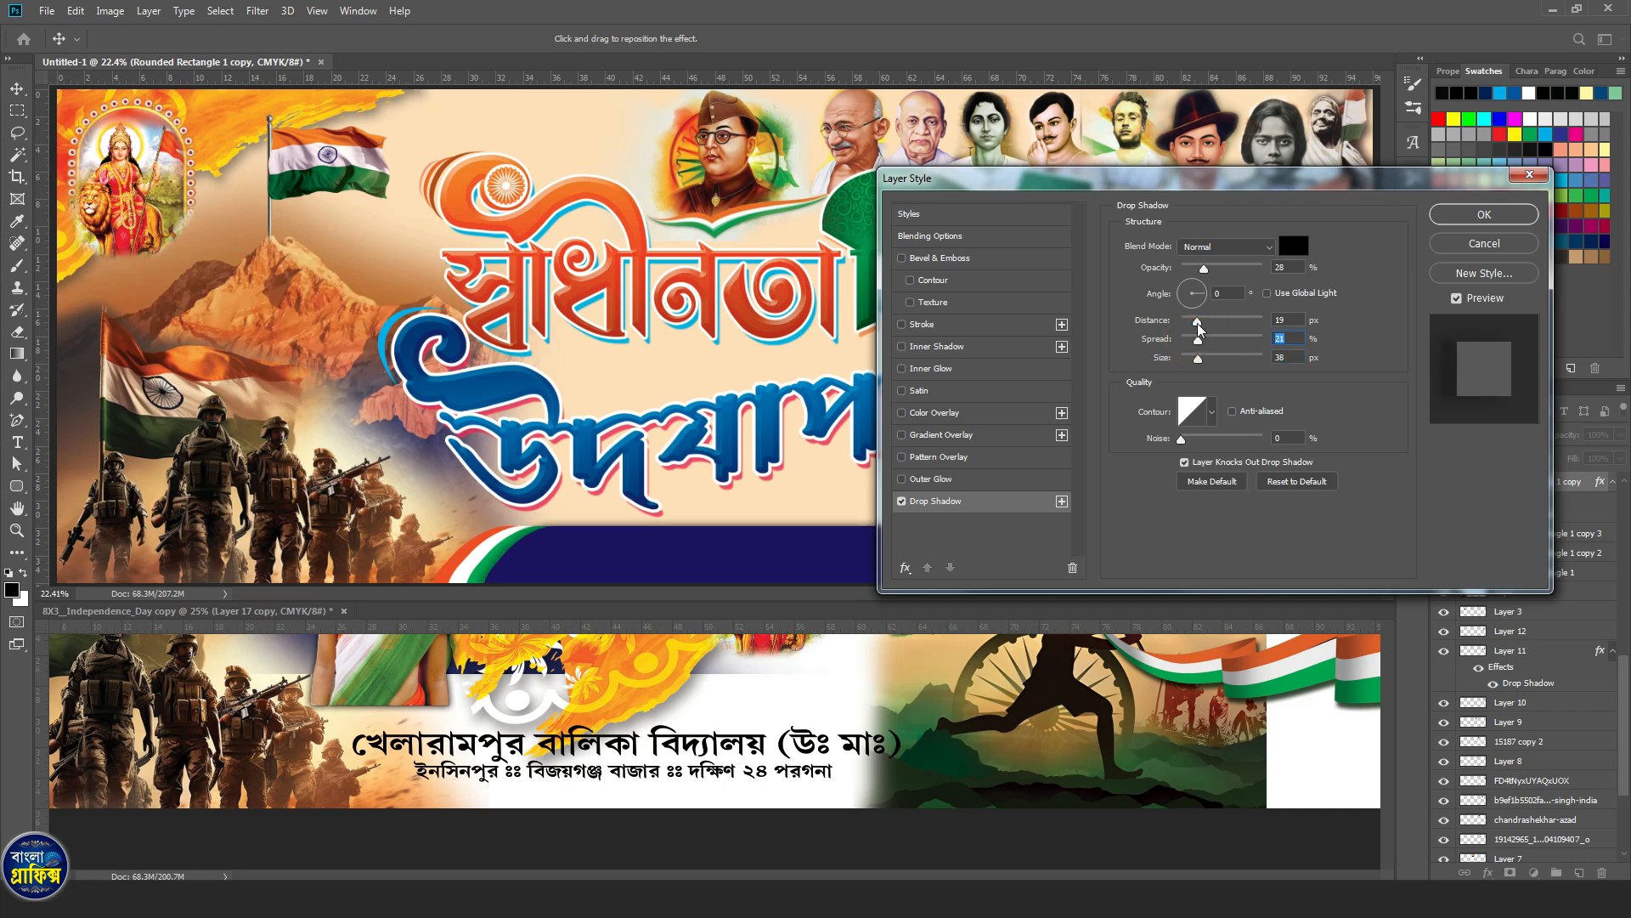
pyautogui.moveTo(1208, 270); pyautogui.dragTo(1225, 276)
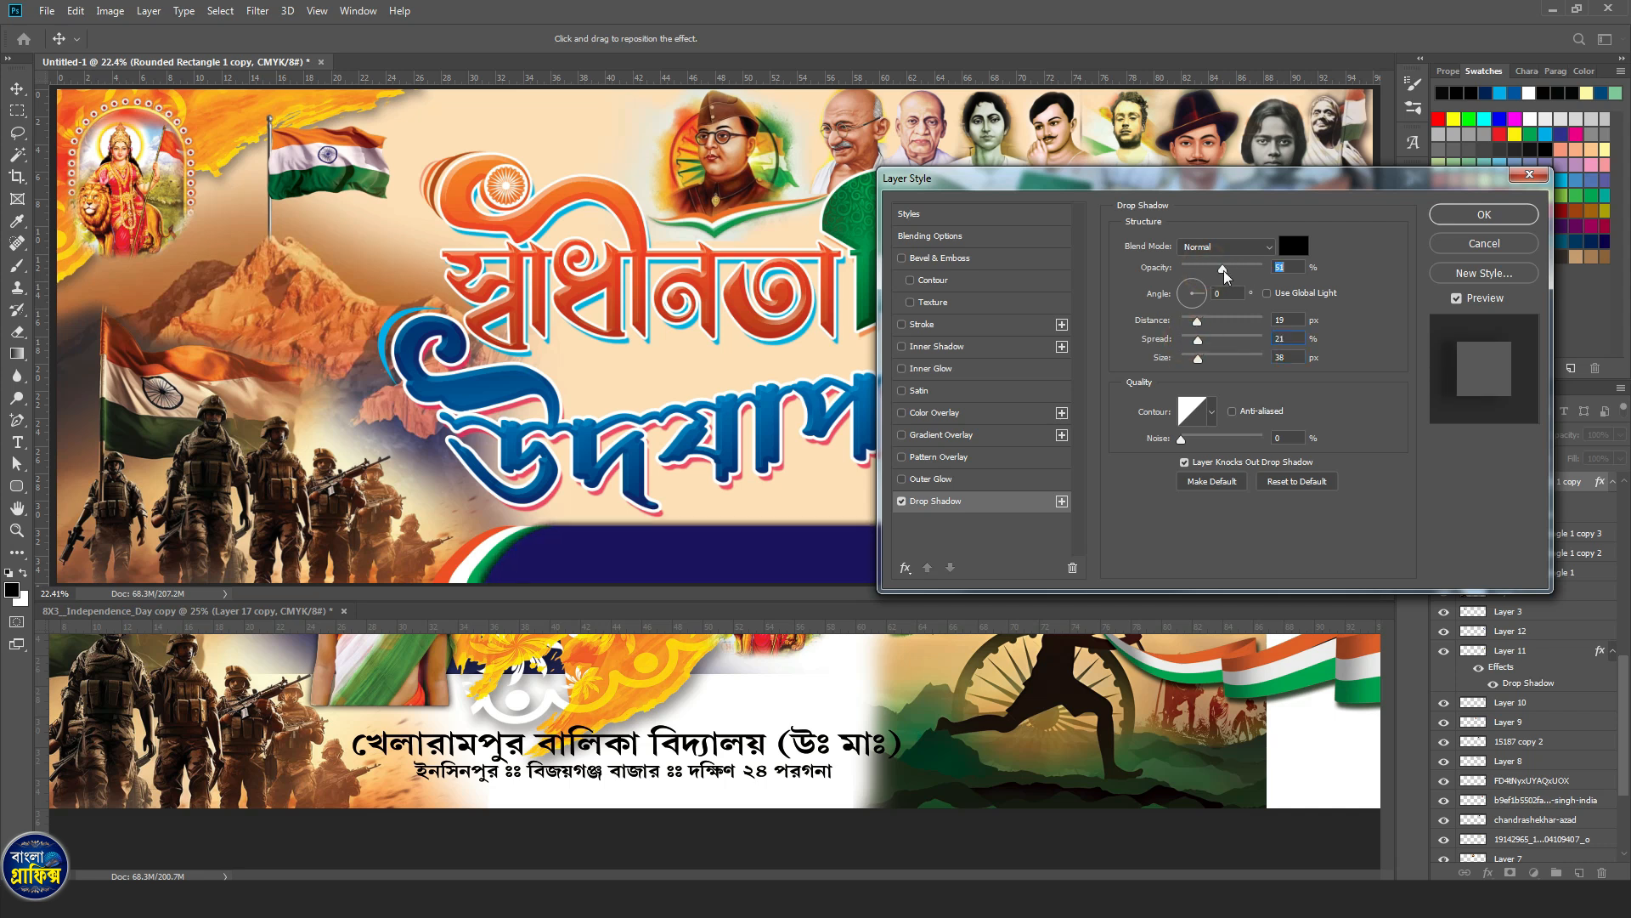
pyautogui.click(1197, 358)
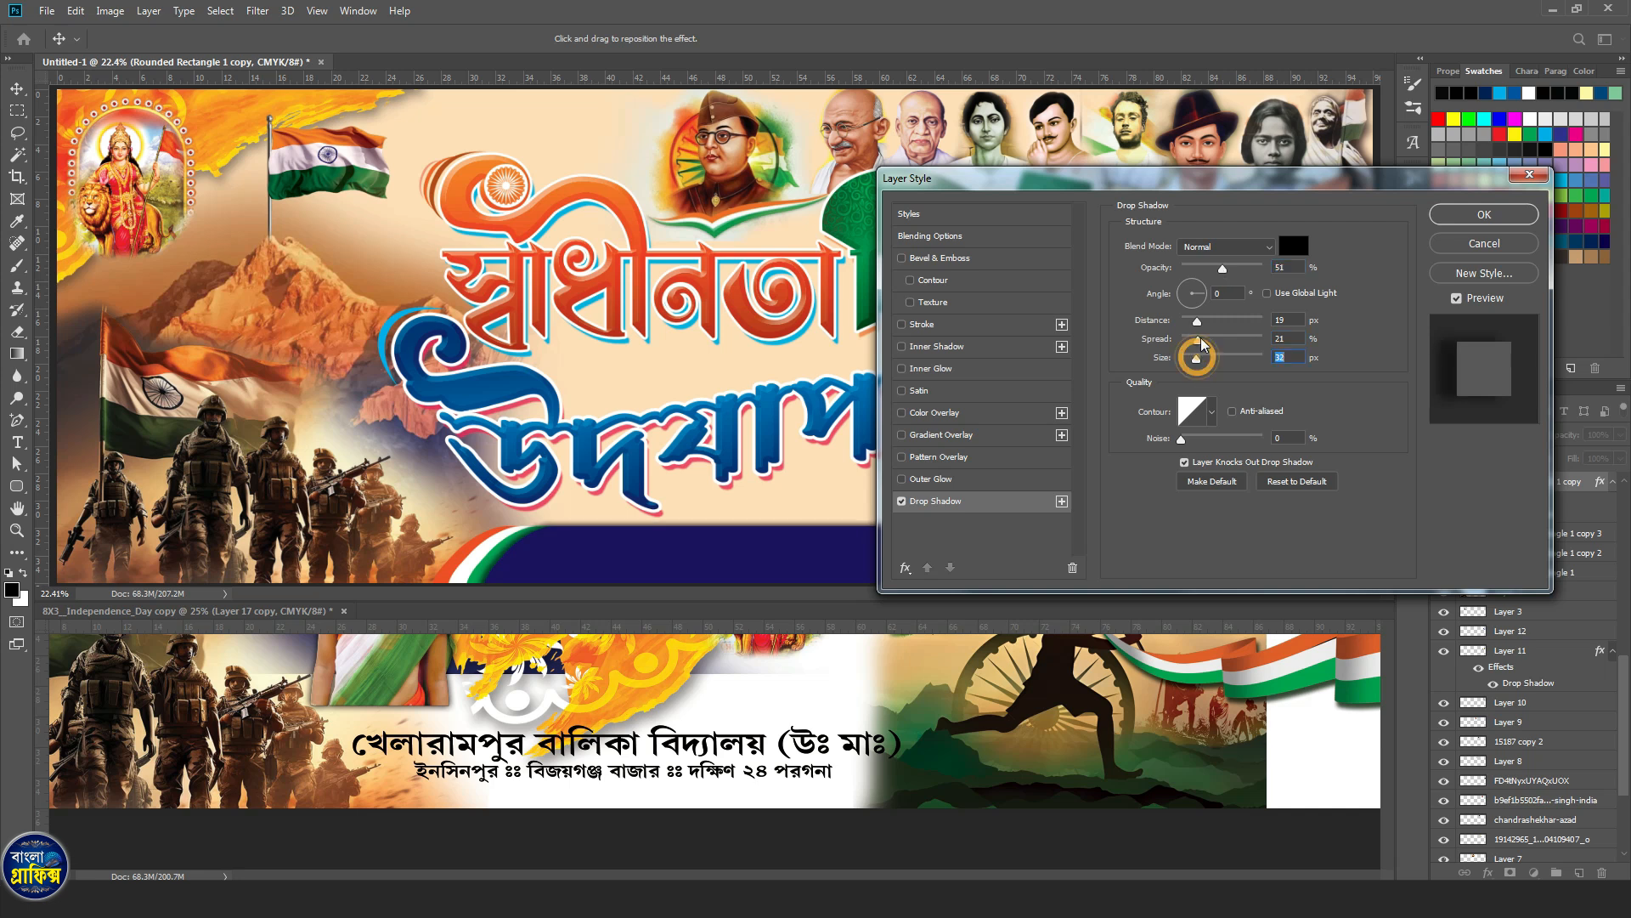
pyautogui.moveTo(1193, 343); pyautogui.dragTo(1192, 340)
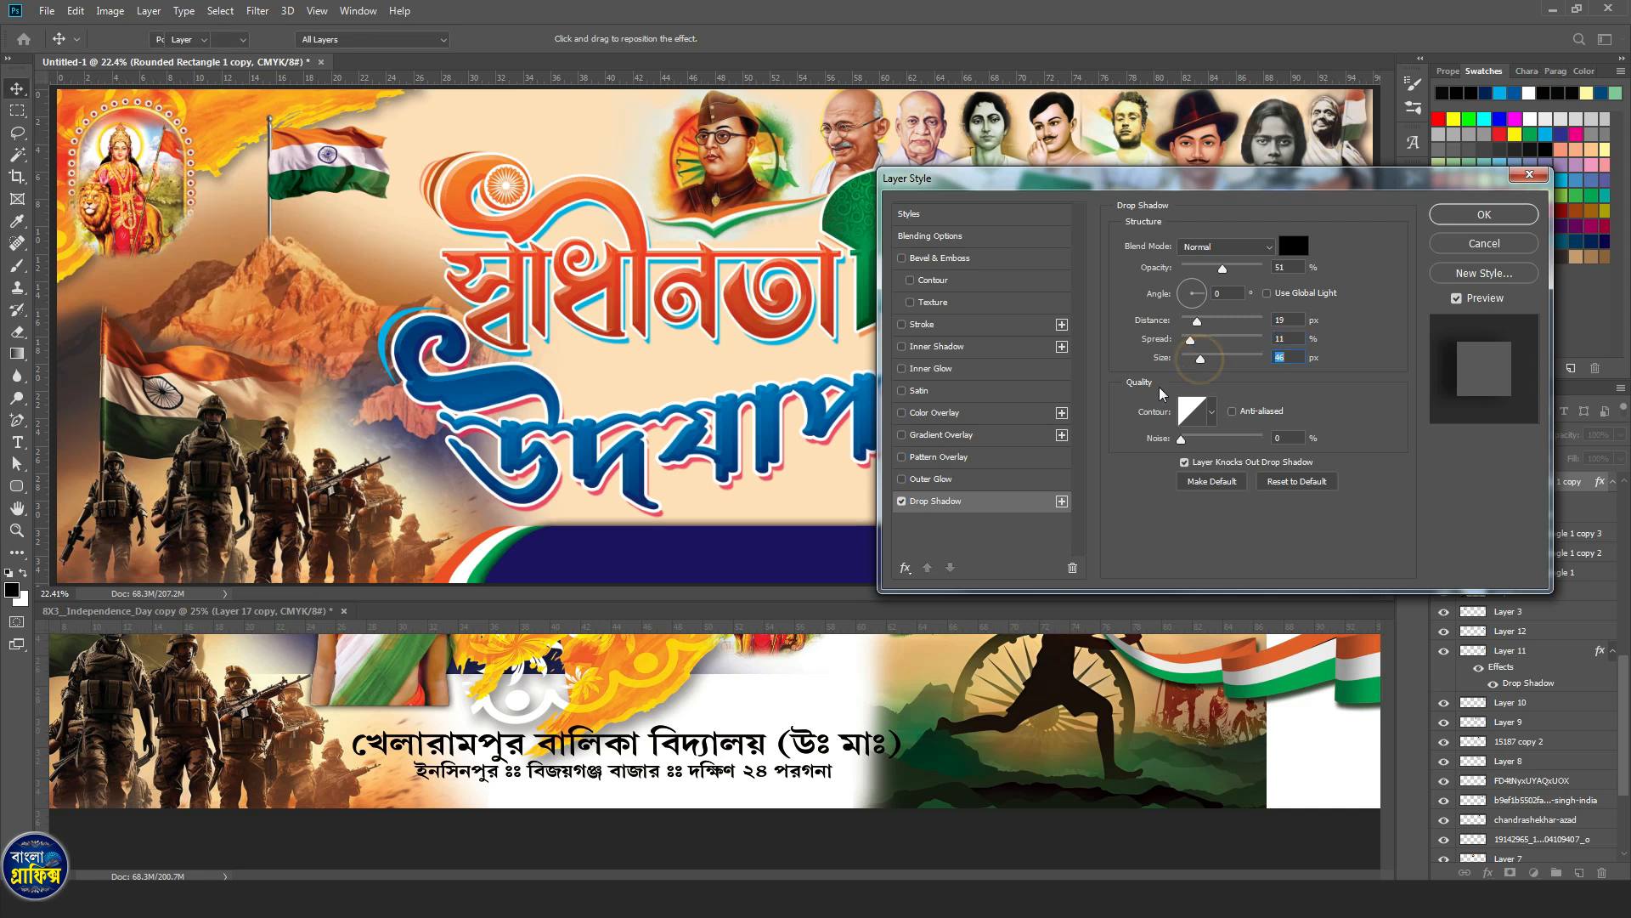
pyautogui.press('Return')
# Copy the blue shape's drop shadow to the green, white and orange shapes beneath it.
pyautogui.keyDown('ctrl'); pyautogui.click(518, 564); pyautogui.keyUp('ctrl')
pyautogui.moveTo(526, 556); pyautogui.dragTo(587, 420)
pyautogui.keyDown('ctrl'); pyautogui.click(588, 419); pyautogui.keyUp('ctrl')
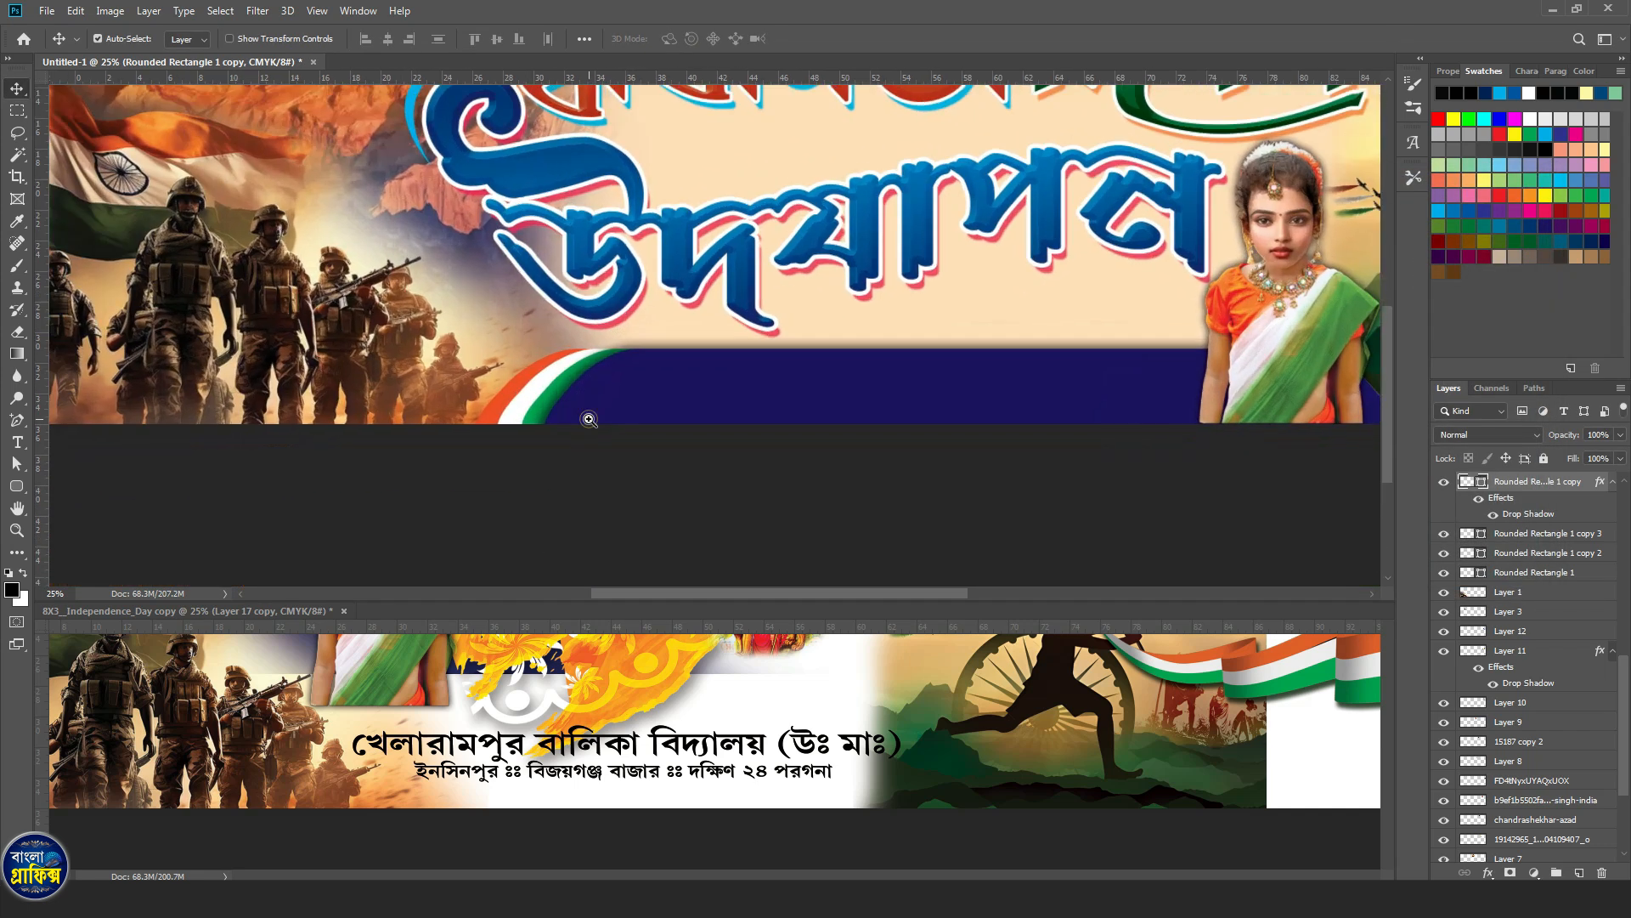
pyautogui.keyDown('ctrl'); pyautogui.click(588, 419); pyautogui.keyUp('ctrl')
pyautogui.click(562, 381)
pyautogui.moveTo(1506, 504); pyautogui.dragTo(1527, 641)
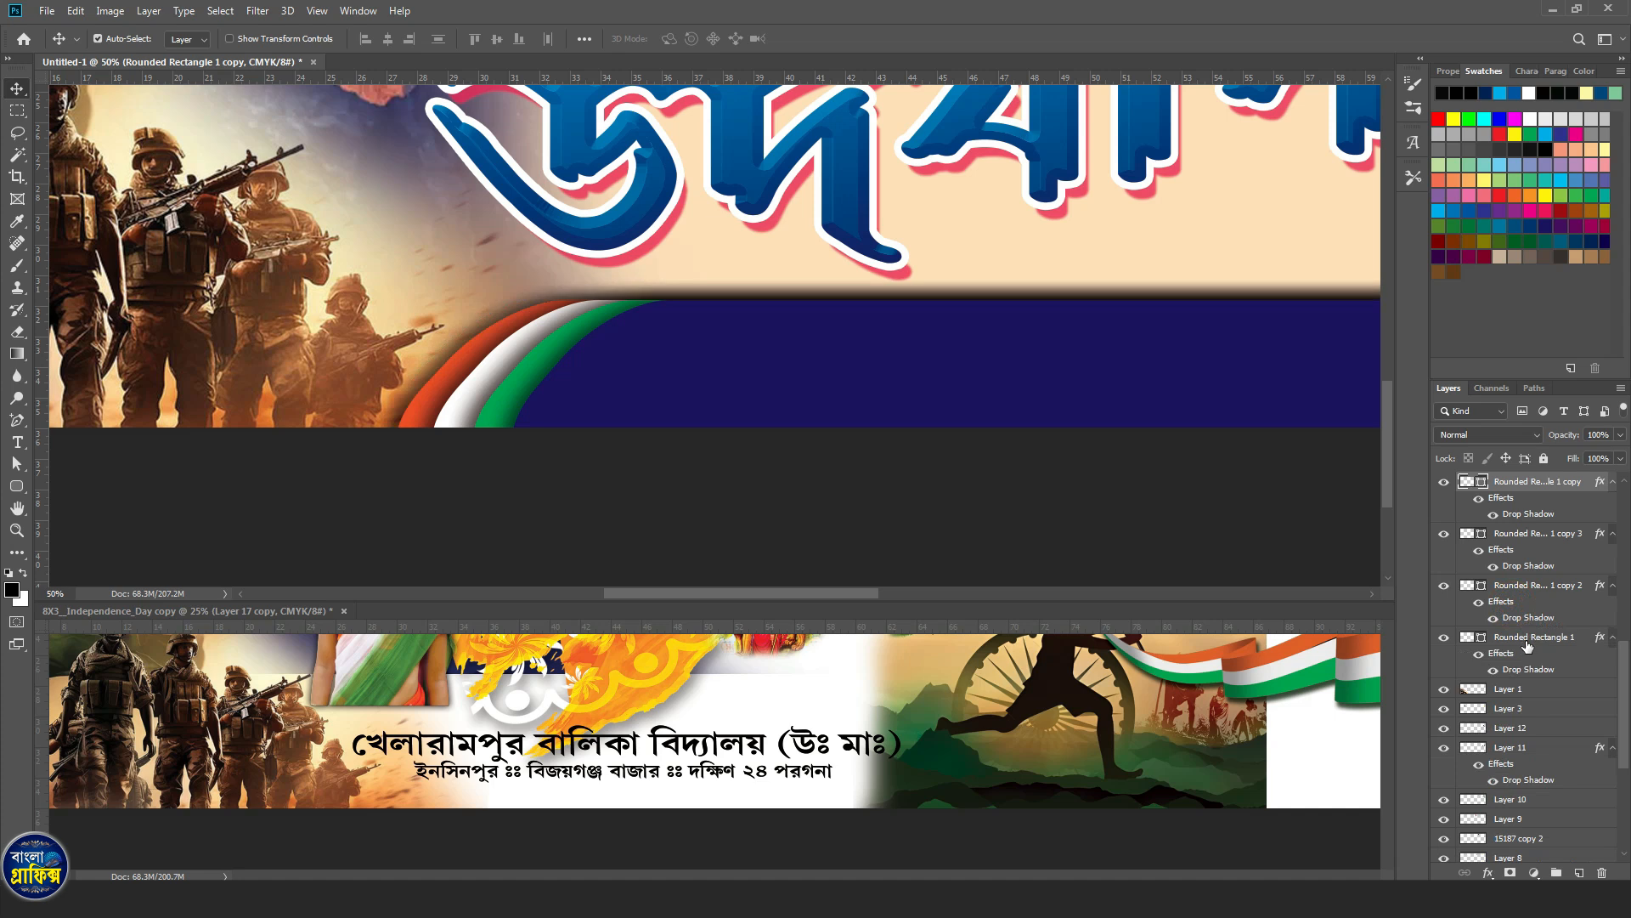
# Set the opacity of the orange shape's drop shadow to 73%.
pyautogui.doubleClick(1527, 671)
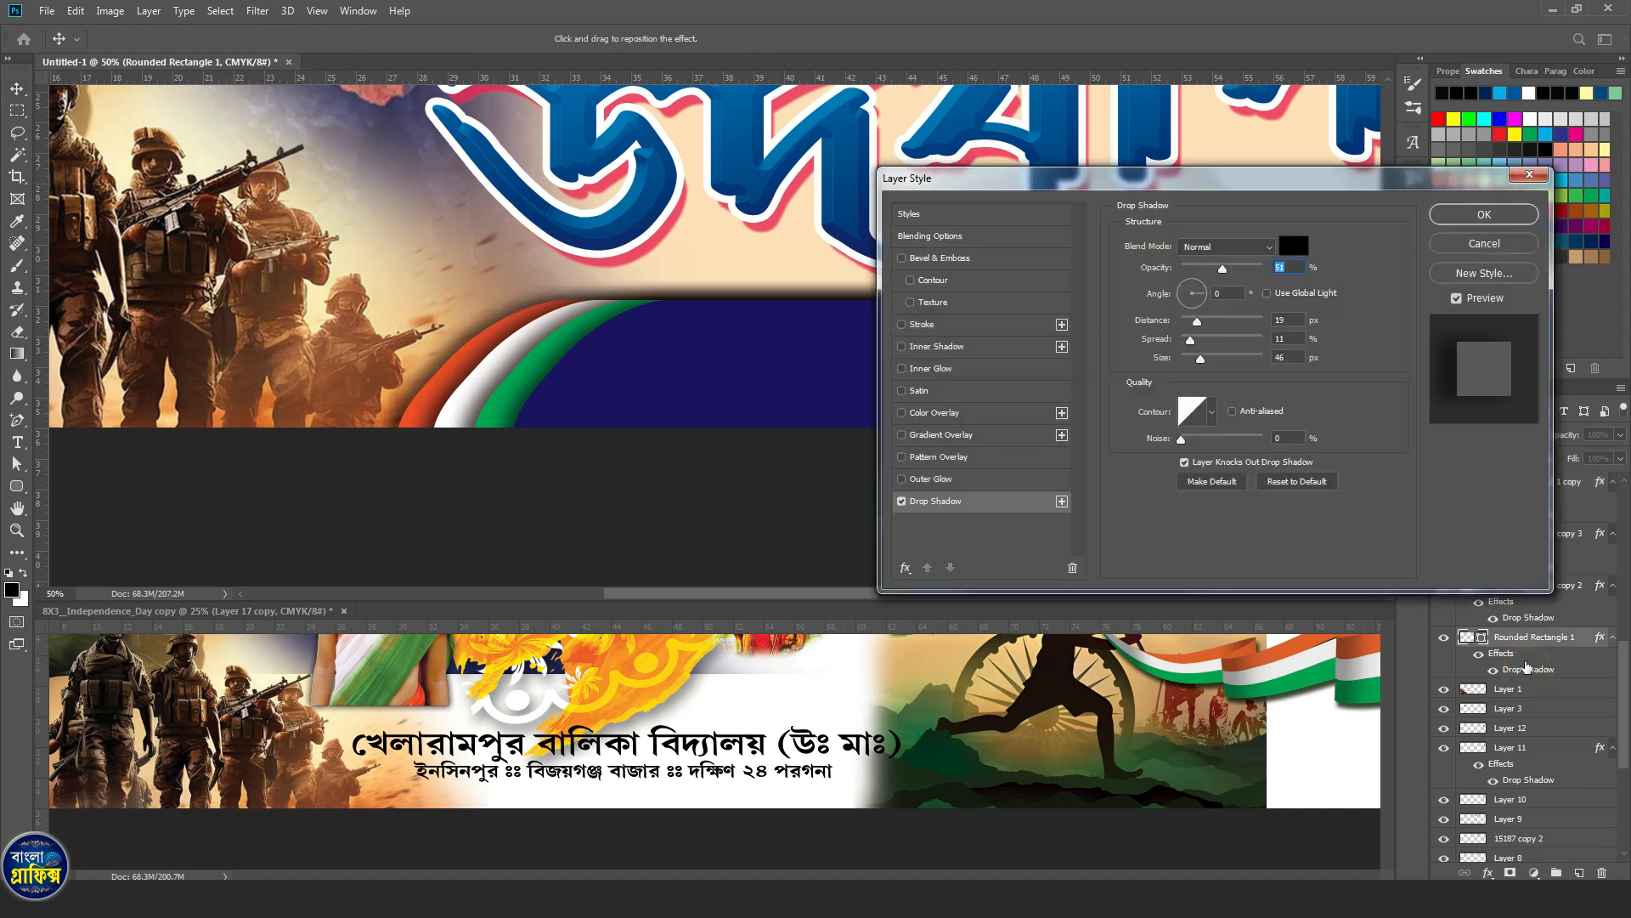
pyautogui.moveTo(1224, 272); pyautogui.dragTo(1369, 284)
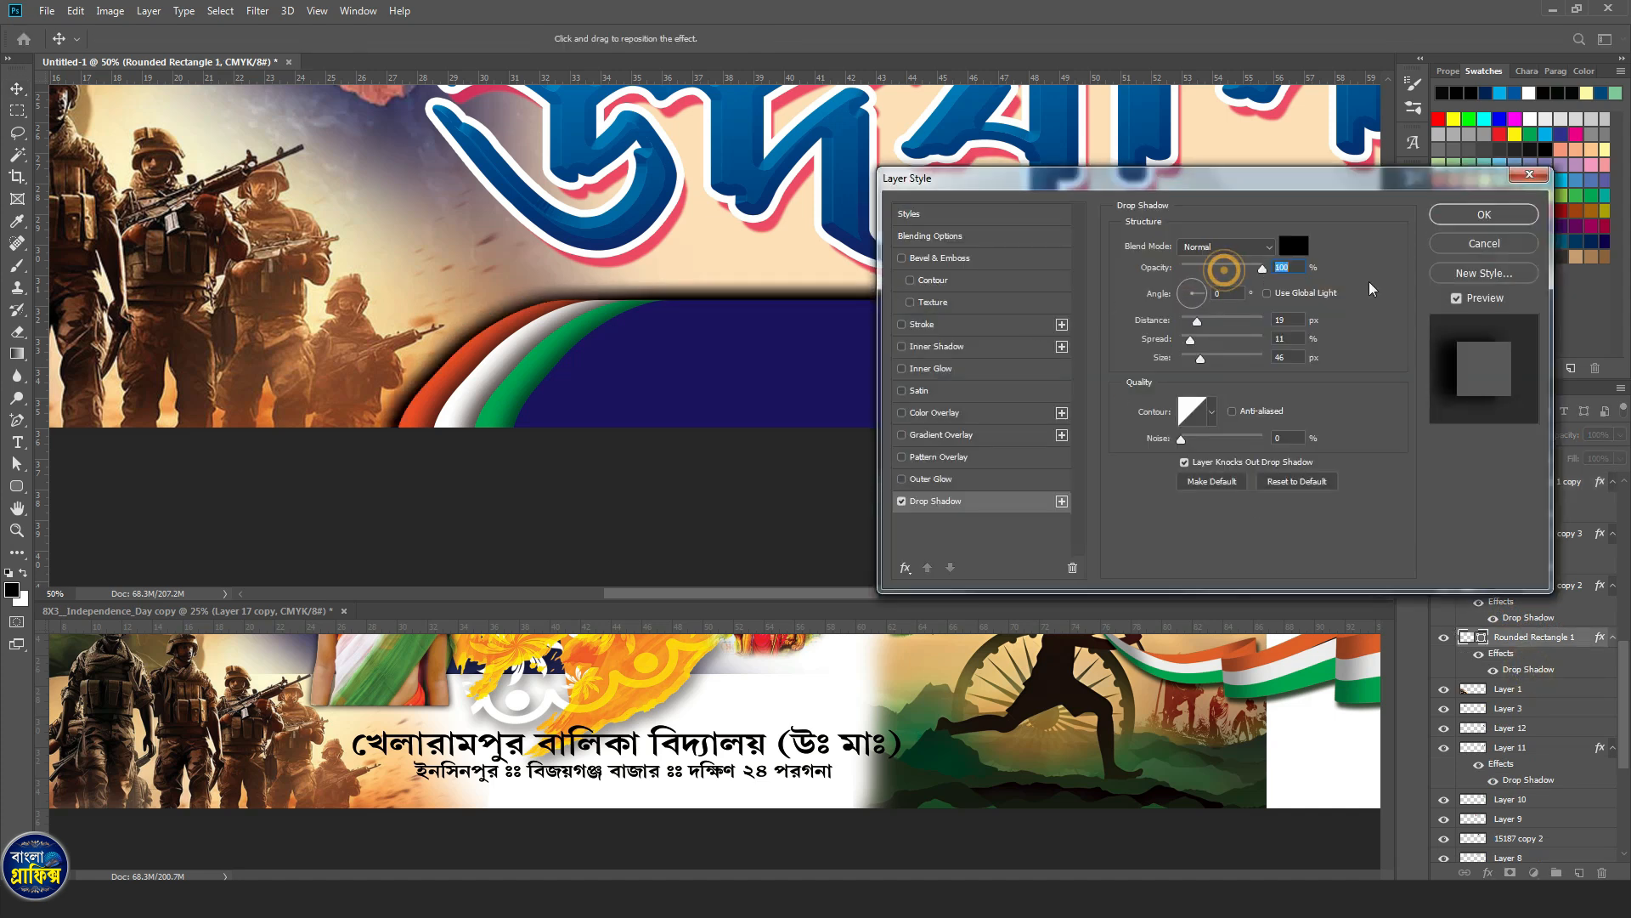
pyautogui.click(1251, 268)
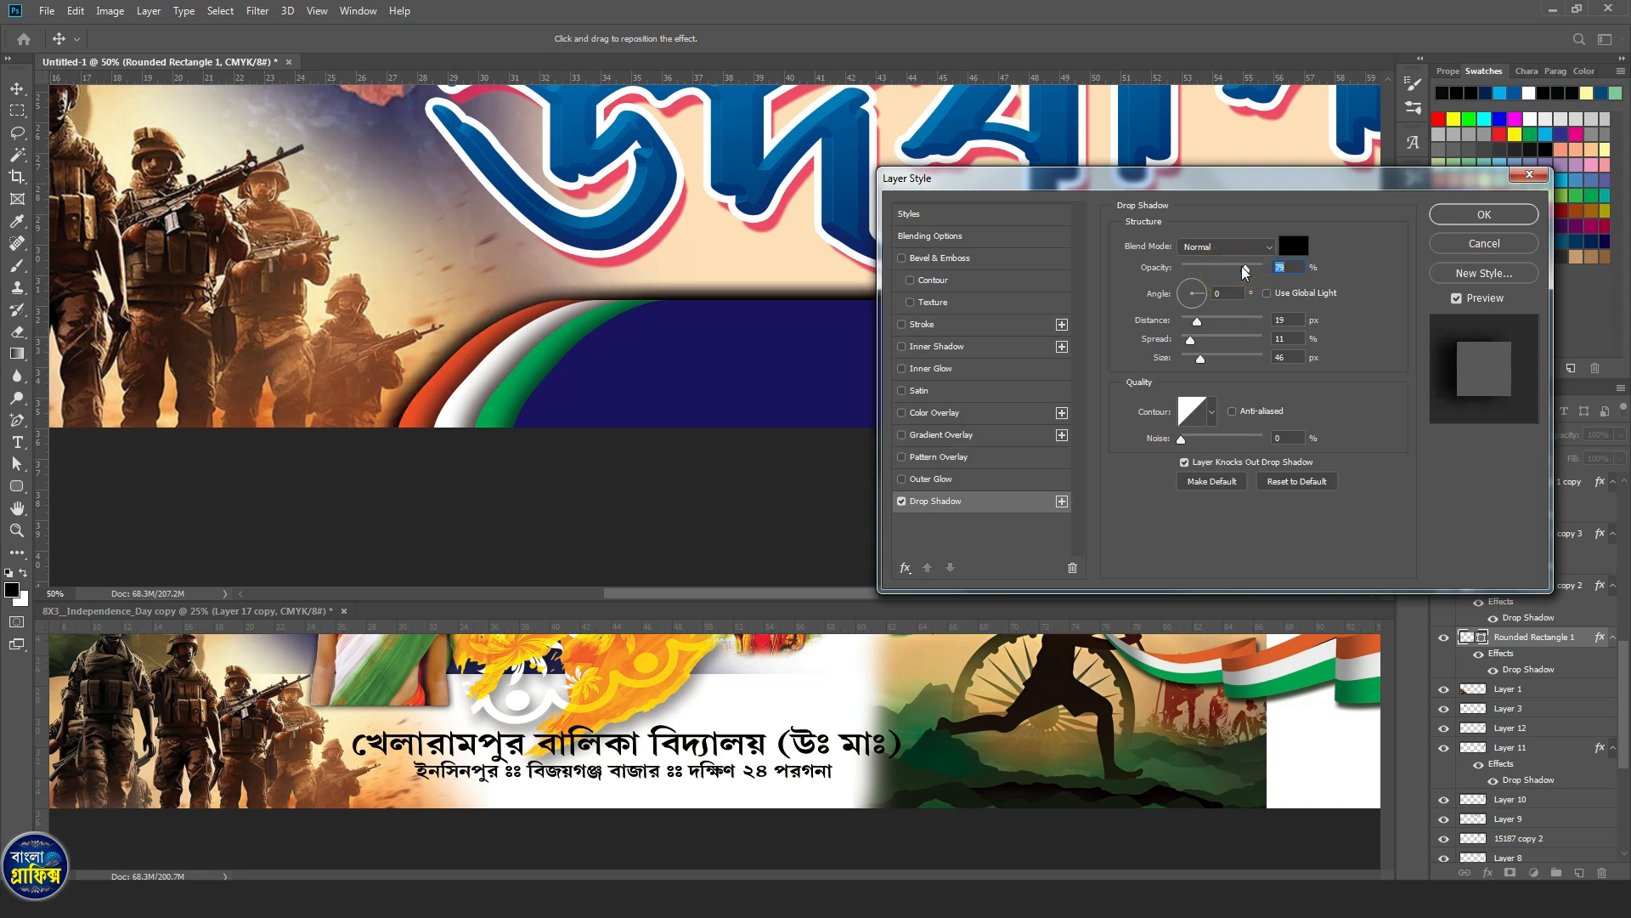
pyautogui.click(1243, 270)
pyautogui.press('Return')
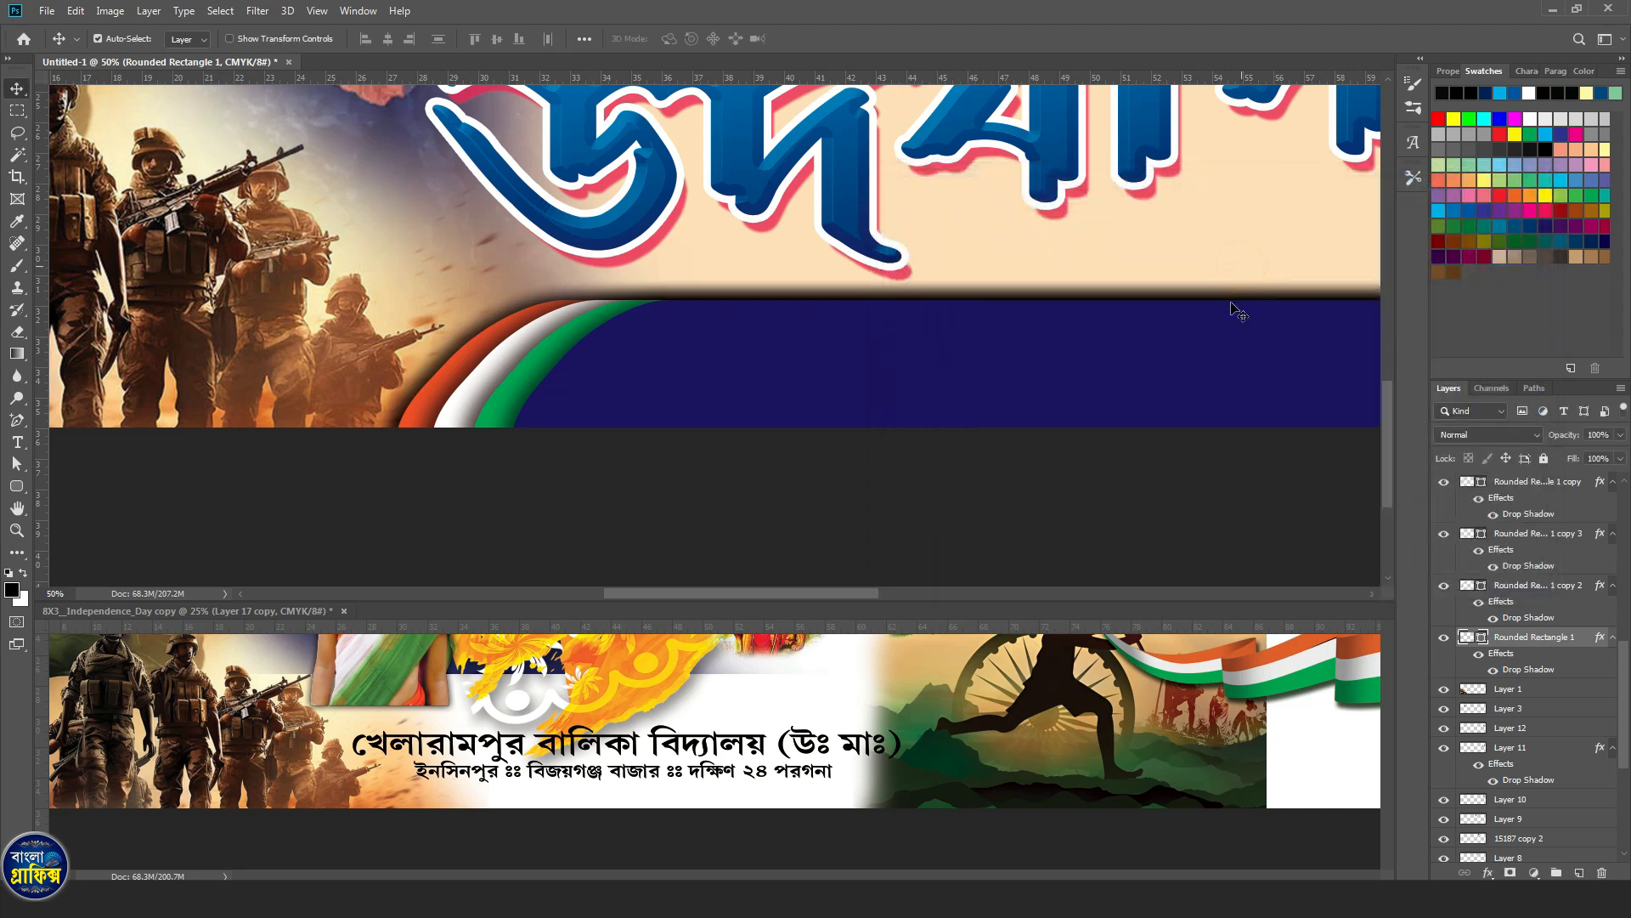
# Copy the two Bengali text lines, school name and address, from the source document onto the banner's blue strip.
pyautogui.scroll(-5, 1088, 378)
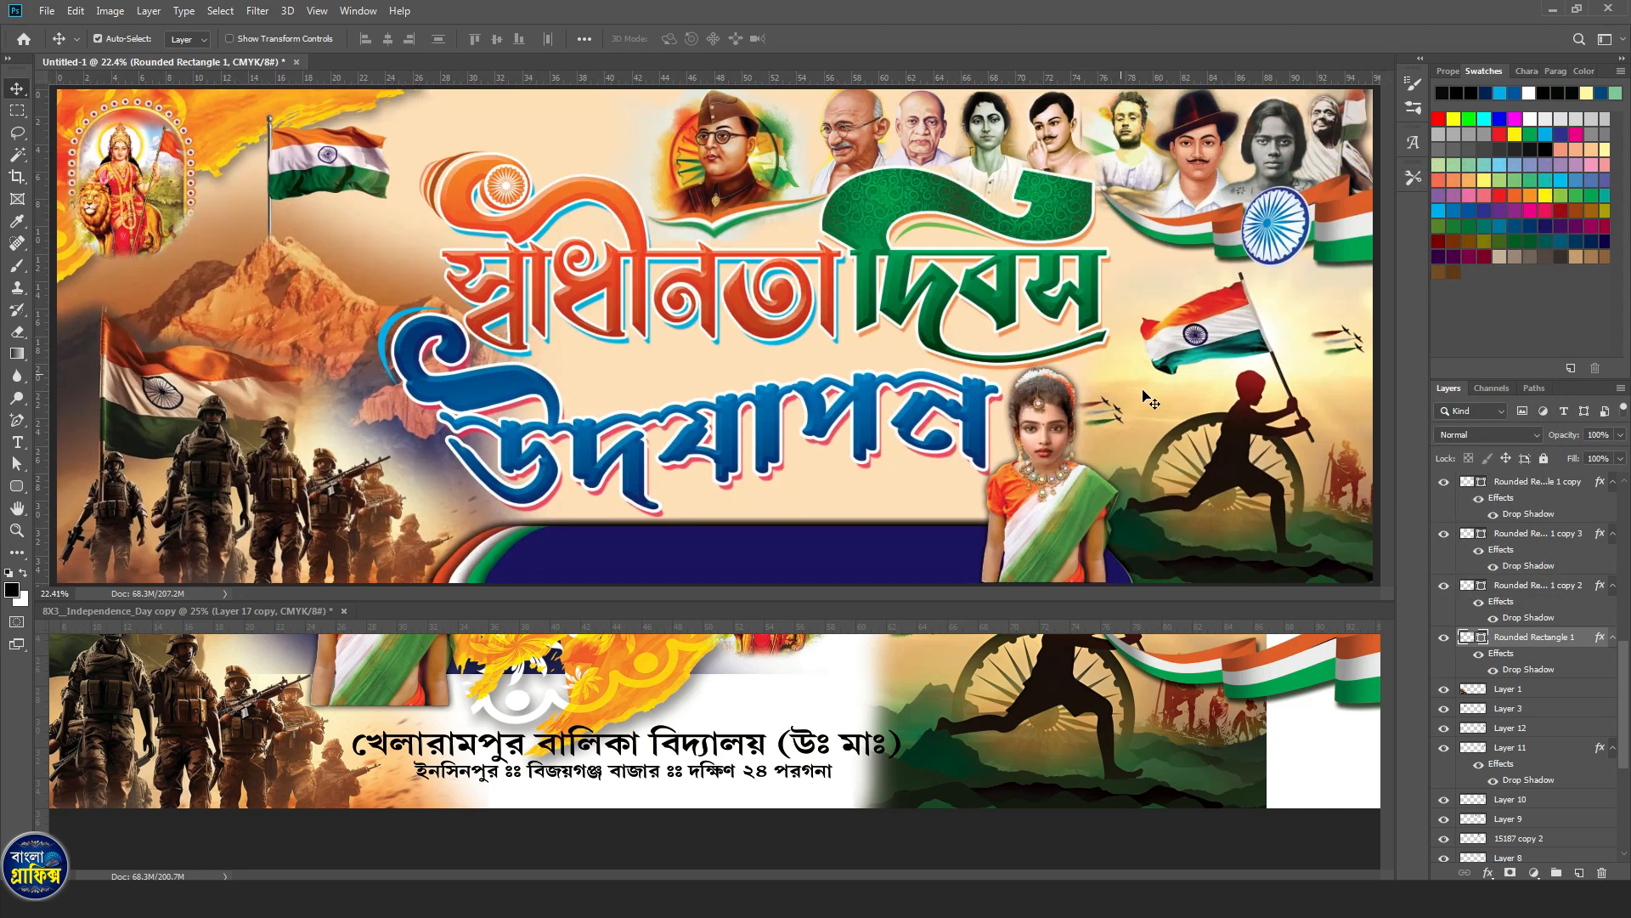
pyautogui.moveTo(884, 742); pyautogui.dragTo(871, 550)
pyautogui.hotkey('ctrl', 'z')
pyautogui.click(864, 565)
pyautogui.click(804, 745)
pyautogui.moveTo(816, 784); pyautogui.dragTo(847, 563)
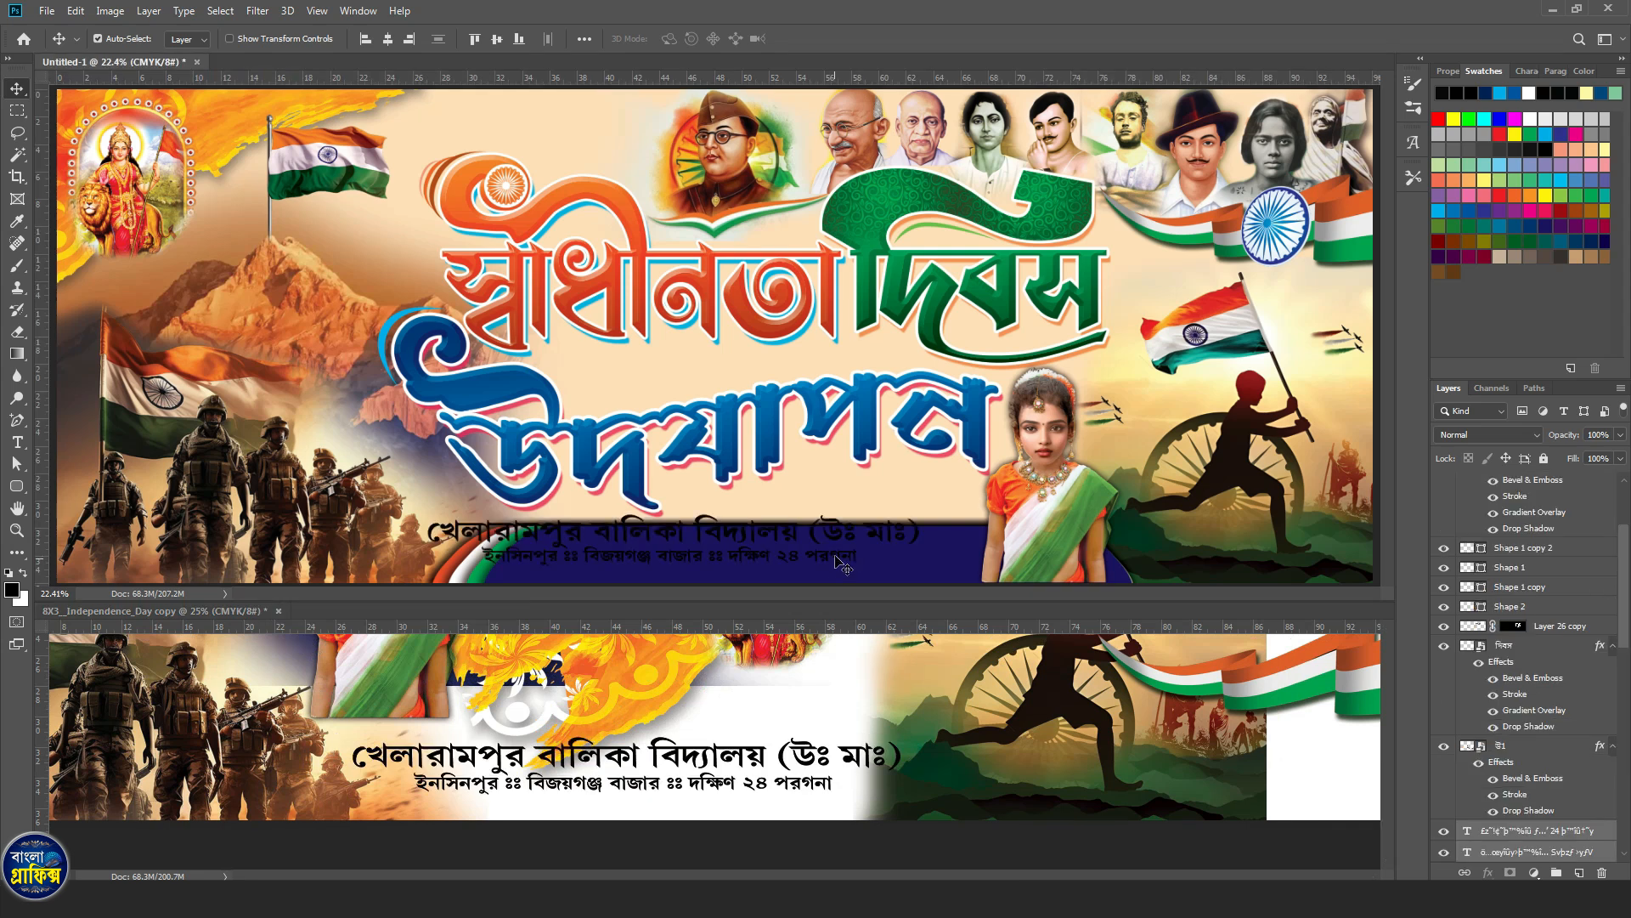
# Fill both the school name and the address line on the strip with white.
pyautogui.scroll(2, 837, 558)
pyautogui.moveTo(846, 539); pyautogui.dragTo(847, 431)
pyautogui.hotkey('ctrl', 't')
pyautogui.press('Return')
pyautogui.keyDown('ctrl'); pyautogui.click(531, 412); pyautogui.keyUp('ctrl')
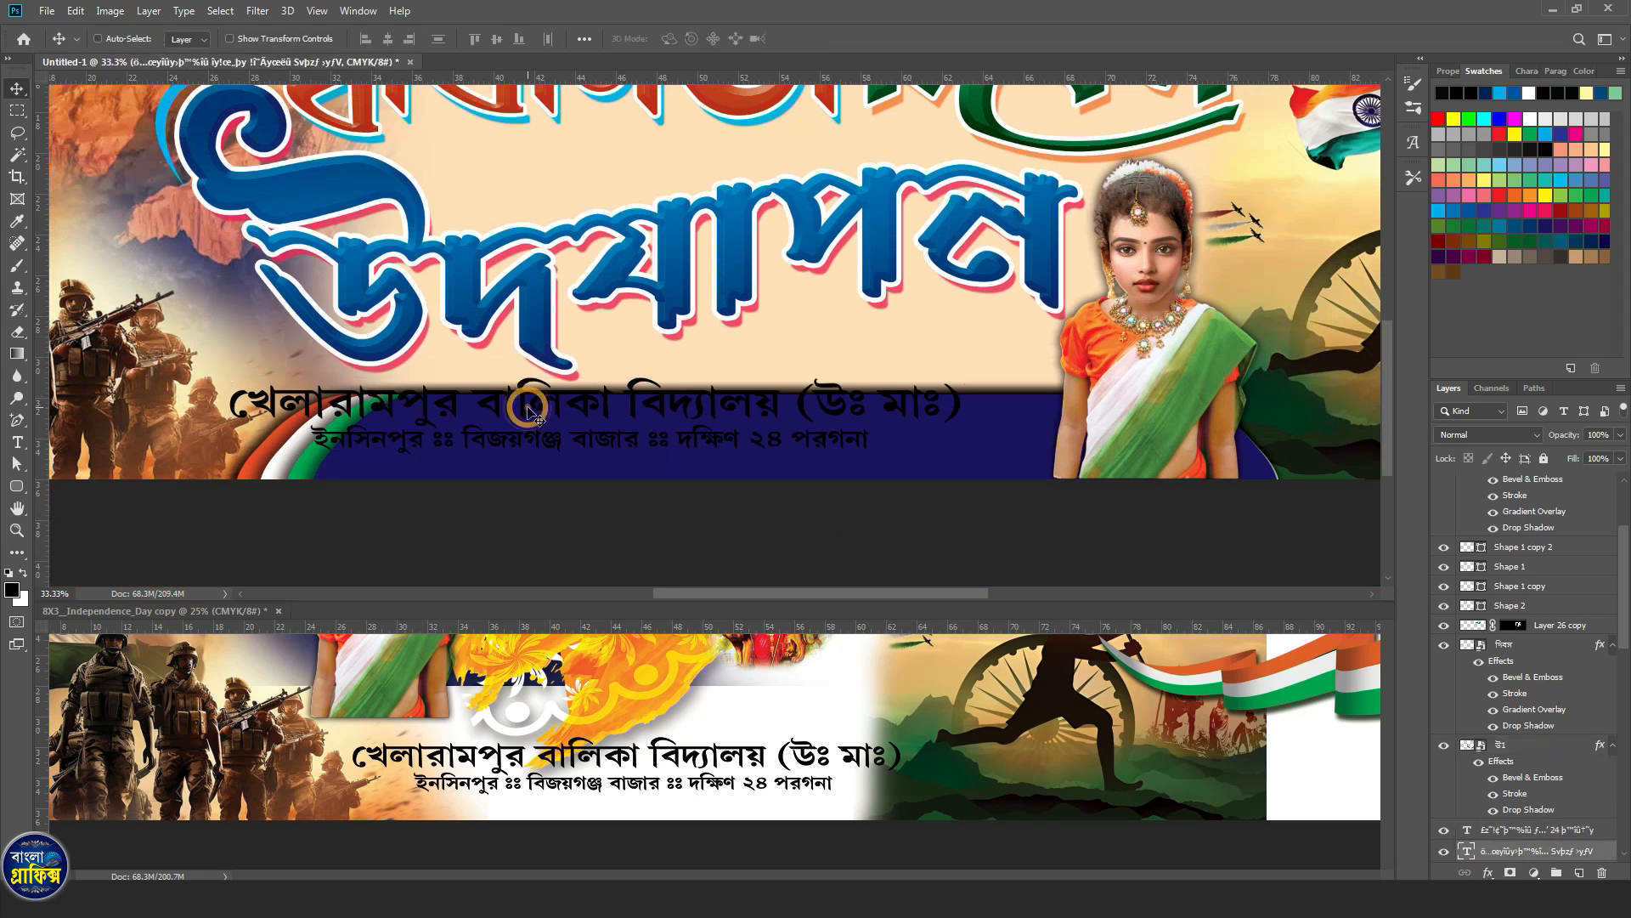
pyautogui.hotkey('ctrl', 'BackSpace')
pyautogui.keyDown('ctrl'); pyautogui.click(557, 436); pyautogui.keyUp('ctrl')
pyautogui.hotkey('ctrl', 'BackSpace')
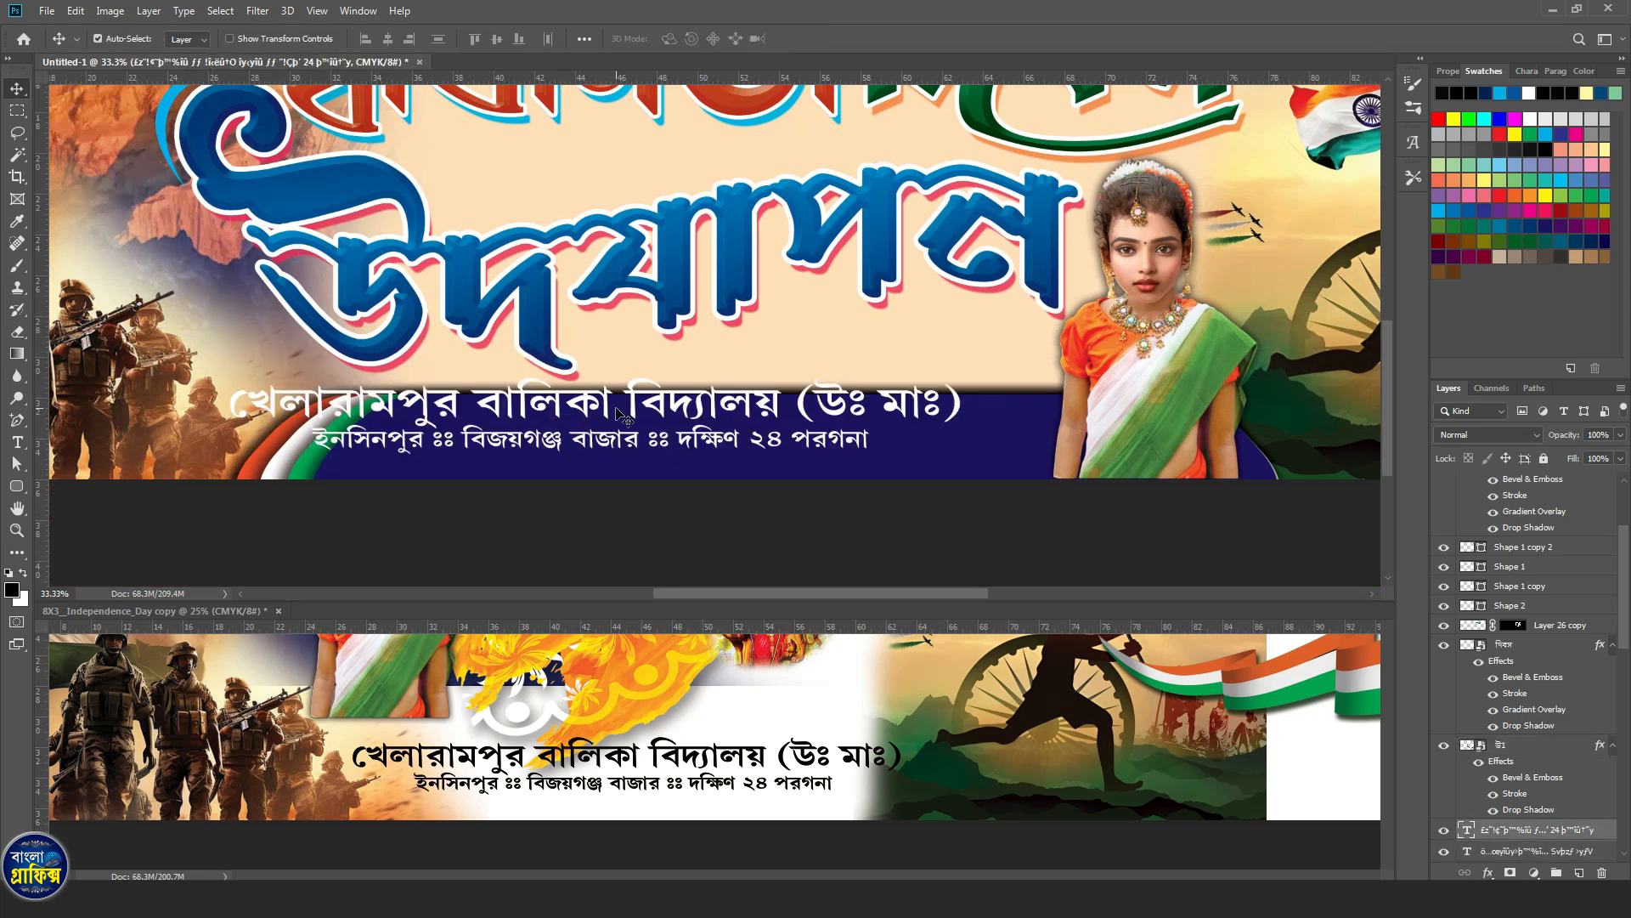
# Change the text colour of the school name line to yellow fff200.
pyautogui.keyDown('ctrl'); pyautogui.click(624, 418); pyautogui.keyUp('ctrl')
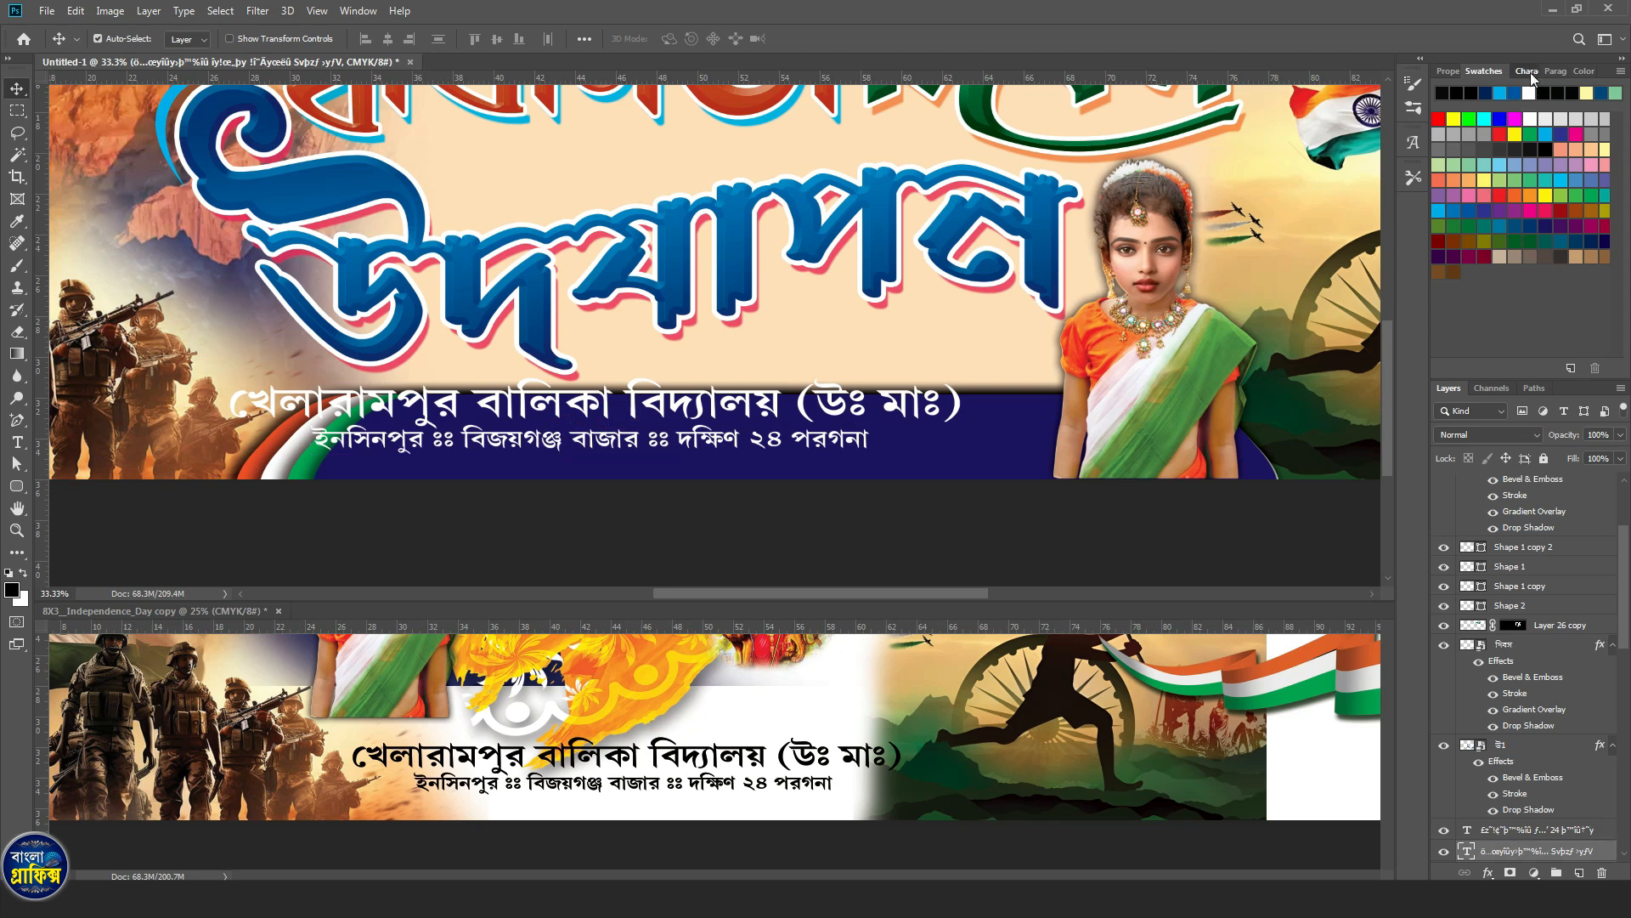
pyautogui.click(1529, 71)
pyautogui.click(1585, 170)
pyautogui.click(1483, 72)
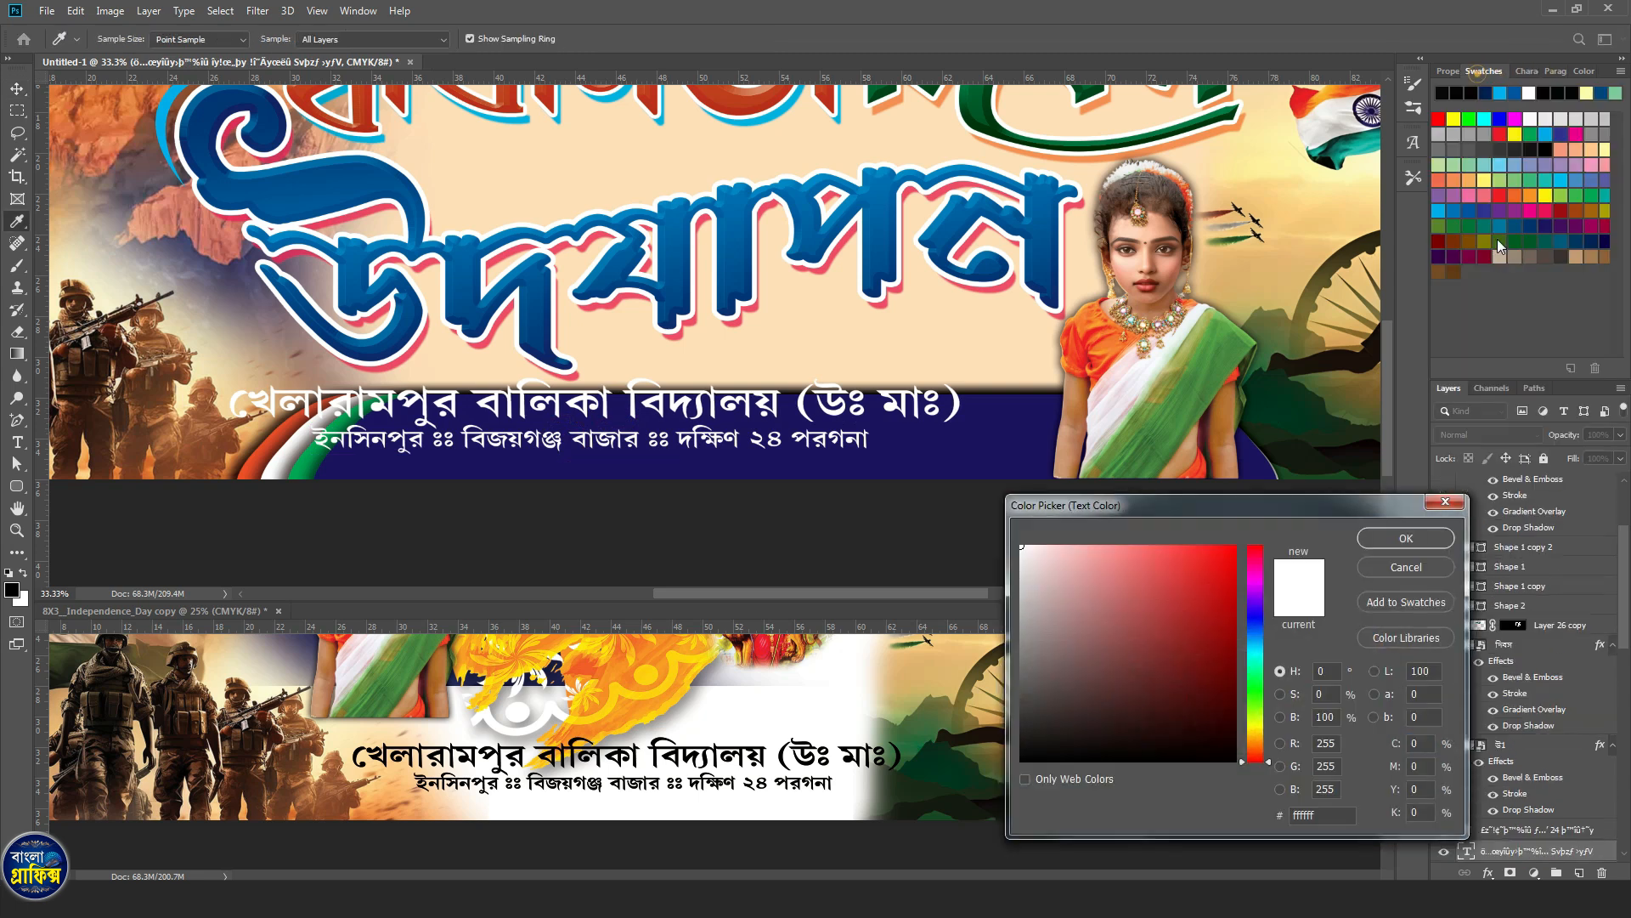
pyautogui.click(1548, 193)
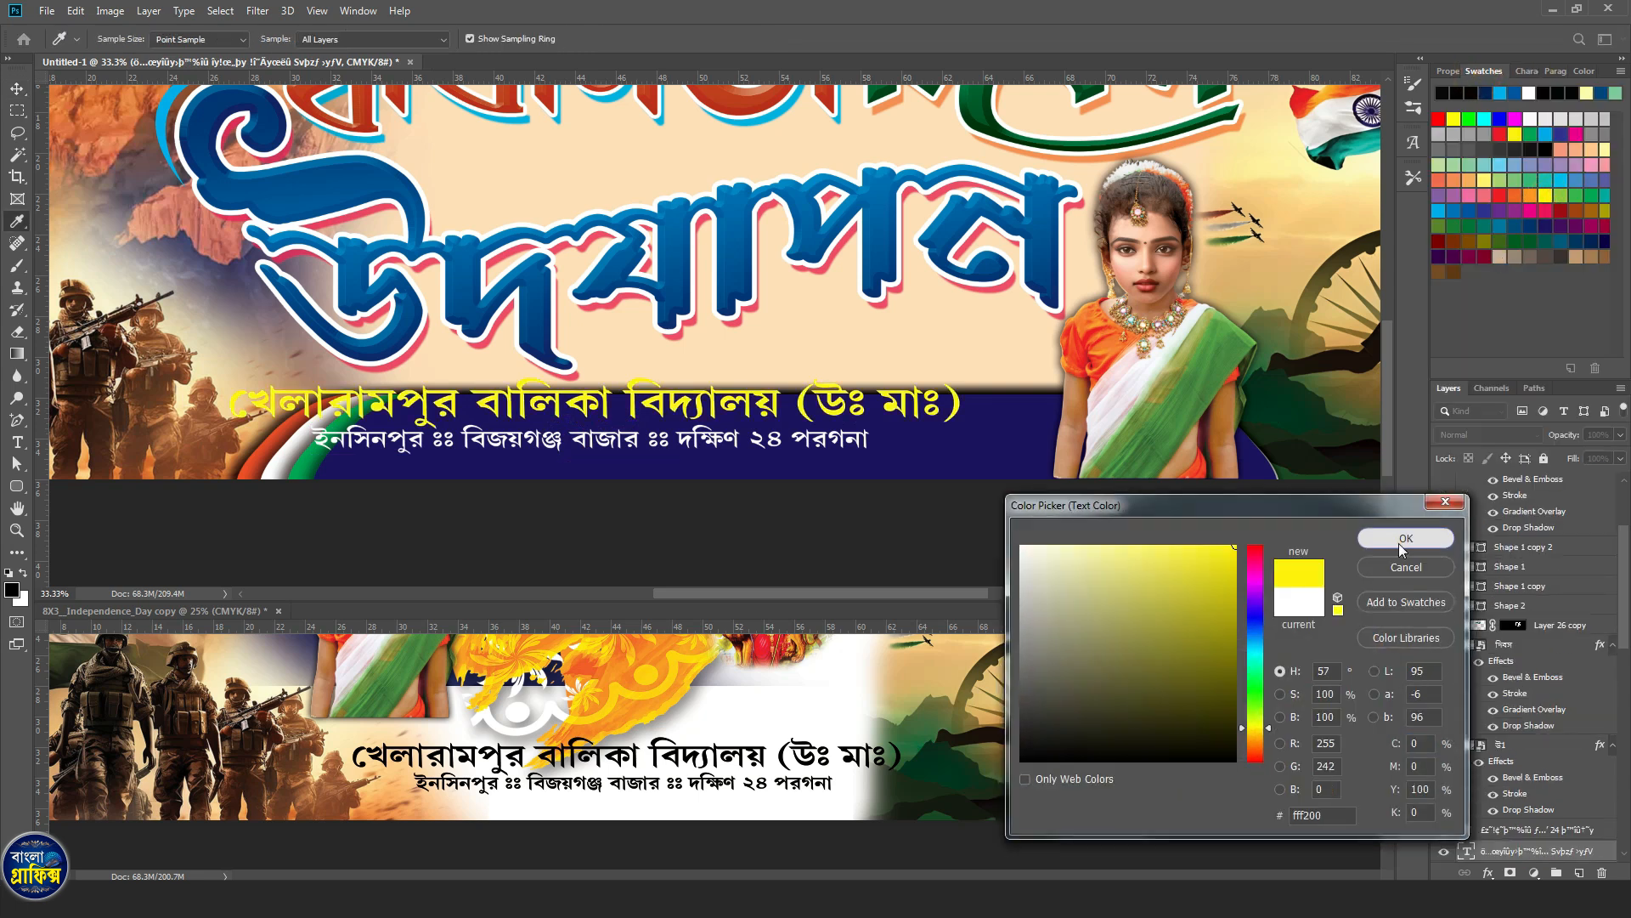
pyautogui.click(1402, 540)
# Give the yellow school name line a drop shadow at 100% opacity, using the 120° global light and a reduced shadow size.
pyautogui.click(1487, 873)
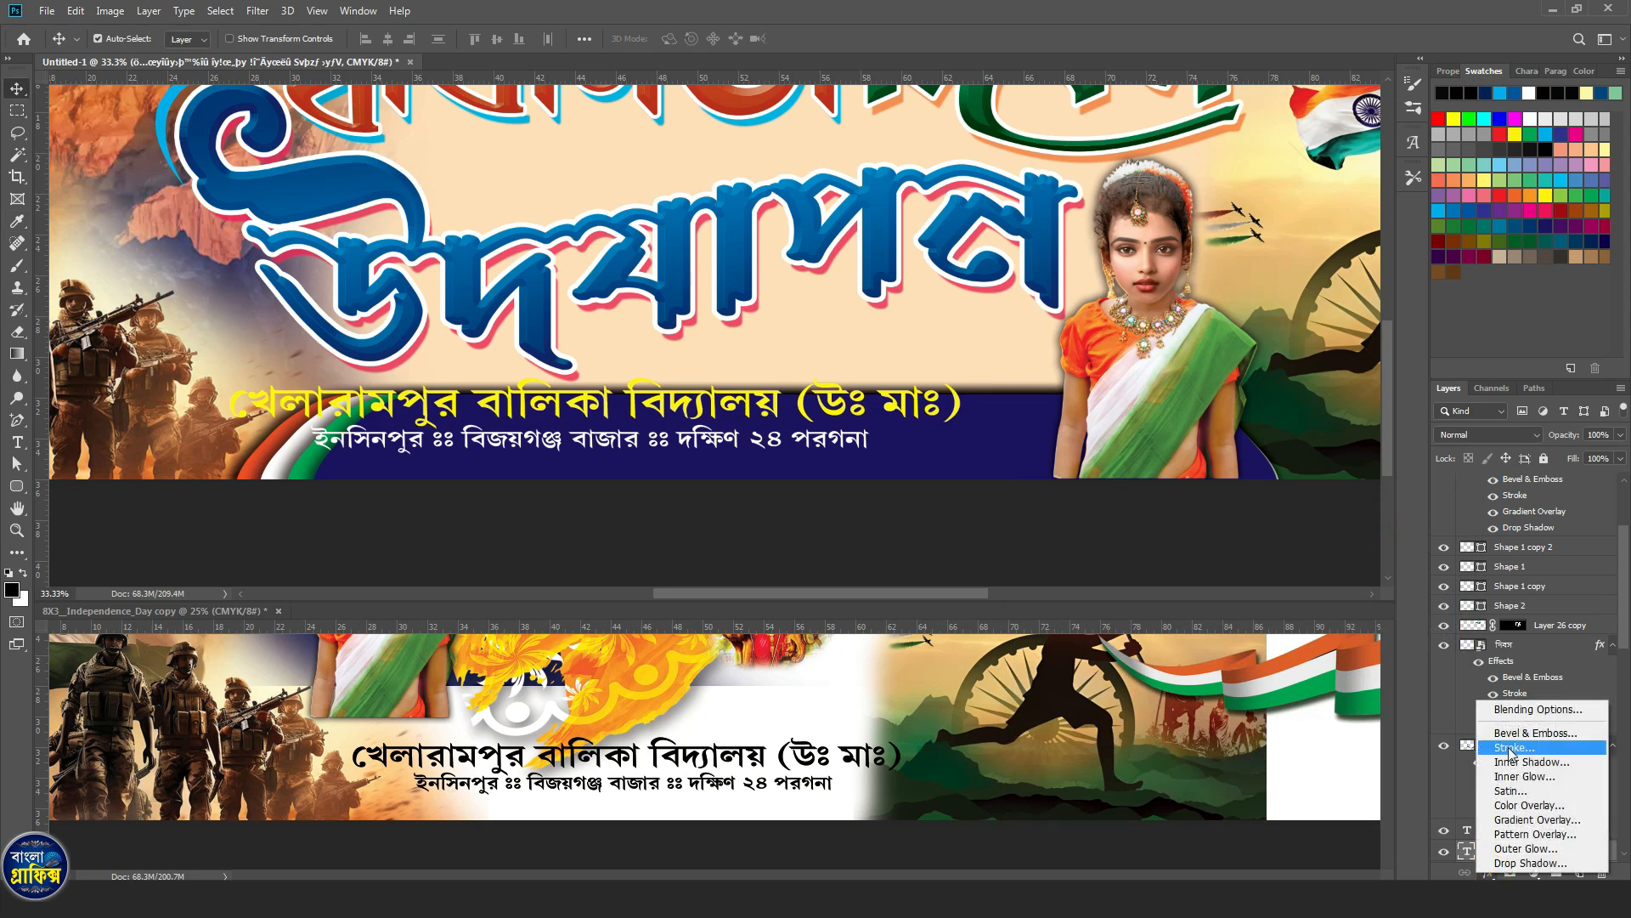
pyautogui.click(1521, 746)
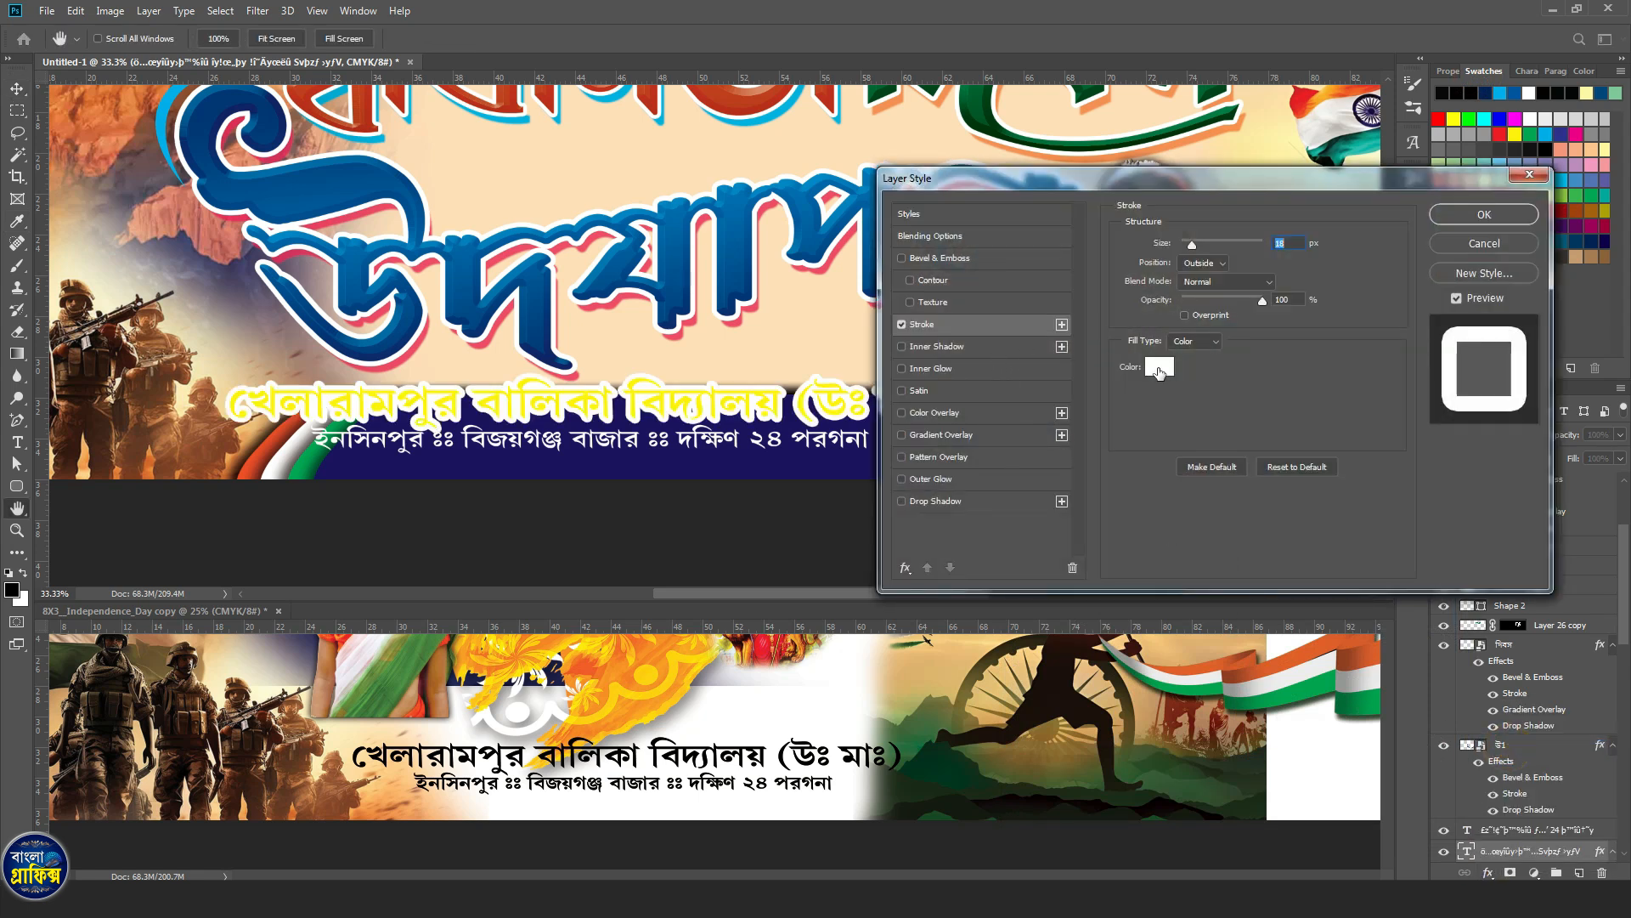
pyautogui.click(901, 324)
pyautogui.click(977, 505)
pyautogui.click(944, 501)
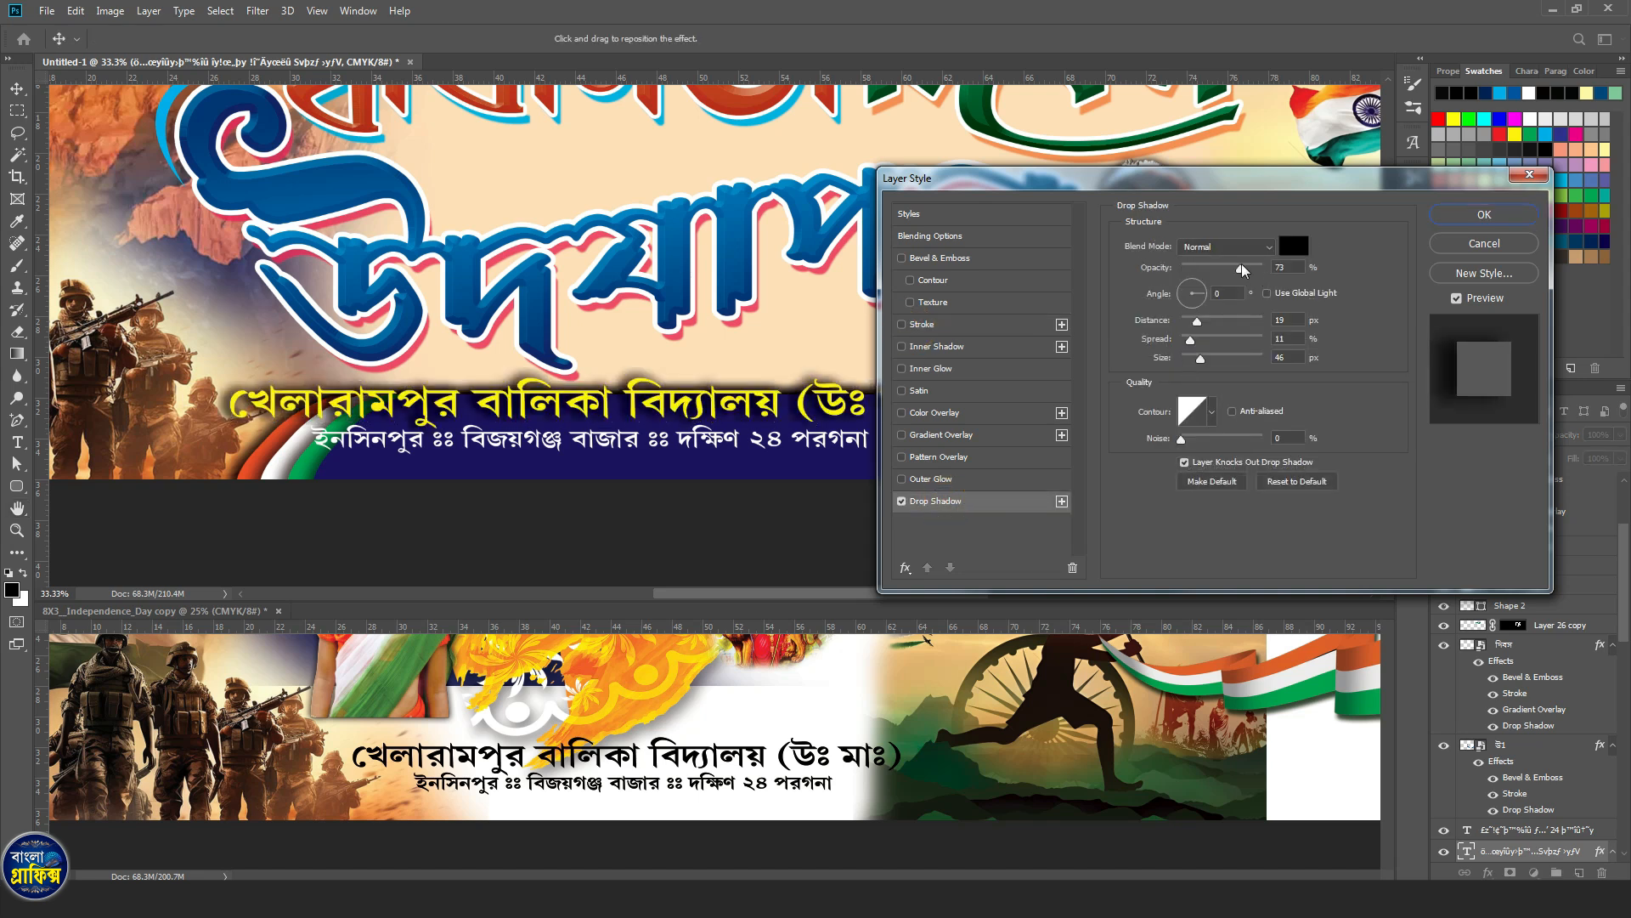
pyautogui.moveTo(1241, 270); pyautogui.dragTo(1271, 272)
pyautogui.moveTo(1198, 321); pyautogui.dragTo(1204, 324)
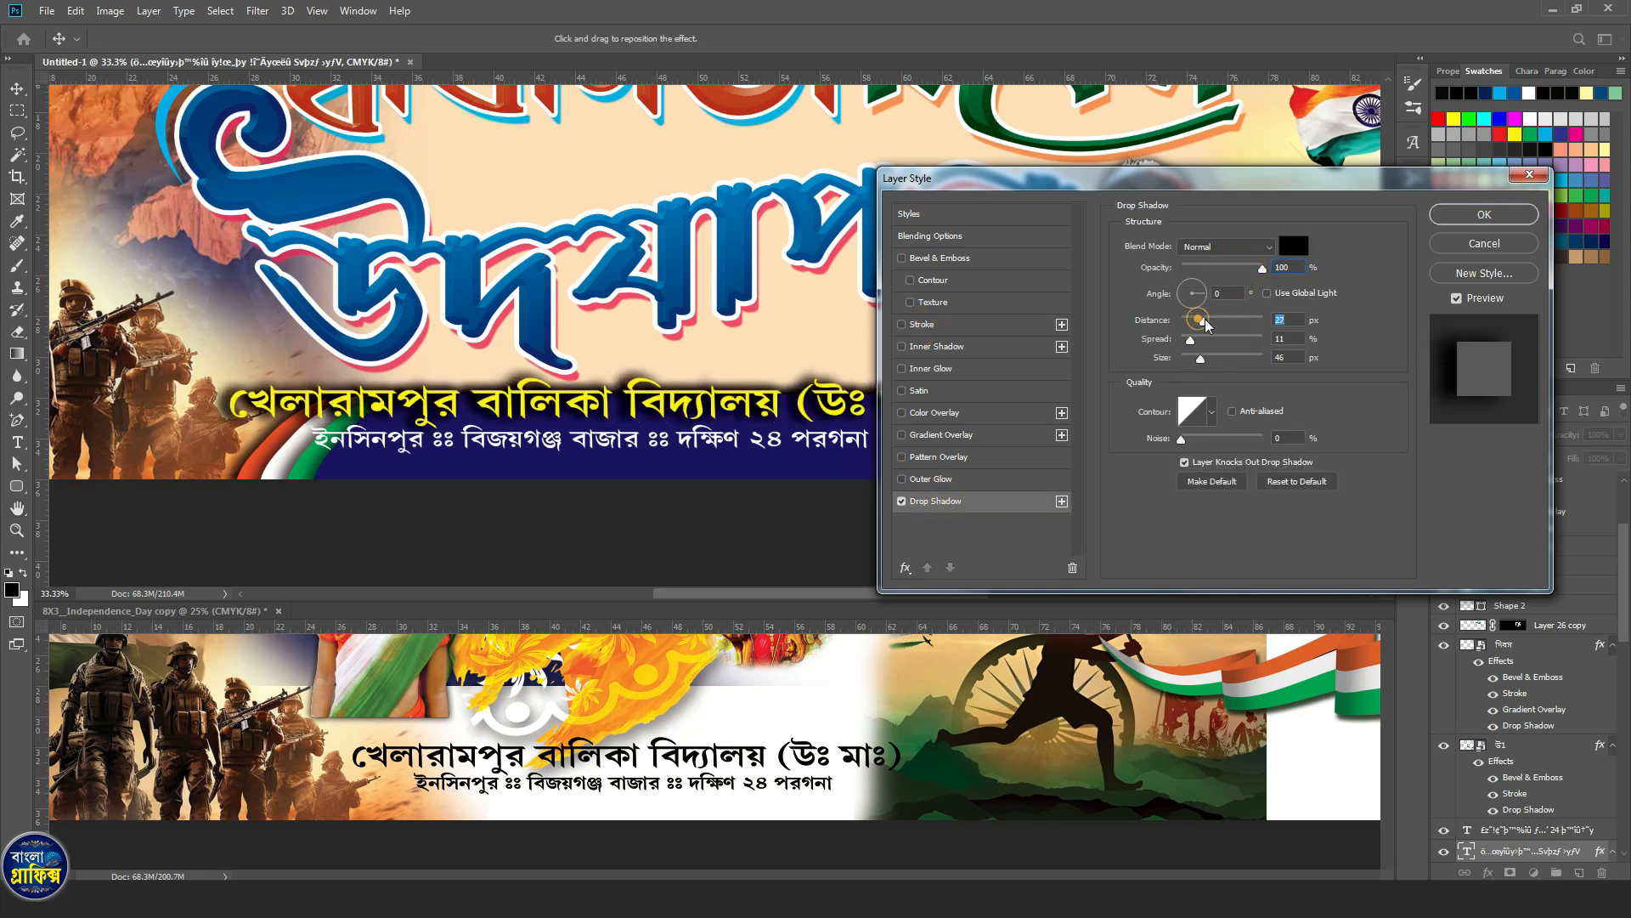
pyautogui.click(1267, 293)
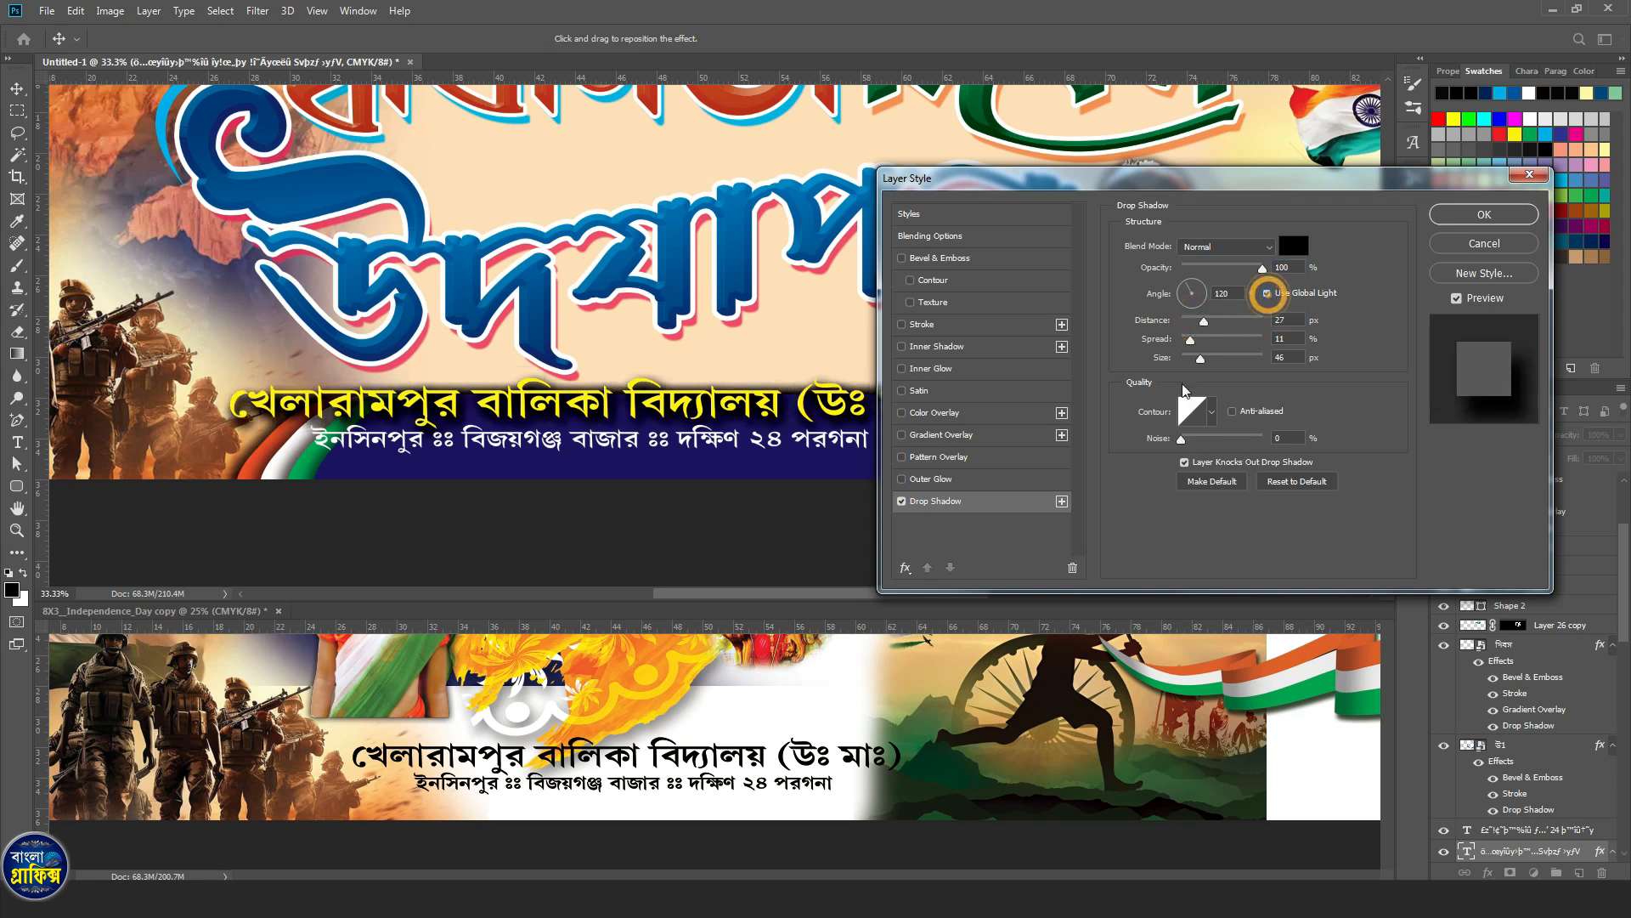
pyautogui.moveTo(1200, 357); pyautogui.dragTo(1190, 322)
pyautogui.press('Return')
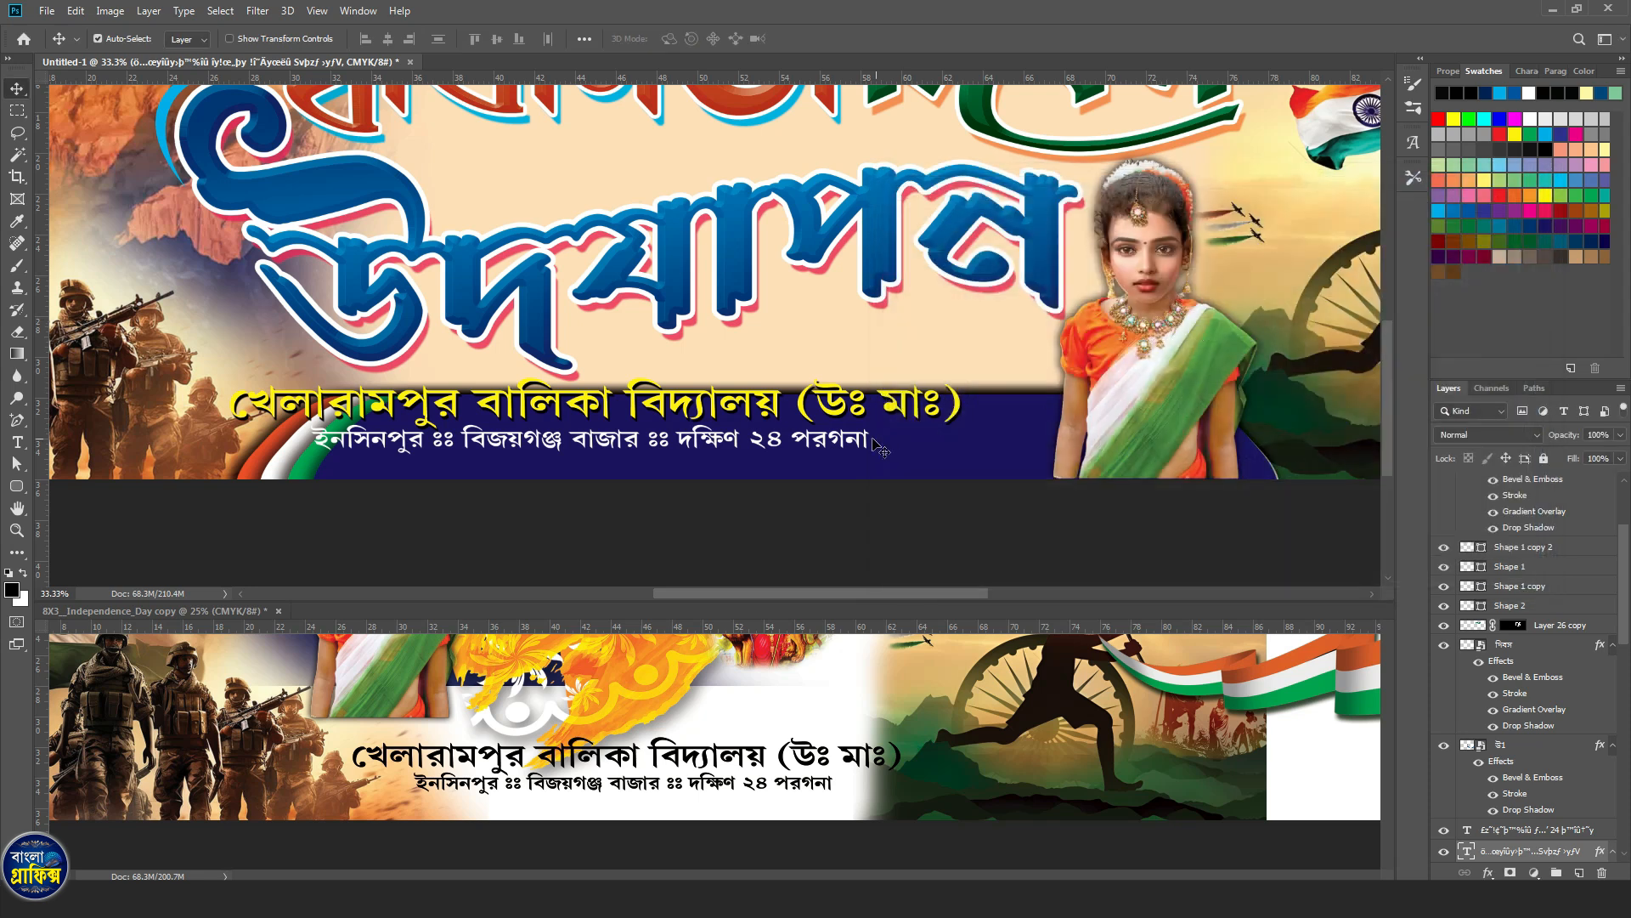
# Move the school name and address lines fully onto the blue strip and narrow the school name from its left end.
pyautogui.moveTo(828, 443); pyautogui.dragTo(915, 460)
pyautogui.click(684, 418)
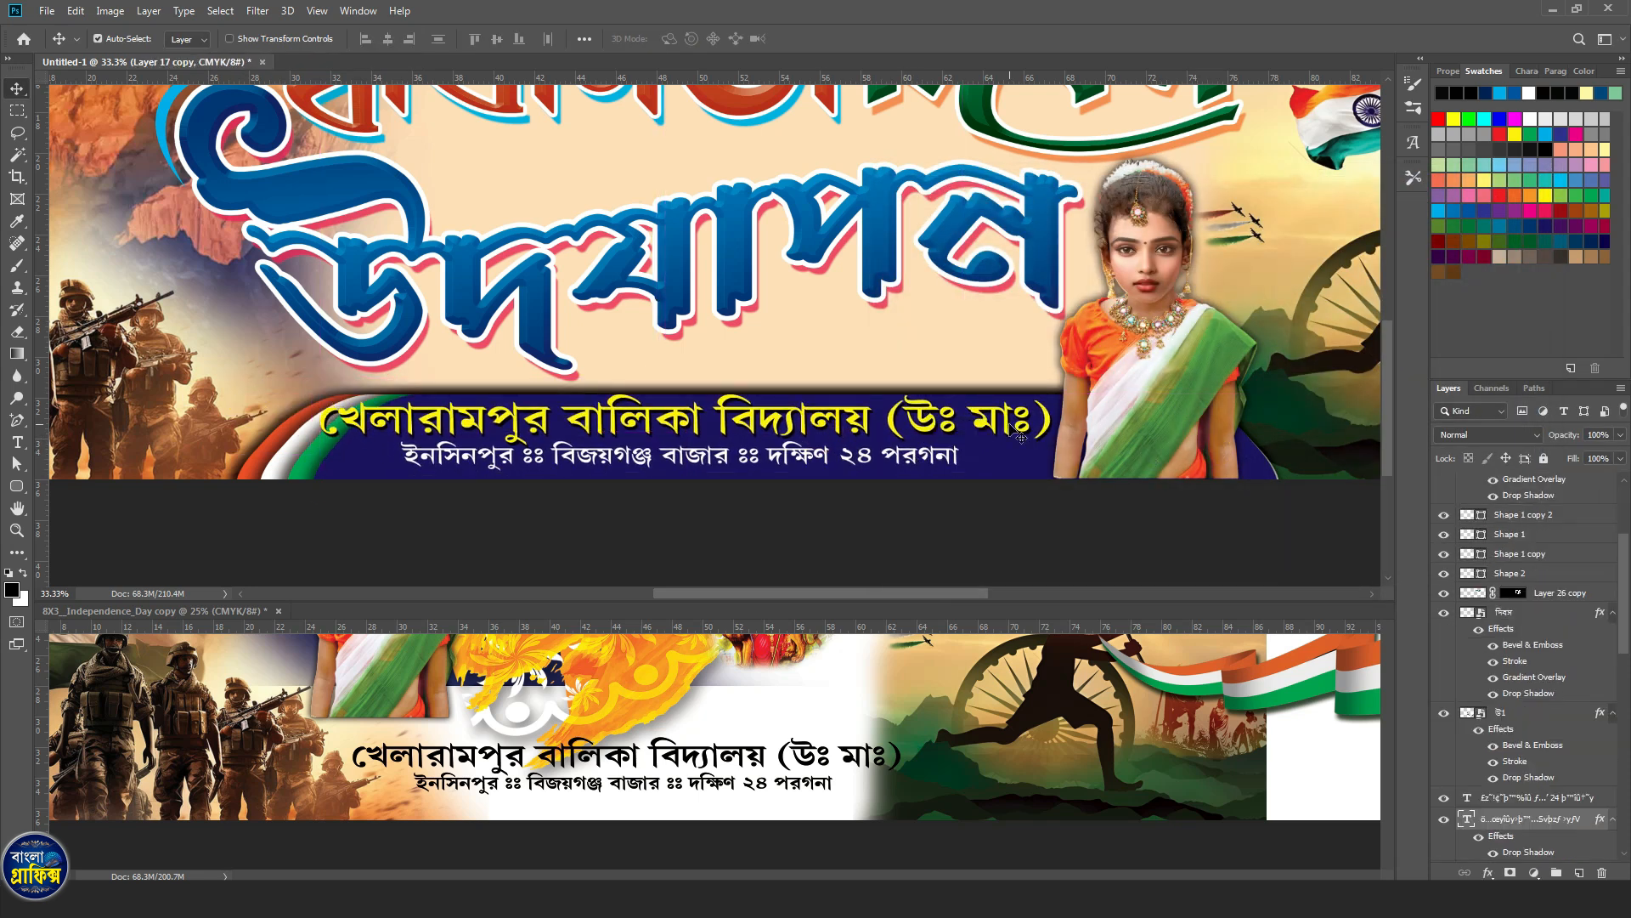
pyautogui.hotkey('ctrl', 't')
pyautogui.moveTo(315, 418); pyautogui.dragTo(379, 417)
pyautogui.press('Return')
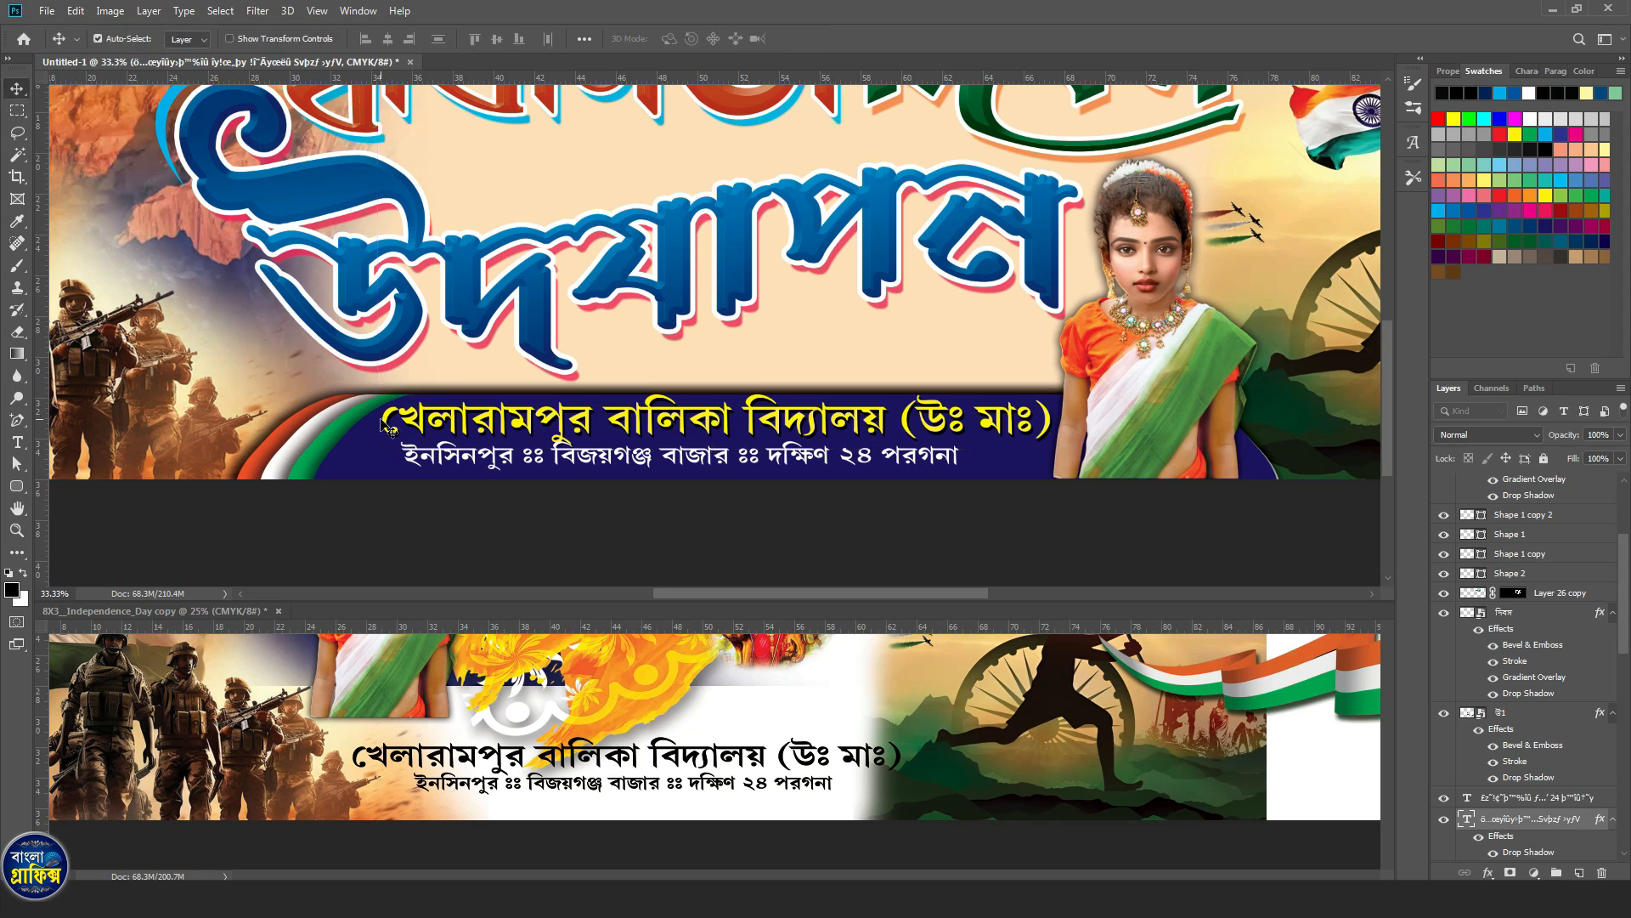
# Centre the address line horizontally with the school name, and lower both lines slightly within the strip.
pyautogui.click(583, 472)
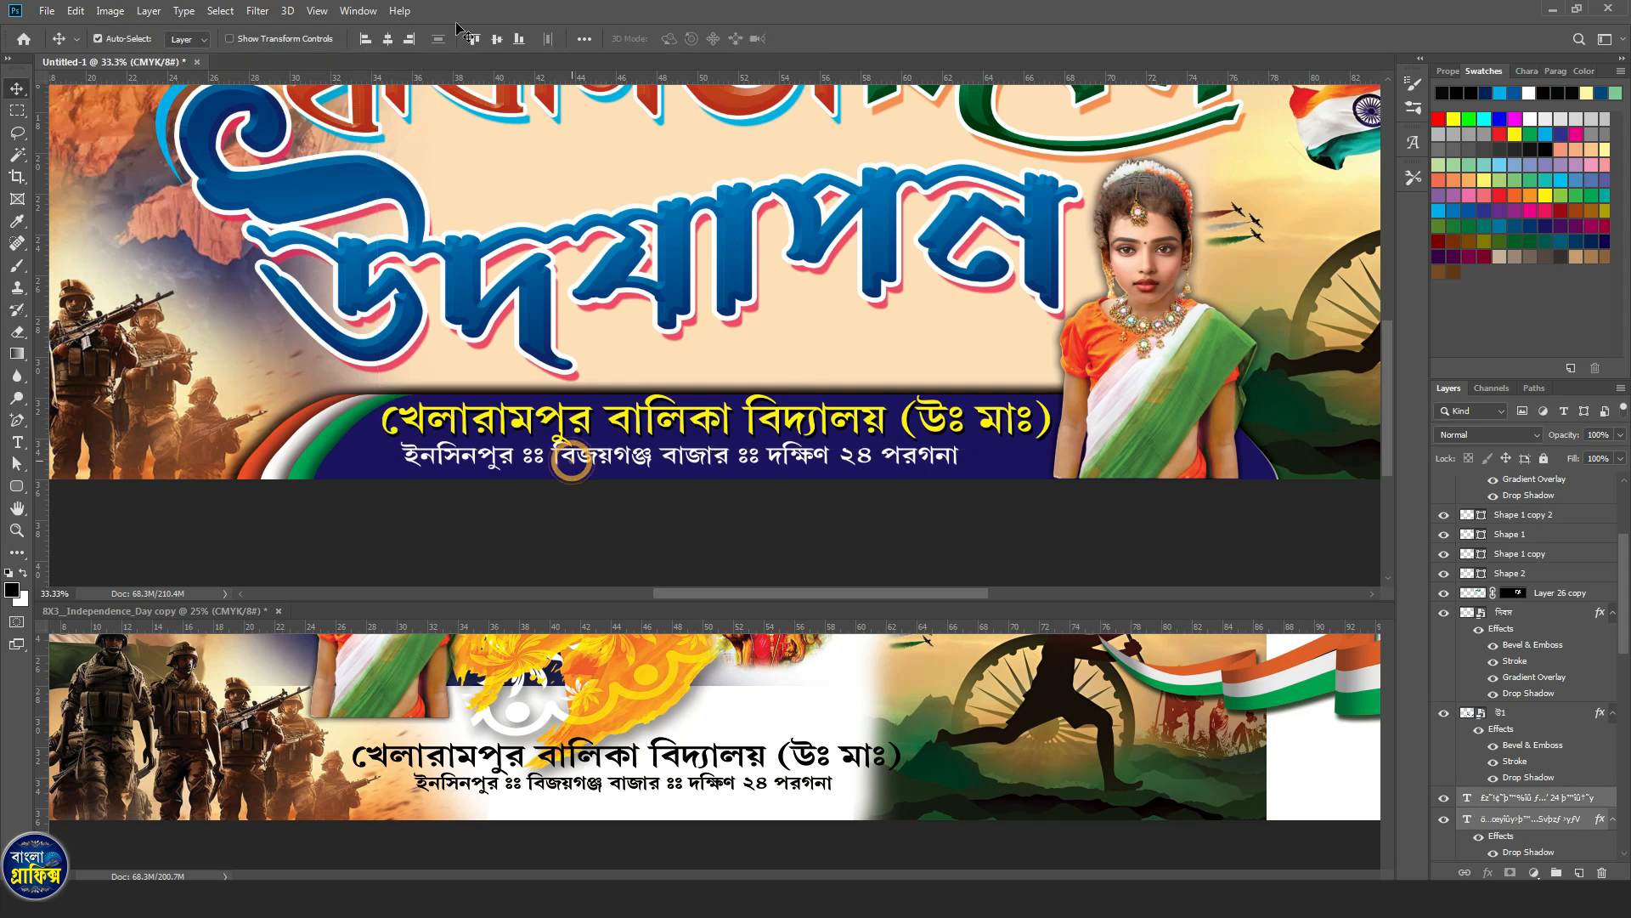
pyautogui.click(388, 39)
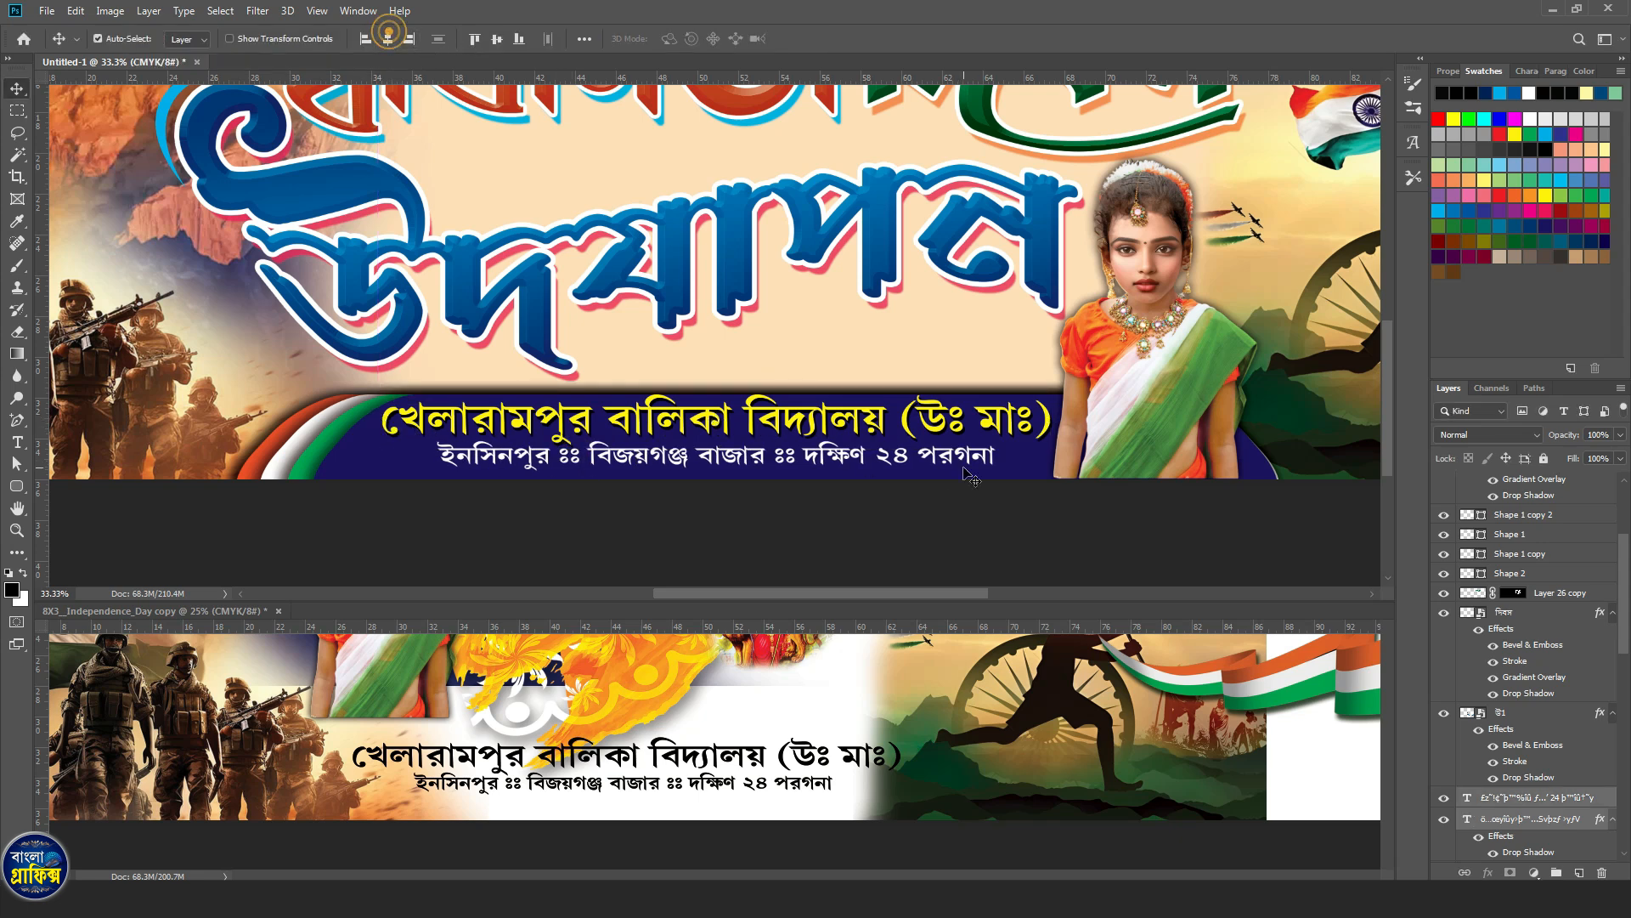
pyautogui.click(1060, 466)
pyautogui.click(968, 457)
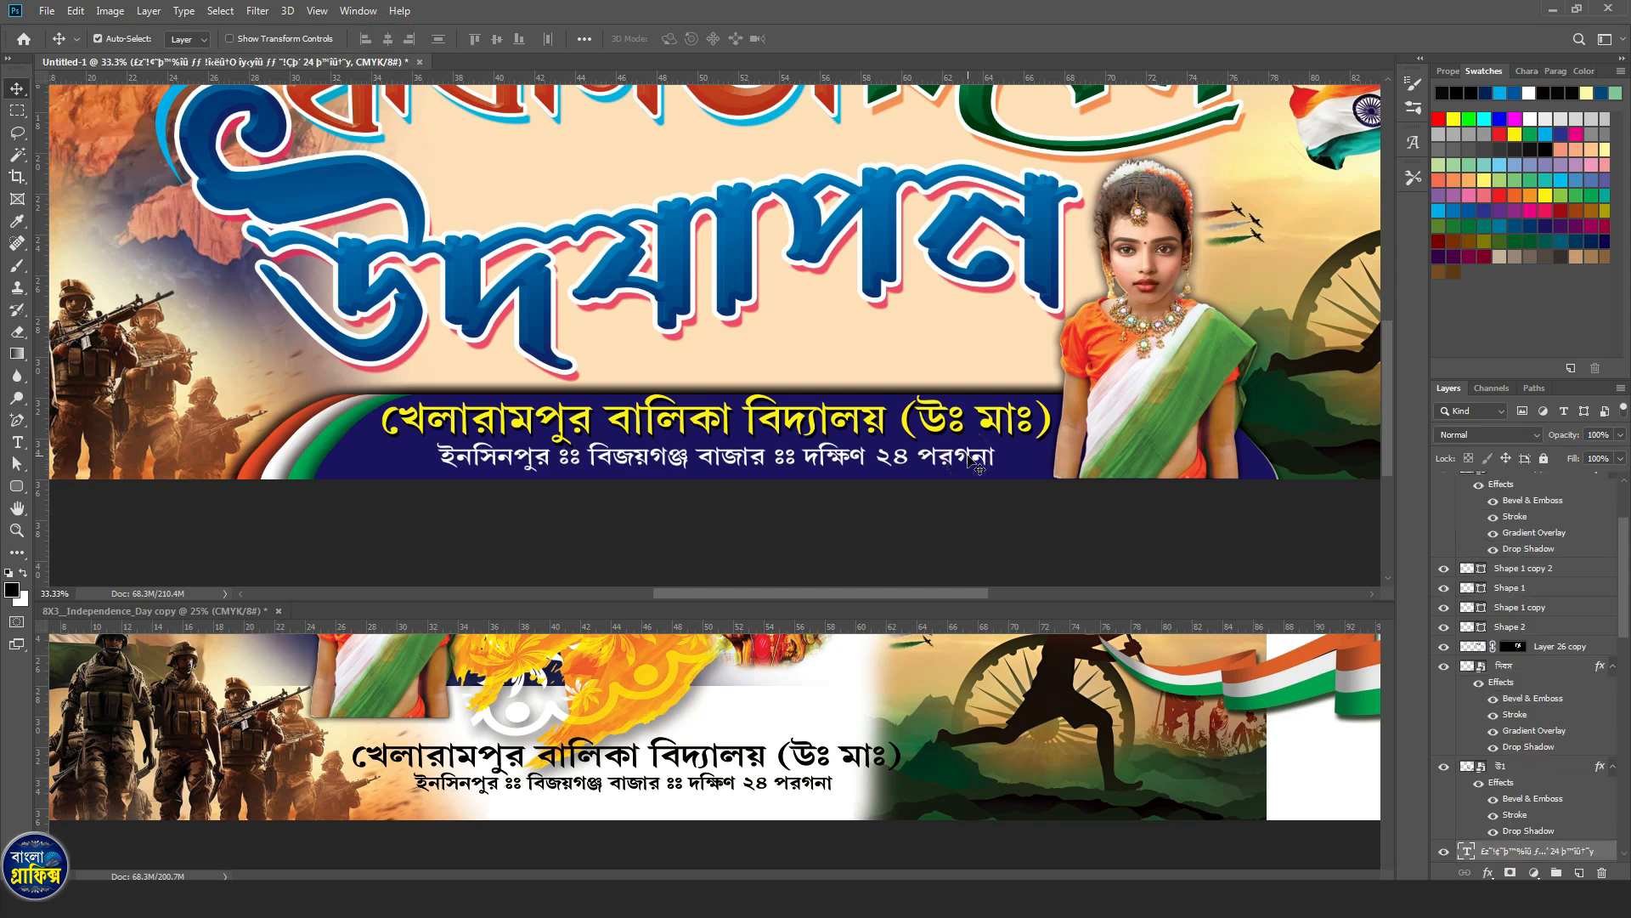
pyautogui.keyDown('shift'); pyautogui.click(924, 433); pyautogui.keyUp('shift')
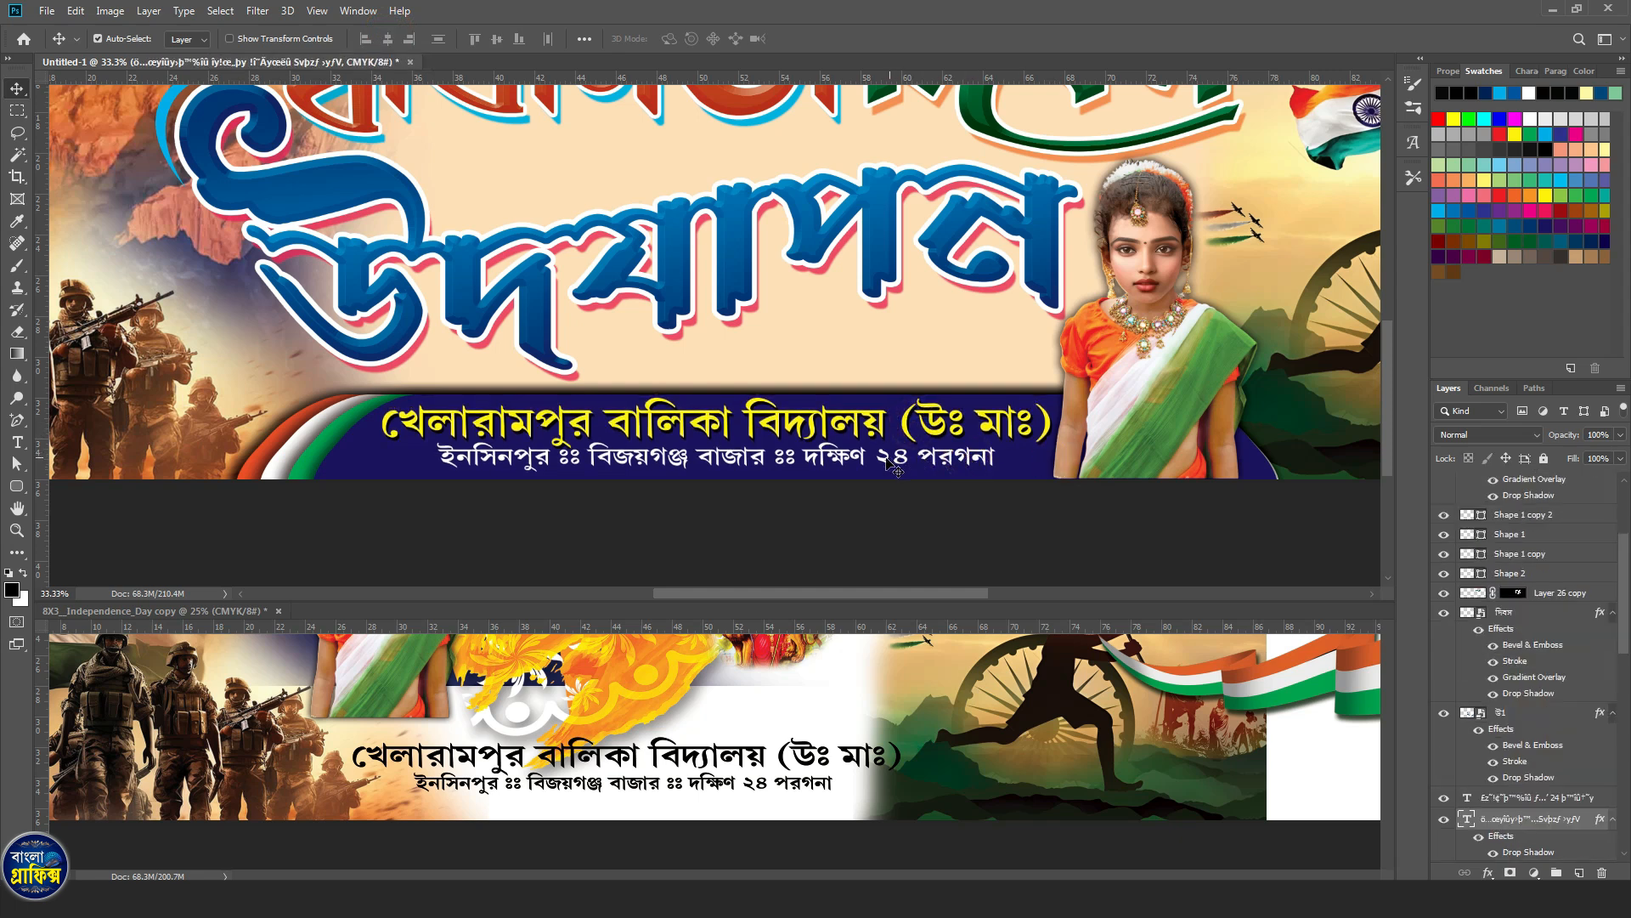
pyautogui.moveTo(884, 461); pyautogui.dragTo(893, 474)
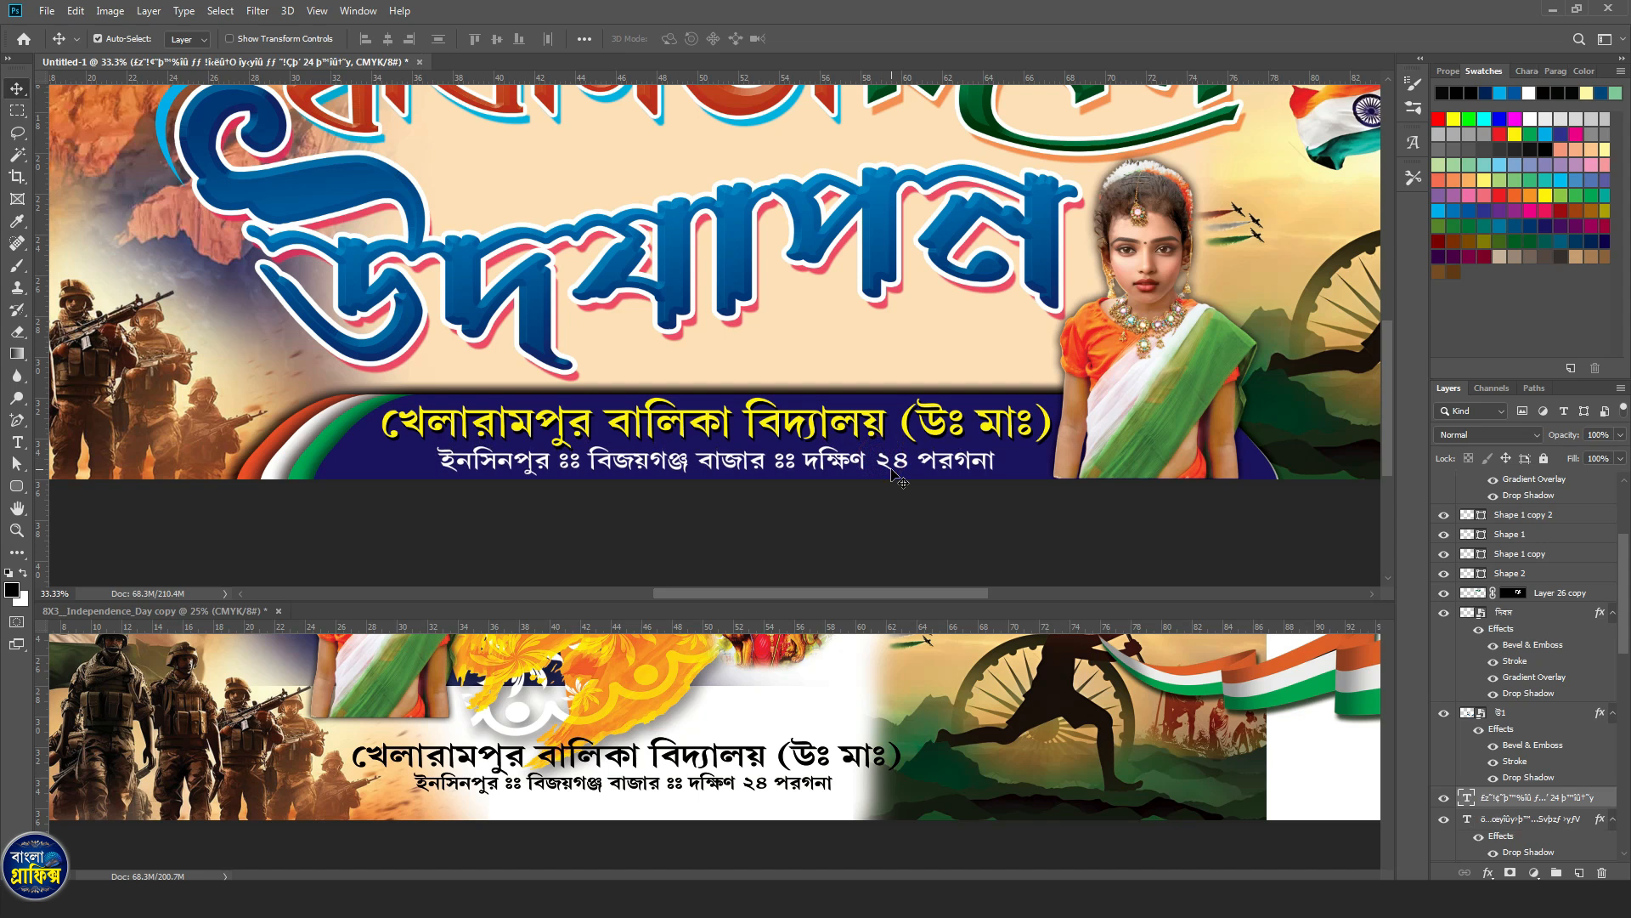
# Copy the white dove from the source document onto the banner, between the upper and lower title lines.
pyautogui.hotkey('ctrl', '0')
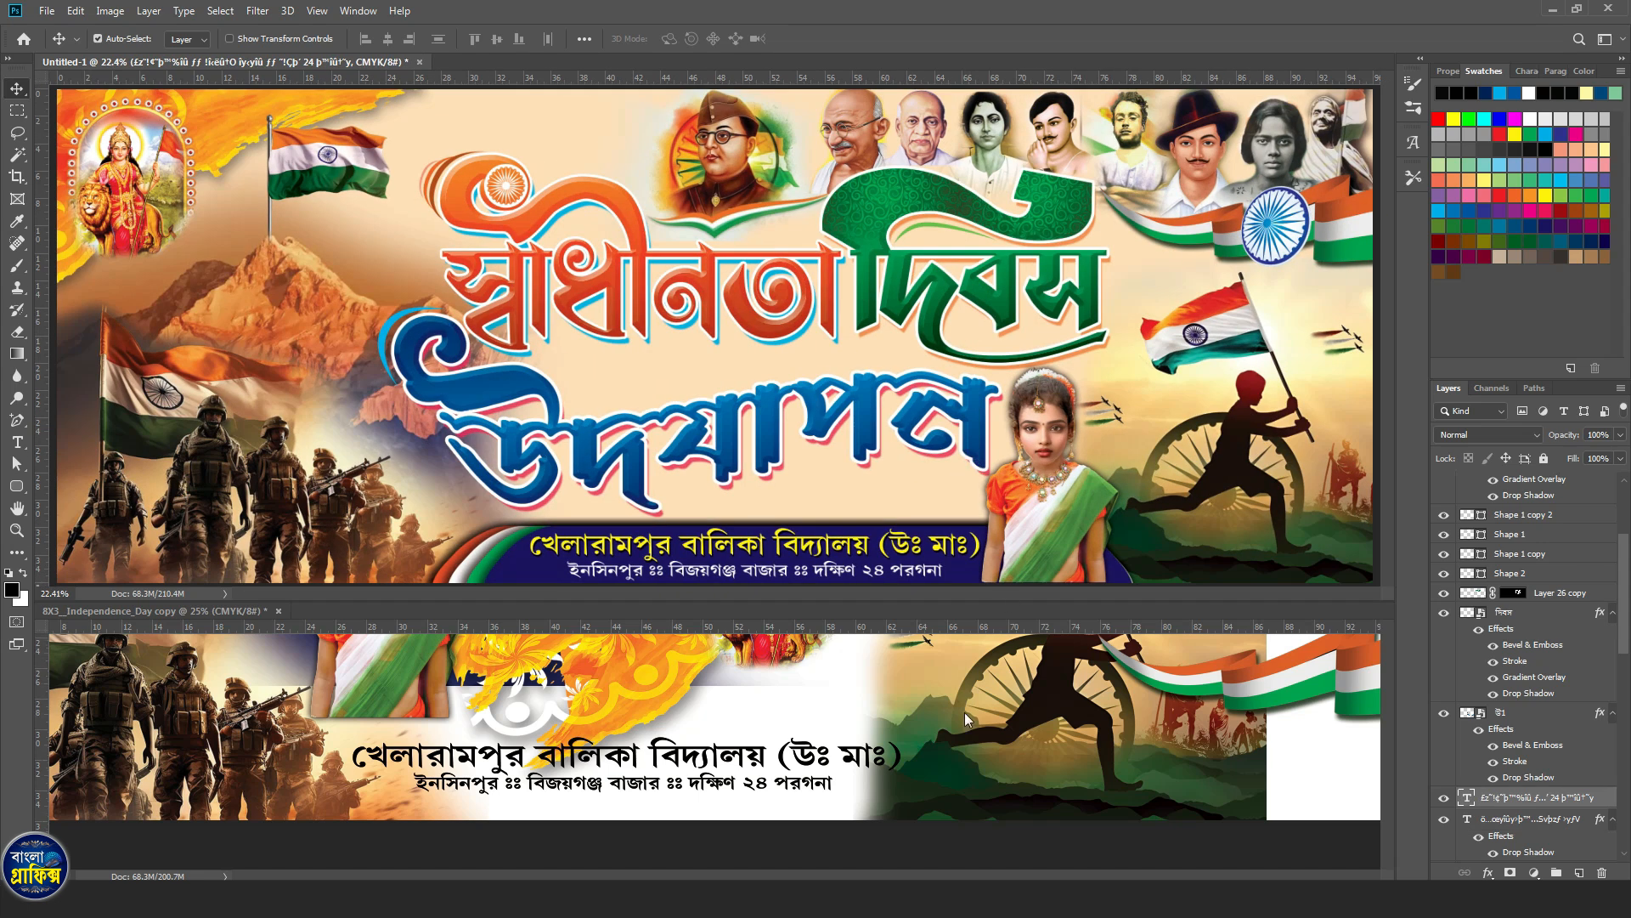
pyautogui.click(965, 712)
pyautogui.scroll(5, 695, 726)
pyautogui.scroll(5, 689, 719)
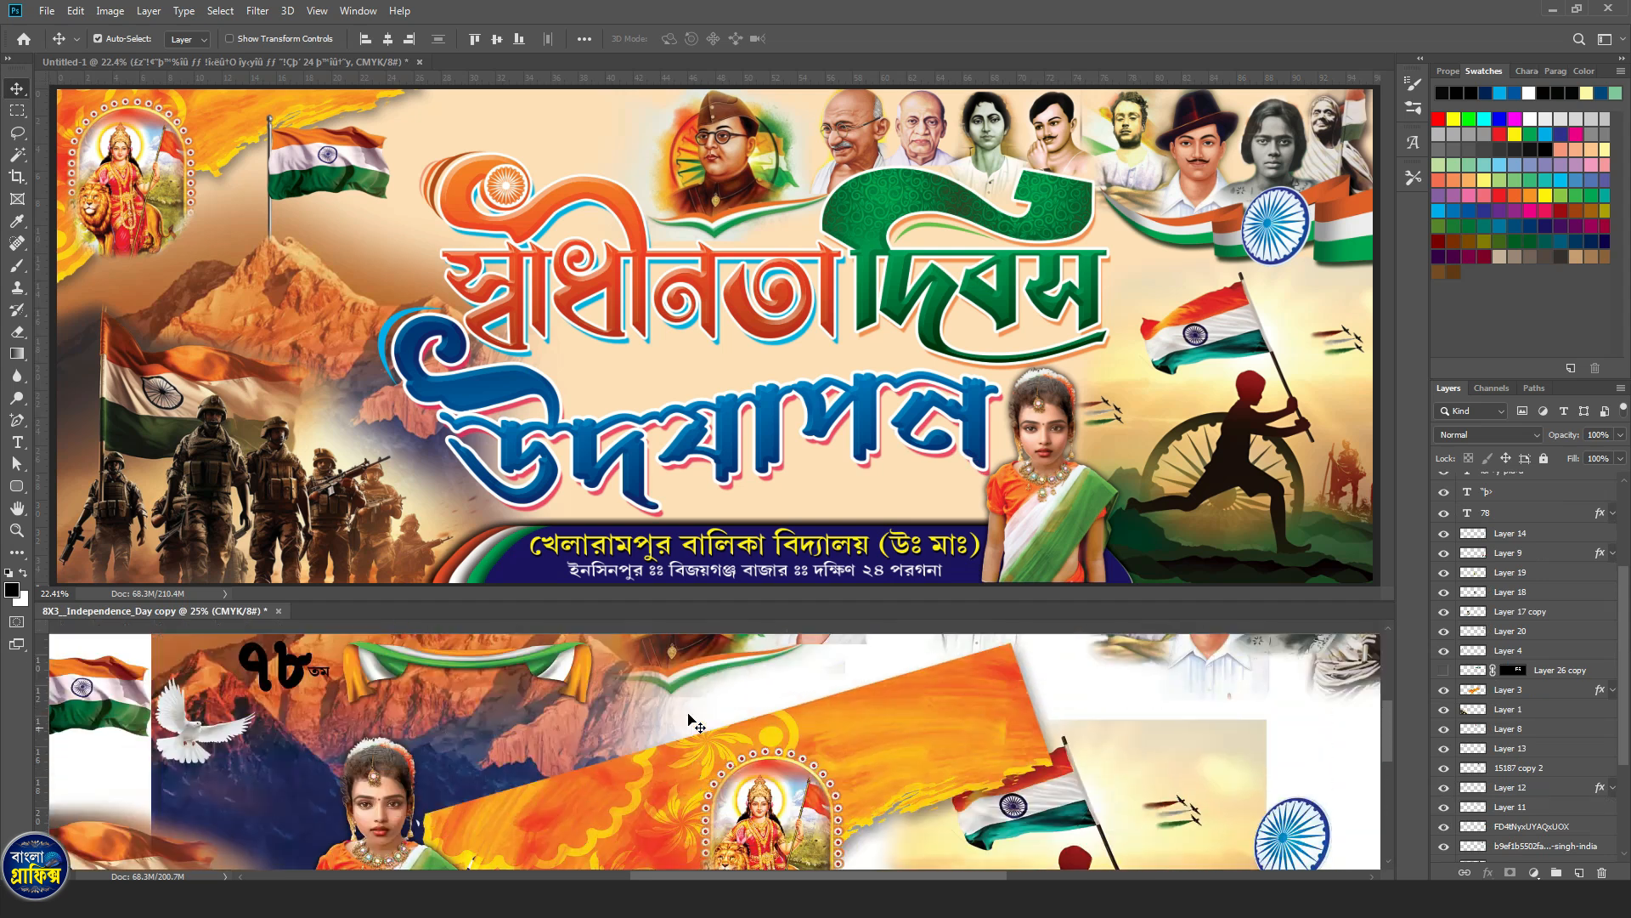
pyautogui.click(600, 392)
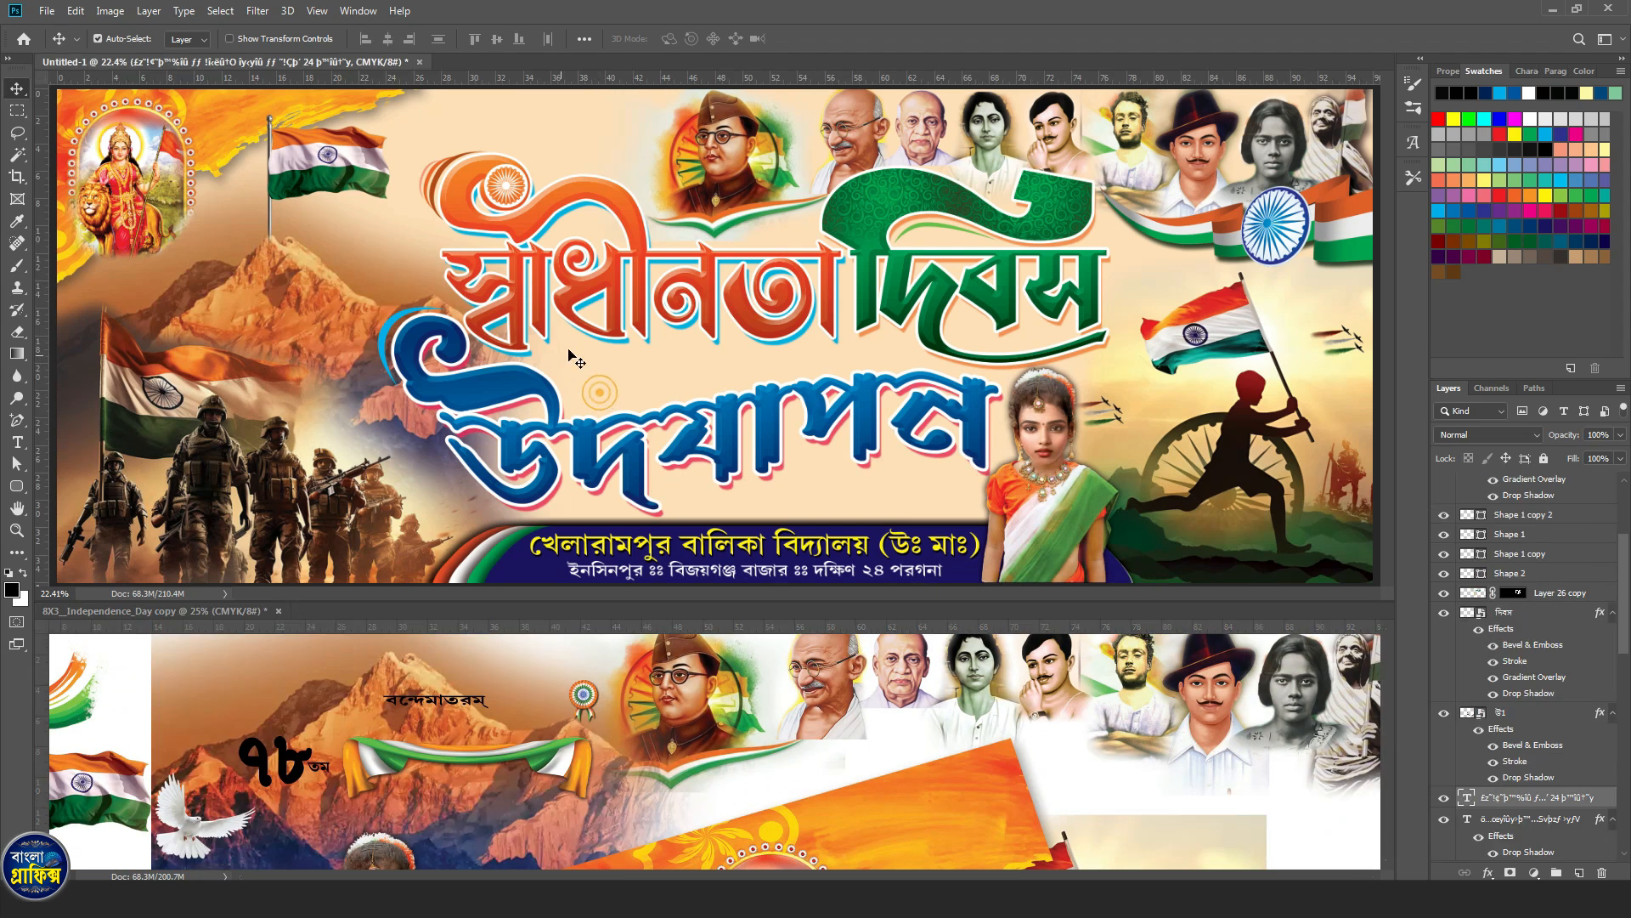
pyautogui.click(347, 753)
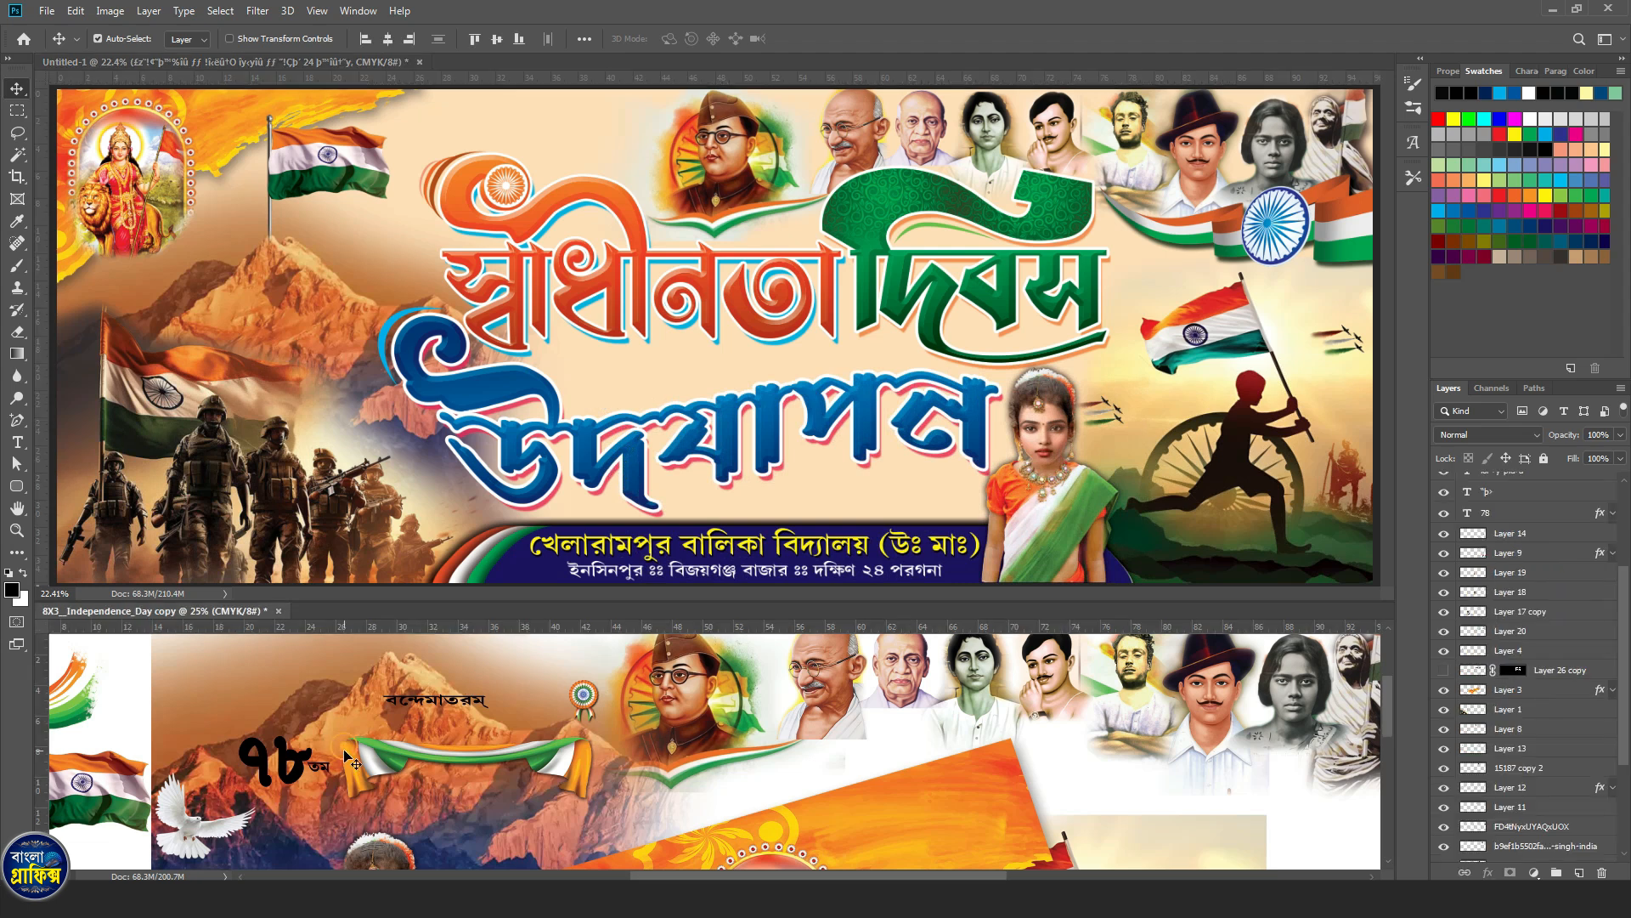
pyautogui.moveTo(187, 837); pyautogui.dragTo(639, 401)
# Shrink the dove slightly and position it in the gap above the start of the blue title word.
pyautogui.hotkey('ctrl', 't')
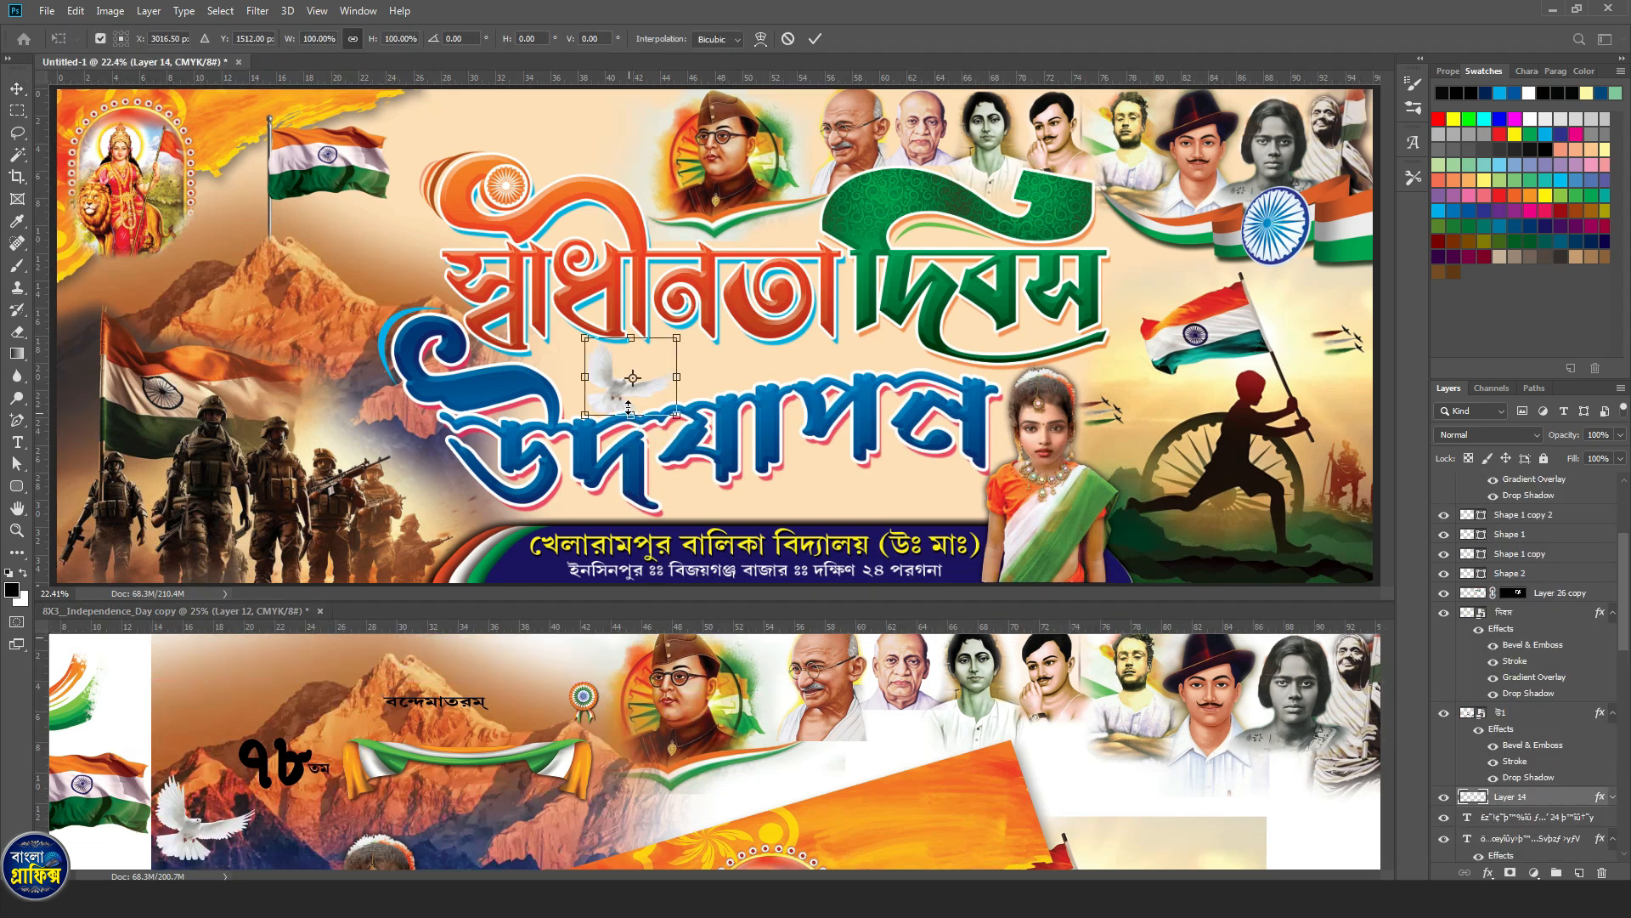
pyautogui.scroll(3, 639, 424)
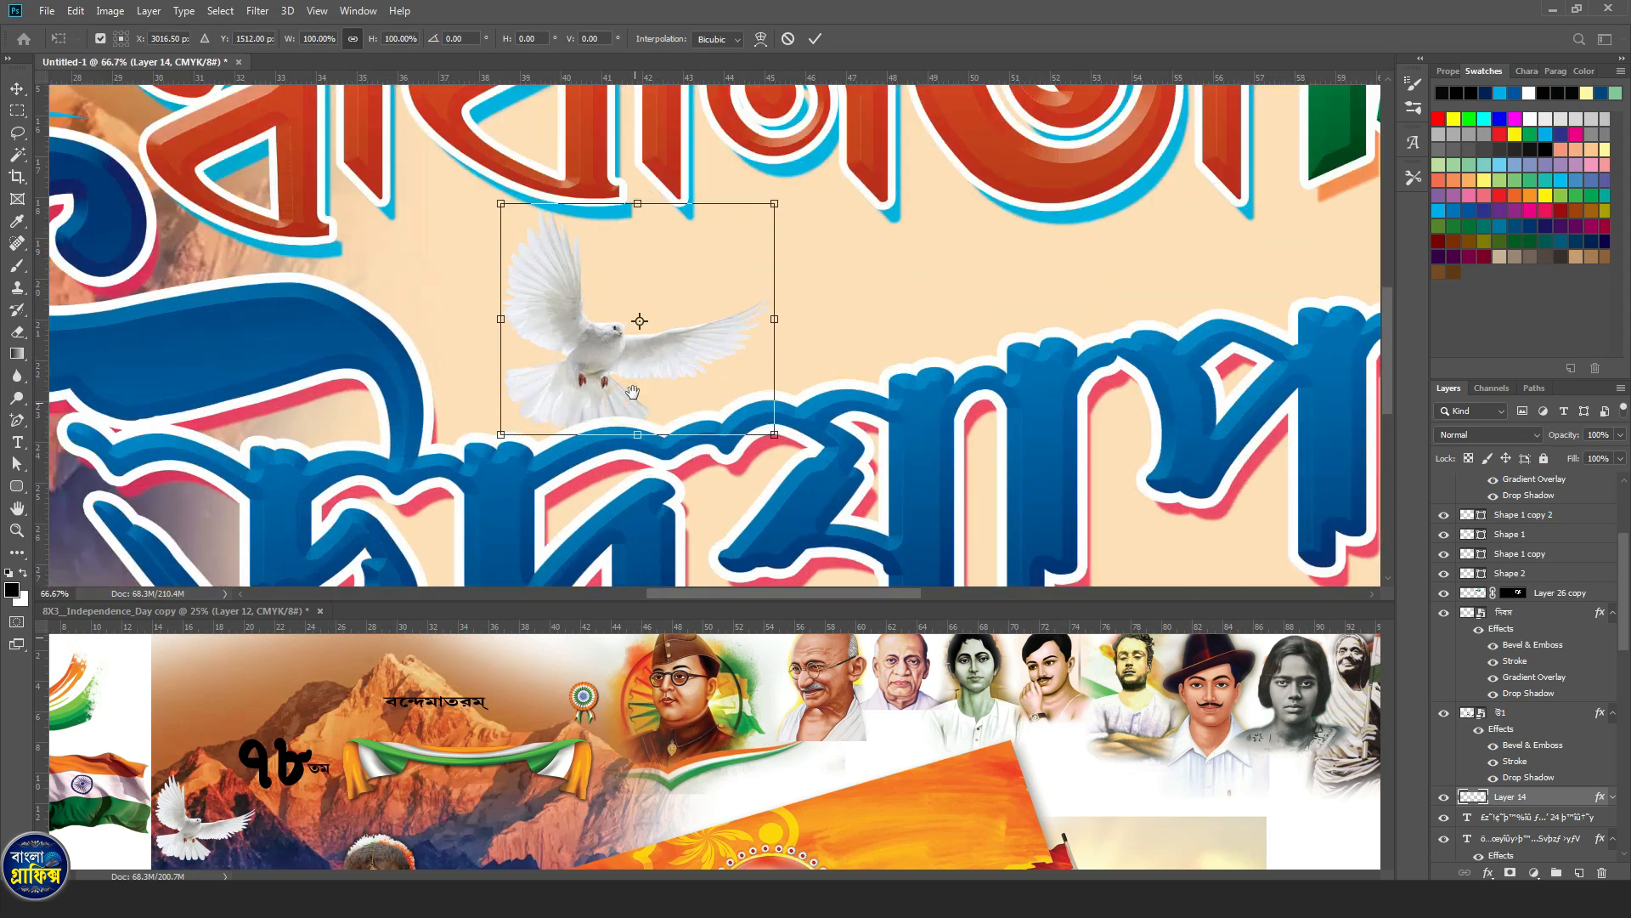
pyautogui.moveTo(556, 390)
pyautogui.mouseDown()
pyautogui.moveTo(536, 383)
pyautogui.moveTo(587, 383)
pyautogui.mouseUp()
pyautogui.press('Return')
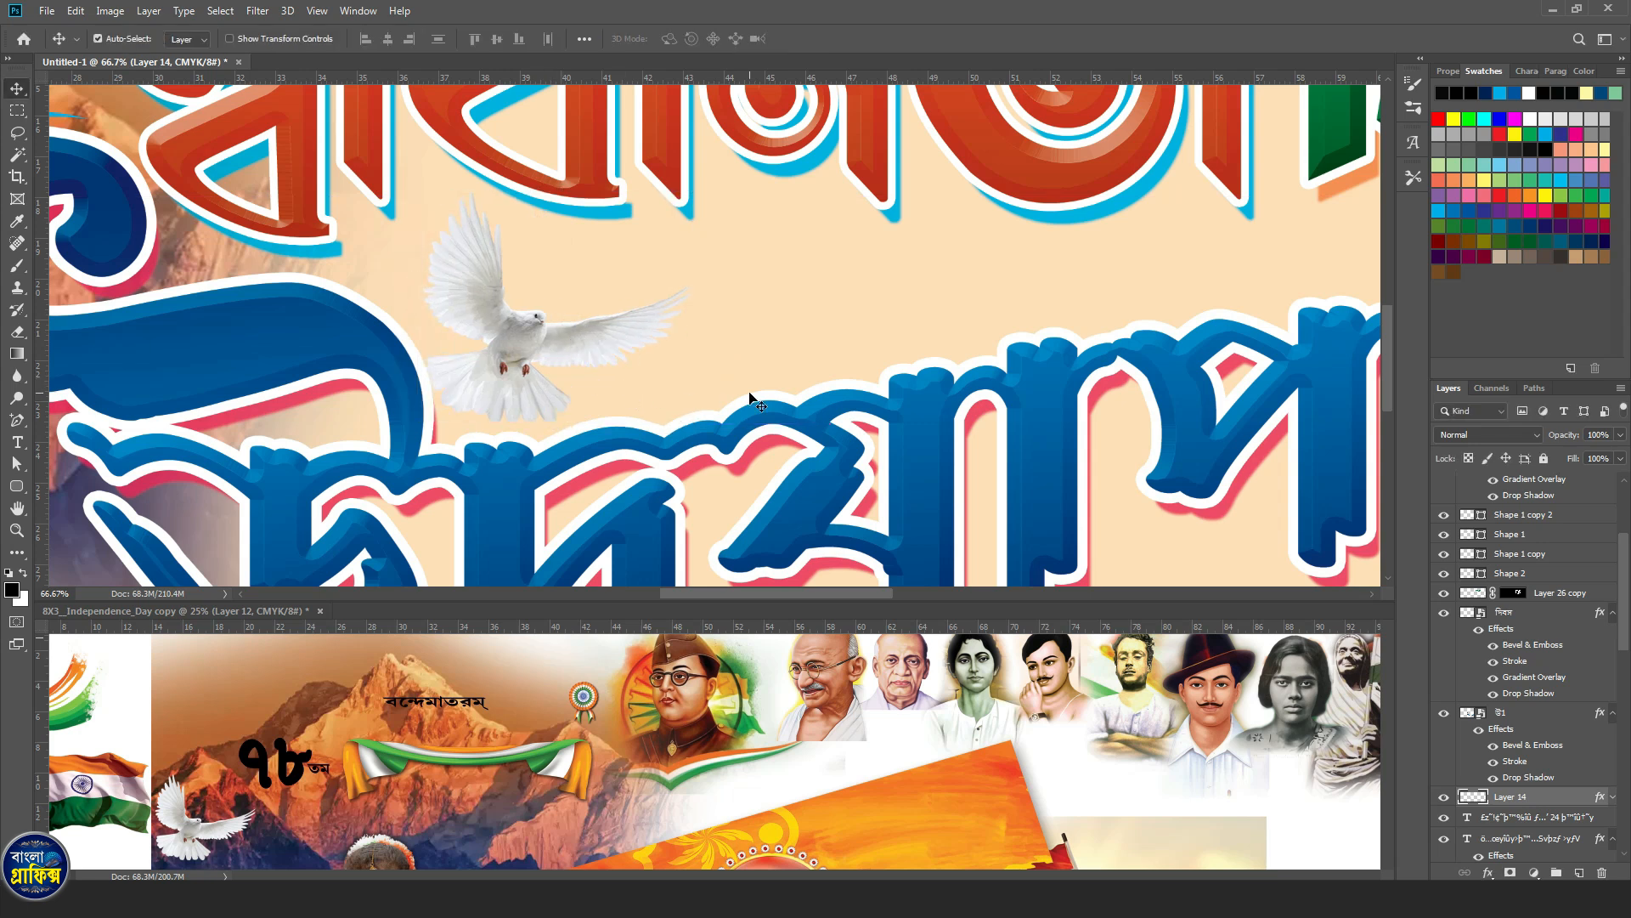
pyautogui.hotkey('shift', 'Right')
pyautogui.hotkey('shift', 'Right')
pyautogui.hotkey('shift', 'Right')
# Enable the dove's outer glow in the brown colour a36209.
pyautogui.click(1613, 797)
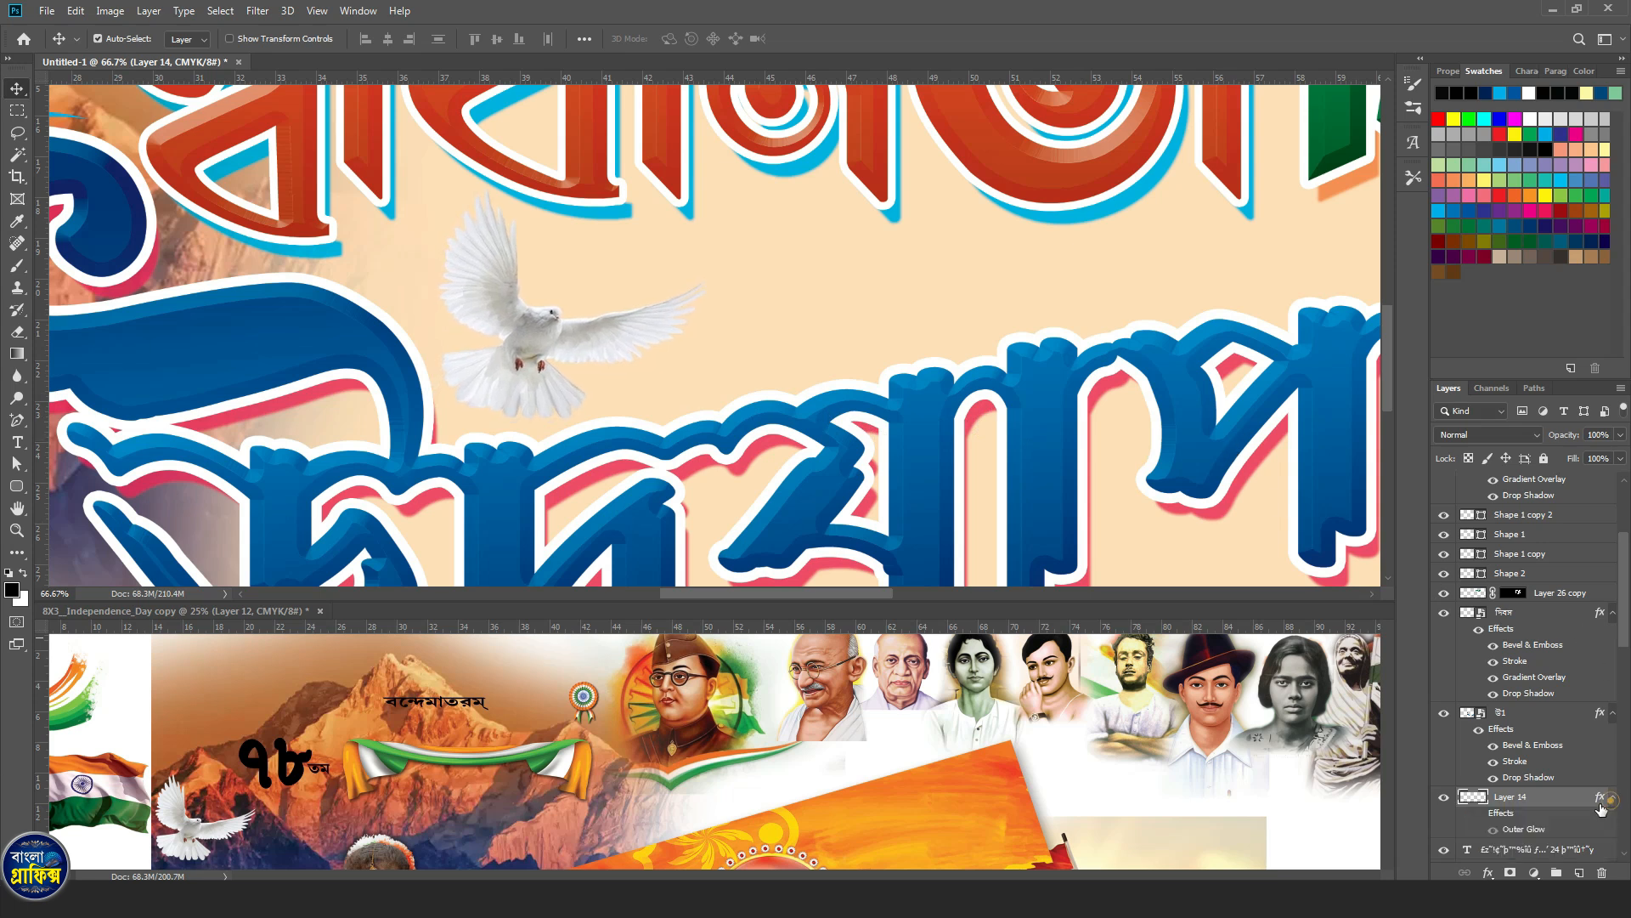
pyautogui.doubleClick(1480, 828)
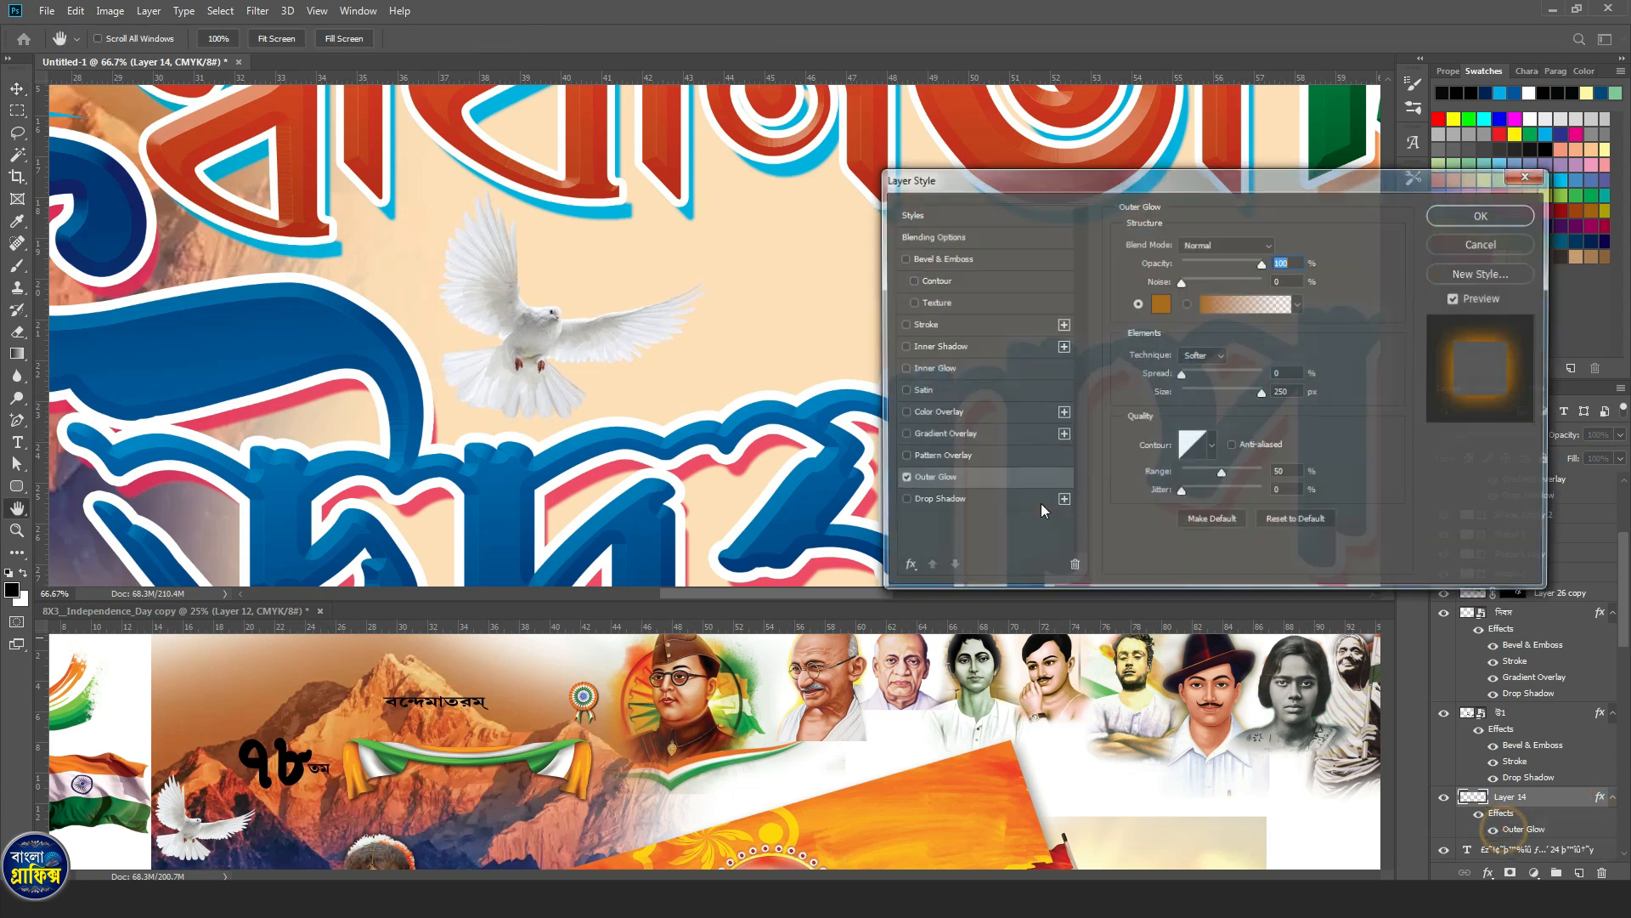
pyautogui.click(1157, 303)
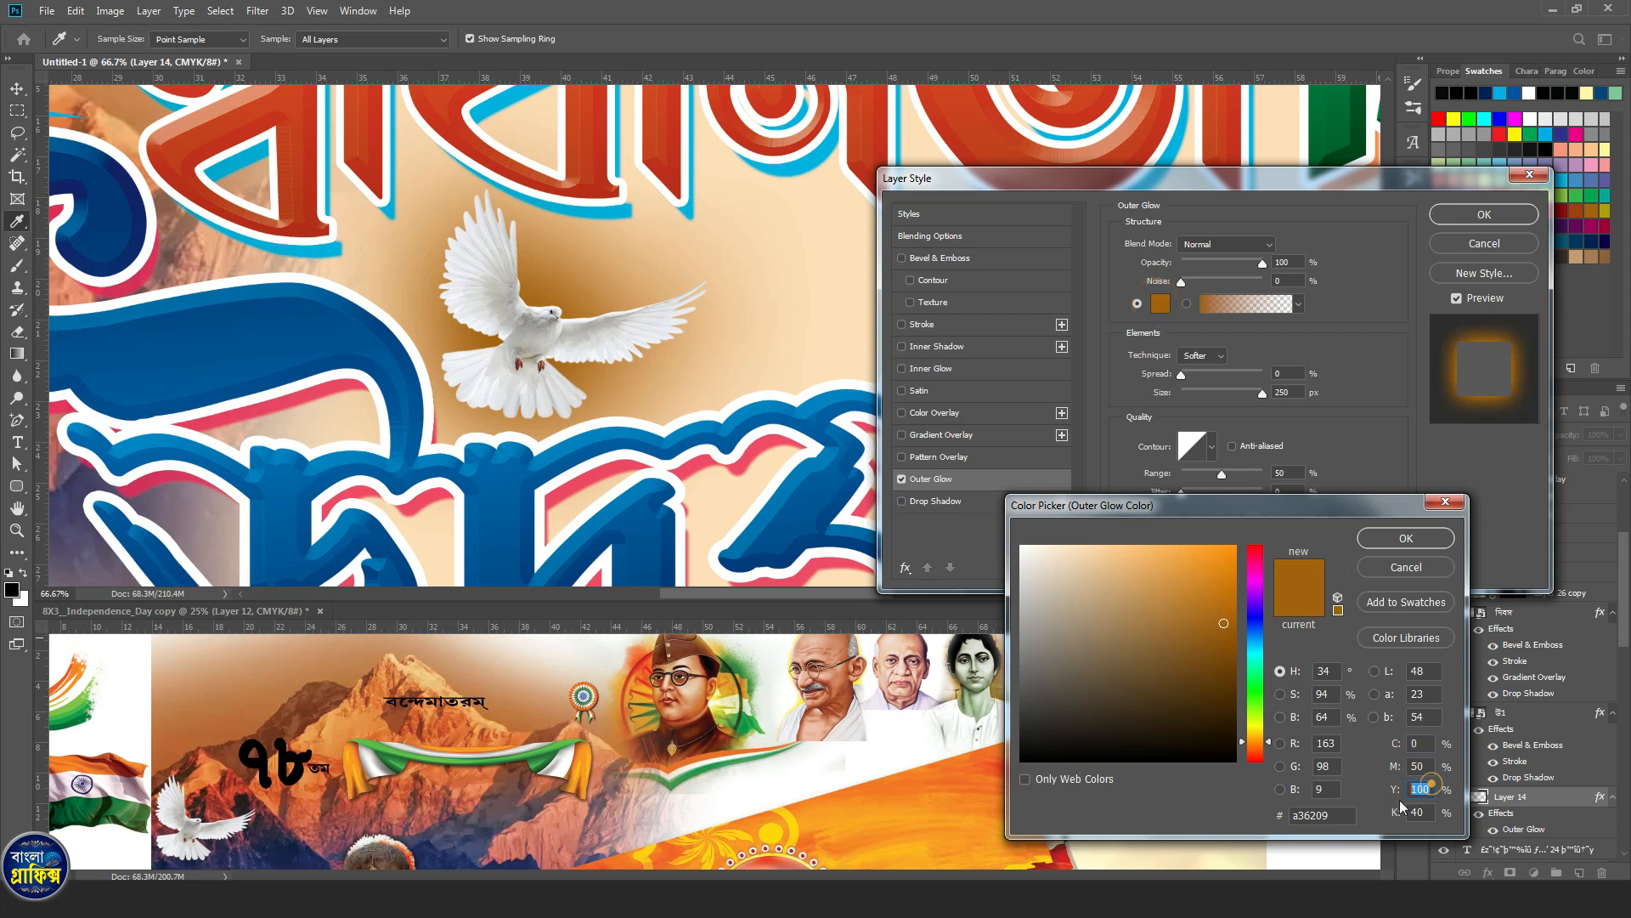
pyautogui.click(1424, 539)
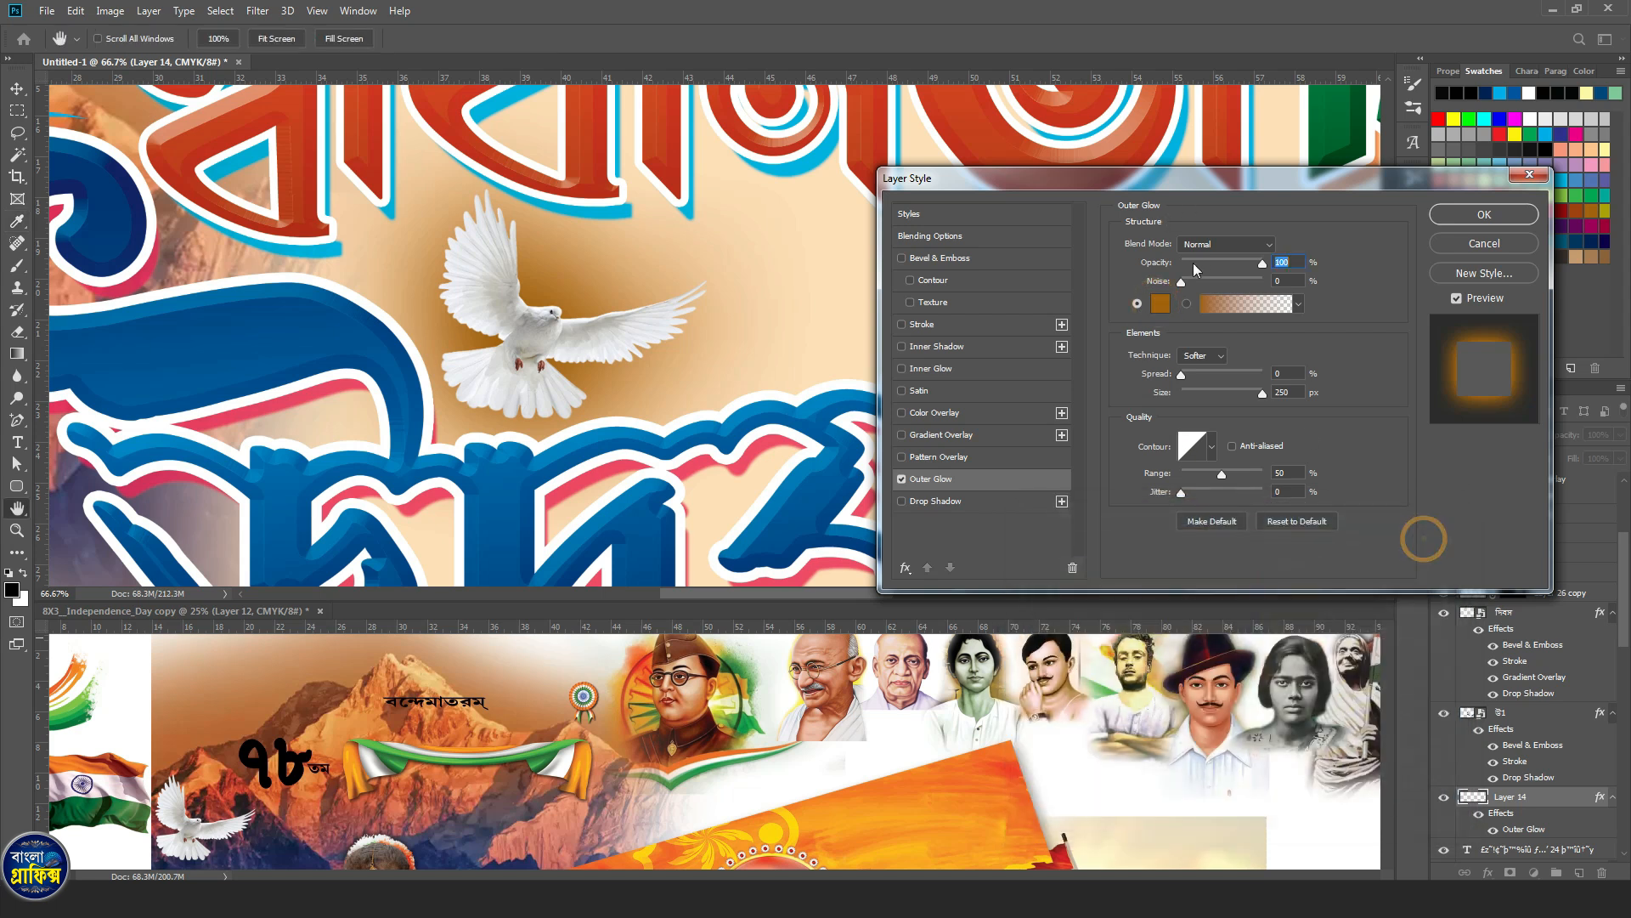
pyautogui.click(1484, 214)
pyautogui.click(788, 427)
pyautogui.hotkey('ctrl', '0')
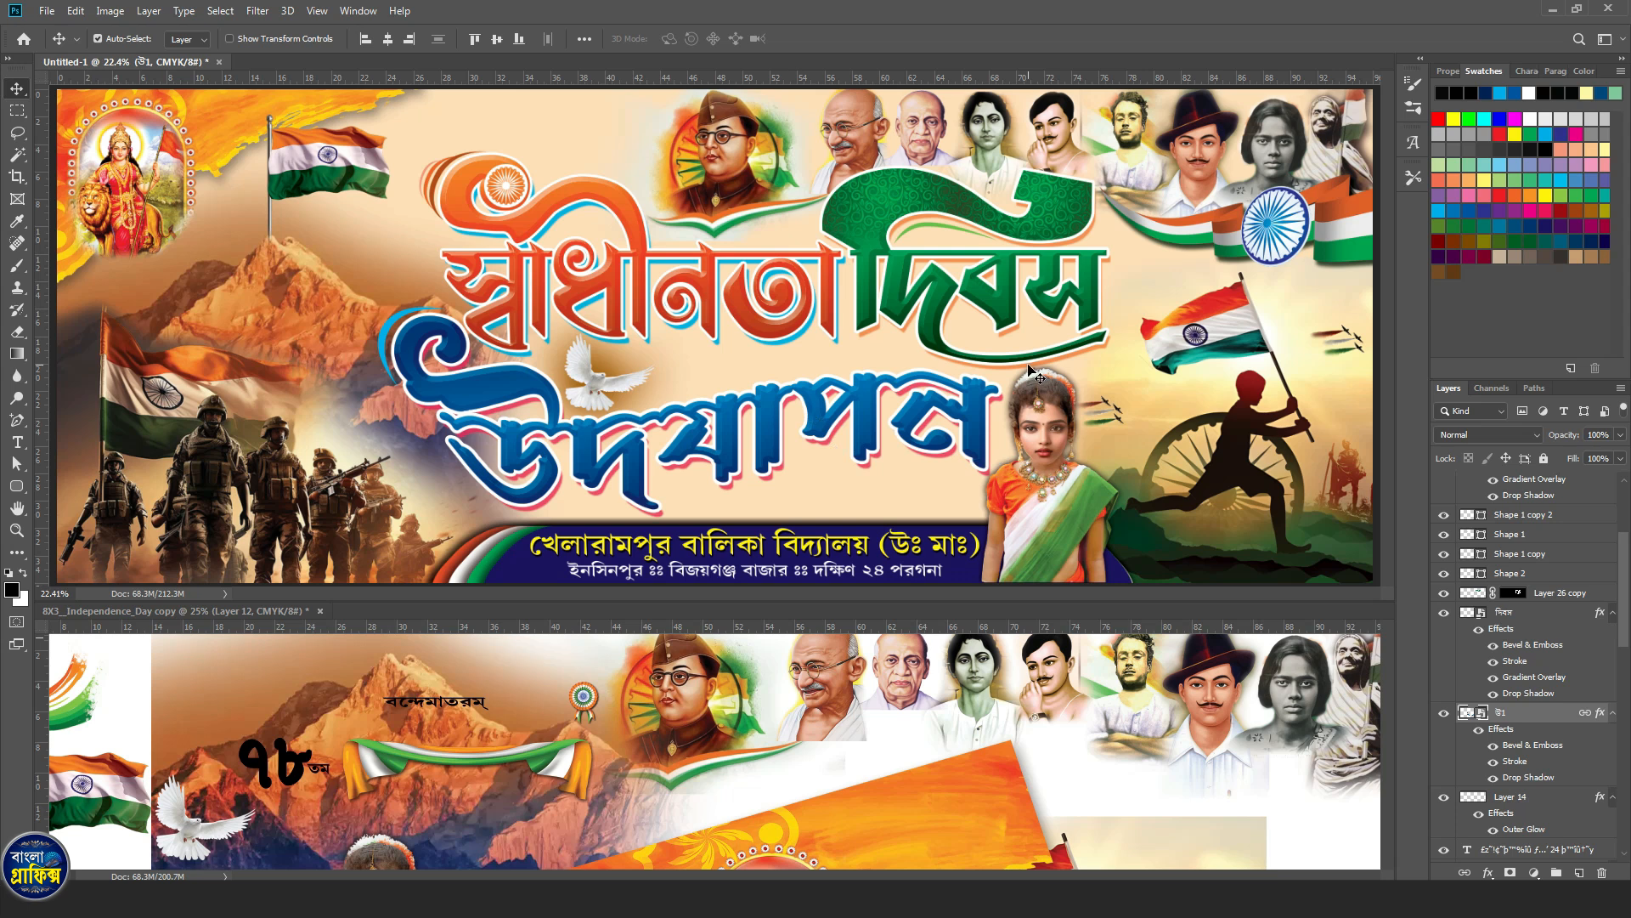
# Copy the tricolour brush swoosh from the source document onto the banner, beside the start of the orange title word.
pyautogui.click(1035, 718)
pyautogui.moveTo(772, 814); pyautogui.dragTo(957, 730)
pyautogui.moveTo(821, 812); pyautogui.dragTo(851, 903)
pyautogui.click(295, 720)
pyautogui.moveTo(279, 737); pyautogui.dragTo(380, 284)
# Nudge the tricolour swoosh down into the space between the flag and the orange title word.
pyautogui.hotkey('shift', 'Left')
pyautogui.hotkey('shift', 'Down')
pyautogui.hotkey('shift', 'Down')
pyautogui.hotkey('shift', 'Down')
pyautogui.hotkey('shift', 'Right')
pyautogui.hotkey('shift', 'Down')
pyautogui.hotkey('shift', 'Down')
pyautogui.hotkey('shift', 'Right')
pyautogui.hotkey('shift', 'Down')
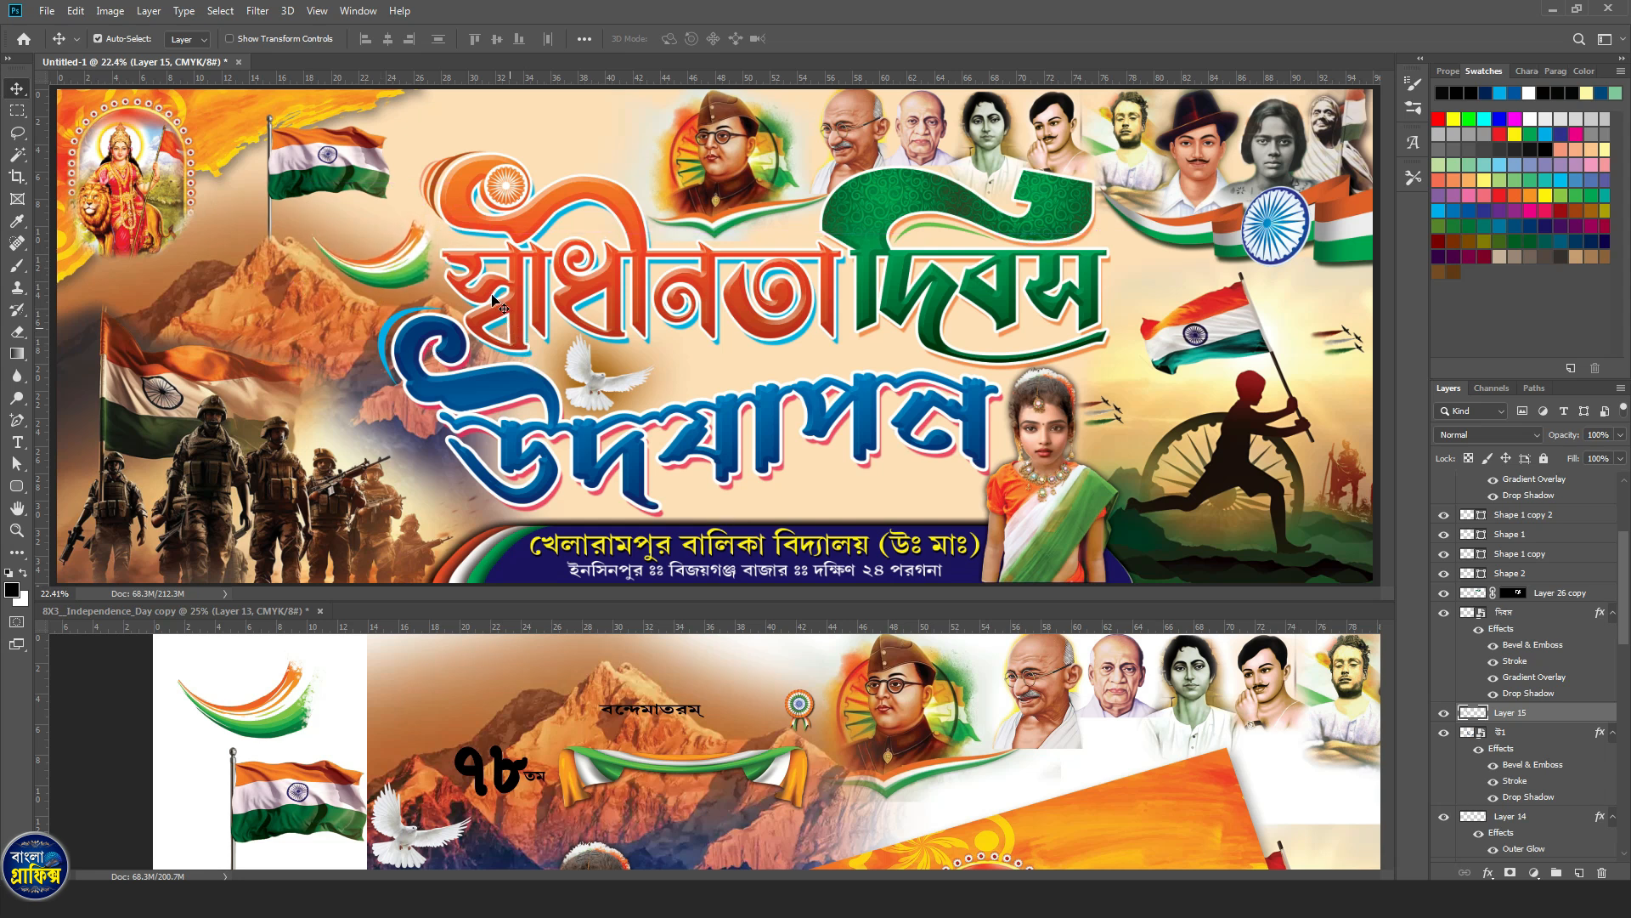
# Draw a black ellipse about 595 by 279 px and place it just above the tricolour swoosh.
pyautogui.keyDown('ctrl'); pyautogui.click(358, 226); pyautogui.keyUp('ctrl')
pyautogui.keyDown('ctrl'); pyautogui.click(357, 226); pyautogui.keyUp('ctrl')
pyautogui.keyDown('ctrl'); pyautogui.click(360, 230); pyautogui.keyUp('ctrl')
pyautogui.moveTo(382, 259); pyautogui.dragTo(439, 404)
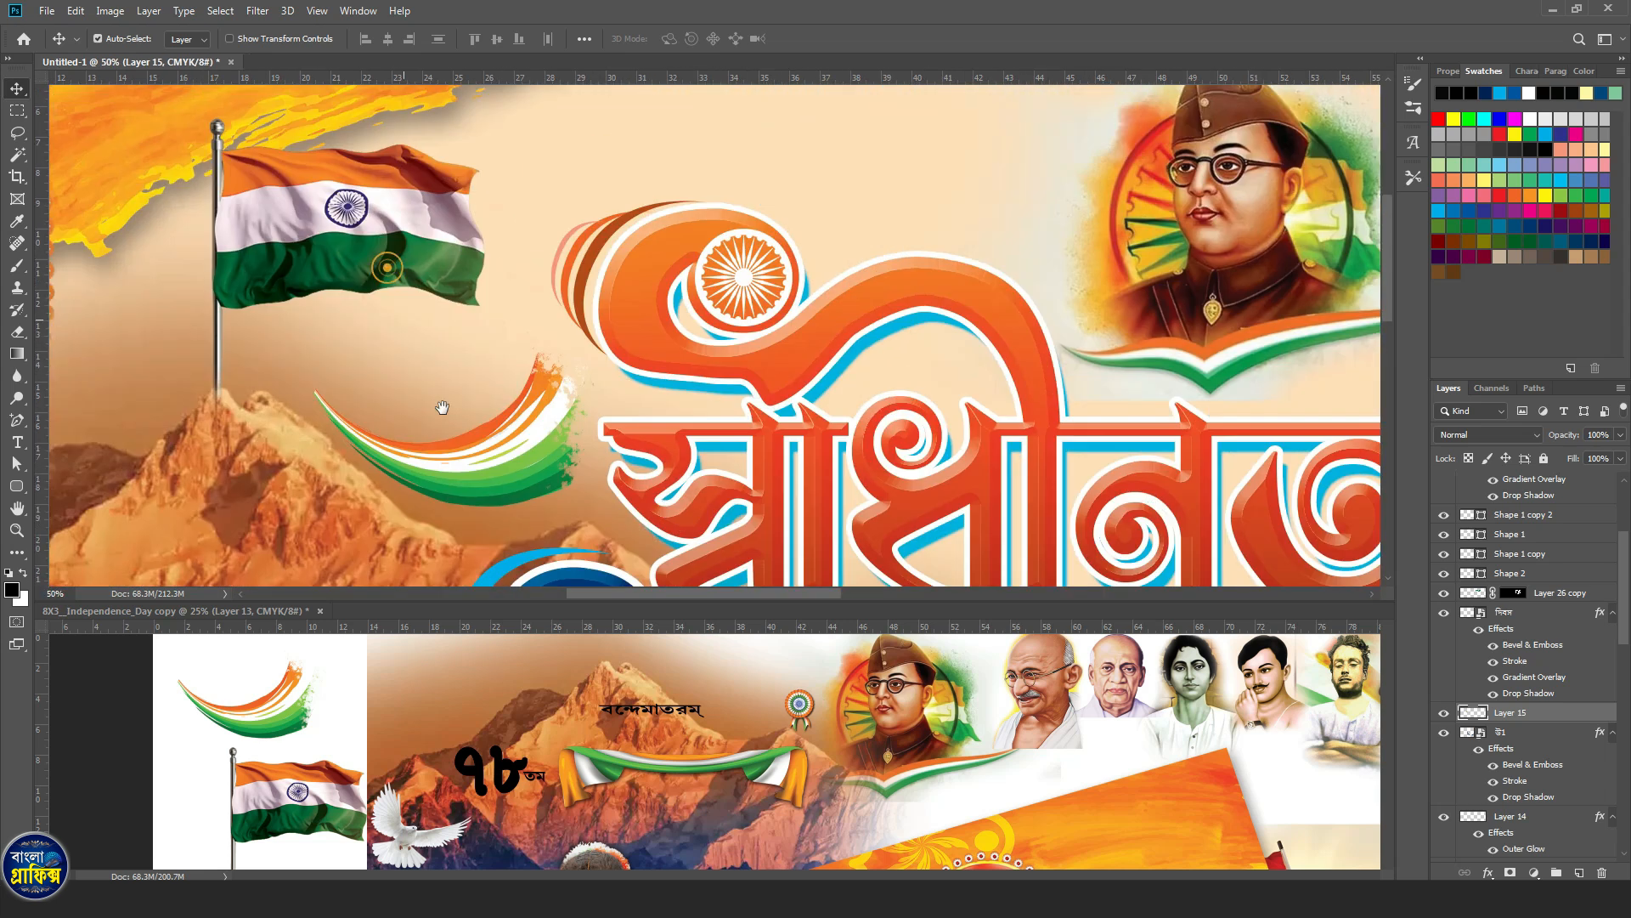
pyautogui.rightClick(17, 485)
pyautogui.click(68, 521)
pyautogui.moveTo(304, 338); pyautogui.dragTo(558, 457)
pyautogui.click(16, 90)
pyautogui.moveTo(435, 411)
pyautogui.mouseDown()
pyautogui.moveTo(442, 366)
pyautogui.moveTo(442, 395)
pyautogui.mouseUp()
# Resize the ellipse to about 534 by 349 px so that it fits the curve of the swoosh.
pyautogui.hotkey('ctrl', 't')
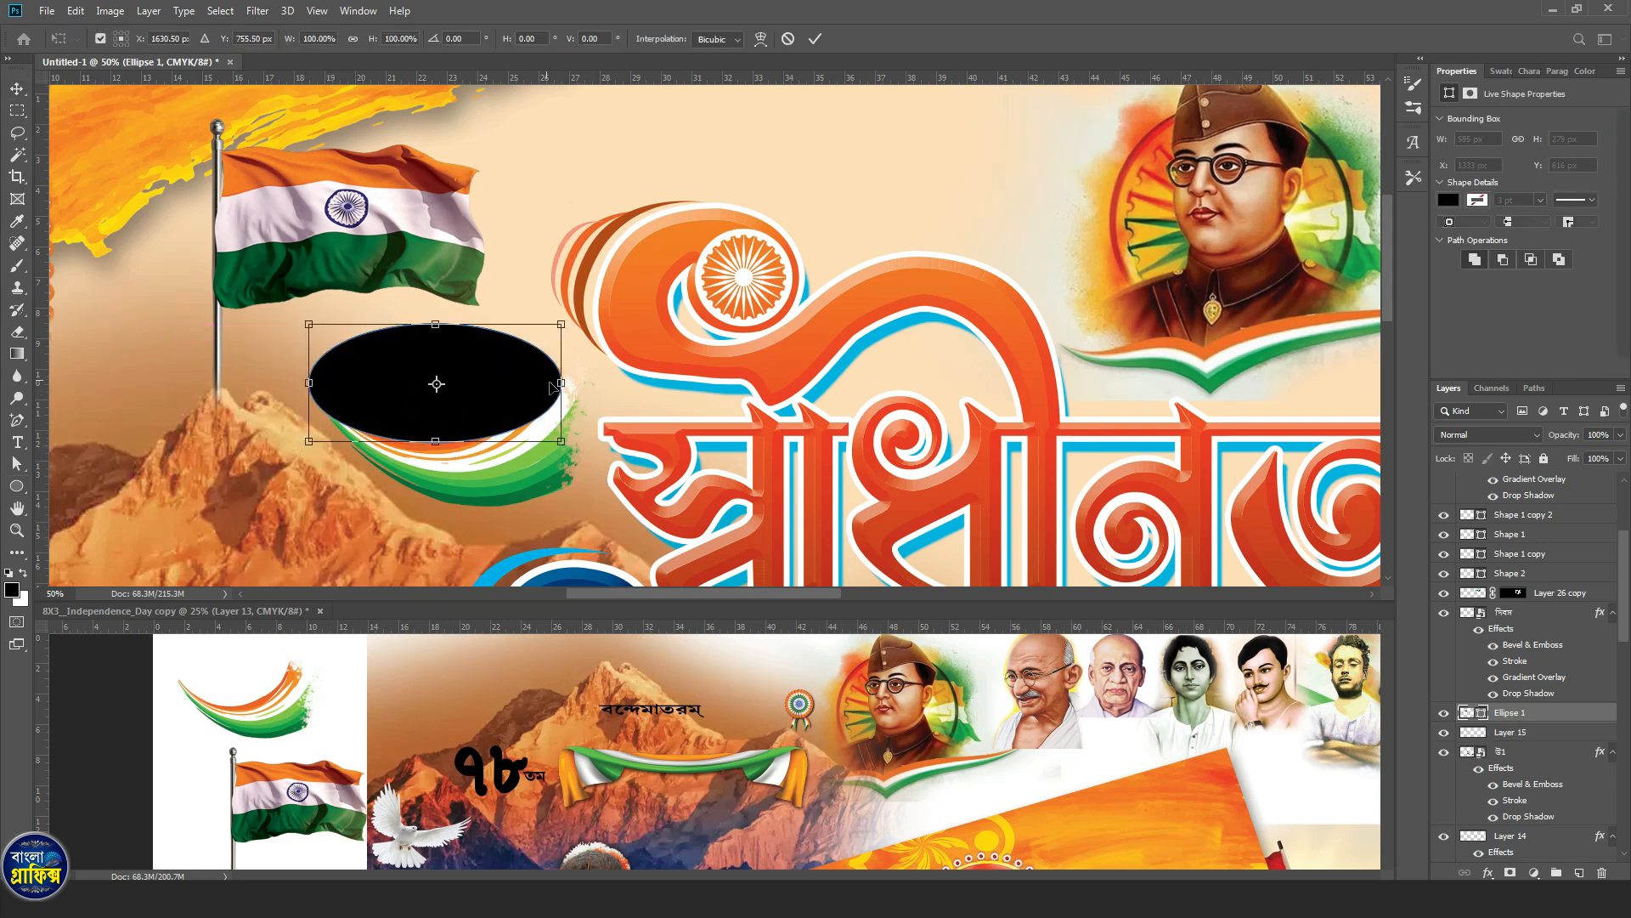
pyautogui.moveTo(562, 383); pyautogui.dragTo(521, 382)
pyautogui.moveTo(523, 319); pyautogui.dragTo(532, 294)
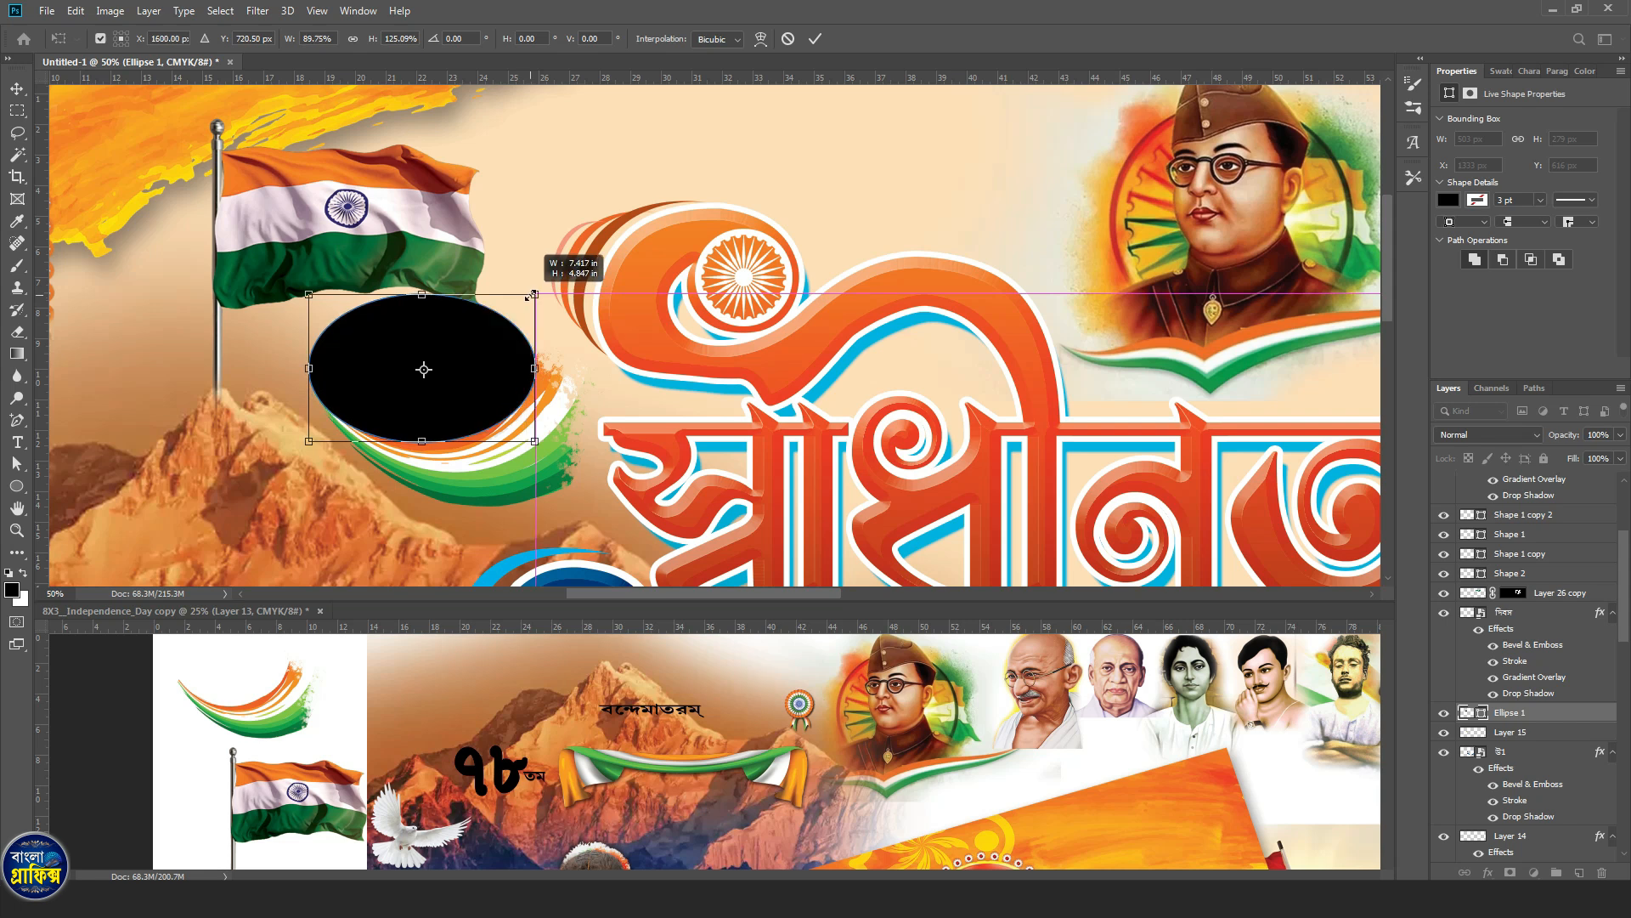
pyautogui.doubleClick(507, 368)
# Select the swoosh together with the ellipse and fine-tune their position between the flag and the title.
pyautogui.keyDown('shift'); pyautogui.click(530, 478); pyautogui.keyUp('shift')
pyautogui.moveTo(530, 452); pyautogui.dragTo(535, 463)
pyautogui.press('Right')
pyautogui.press('Right')
pyautogui.press('Right')
pyautogui.press('Right')
pyautogui.press('Right')
pyautogui.press('Right')
pyautogui.press('Right')
pyautogui.press('Right')
pyautogui.press('Right')
pyautogui.press('Right')
pyautogui.press('Up')
pyautogui.press('Up')
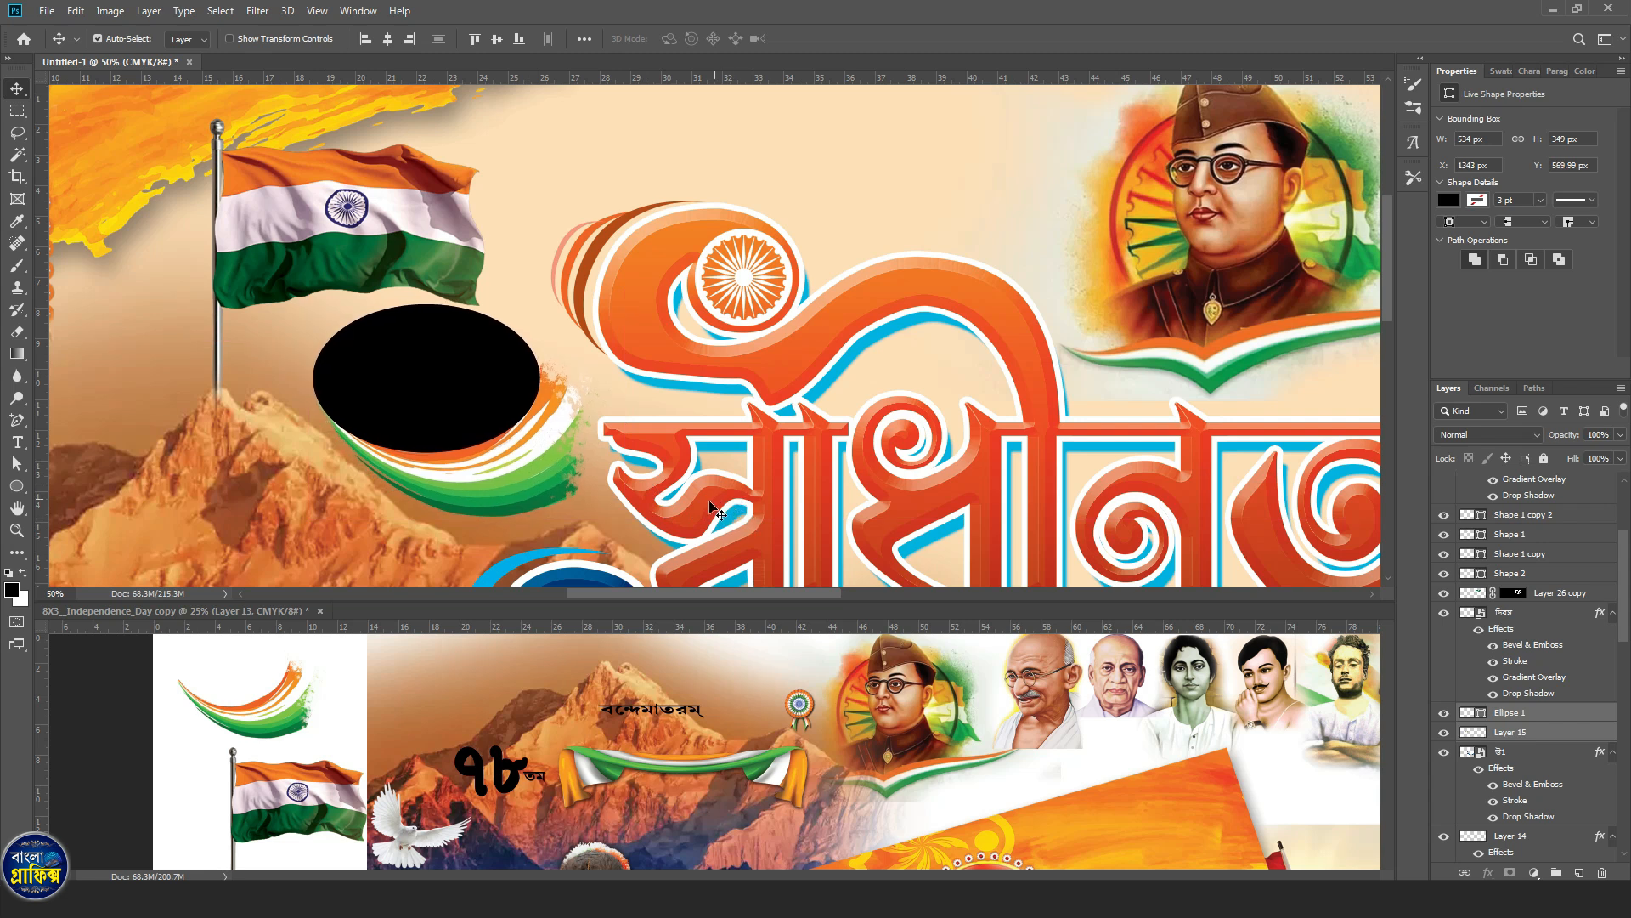
pyautogui.press('Left')
pyautogui.press('Left')
# Change the ellipse's fill colour to blue 0054a6.
pyautogui.scroll(2, 1466, 665)
pyautogui.click(1463, 779)
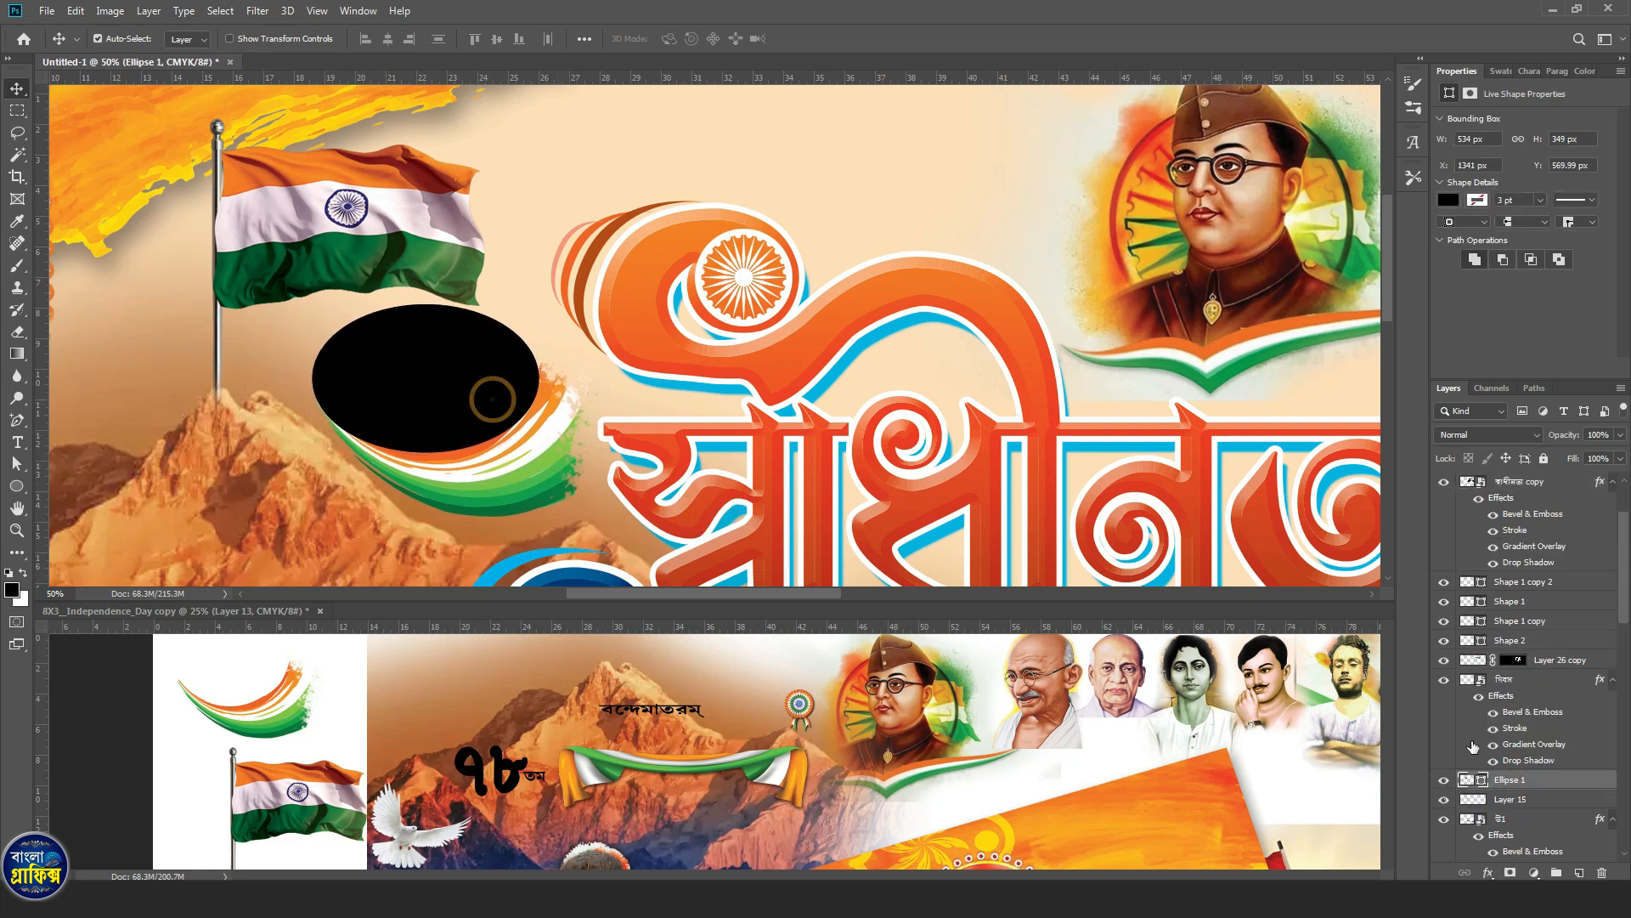
pyautogui.doubleClick(1463, 779)
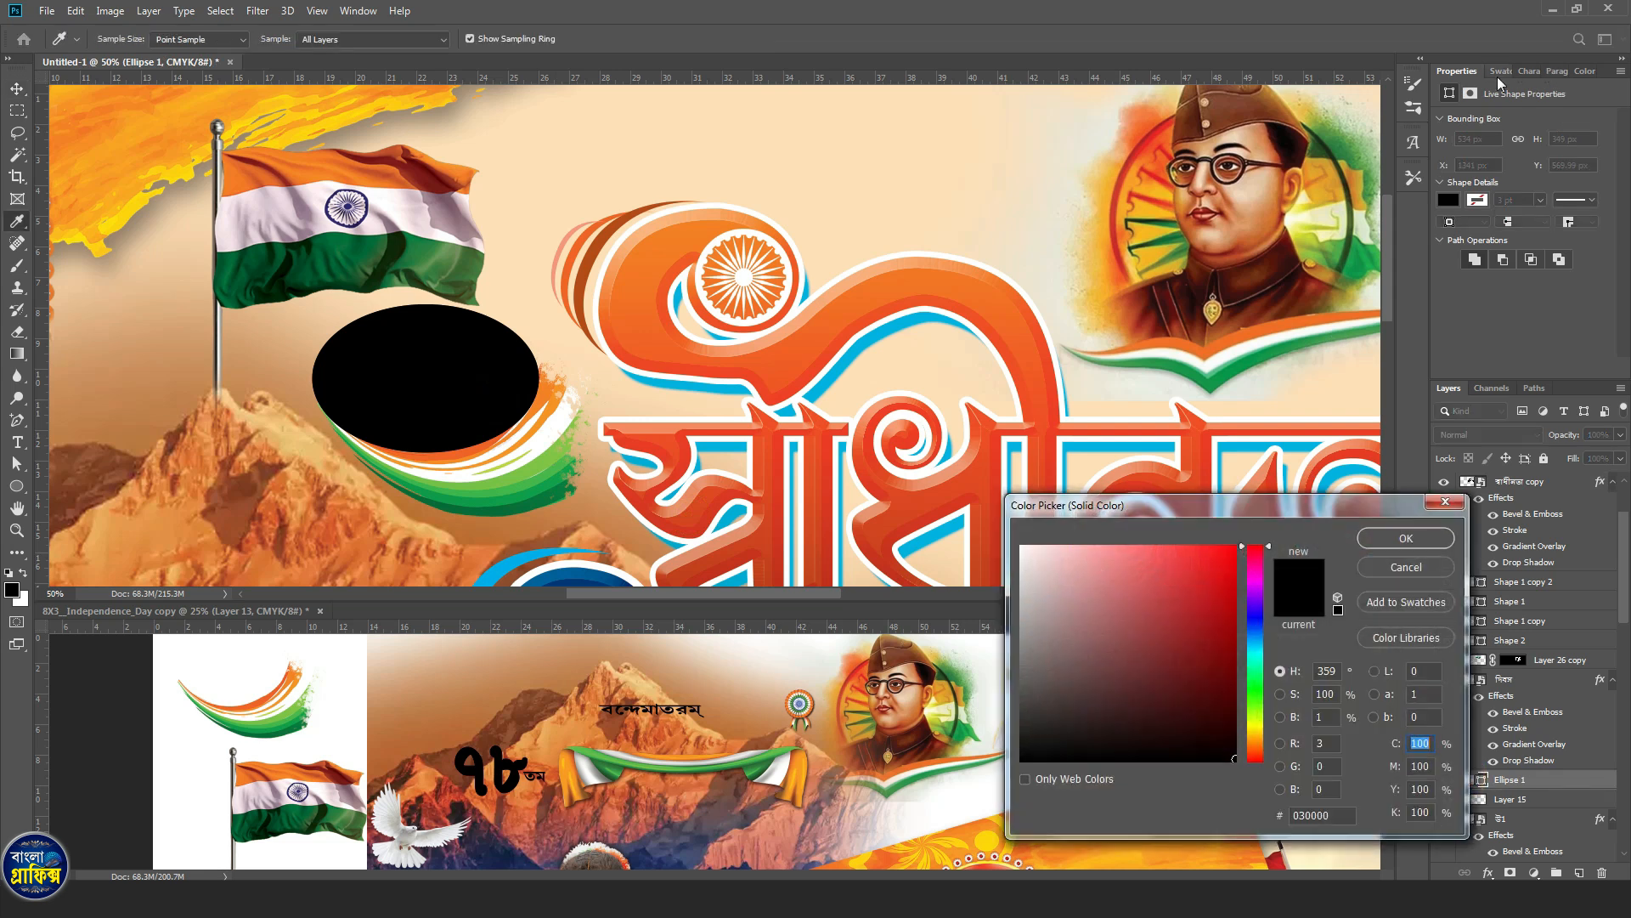
pyautogui.click(1497, 74)
pyautogui.click(1485, 214)
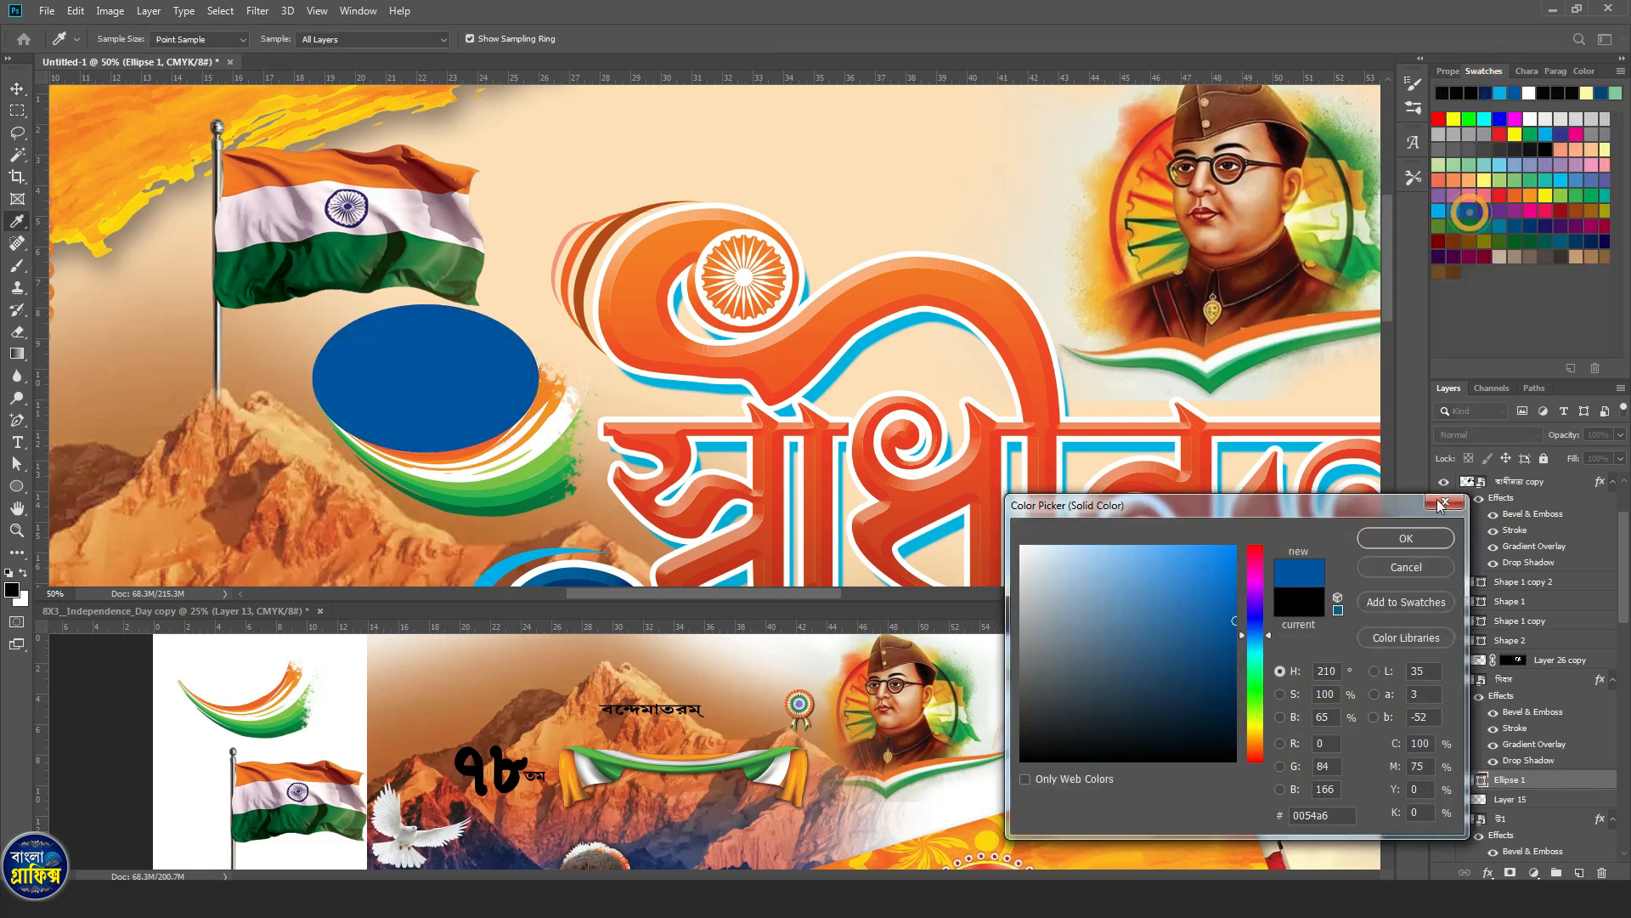
pyautogui.click(1435, 538)
# Add an inner glow to the blue ellipse and set the glow colour to dark blue 002157.
pyautogui.click(1486, 873)
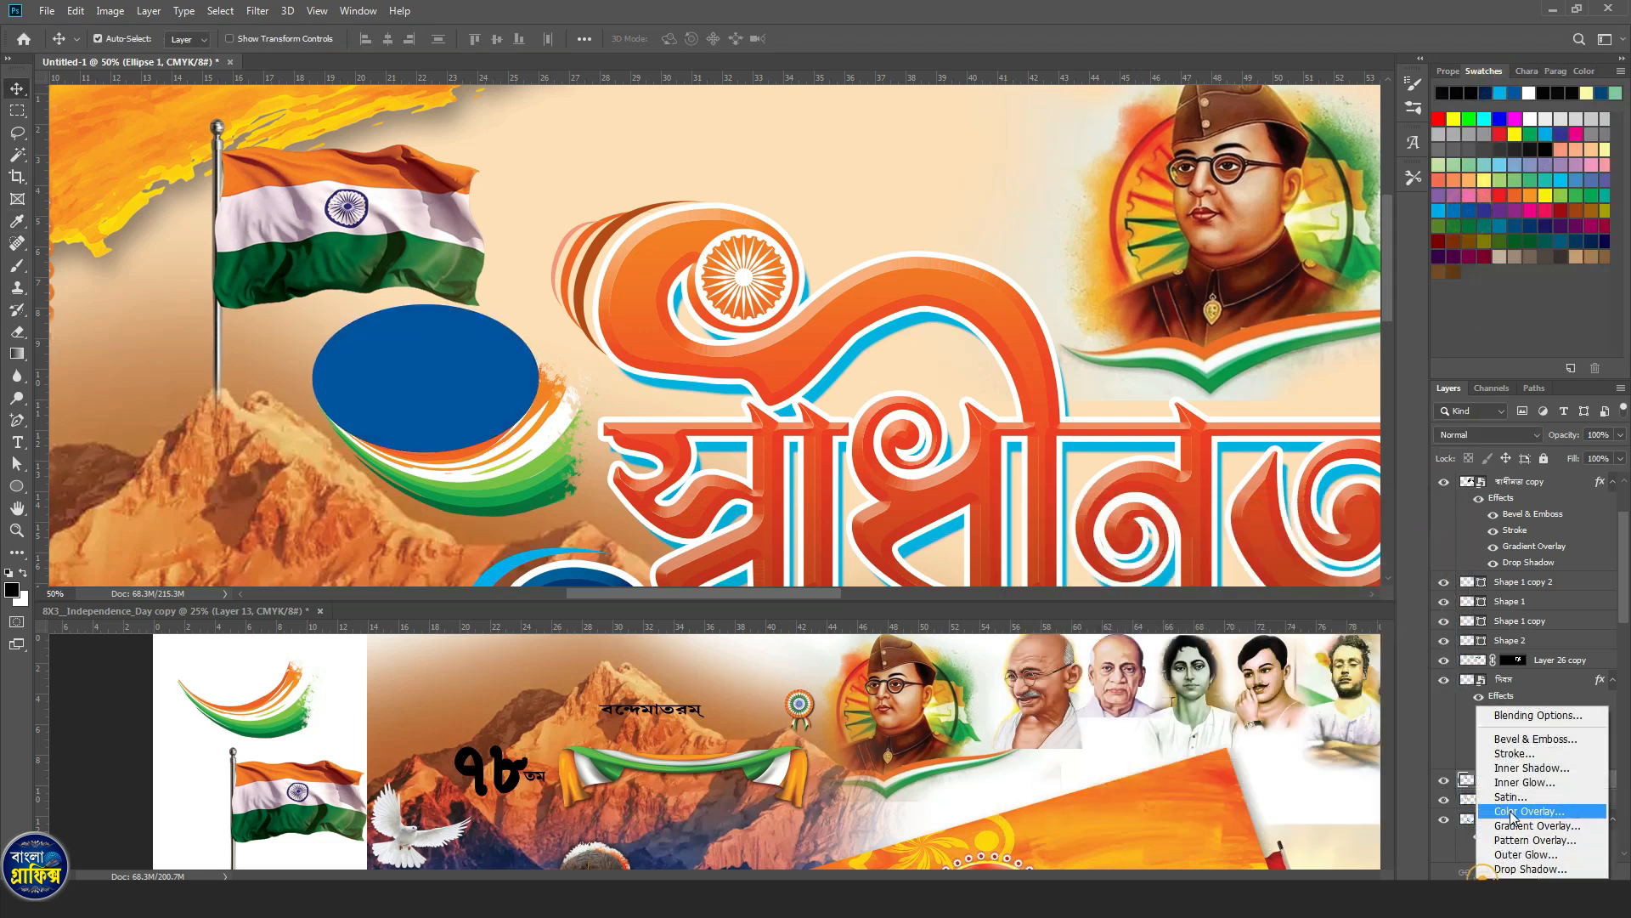
pyautogui.click(1511, 781)
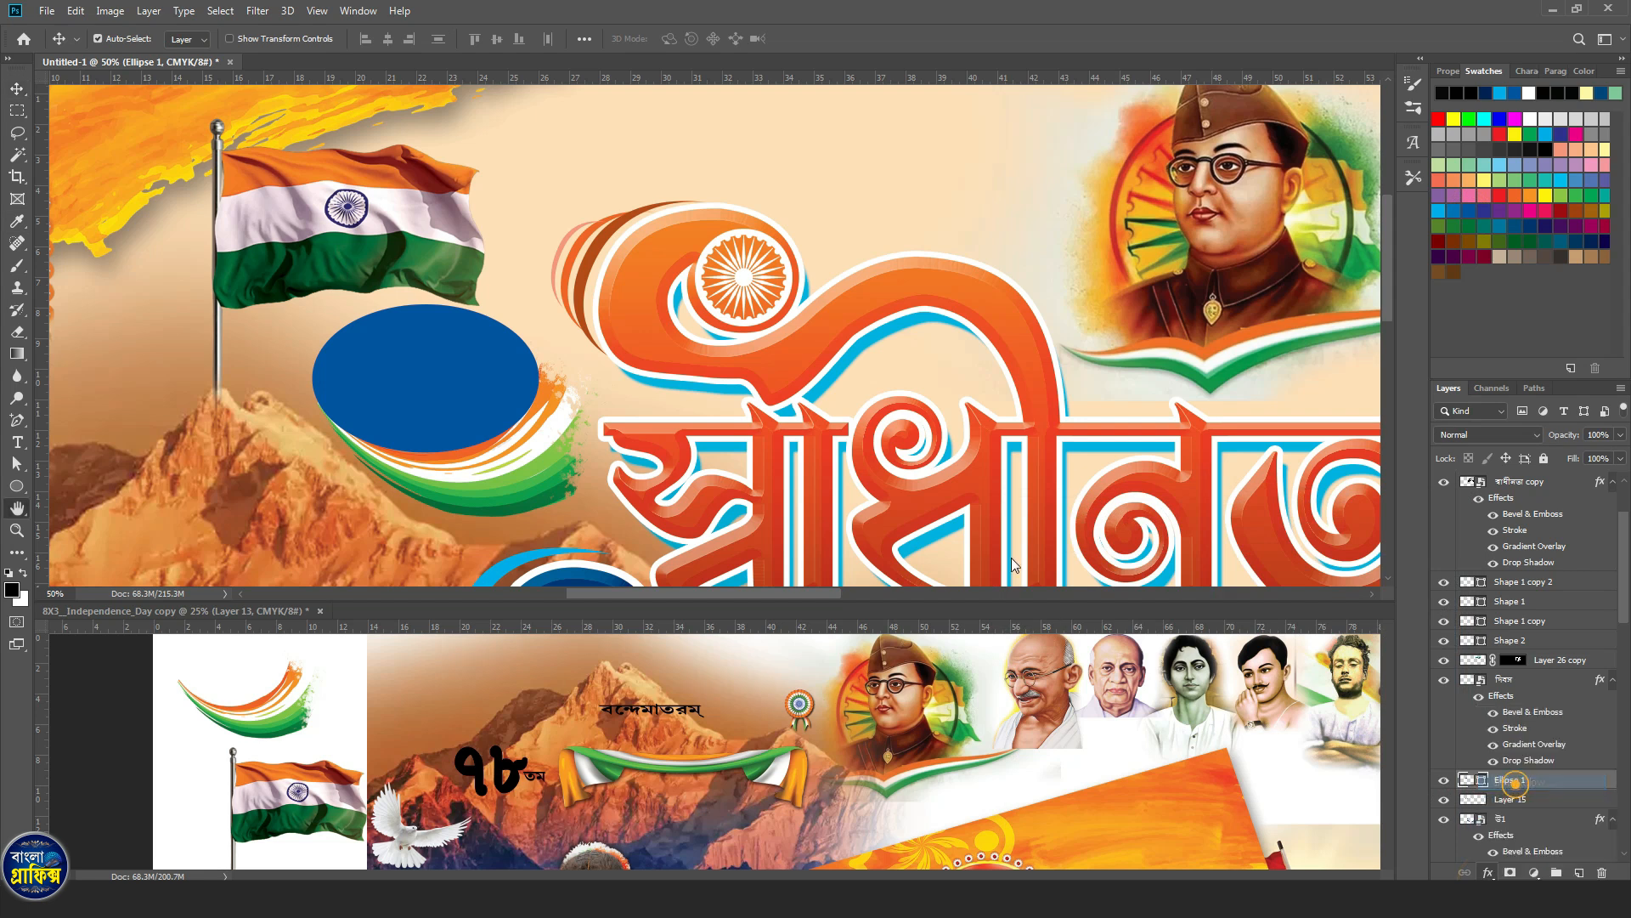
pyautogui.moveTo(1055, 181); pyautogui.dragTo(831, 403)
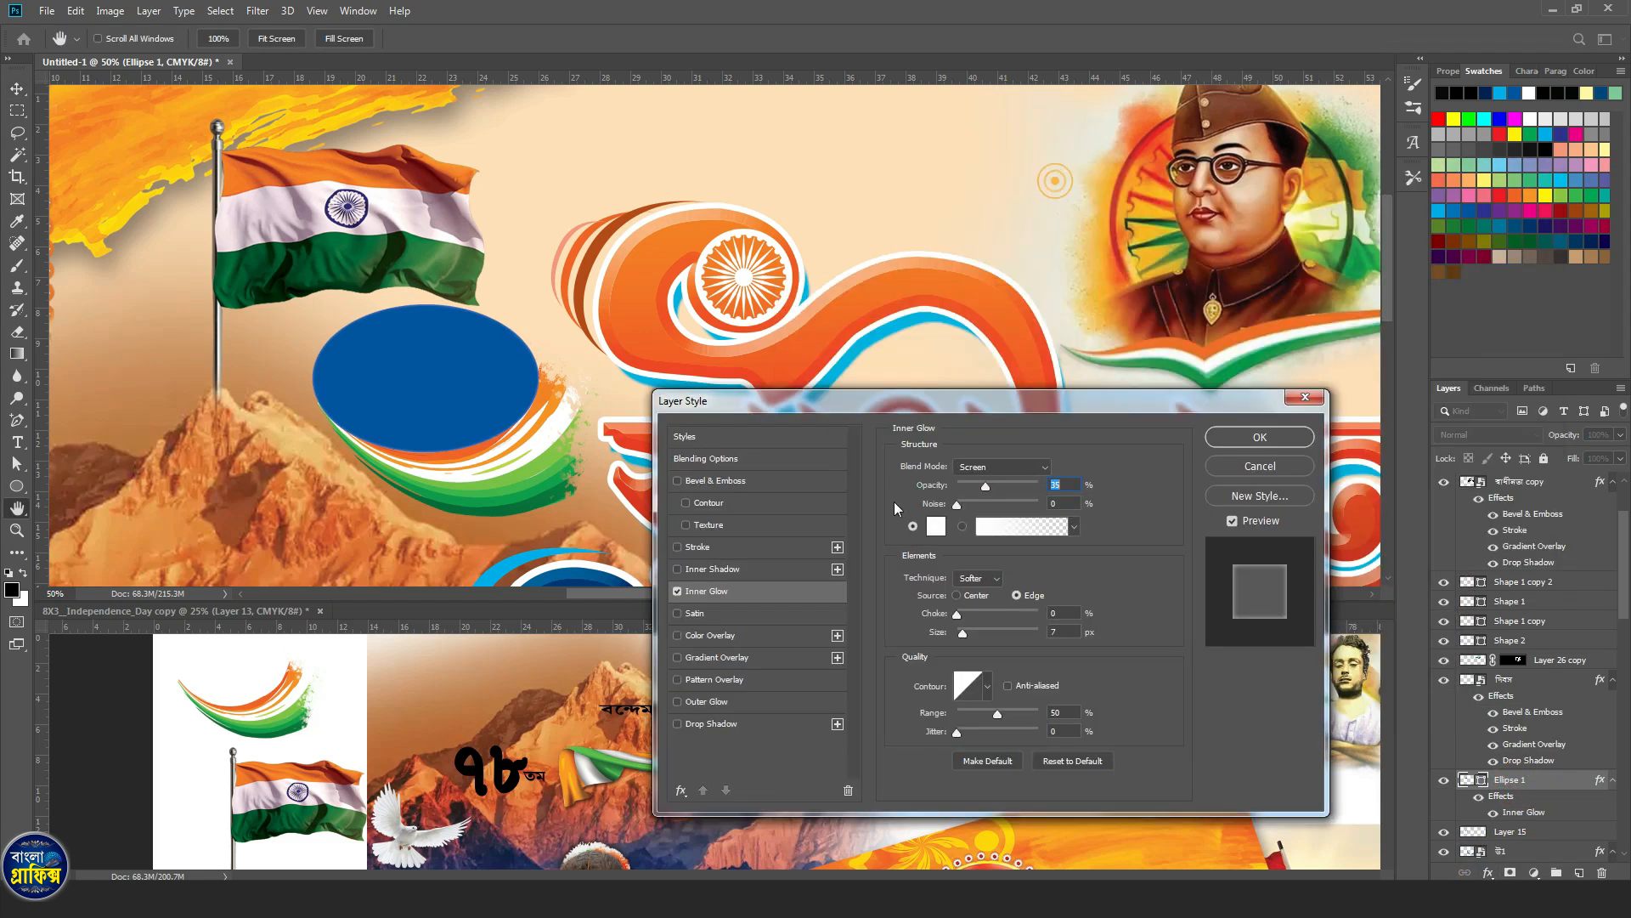
pyautogui.click(936, 527)
pyautogui.click(1597, 242)
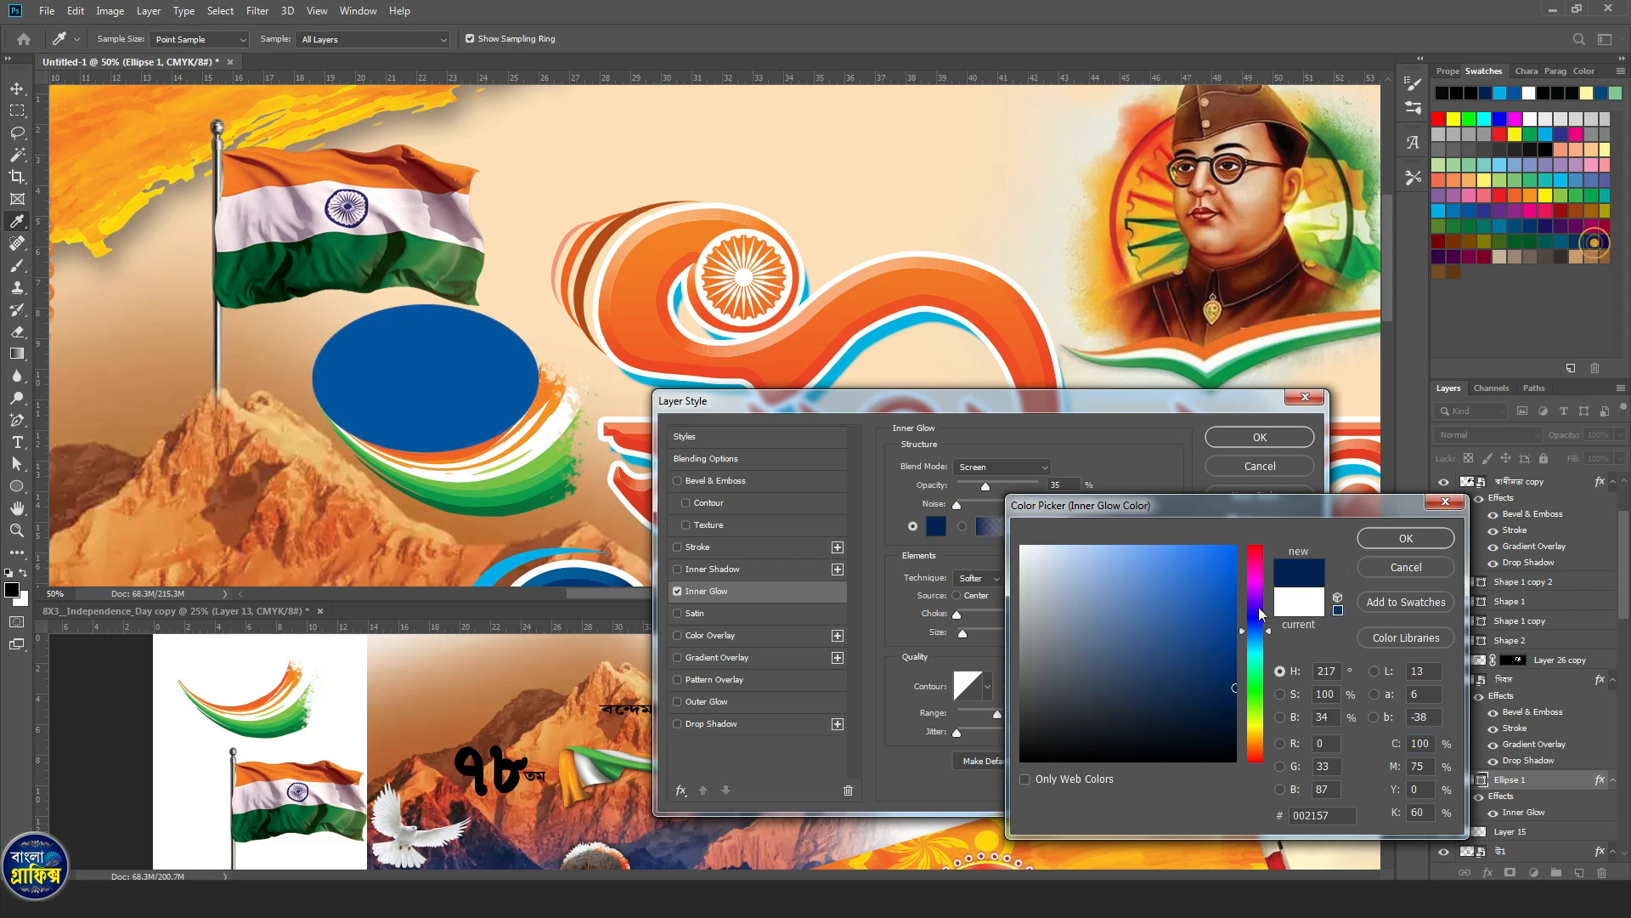
pyautogui.click(1406, 538)
# Set the ellipse's inner glow to Normal blend mode, 100% opacity and a size of 131 px.
pyautogui.click(1046, 472)
pyautogui.click(975, 476)
pyautogui.moveTo(986, 485); pyautogui.dragTo(1039, 485)
pyautogui.moveTo(964, 626); pyautogui.dragTo(1003, 632)
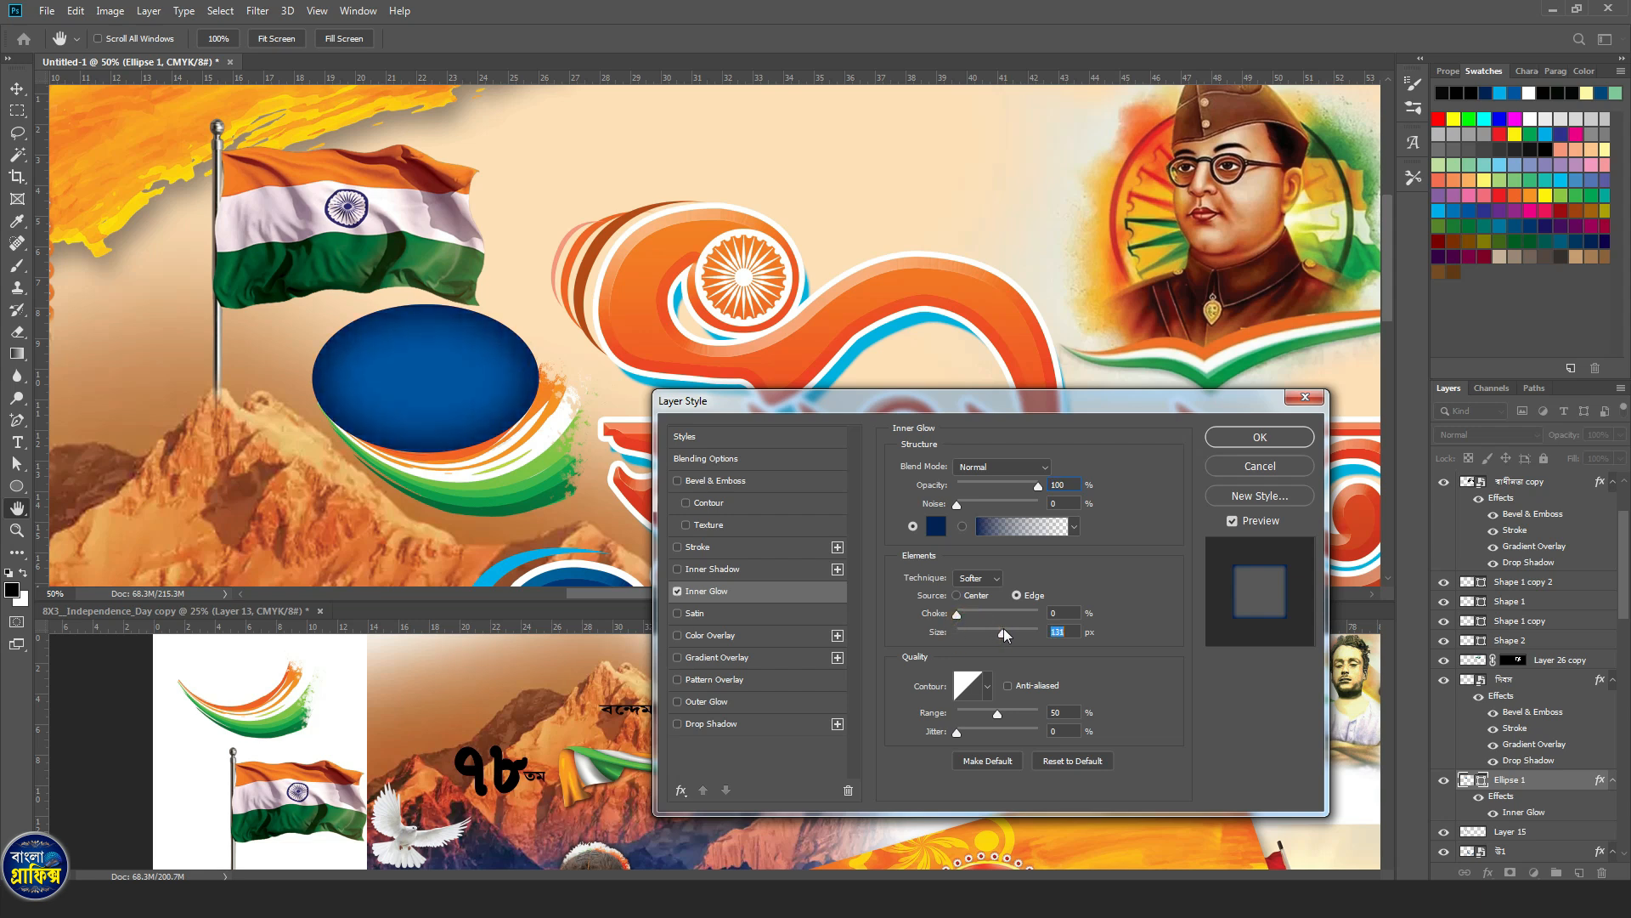
pyautogui.press('Return')
# Copy the ৭৮ and তম texts from the source banner onto the blue ellipse and colour তম white.
pyautogui.click(502, 811)
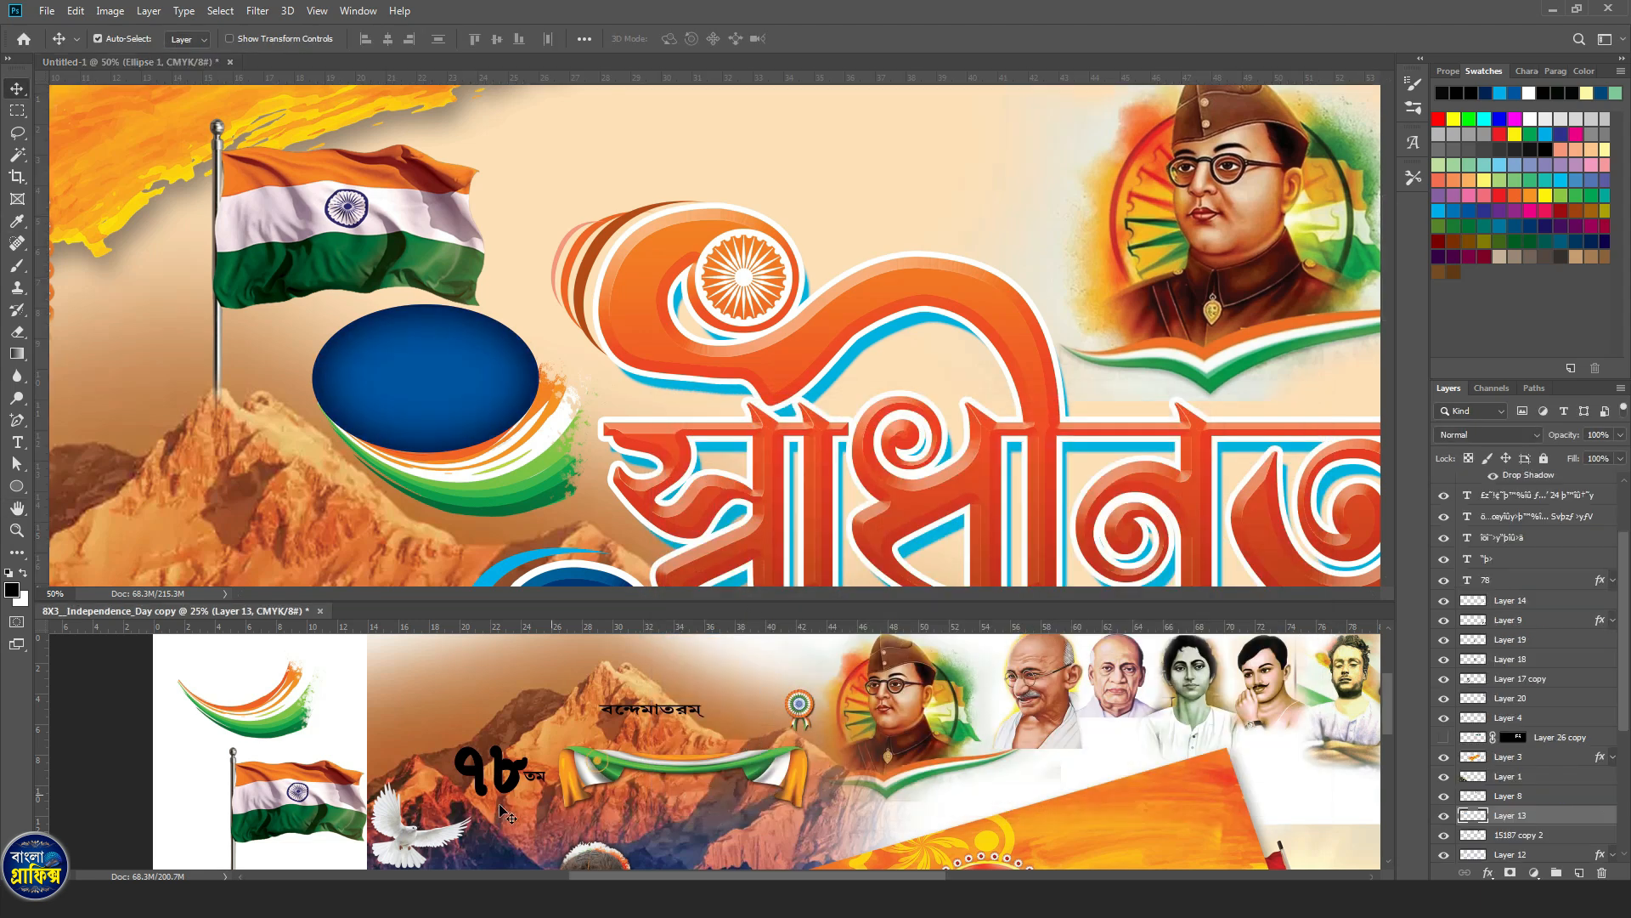
pyautogui.moveTo(513, 769); pyautogui.dragTo(577, 737)
pyautogui.click(350, 712)
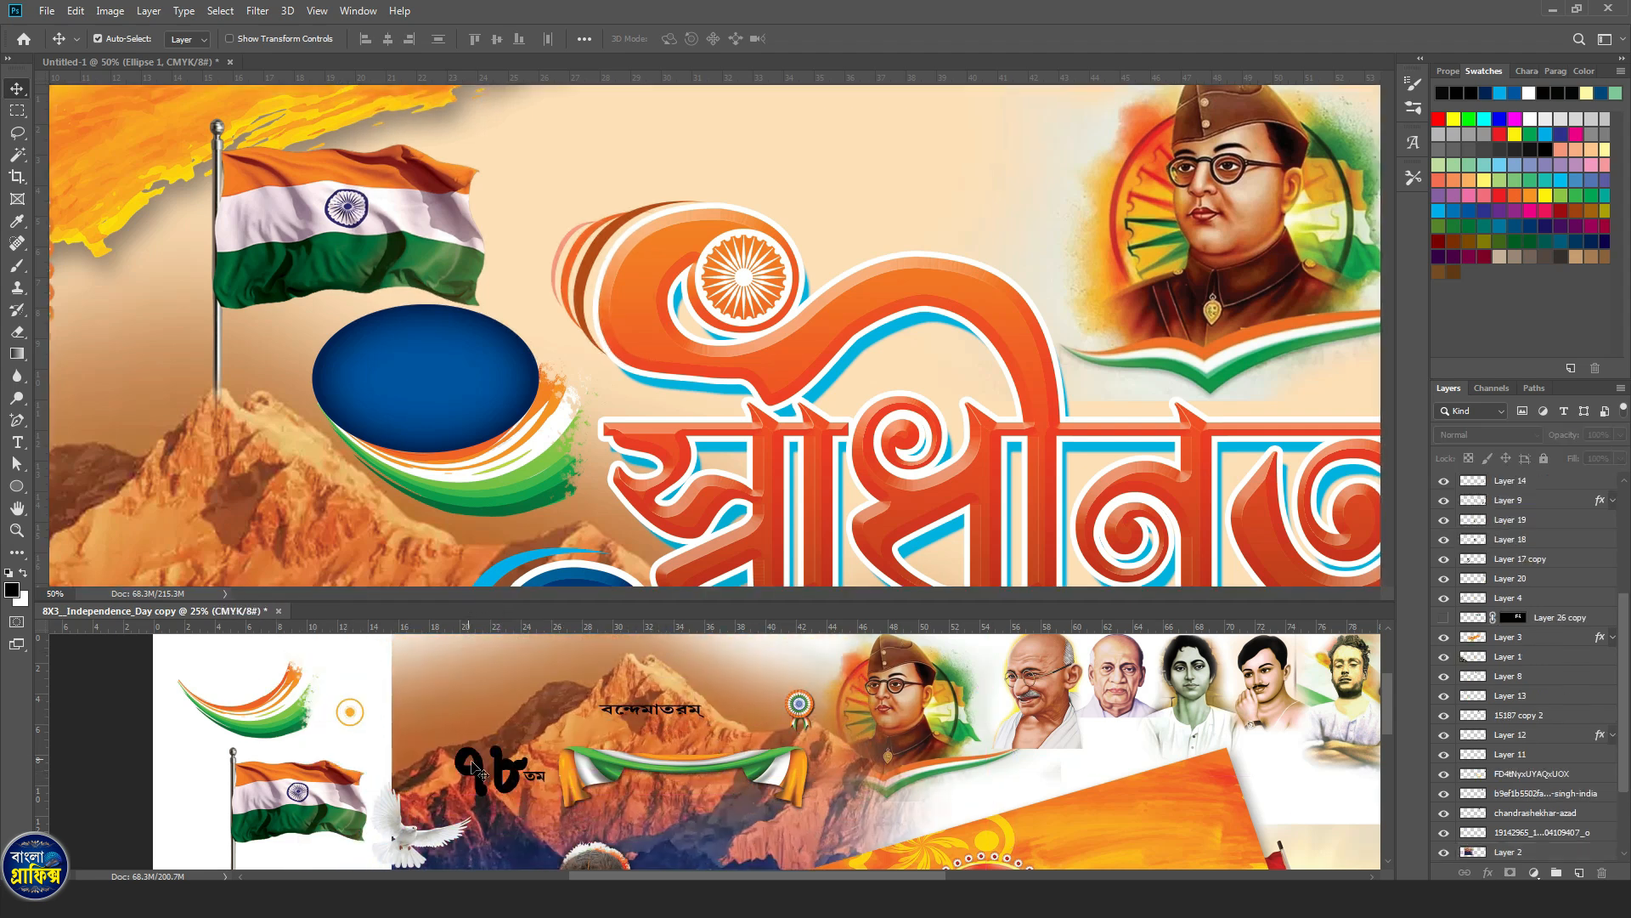
pyautogui.click(479, 773)
pyautogui.moveTo(481, 777); pyautogui.dragTo(491, 394)
pyautogui.click(474, 446)
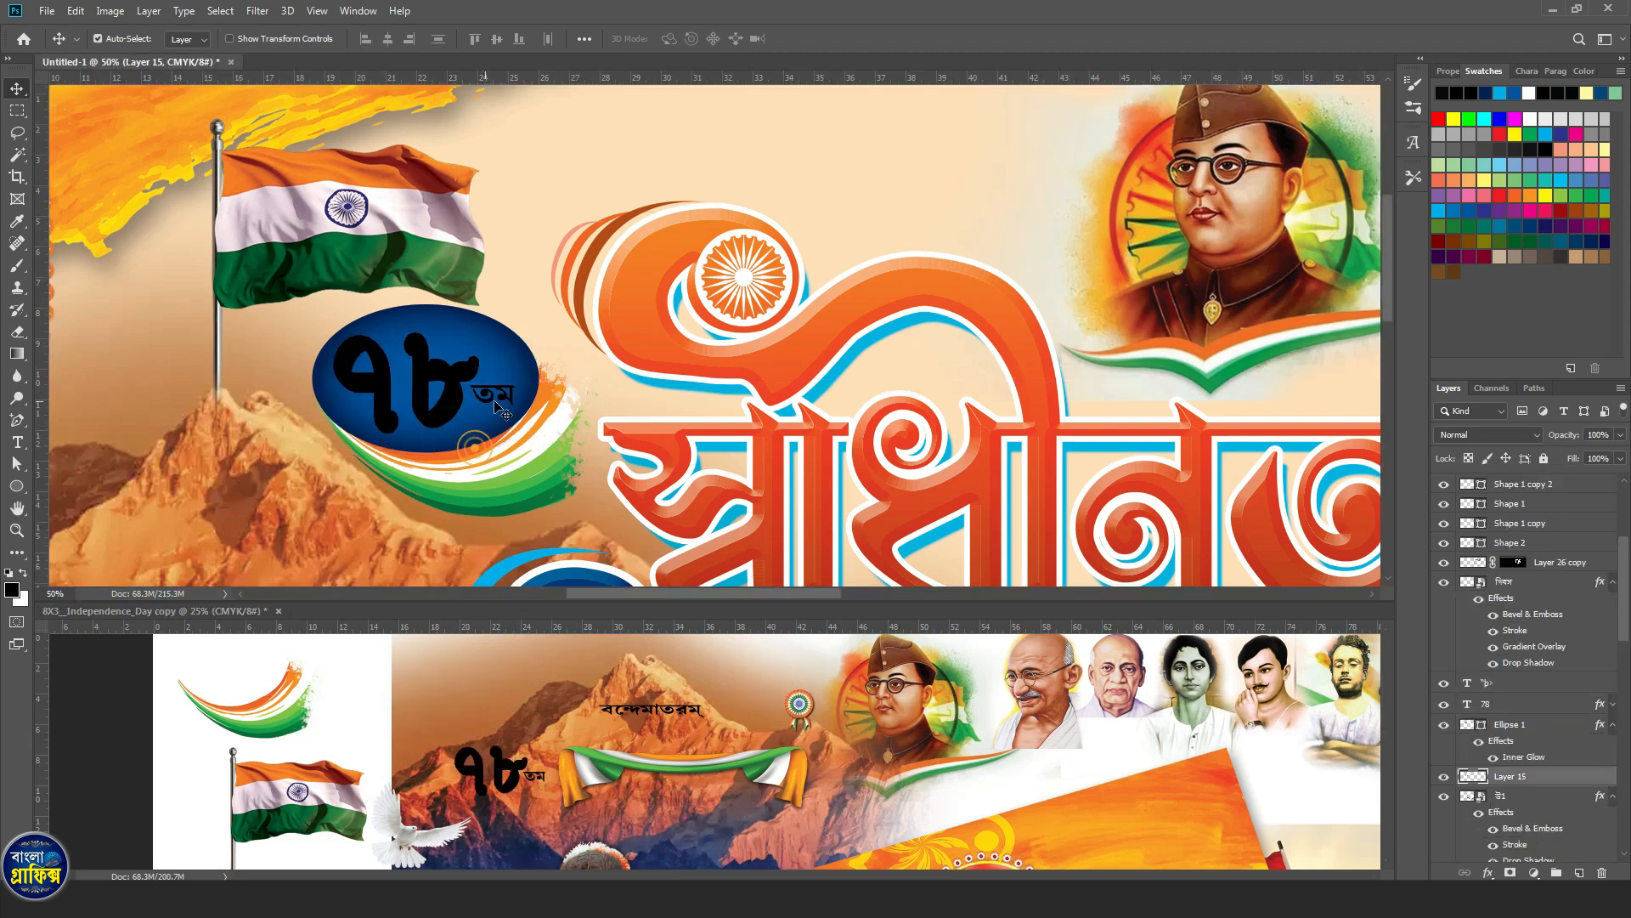
pyautogui.click(491, 392)
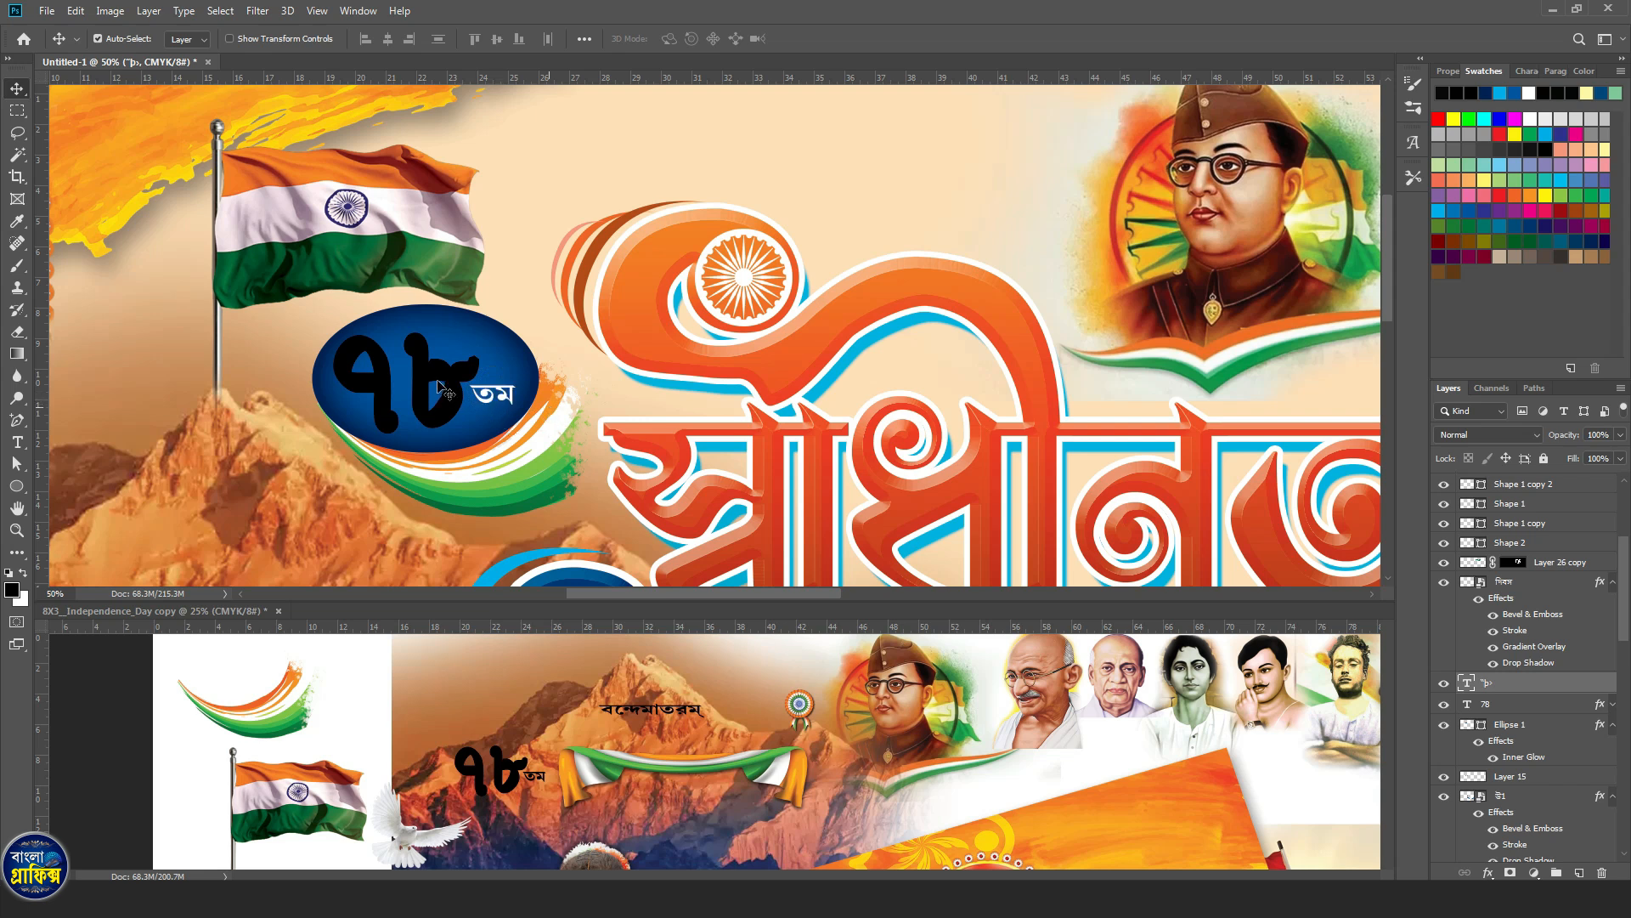
# Turn on the hidden layer effects of the ৭৮ text on the ellipse.
pyautogui.click(441, 389)
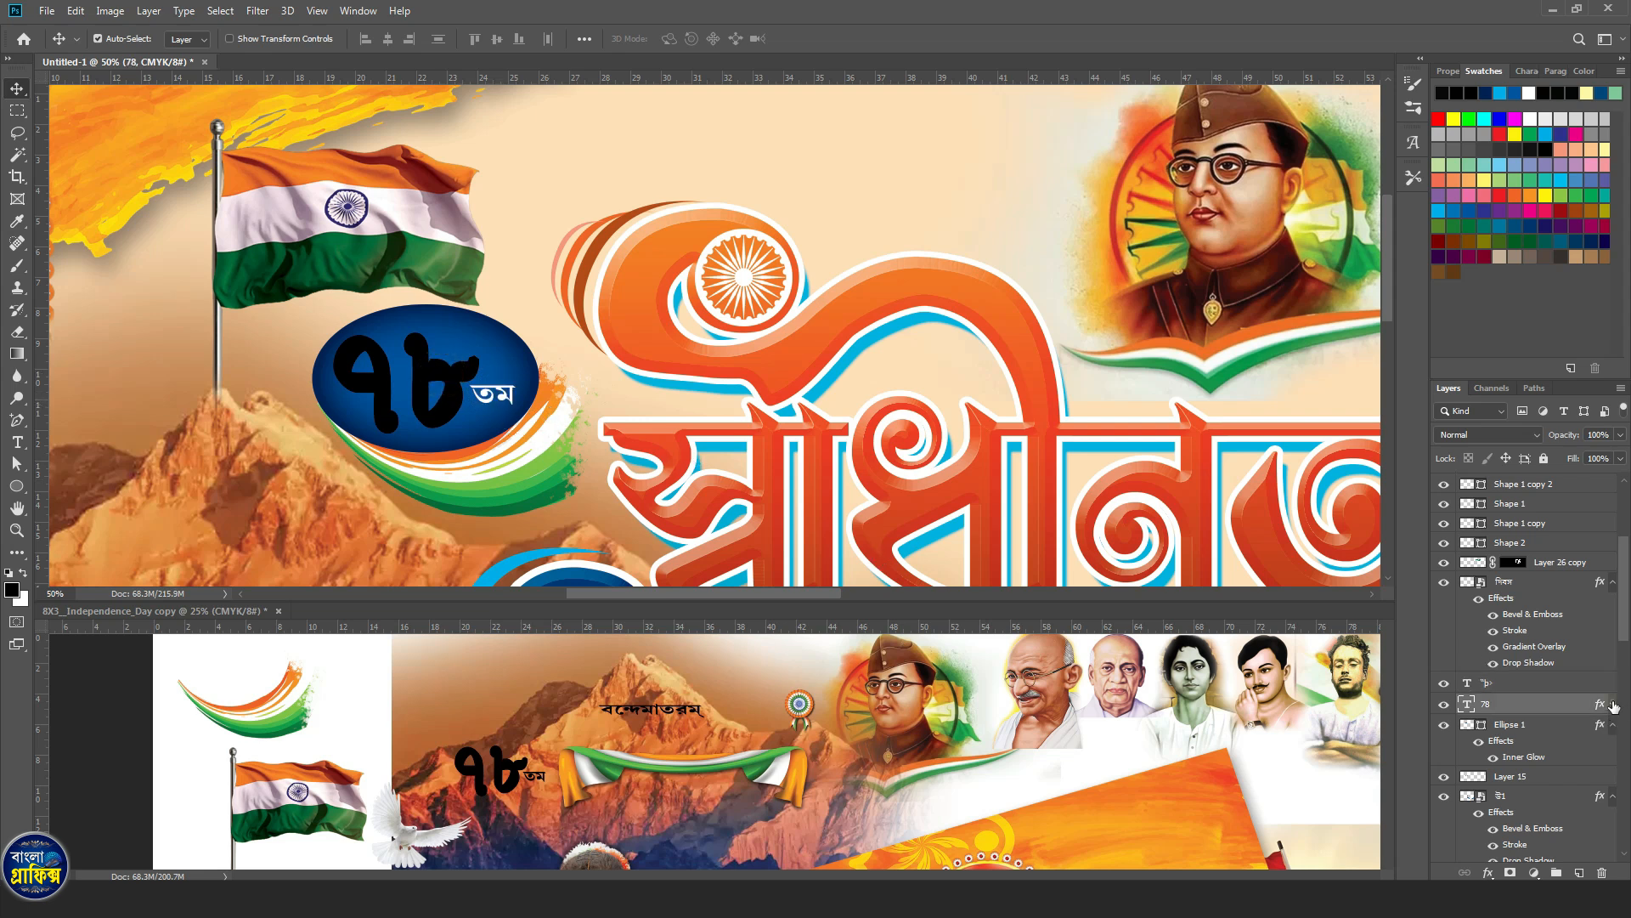
pyautogui.click(1614, 706)
pyautogui.click(1478, 720)
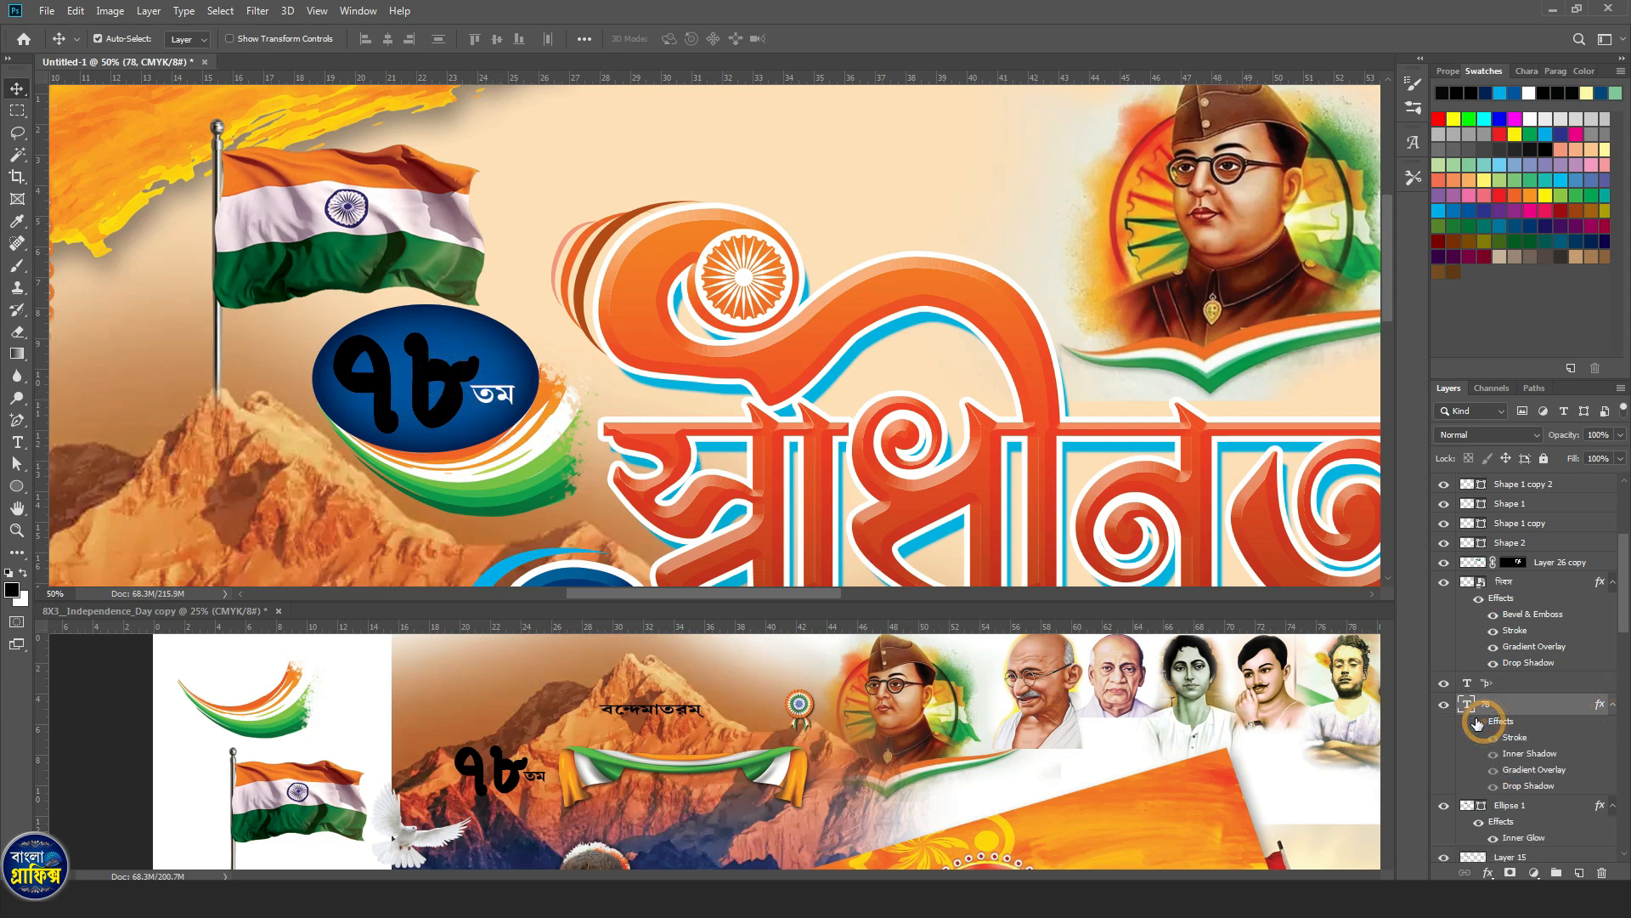
# Examine the orange, white and green stop colours in the ৭৮ text's gradient overlay.
pyautogui.doubleClick(1529, 769)
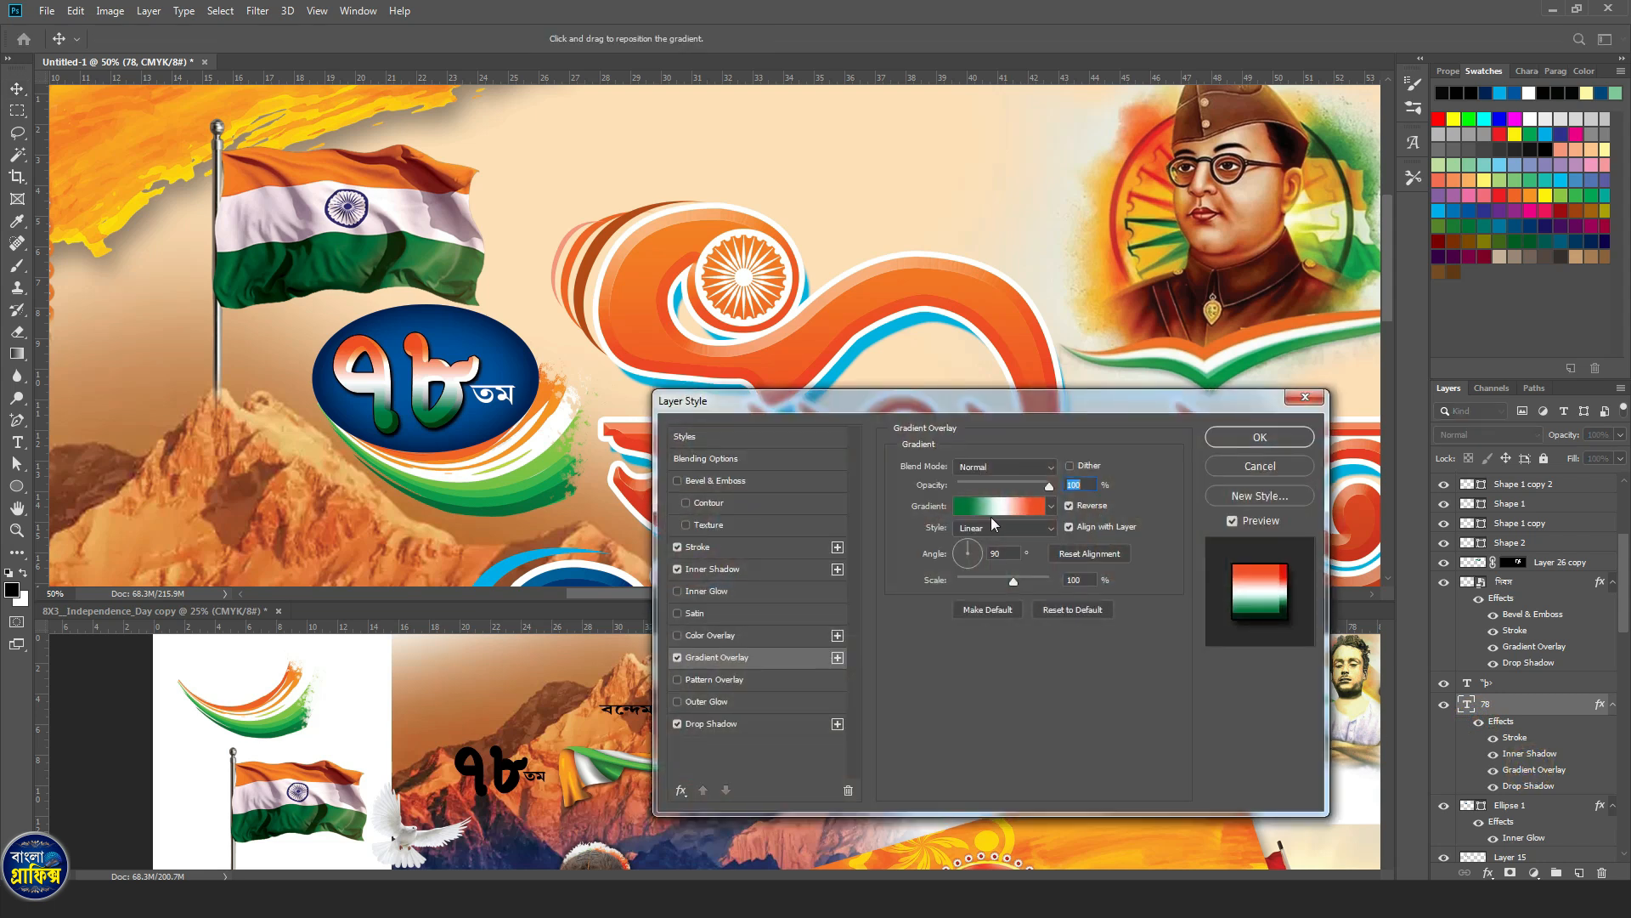
pyautogui.click(993, 508)
pyautogui.click(1165, 722)
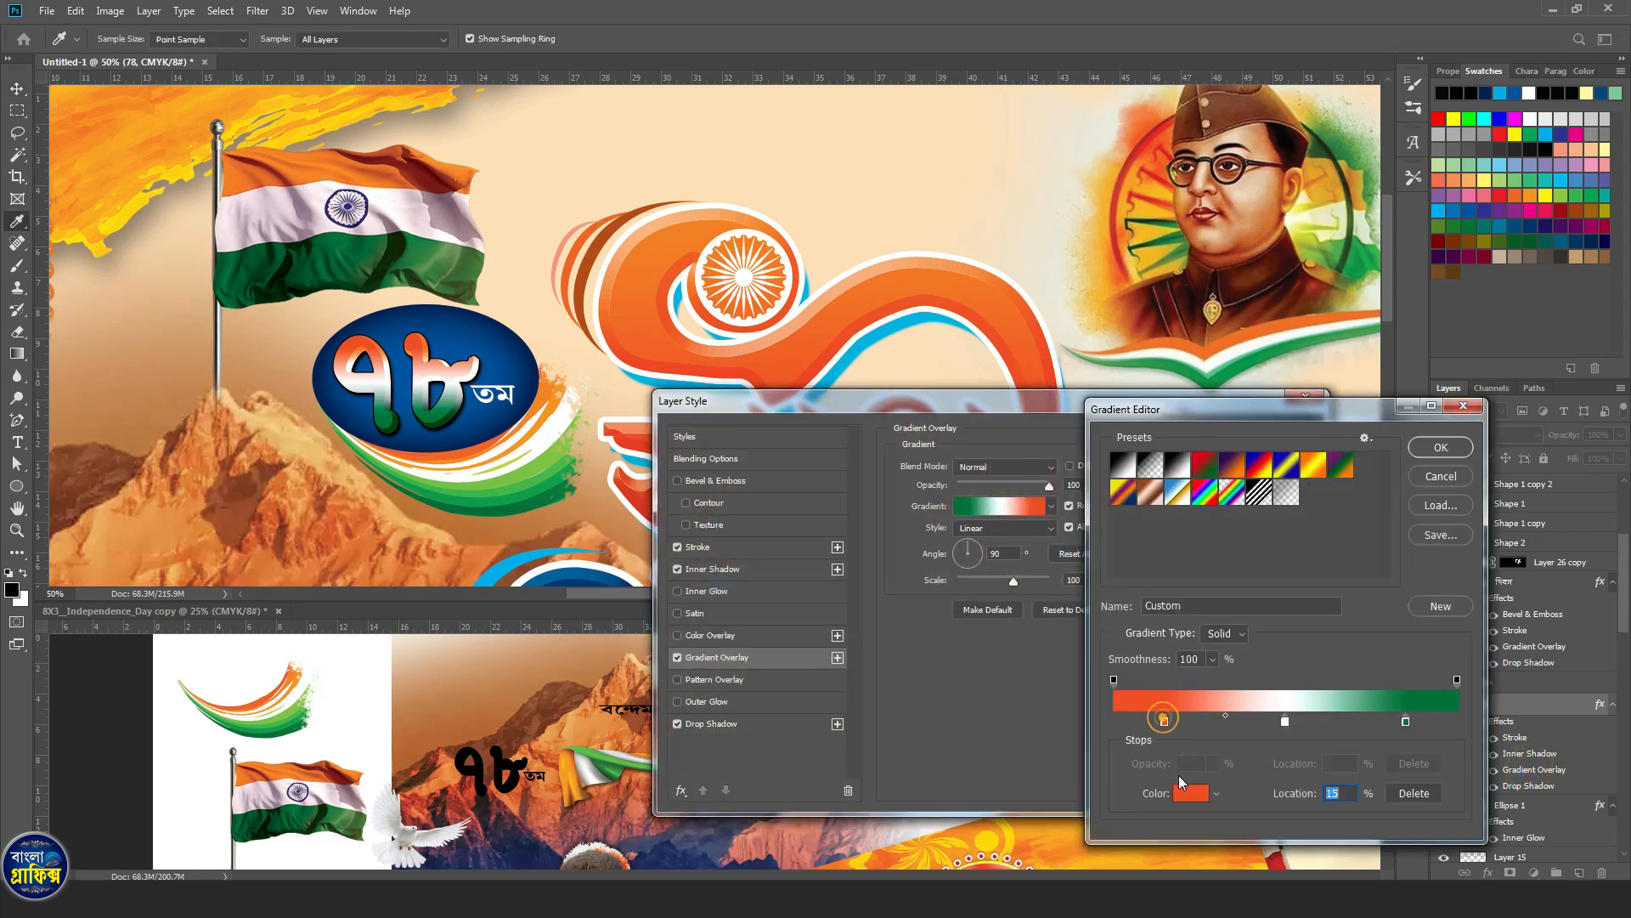
pyautogui.click(1192, 793)
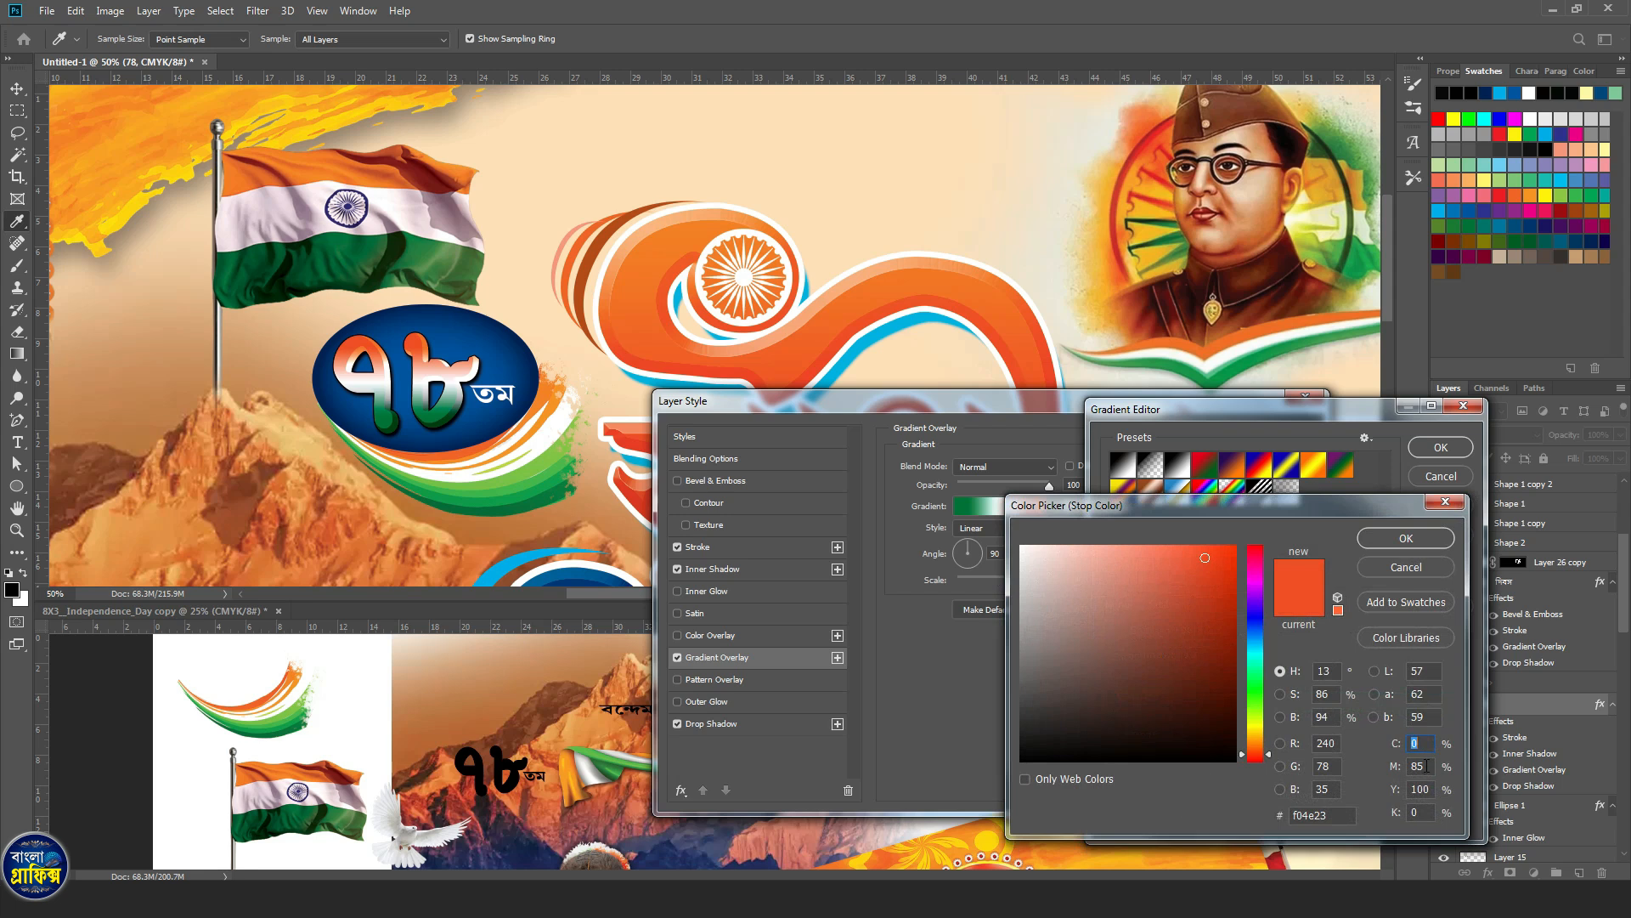
pyautogui.click(1406, 537)
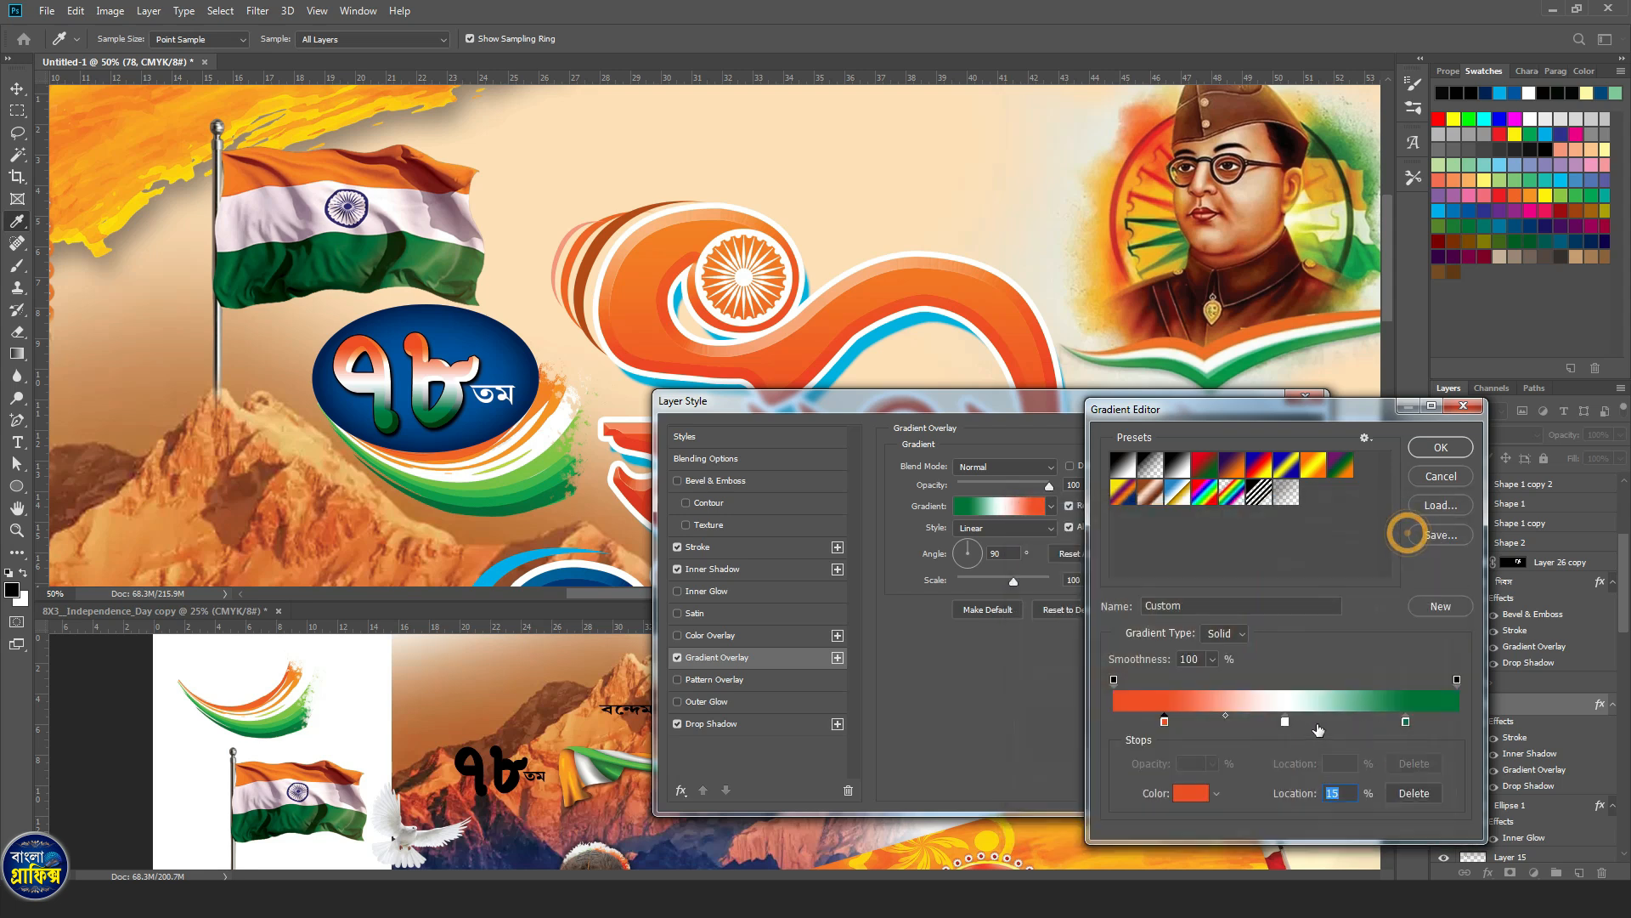
pyautogui.click(1286, 721)
pyautogui.click(1191, 792)
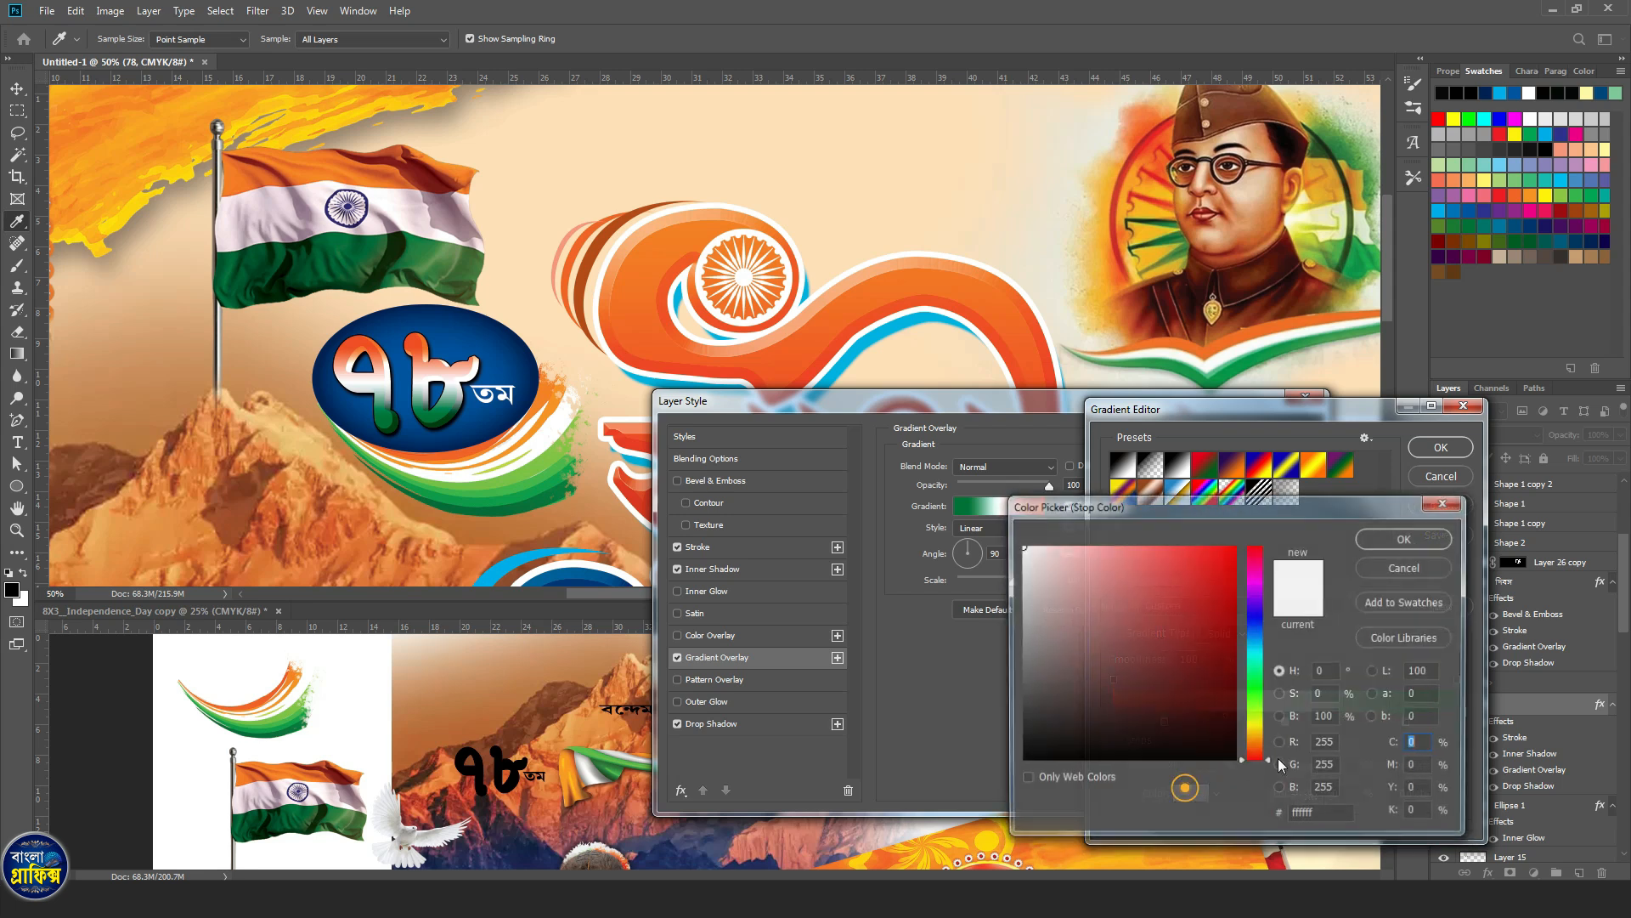
pyautogui.click(1406, 537)
pyautogui.click(1407, 719)
pyautogui.click(1191, 793)
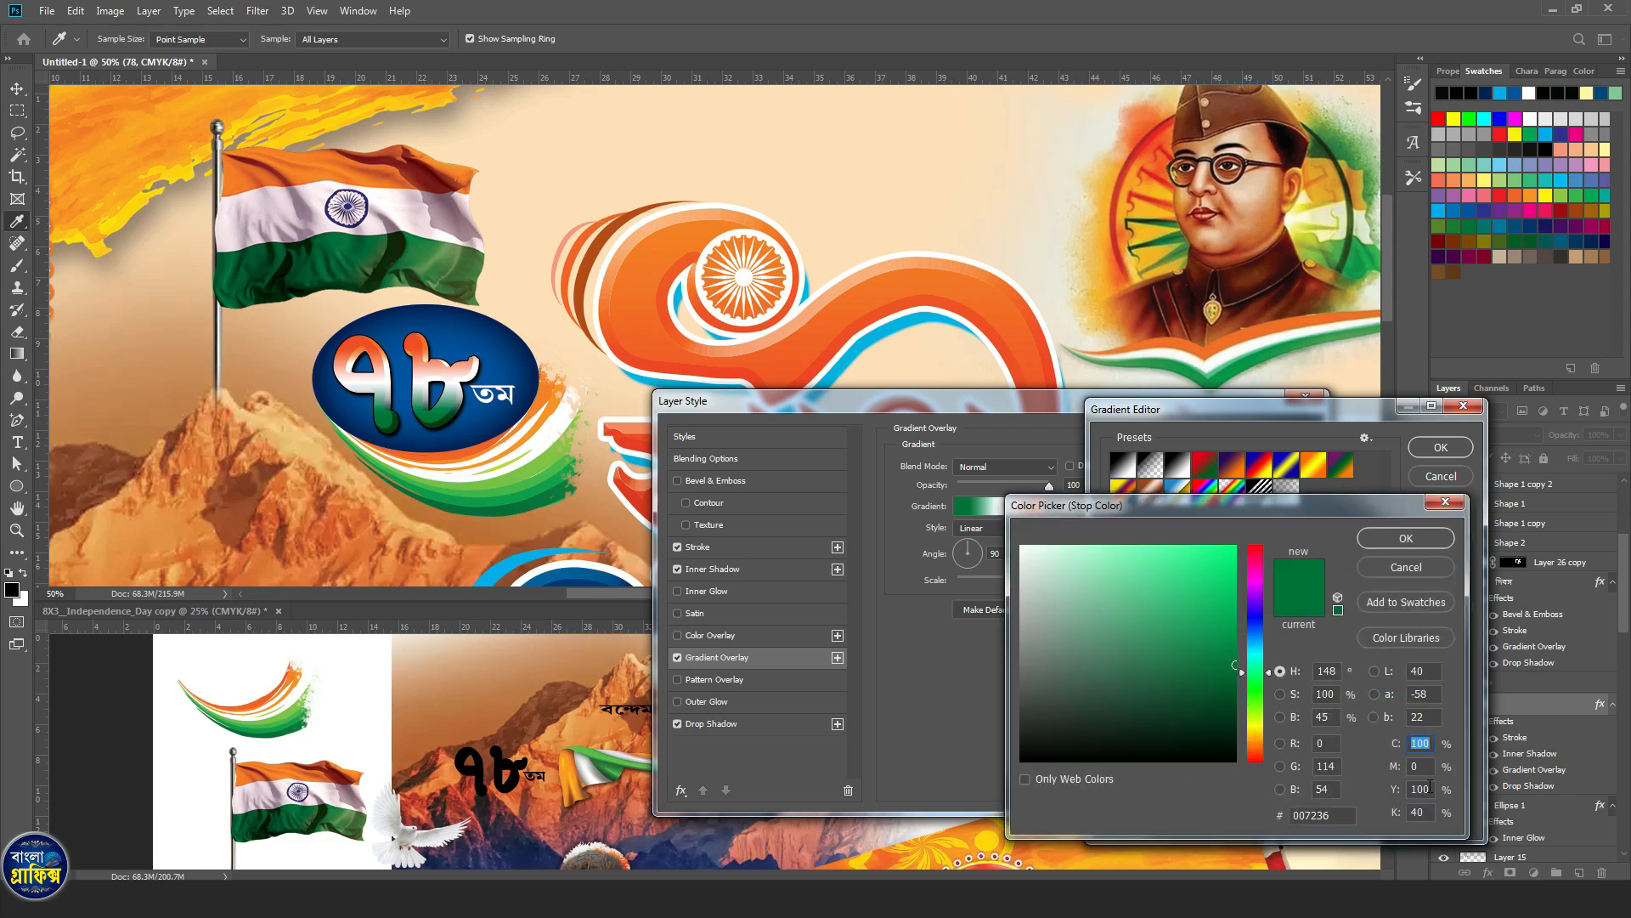
pyautogui.click(1427, 542)
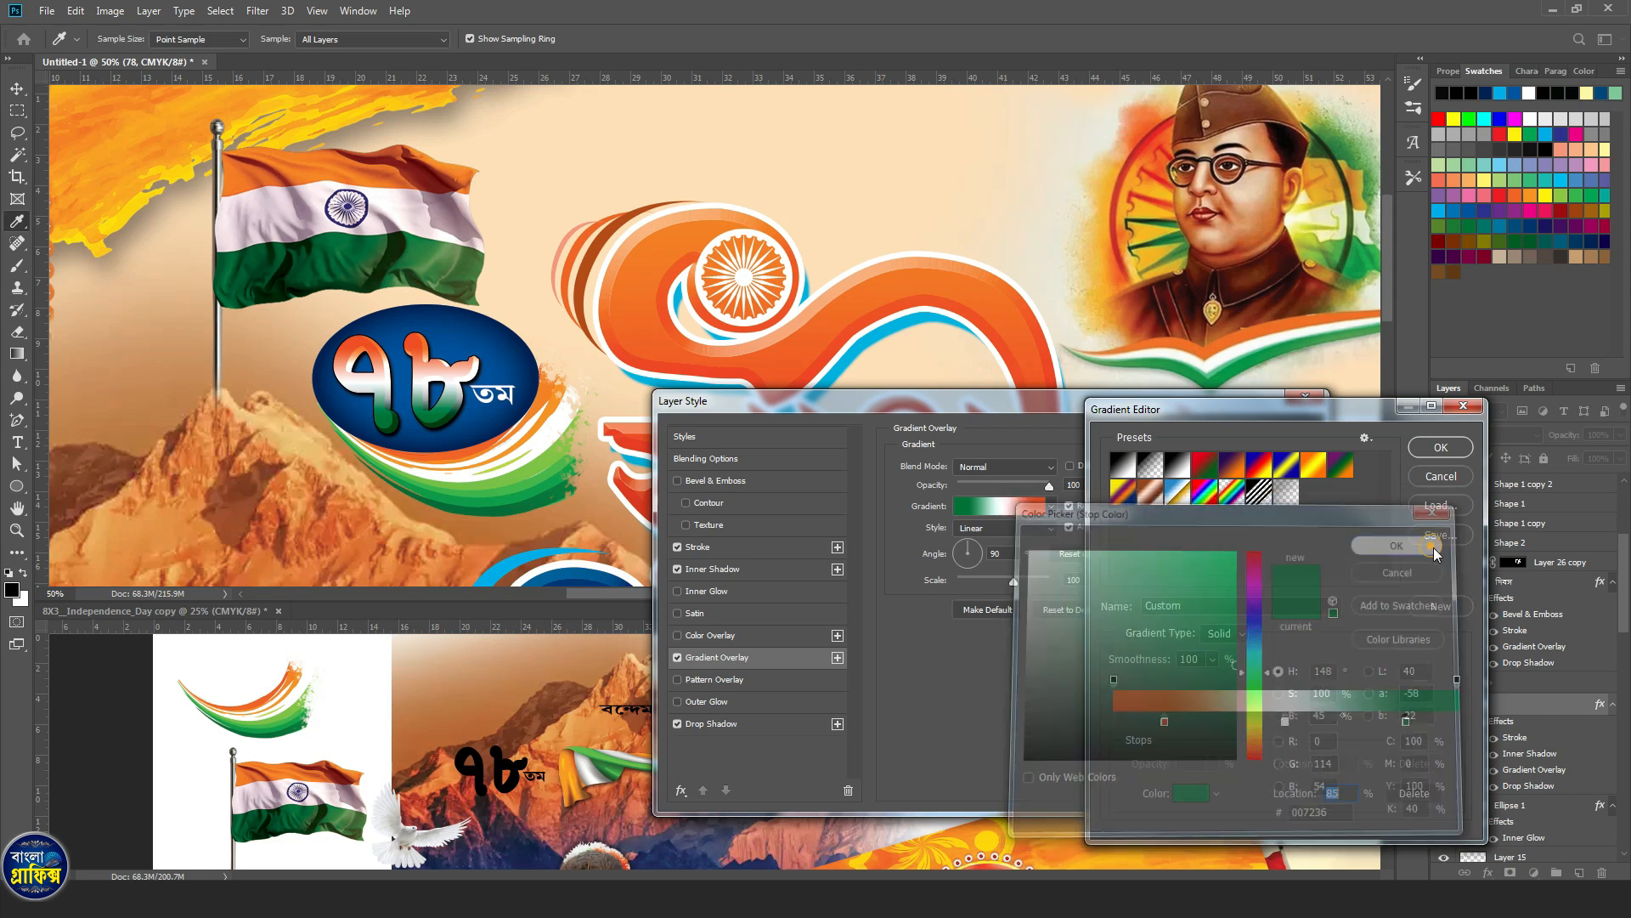
pyautogui.click(1439, 448)
# Review the size and colour settings of the ৭৮ text's stroke and drop shadow.
pyautogui.click(698, 547)
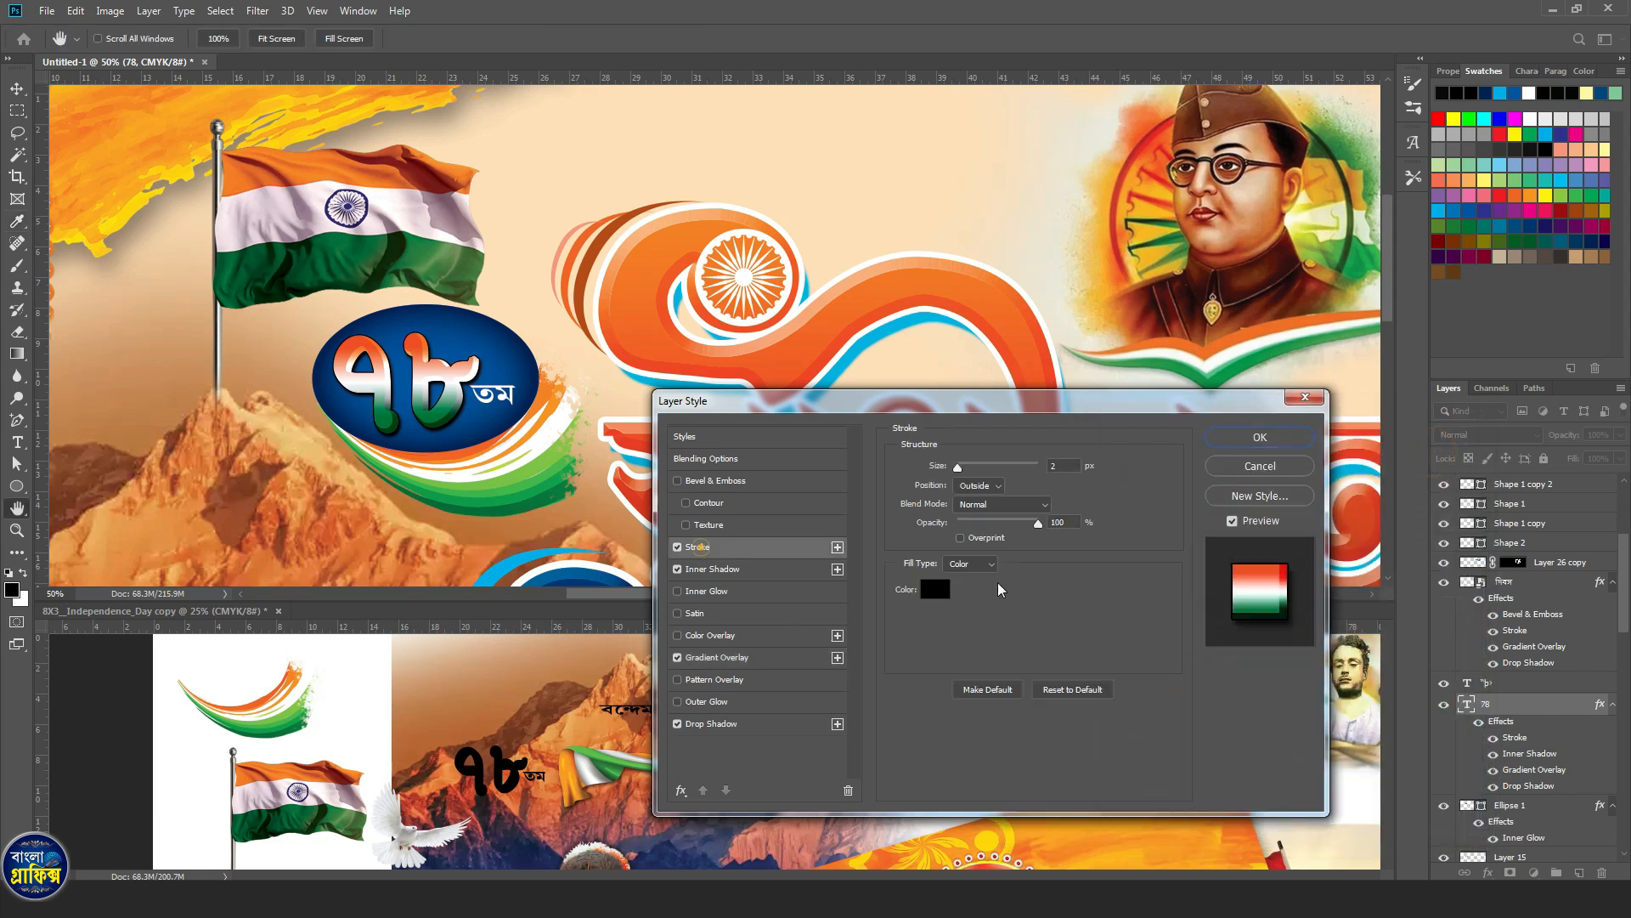
pyautogui.click(1062, 465)
pyautogui.write('2')
pyautogui.click(934, 589)
pyautogui.click(1404, 539)
pyautogui.click(712, 723)
pyautogui.click(1068, 467)
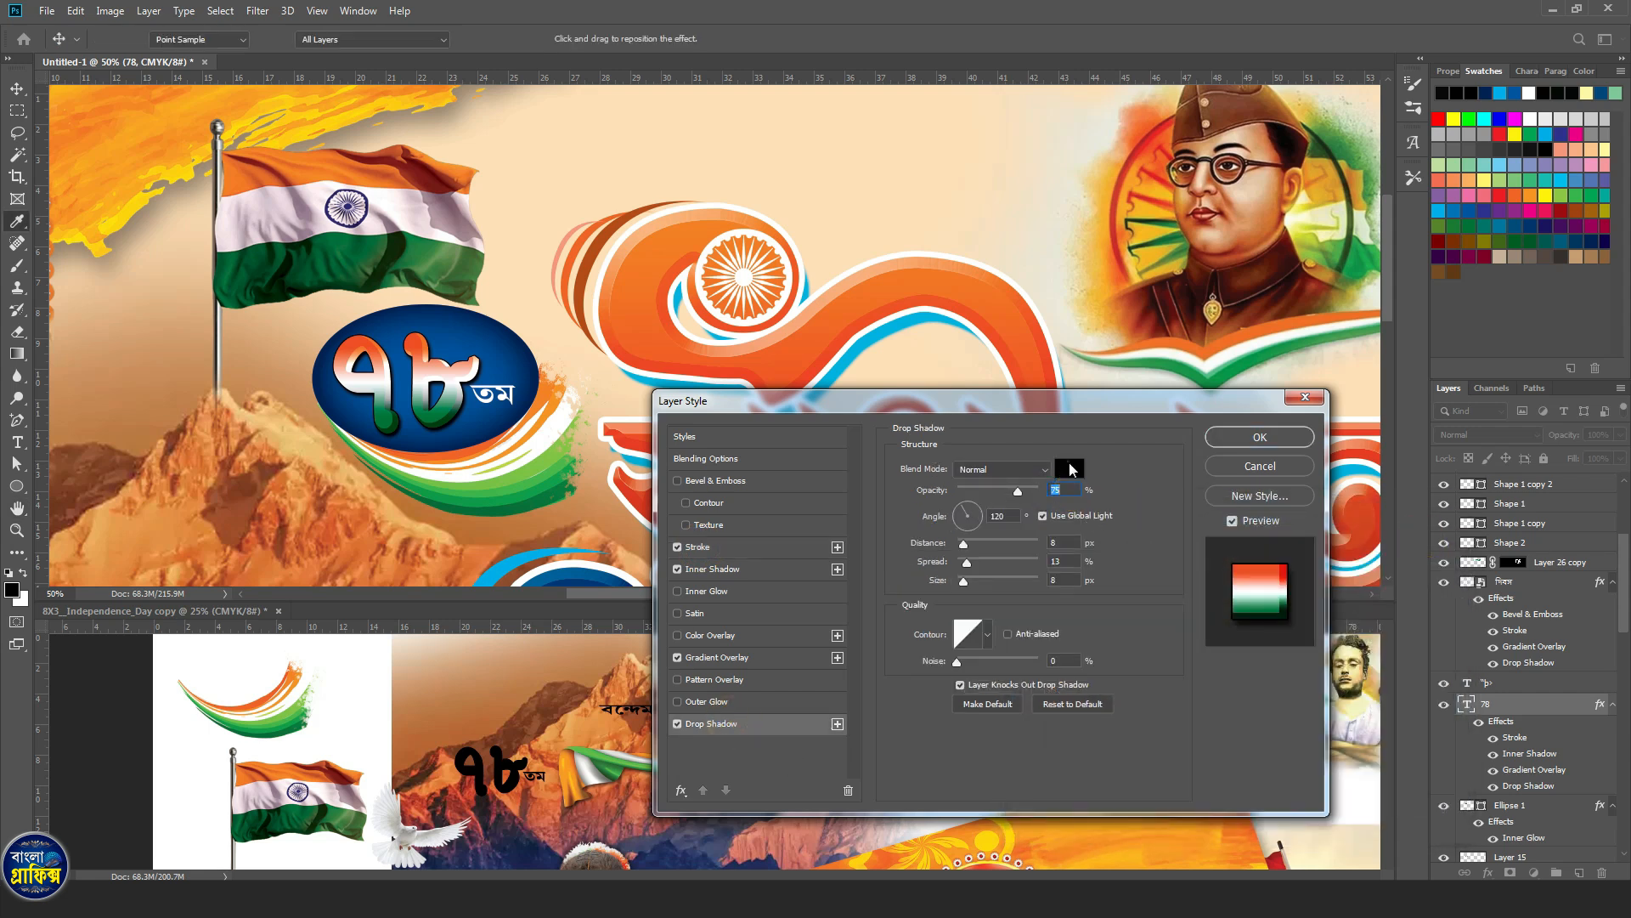
pyautogui.click(1403, 539)
pyautogui.click(1064, 544)
pyautogui.click(1066, 581)
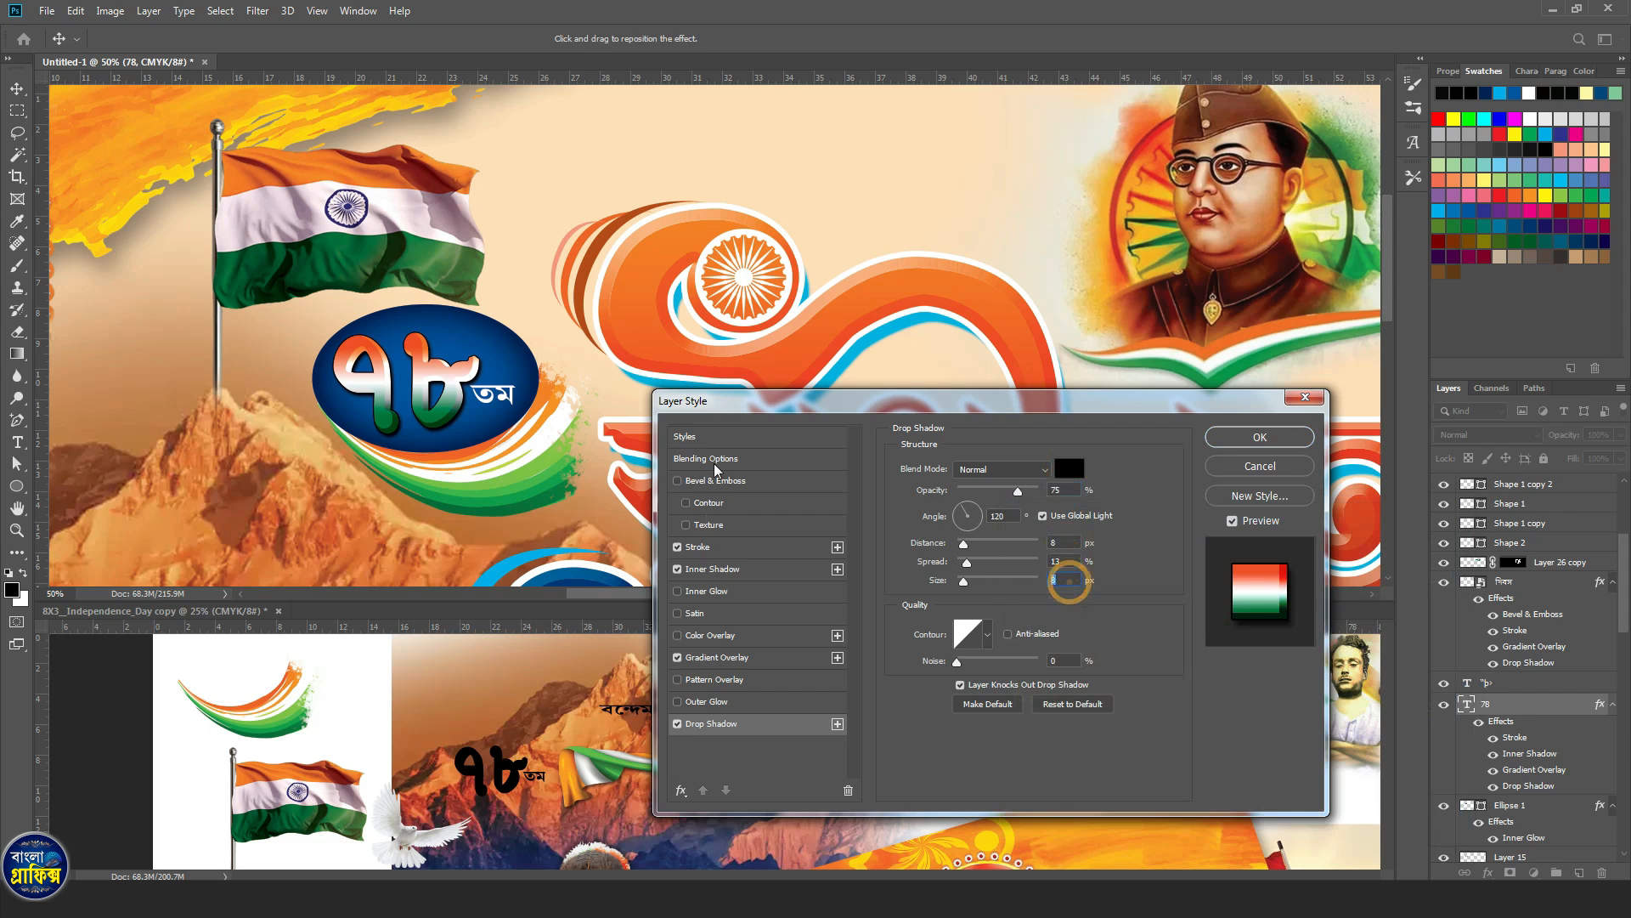
# Review the ৭৮ text's inner shadow colour, blend mode and distance, and close its layer style.
pyautogui.click(738, 665)
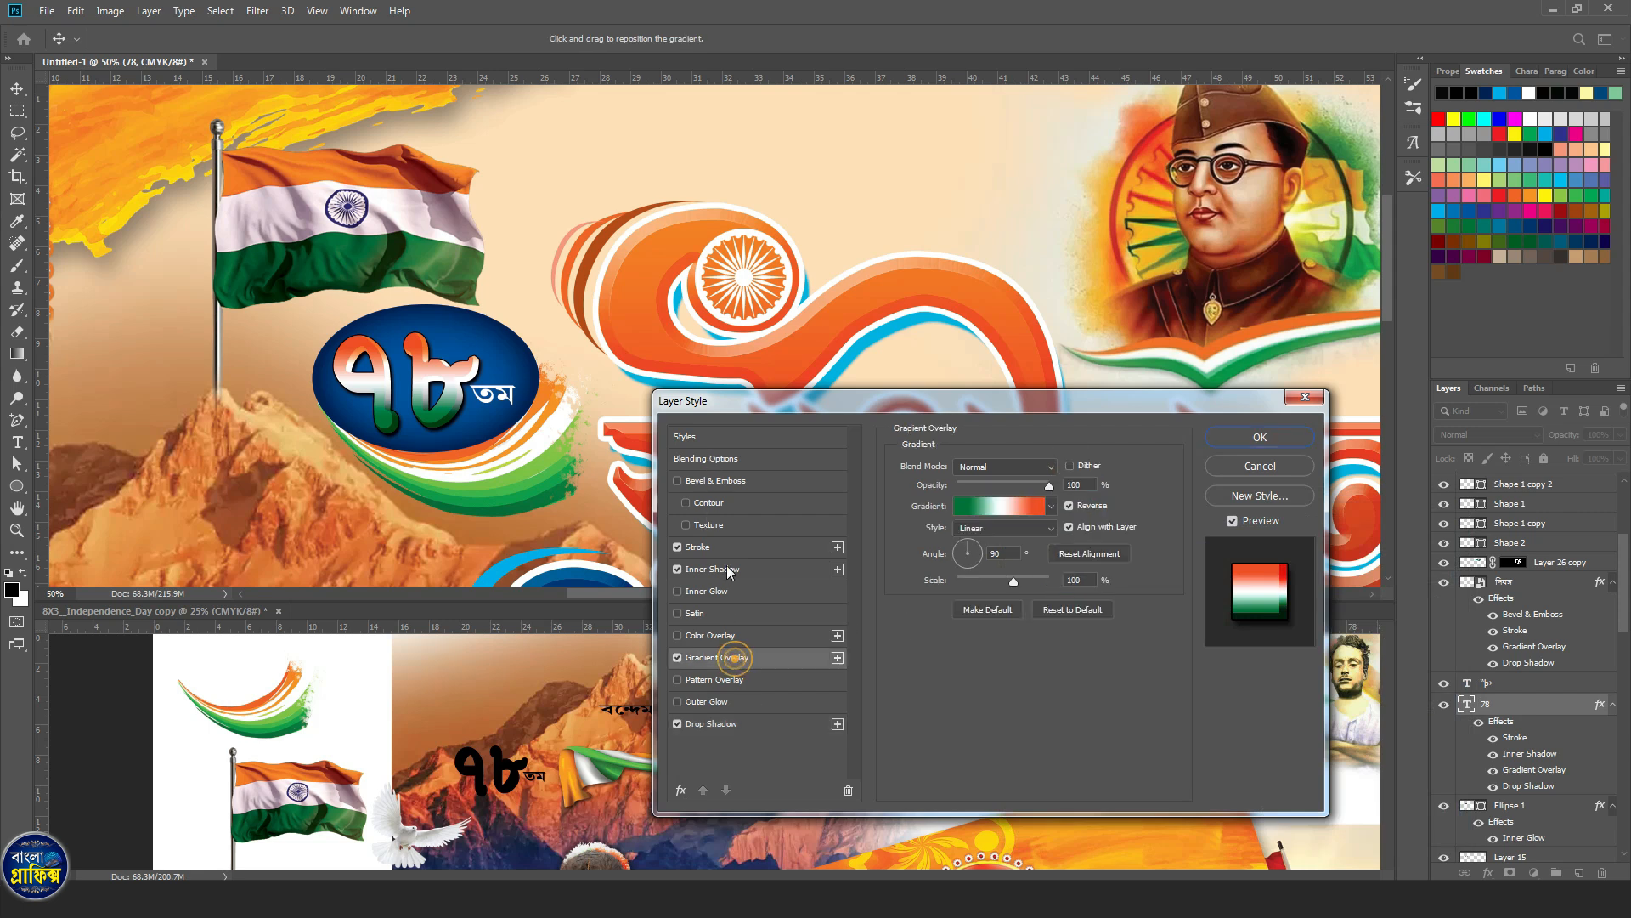
pyautogui.click(724, 569)
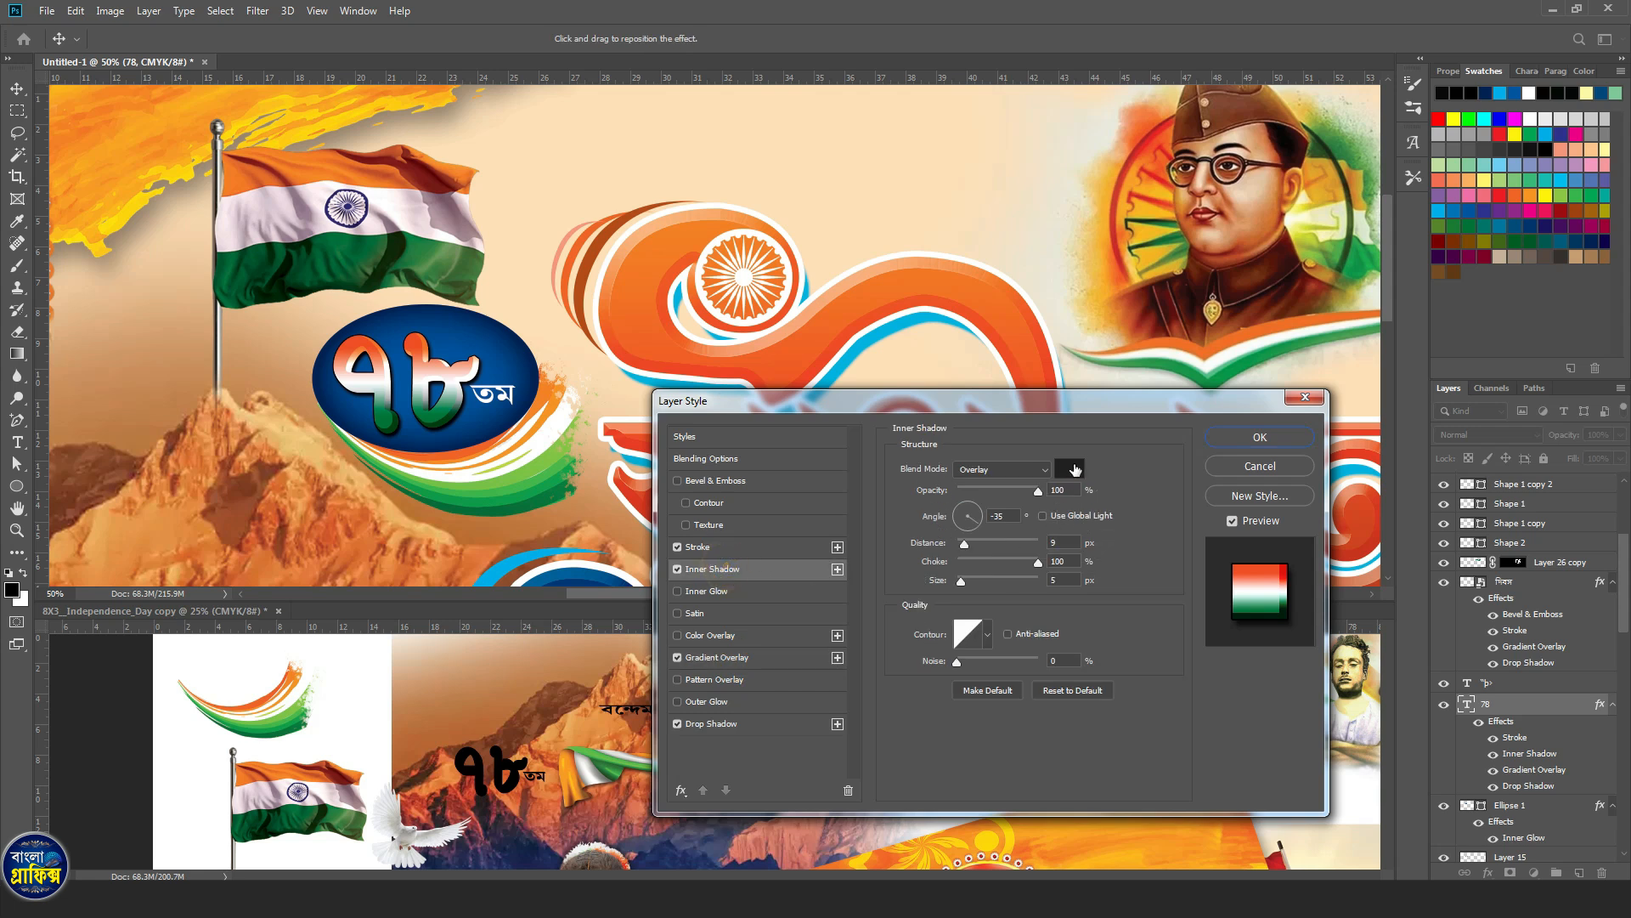
pyautogui.click(1072, 469)
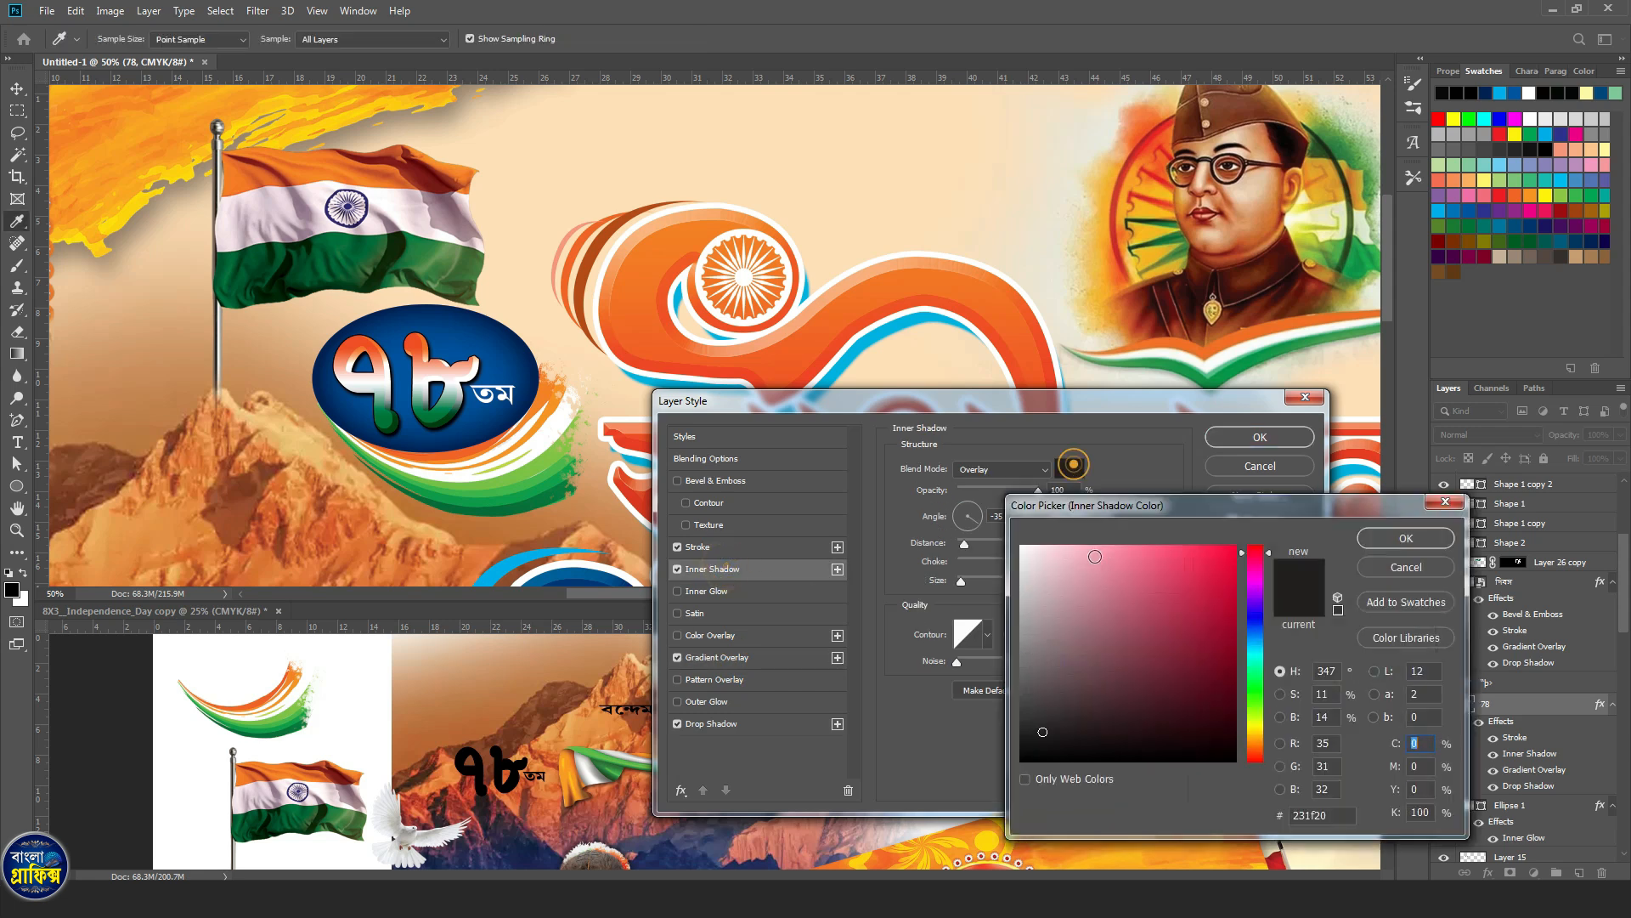
pyautogui.click(1406, 538)
pyautogui.click(998, 469)
pyautogui.click(983, 472)
pyautogui.click(983, 470)
pyautogui.click(982, 664)
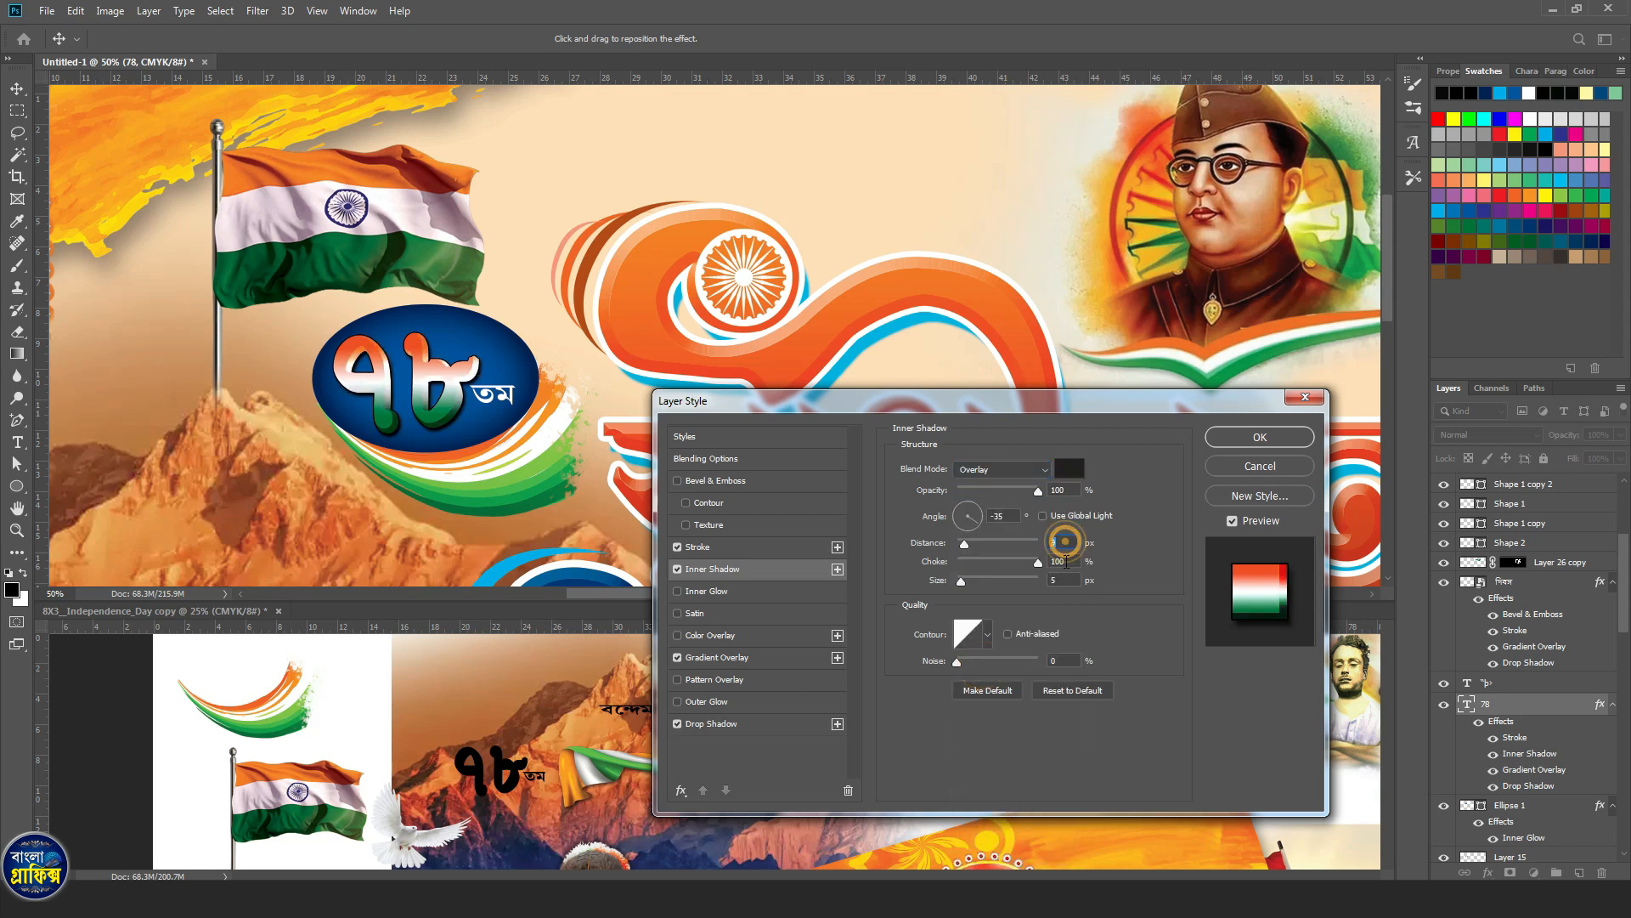
pyautogui.click(1298, 436)
# Copy the tricolour drape from the source banner to the upper edge of the new banner, above the orange title.
pyautogui.click(508, 398)
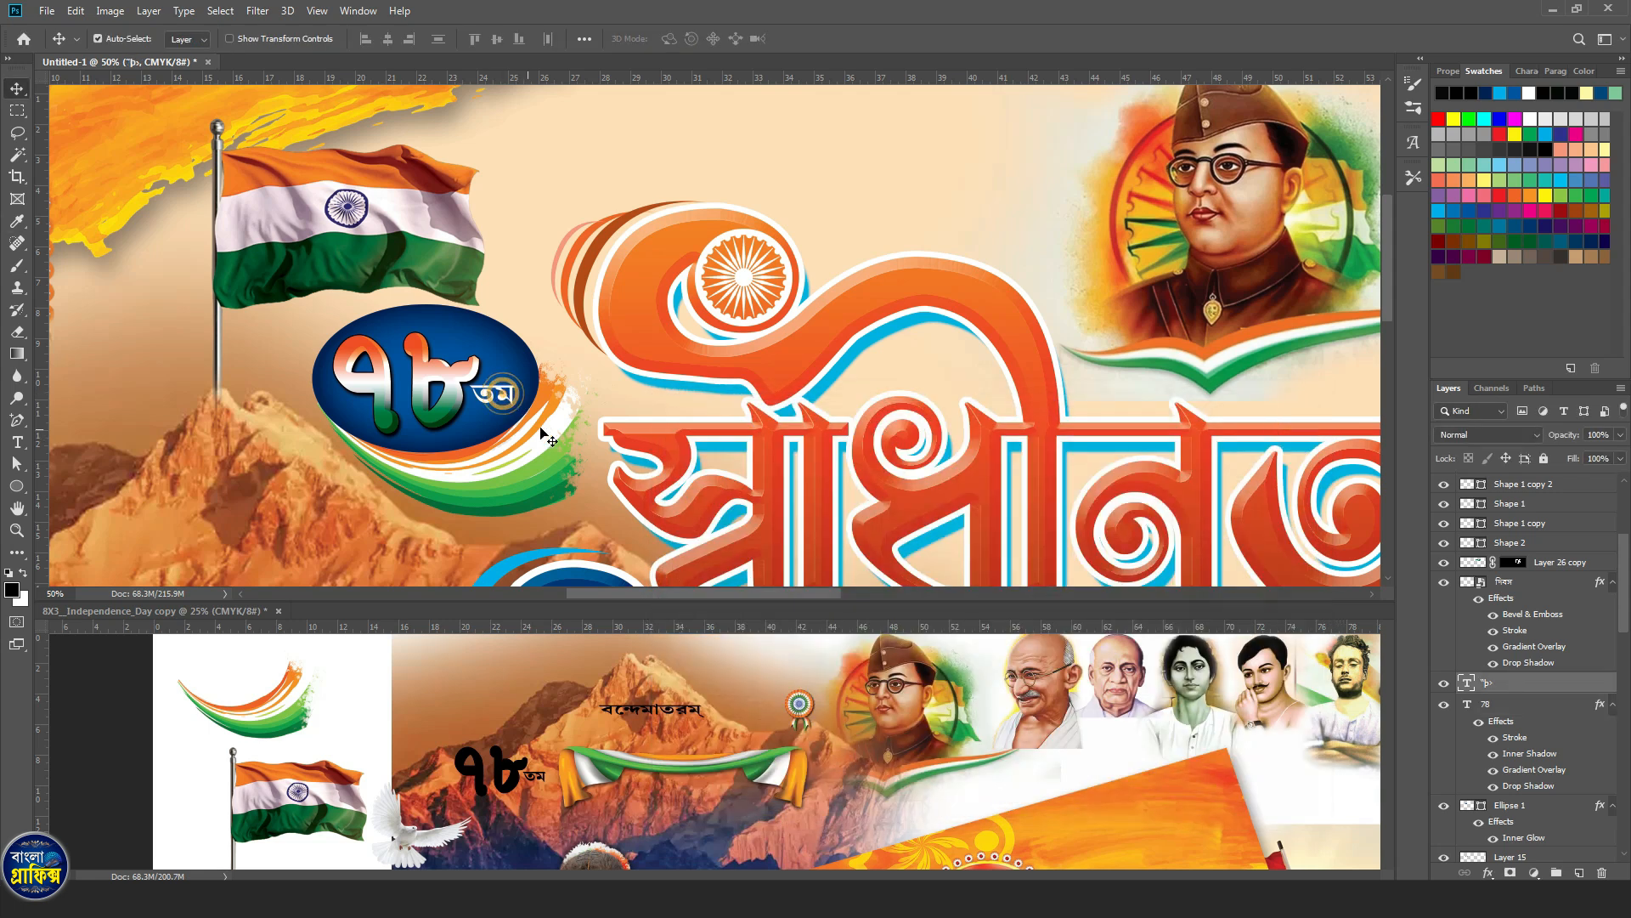
pyautogui.click(668, 464)
pyautogui.hotkey('ctrl', '0')
pyautogui.click(708, 754)
pyautogui.moveTo(773, 762); pyautogui.dragTo(629, 113)
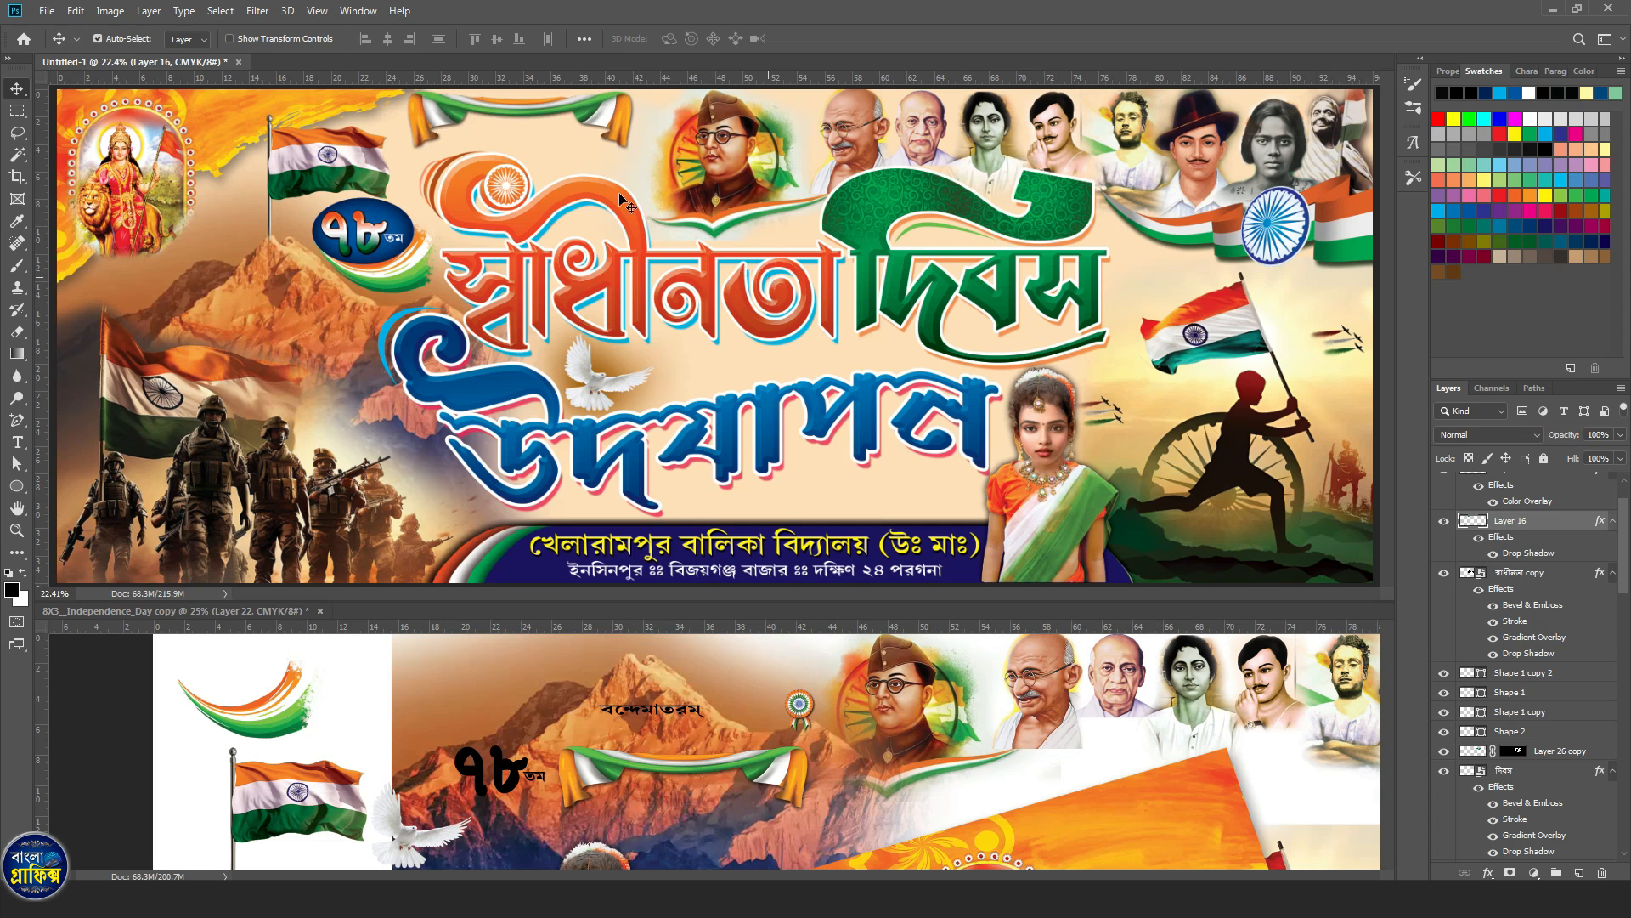
# Draw a black rounded rectangle about 1016 by 193 px with 10 px corners over the tricolour drape.
pyautogui.keyDown('ctrl'); pyautogui.click(534, 140); pyautogui.keyUp('ctrl')
pyautogui.keyDown('ctrl'); pyautogui.click(535, 140); pyautogui.keyUp('ctrl')
pyautogui.keyDown('ctrl'); pyautogui.click(534, 140); pyautogui.keyUp('ctrl')
pyautogui.scroll(5, 567, 372)
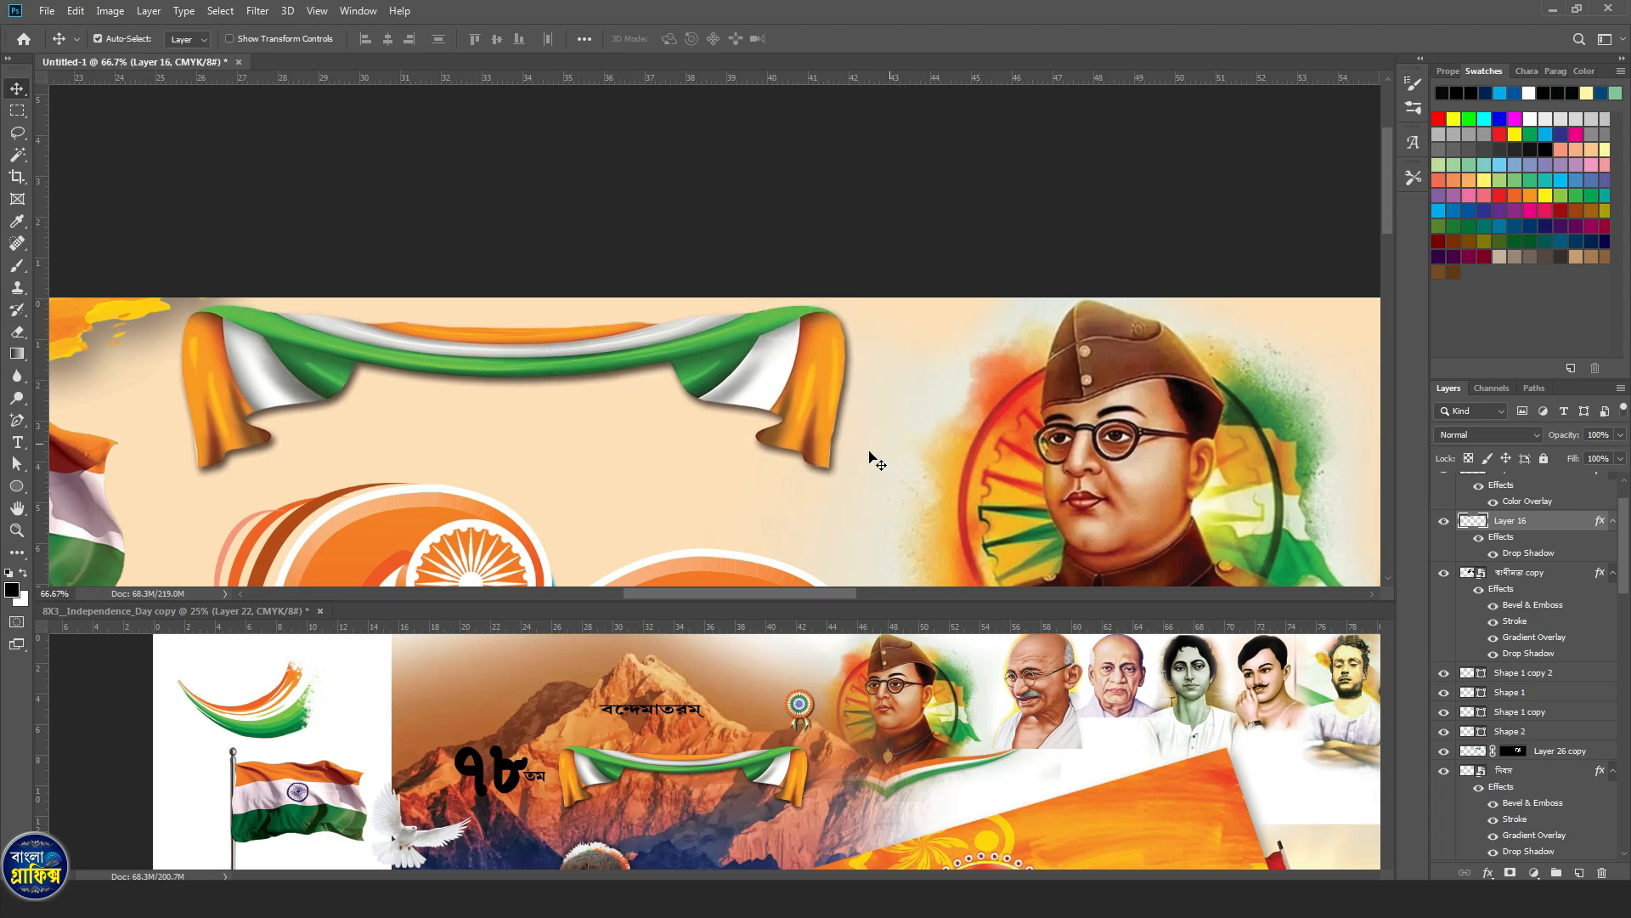
pyautogui.rightClick(15, 488)
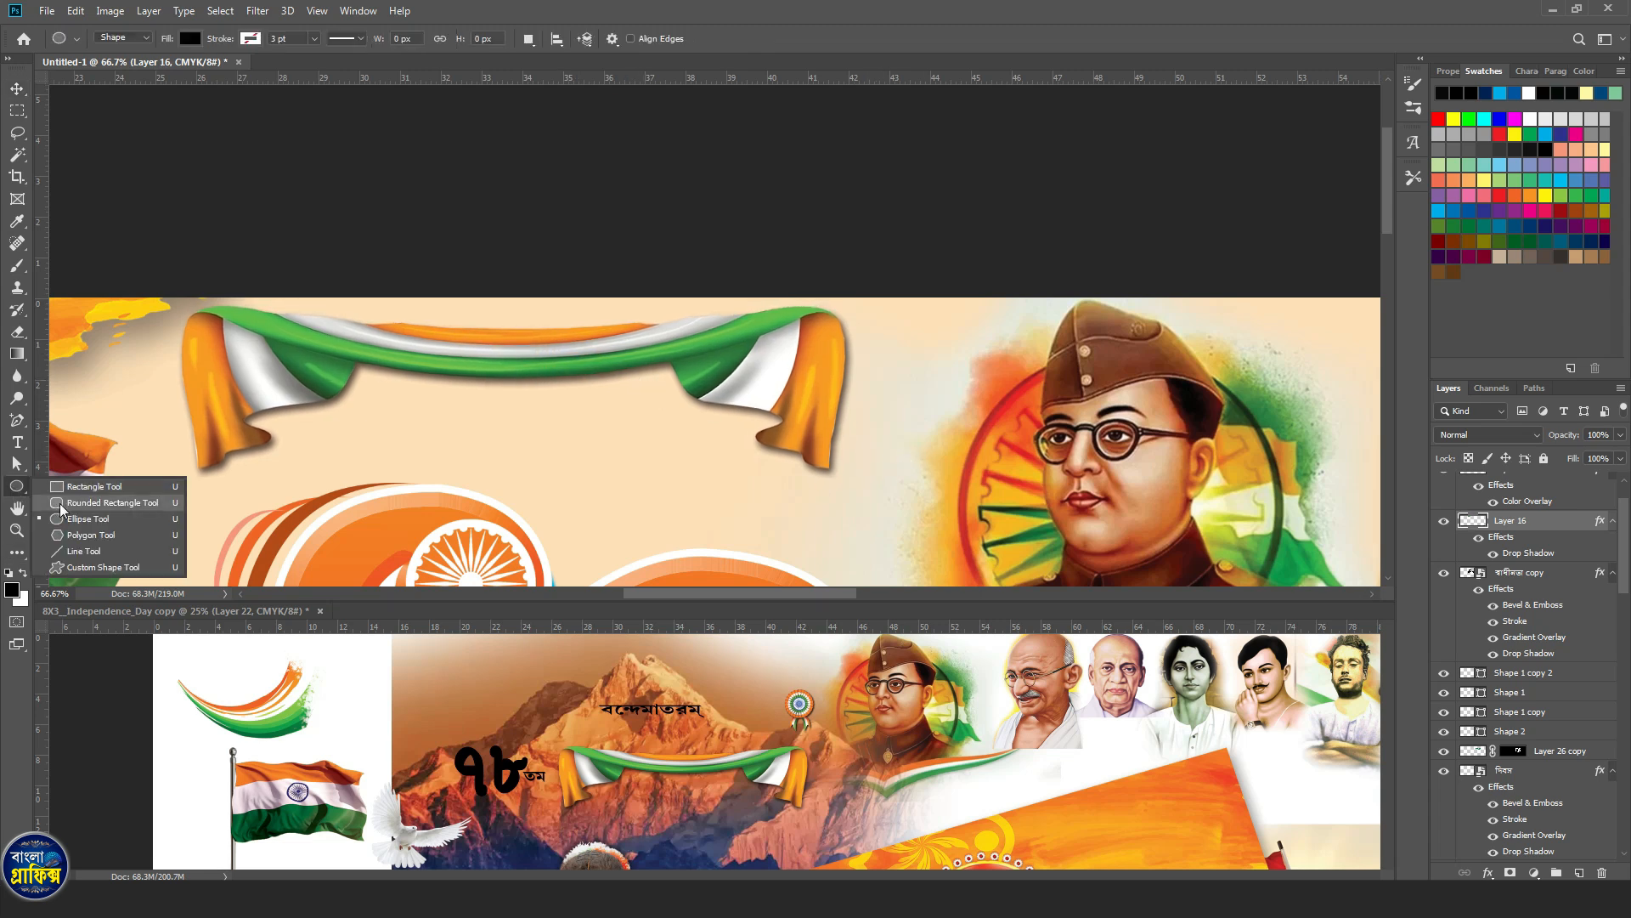
pyautogui.click(60, 503)
pyautogui.moveTo(224, 329); pyautogui.dragTo(798, 437)
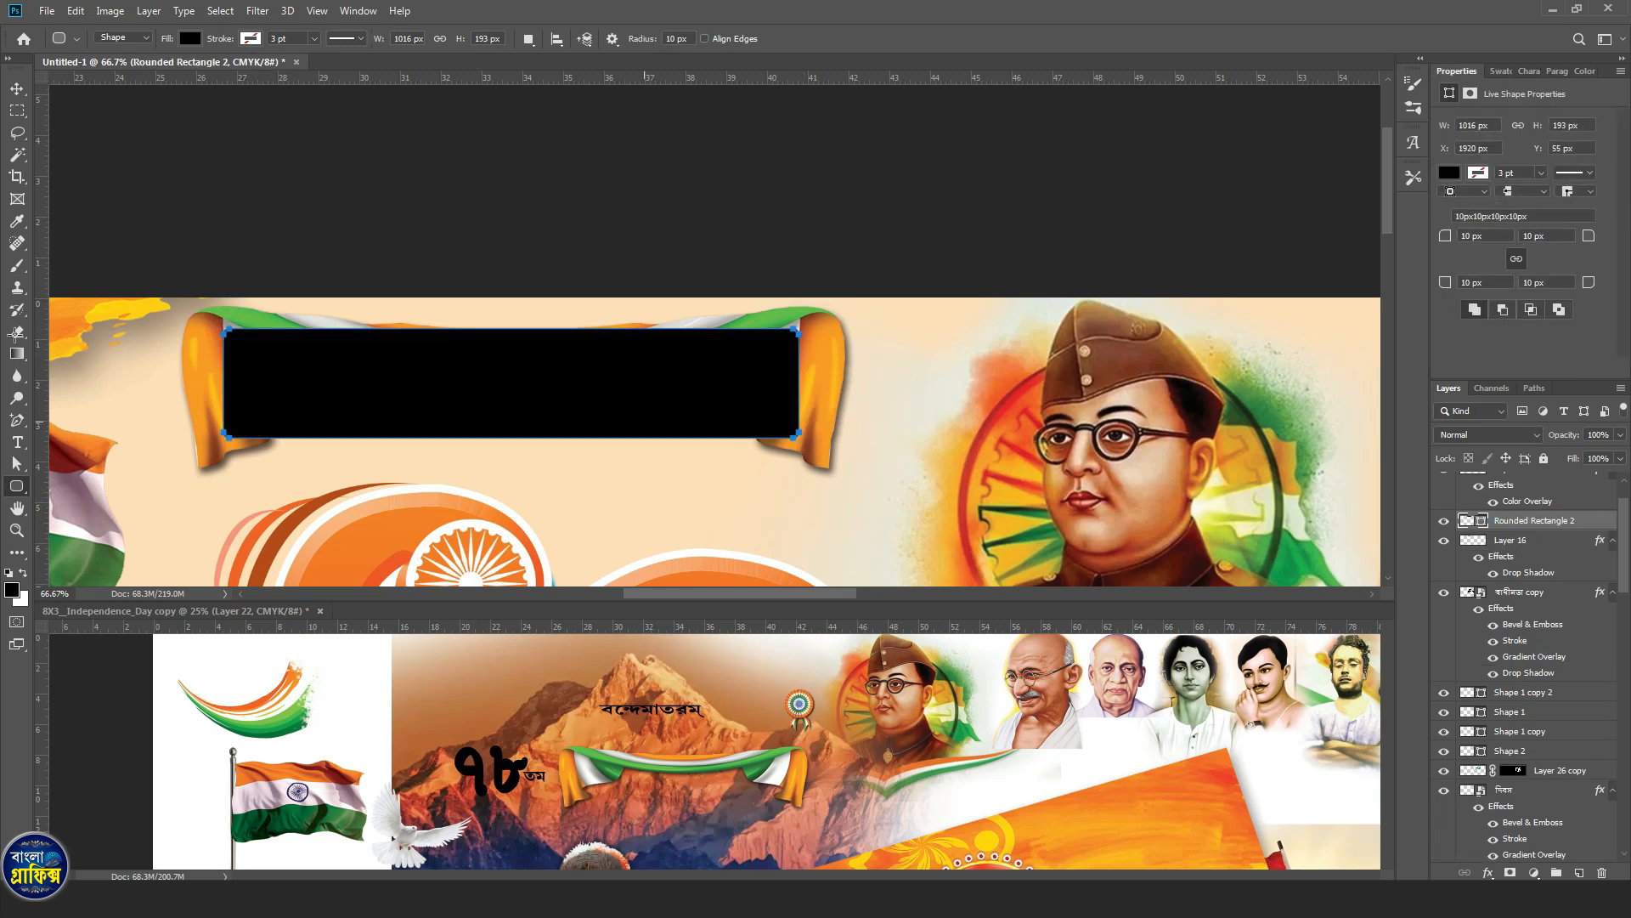
# Place the rounded rectangle behind the tricolour drape and nudge it slightly down.
pyautogui.click(16, 88)
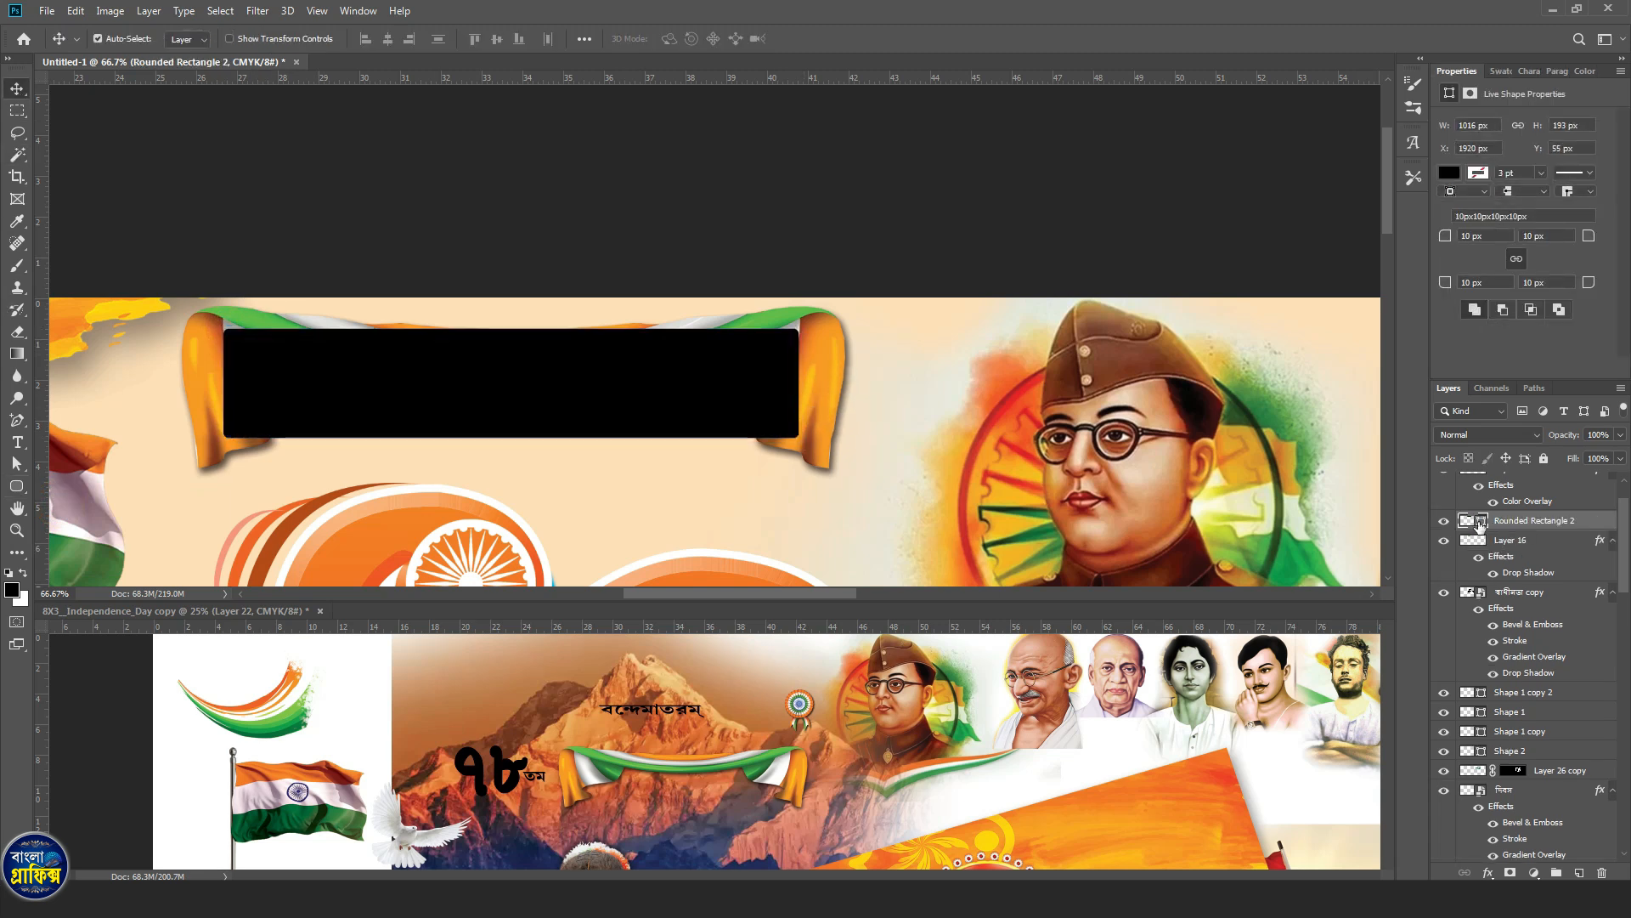
pyautogui.hotkey('ctrl', '[')
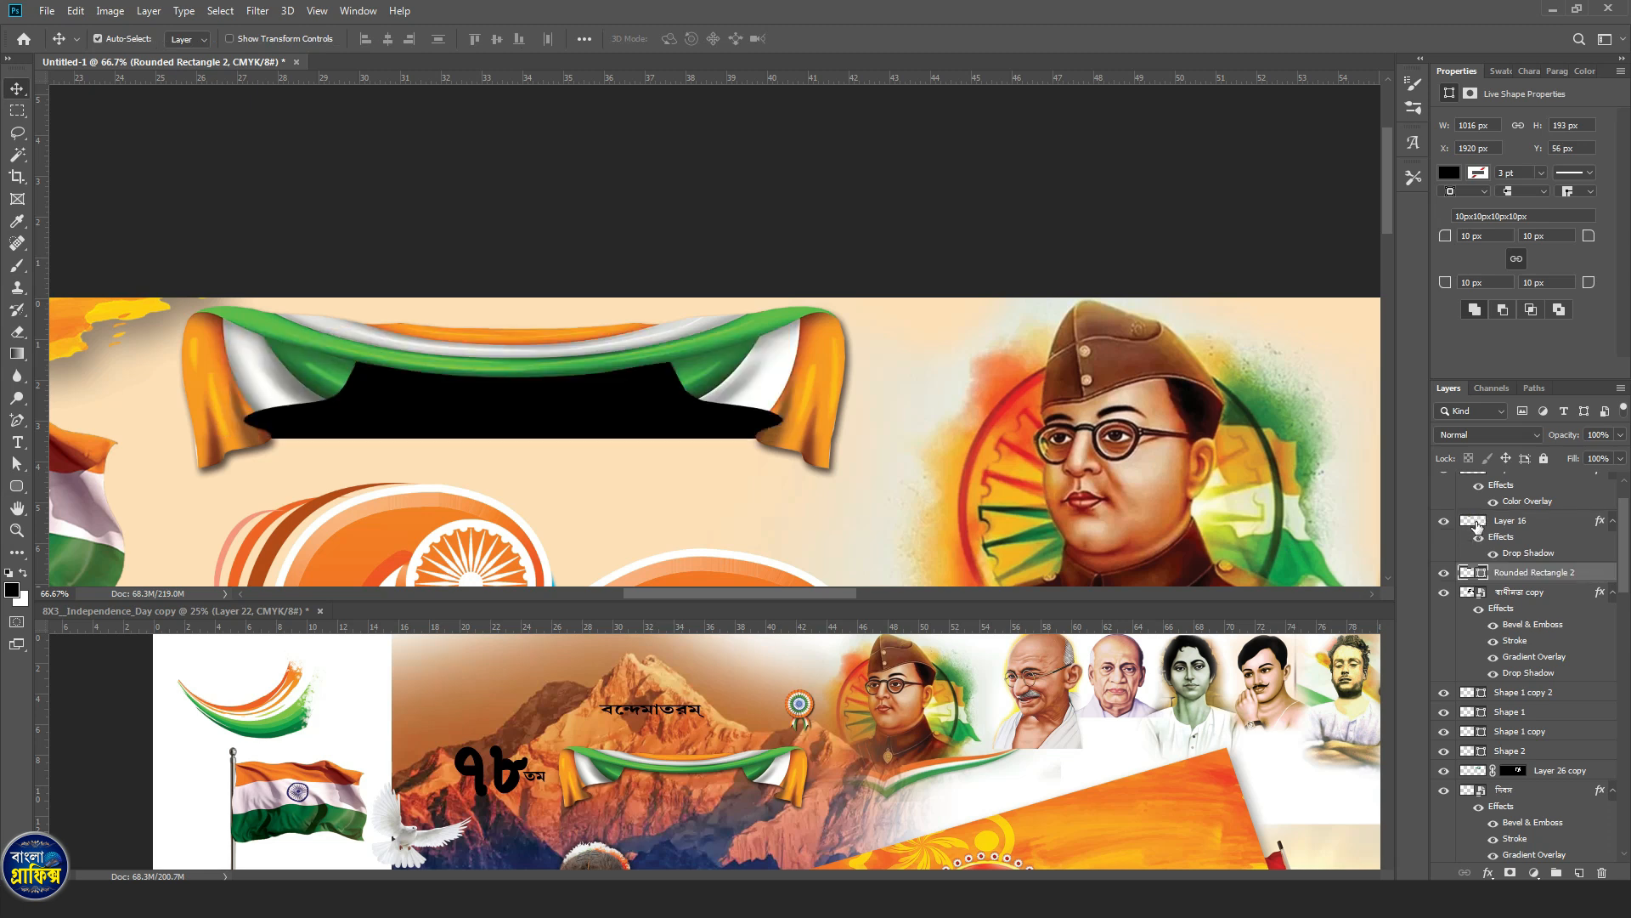
pyautogui.press('Down')
# Change the rounded rectangle's fill colour to blue 0072bc.
pyautogui.click(1468, 572)
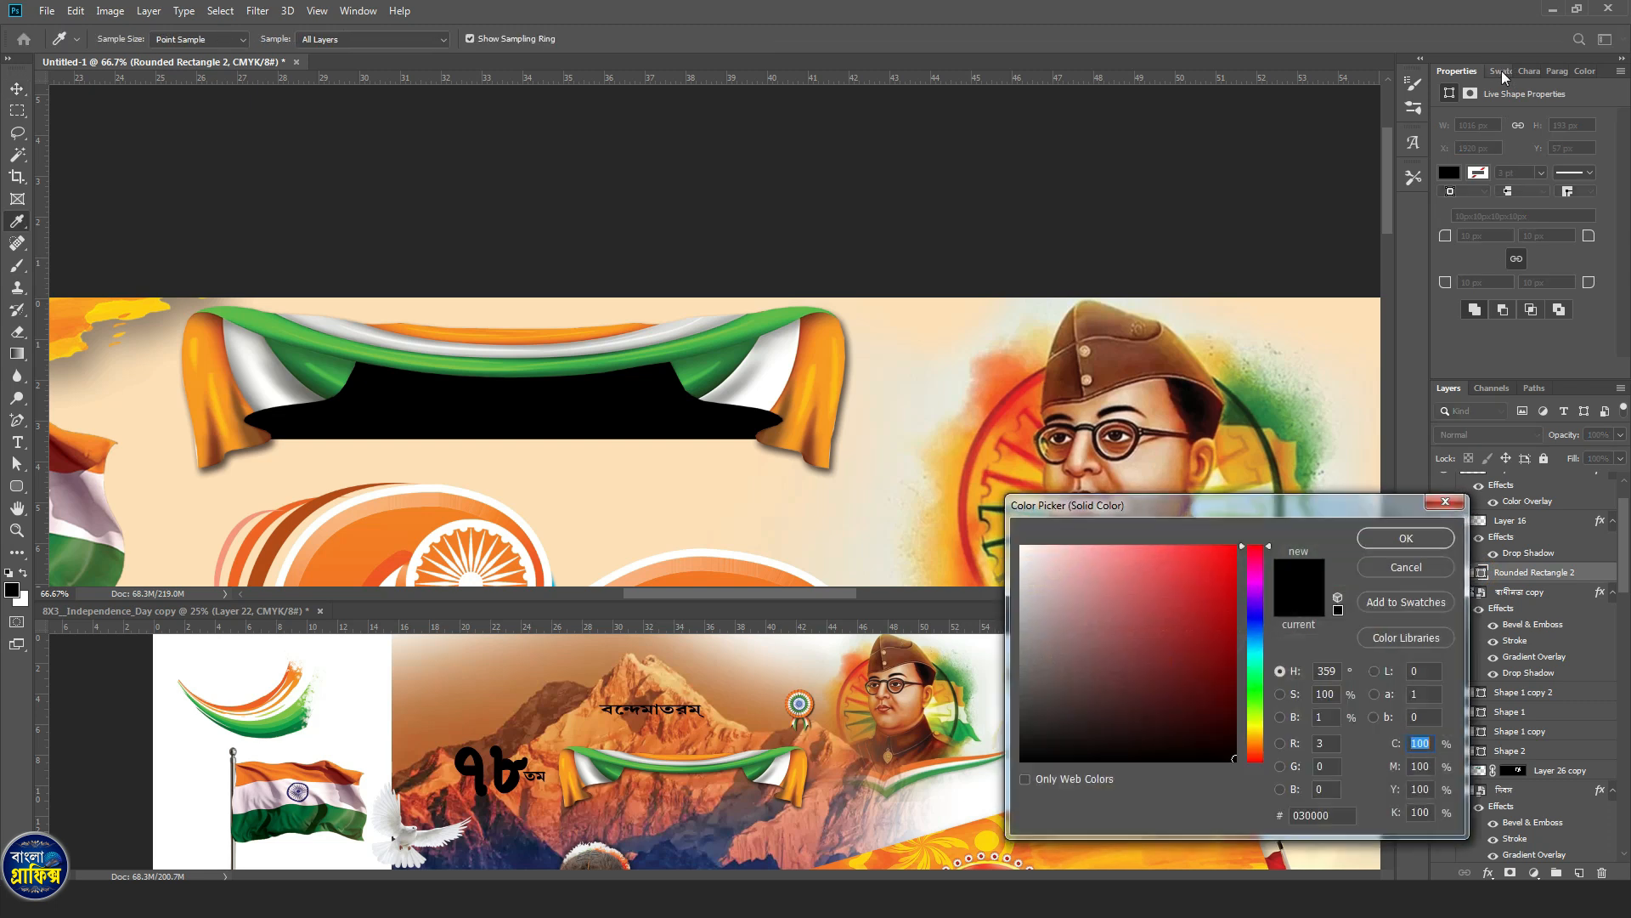
pyautogui.click(1501, 72)
pyautogui.click(1458, 208)
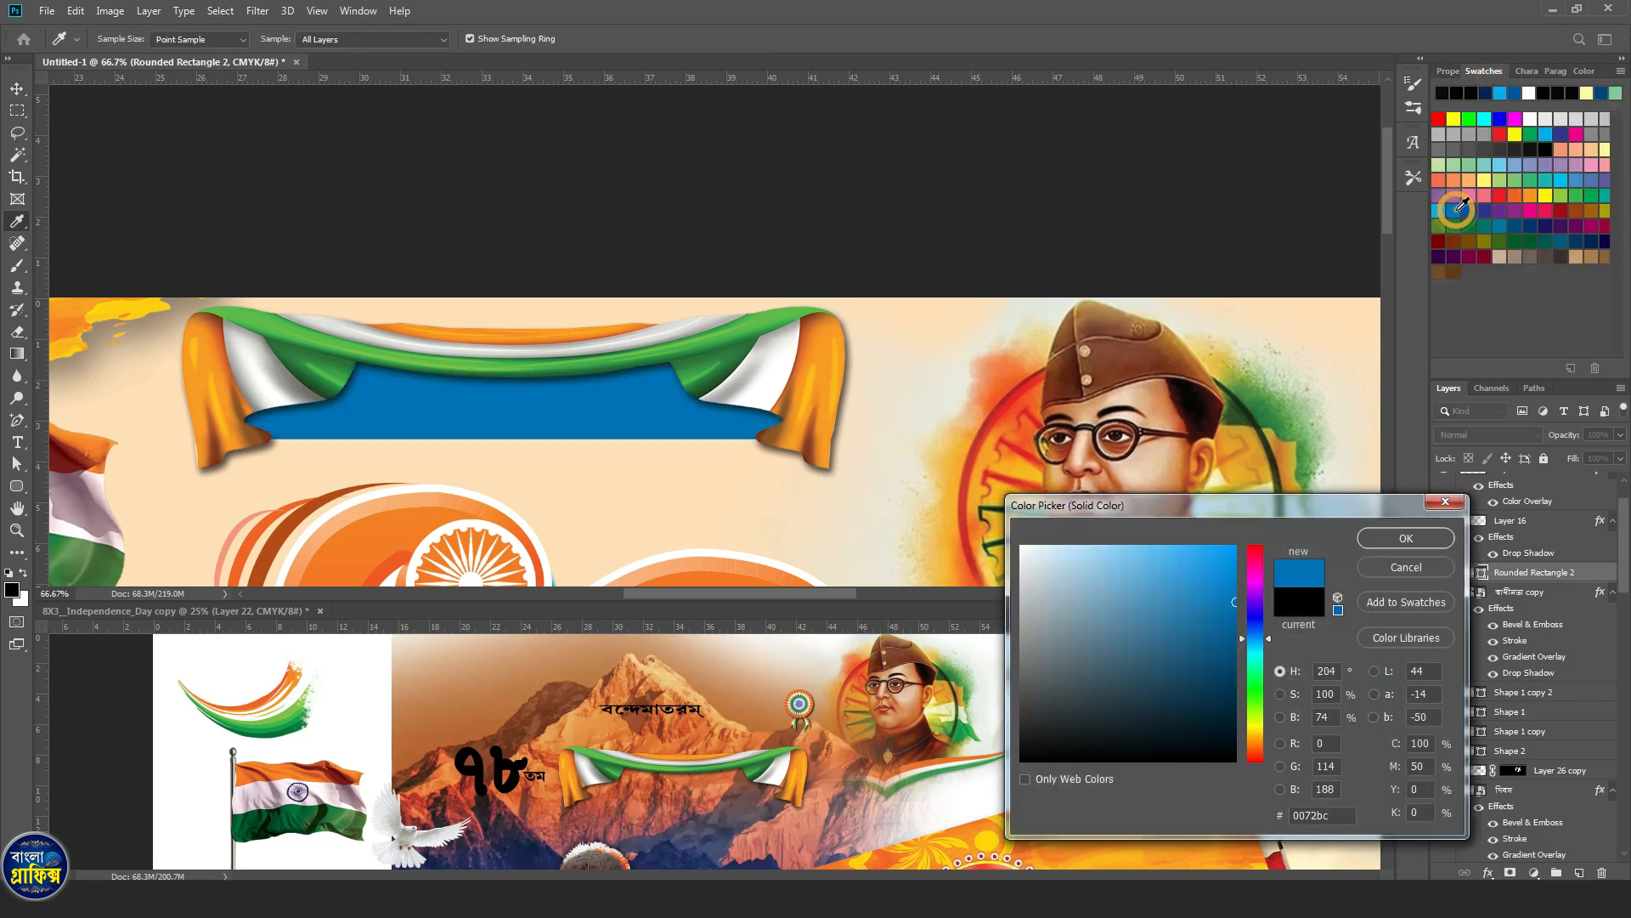
pyautogui.click(1394, 546)
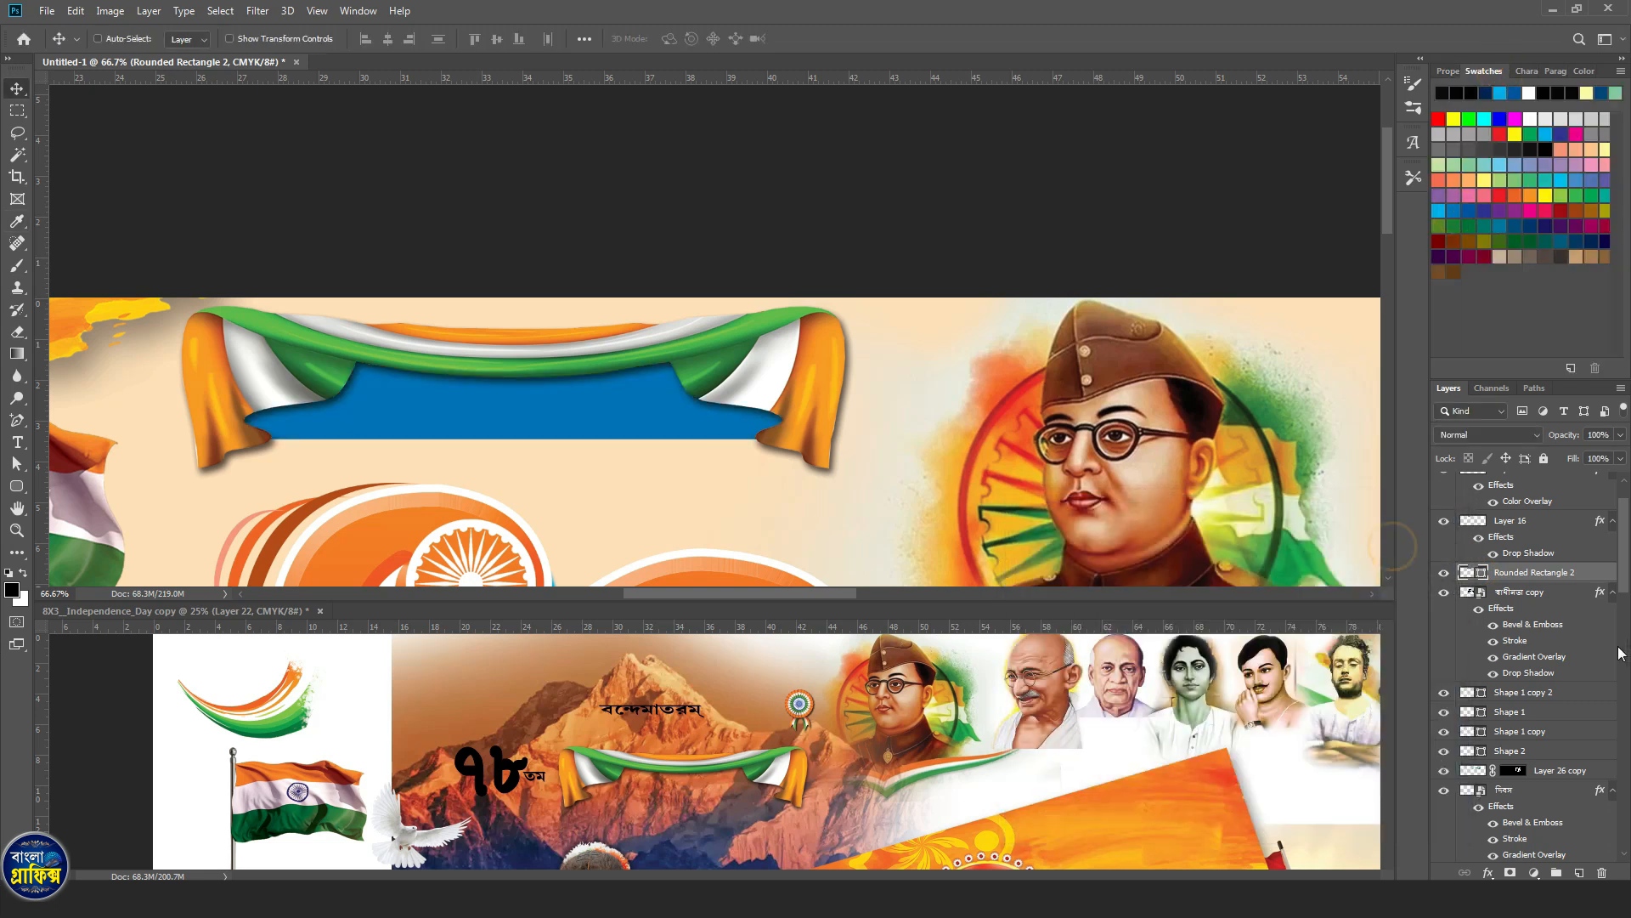
# Duplicate the blue rounded rectangle and give the copy no fill and a 5 pt cyan stroke.
pyautogui.hotkey('ctrl', 'j')
pyautogui.click(17, 486)
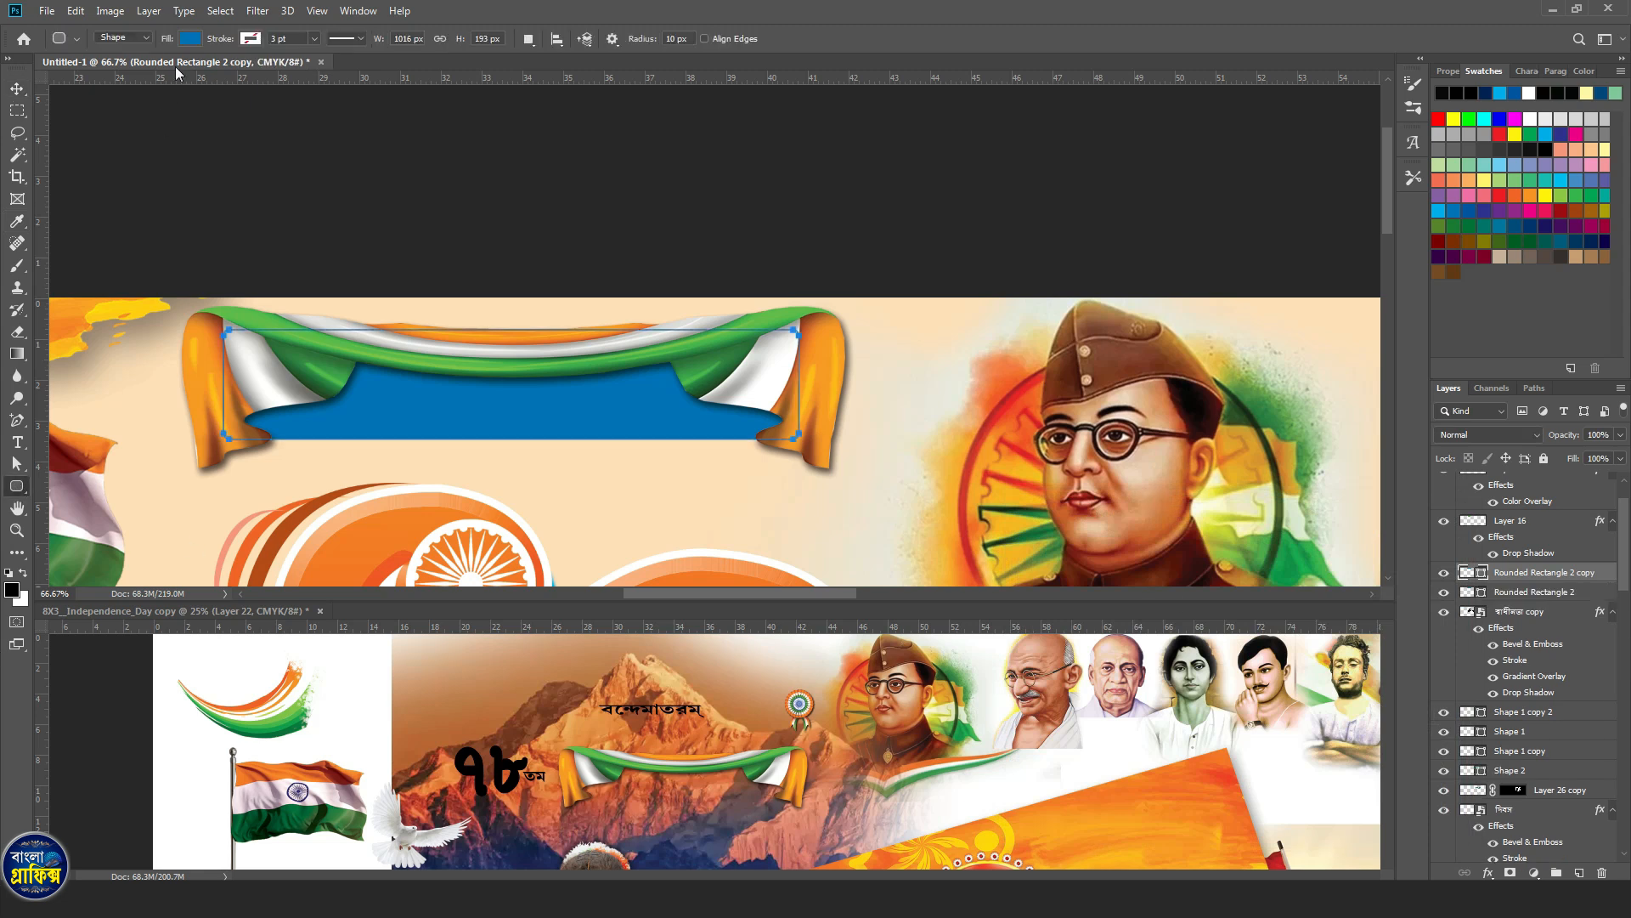
pyautogui.click(192, 40)
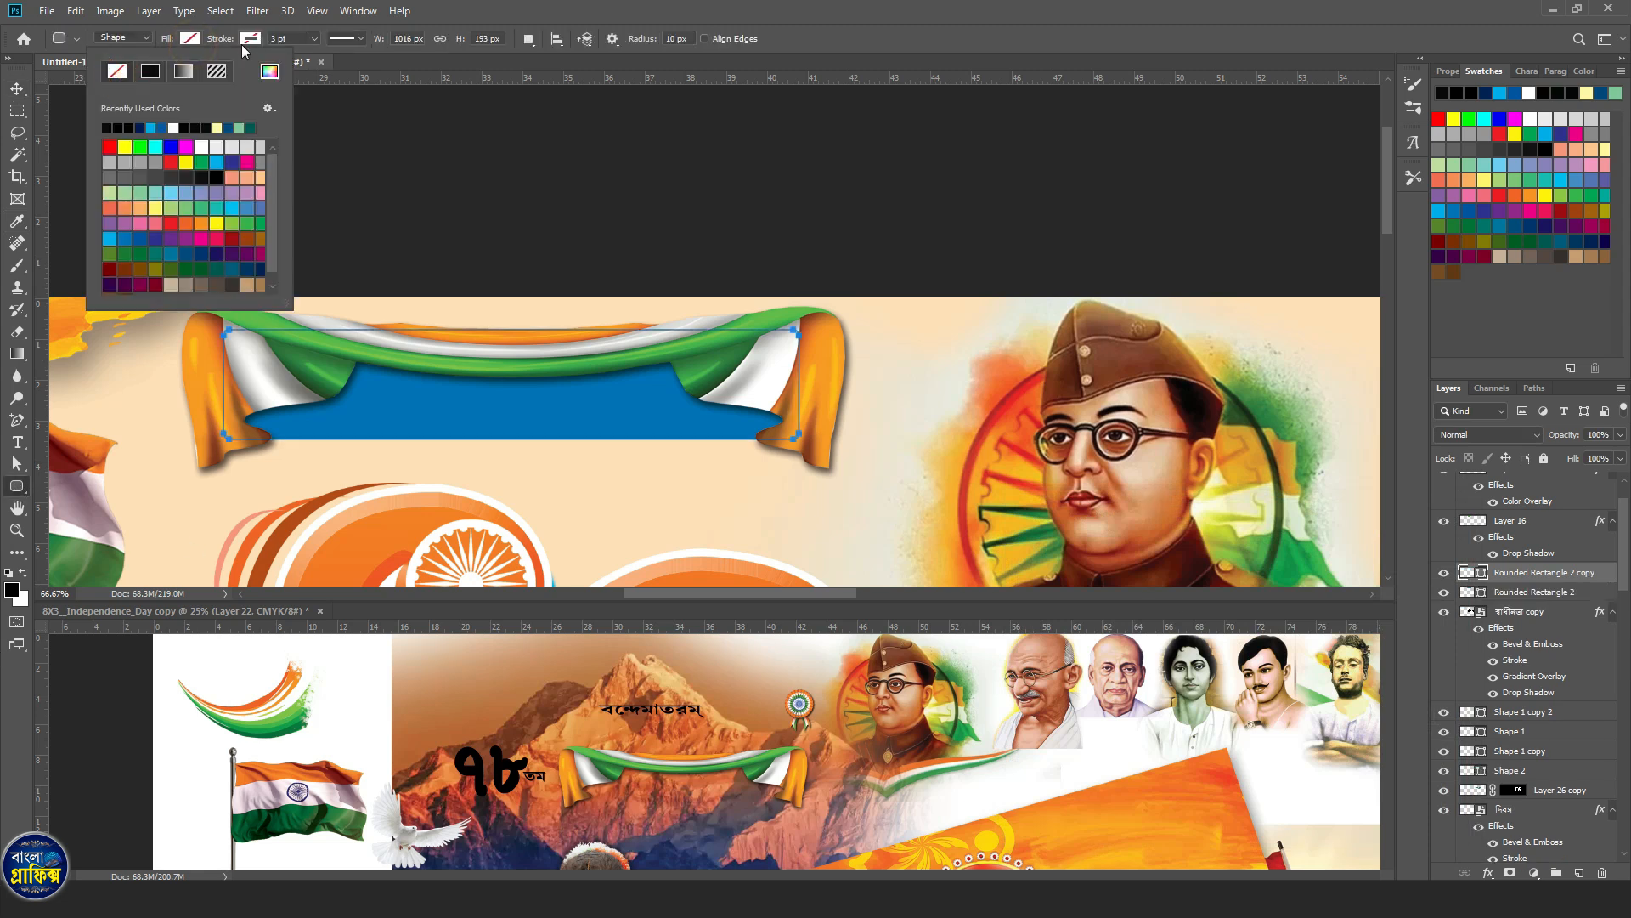
pyautogui.click(246, 41)
pyautogui.click(217, 148)
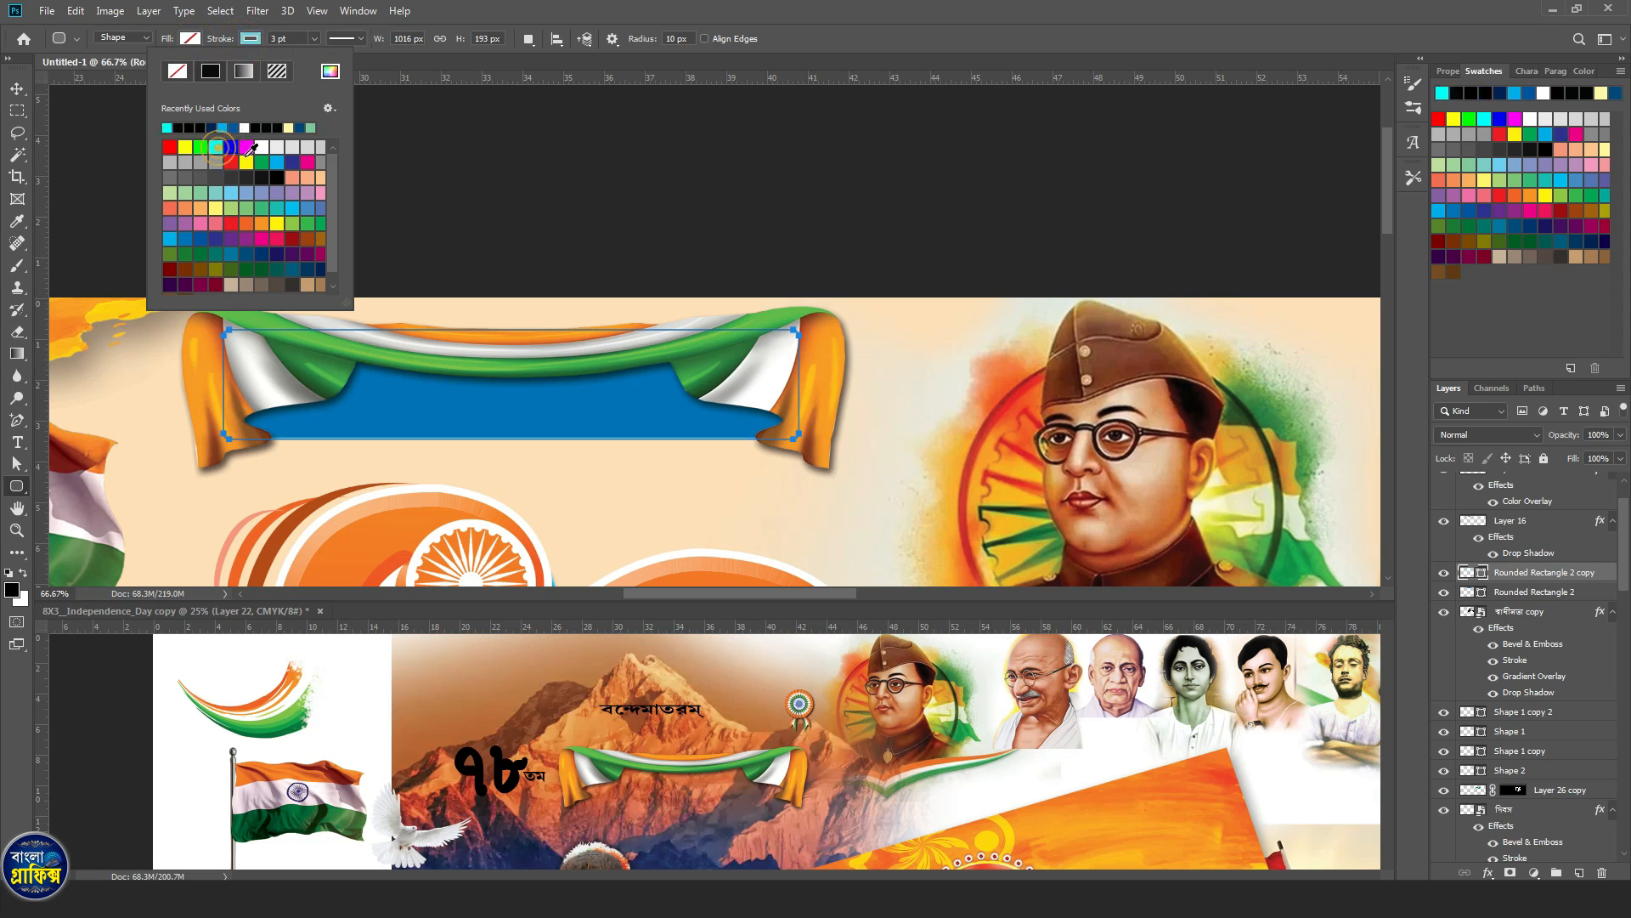
pyautogui.moveTo(301, 39); pyautogui.dragTo(242, 54)
pyautogui.write('5')
pyautogui.press('Return')
# Transform the cyan outline copy so its lower edge sits slightly above the blue plate's lower edge.
pyautogui.click(22, 95)
pyautogui.hotkey('ctrl', 't')
pyautogui.moveTo(511, 438); pyautogui.dragTo(510, 429)
pyautogui.press('Return')
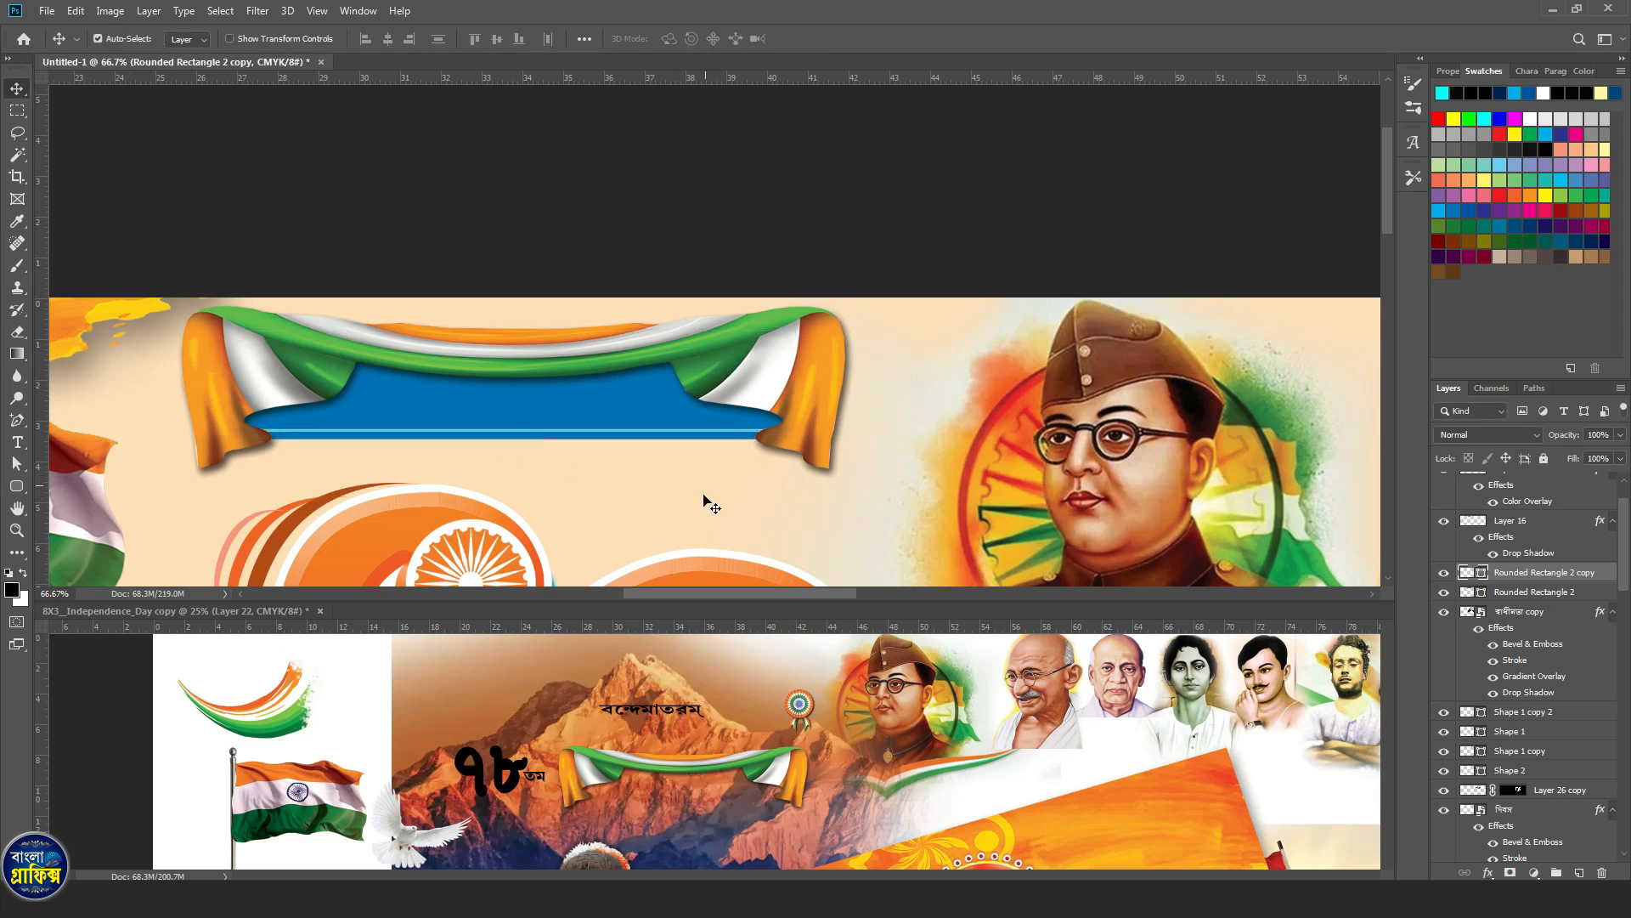
# Copy the বন্দেমাতরম্ text from the source banner onto the blue plate, fill it with white and nudge it up.
pyautogui.click(814, 776)
pyautogui.moveTo(660, 707); pyautogui.dragTo(537, 413)
pyautogui.hotkey('ctrl', 'BackSpace')
pyautogui.press('Up')
pyautogui.press('Up')
pyautogui.press('Up')
pyautogui.press('Up')
pyautogui.press('Up')
pyautogui.press('Up')
pyautogui.press('Up')
pyautogui.press('Up')
pyautogui.press('Up')
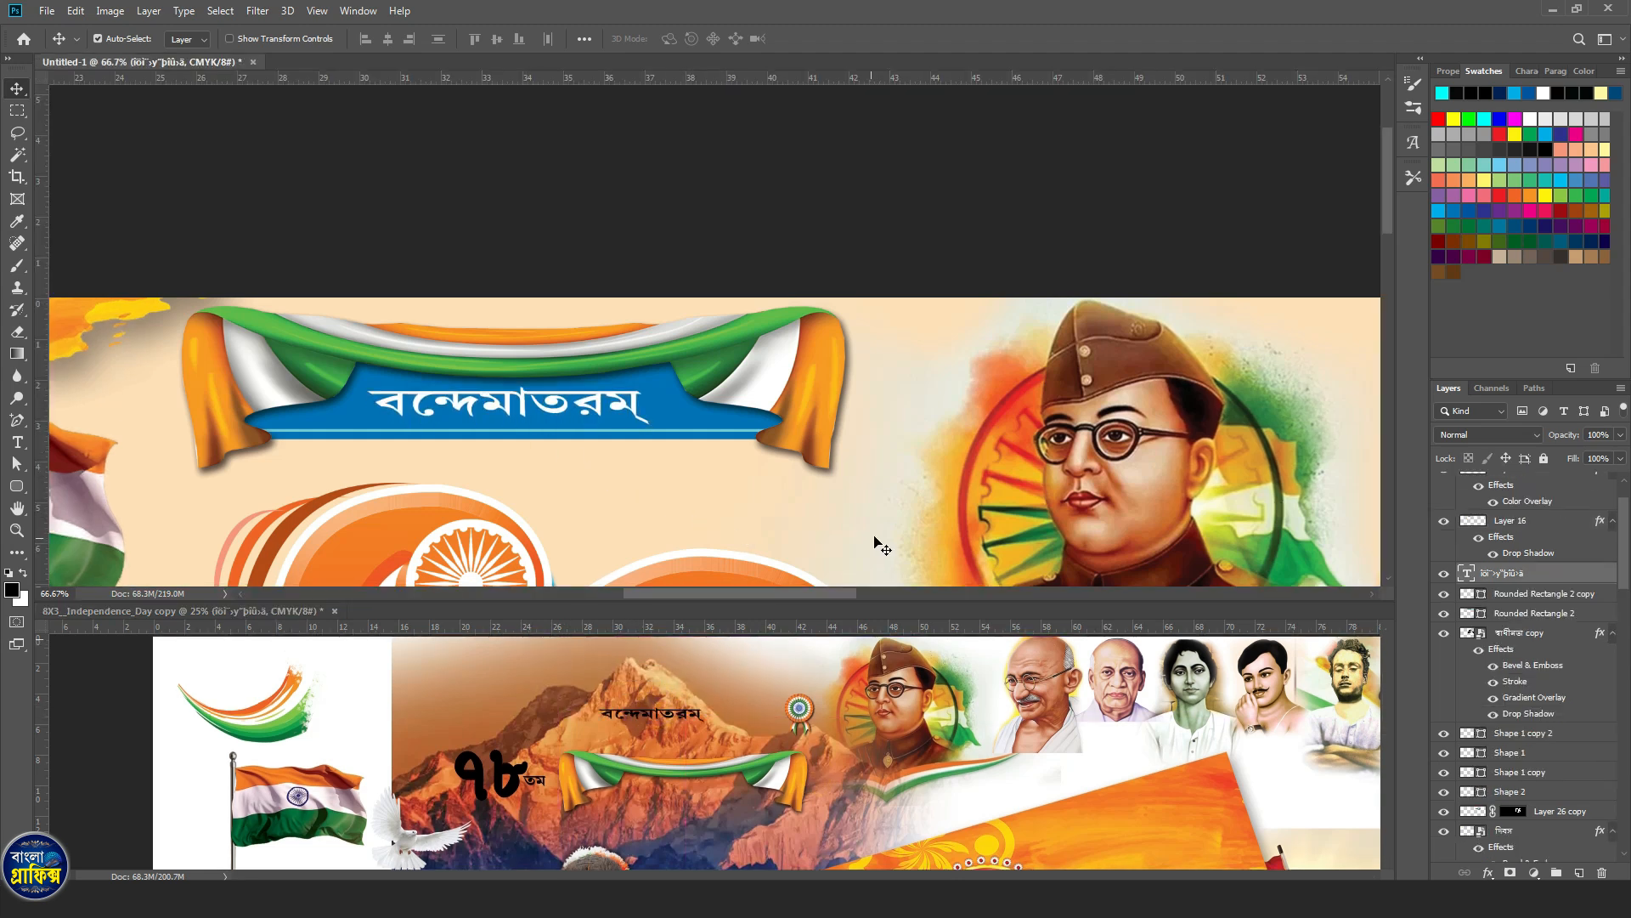
# Add a black drop shadow to the বন্দেমাতরম্ text with 8 px distance, 13% spread and 8 px size.
pyautogui.click(1488, 873)
pyautogui.click(1504, 861)
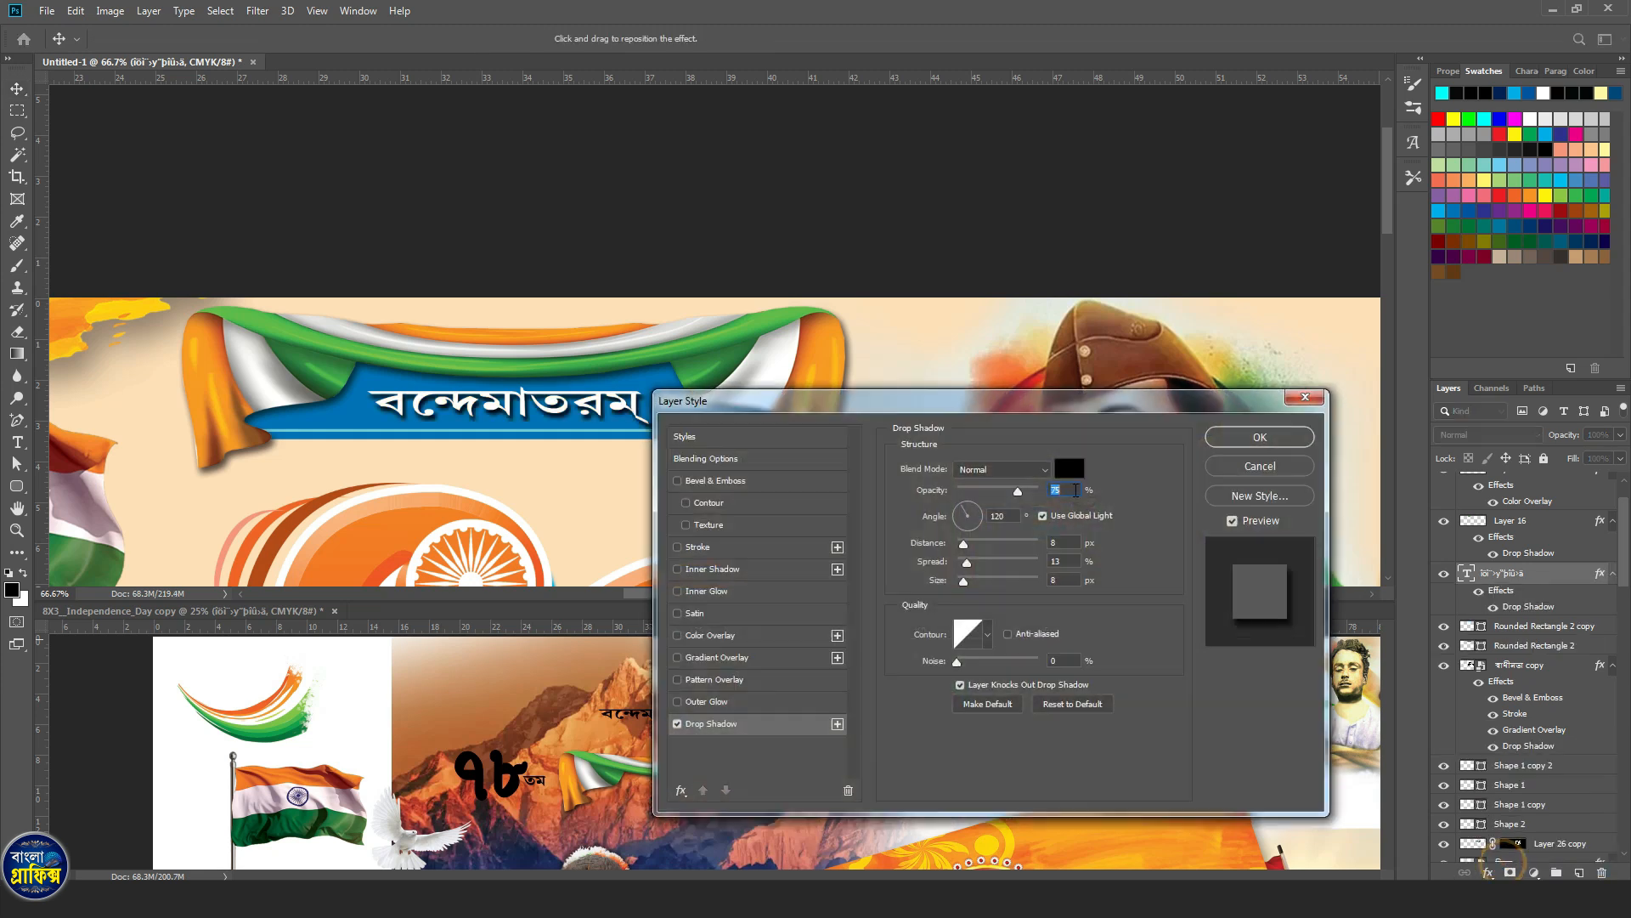
pyautogui.click(1068, 491)
pyautogui.click(1259, 437)
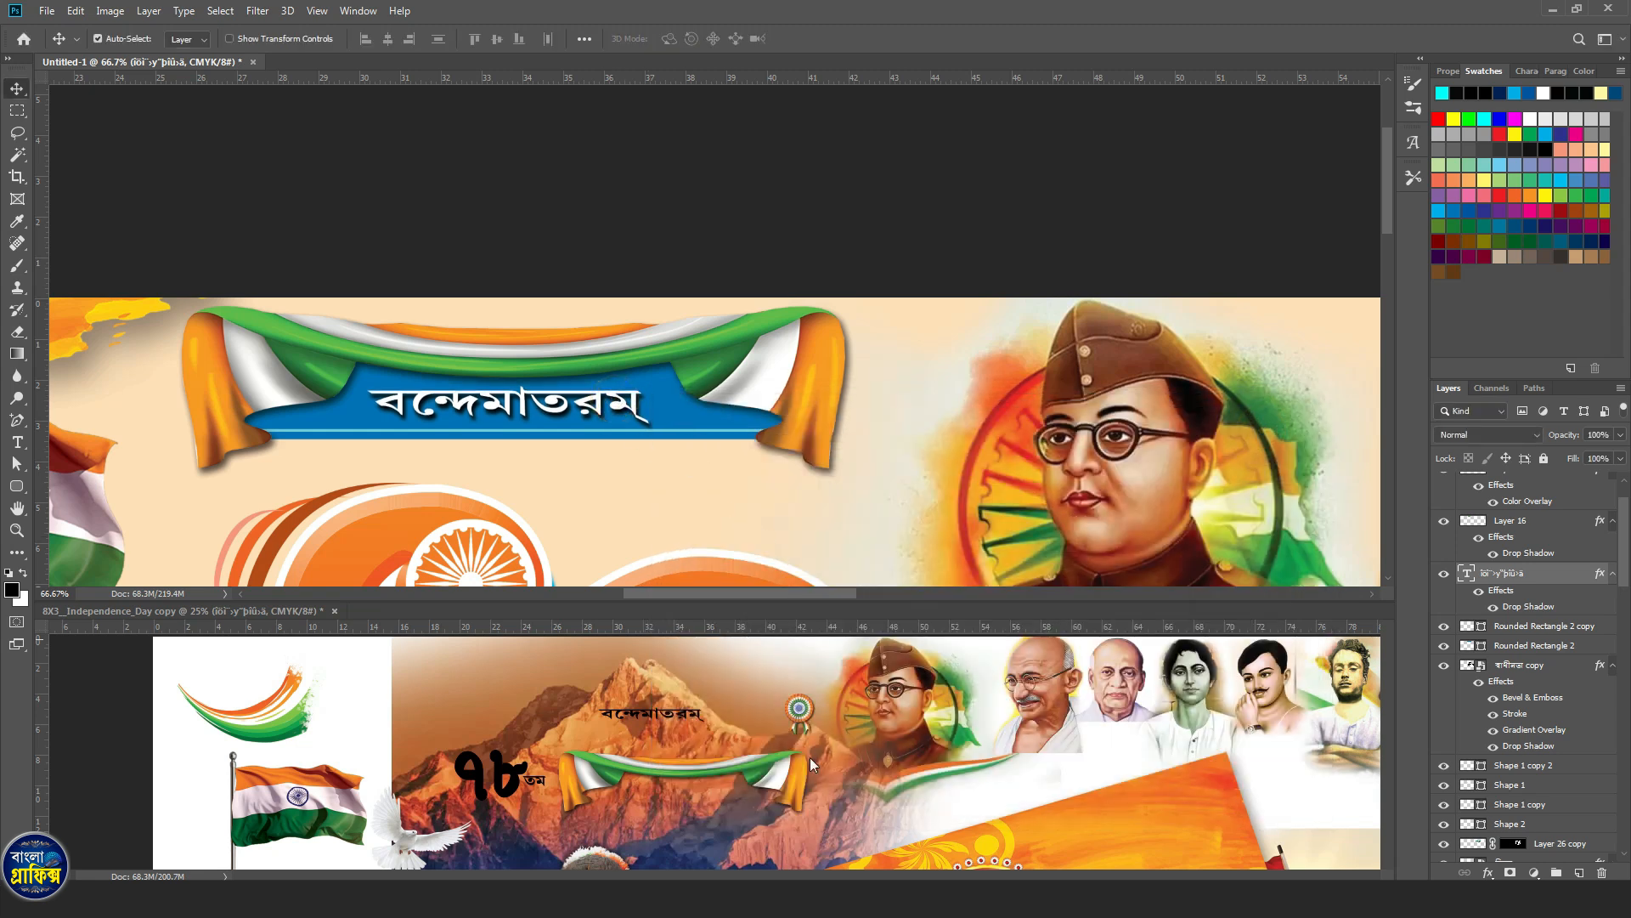
# Copy the tricolour rosette from the source banner onto the right end of the drape and stack it above the drape.
pyautogui.click(802, 721)
pyautogui.scroll(2, 800, 715)
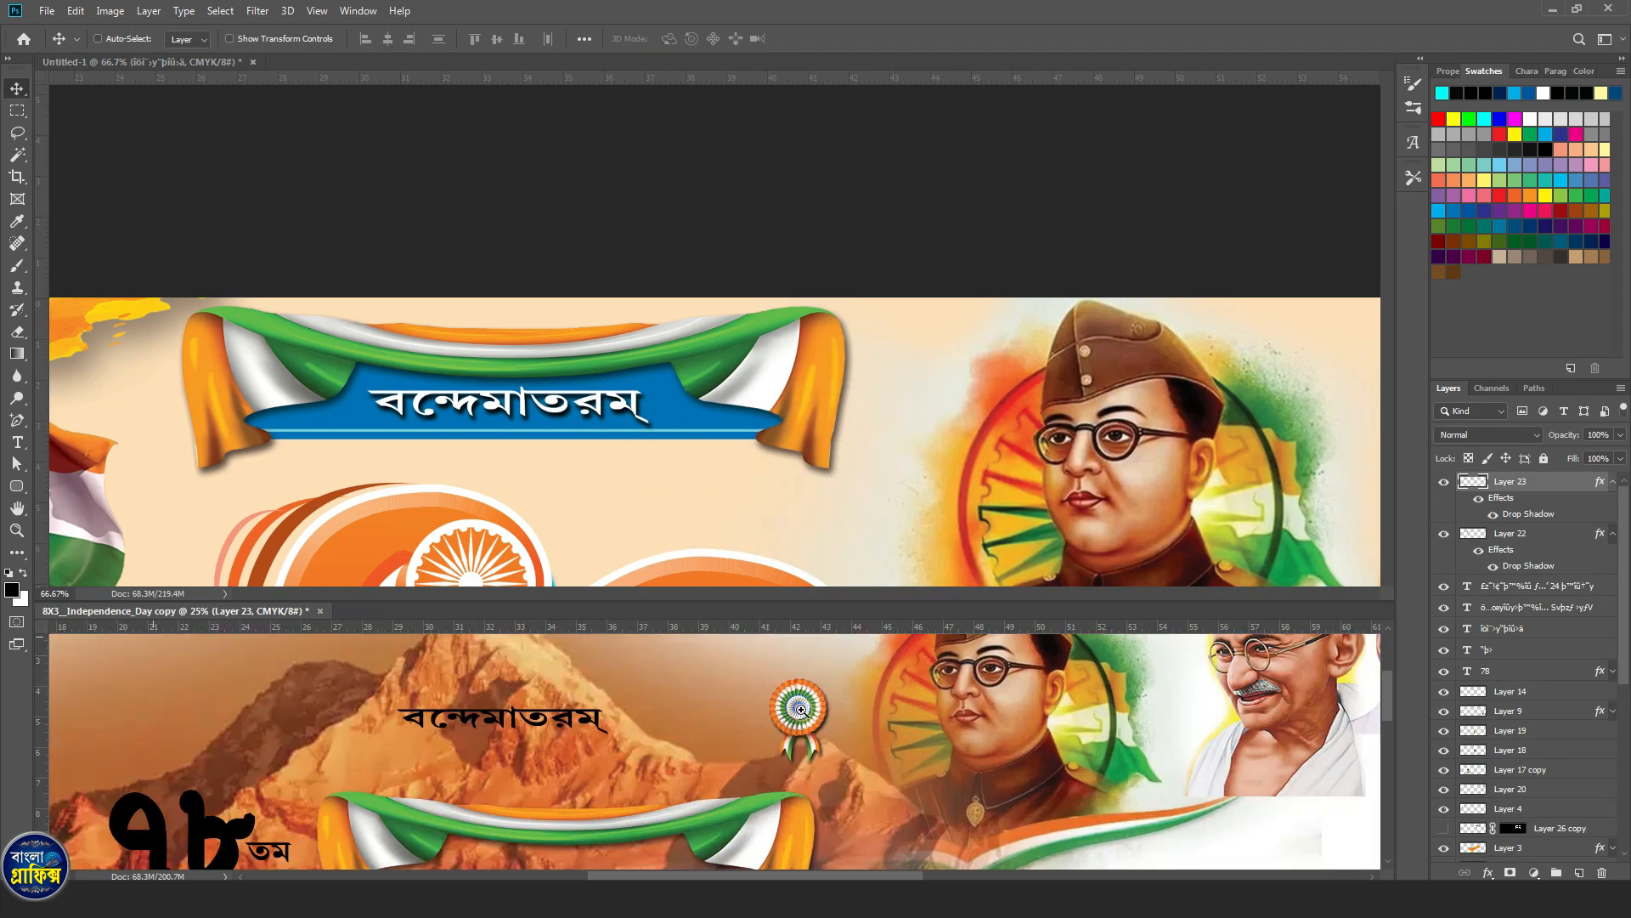
pyautogui.click(796, 417)
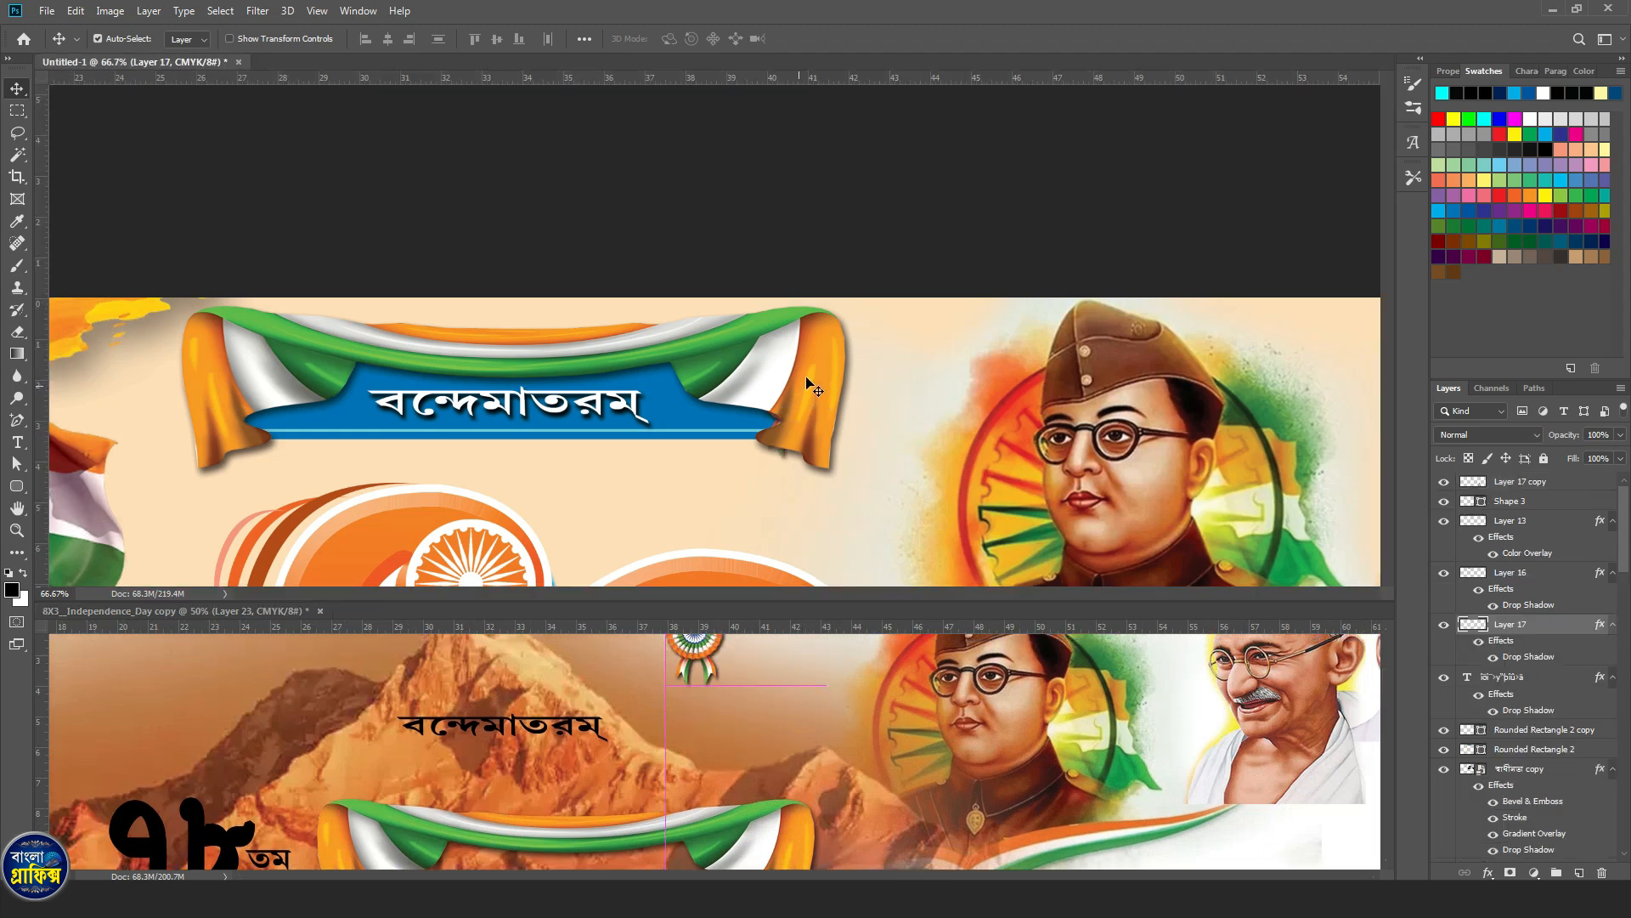
pyautogui.hotkey('ctrl', ']')
pyautogui.moveTo(797, 396); pyautogui.dragTo(798, 354)
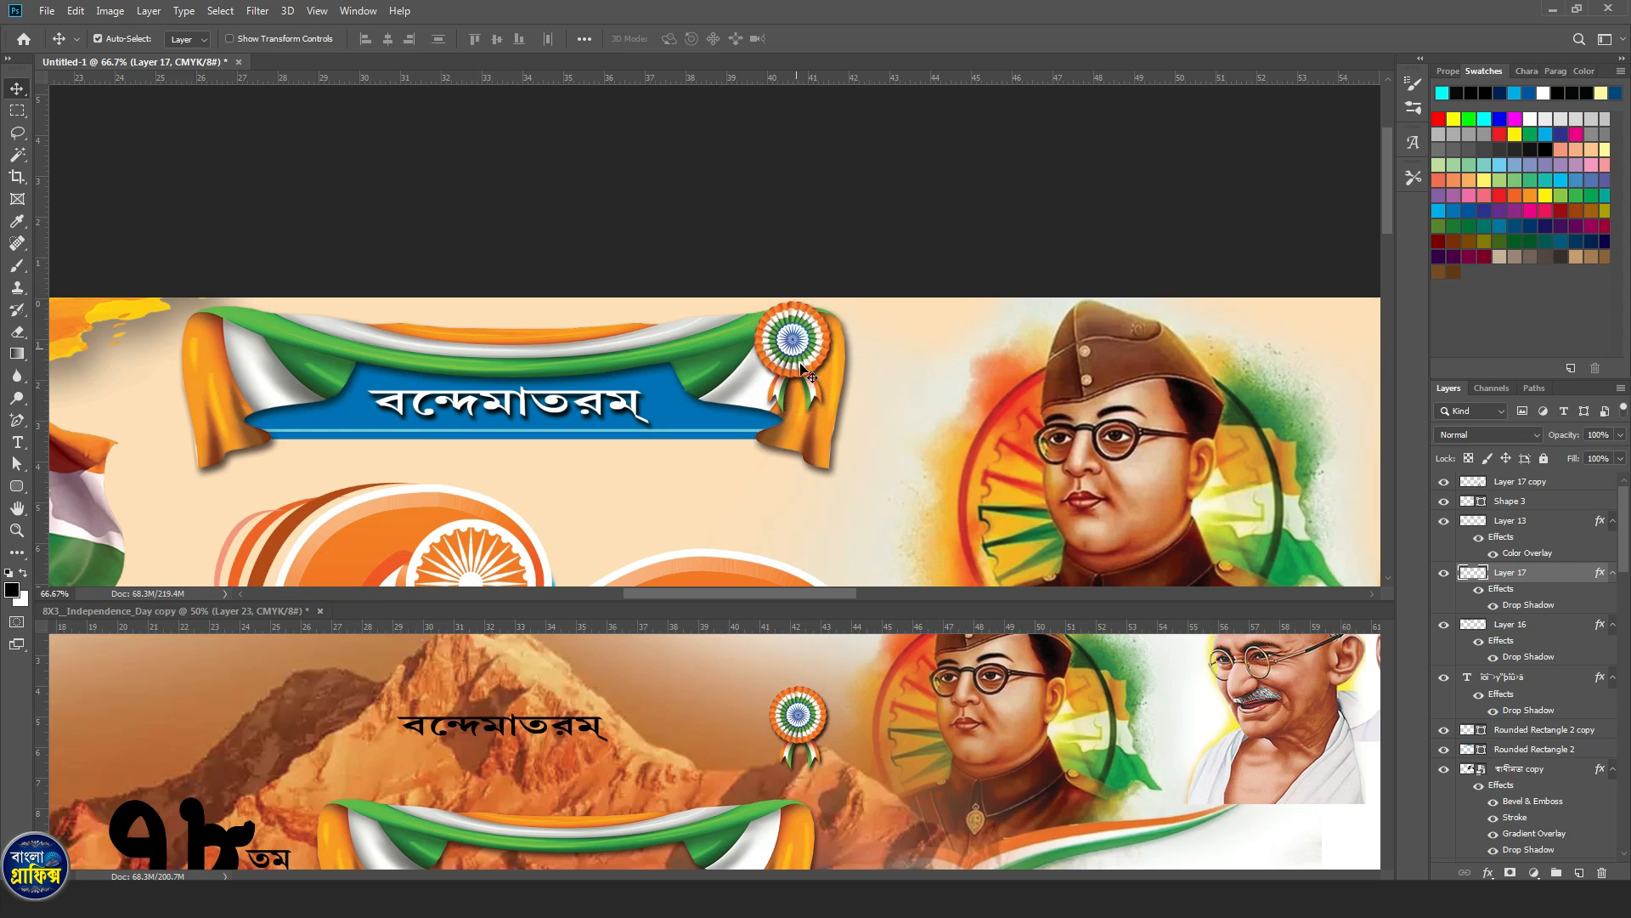
# Duplicate the rosette onto the drape's left end and shift the original outward to match on the right end.
pyautogui.moveTo(794, 344); pyautogui.dragTo(226, 323)
pyautogui.moveTo(795, 340); pyautogui.dragTo(825, 339)
pyautogui.press('Left')
pyautogui.press('Left')
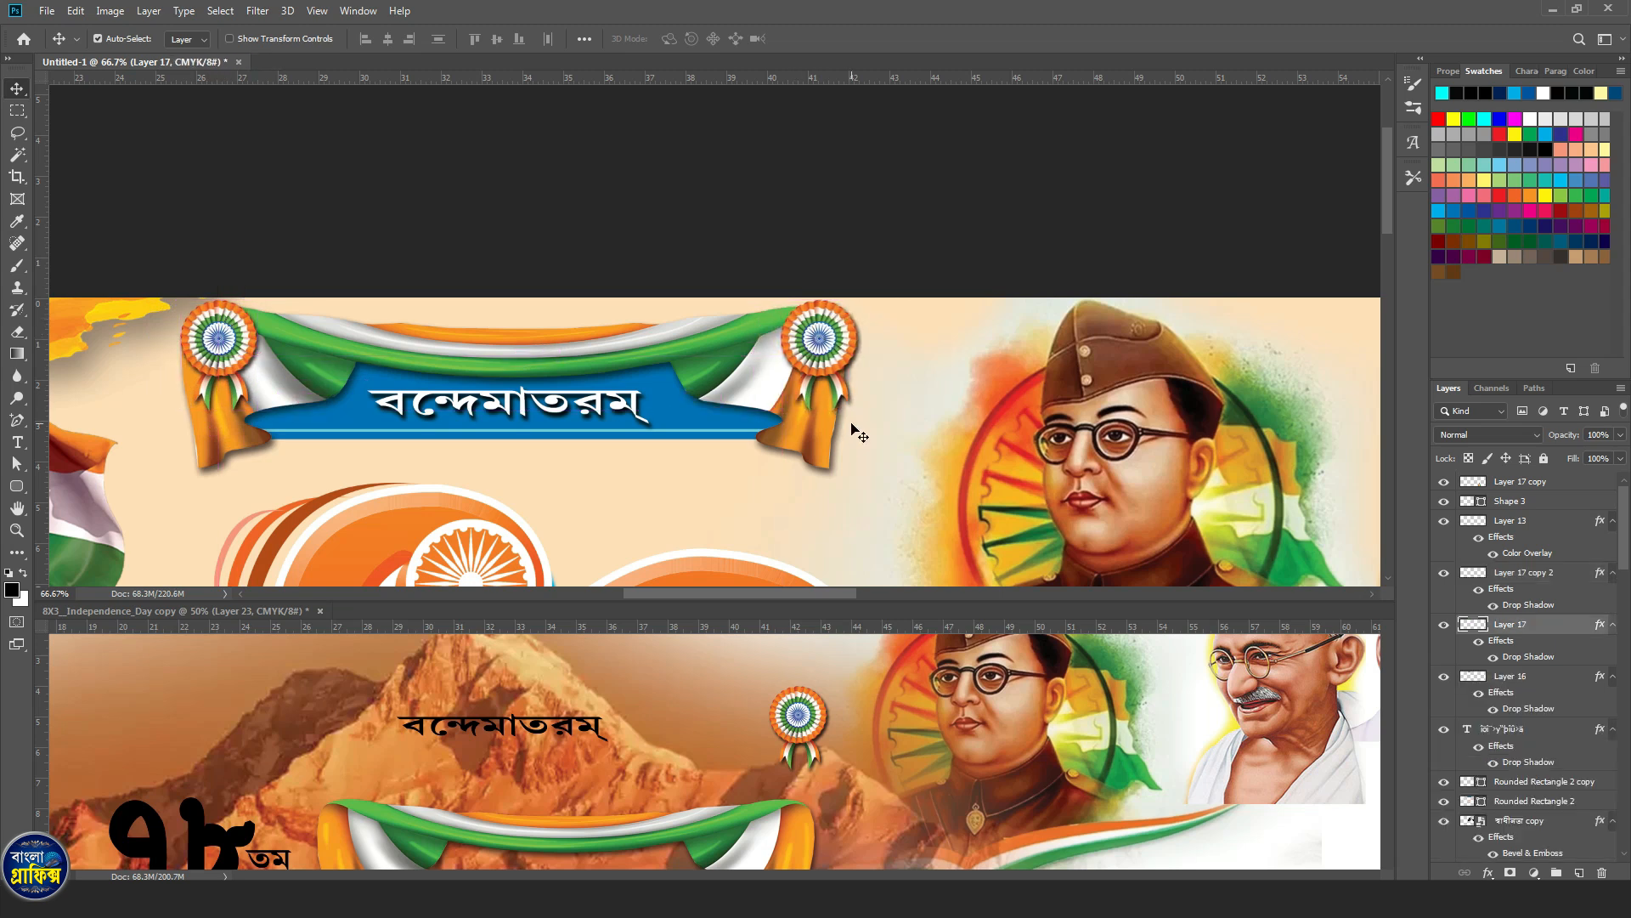
# Bring the floral ornament, Layer 25, from the source banner into the new banner just above the Color Fill 1 background.
pyautogui.hotkey('ctrl', '-')
pyautogui.hotkey('ctrl', '-')
pyautogui.hotkey('ctrl', '-')
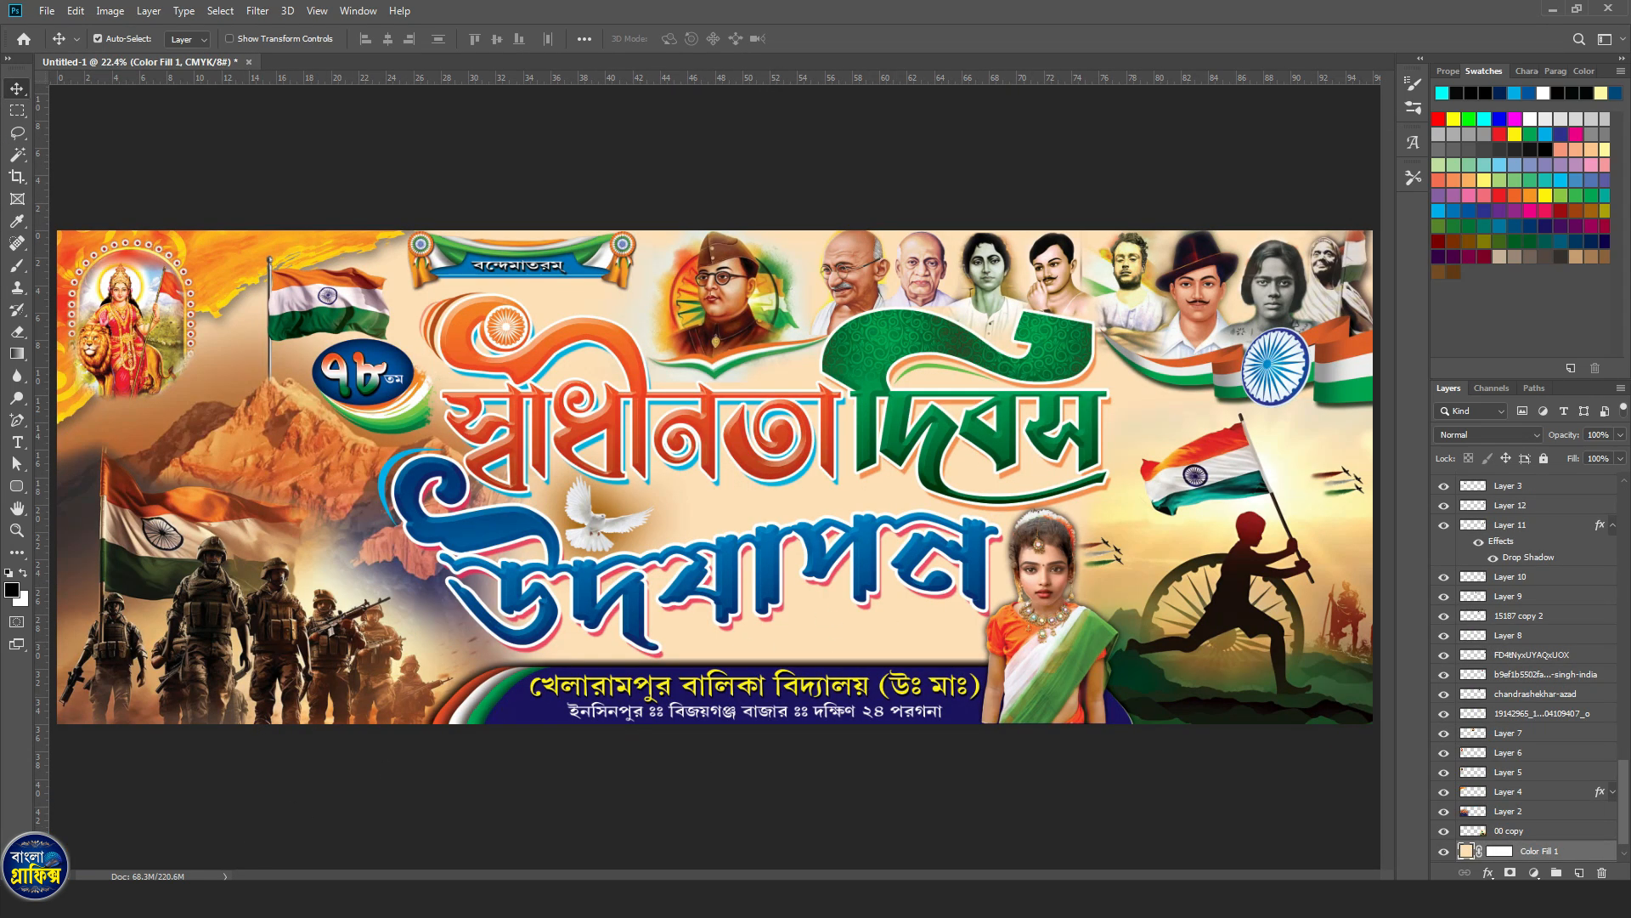
pyautogui.moveTo(235, 898)
pyautogui.click(324, 823)
pyautogui.click(1444, 803)
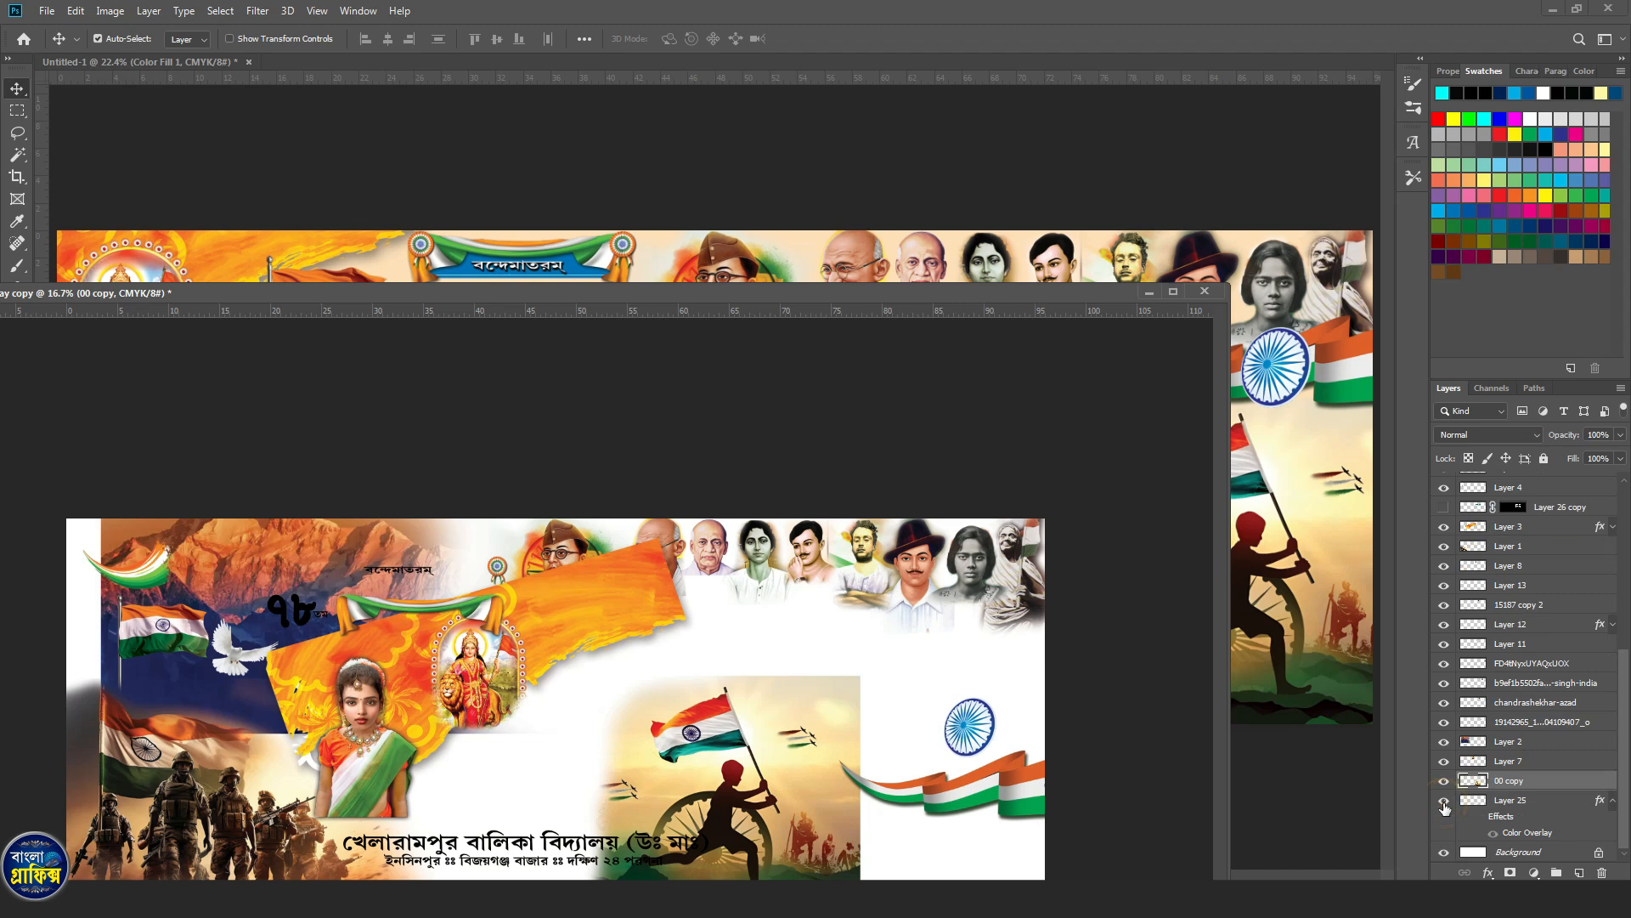
pyautogui.moveTo(1510, 802); pyautogui.dragTo(1311, 563)
pyautogui.click(1168, 541)
pyautogui.click(1152, 291)
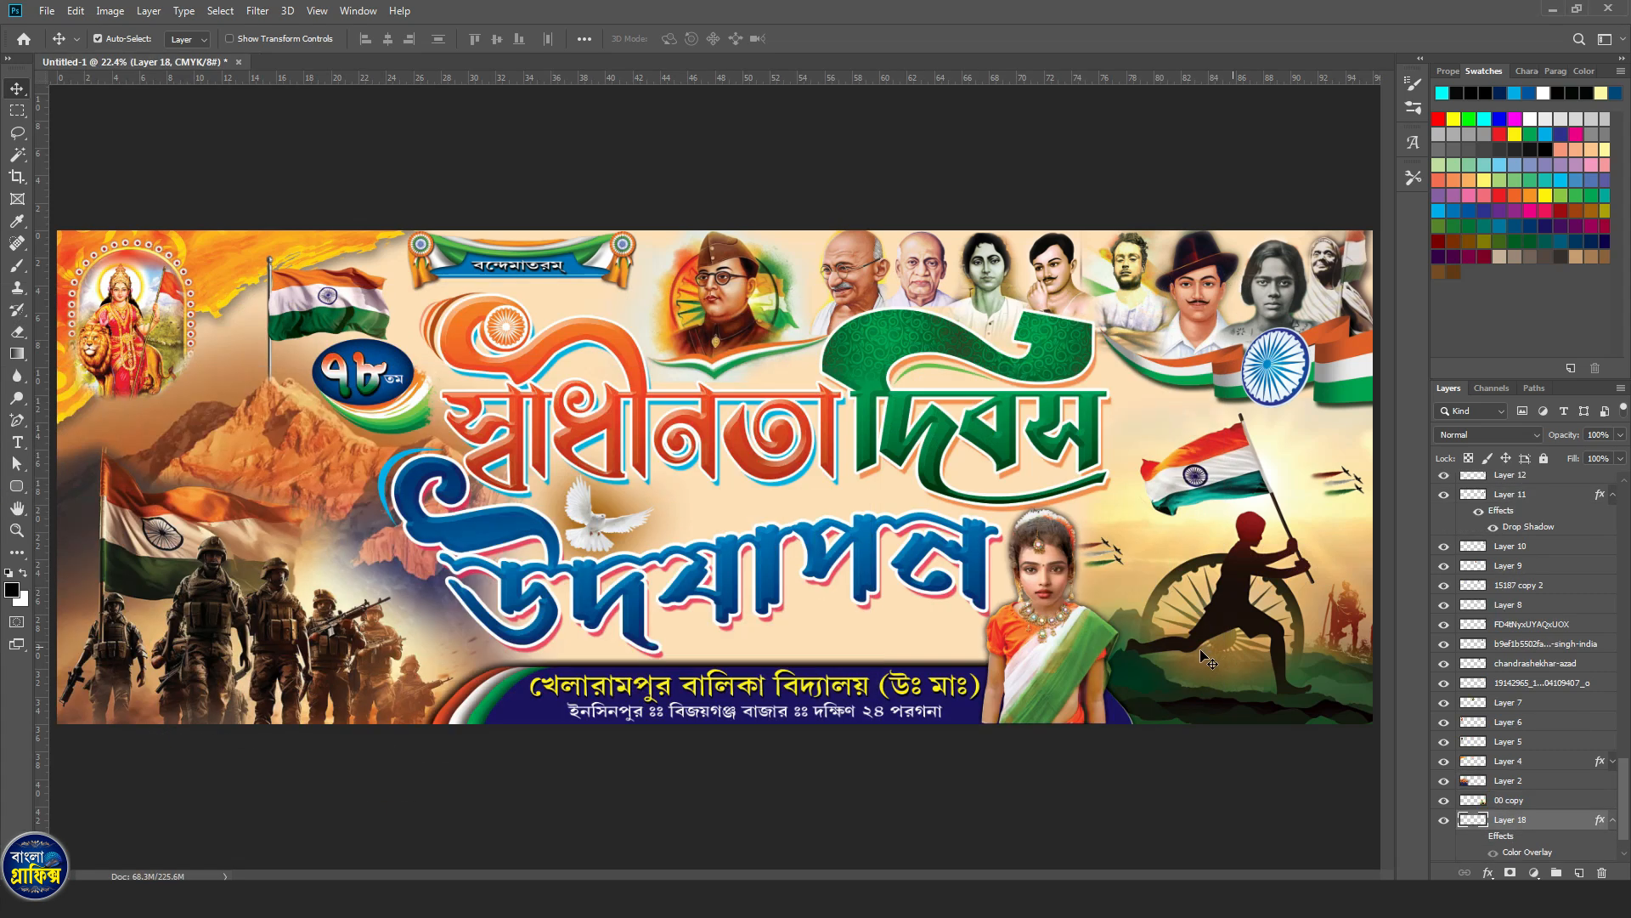
# Move the floral ornament under the right half of the blue উদযাপন title, just above the school name strip.
pyautogui.hotkey('ctrl', 't')
pyautogui.moveTo(1188, 581); pyautogui.dragTo(813, 655)
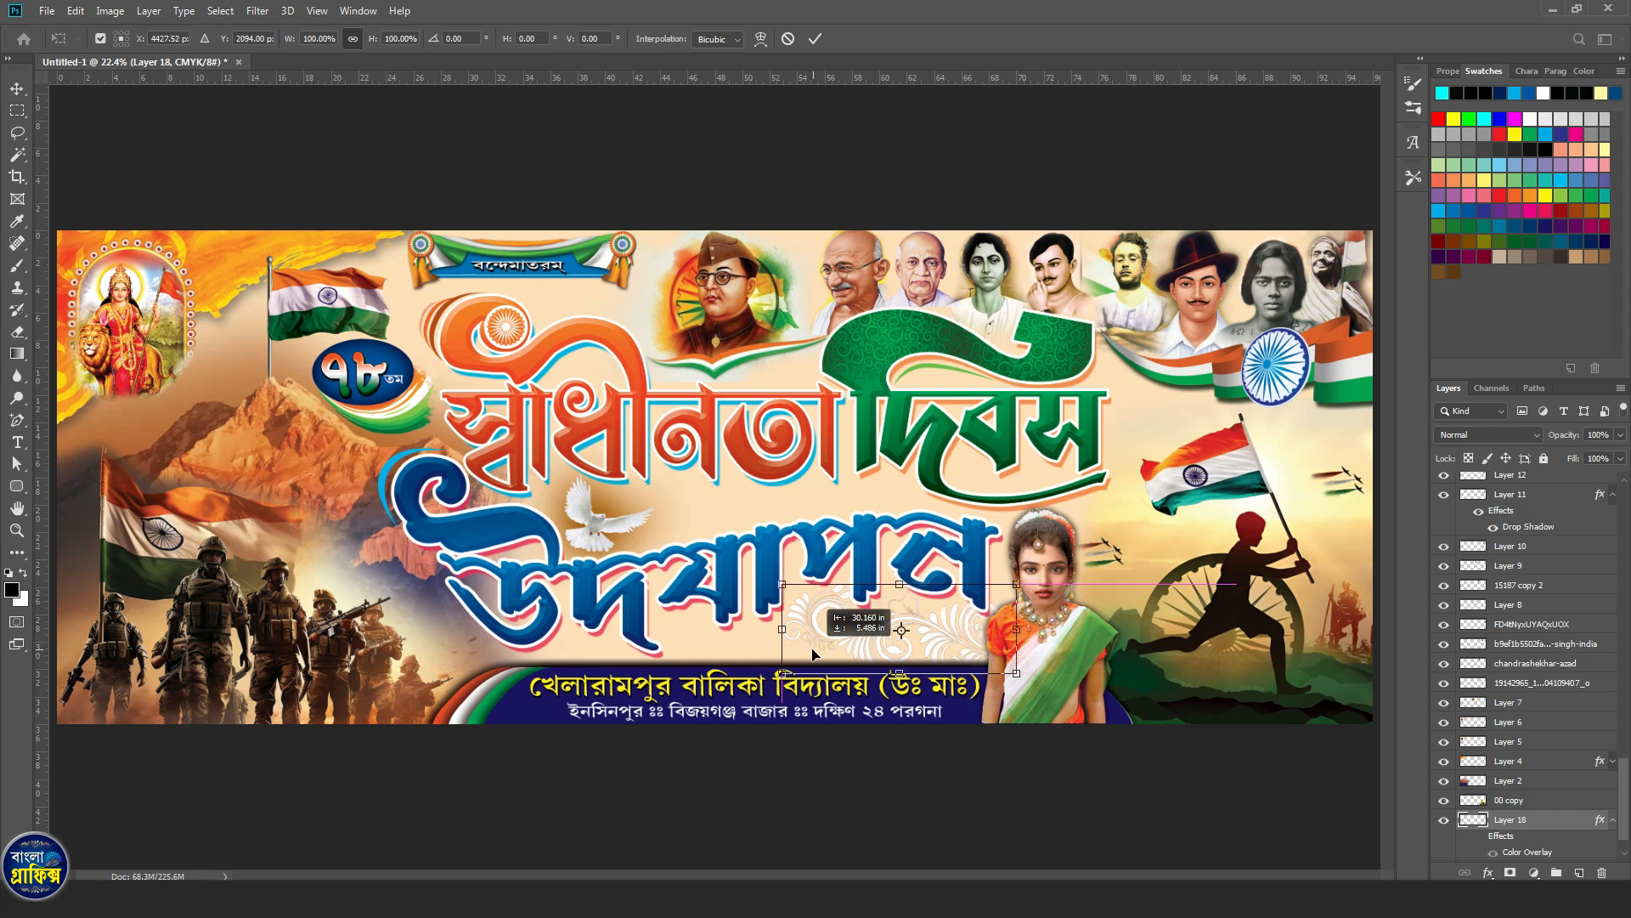
pyautogui.press('Return')
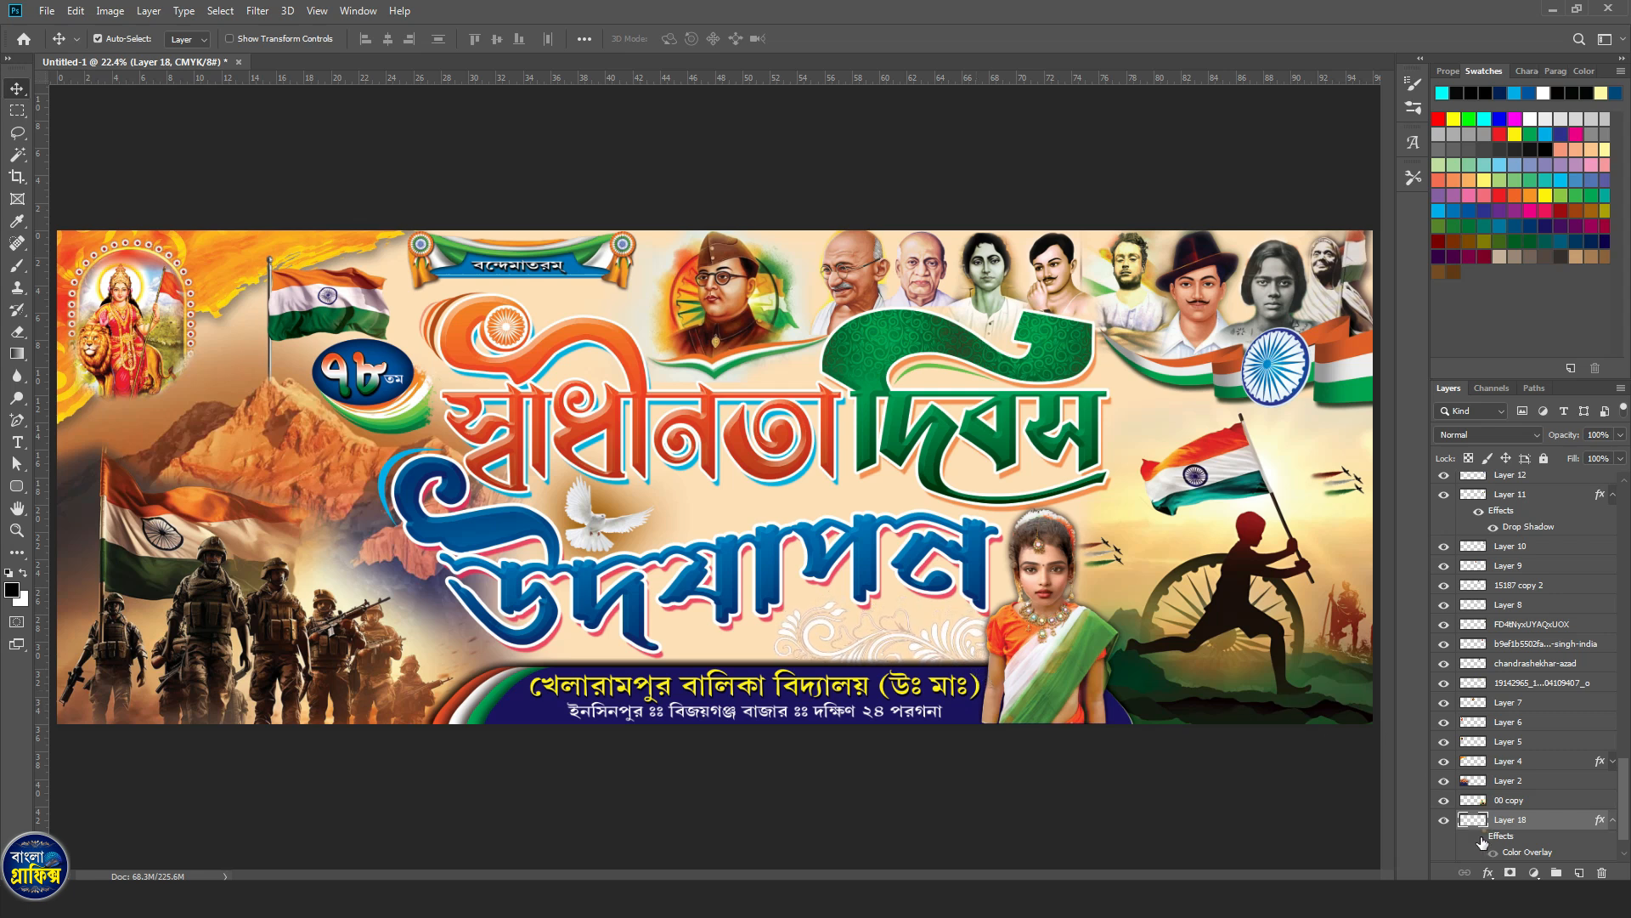
# Turn on the floral ornament's Color Overlay in peach f9ad81.
pyautogui.doubleClick(1518, 851)
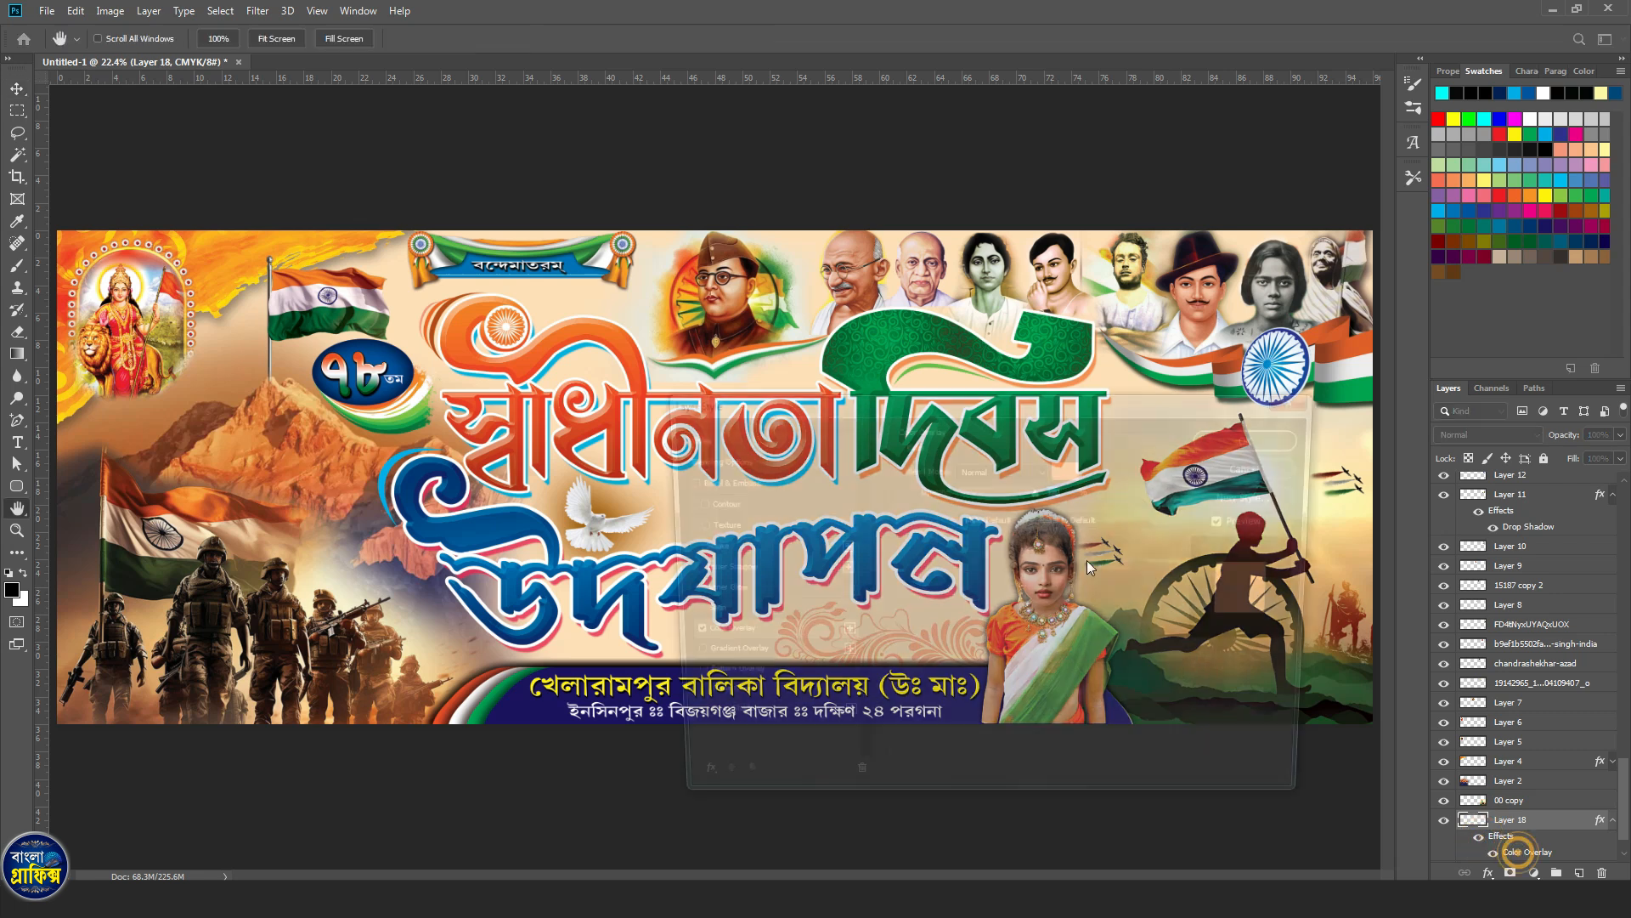
pyautogui.click(1072, 472)
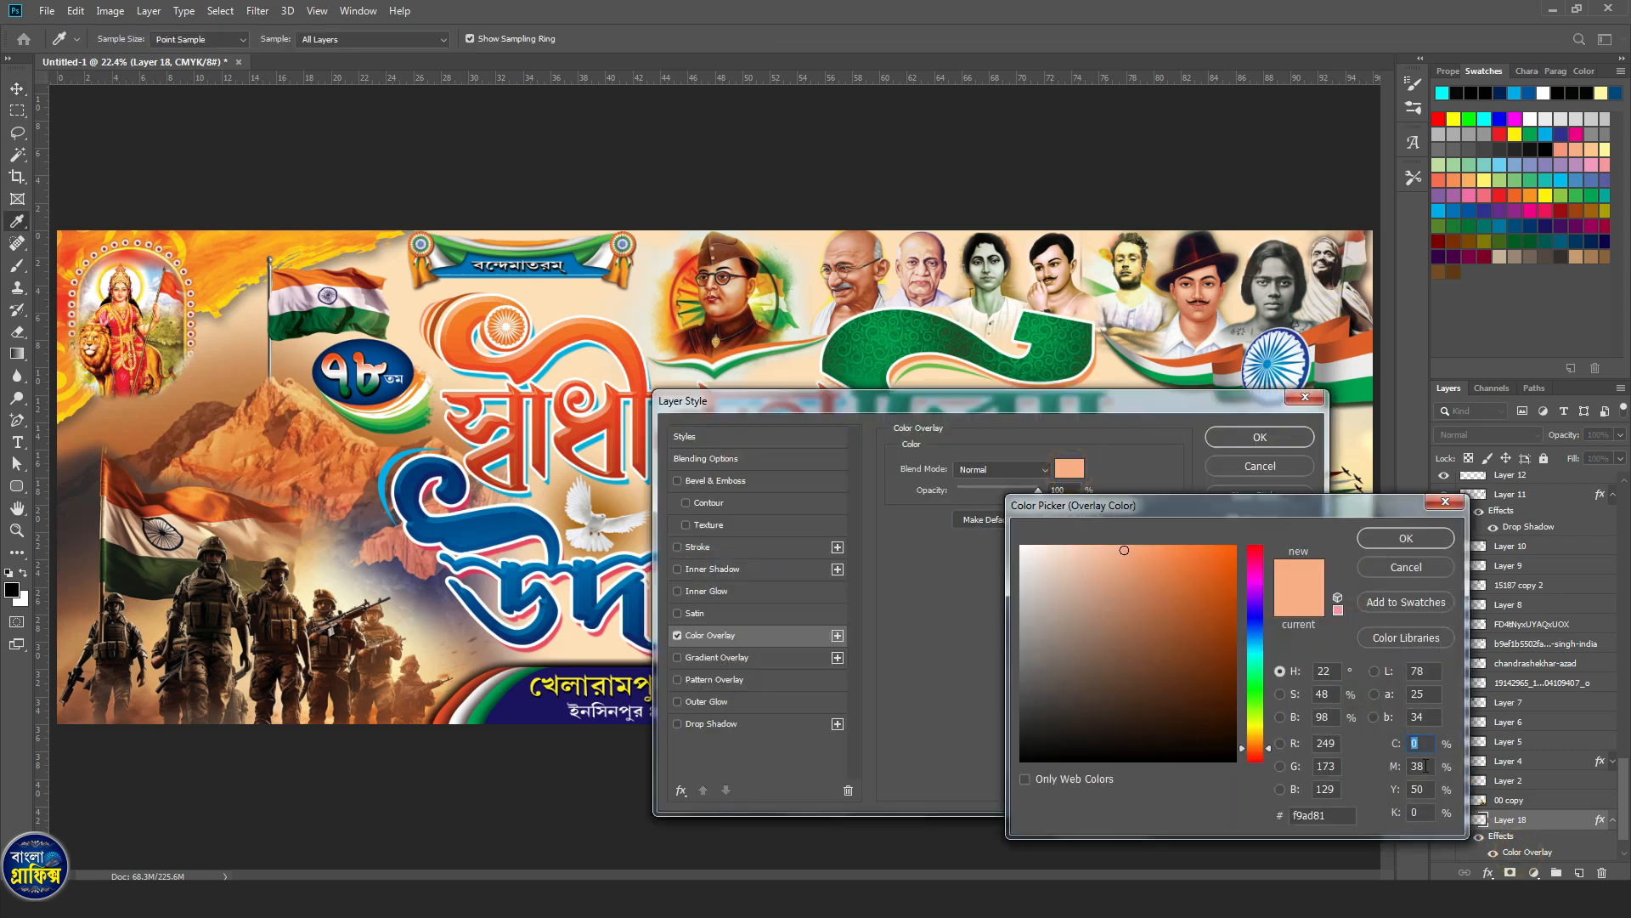
pyautogui.click(1403, 538)
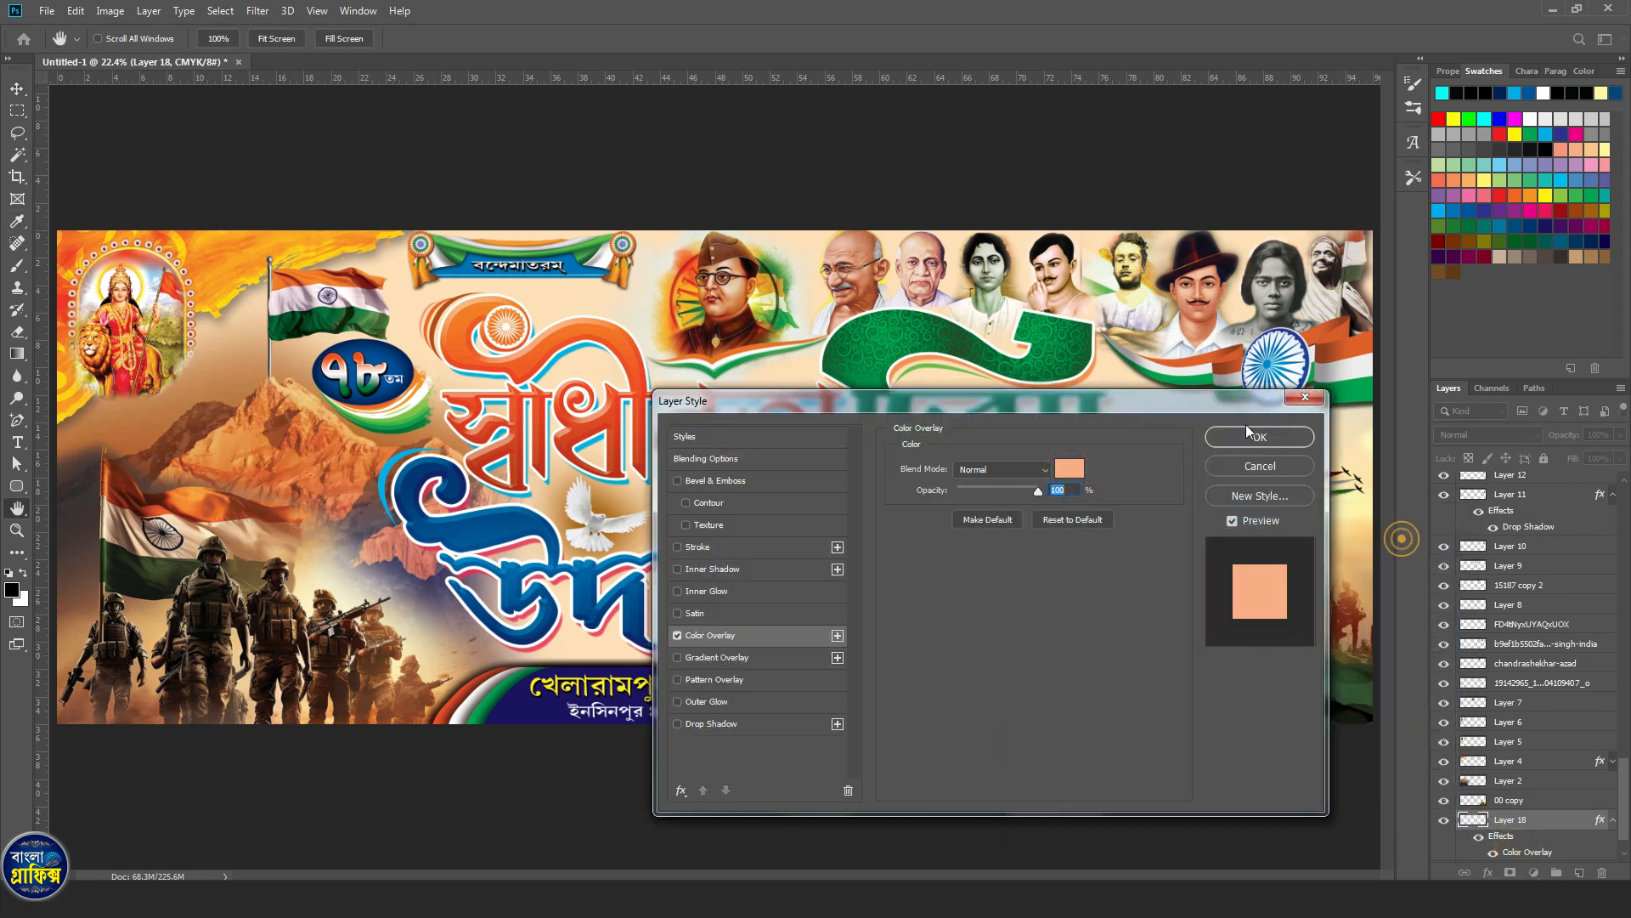
pyautogui.click(1260, 467)
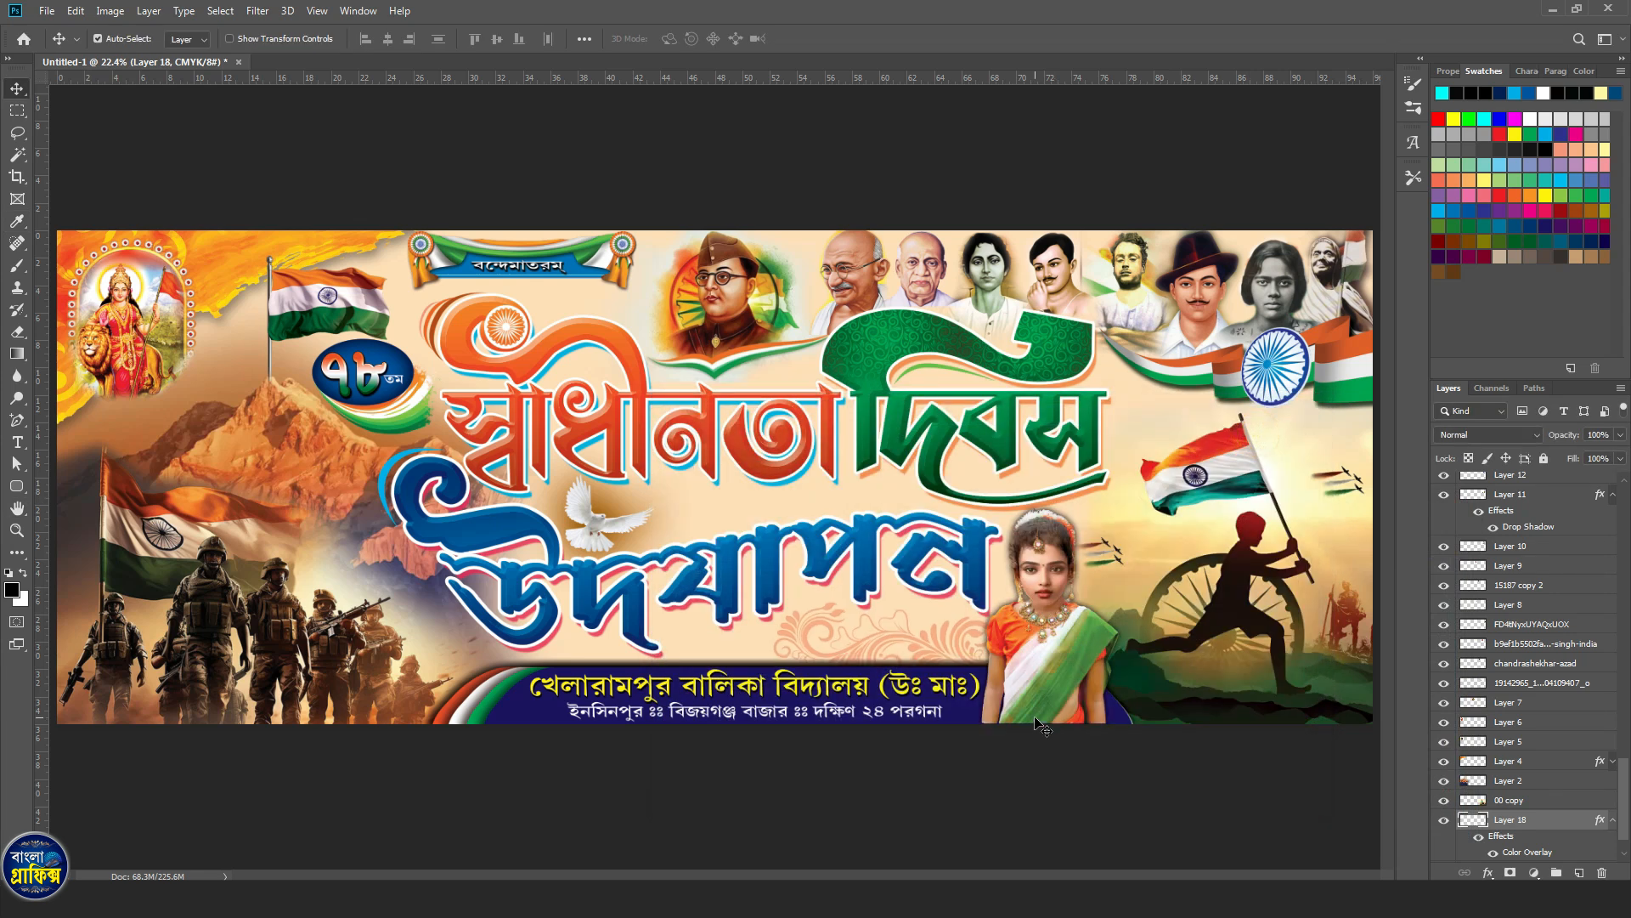
# Add a new layer above Color Fill 1 and paint a soft white glow behind the titles with a 1300 px brush.
pyautogui.scroll(-2, 1516, 758)
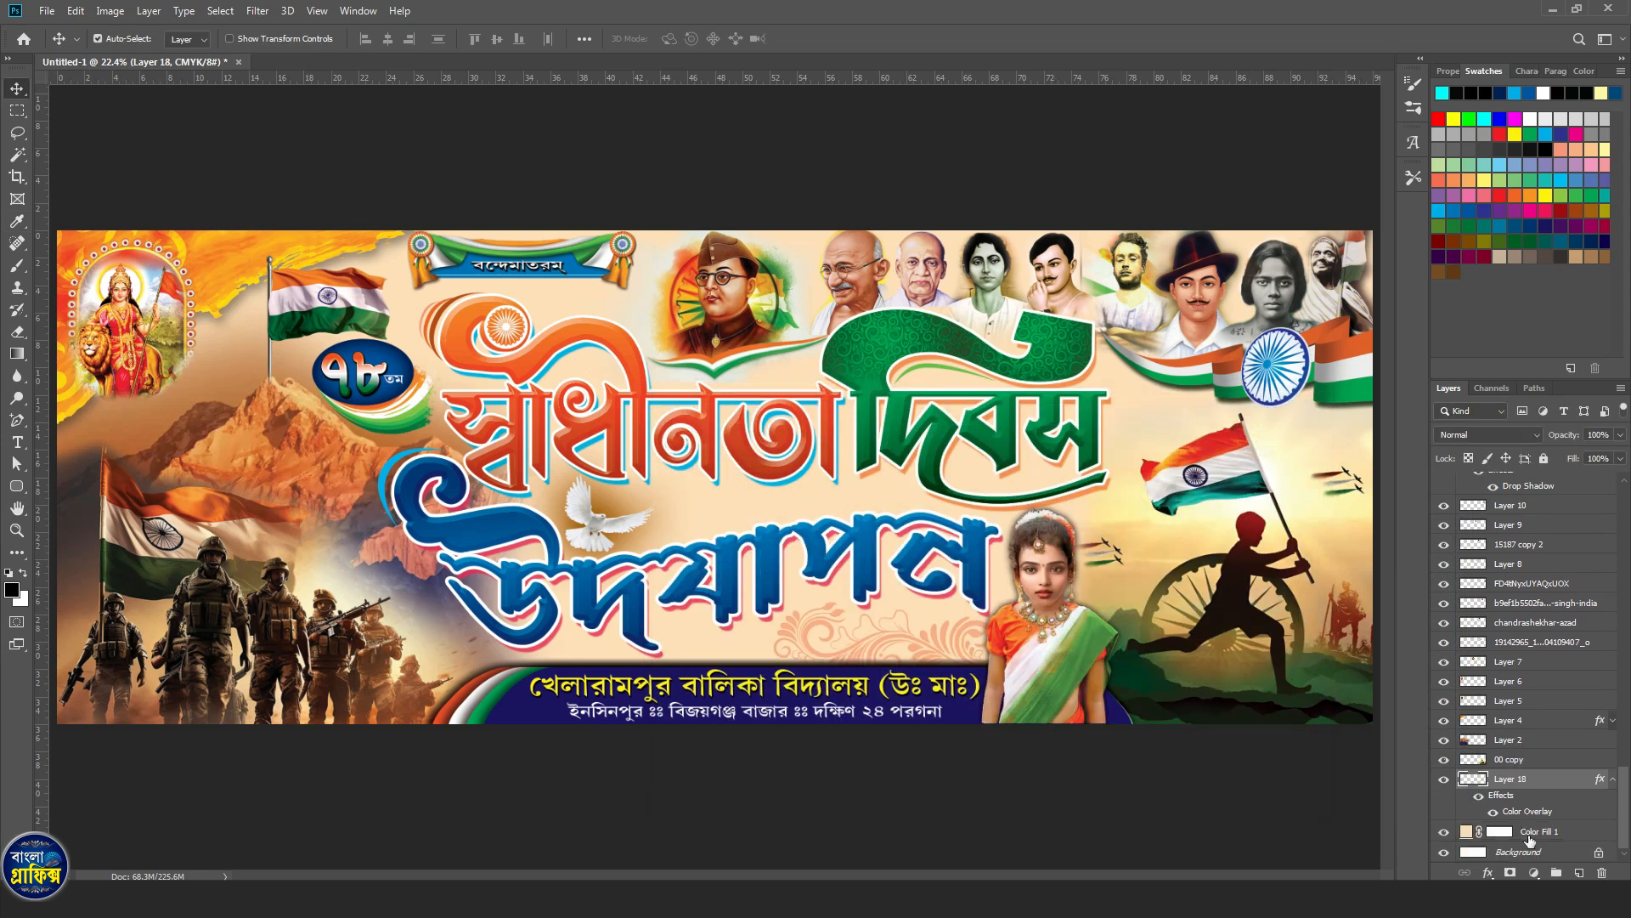
pyautogui.click(1507, 842)
pyautogui.click(1578, 873)
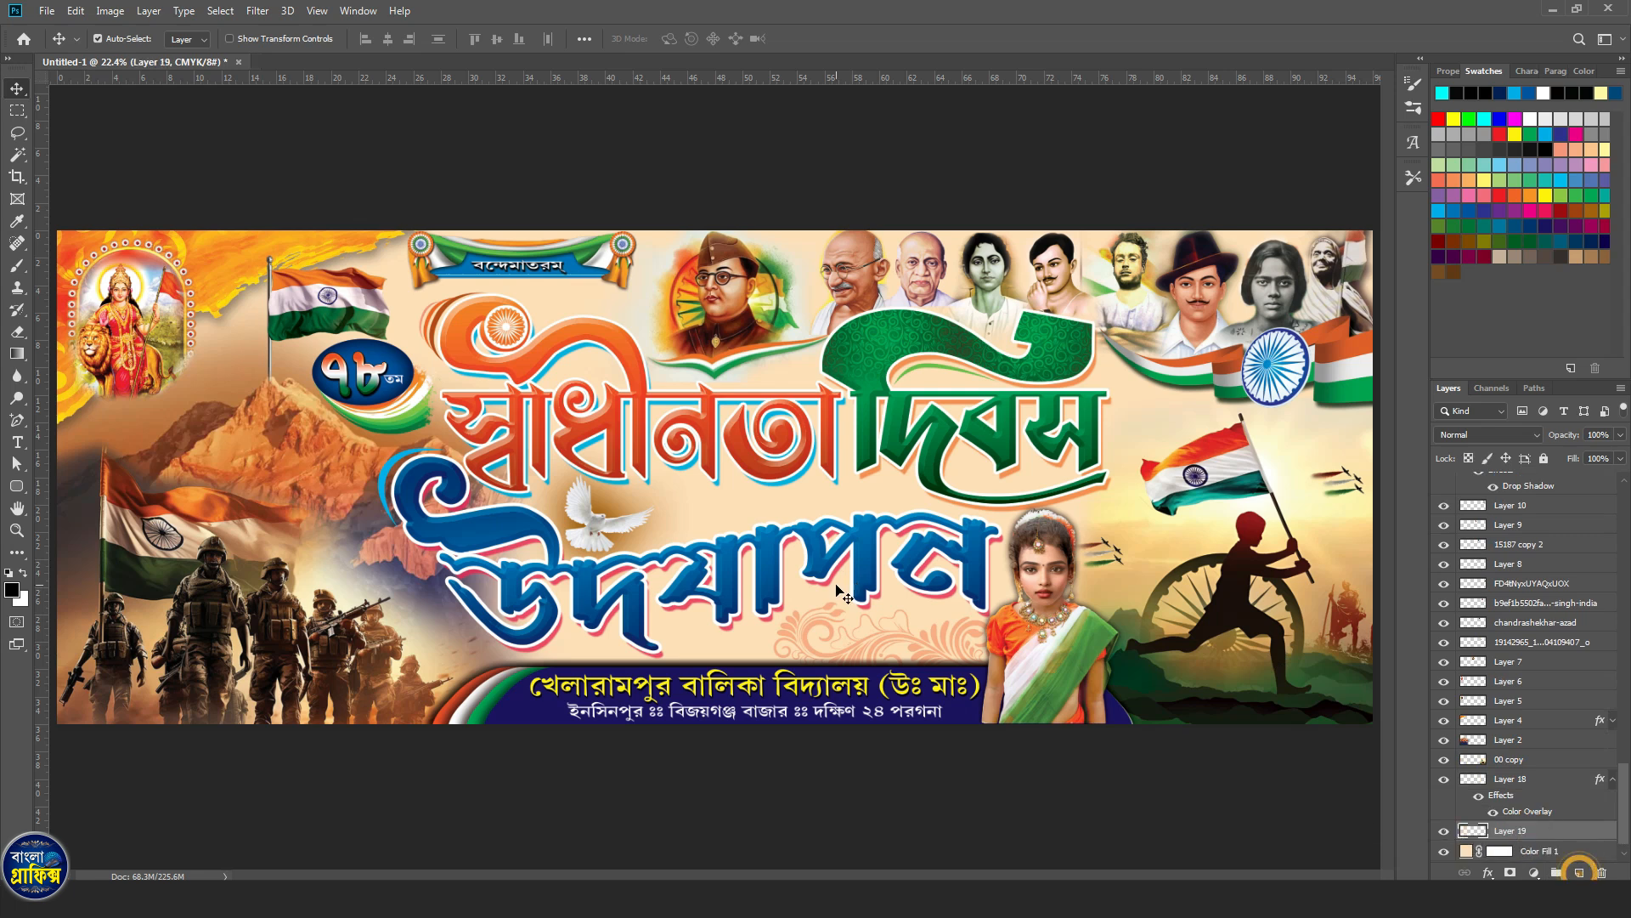
pyautogui.press('b')
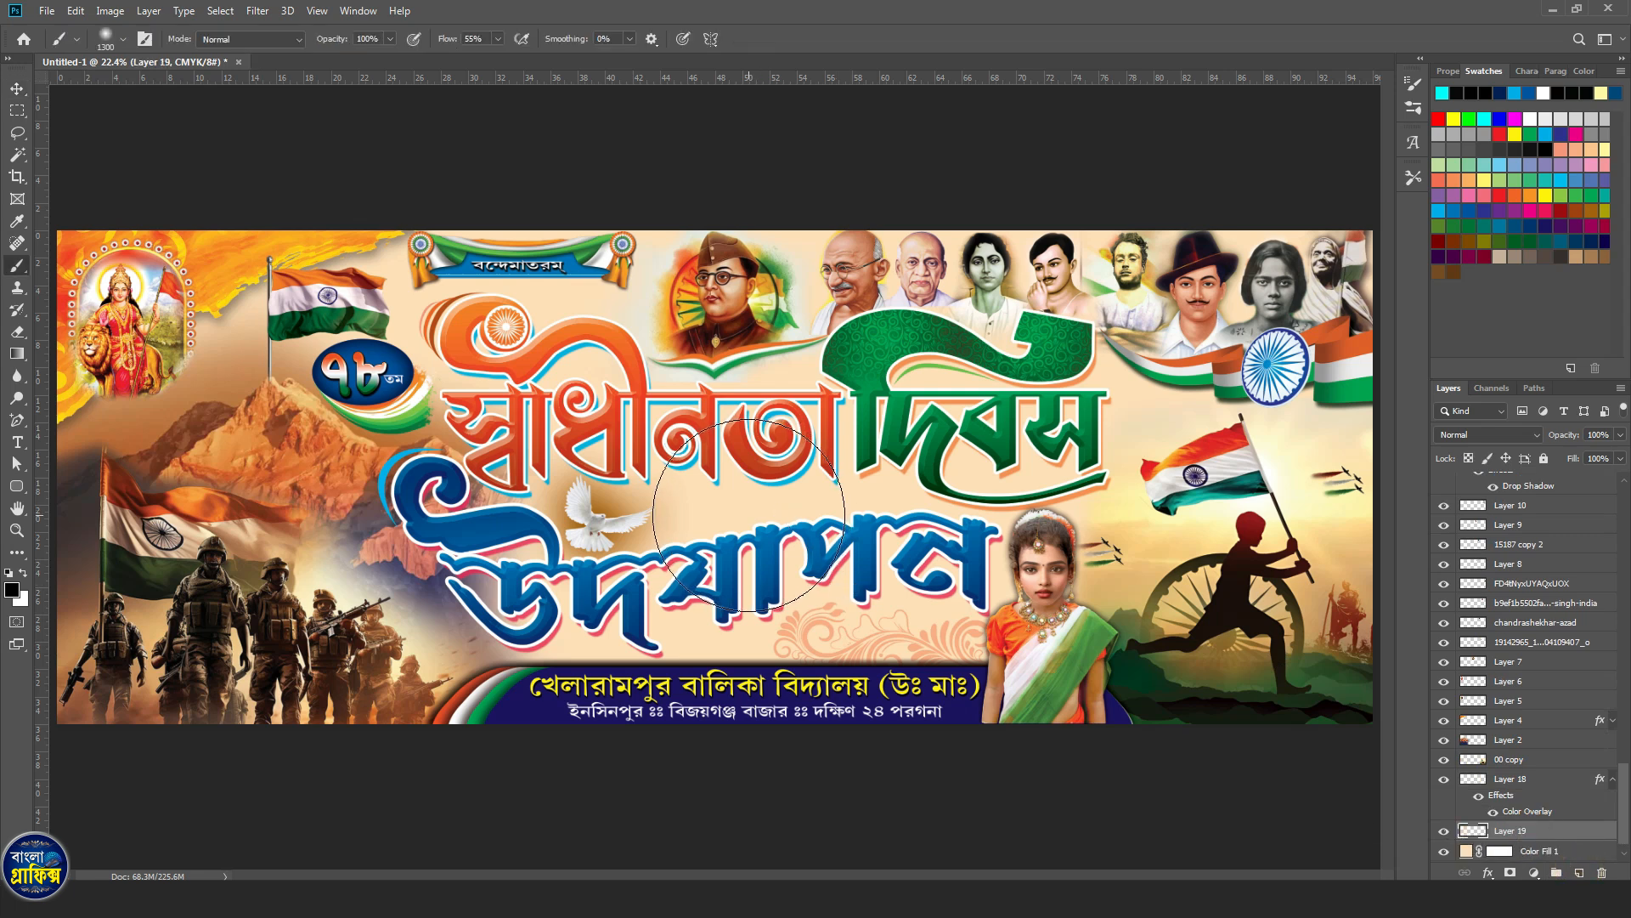
pyautogui.press('x')
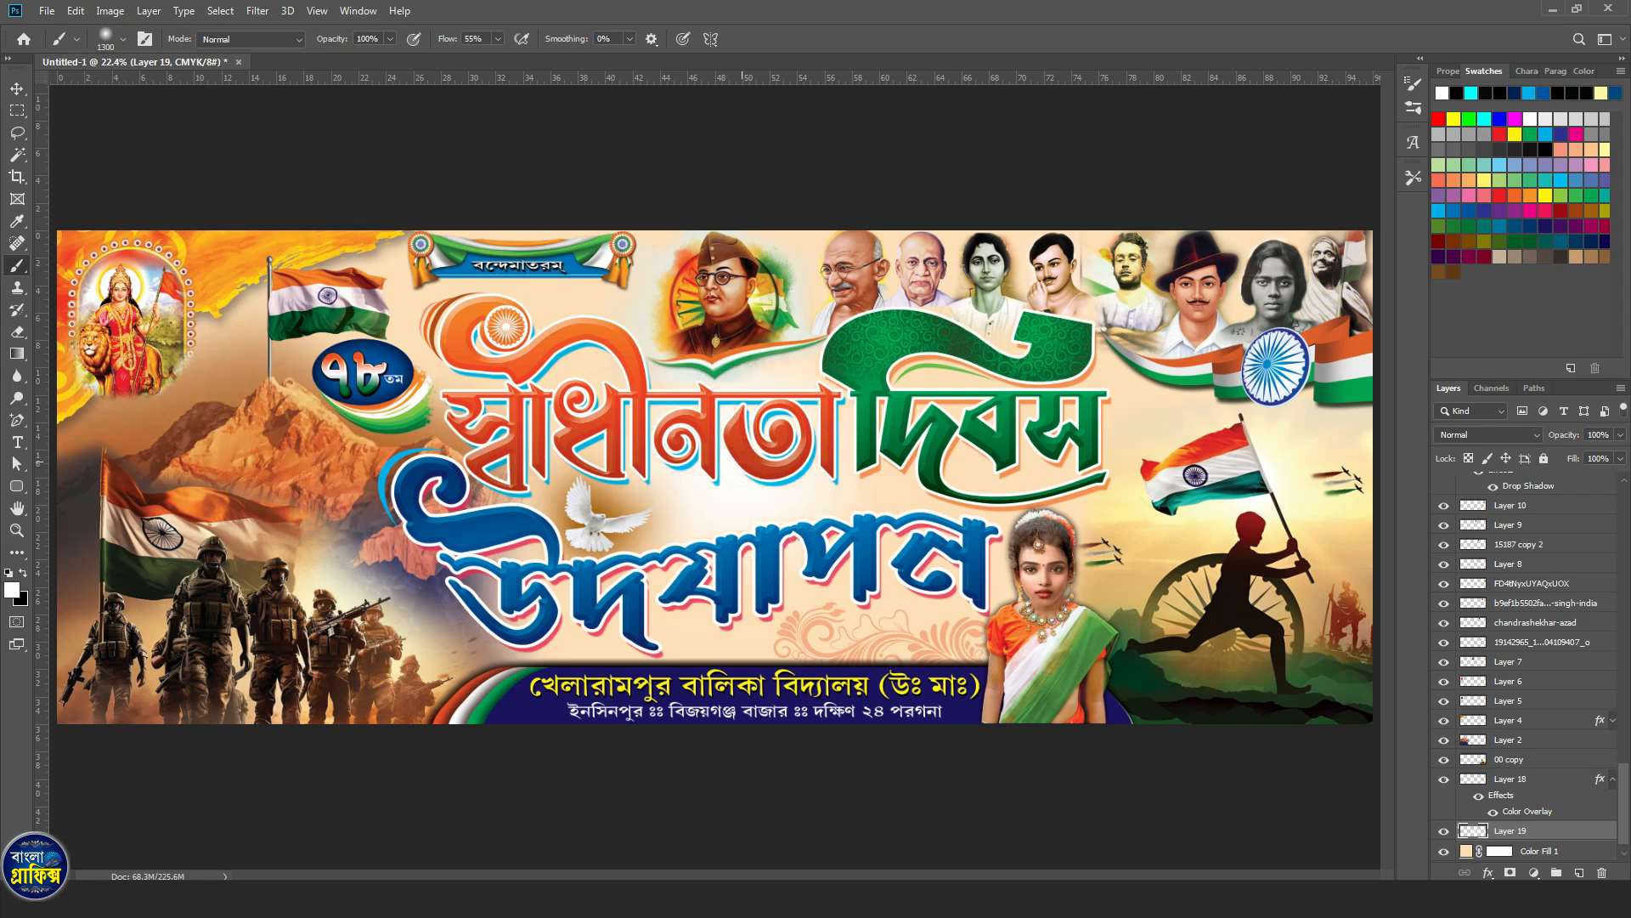
pyautogui.press('x')
# Enlarge the white glow by free transform so it spreads wider behind the titles.
pyautogui.hotkey('ctrl', 't')
pyautogui.moveTo(1071, 721); pyautogui.dragTo(1142, 780)
pyautogui.moveTo(539, 538); pyautogui.dragTo(414, 538)
pyautogui.press('Return')
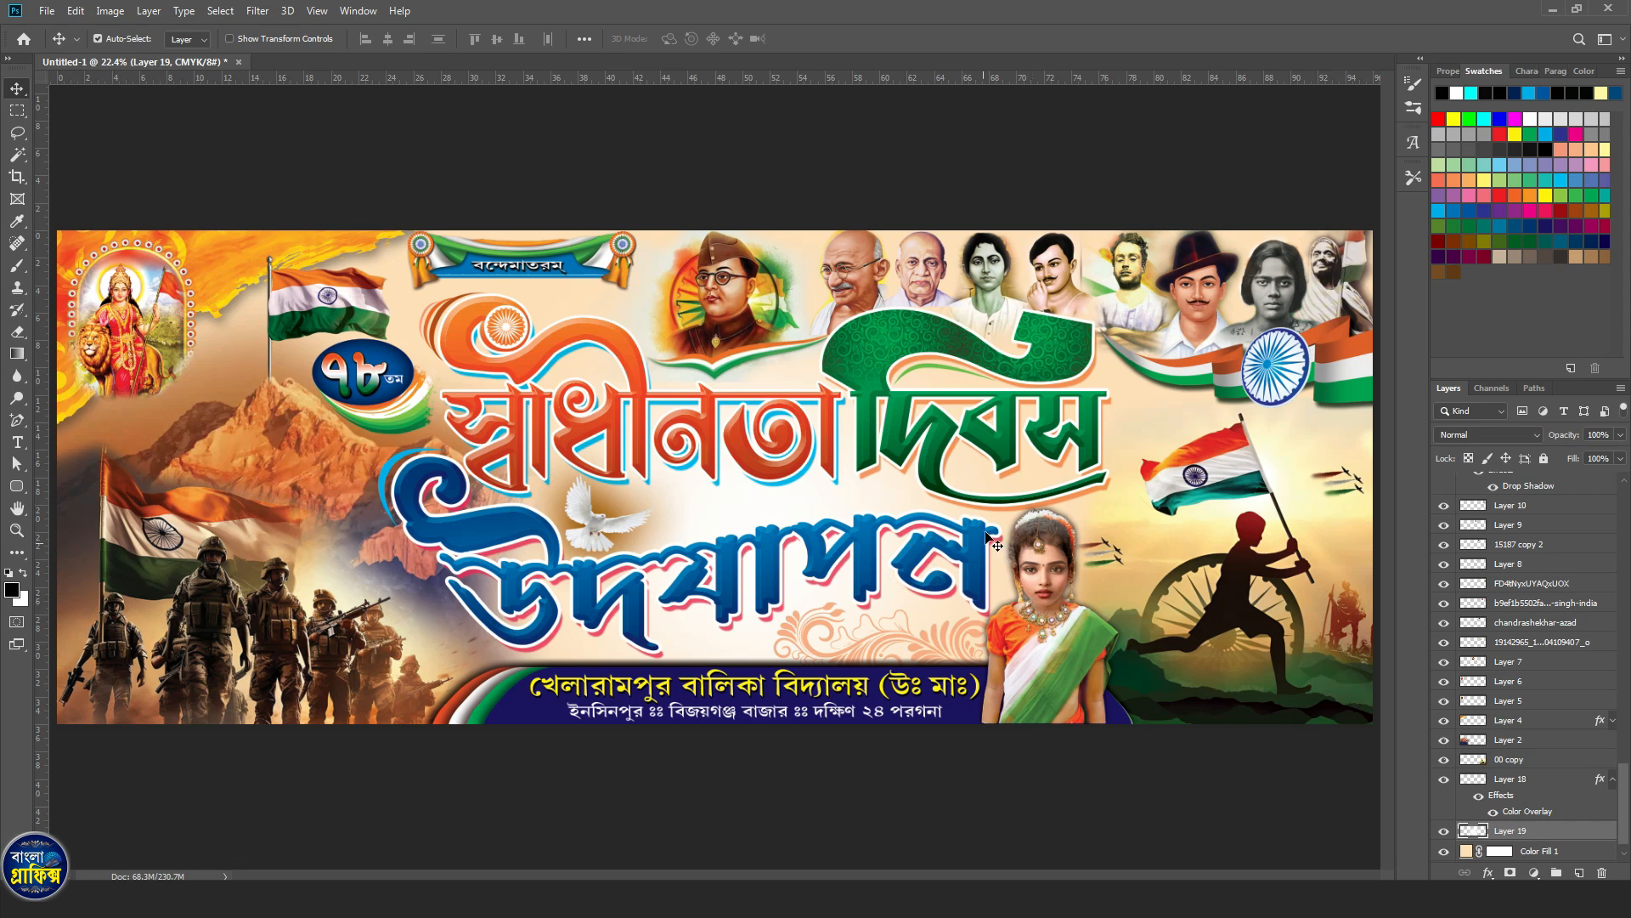
# Preview the whole banner in full-screen mode, fitted to the screen.
pyautogui.hotkey('ctrl', '-')
pyautogui.hotkey('ctrl', '-')
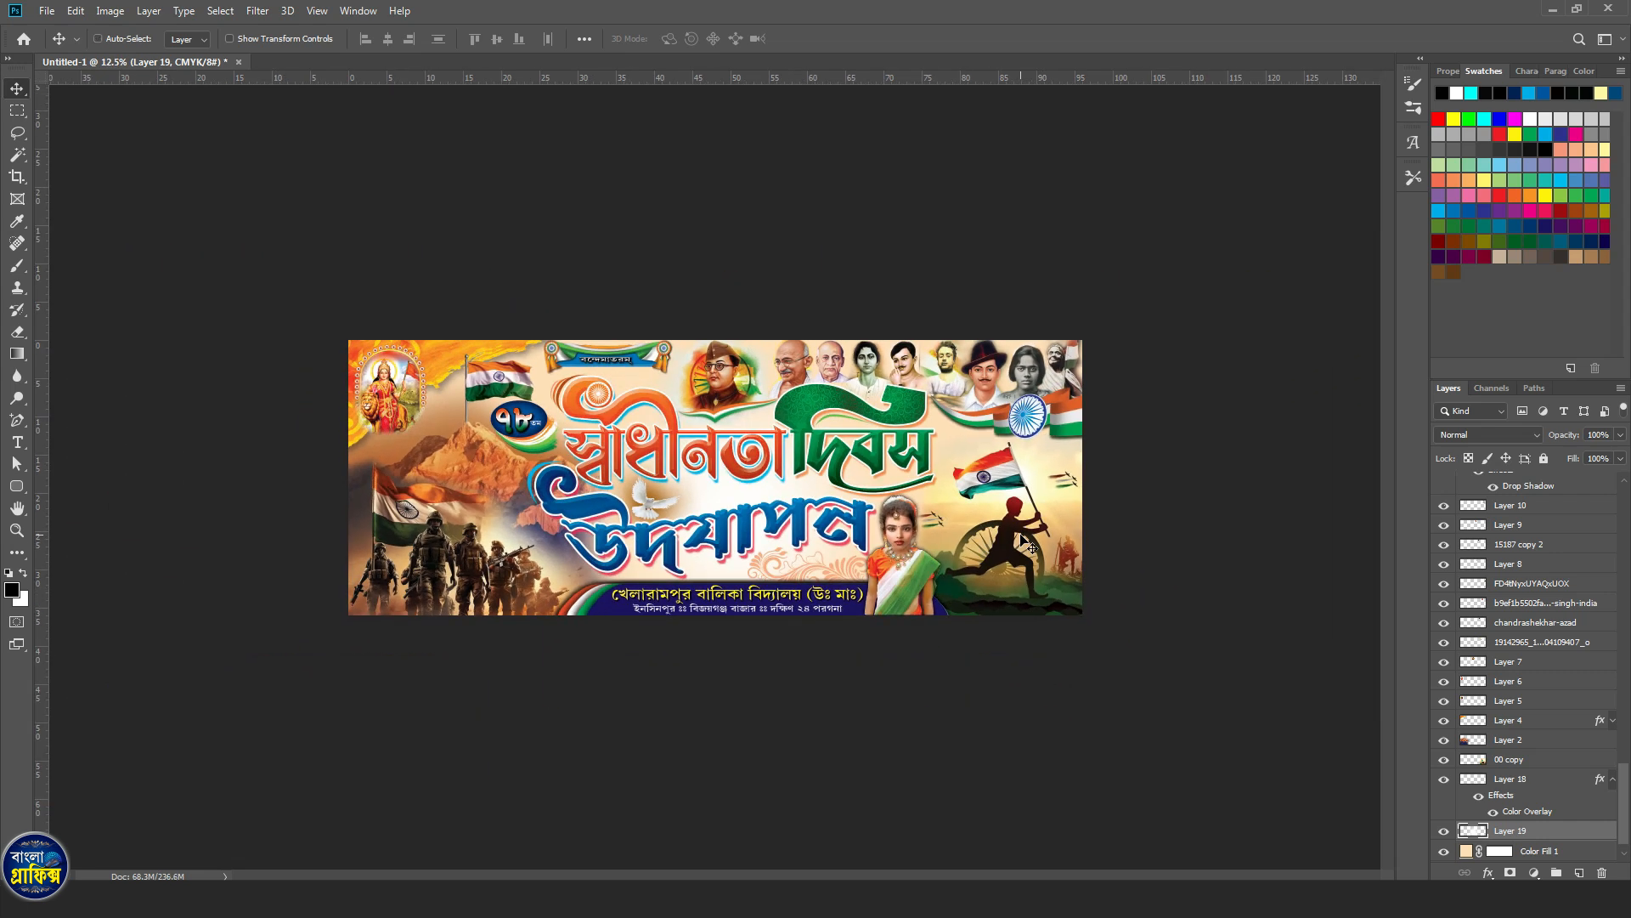
pyautogui.hotkey('ctrl', '0')
pyautogui.press('f')
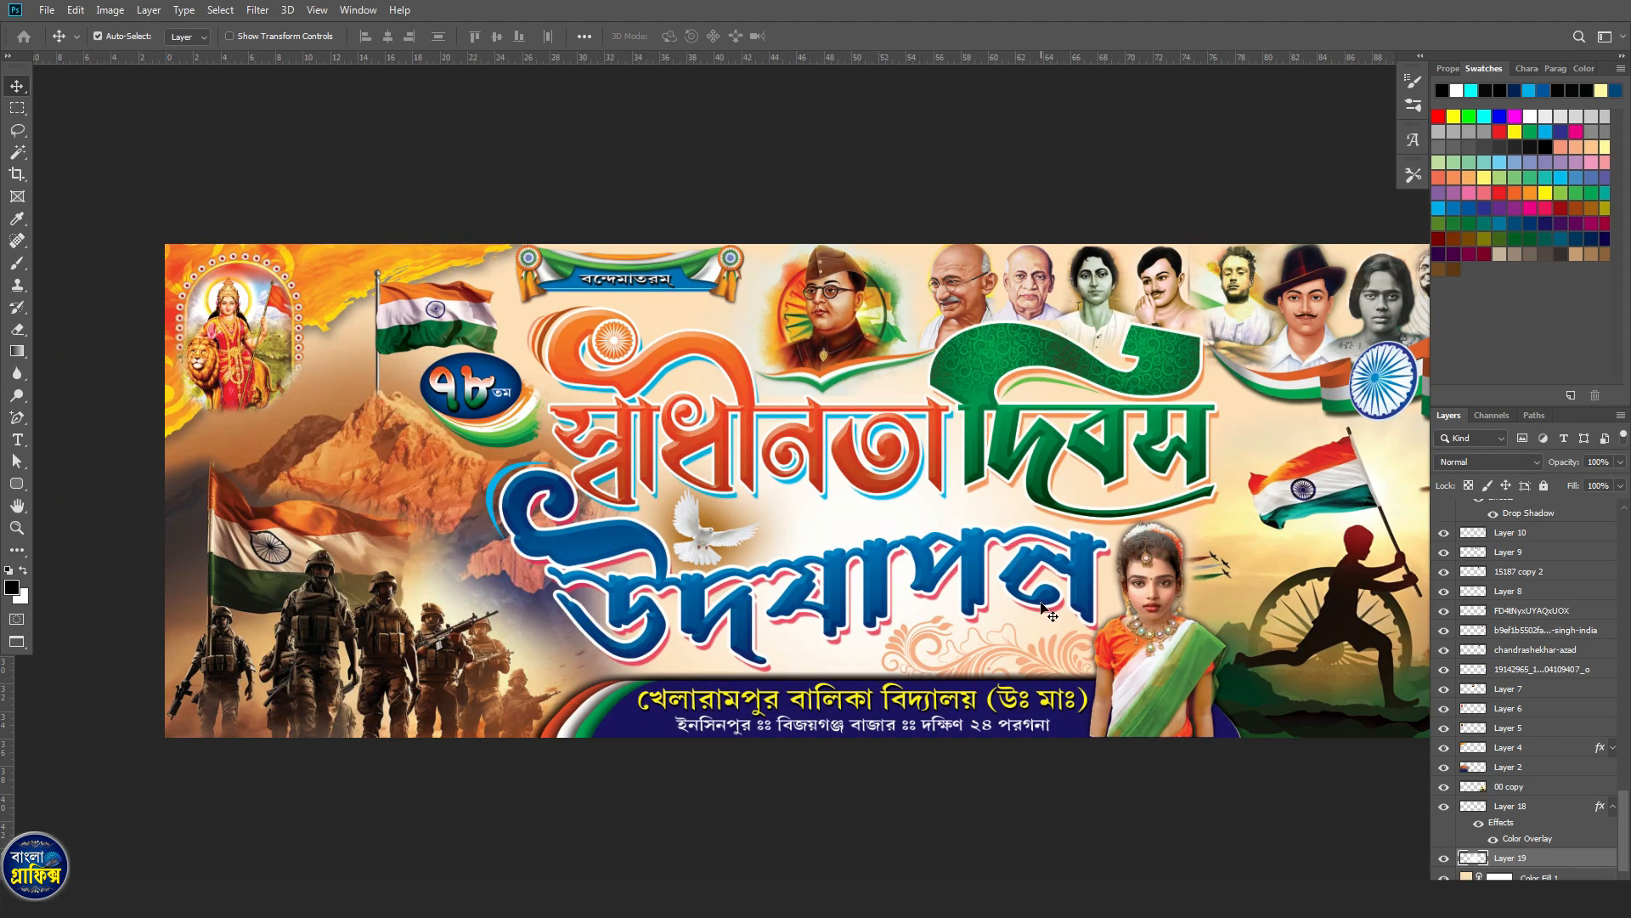
pyautogui.press('f')
pyautogui.hotkey('ctrl', '0')
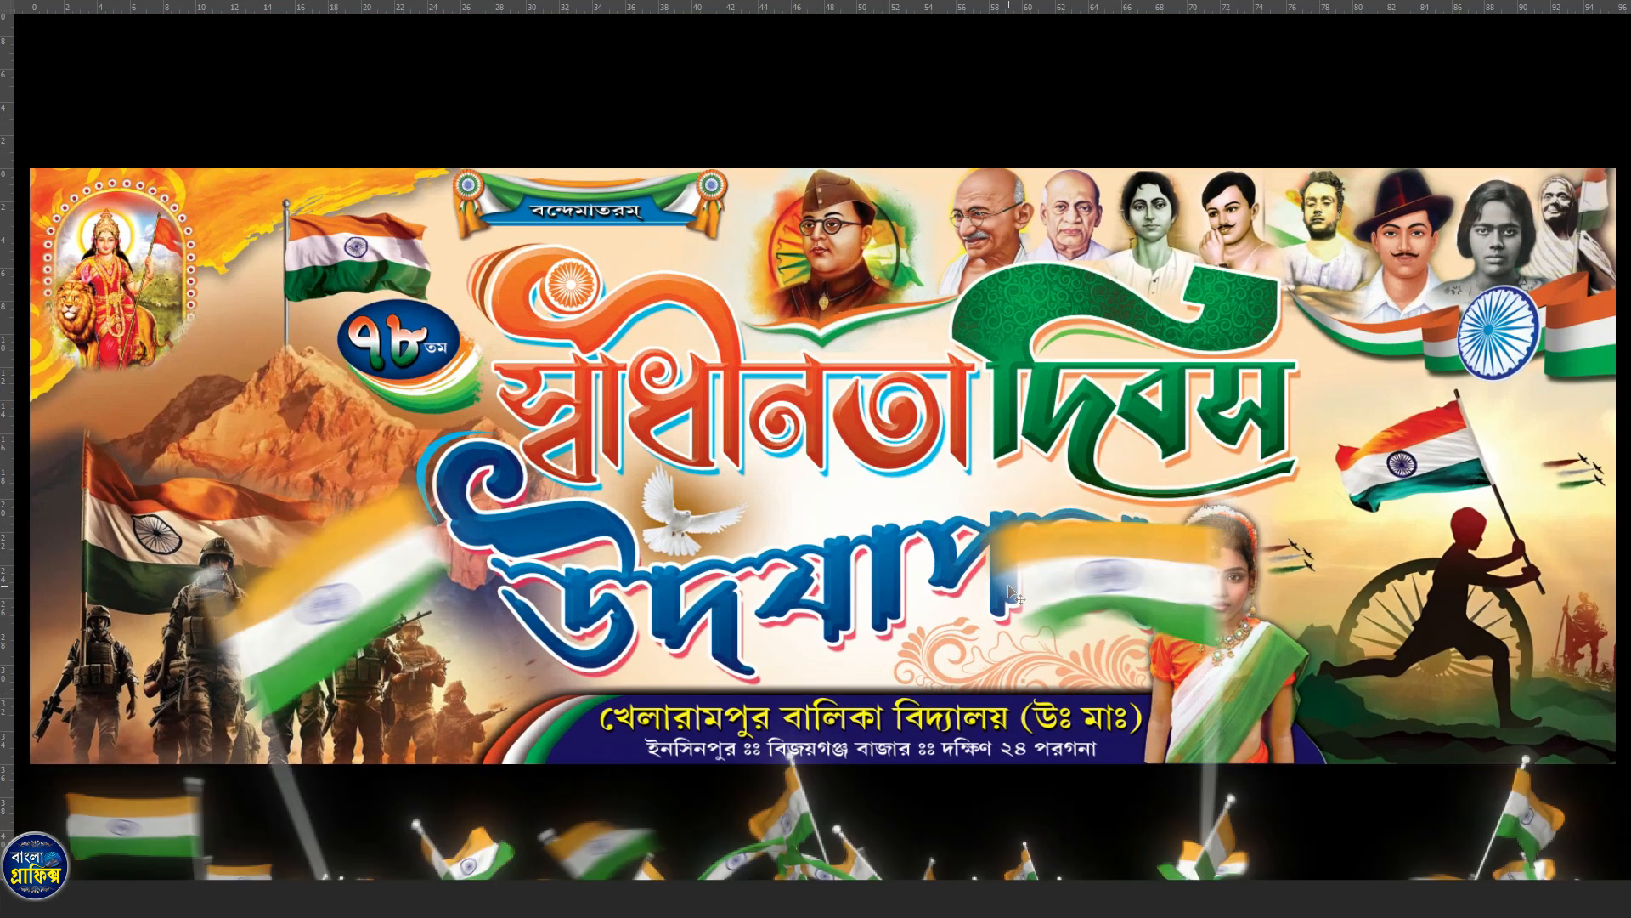